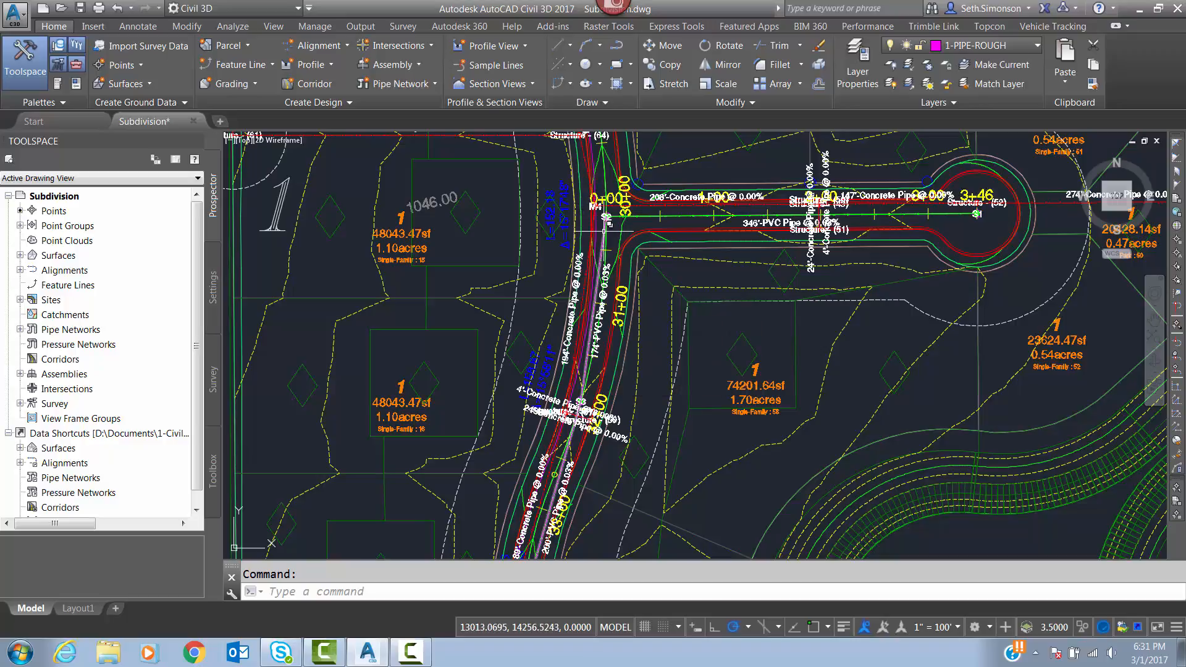
Examine the sanitary sewer pipes along Loop Drive near structure S2 and out to the road's east end at station 0+00.
{"action": "scroll", "coordinate": [603, 231], "scroll_direction": "up", "scroll_amount": 3}
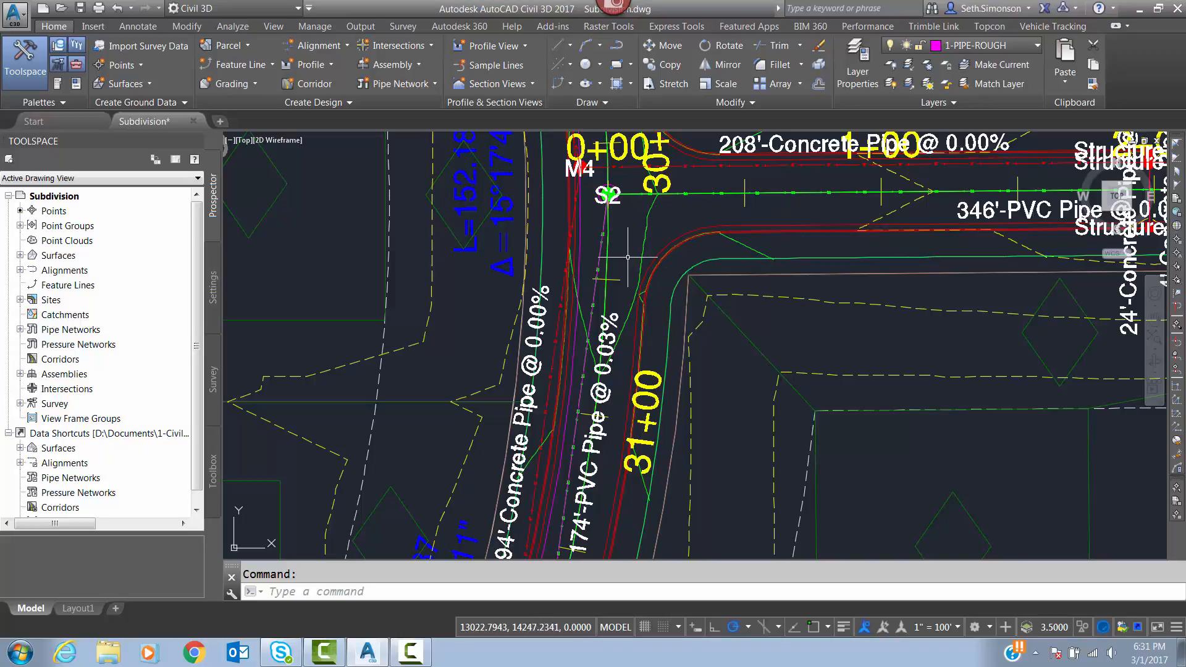
{"action": "scroll", "coordinate": [628, 257], "scroll_direction": "down", "scroll_amount": 3}
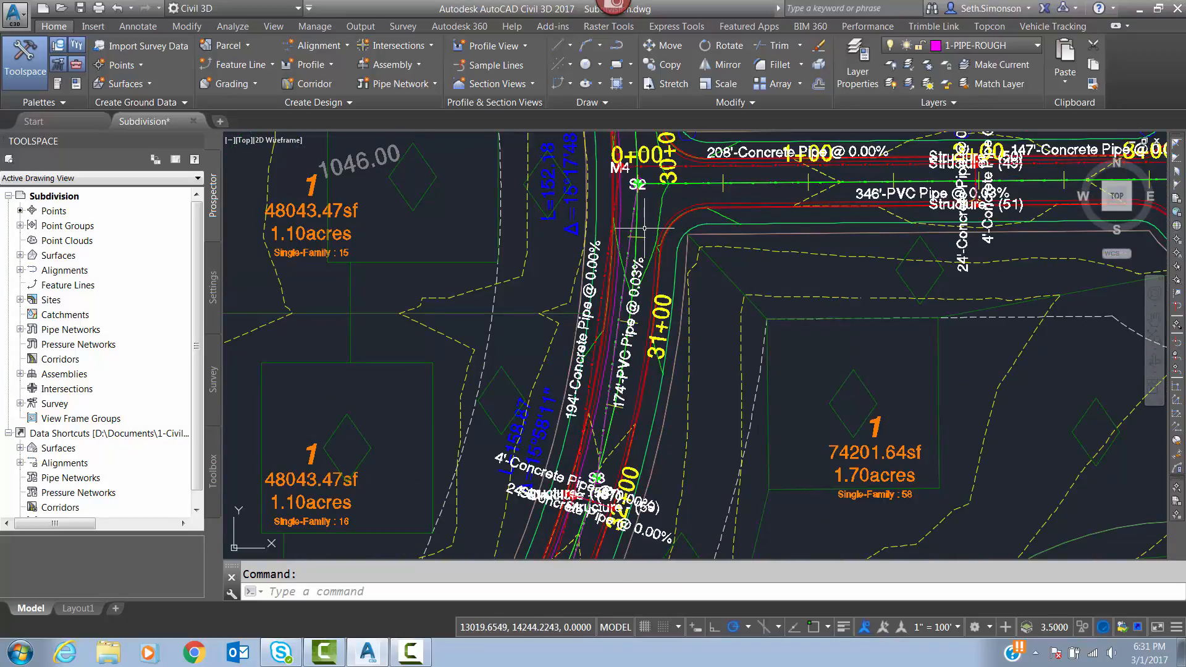
{"action": "mouse_move", "coordinate": [645, 228]}
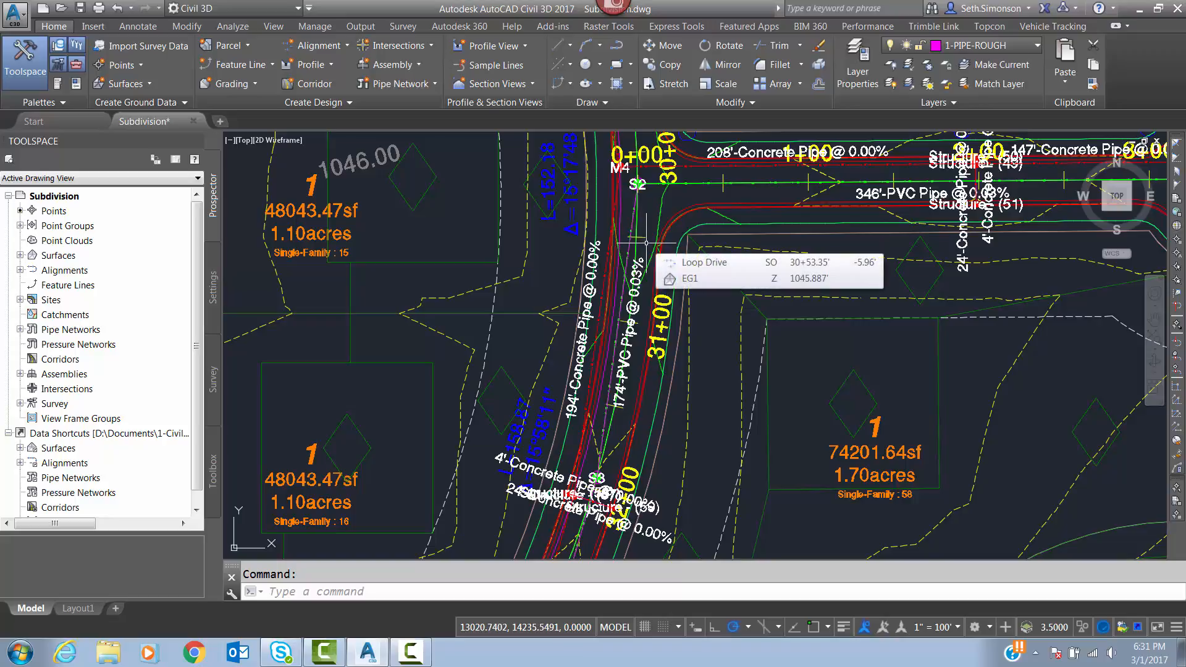
{"action": "scroll", "coordinate": [633, 222], "scroll_direction": "down", "scroll_amount": 4}
{"action": "scroll", "coordinate": [597, 501], "scroll_direction": "up", "scroll_amount": 2}
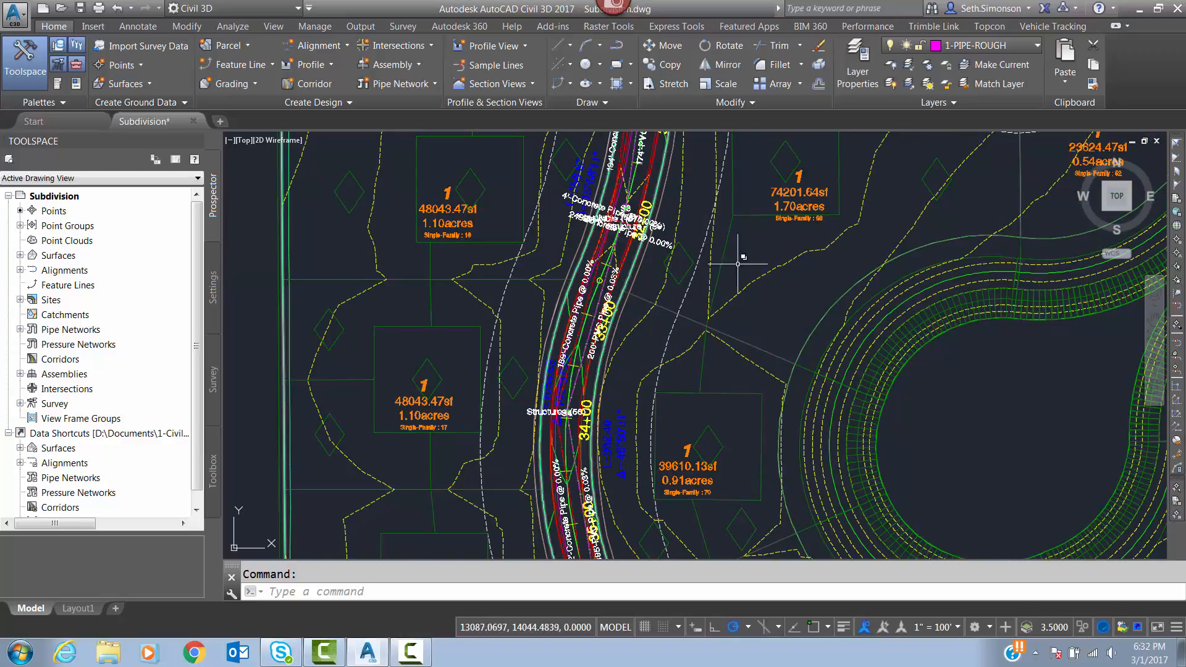
{"action": "scroll", "coordinate": [878, 270], "scroll_direction": "down", "scroll_amount": 3}
{"action": "middle_click_drag", "start_coordinate": [878, 270], "coordinate": [432, 251]}
{"action": "scroll", "coordinate": [383, 238], "scroll_direction": "down", "scroll_amount": 4}
{"action": "middle_click_drag", "start_coordinate": [600, 231], "coordinate": [346, 297]}
{"action": "scroll", "coordinate": [568, 226], "scroll_direction": "up", "scroll_amount": 2}
{"action": "scroll", "coordinate": [630, 267], "scroll_direction": "up", "scroll_amount": 6}
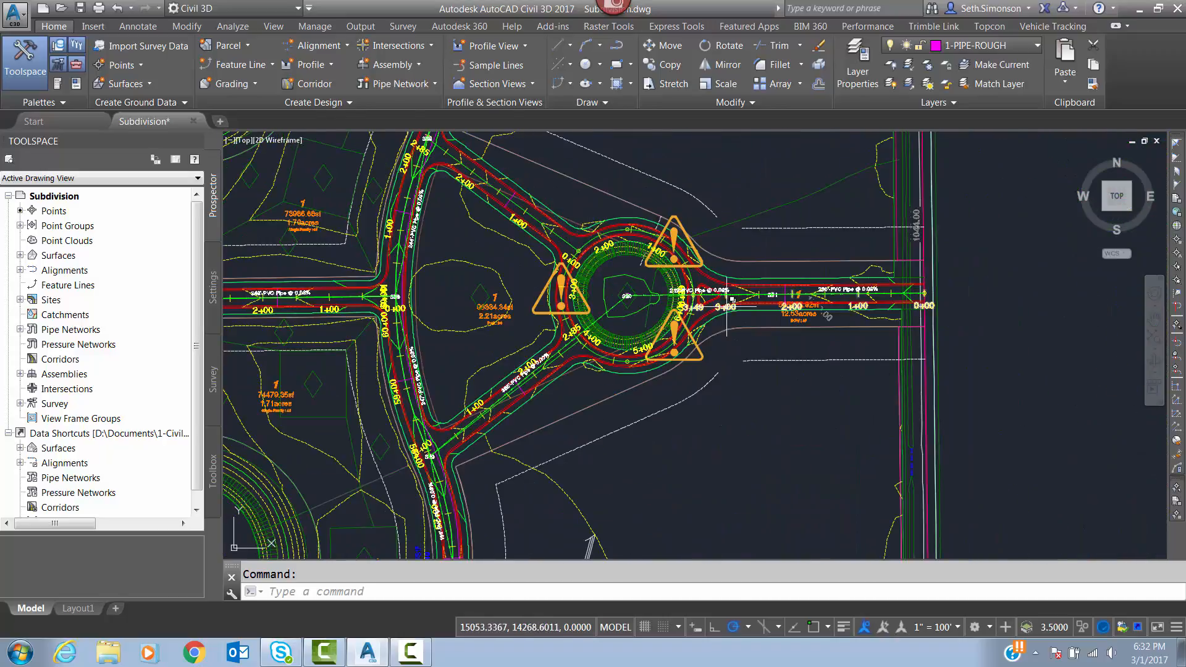
{"action": "mouse_move", "coordinate": [1051, 282]}
{"action": "middle_mouse_down"}
{"action": "mouse_move", "coordinate": [984, 297]}
{"action": "mouse_move", "coordinate": [238, 310]}
{"action": "middle_mouse_up"}
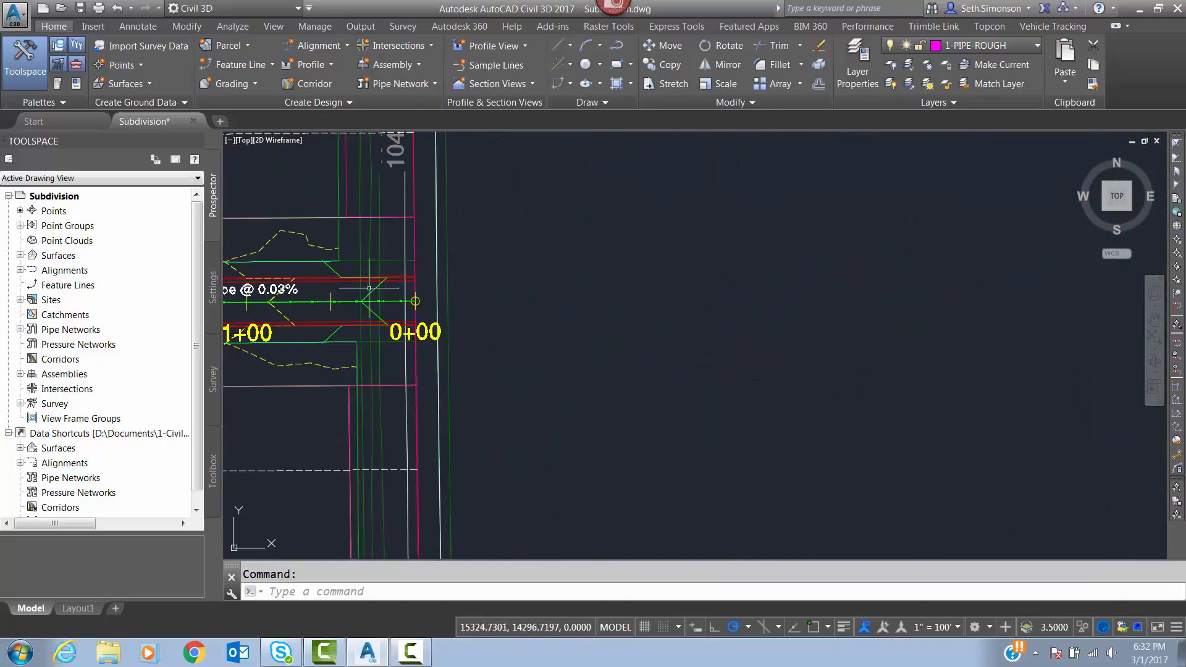
{"action": "scroll", "coordinate": [391, 292], "scroll_direction": "up", "scroll_amount": 4}
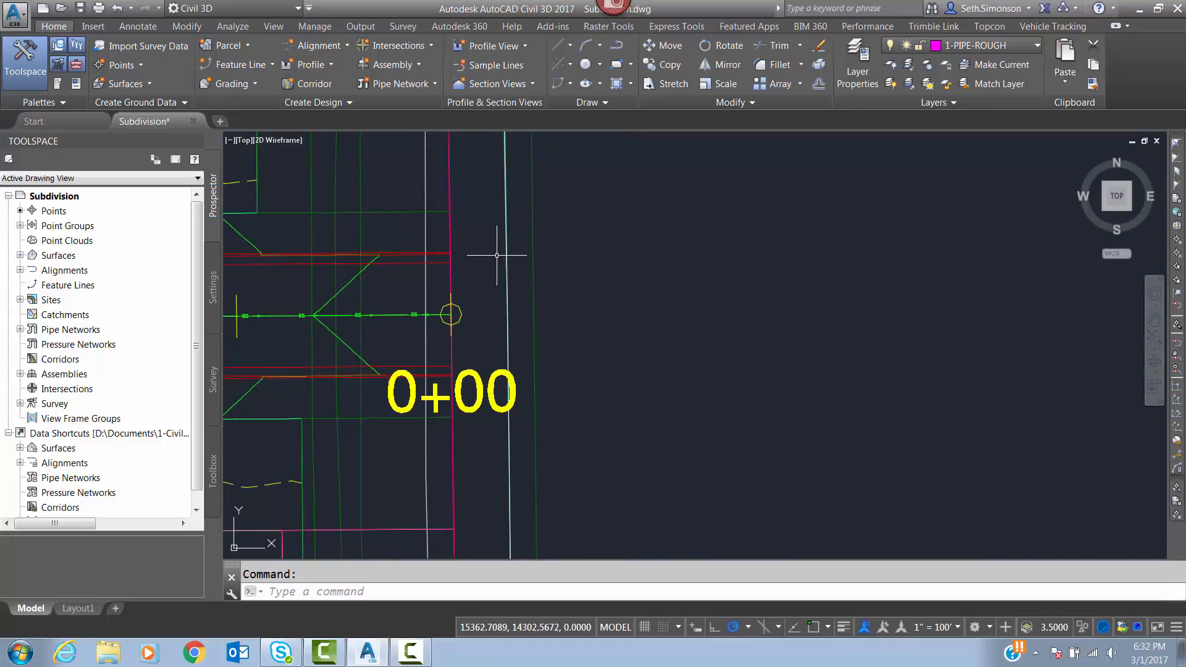
{"action": "middle_click_drag", "start_coordinate": [451, 281], "coordinate": [595, 263]}
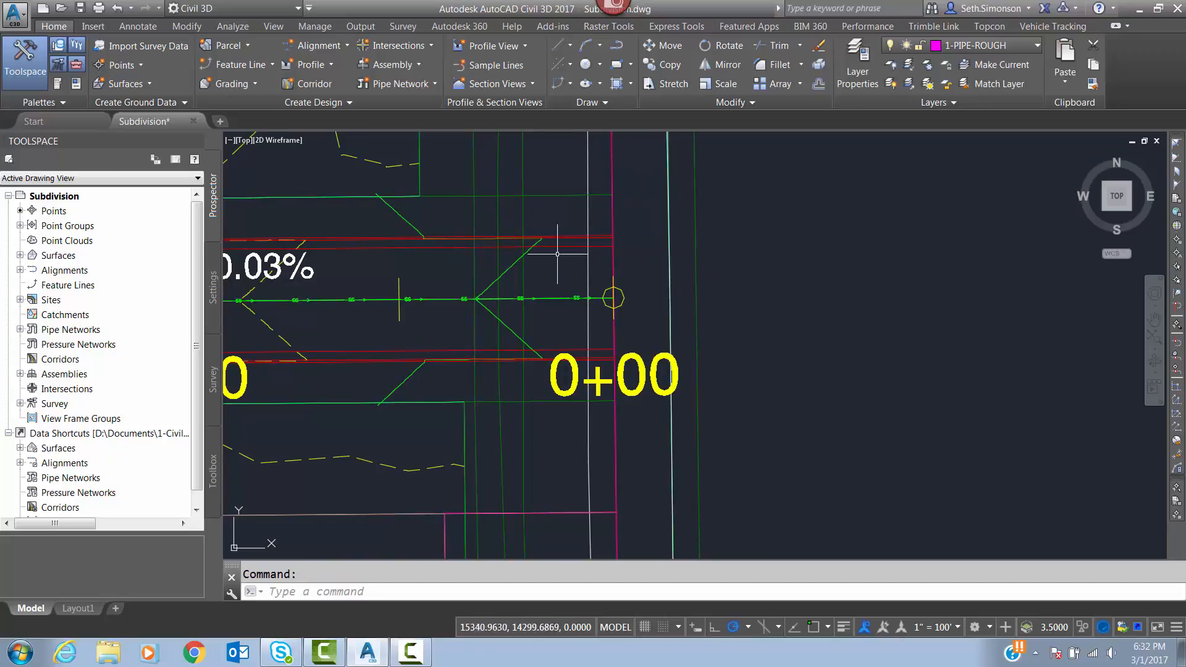
Examine the overall subdivision sewer layout and the PVC pipe running south from structure S2.
{"action": "scroll", "coordinate": [641, 186], "scroll_direction": "down", "scroll_amount": 5}
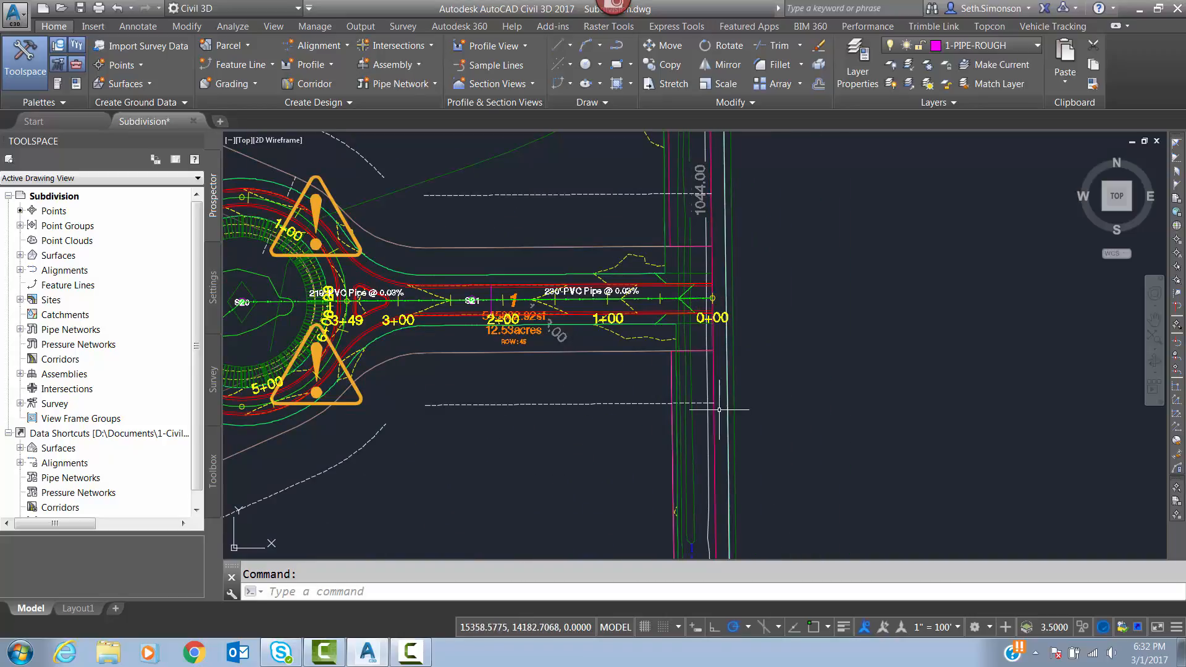
{"action": "scroll", "coordinate": [629, 346], "scroll_direction": "down", "scroll_amount": 5}
{"action": "scroll", "coordinate": [630, 347], "scroll_direction": "down", "scroll_amount": 6}
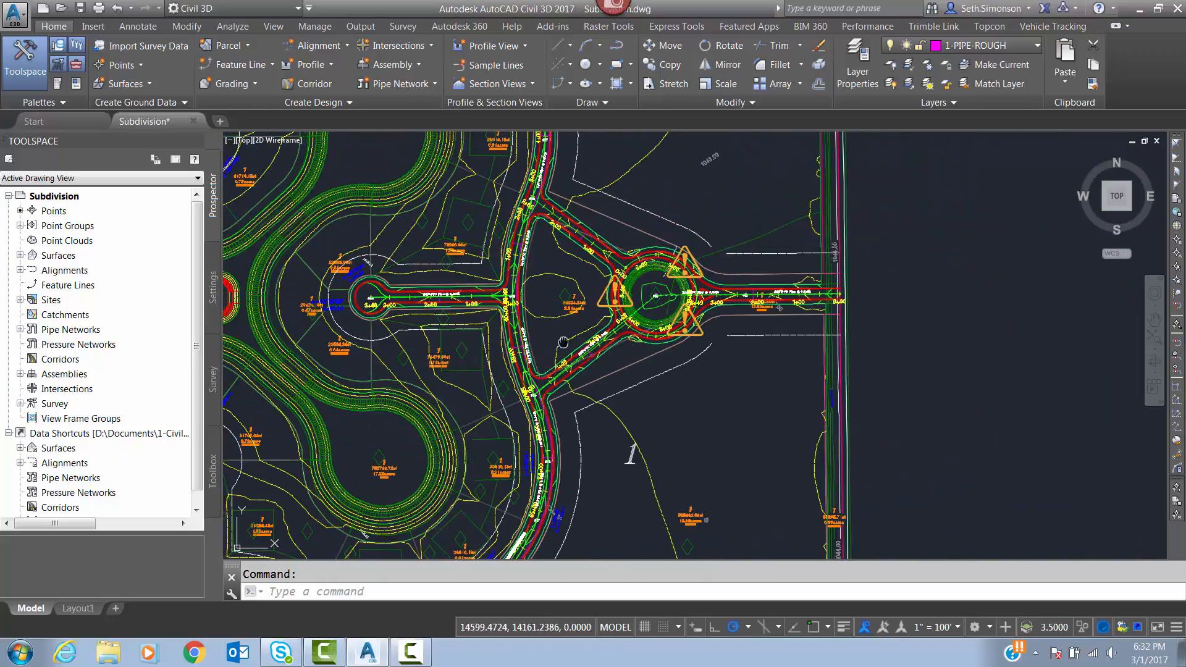
{"action": "scroll", "coordinate": [490, 252], "scroll_direction": "up", "scroll_amount": 6}
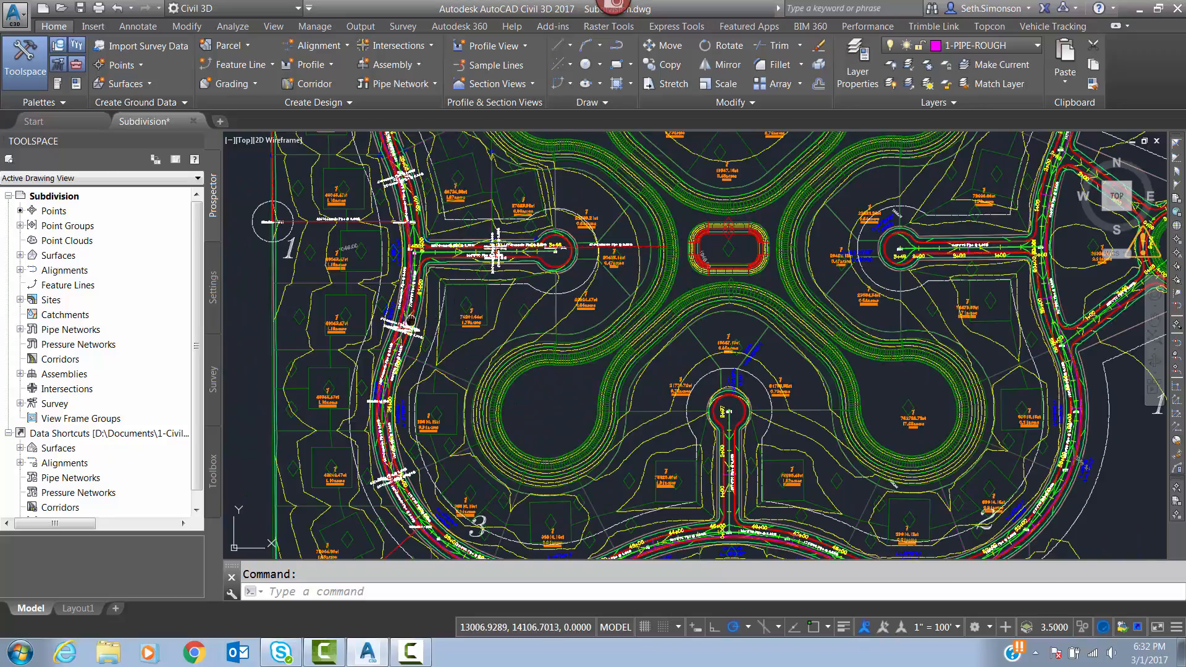
{"action": "scroll", "coordinate": [494, 252], "scroll_direction": "up", "scroll_amount": 4}
{"action": "scroll", "coordinate": [473, 327], "scroll_direction": "up", "scroll_amount": 6}
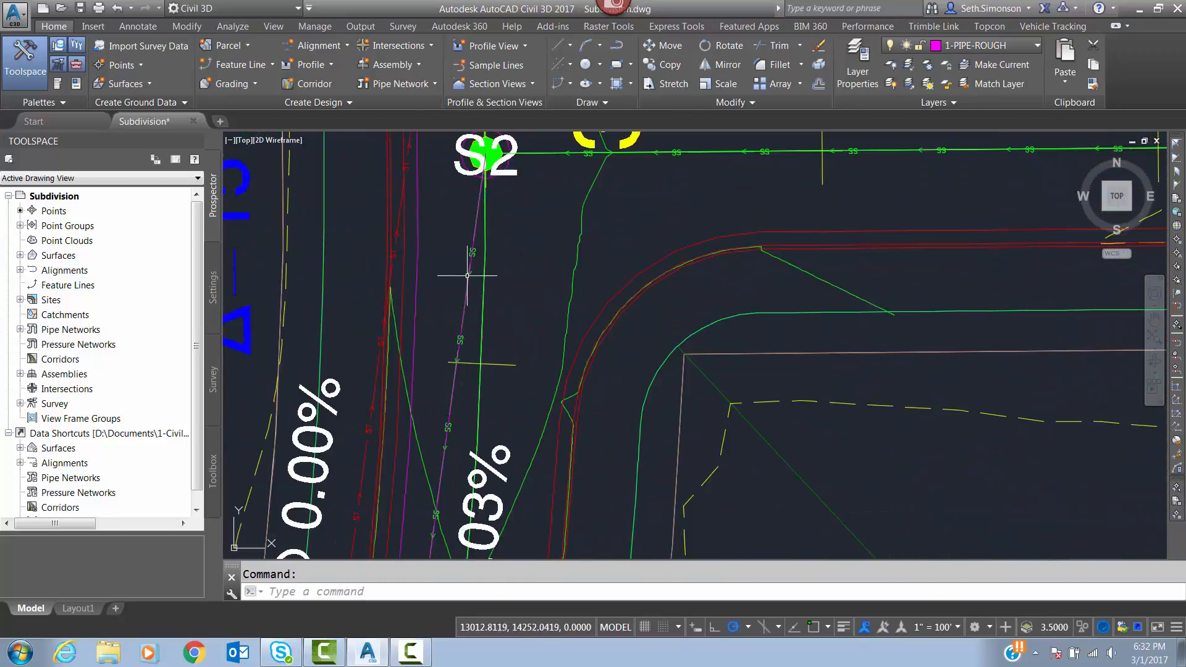
{"action": "middle_click_drag", "start_coordinate": [468, 291], "coordinate": [474, 246]}
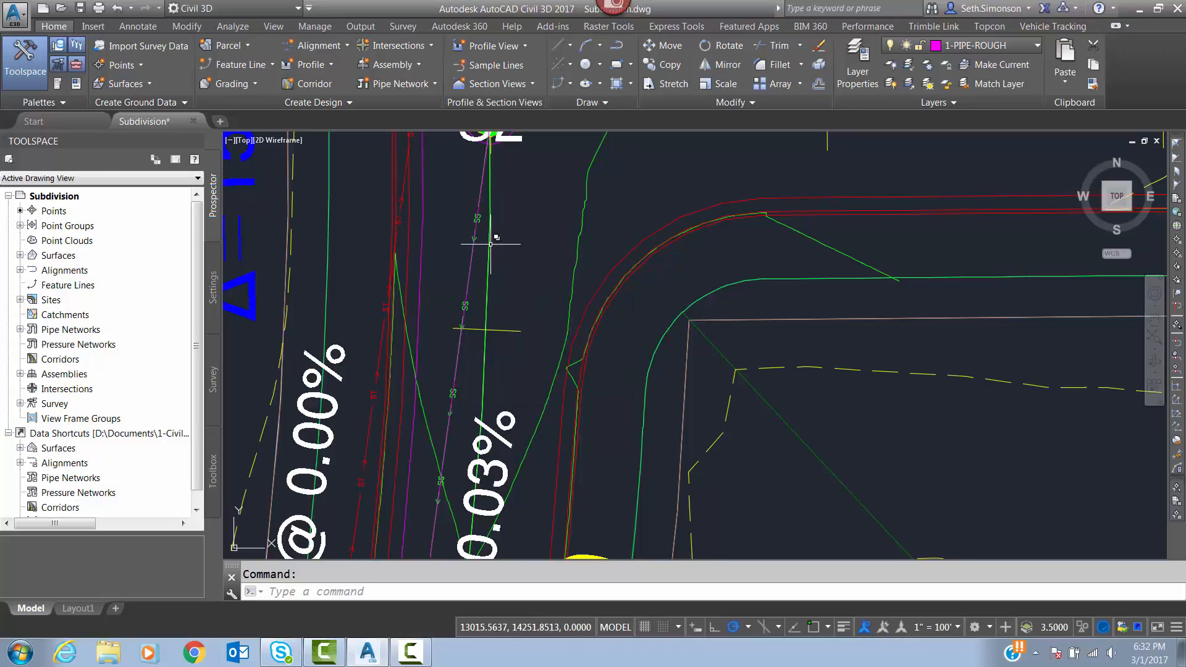
{"action": "middle_click_drag", "start_coordinate": [517, 267], "coordinate": [534, 218]}
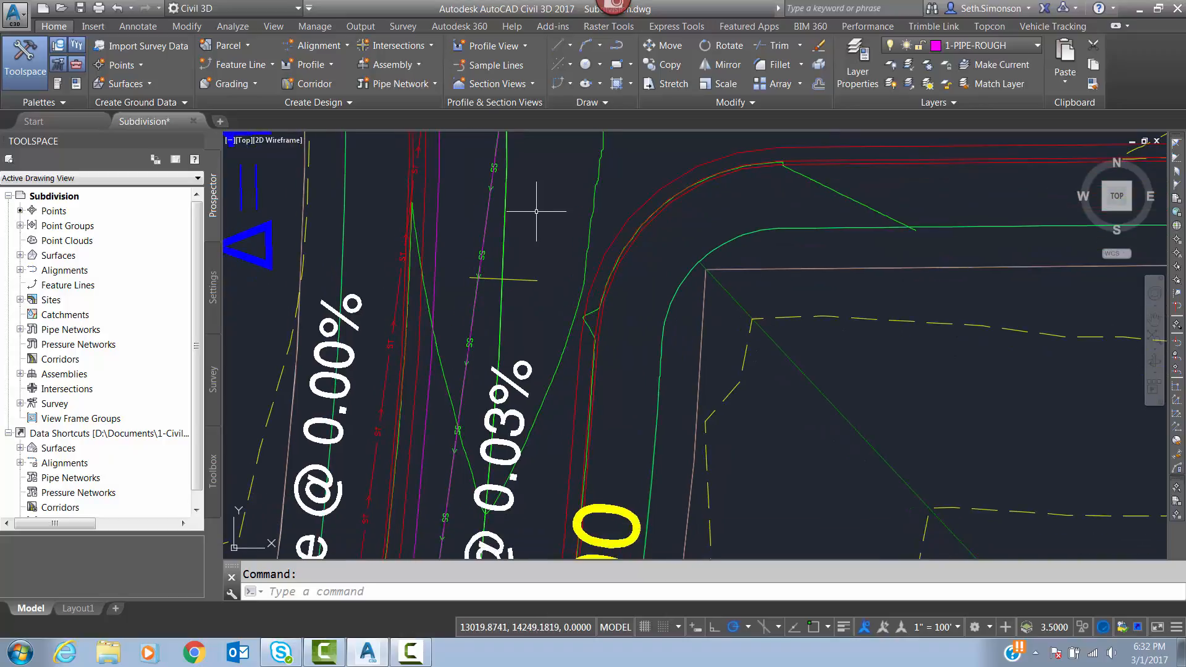
Check the rough pipe line south of structure S2 by selecting it, and clear the selection.
{"action": "left_click", "coordinate": [486, 219]}
{"action": "left_click", "coordinate": [543, 272]}
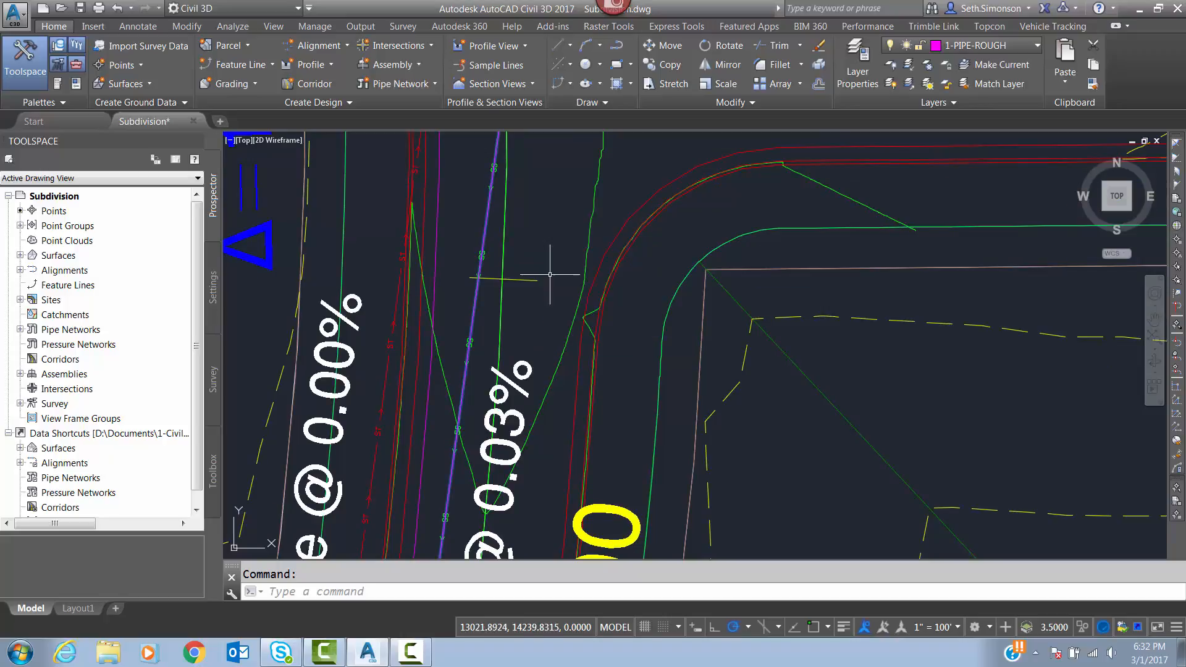
{"action": "scroll", "coordinate": [561, 167], "scroll_direction": "down", "scroll_amount": 4}
{"action": "scroll", "coordinate": [561, 167], "scroll_direction": "down", "scroll_amount": 2}
{"action": "middle_click_drag", "start_coordinate": [548, 152], "coordinate": [560, 239]}
{"action": "scroll", "coordinate": [569, 206], "scroll_direction": "up", "scroll_amount": 4}
{"action": "key", "text": "Escape"}
{"action": "scroll", "coordinate": [552, 249], "scroll_direction": "up", "scroll_amount": 3}
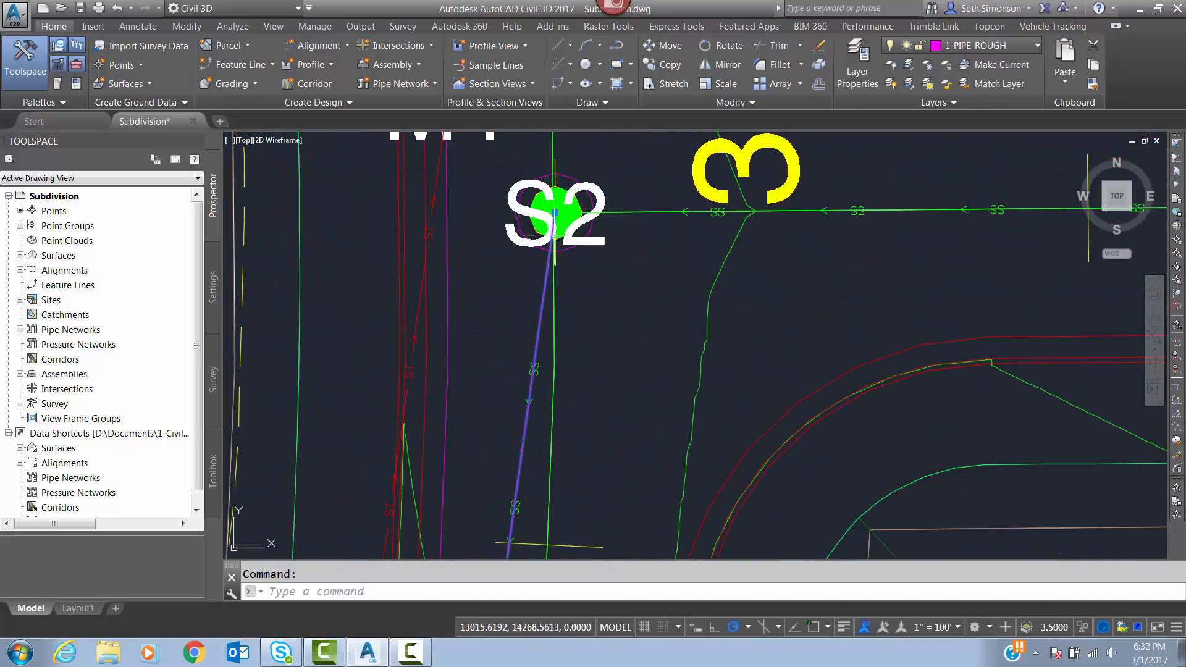
{"action": "middle_click_drag", "start_coordinate": [568, 168], "coordinate": [574, 331]}
{"action": "scroll", "coordinate": [580, 327], "scroll_direction": "down", "scroll_amount": 4}
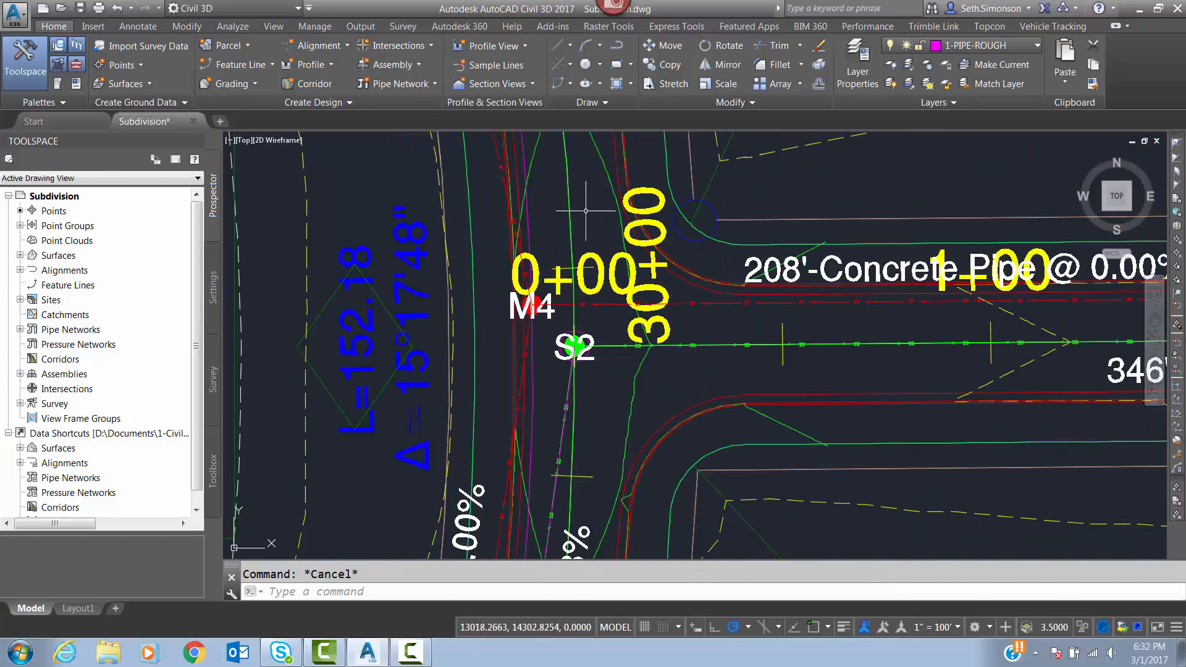
Start a polyline on the 1-PIPE-ROUGH layer at the center of sanitary structure S22, using the center snap.
{"action": "middle_click_drag", "start_coordinate": [581, 164], "coordinate": [610, 418]}
{"action": "middle_click_drag", "start_coordinate": [586, 266], "coordinate": [622, 435]}
{"action": "scroll", "coordinate": [620, 422], "scroll_direction": "down", "scroll_amount": 4}
{"action": "scroll", "coordinate": [558, 227], "scroll_direction": "up", "scroll_amount": 4}
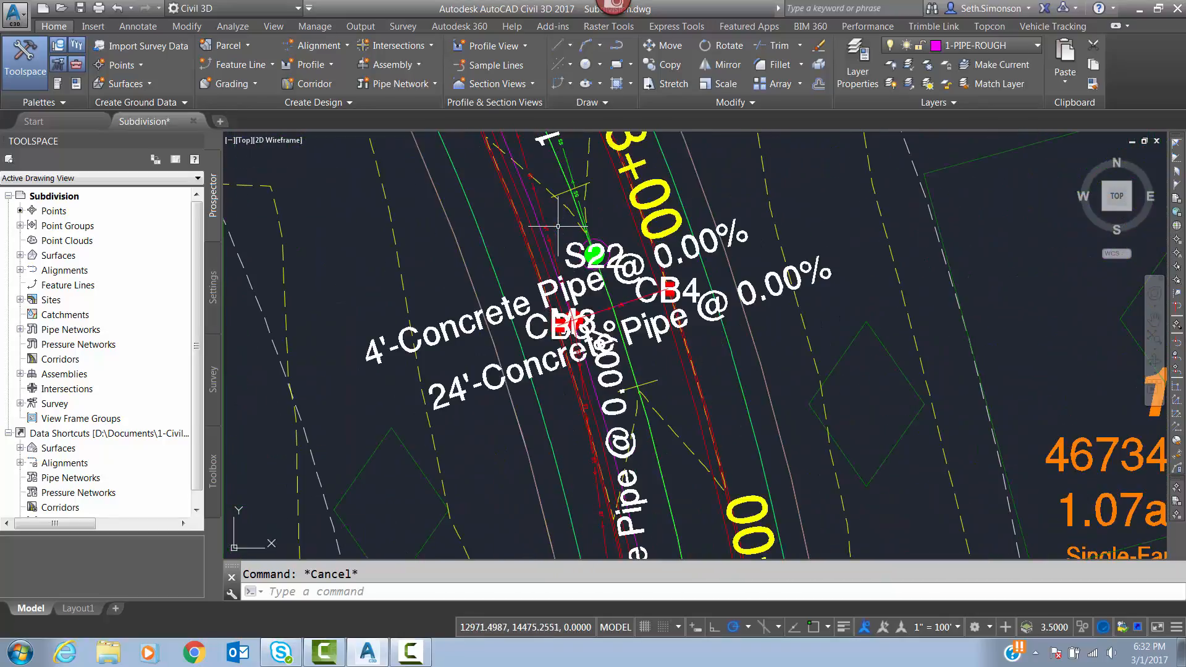
{"action": "middle_click_drag", "start_coordinate": [564, 226], "coordinate": [576, 310]}
{"action": "scroll", "coordinate": [594, 315], "scroll_direction": "up", "scroll_amount": 2}
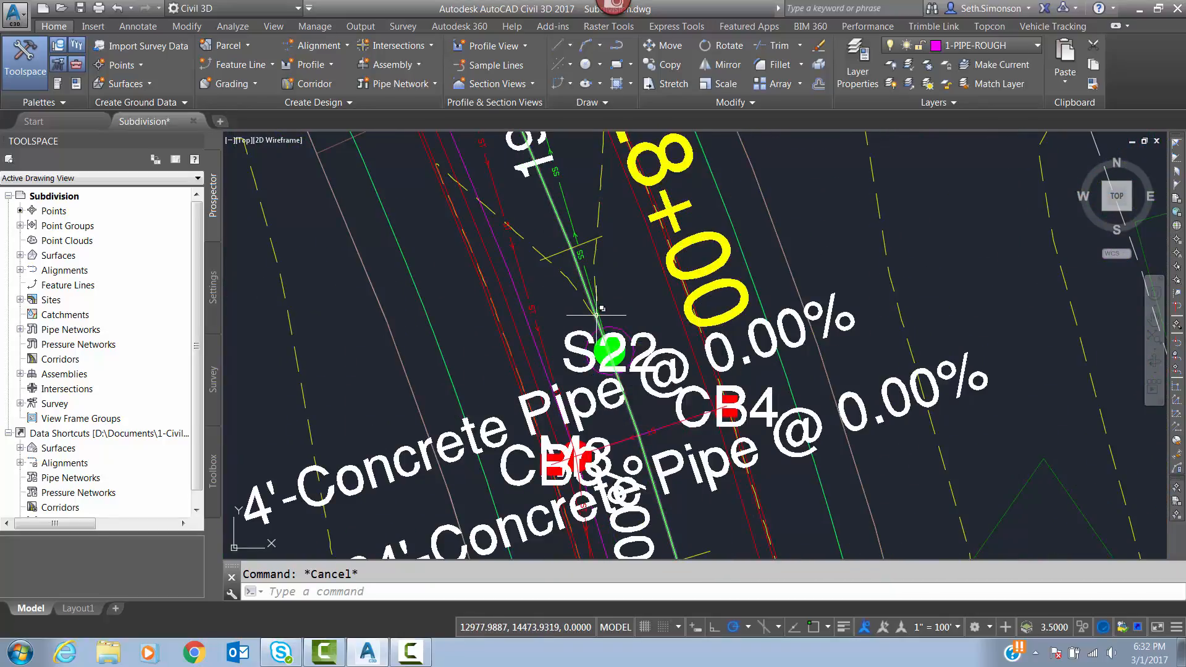
{"action": "middle_click_drag", "start_coordinate": [591, 246], "coordinate": [572, 310]}
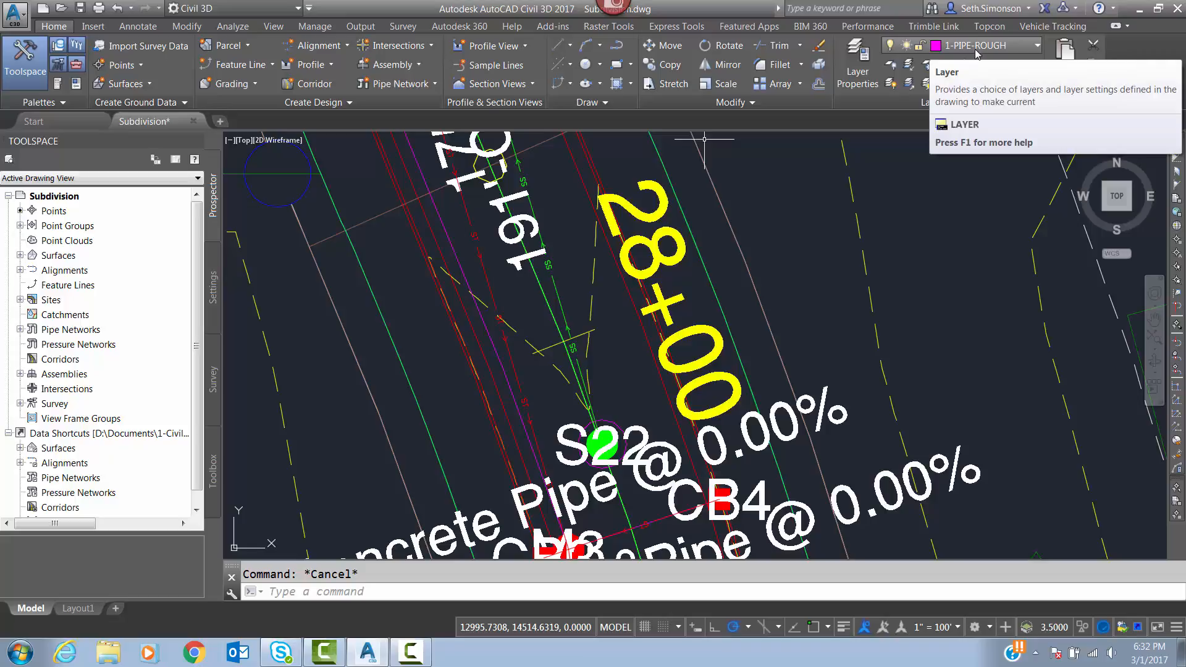
{"action": "type", "text": "pl"}
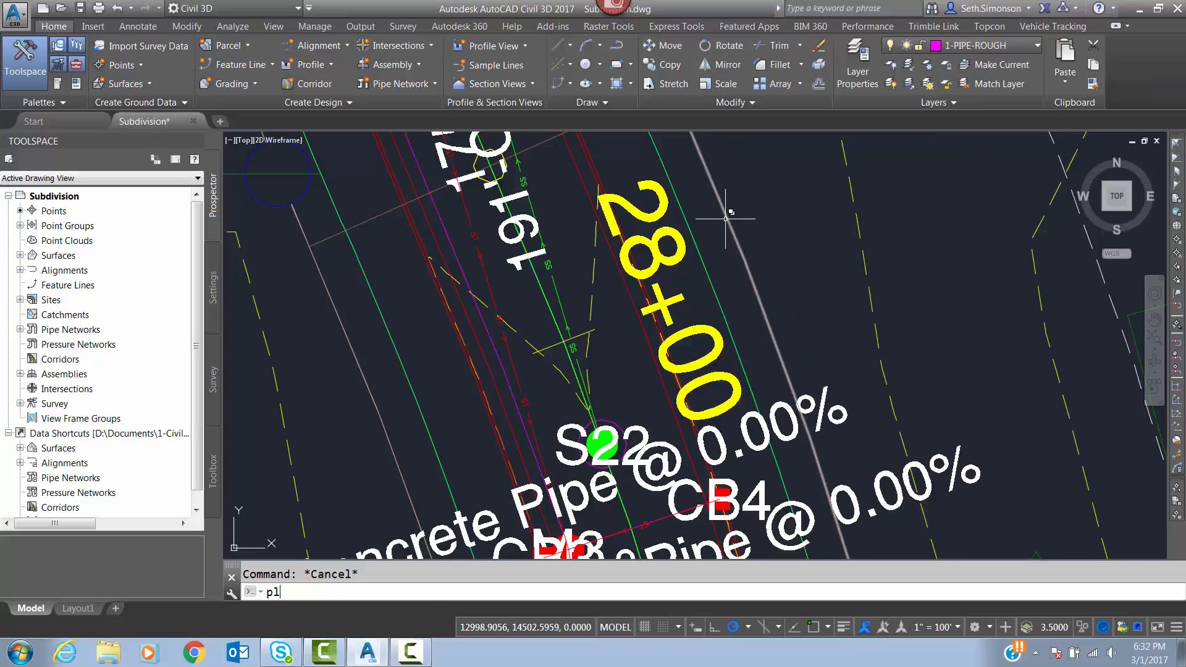
{"action": "key", "text": "Return"}
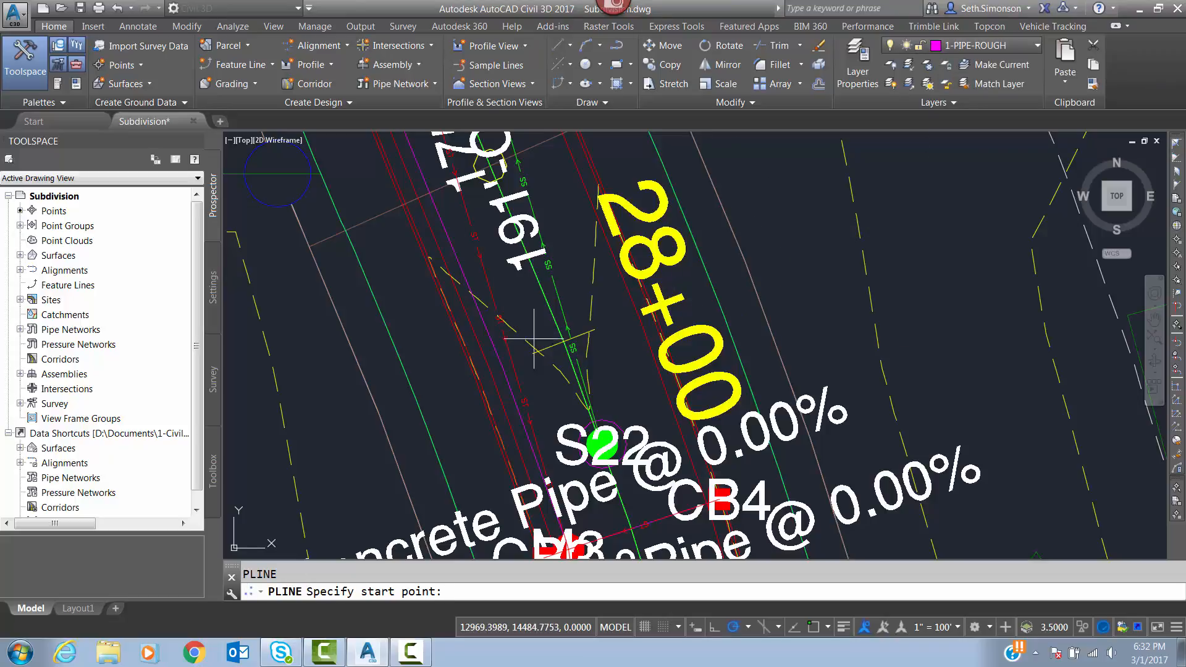
{"action": "middle_click_drag", "start_coordinate": [590, 411], "coordinate": [597, 309]}
{"action": "scroll", "coordinate": [597, 309], "scroll_direction": "up", "scroll_amount": 1}
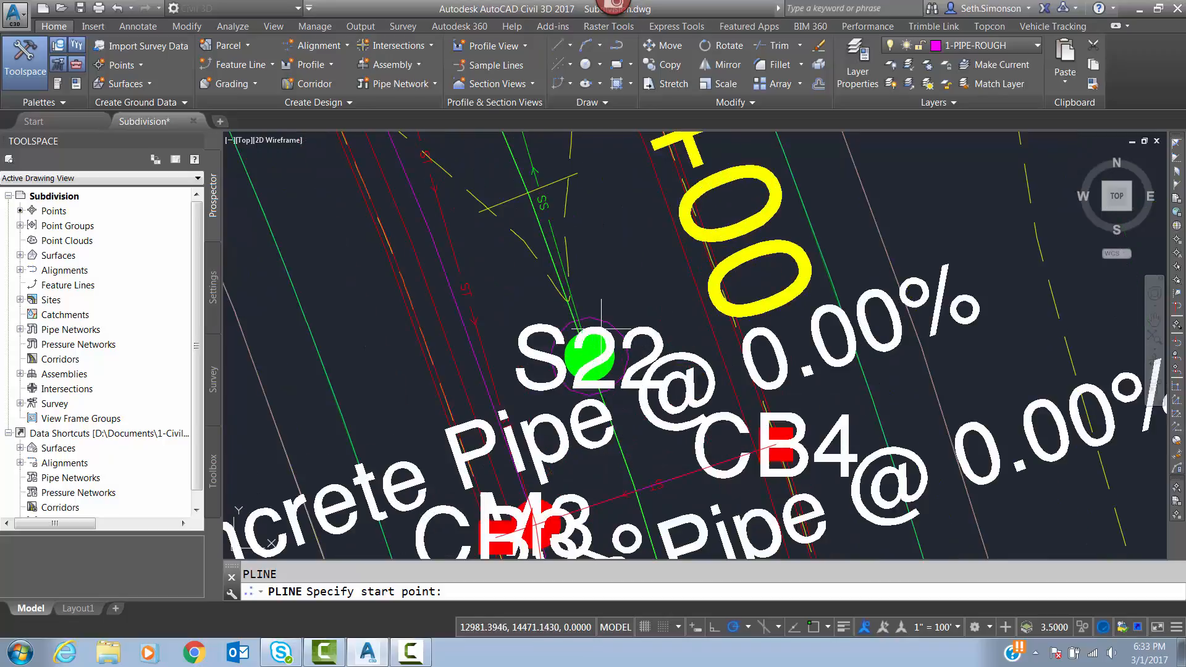
{"action": "right_click", "coordinate": [604, 315], "text": "shift"}
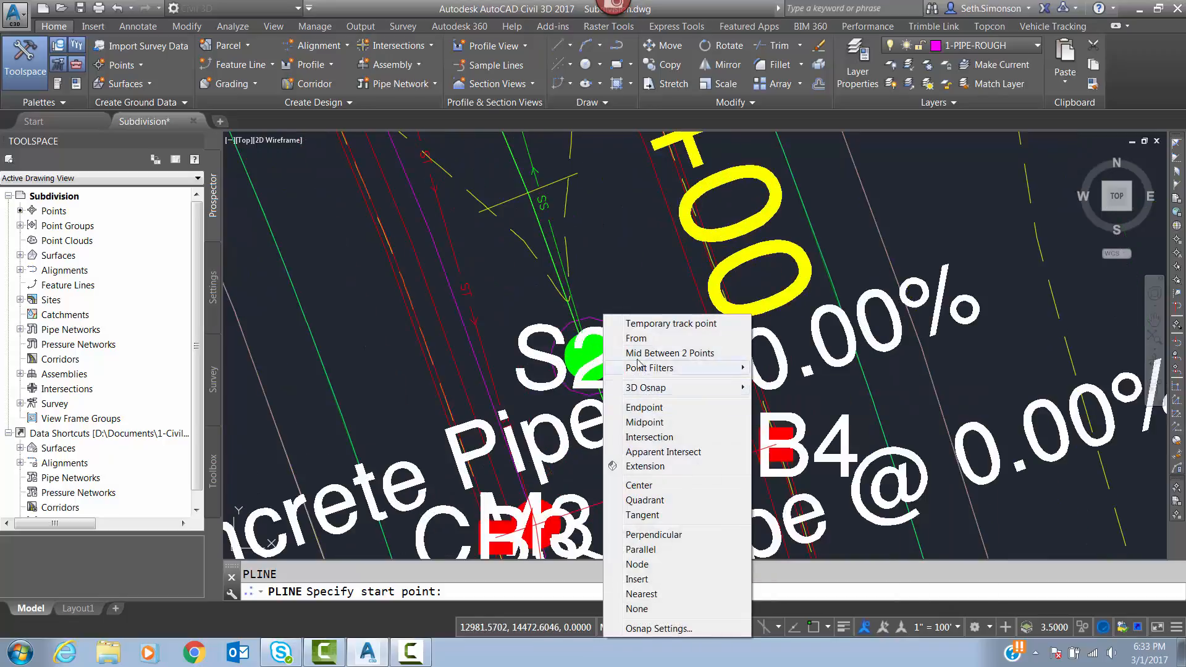
{"action": "left_click", "coordinate": [648, 485]}
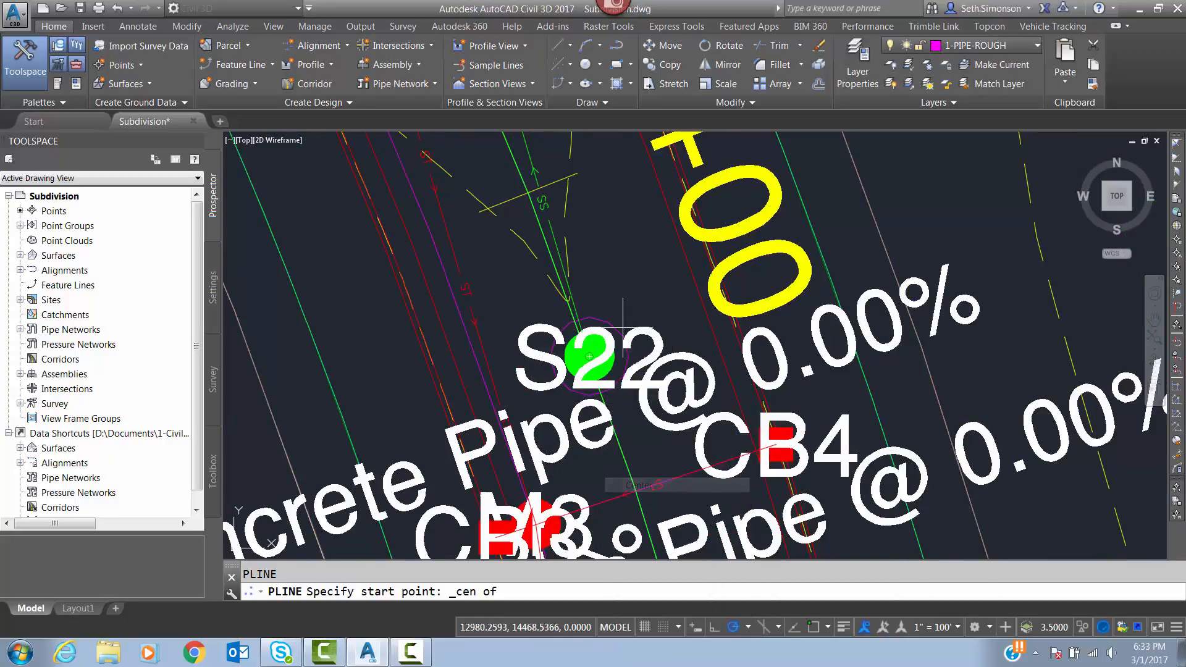
{"action": "left_click", "coordinate": [599, 312]}
Extend the polyline north to the center of structure S23.
{"action": "middle_click_drag", "start_coordinate": [570, 242], "coordinate": [622, 444]}
{"action": "scroll", "coordinate": [623, 444], "scroll_direction": "down", "scroll_amount": 3}
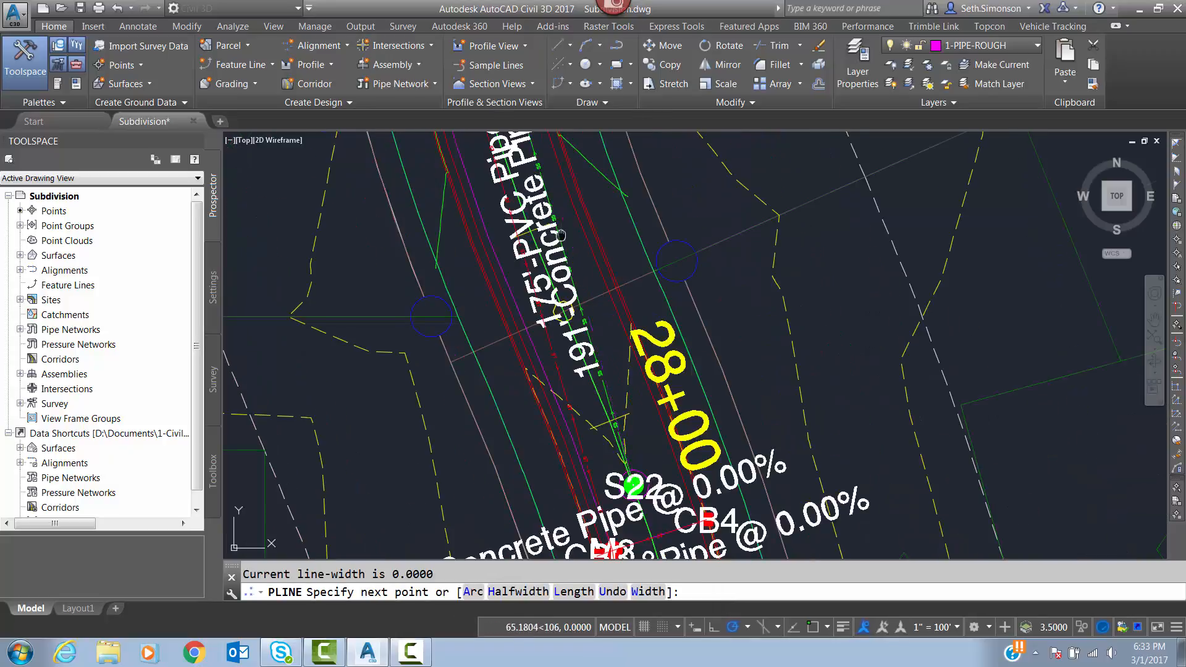
{"action": "middle_click_drag", "start_coordinate": [569, 228], "coordinate": [648, 432]}
{"action": "middle_click_drag", "start_coordinate": [542, 168], "coordinate": [628, 370]}
{"action": "scroll", "coordinate": [647, 338], "scroll_direction": "up", "scroll_amount": 4}
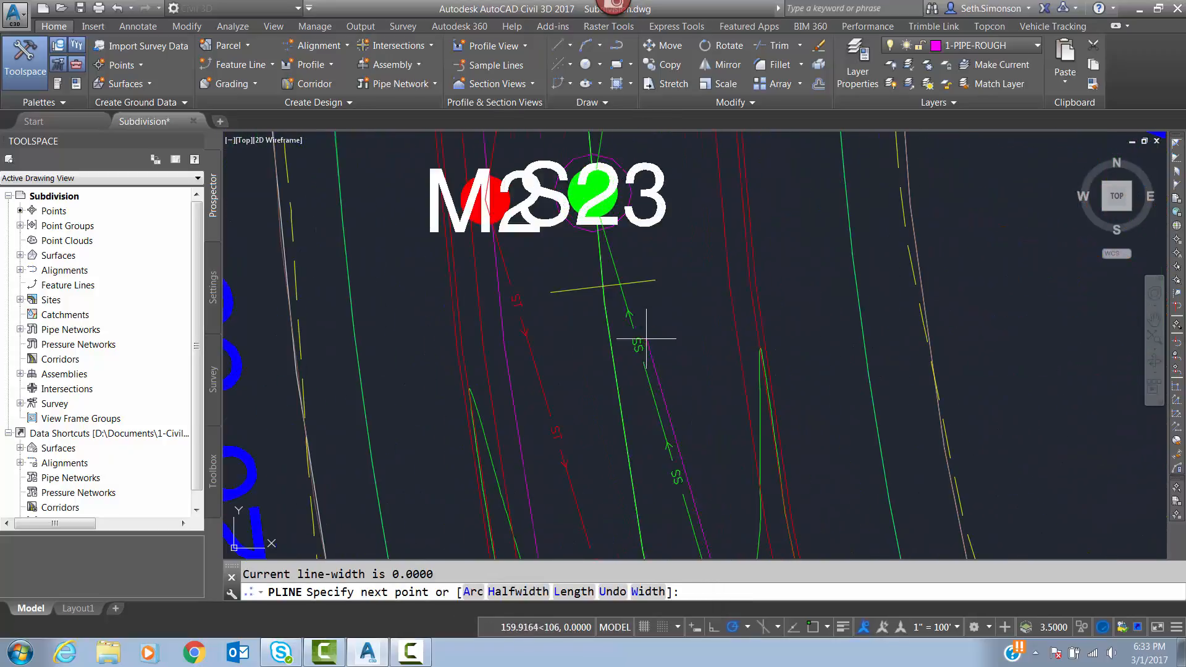
{"action": "right_click", "coordinate": [603, 203], "text": "shift"}
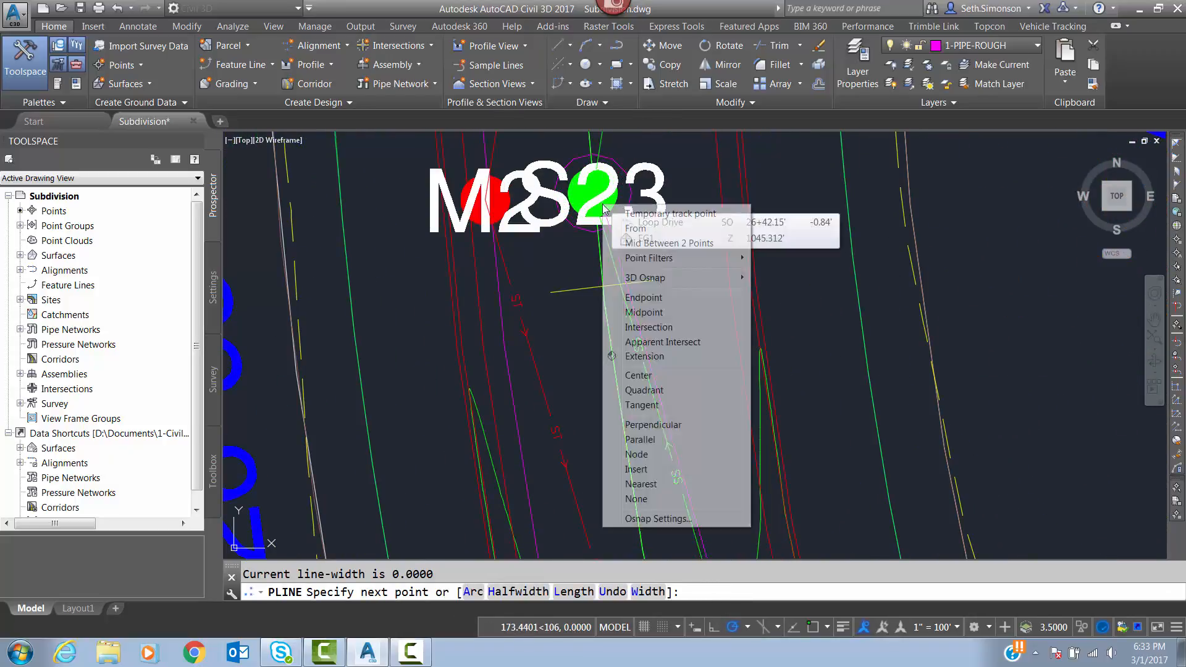
{"action": "left_click", "coordinate": [640, 376]}
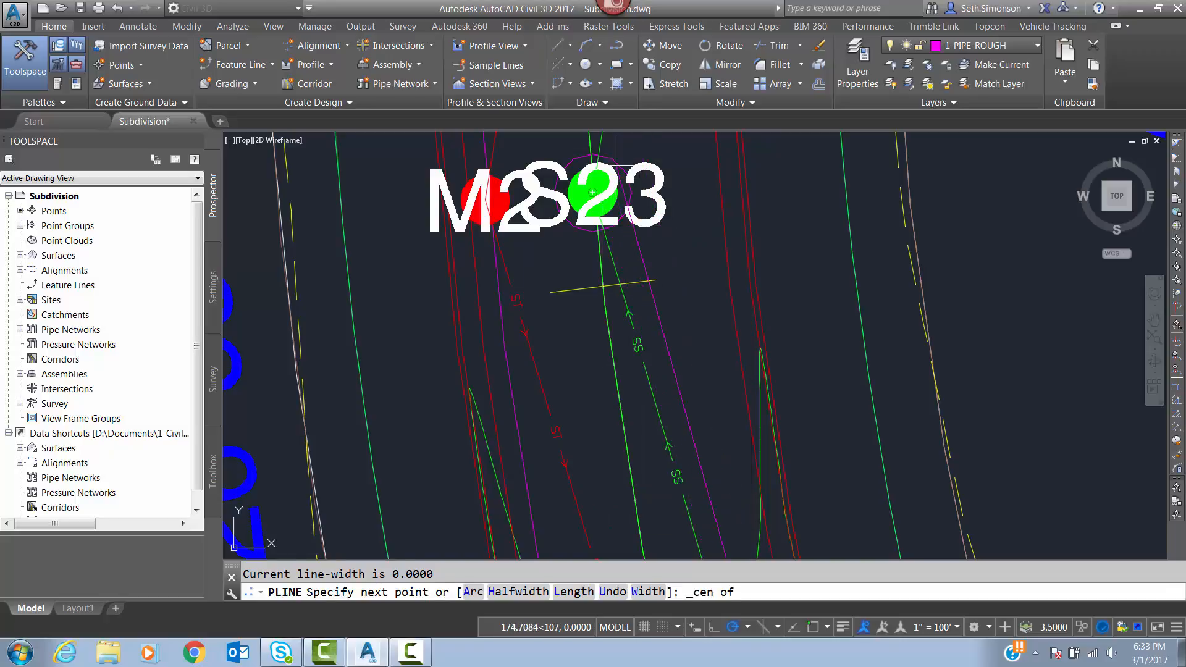
{"action": "left_click", "coordinate": [616, 166]}
Extend the polyline to the pipe endpoint at structure S24 with the endpoint snap and finish it.
{"action": "scroll", "coordinate": [683, 344], "scroll_direction": "down", "scroll_amount": 3}
{"action": "middle_click_drag", "start_coordinate": [686, 276], "coordinate": [687, 426]}
{"action": "scroll", "coordinate": [689, 236], "scroll_direction": "down", "scroll_amount": 4}
{"action": "middle_click_drag", "start_coordinate": [704, 171], "coordinate": [678, 341]}
{"action": "scroll", "coordinate": [696, 209], "scroll_direction": "up", "scroll_amount": 4}
{"action": "middle_click_drag", "start_coordinate": [721, 184], "coordinate": [675, 307]}
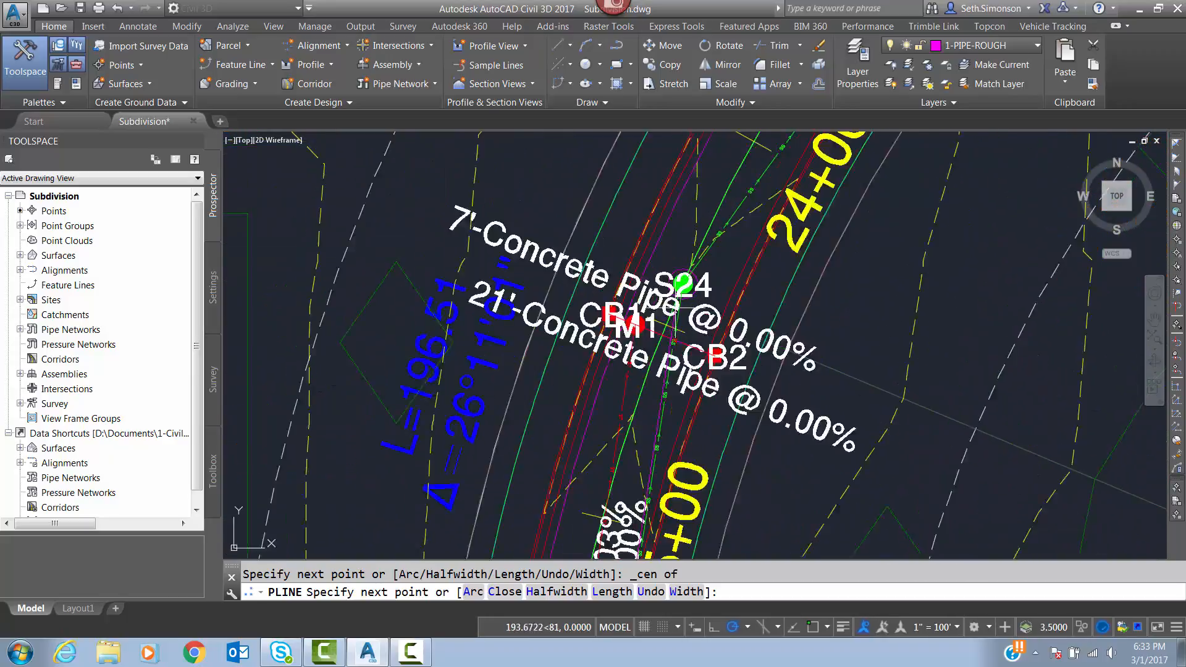
{"action": "scroll", "coordinate": [687, 283], "scroll_direction": "up", "scroll_amount": 5}
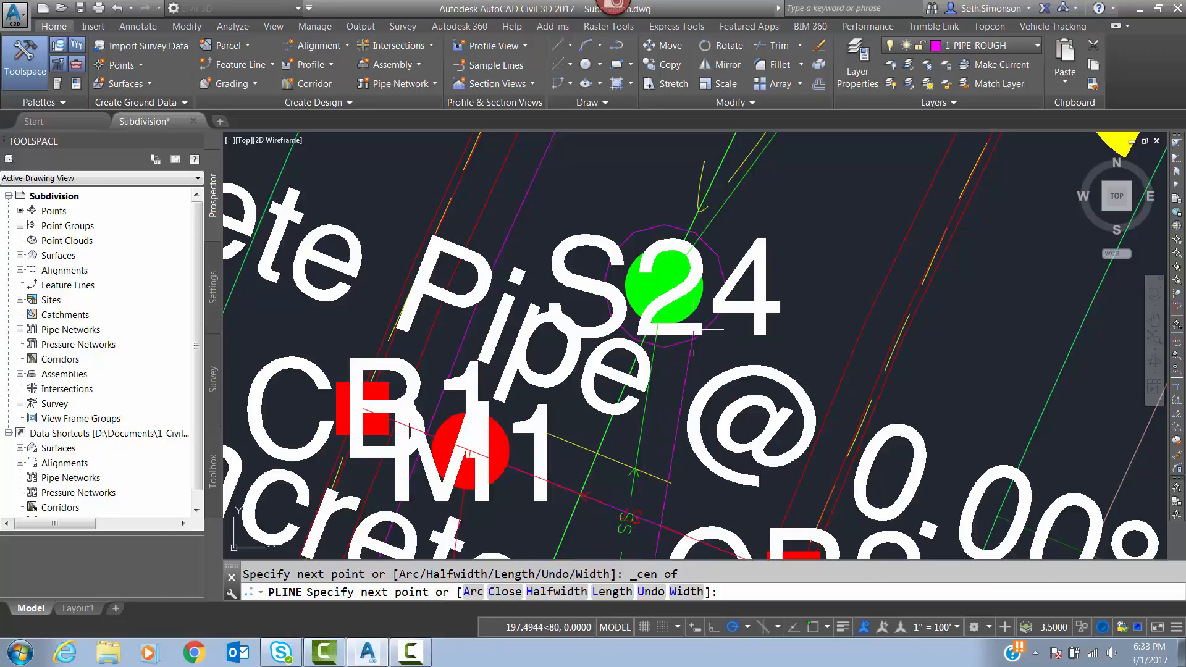
{"action": "right_click", "coordinate": [675, 358], "text": "shift"}
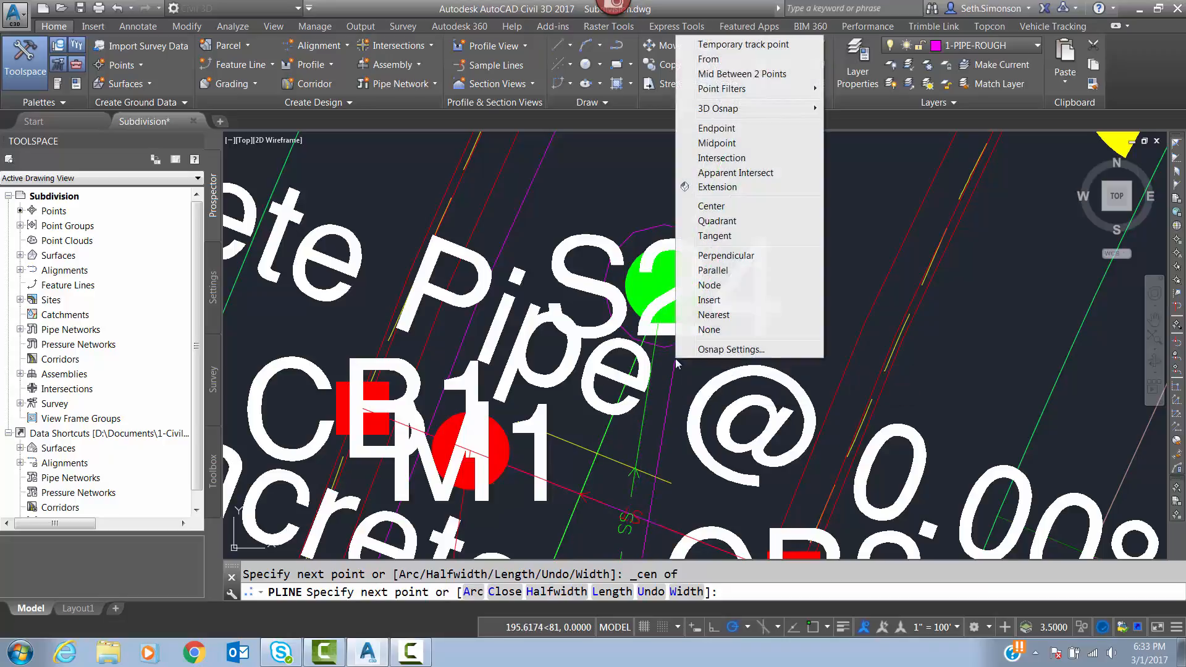
{"action": "left_click", "coordinate": [719, 128]}
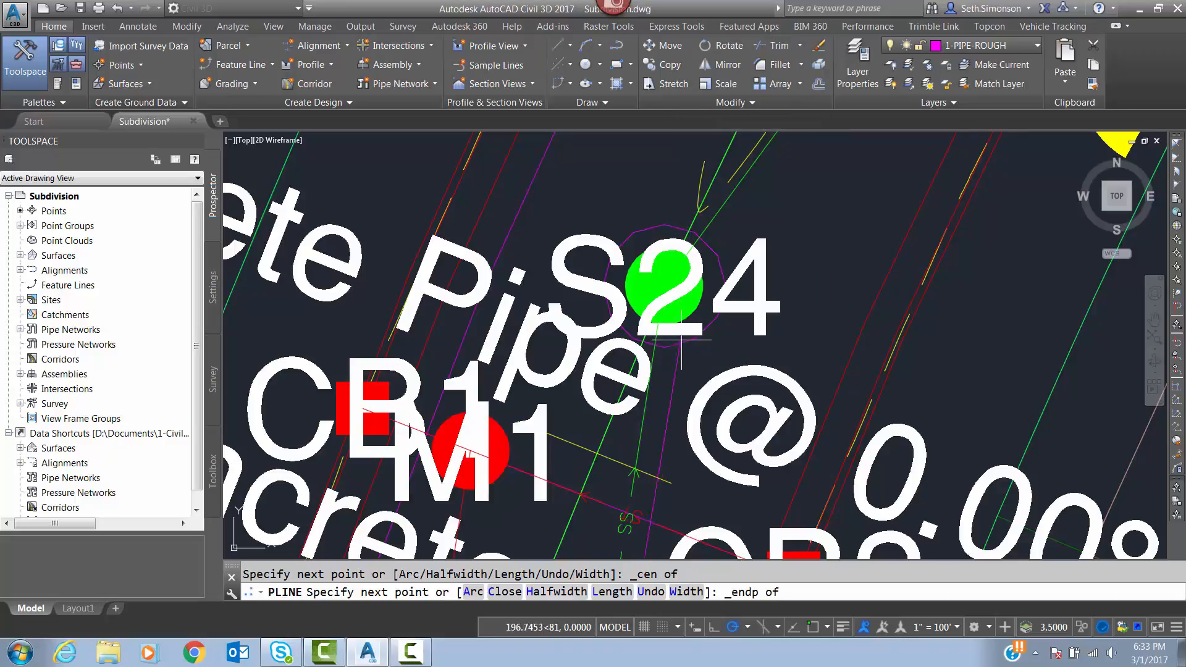
{"action": "left_click", "coordinate": [644, 414]}
{"action": "key", "text": "Return"}
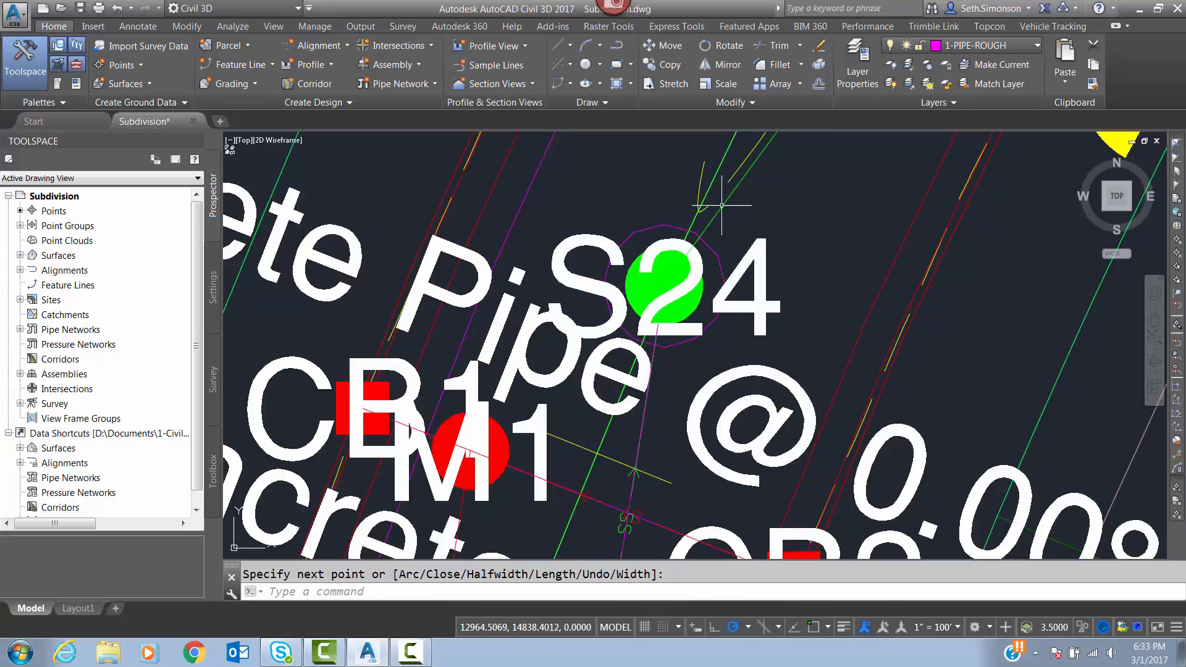
Start a new polyline at the pipe endpoint at structure S24, using the endpoint snap.
{"action": "key", "text": "Return"}
{"action": "middle_click_drag", "start_coordinate": [770, 215], "coordinate": [694, 312]}
{"action": "right_click", "coordinate": [627, 340], "text": "shift"}
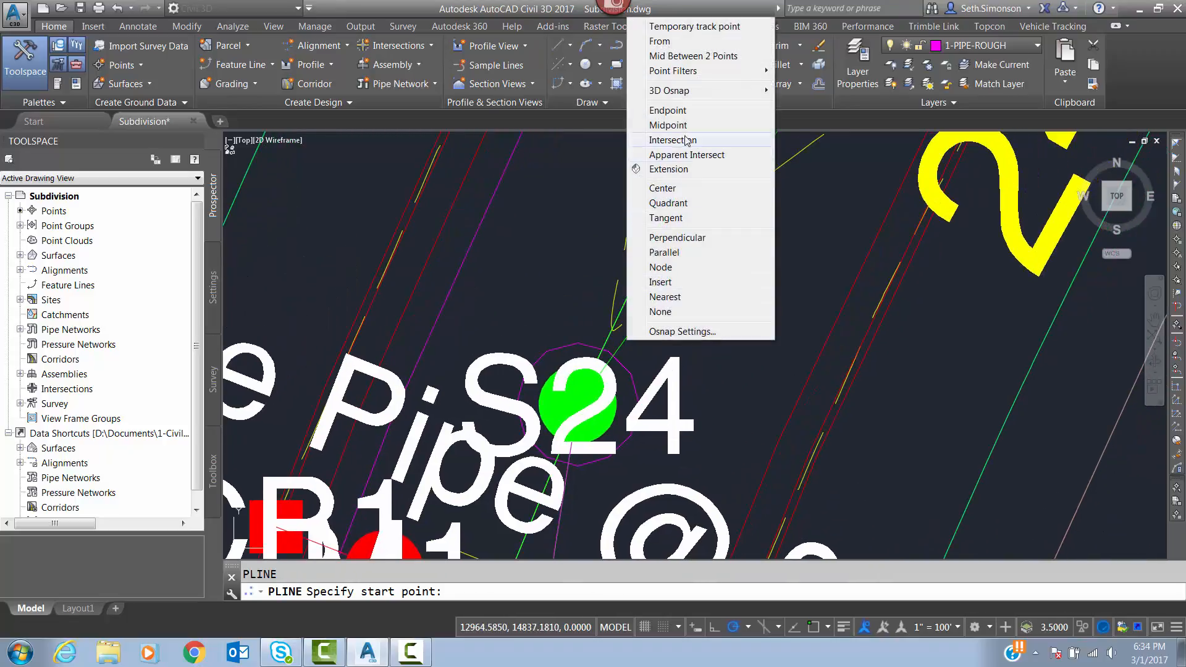
{"action": "left_click", "coordinate": [618, 109]}
{"action": "left_click", "coordinate": [646, 323]}
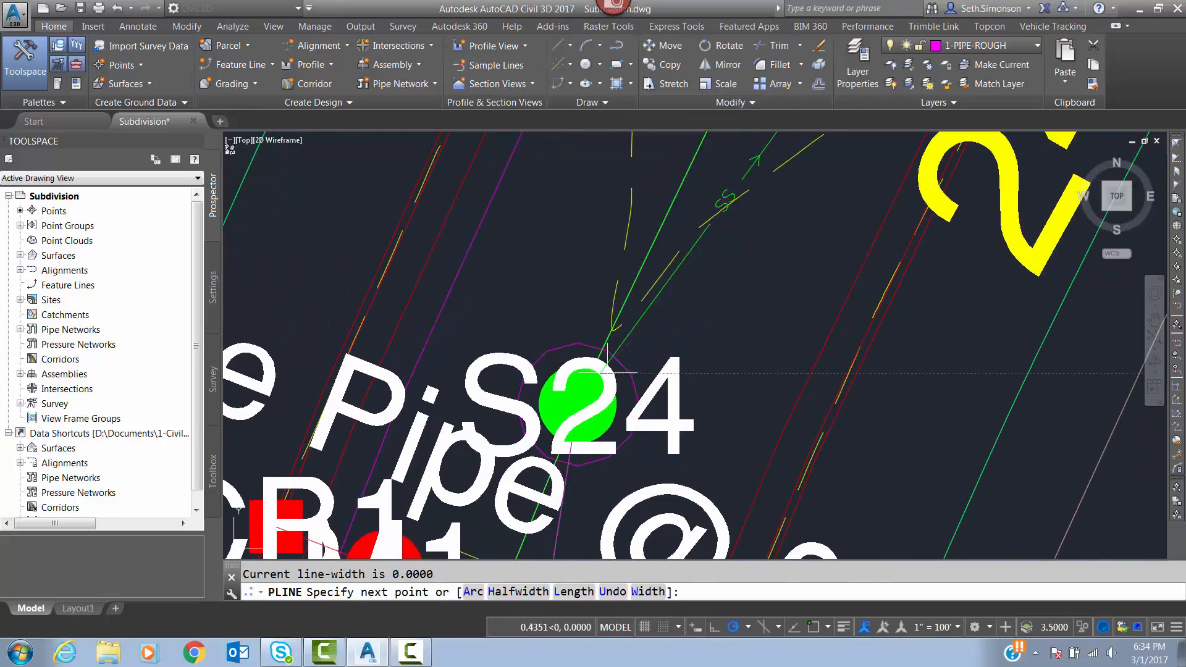
Extend the polyline northeast to the pipe endpoint at structure S25 with the endpoint snap and finish it.
{"action": "scroll", "coordinate": [558, 387], "scroll_direction": "up", "scroll_amount": 4}
{"action": "middle_click_drag", "start_coordinate": [650, 284], "coordinate": [510, 529]}
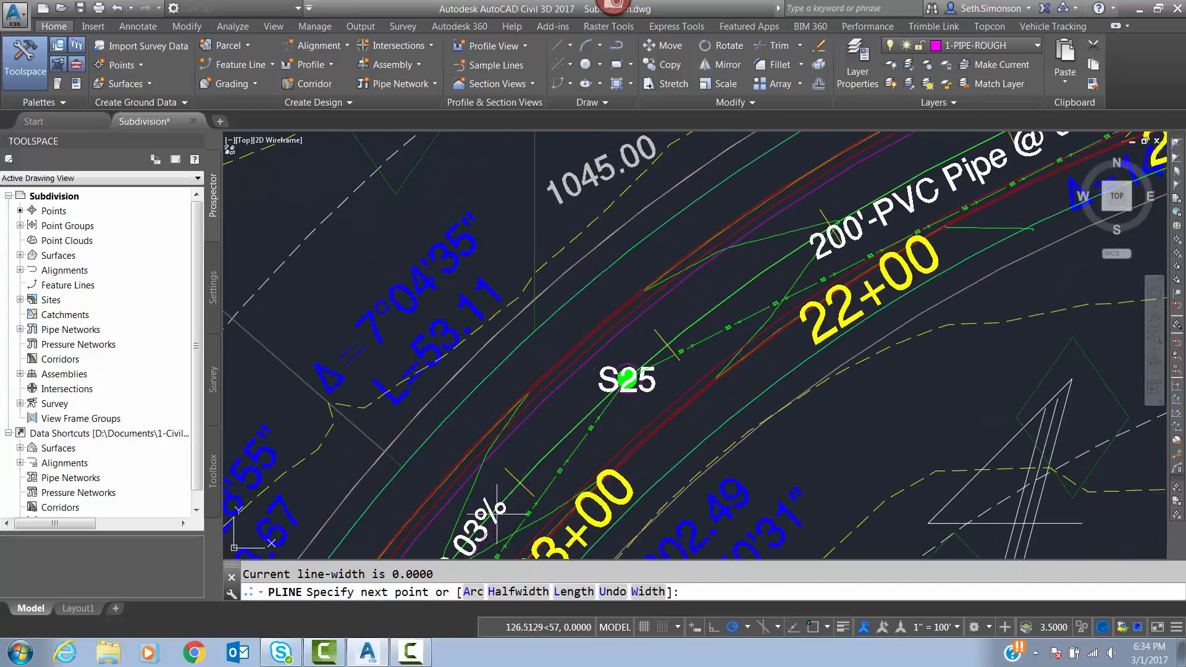
{"action": "scroll", "coordinate": [604, 427], "scroll_direction": "up", "scroll_amount": 4}
{"action": "right_click", "coordinate": [620, 376], "text": "shift"}
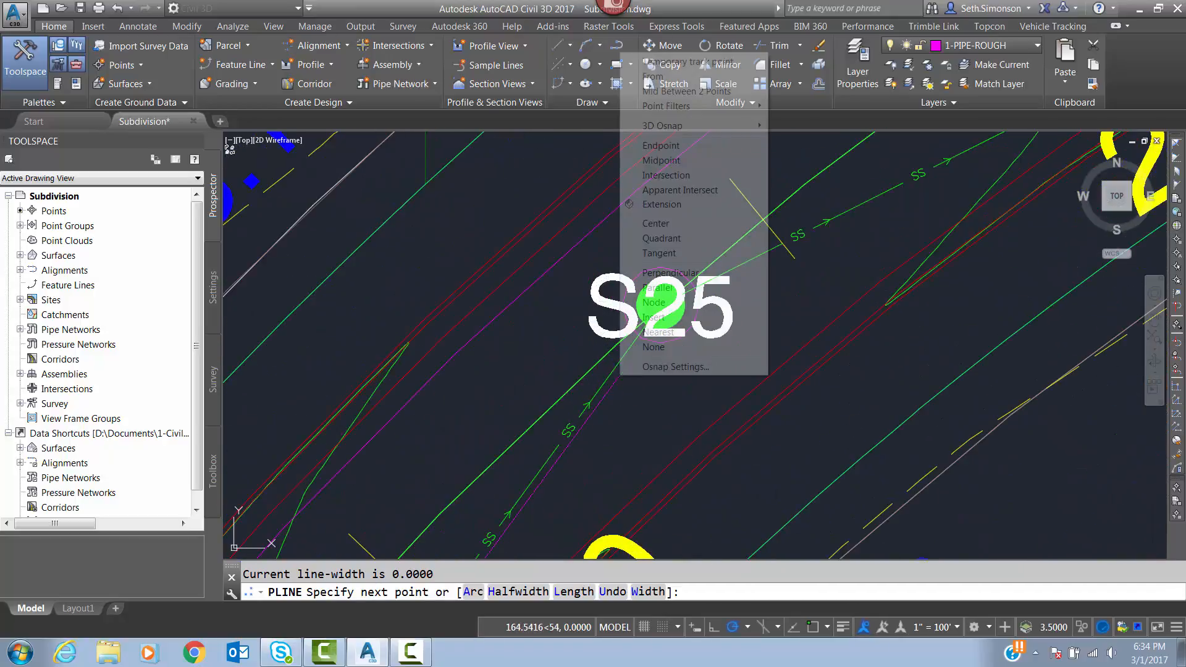
{"action": "left_click", "coordinate": [660, 146]}
{"action": "left_click", "coordinate": [634, 354]}
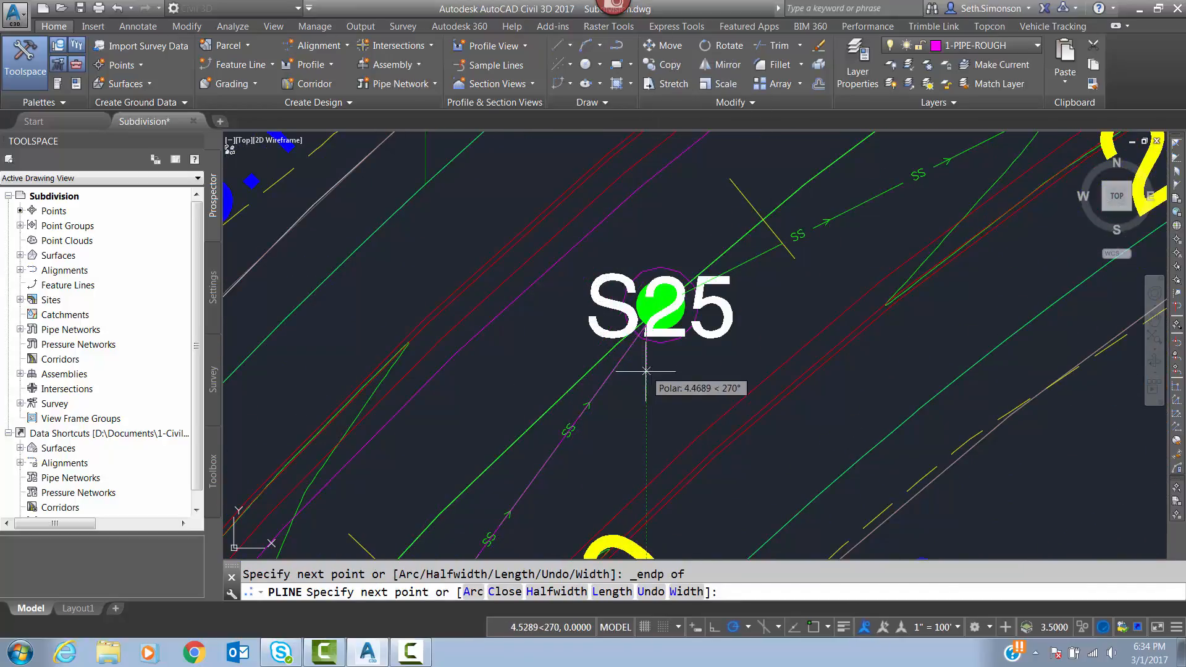
{"action": "scroll", "coordinate": [609, 306], "scroll_direction": "down", "scroll_amount": 5}
Fillet the two rough pipe polylines at structure S24 with a radius of 0 so they meet at a sharp corner.
{"action": "scroll", "coordinate": [594, 322], "scroll_direction": "up", "scroll_amount": 5}
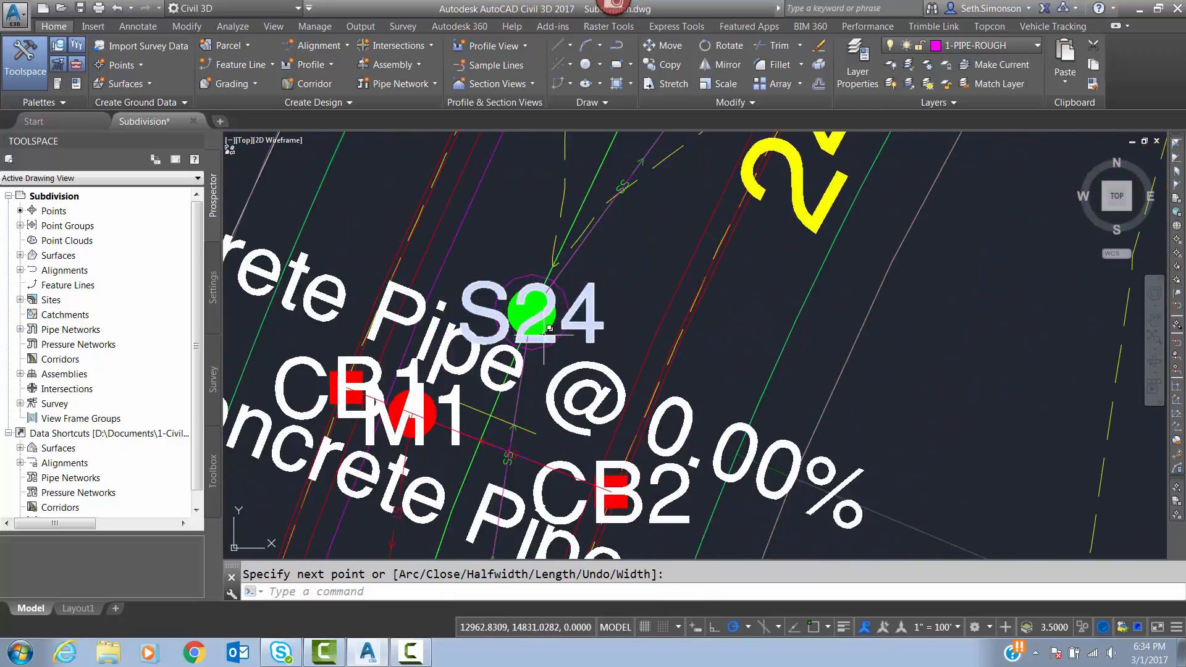
{"action": "type", "text": "f"}
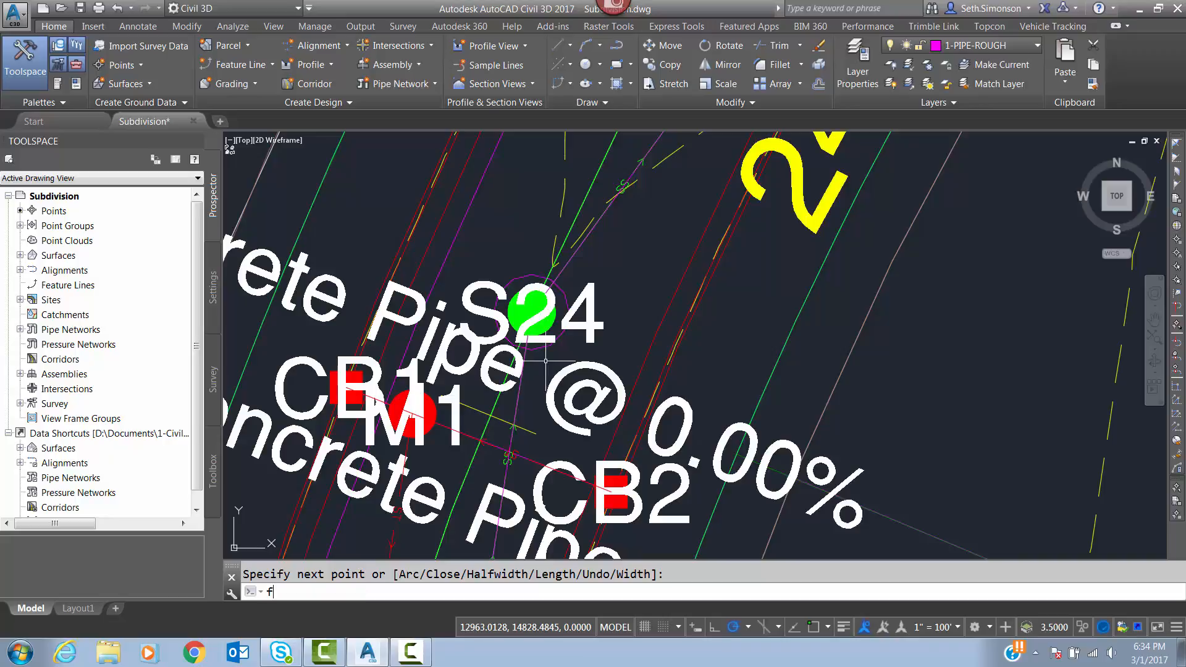
{"action": "key", "text": "Return"}
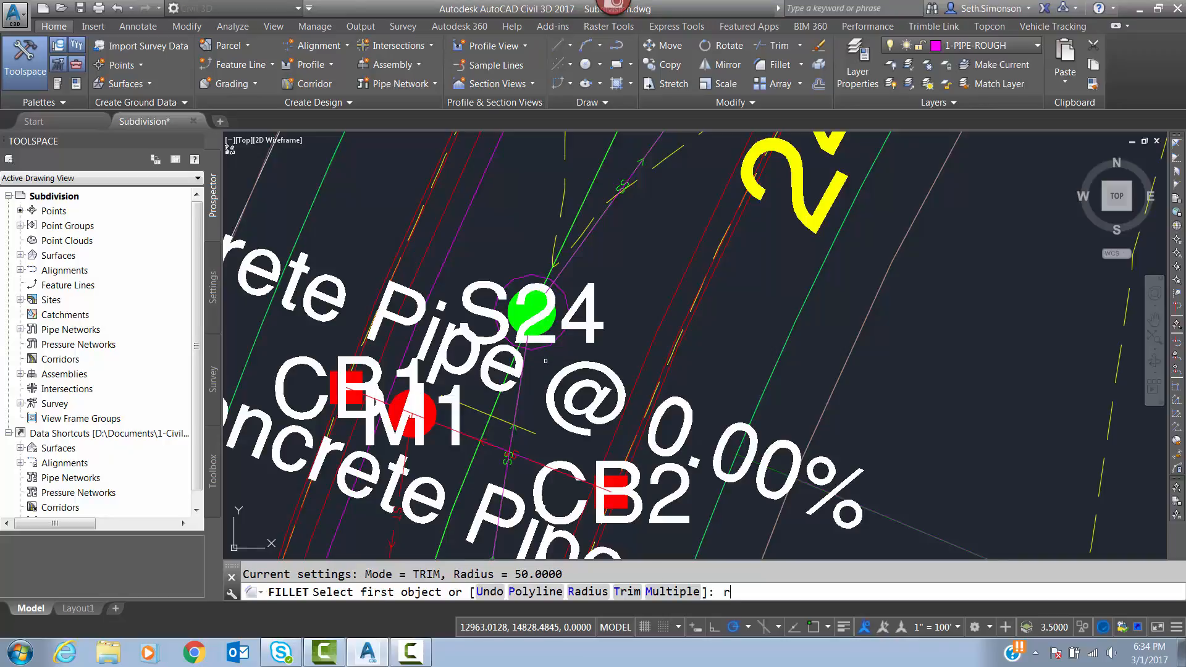
{"action": "key", "text": "Return"}
{"action": "type", "text": "0"}
{"action": "key", "text": "Return"}
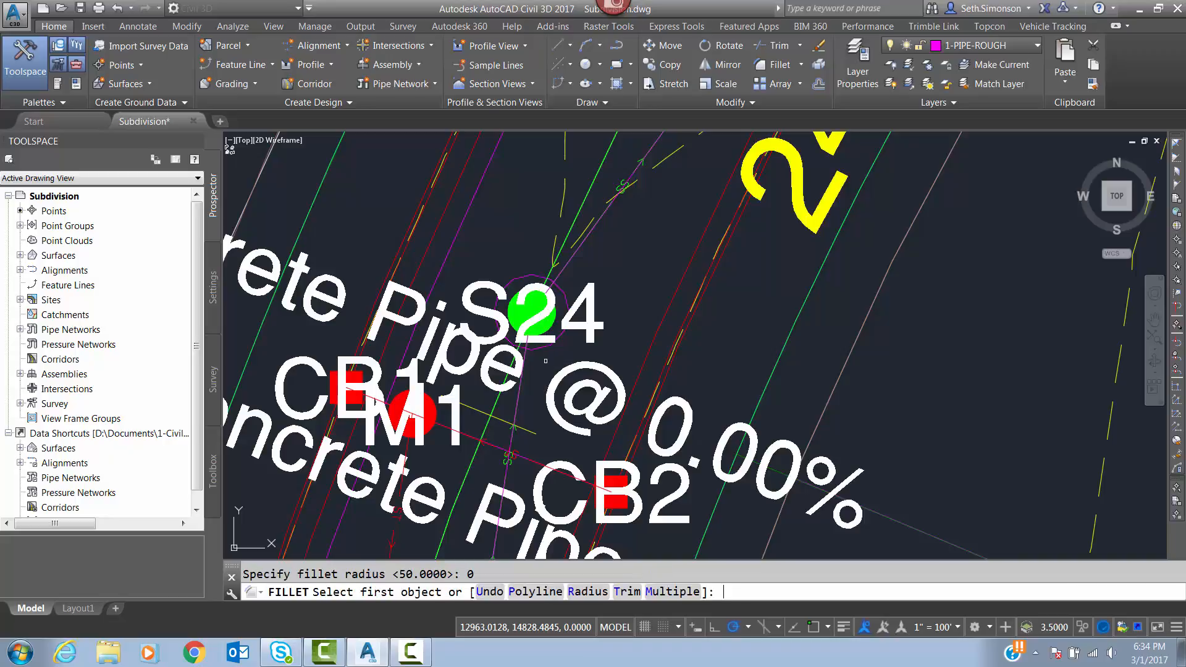
{"action": "left_click", "coordinate": [522, 385]}
{"action": "left_click", "coordinate": [565, 439]}
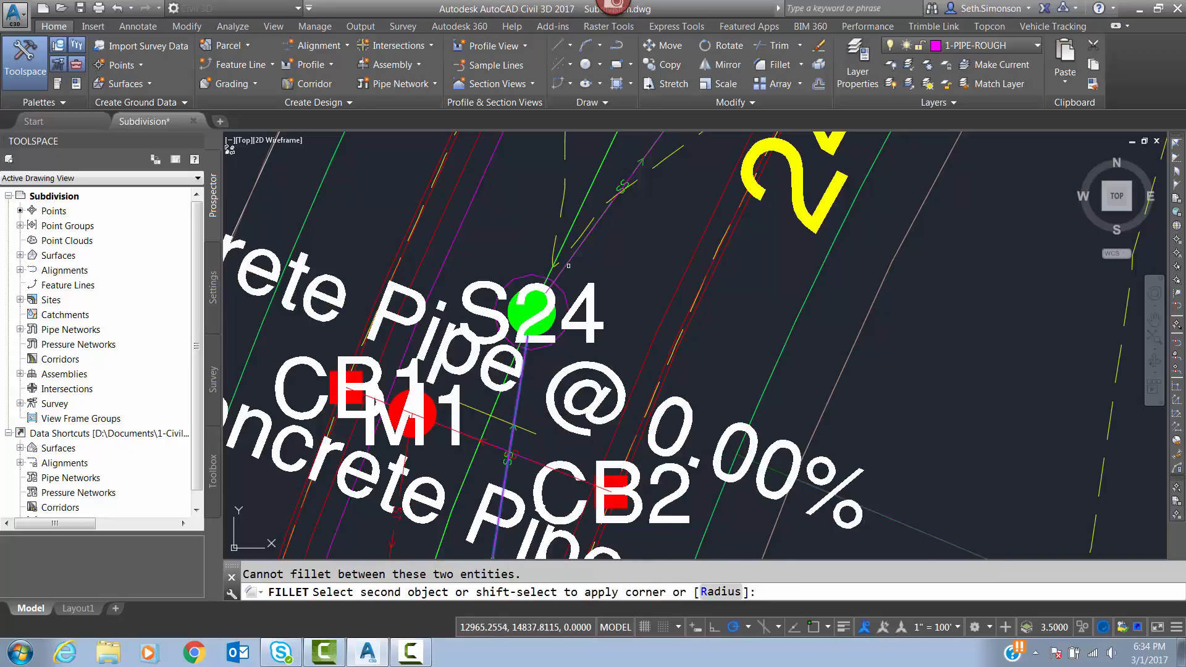
{"action": "left_click", "coordinate": [569, 265]}
{"action": "left_click", "coordinate": [620, 316]}
{"action": "key", "text": "Return"}
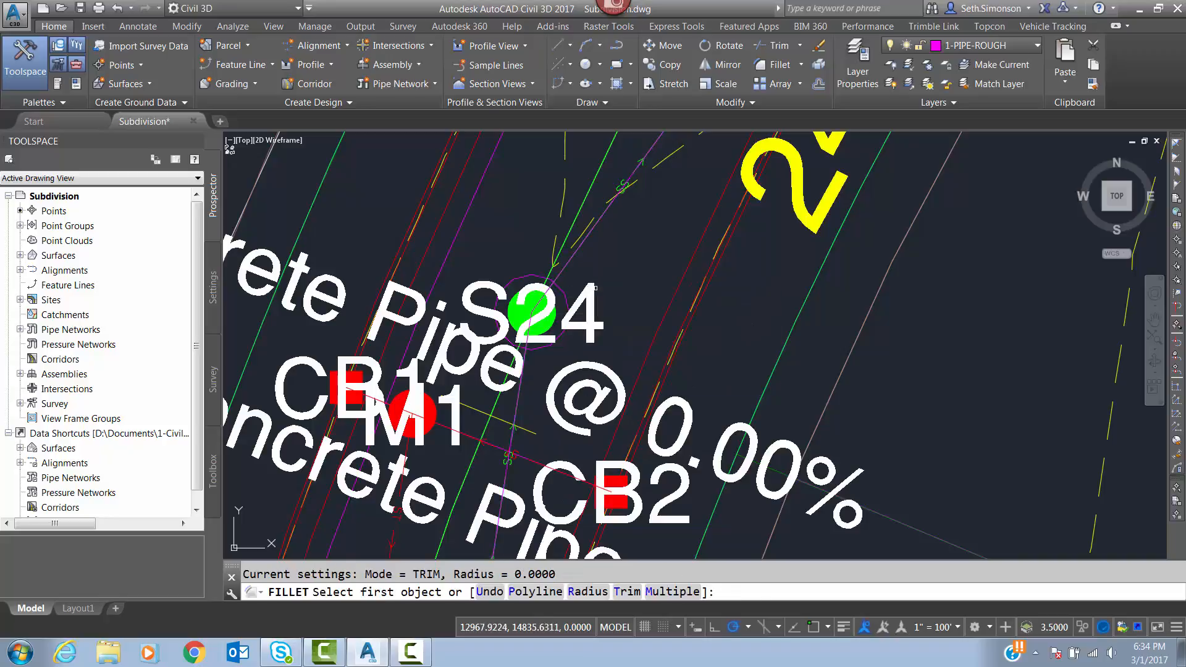
{"action": "key", "text": "Escape"}
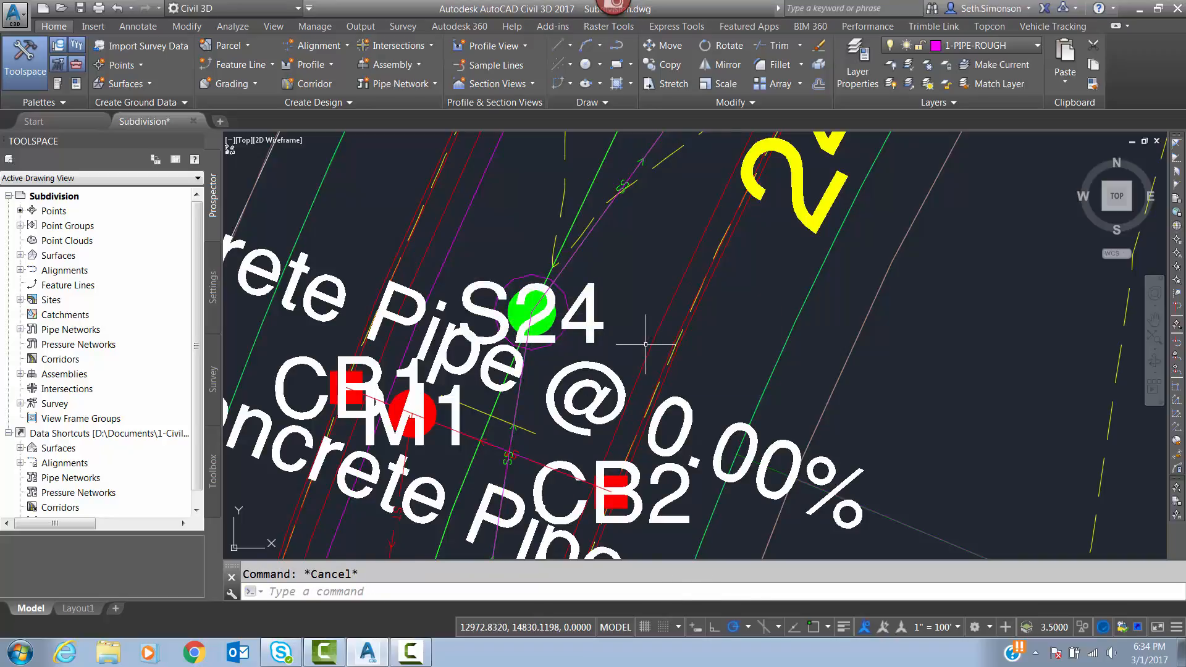
Turn selection cycling off and dynamic input on.
{"action": "key", "text": "ctrl+w"}
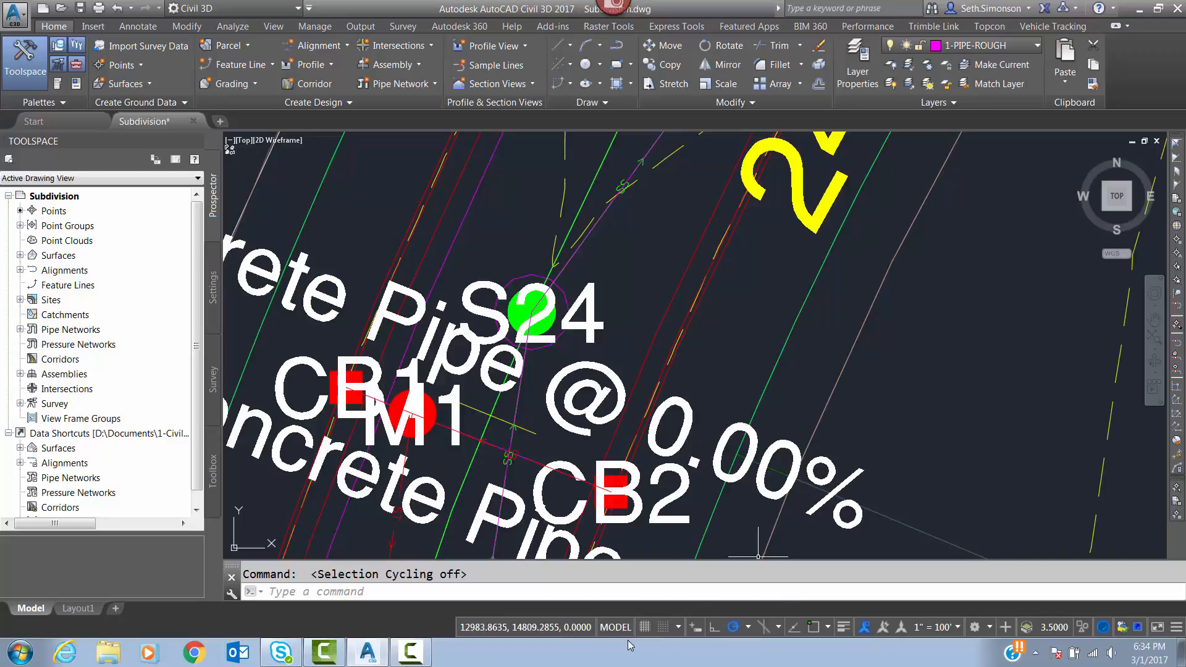
{"action": "left_click", "coordinate": [693, 628]}
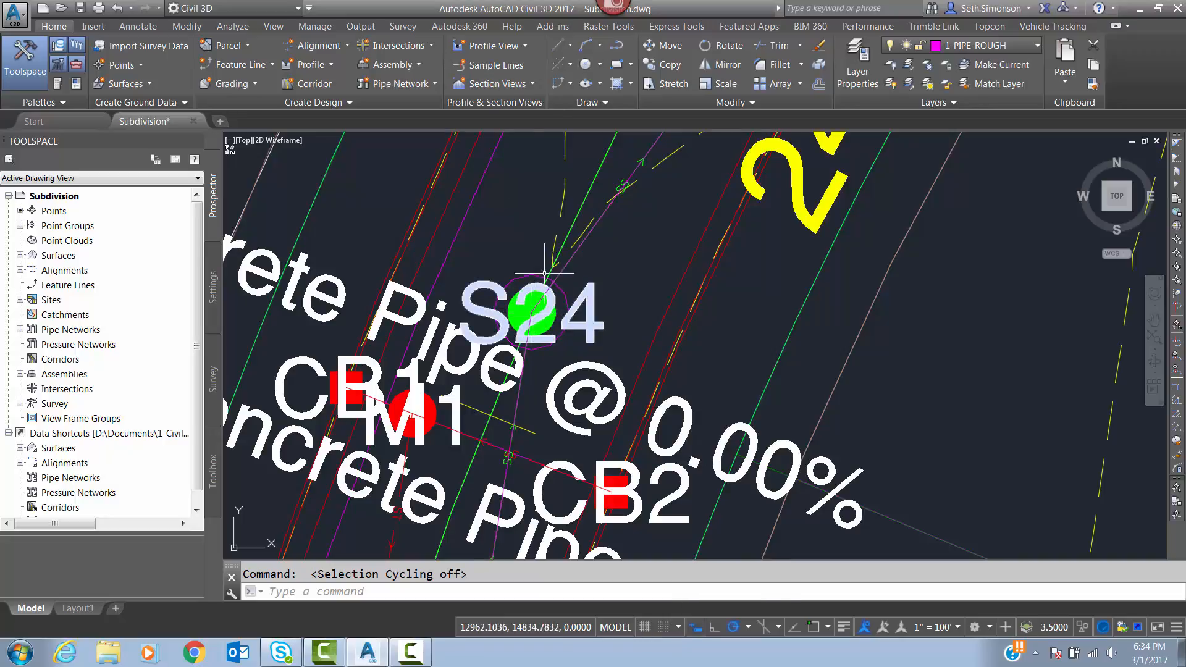
Check the rough pipe polyline between structures S24 and S25 by selecting it, and clear the selection.
{"action": "left_click", "coordinate": [573, 254]}
{"action": "scroll", "coordinate": [566, 355], "scroll_direction": "down", "scroll_amount": 7}
{"action": "middle_click_drag", "start_coordinate": [643, 265], "coordinate": [587, 351]}
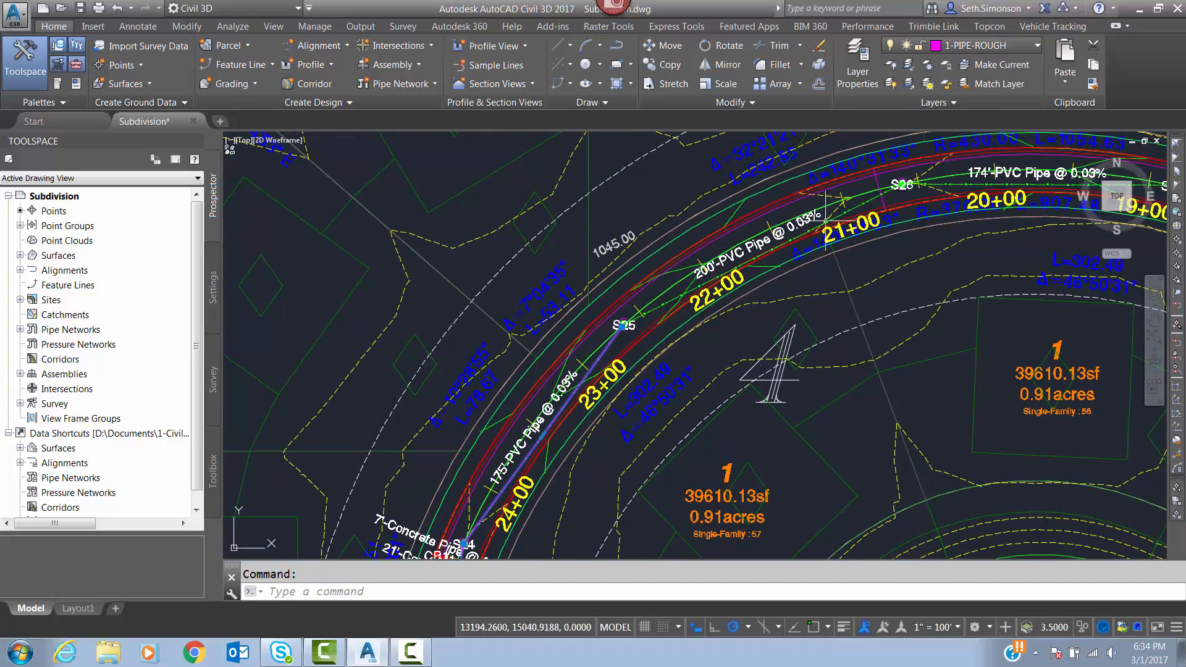
{"action": "key", "text": "Escape"}
{"action": "scroll", "coordinate": [675, 234], "scroll_direction": "down", "scroll_amount": 7}
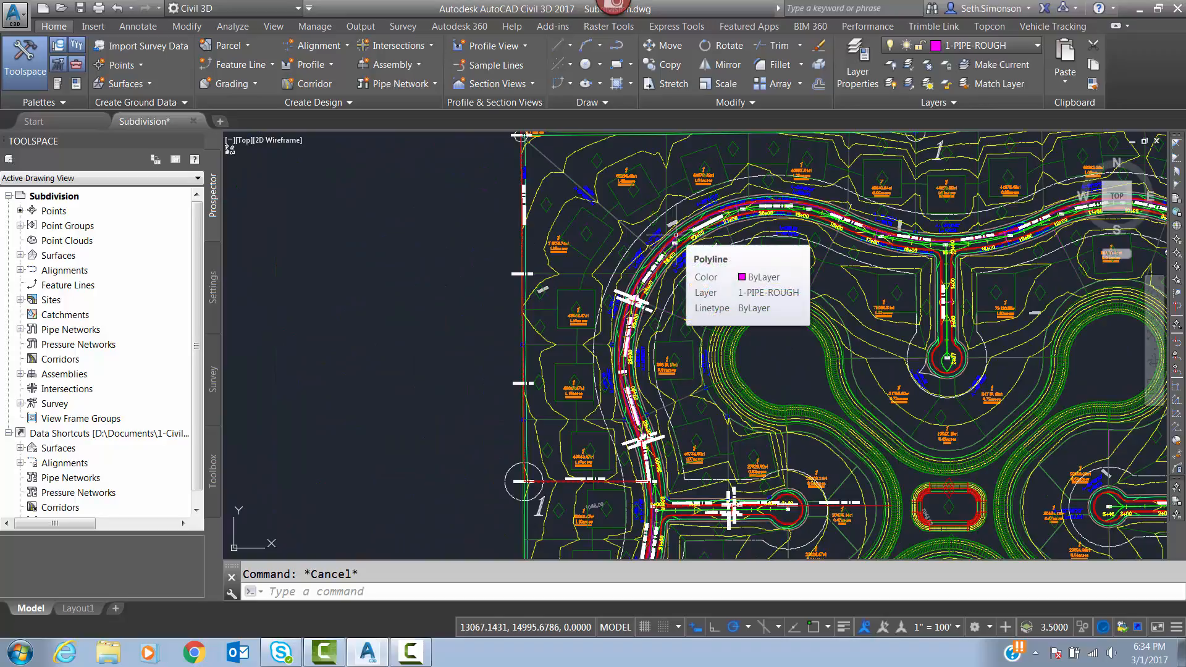
{"action": "scroll", "coordinate": [622, 378], "scroll_direction": "up", "scroll_amount": 10}
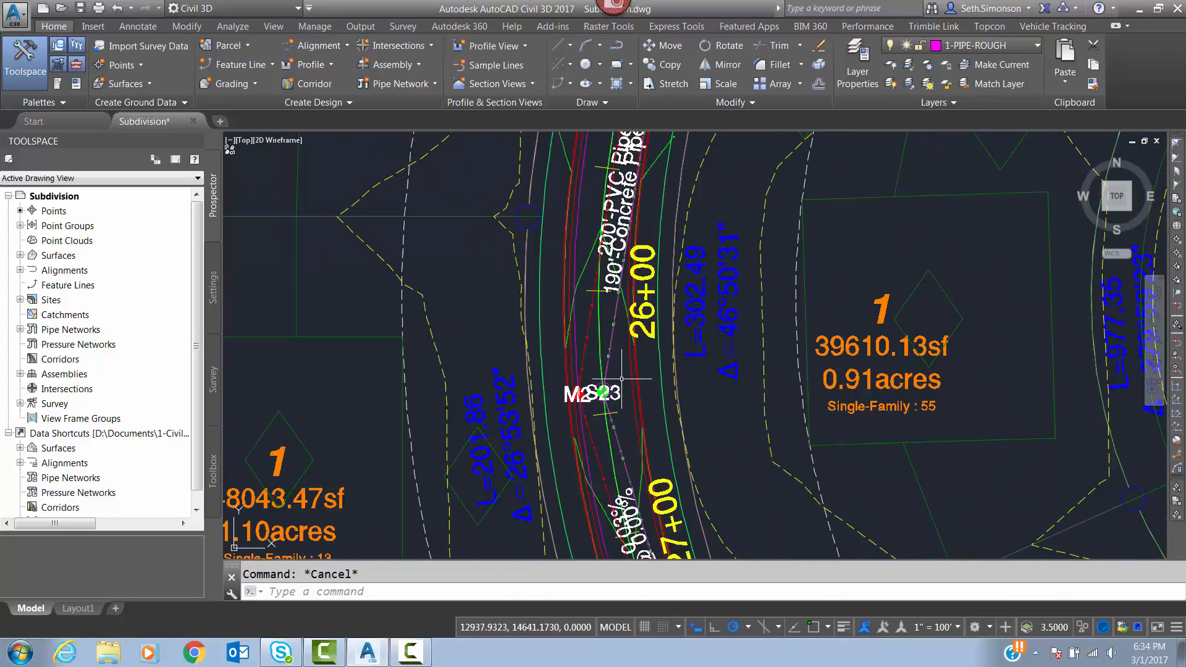
{"action": "scroll", "coordinate": [622, 378], "scroll_direction": "up", "scroll_amount": 6}
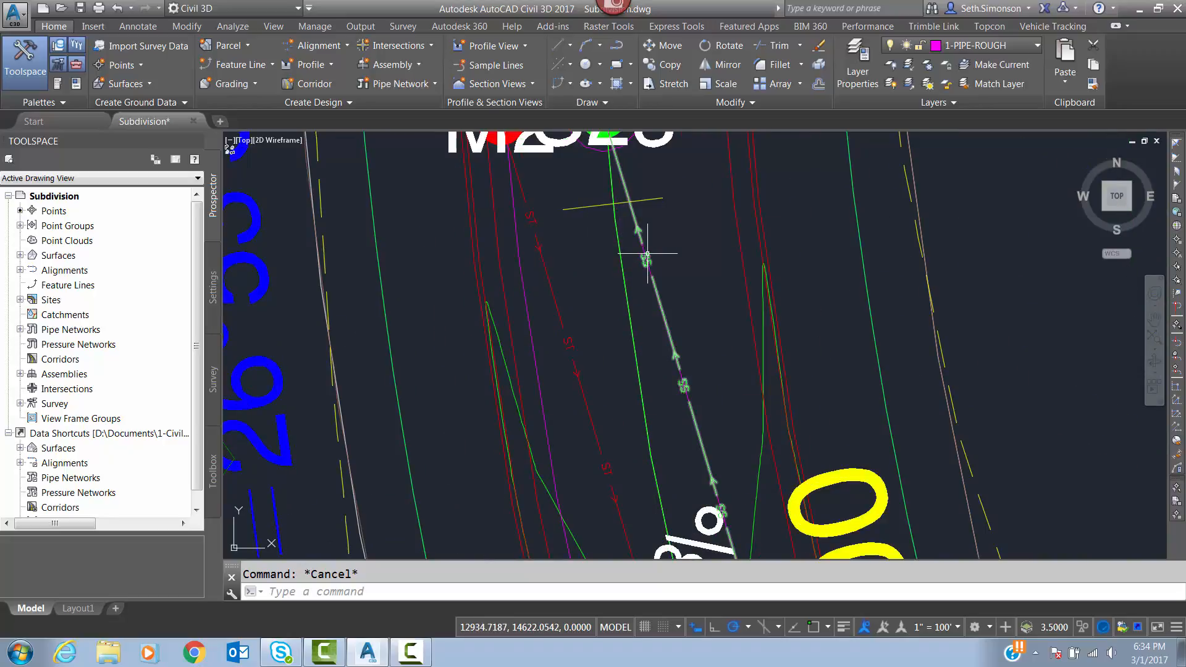
{"action": "middle_click_drag", "start_coordinate": [680, 235], "coordinate": [548, 303]}
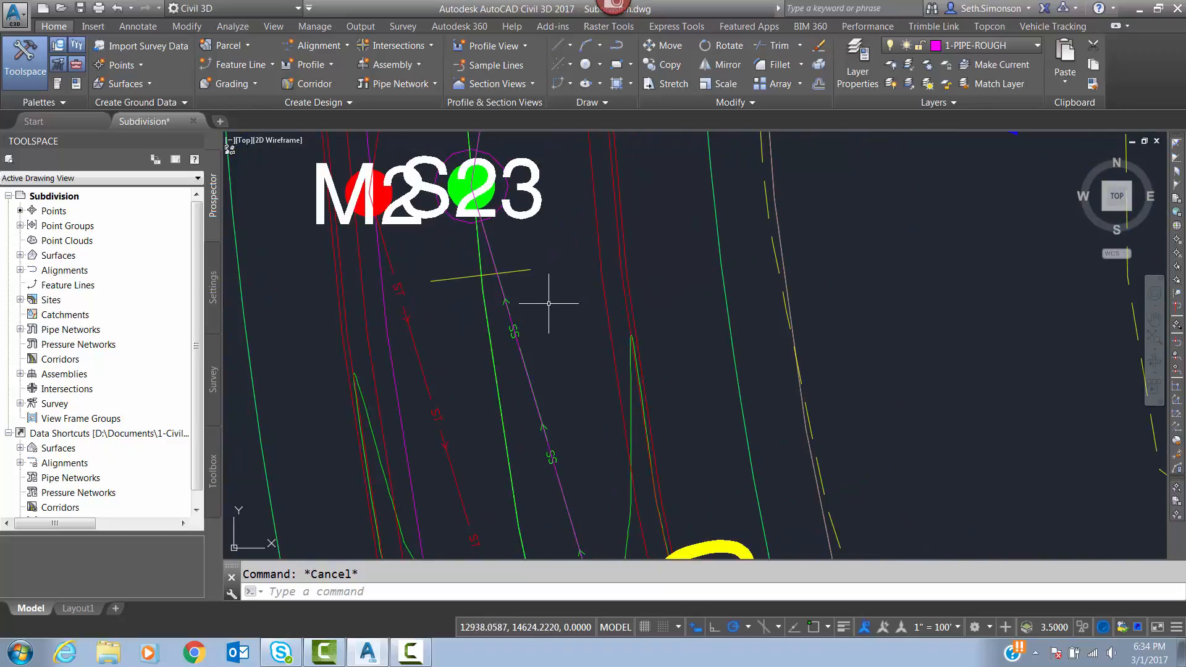
{"action": "type", "text": "o"}
{"action": "key", "text": "Return"}
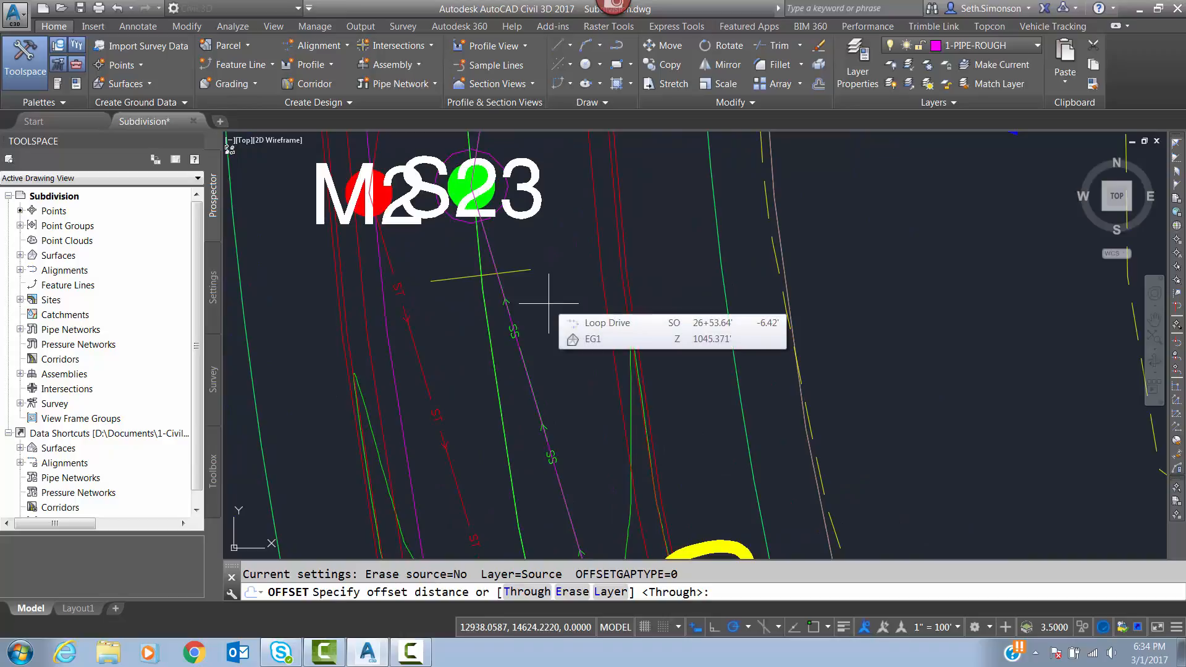
{"action": "type", "text": "10"}
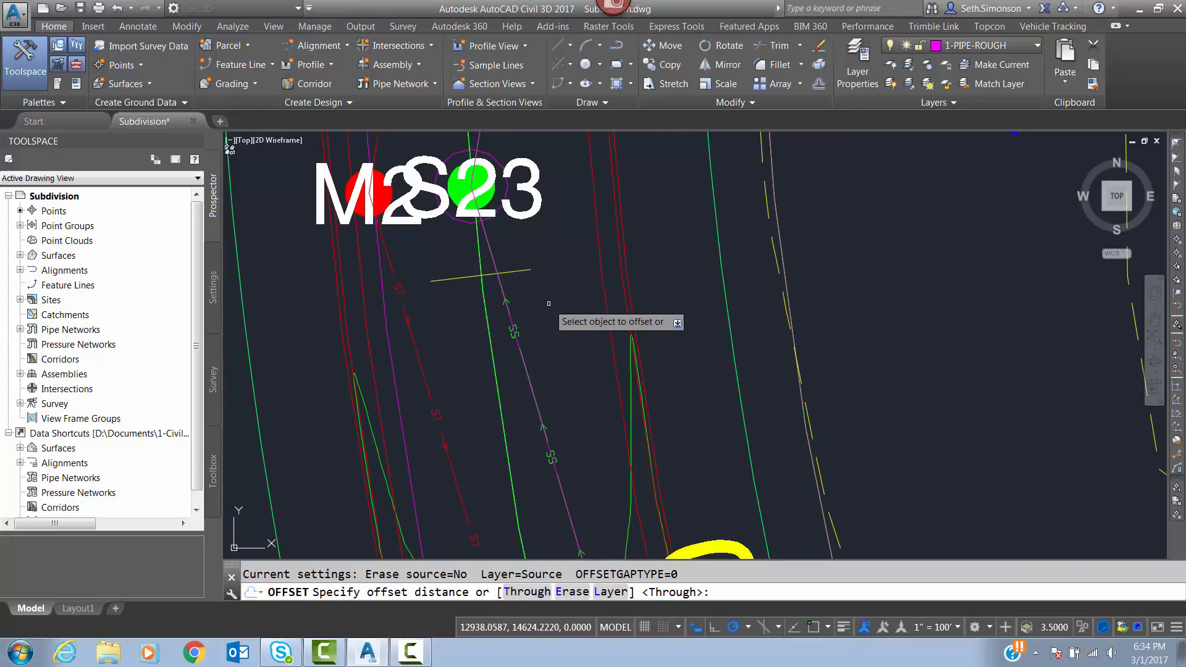
{"action": "key", "text": "Return"}
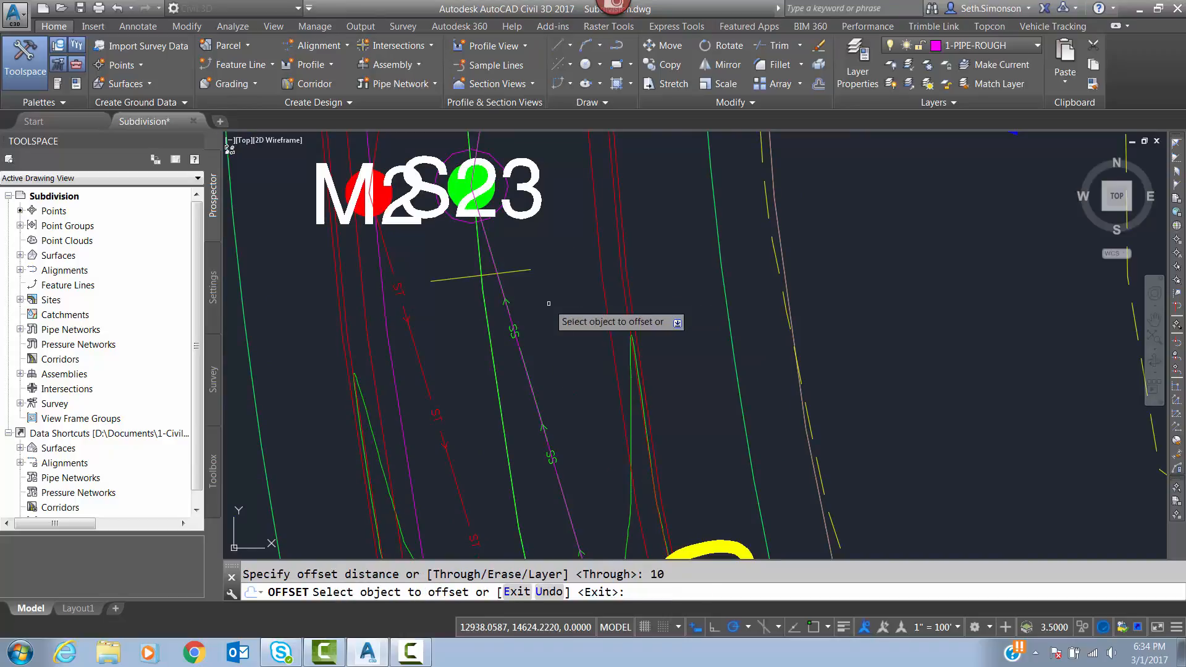
{"action": "left_click", "coordinate": [507, 318]}
{"action": "key", "text": "Escape"}
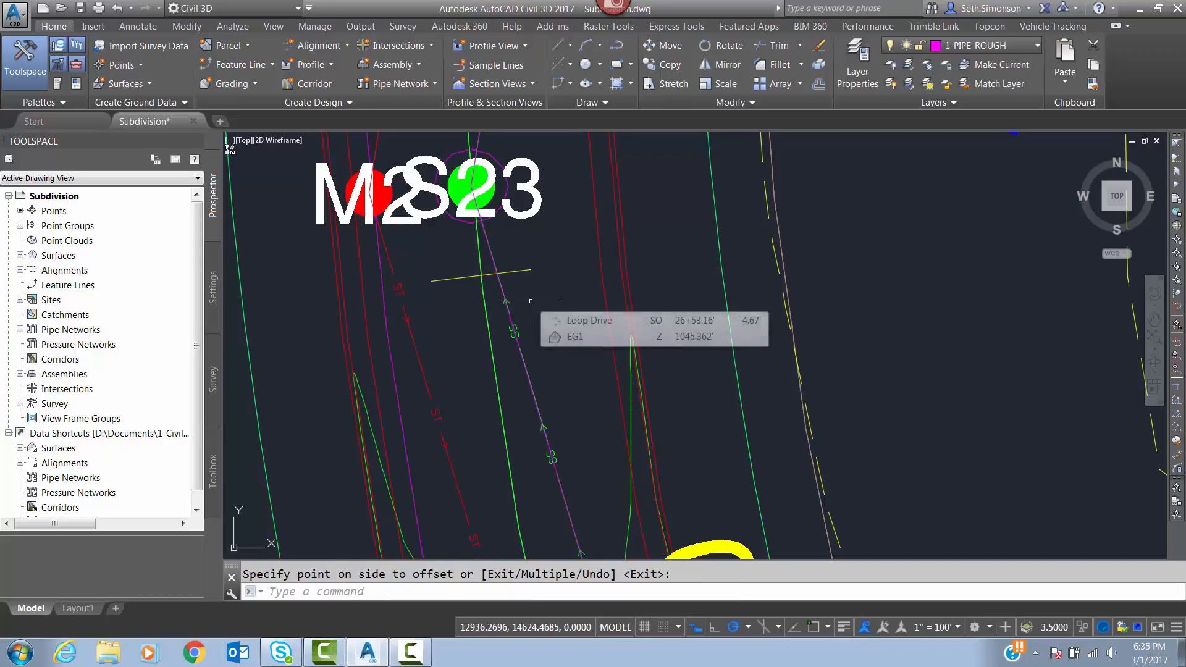
Delete the magenta rough pipe line that passes through structure M2, west of the sanitary sewer.
{"action": "left_click", "coordinate": [392, 364]}
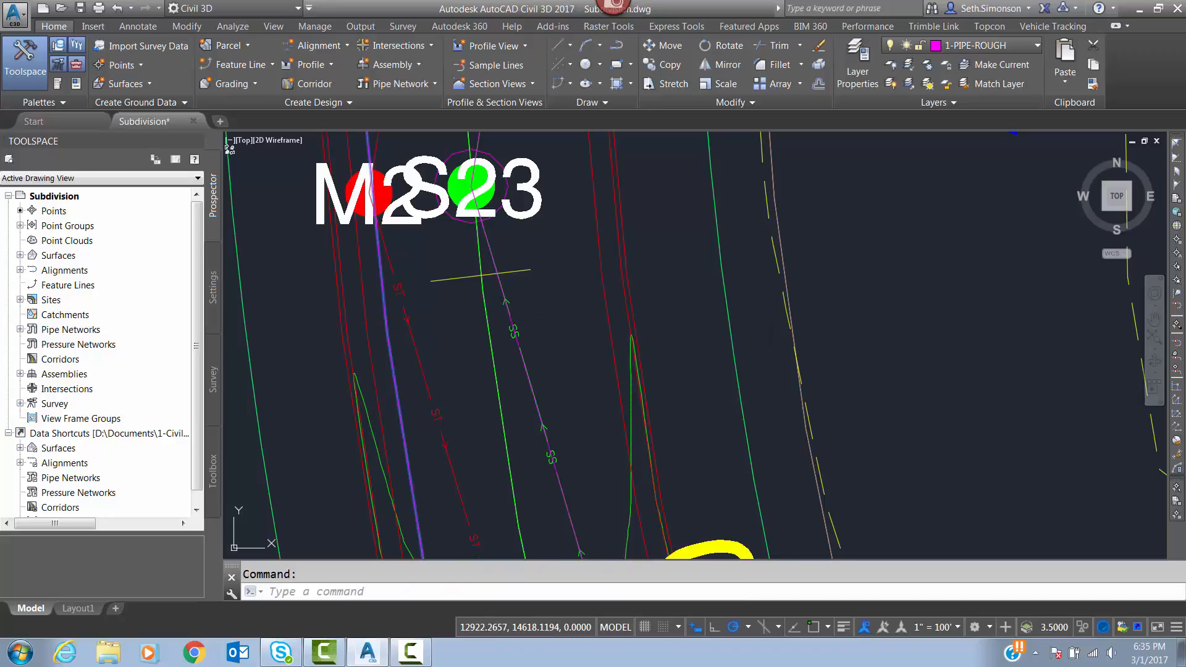
{"action": "key", "text": "Delete"}
Offset the sanitary sewer's rough polyline near structure S23 by a distance of 10 to its east side.
{"action": "type", "text": "o"}
{"action": "key", "text": "Return"}
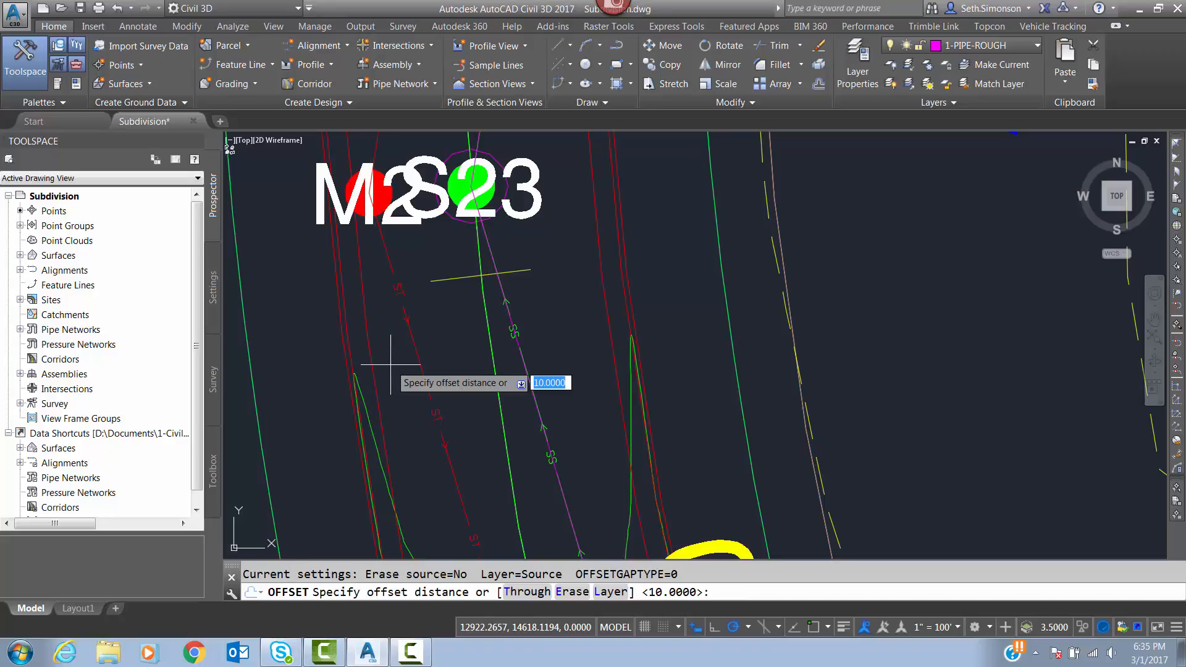
{"action": "type", "text": "10"}
{"action": "key", "text": "Return"}
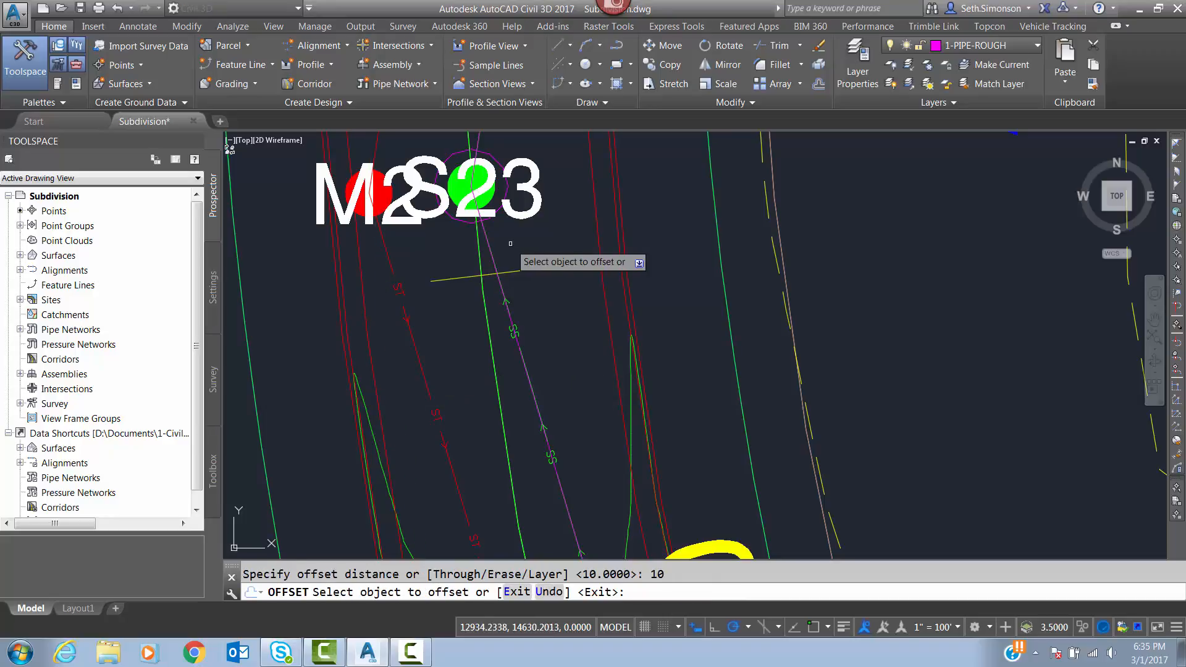
{"action": "left_click", "coordinate": [517, 342]}
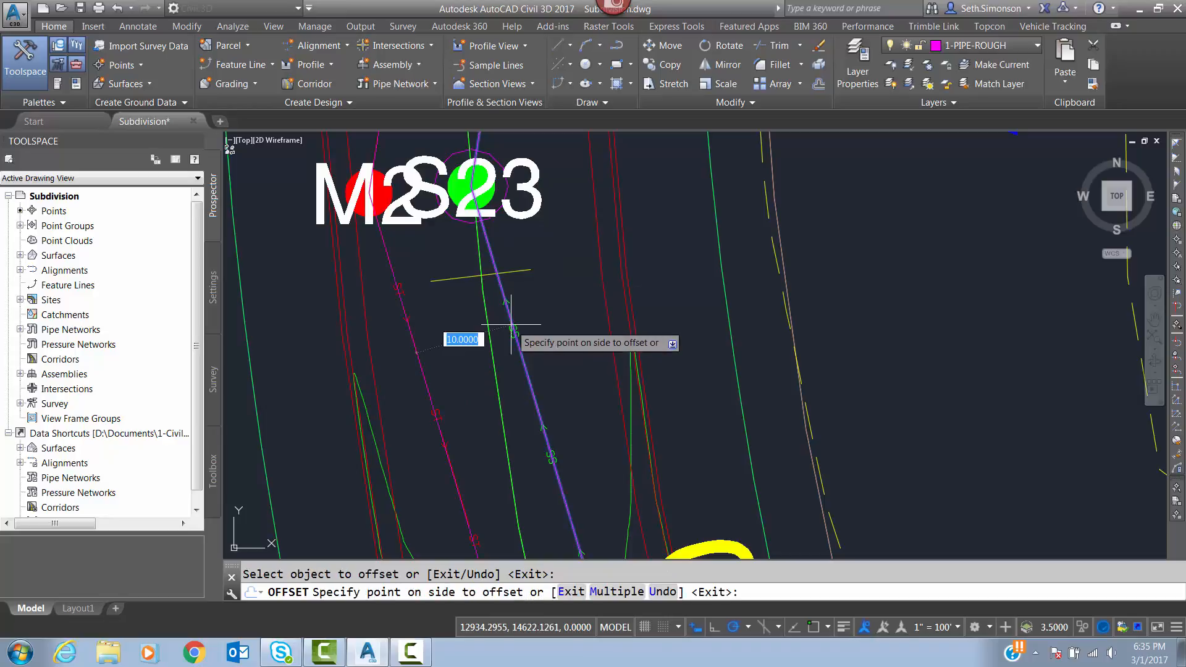
{"action": "left_click", "coordinate": [896, 290]}
{"action": "key", "text": "Return"}
Open the Water pipe network for editing with its network layout tools.
{"action": "scroll", "coordinate": [577, 232], "scroll_direction": "down", "scroll_amount": 5}
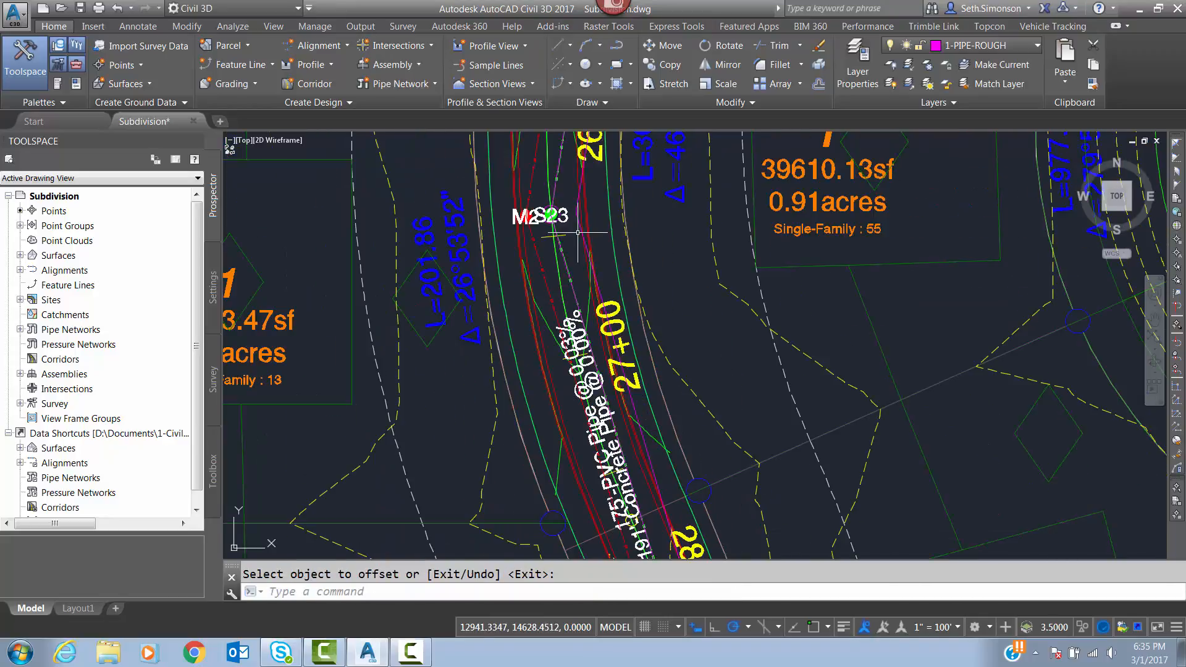
{"action": "mouse_move", "coordinate": [581, 240]}
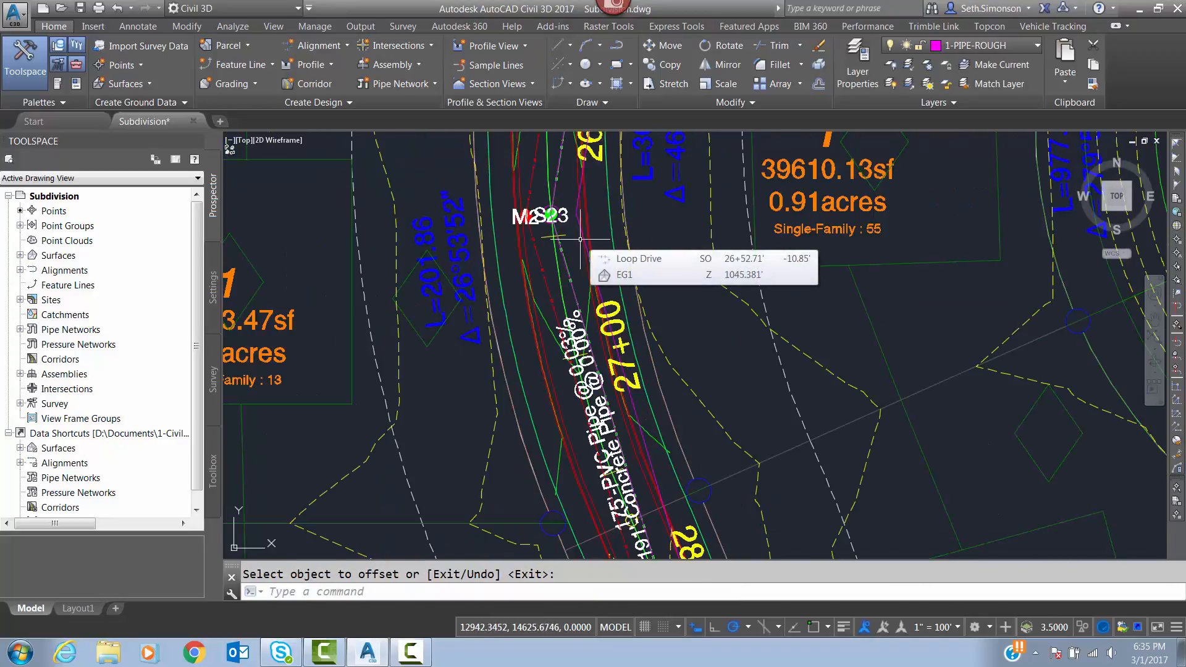
{"action": "middle_click_drag", "start_coordinate": [576, 254], "coordinate": [456, 132]}
{"action": "scroll", "coordinate": [456, 132], "scroll_direction": "down", "scroll_amount": 4}
{"action": "scroll", "coordinate": [508, 250], "scroll_direction": "up", "scroll_amount": 6}
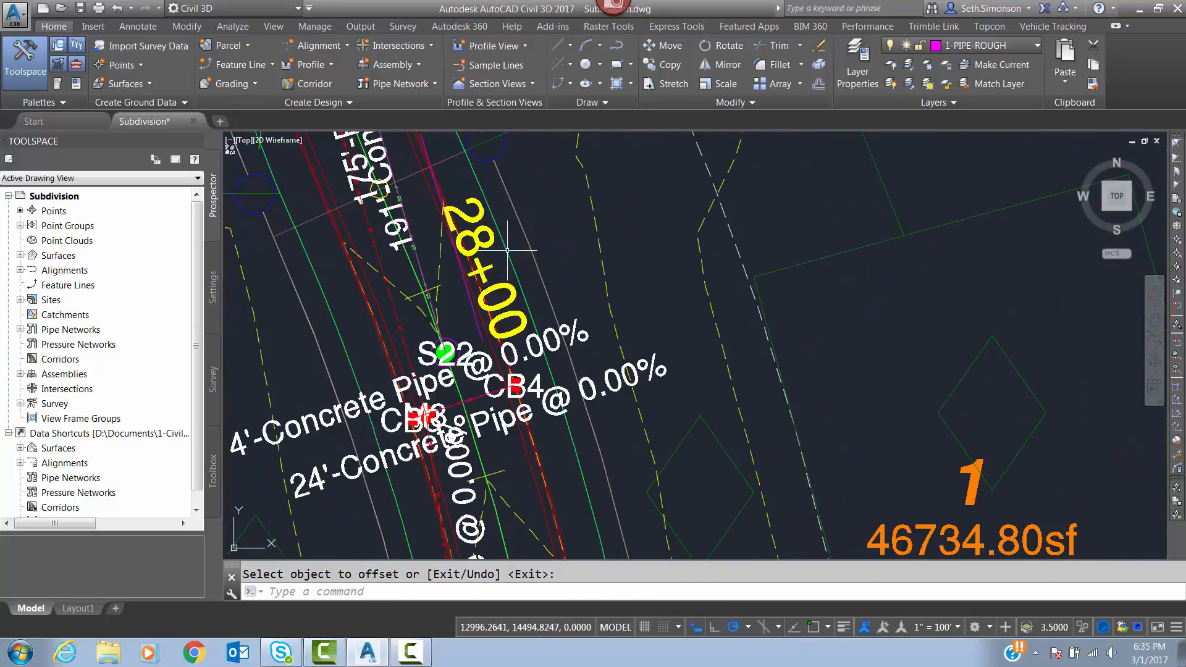
{"action": "mouse_move", "coordinate": [425, 206]}
{"action": "middle_mouse_down"}
{"action": "mouse_move", "coordinate": [470, 299]}
{"action": "mouse_move", "coordinate": [534, 387]}
{"action": "middle_mouse_up"}
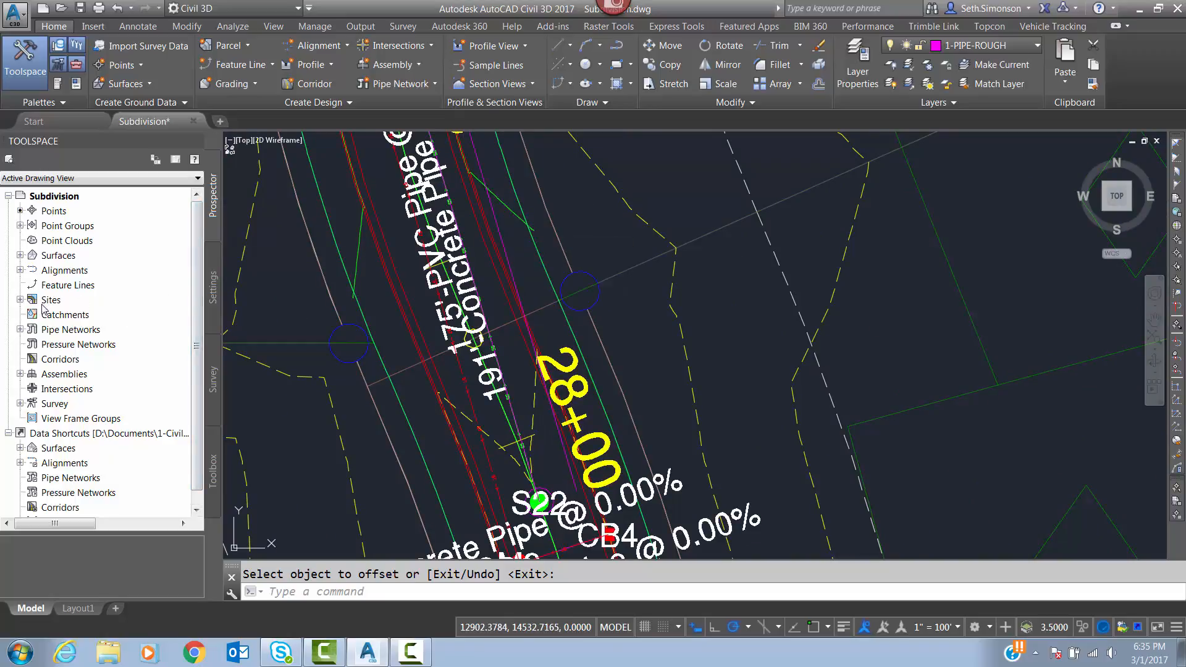
{"action": "left_click", "coordinate": [20, 330]}
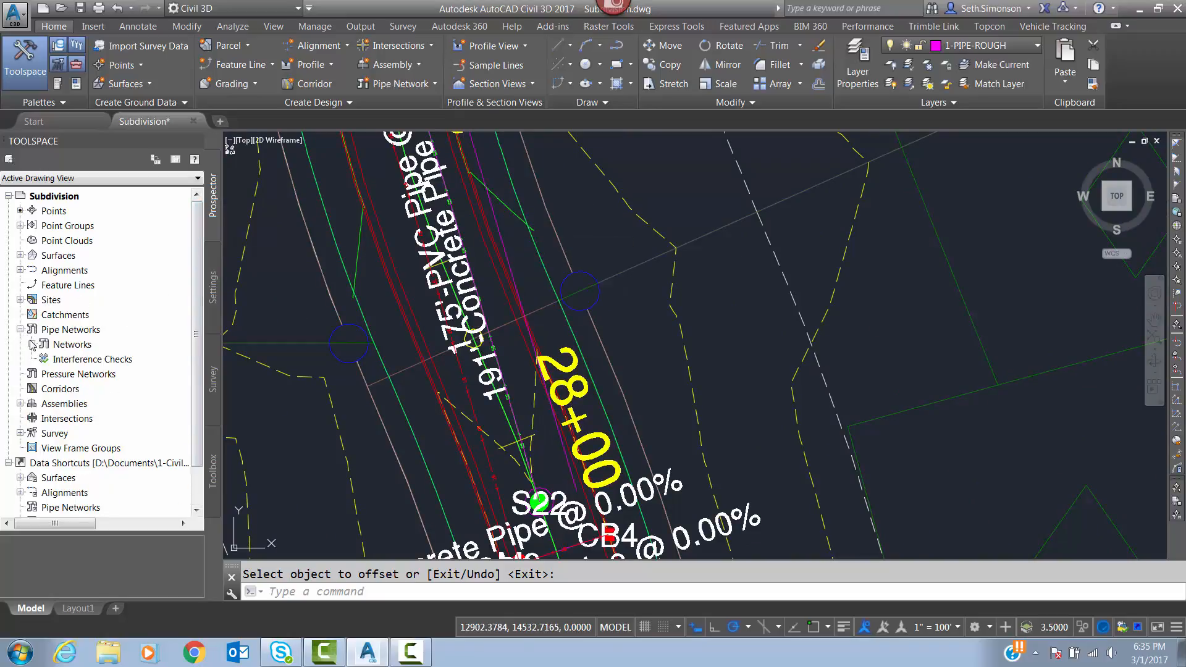
{"action": "left_click", "coordinate": [31, 345]}
{"action": "left_click", "coordinate": [68, 389]}
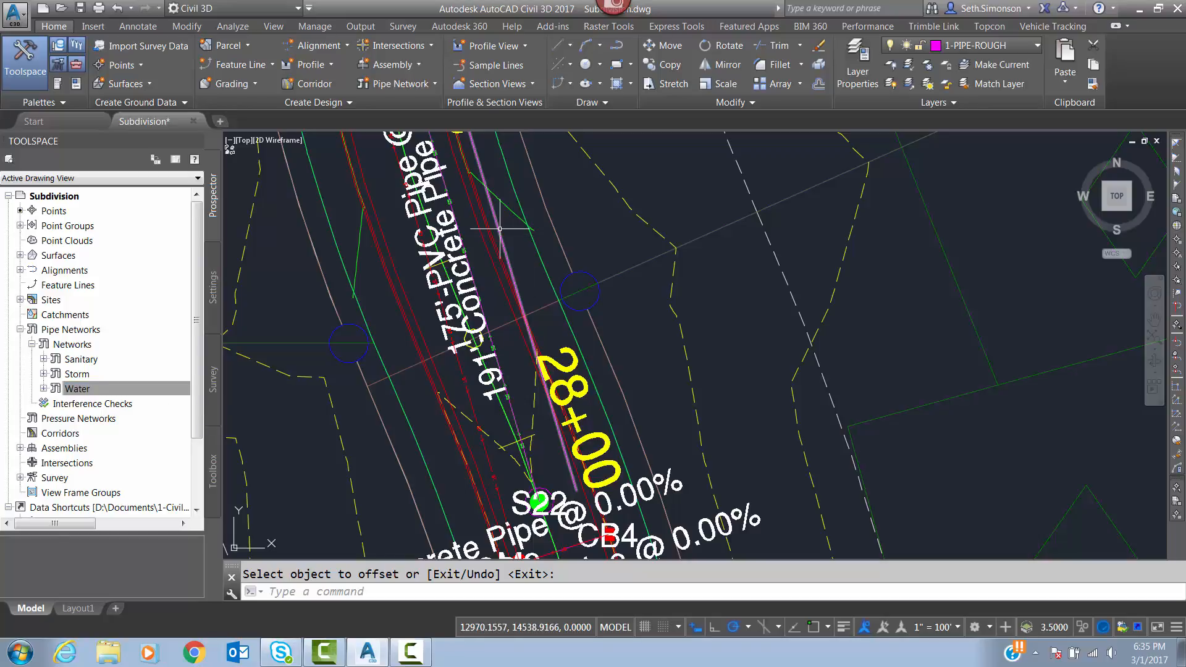
{"action": "right_click", "coordinate": [72, 391]}
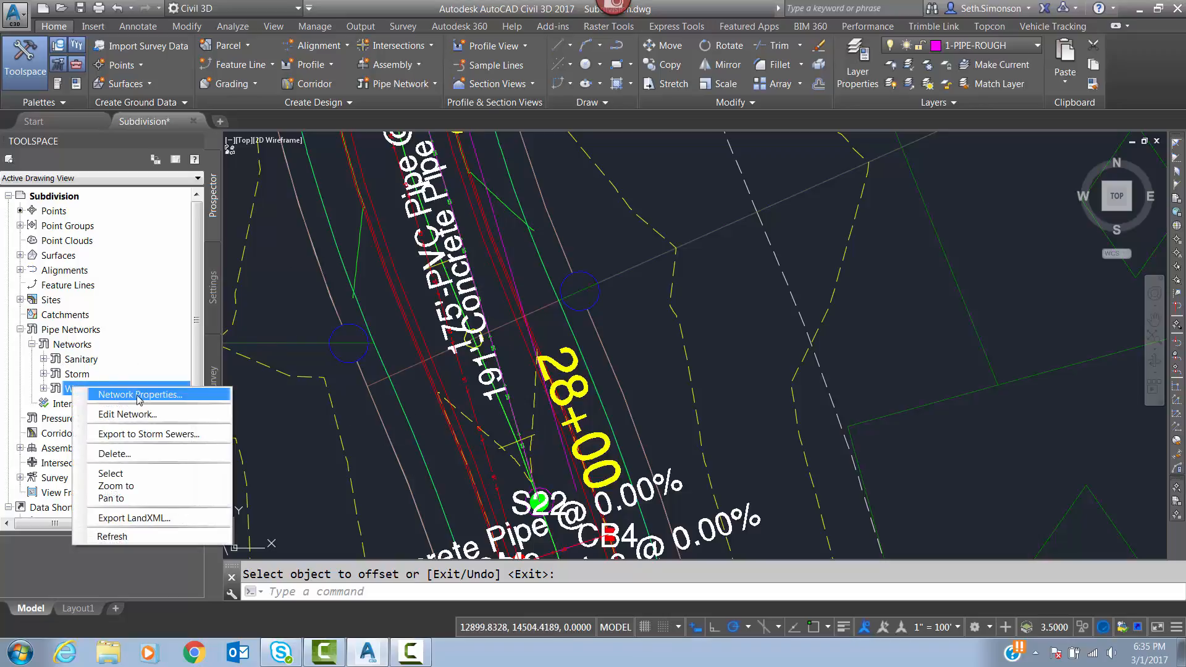
{"action": "left_click", "coordinate": [99, 411]}
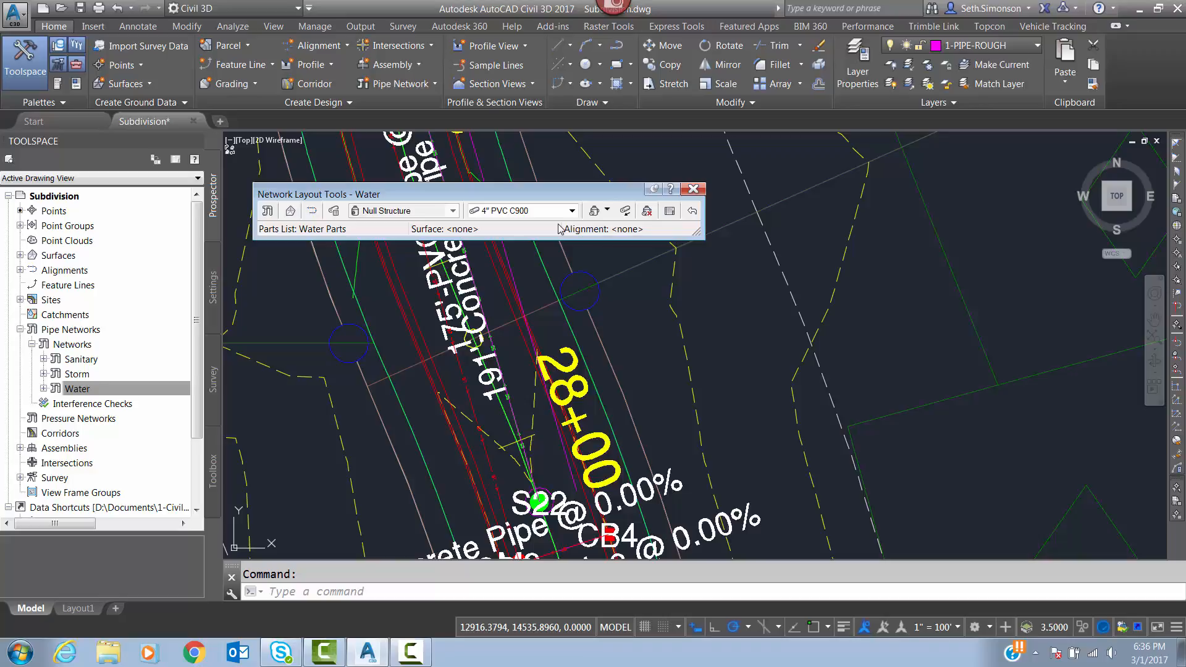
Set the Water network's pipe size to 6" HDPE and start a layout of pipes only.
{"action": "left_click", "coordinate": [572, 211]}
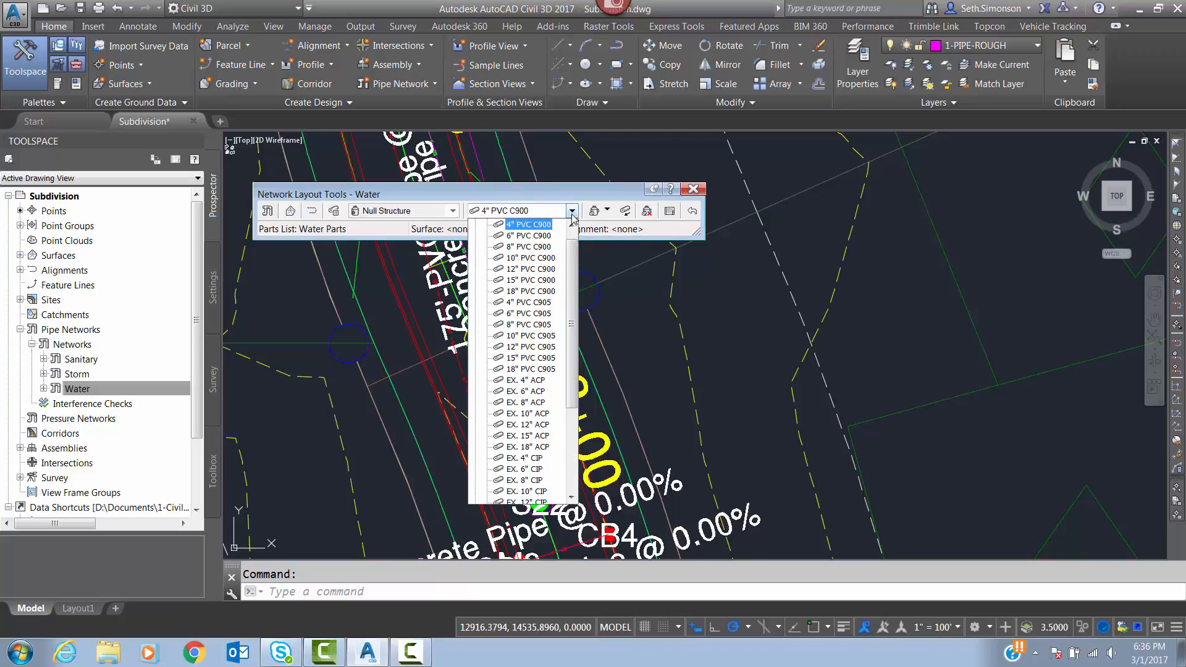
{"action": "scroll", "coordinate": [577, 337], "scroll_direction": "down", "scroll_amount": 1}
{"action": "scroll", "coordinate": [577, 337], "scroll_direction": "down", "scroll_amount": 1}
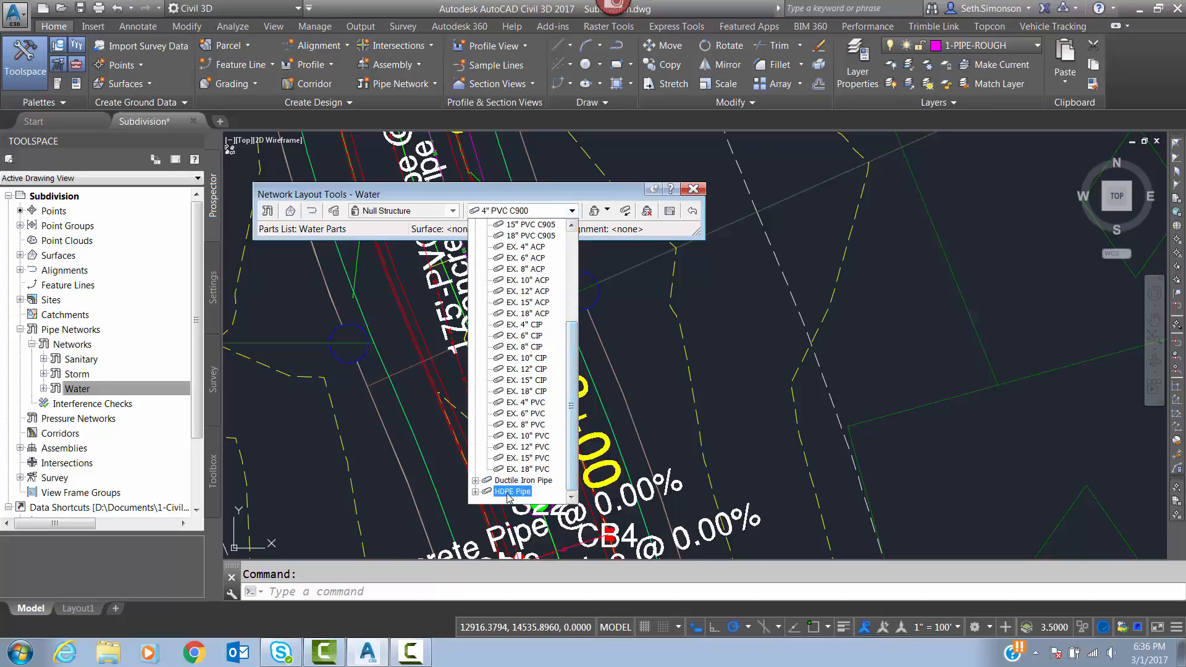
{"action": "left_click", "coordinate": [476, 492]}
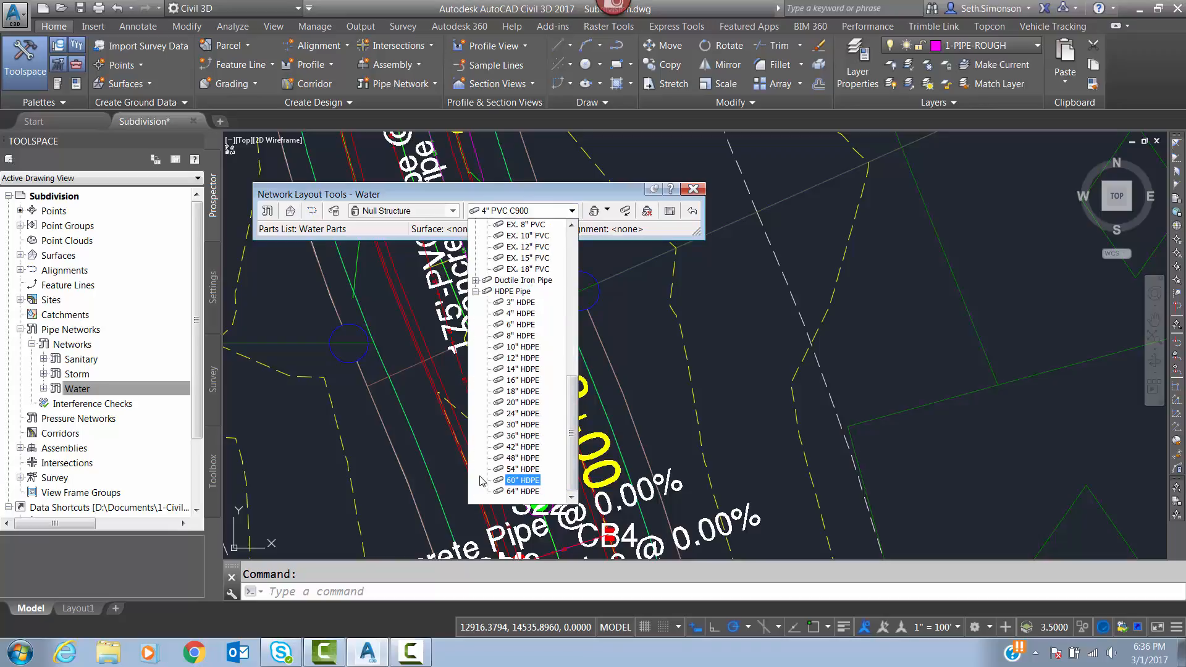
{"action": "left_click", "coordinate": [521, 326]}
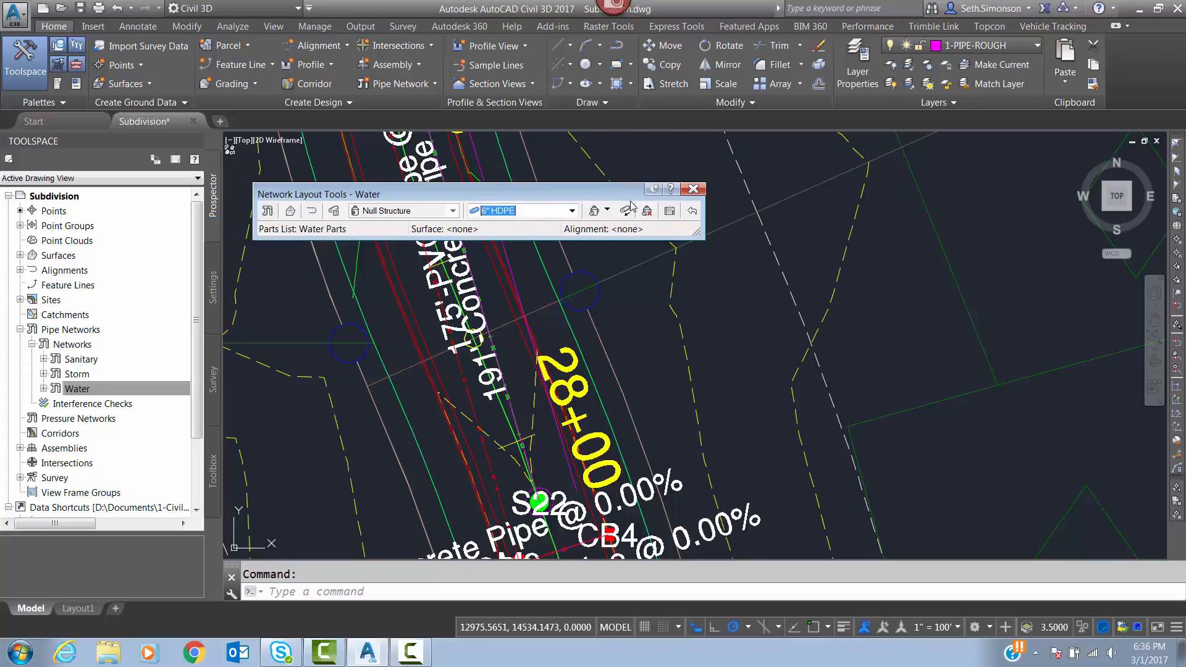
{"action": "left_click", "coordinate": [607, 212]}
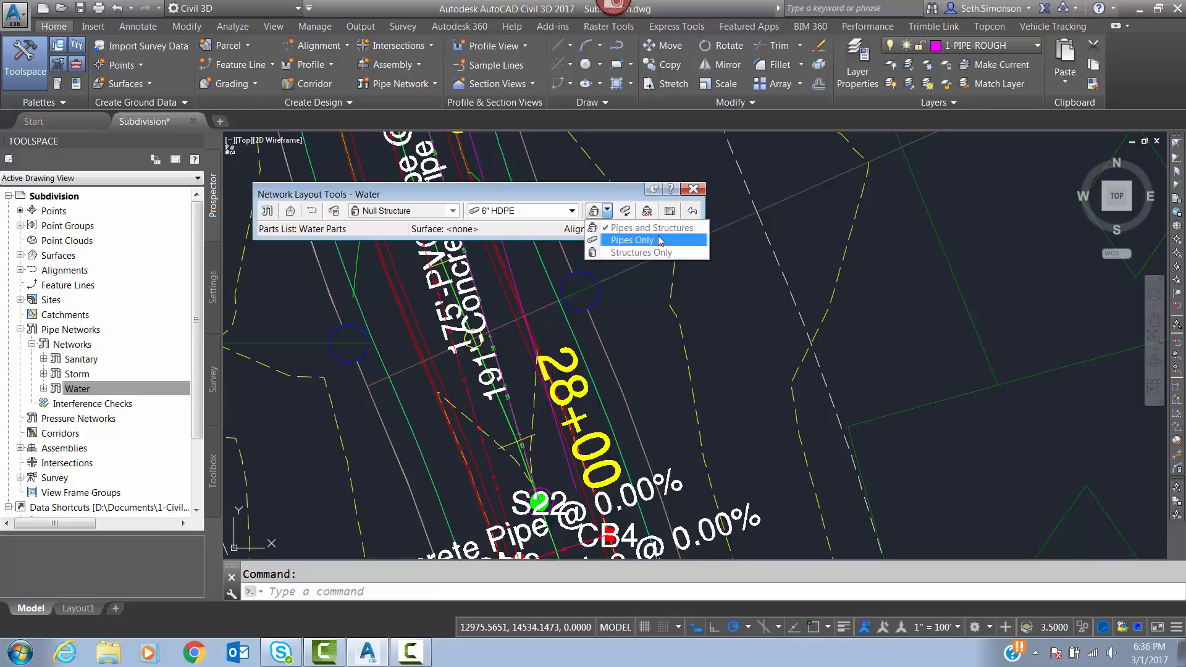
{"action": "left_click", "coordinate": [615, 243]}
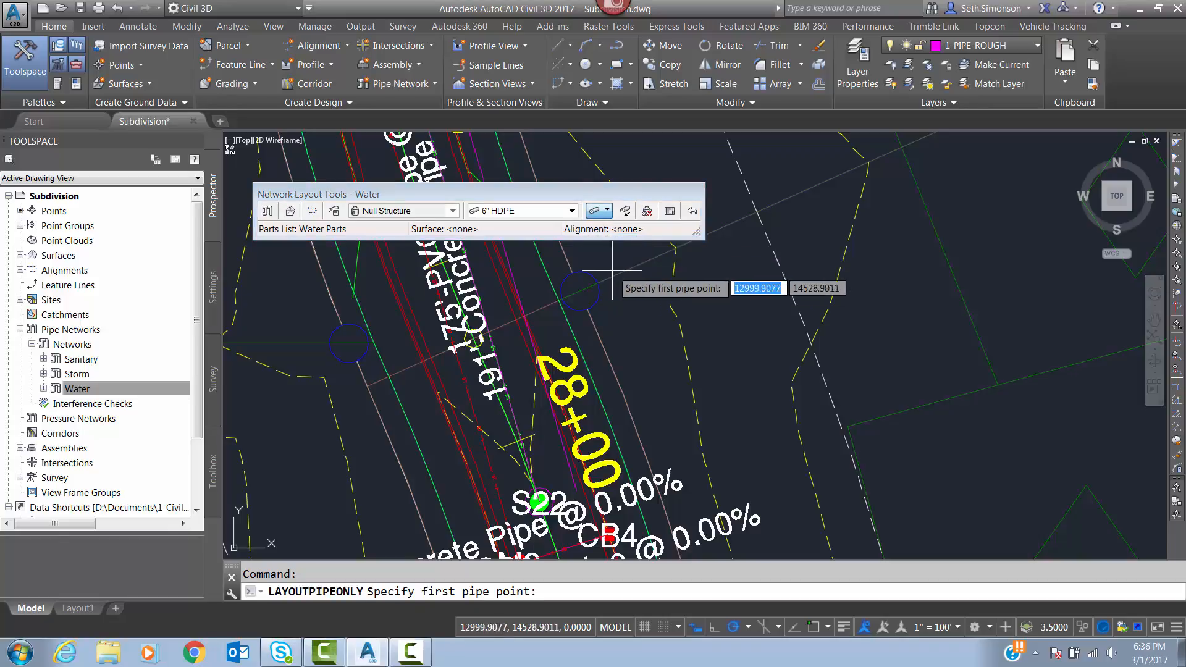
Start the water pipe run at the exact endpoint of the offset rough polyline just east of structure S22.
{"action": "middle_click_drag", "start_coordinate": [553, 317], "coordinate": [583, 288]}
{"action": "scroll", "coordinate": [584, 289], "scroll_direction": "down", "scroll_amount": 4}
{"action": "scroll", "coordinate": [605, 332], "scroll_direction": "up", "scroll_amount": 5}
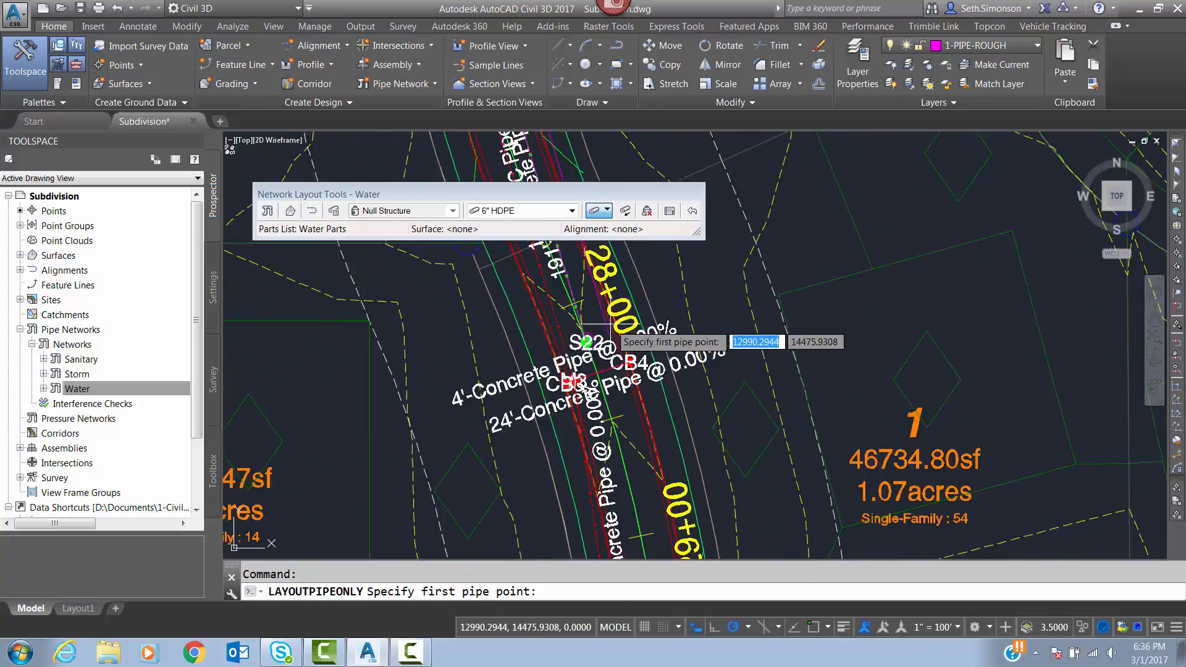
{"action": "scroll", "coordinate": [604, 331], "scroll_direction": "up", "scroll_amount": 3}
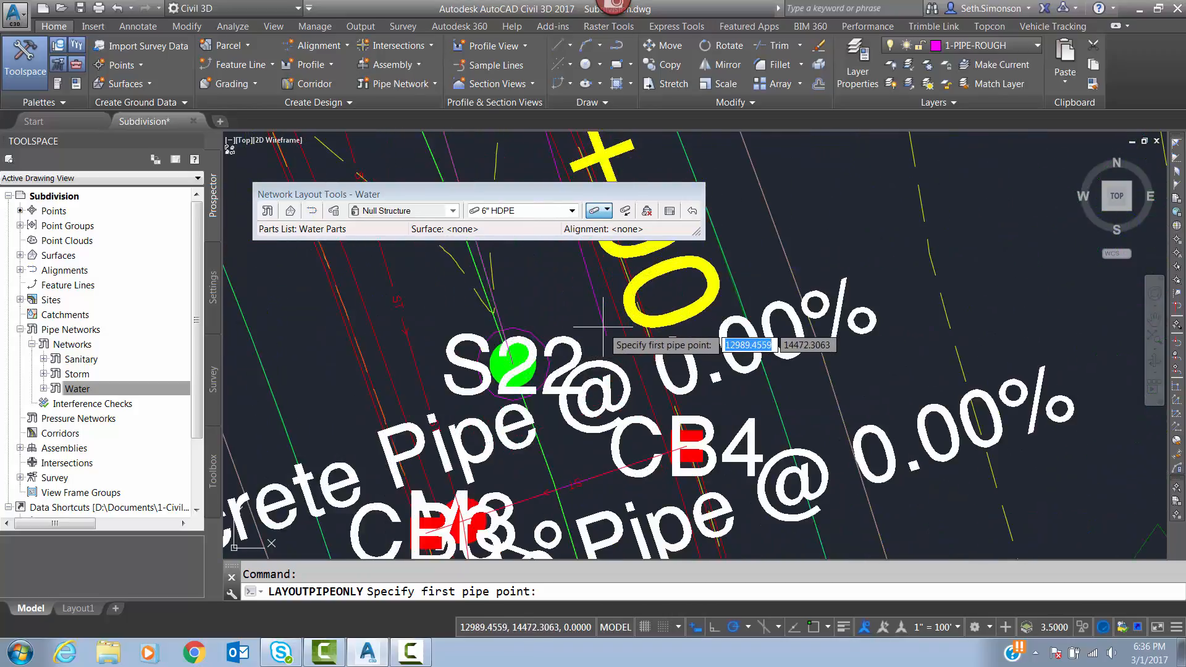
{"action": "right_click", "coordinate": [603, 327], "text": "shift"}
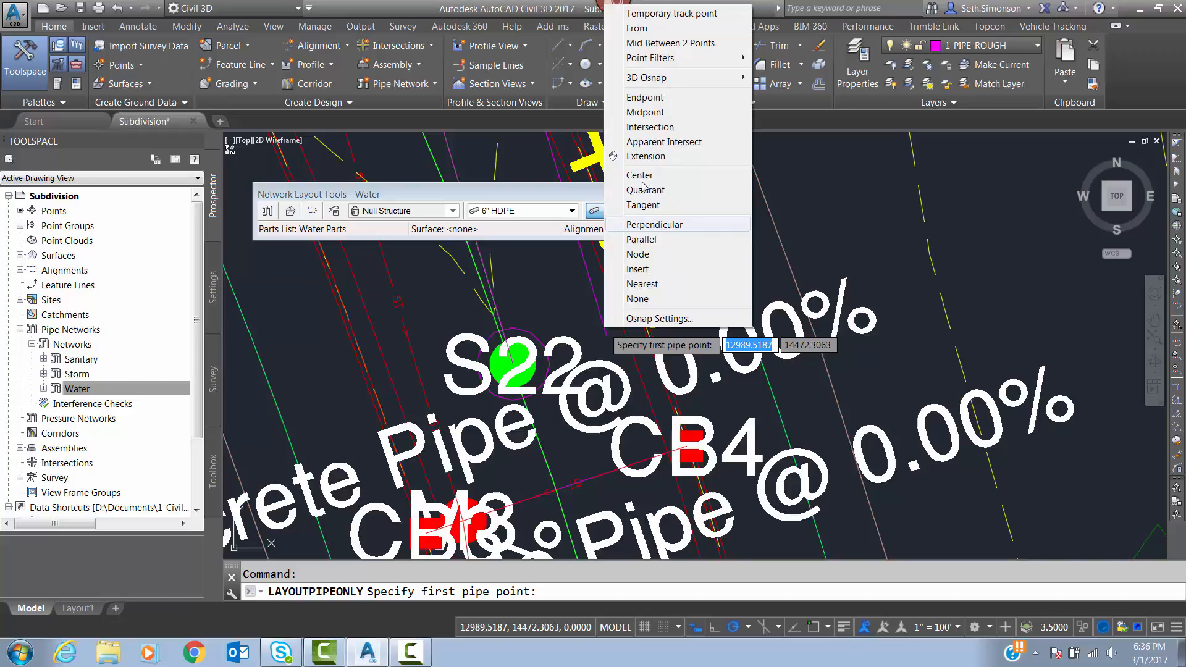
{"action": "left_click", "coordinate": [645, 96]}
{"action": "left_click", "coordinate": [615, 315]}
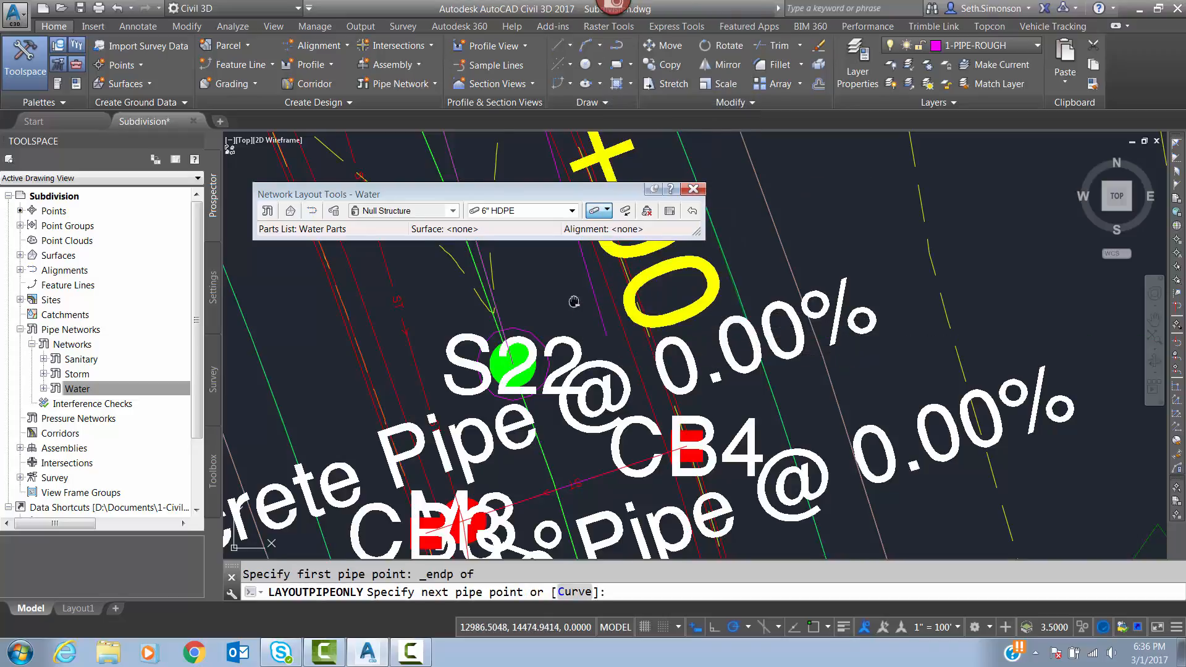
Lay the first water pipe north to the offset polyline's vertex east of structure S23, snapping to its endpoint.
{"action": "scroll", "coordinate": [615, 316], "scroll_direction": "down", "scroll_amount": 3}
{"action": "middle_click_drag", "start_coordinate": [625, 272], "coordinate": [677, 474]}
{"action": "scroll", "coordinate": [585, 304], "scroll_direction": "up", "scroll_amount": 4}
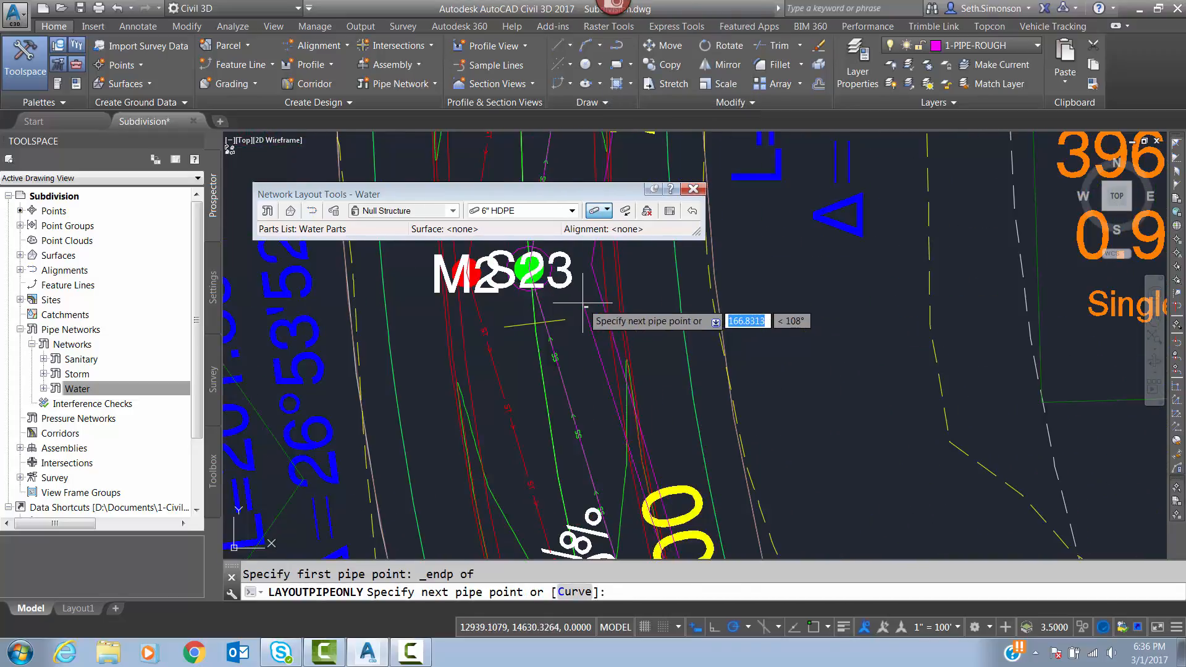
{"action": "right_click", "coordinate": [583, 303], "text": "shift"}
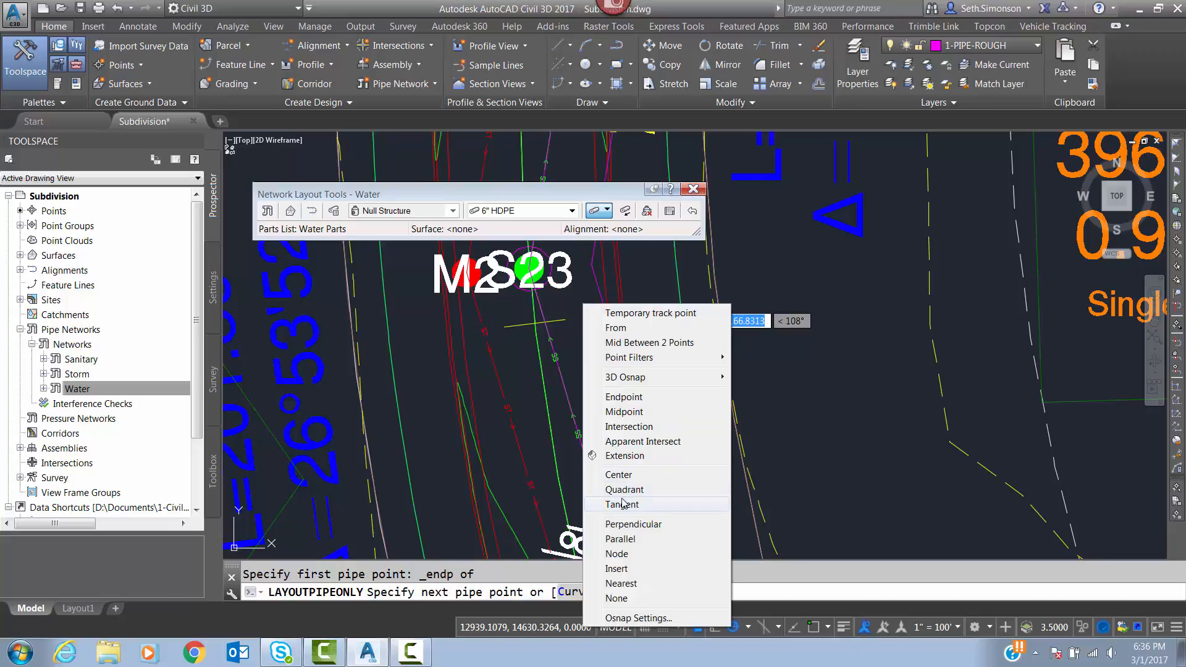
{"action": "left_click", "coordinate": [627, 397]}
{"action": "left_click", "coordinate": [598, 265]}
Extend the water run with a second pipe to the offset polyline's vertex beside structure S24, using the endpoint snap.
{"action": "middle_click_drag", "start_coordinate": [638, 270], "coordinate": [640, 494]}
{"action": "middle_click_drag", "start_coordinate": [640, 297], "coordinate": [644, 424]}
{"action": "middle_click_drag", "start_coordinate": [654, 257], "coordinate": [634, 460]}
{"action": "mouse_move", "coordinate": [684, 325]}
{"action": "middle_mouse_down"}
{"action": "mouse_move", "coordinate": [639, 537]}
{"action": "mouse_move", "coordinate": [659, 491]}
{"action": "middle_mouse_up"}
{"action": "right_click", "coordinate": [682, 367], "text": "shift"}
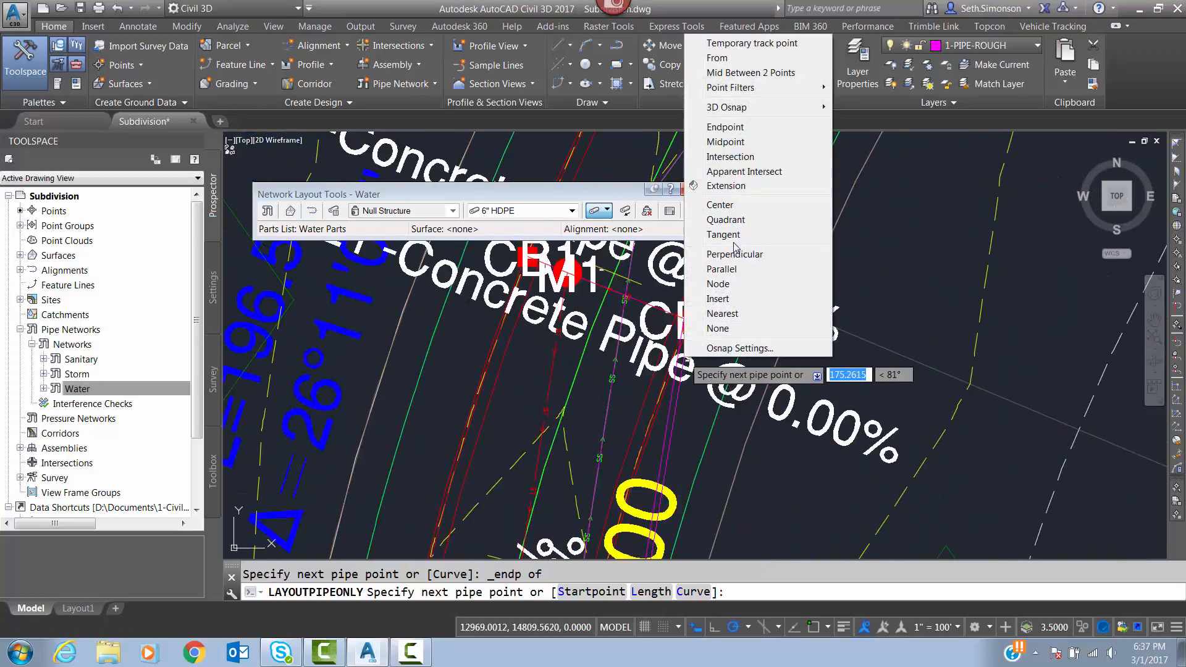
{"action": "left_click", "coordinate": [723, 126]}
{"action": "middle_click_drag", "start_coordinate": [691, 272], "coordinate": [674, 418]}
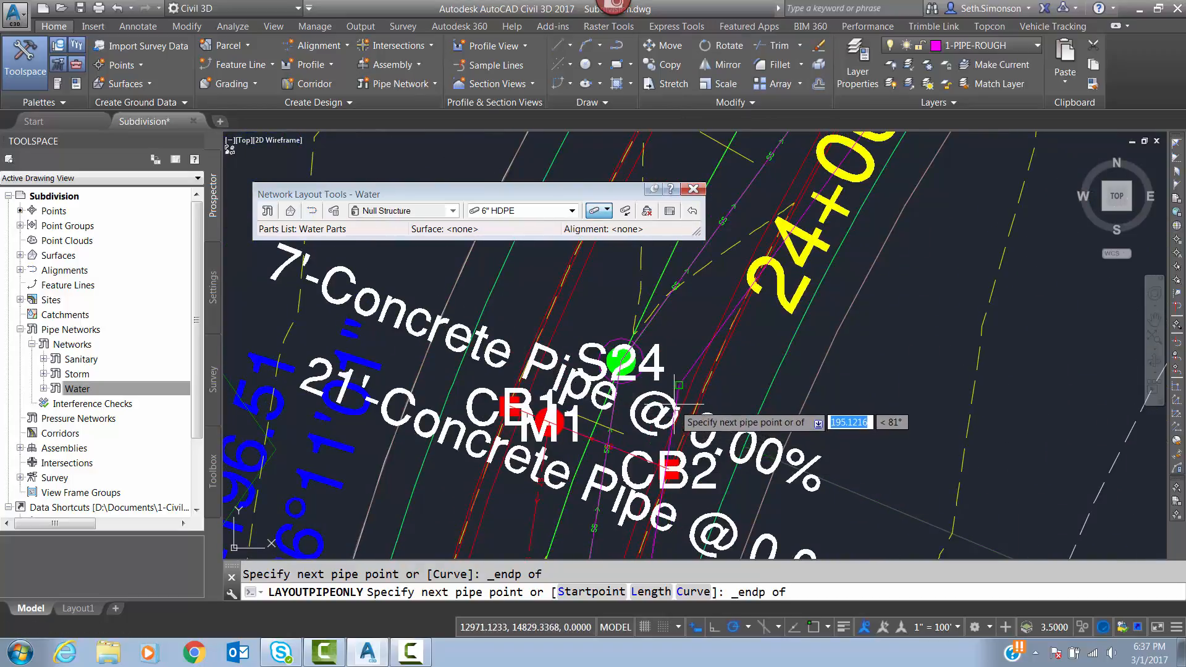
{"action": "scroll", "coordinate": [679, 395], "scroll_direction": "up", "scroll_amount": 2}
{"action": "left_click", "coordinate": [679, 383]}
Add the last water pipe to the offset polyline's endpoint near structure S25 and finish the pipe layout.
{"action": "scroll", "coordinate": [679, 383], "scroll_direction": "down", "scroll_amount": 5}
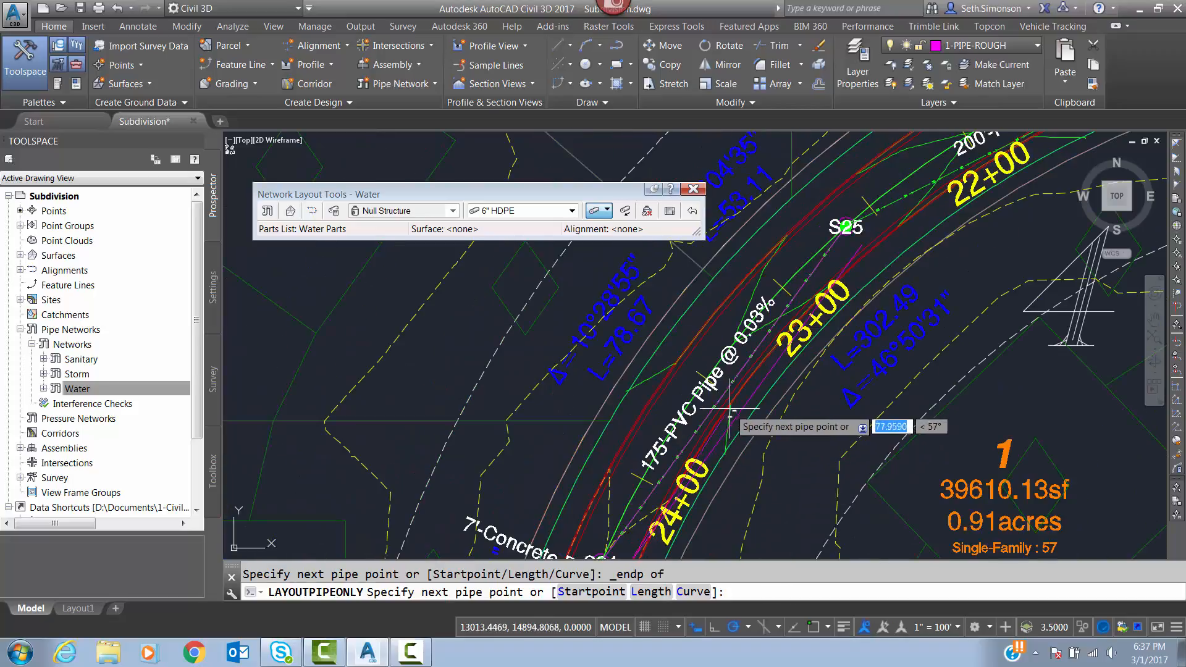
{"action": "scroll", "coordinate": [777, 339], "scroll_direction": "up", "scroll_amount": 3}
{"action": "scroll", "coordinate": [782, 334], "scroll_direction": "up", "scroll_amount": 2}
{"action": "right_click", "coordinate": [817, 297], "text": "shift"}
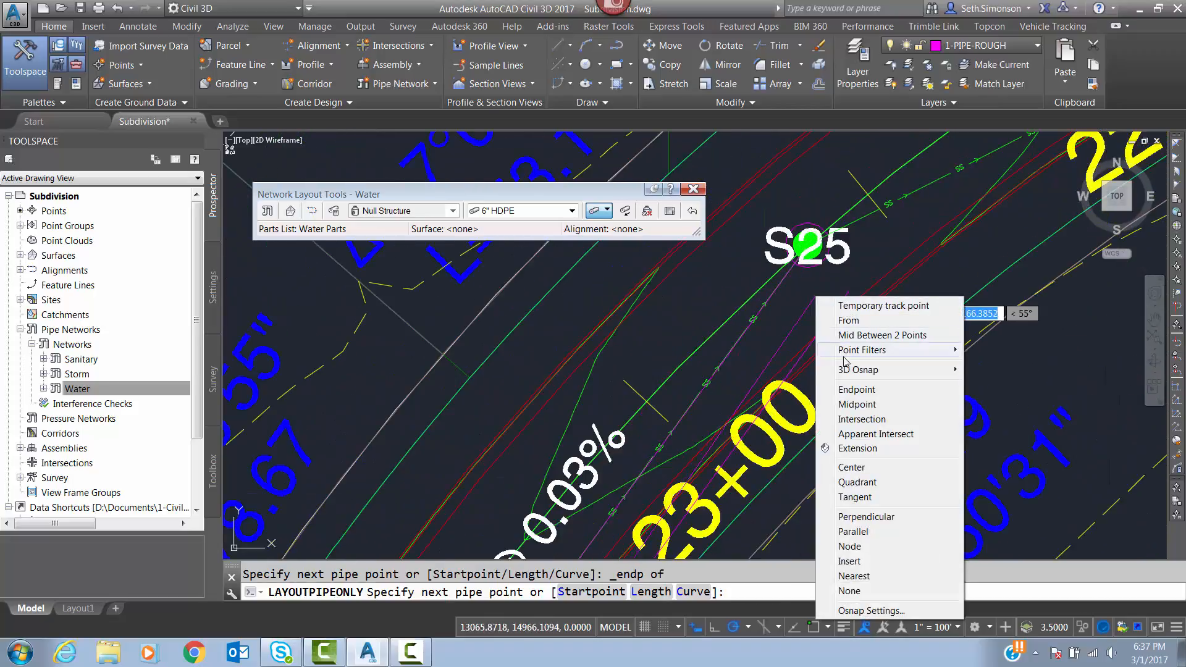
{"action": "left_click", "coordinate": [856, 388]}
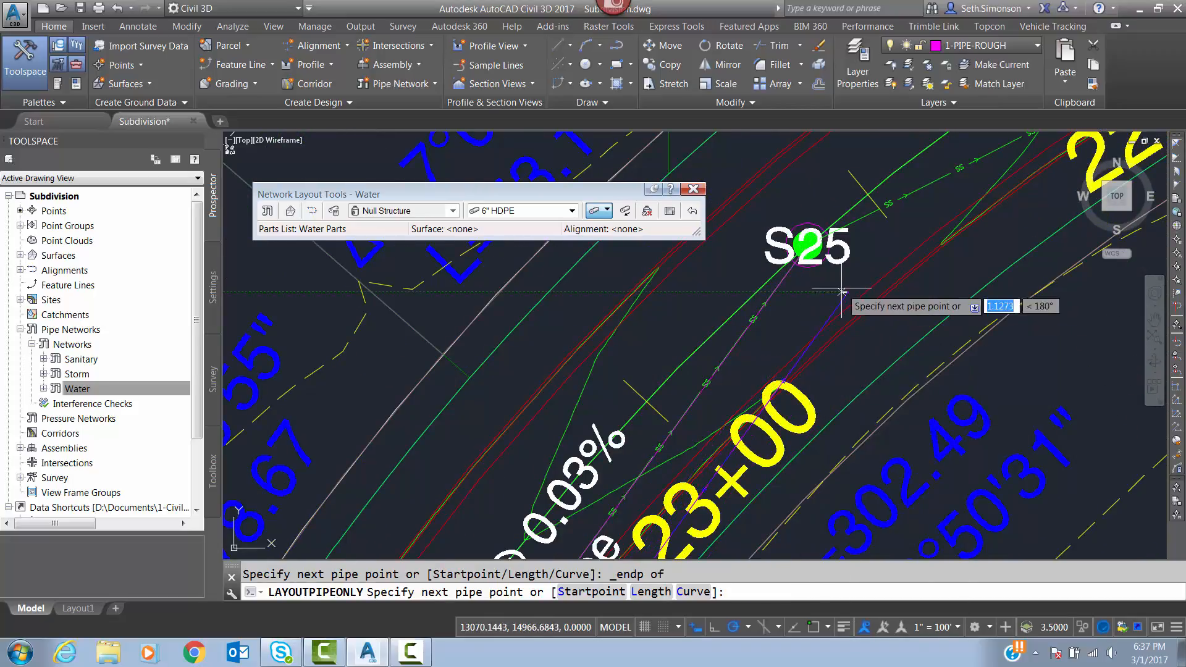
{"action": "left_click", "coordinate": [838, 312]}
{"action": "scroll", "coordinate": [842, 355], "scroll_direction": "down", "scroll_amount": 6}
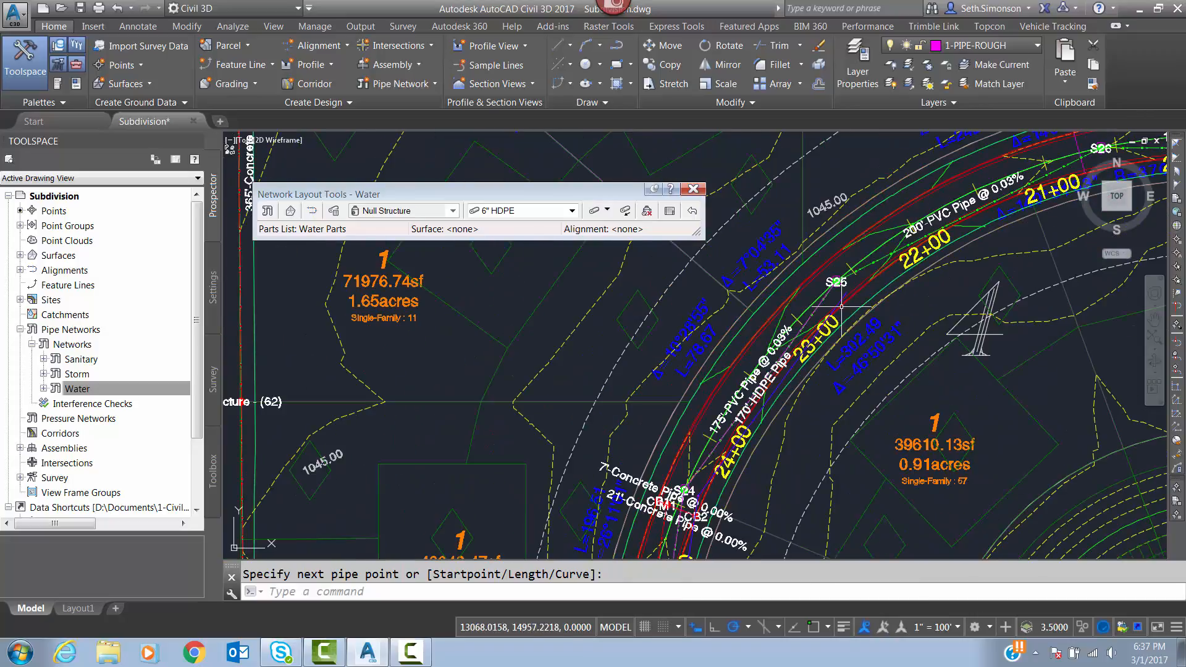
Inspect how the new water pipe is drawn near station 28+00 by selecting it, and clear the selection.
{"action": "scroll", "coordinate": [863, 521], "scroll_direction": "up", "scroll_amount": 8}
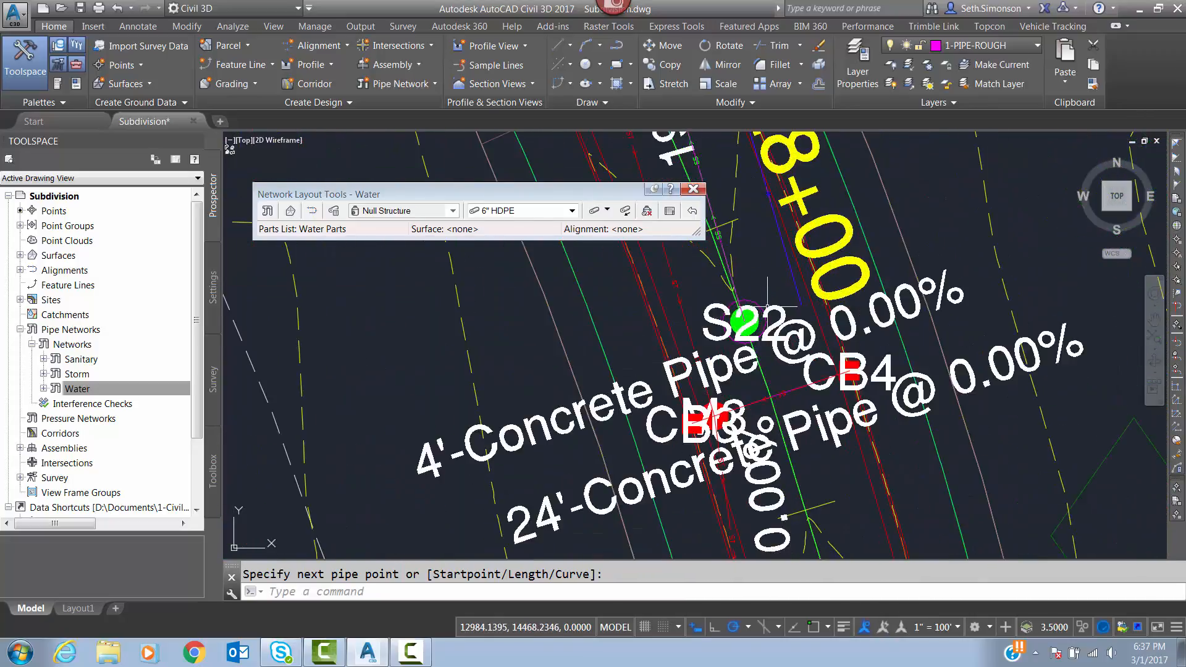
{"action": "left_click", "coordinate": [783, 246]}
{"action": "middle_click_drag", "start_coordinate": [760, 259], "coordinate": [761, 279]}
{"action": "scroll", "coordinate": [857, 364], "scroll_direction": "up", "scroll_amount": 5}
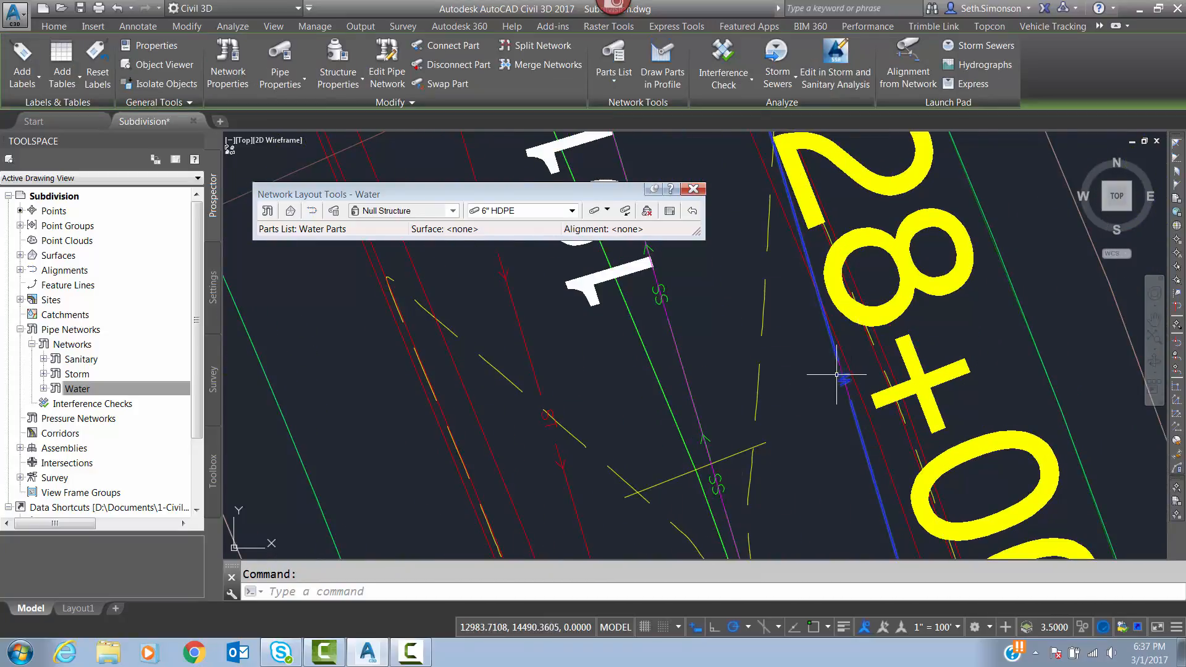
{"action": "middle_click_drag", "start_coordinate": [842, 380], "coordinate": [875, 438]}
{"action": "scroll", "coordinate": [876, 438], "scroll_direction": "down", "scroll_amount": 2}
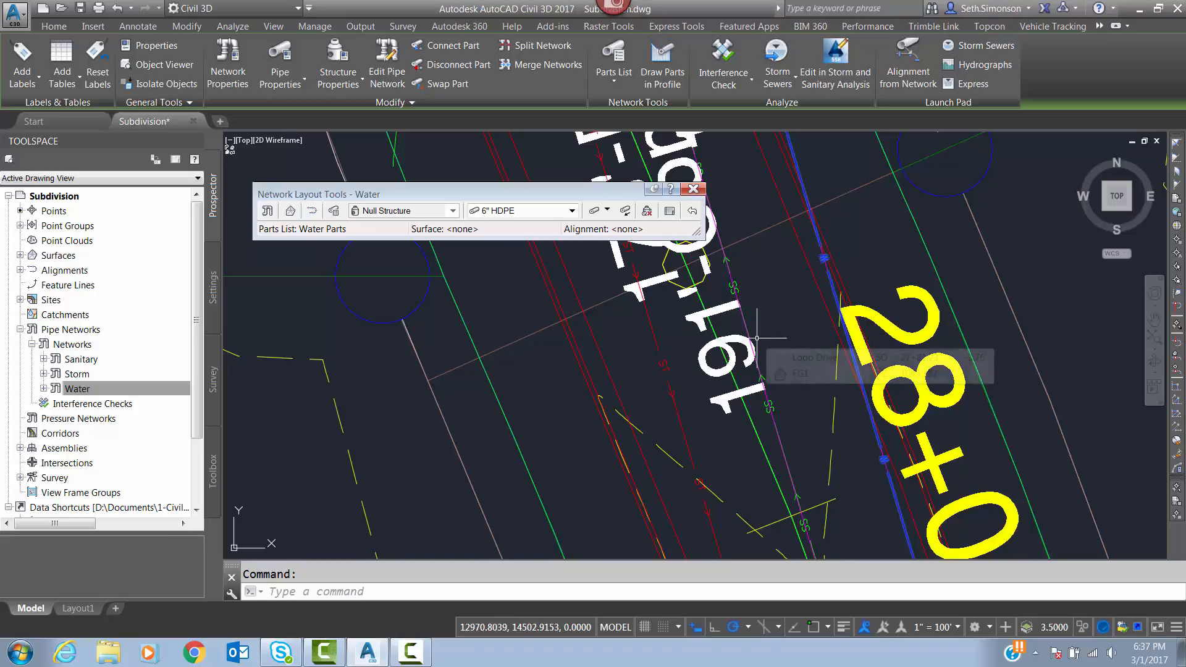
{"action": "key", "text": "Escape"}
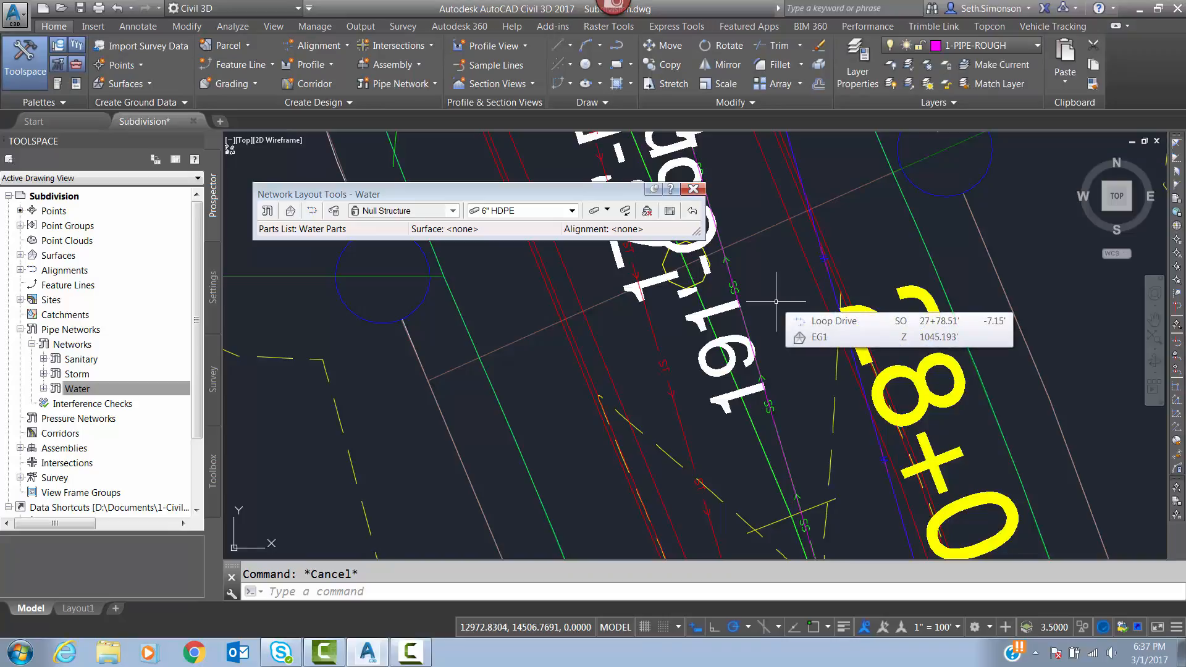
Set the linetype of layer C-WATR-PIPE to WATER2 in the layer manager and close the manager.
{"action": "type", "text": "p"}
{"action": "key", "text": "BackSpace"}
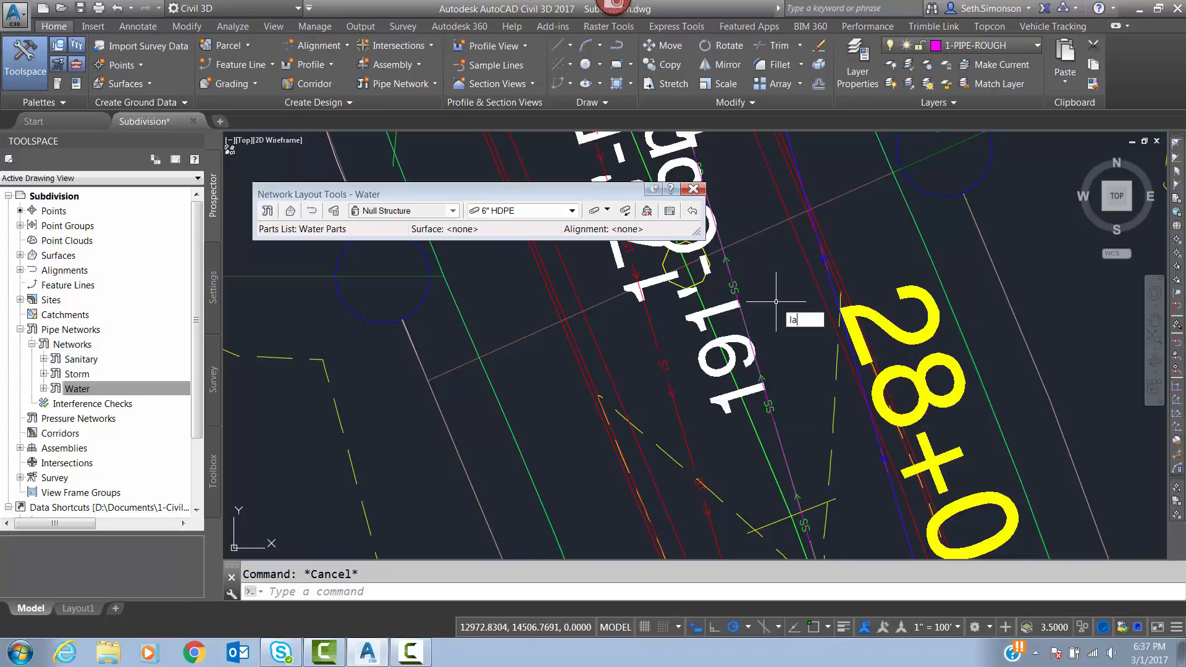
{"action": "type", "text": "la"}
{"action": "key", "text": "Return"}
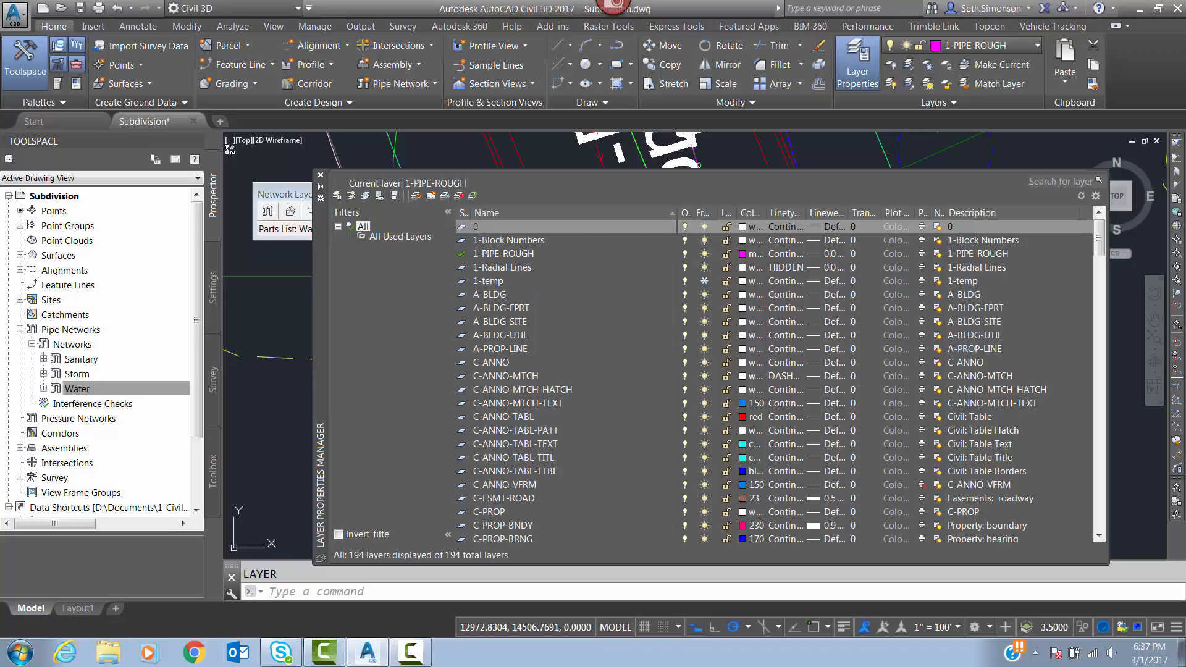
{"action": "left_click", "coordinate": [284, 195]}
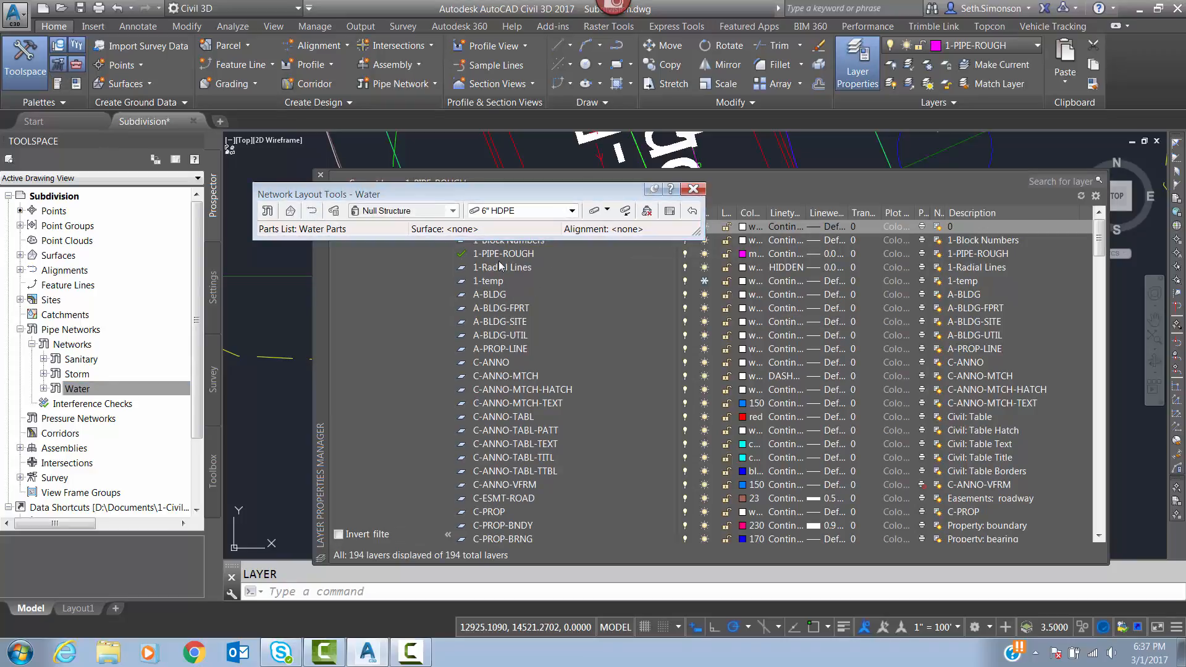
{"action": "left_click", "coordinate": [494, 478]}
{"action": "scroll", "coordinate": [495, 477], "scroll_direction": "down", "scroll_amount": 15}
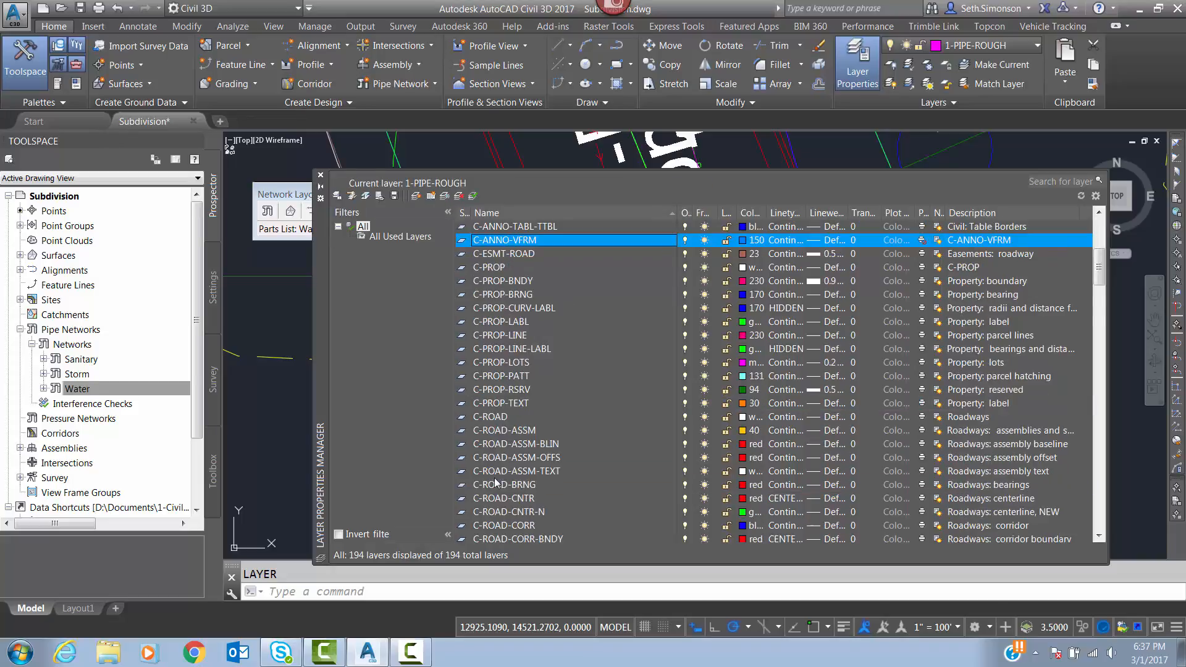
{"action": "scroll", "coordinate": [494, 481], "scroll_direction": "down", "scroll_amount": 9}
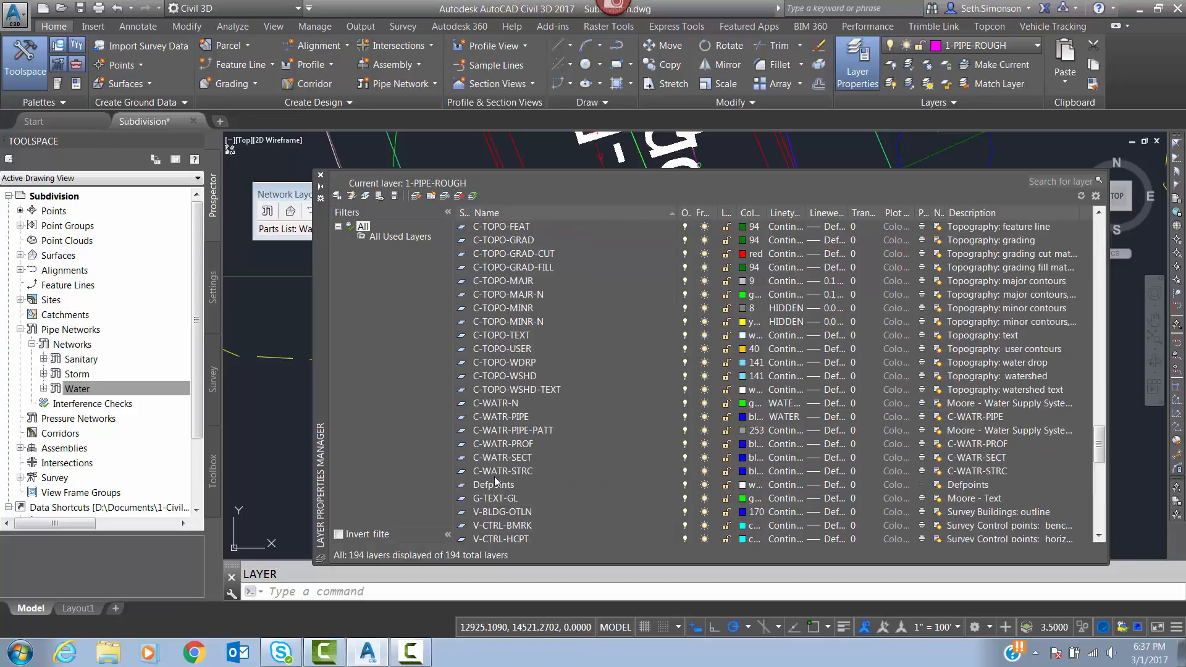
{"action": "left_click", "coordinate": [508, 418]}
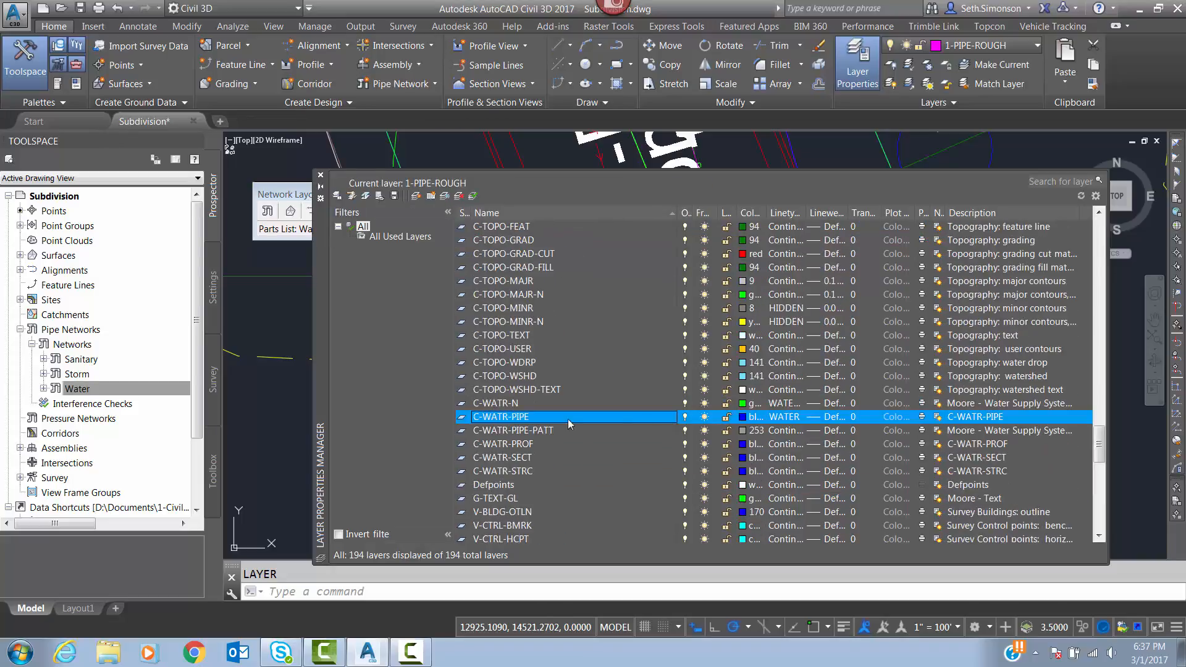
{"action": "left_click", "coordinate": [792, 420]}
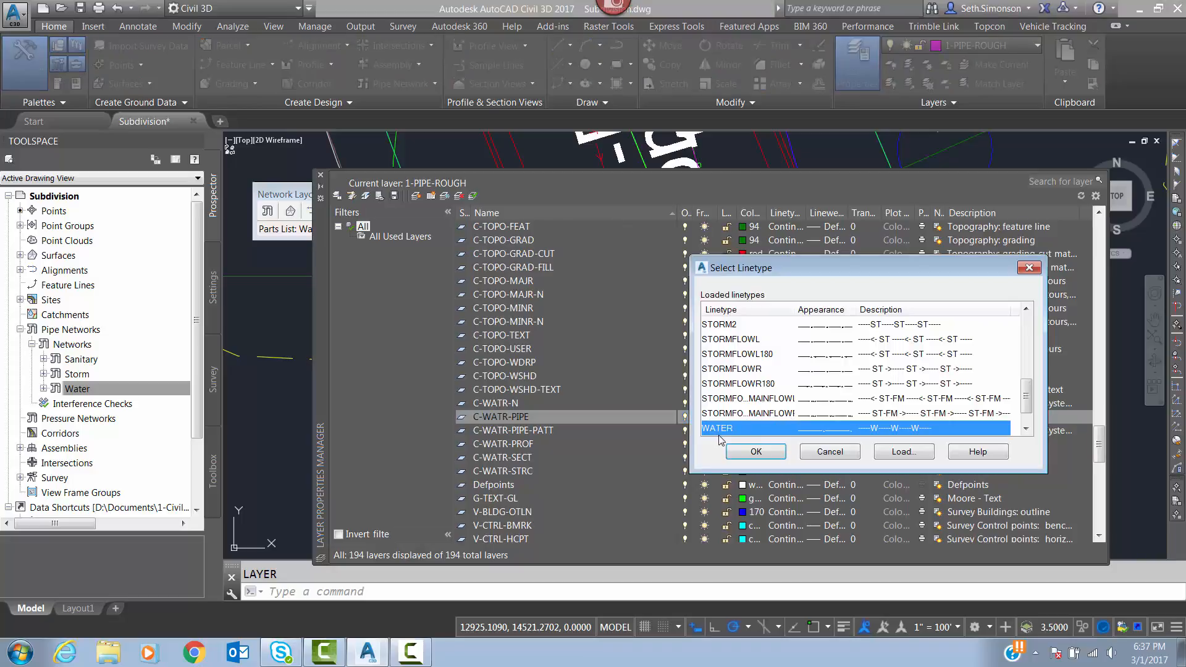
{"action": "scroll", "coordinate": [730, 422], "scroll_direction": "down", "scroll_amount": 1}
{"action": "left_click", "coordinate": [730, 414]}
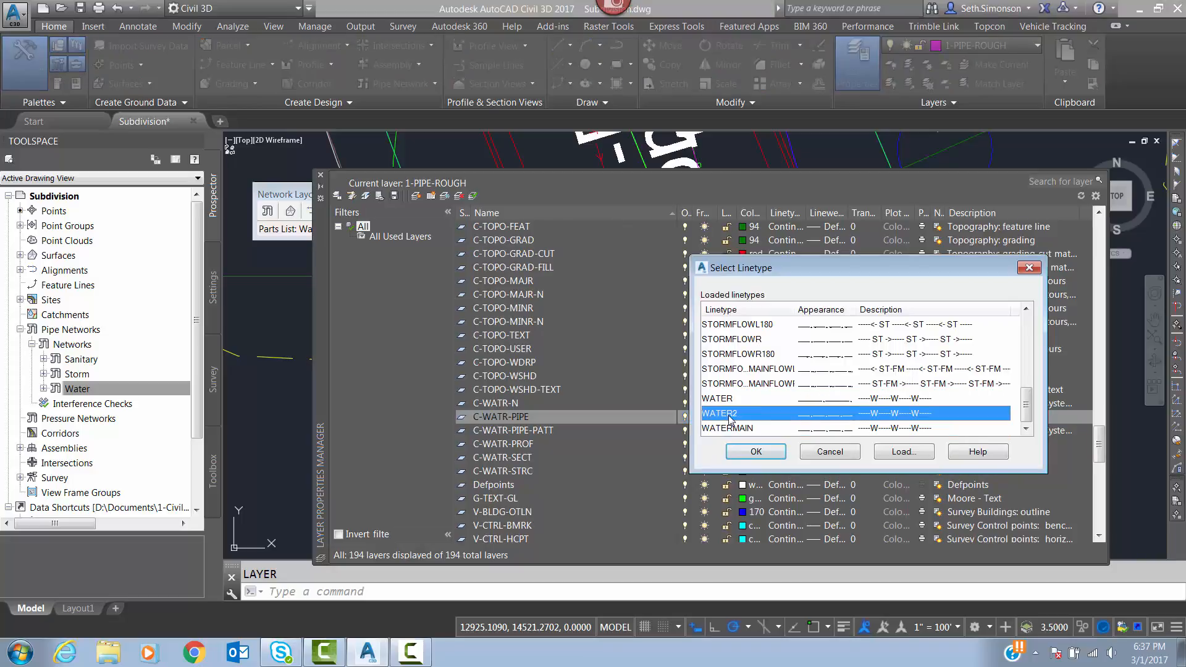
{"action": "left_click", "coordinate": [756, 451]}
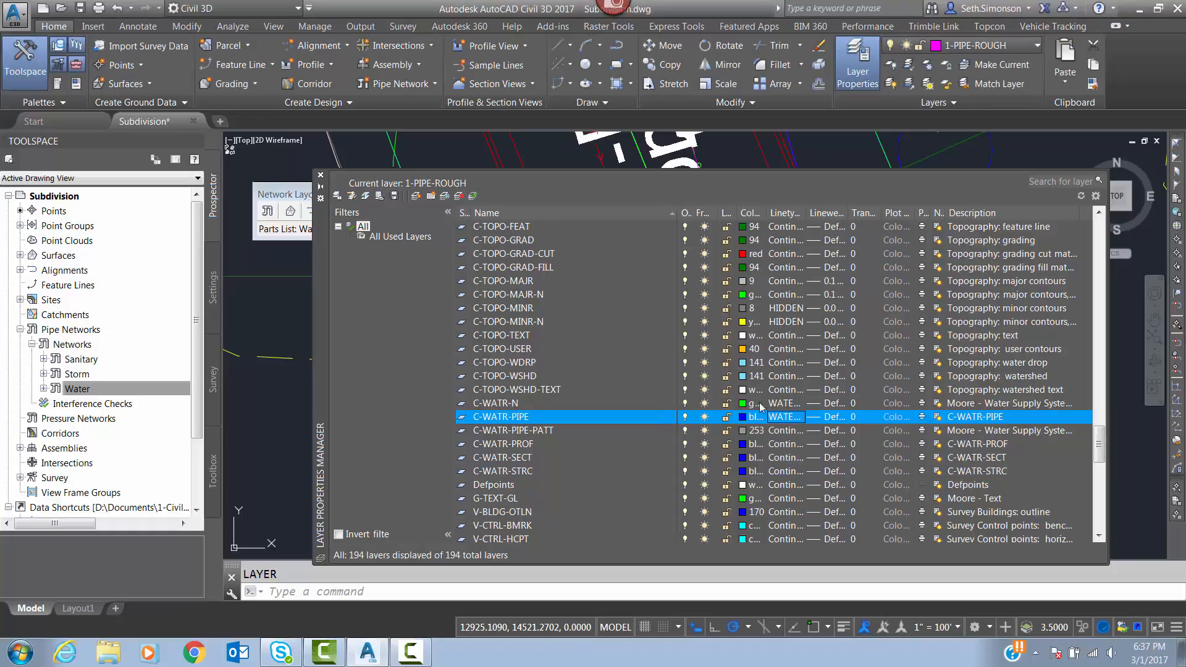
{"action": "left_click", "coordinate": [321, 175]}
Check the water pipe's linetype near station 28+00 and close the Water network layout tools.
{"action": "scroll", "coordinate": [804, 260], "scroll_direction": "up", "scroll_amount": 2}
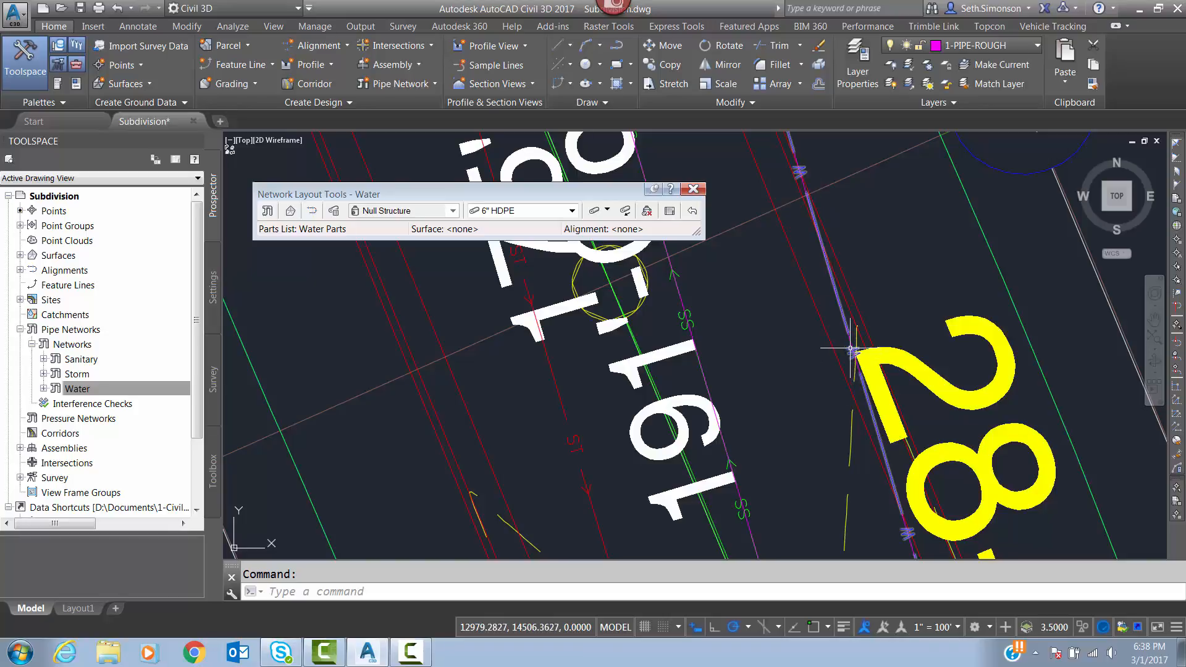
{"action": "middle_click_drag", "start_coordinate": [723, 381], "coordinate": [748, 452]}
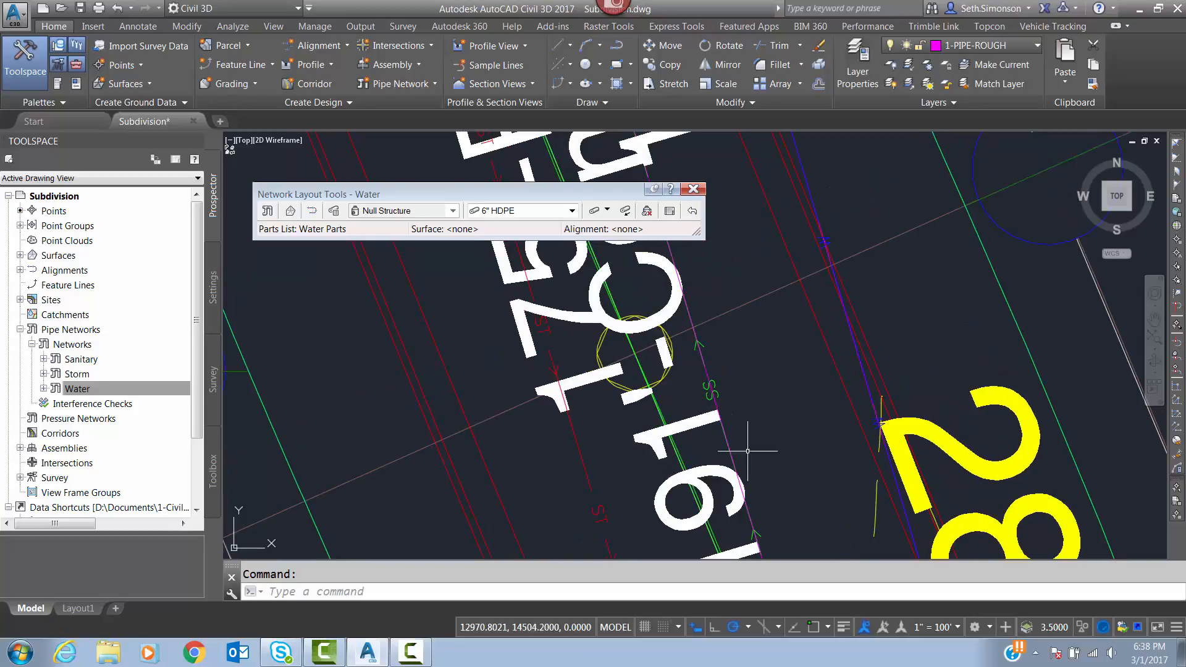
{"action": "left_click", "coordinate": [699, 189]}
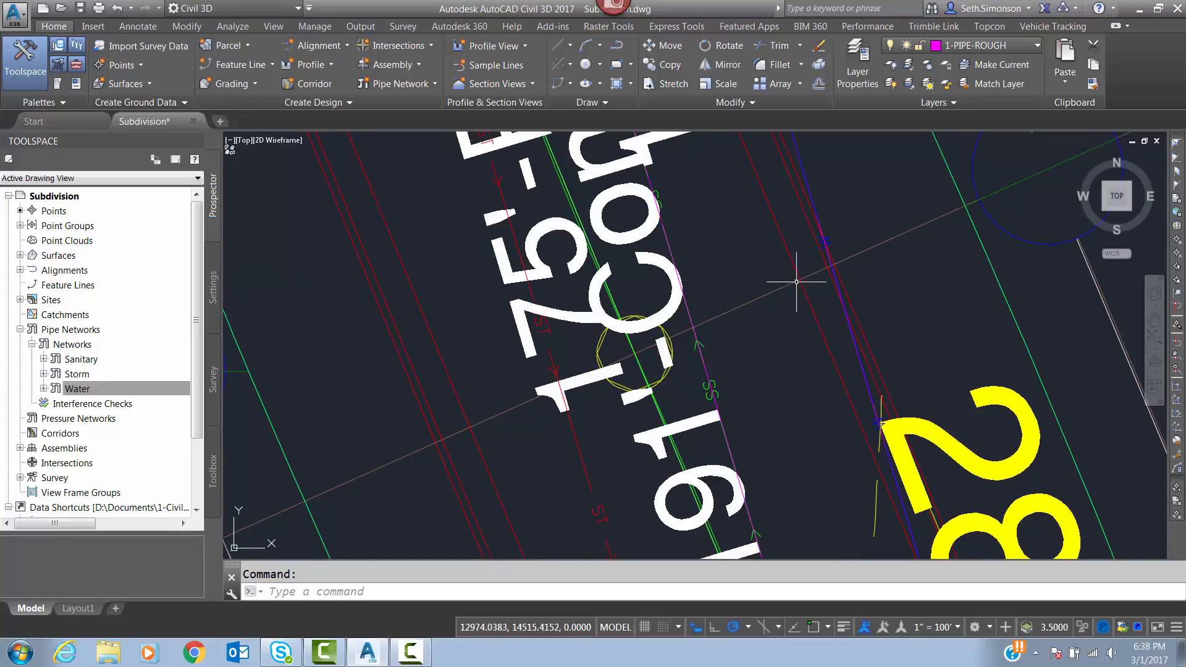
{"action": "scroll", "coordinate": [795, 282], "scroll_direction": "down", "scroll_amount": 6}
{"action": "middle_click_drag", "start_coordinate": [796, 283], "coordinate": [595, 259]}
{"action": "mouse_move", "coordinate": [631, 316]}
{"action": "middle_mouse_down"}
{"action": "mouse_move", "coordinate": [565, 267]}
{"action": "mouse_move", "coordinate": [577, 354]}
{"action": "middle_mouse_up"}
{"action": "scroll", "coordinate": [564, 266], "scroll_direction": "down", "scroll_amount": 2}
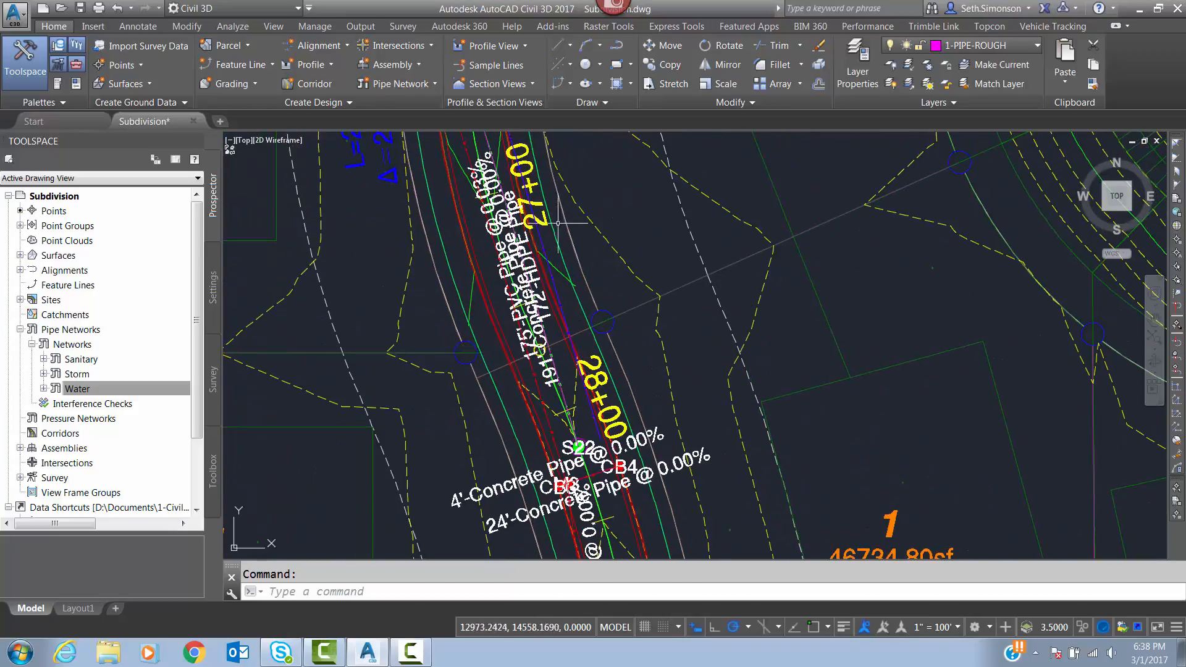
Examine the sanitary sewer run along the cul-de-sac road between structures S2 and S1, where the water branch is still missing.
{"action": "scroll", "coordinate": [572, 276], "scroll_direction": "up", "scroll_amount": 4}
{"action": "scroll", "coordinate": [577, 254], "scroll_direction": "down", "scroll_amount": 4}
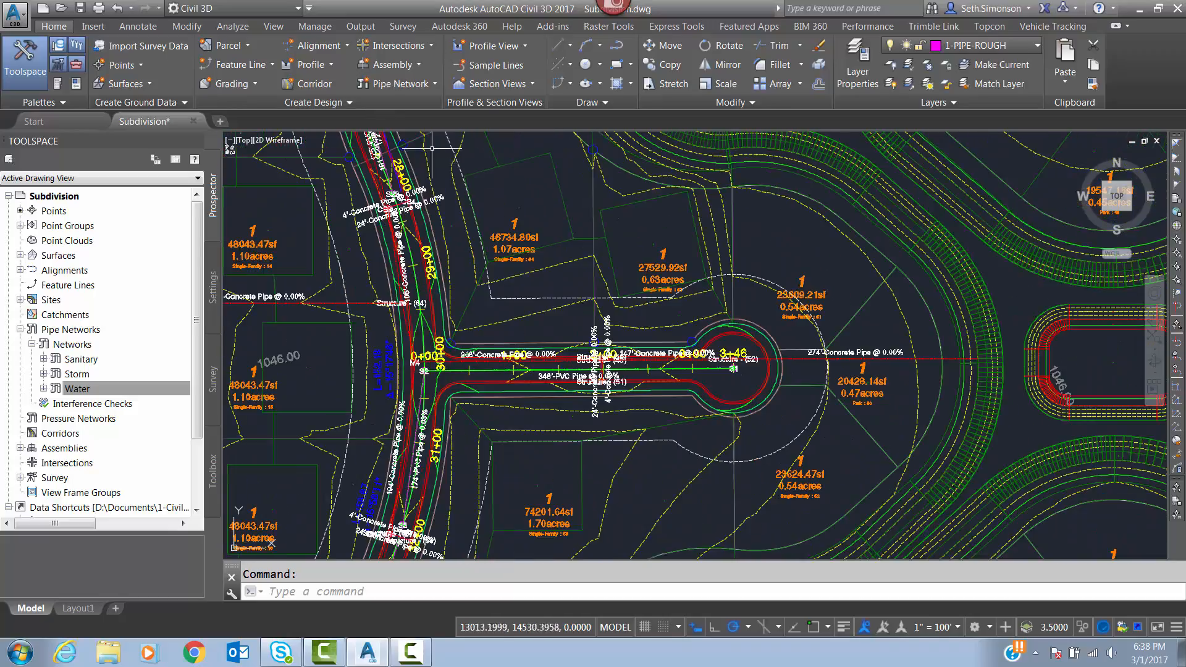
{"action": "scroll", "coordinate": [708, 323], "scroll_direction": "up", "scroll_amount": 3}
{"action": "middle_click_drag", "start_coordinate": [574, 324], "coordinate": [800, 312]}
{"action": "middle_click_drag", "start_coordinate": [668, 324], "coordinate": [939, 282]}
{"action": "scroll", "coordinate": [784, 266], "scroll_direction": "up", "scroll_amount": 2}
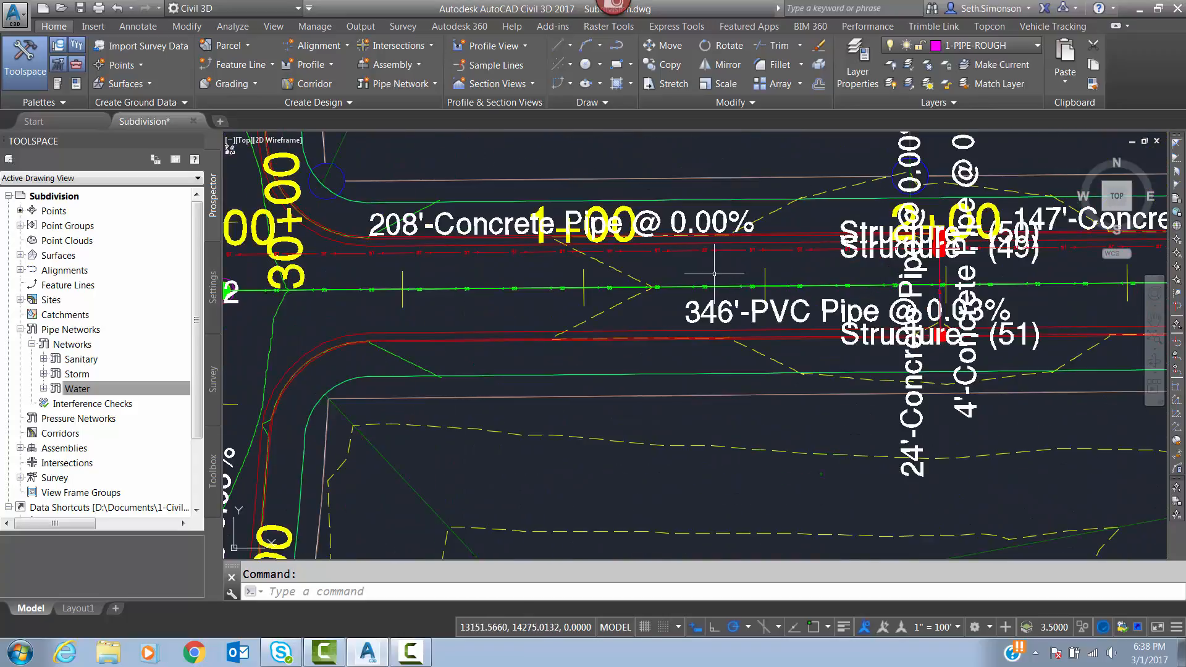
{"action": "scroll", "coordinate": [641, 290], "scroll_direction": "up", "scroll_amount": 2}
{"action": "middle_click_drag", "start_coordinate": [642, 289], "coordinate": [944, 239]}
{"action": "scroll", "coordinate": [944, 240], "scroll_direction": "down", "scroll_amount": 2}
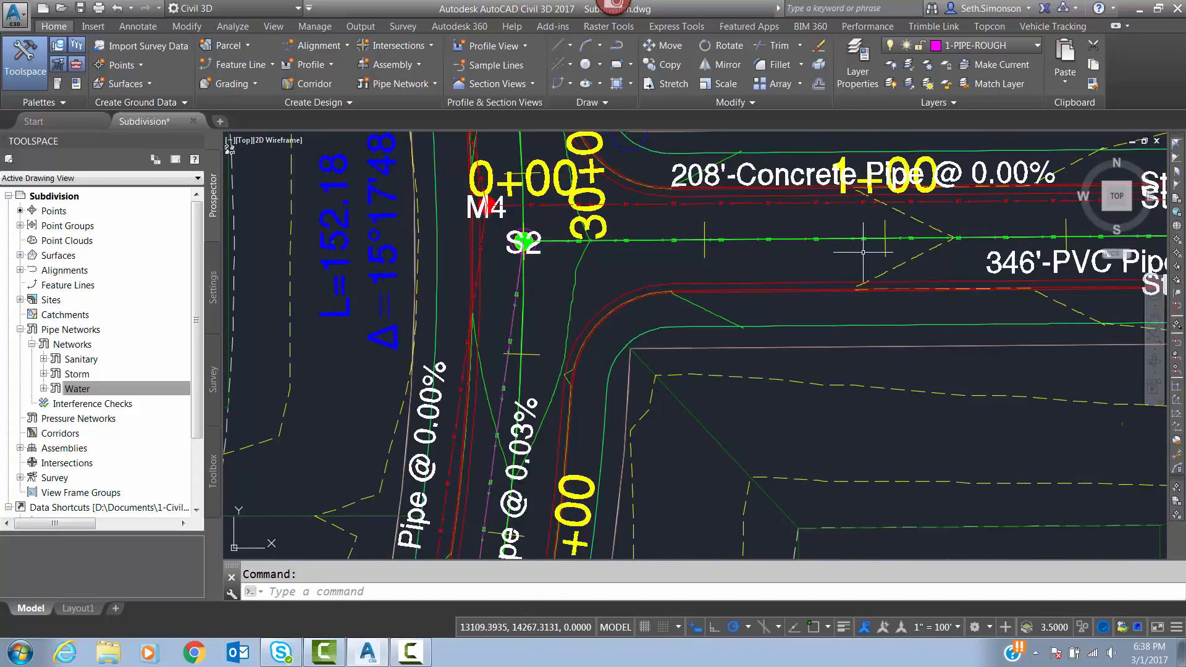
{"action": "key", "text": "Return"}
{"action": "key", "text": "Escape"}
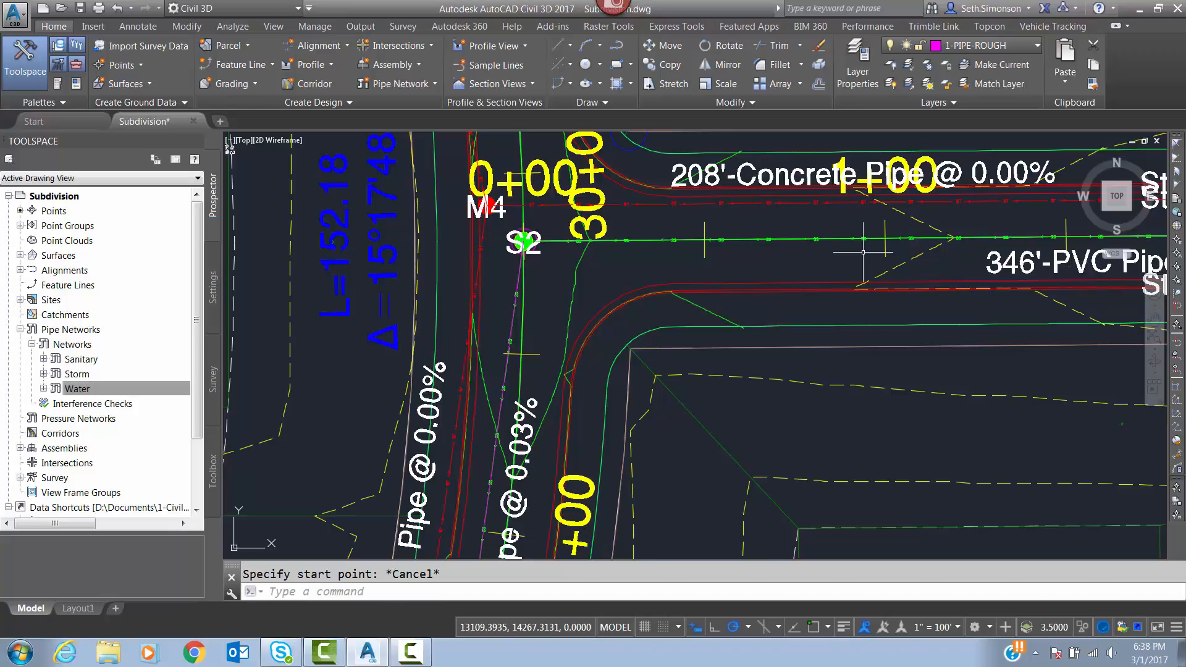
{"action": "scroll", "coordinate": [670, 253], "scroll_direction": "down", "scroll_amount": 2}
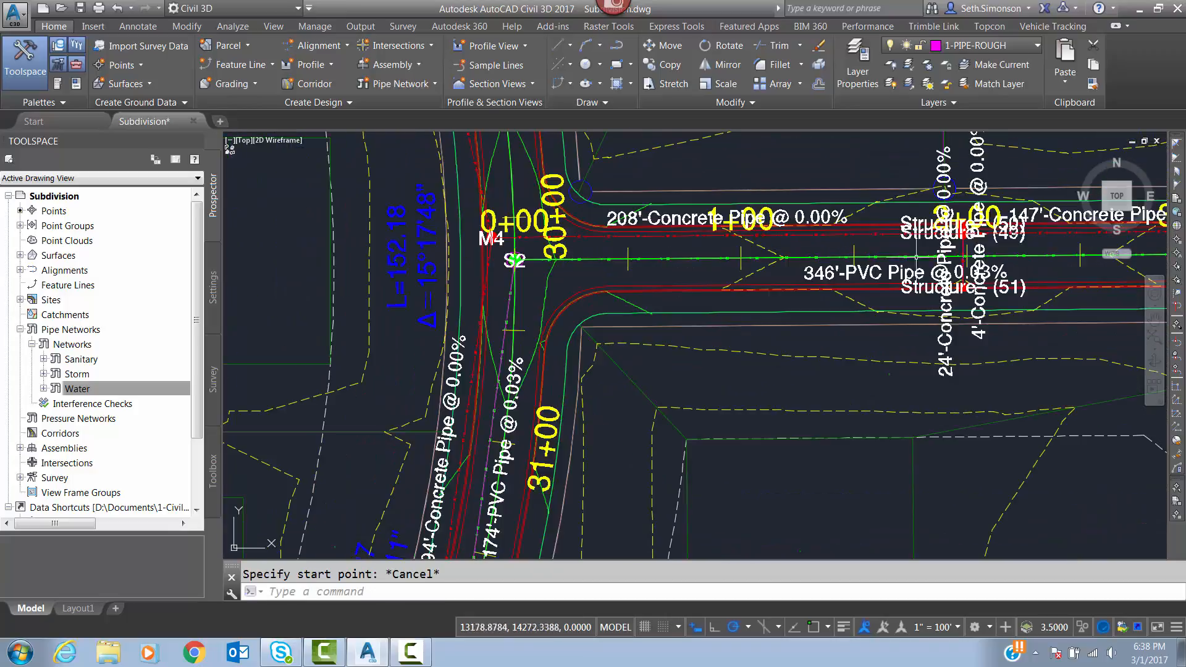
{"action": "middle_click_drag", "start_coordinate": [1054, 262], "coordinate": [738, 318]}
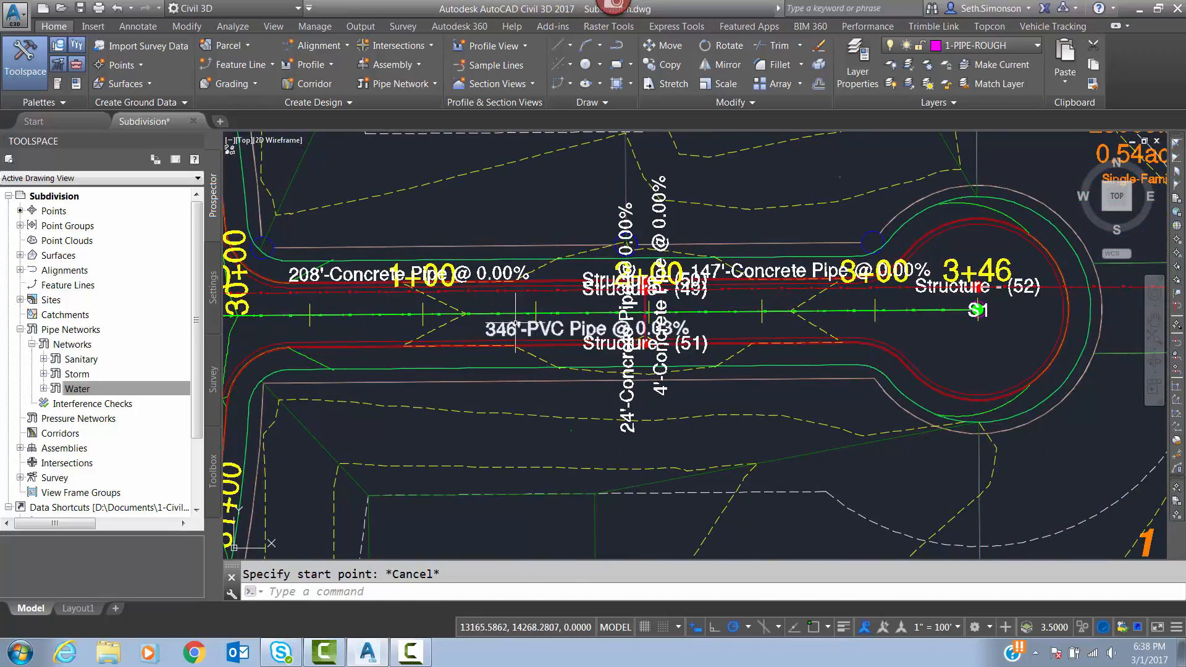
{"action": "middle_click_drag", "start_coordinate": [524, 312], "coordinate": [747, 324]}
{"action": "scroll", "coordinate": [659, 325], "scroll_direction": "up", "scroll_amount": 2}
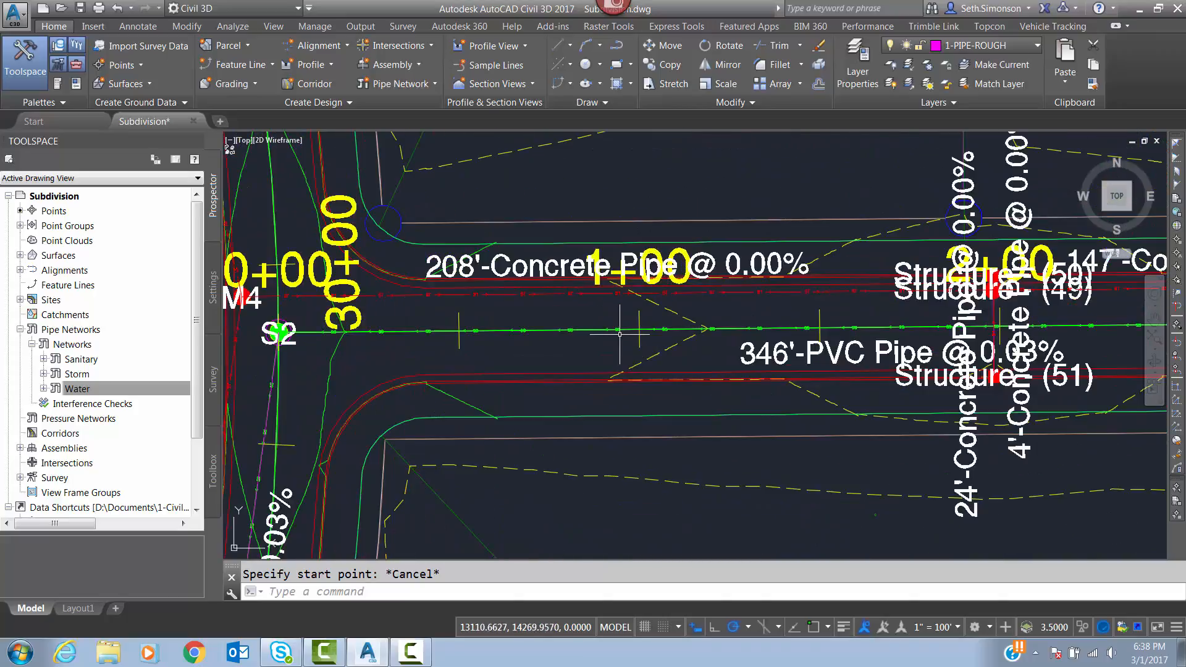
{"action": "scroll", "coordinate": [607, 330], "scroll_direction": "up", "scroll_amount": 2}
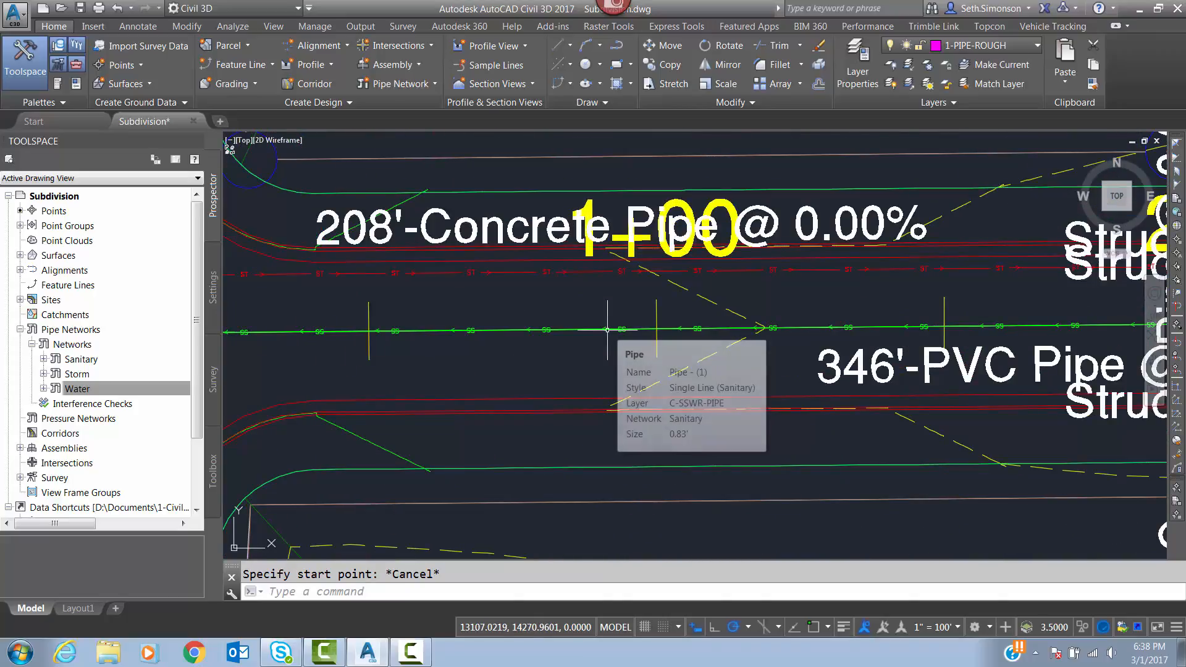
Offset the rough sewer polyline between S2 and S1 by 10 to the south side of the cul-de-sac road.
{"action": "type", "text": "o"}
{"action": "key", "text": "Return"}
{"action": "key", "text": "Return"}
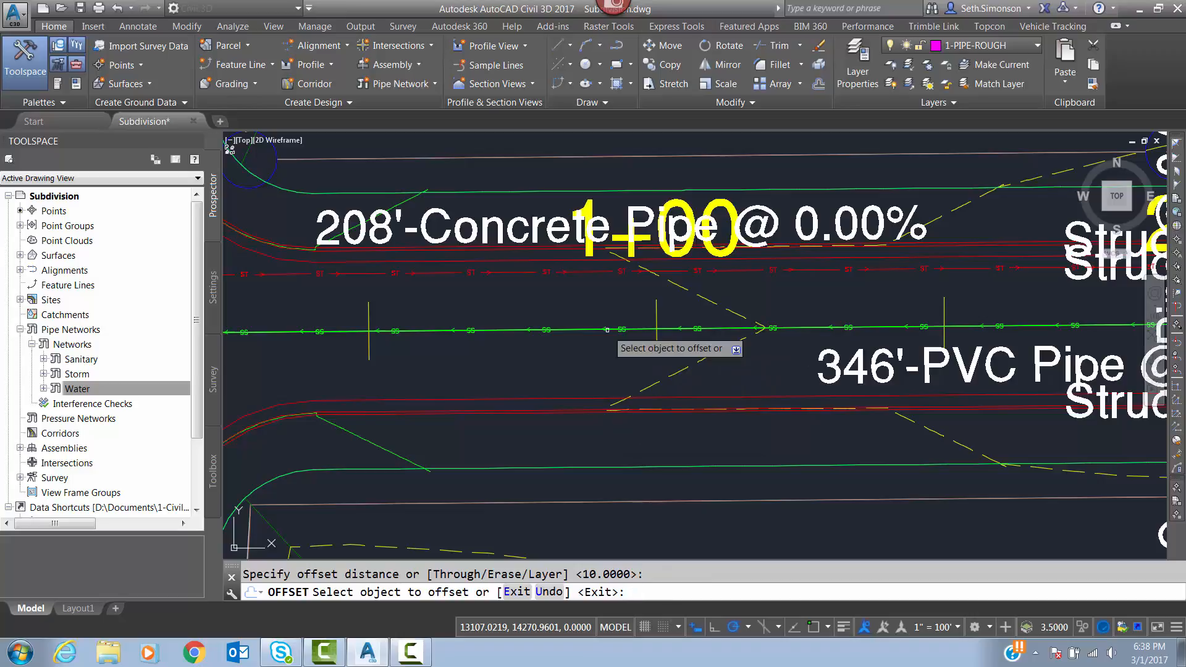
{"action": "scroll", "coordinate": [600, 330], "scroll_direction": "up", "scroll_amount": 4}
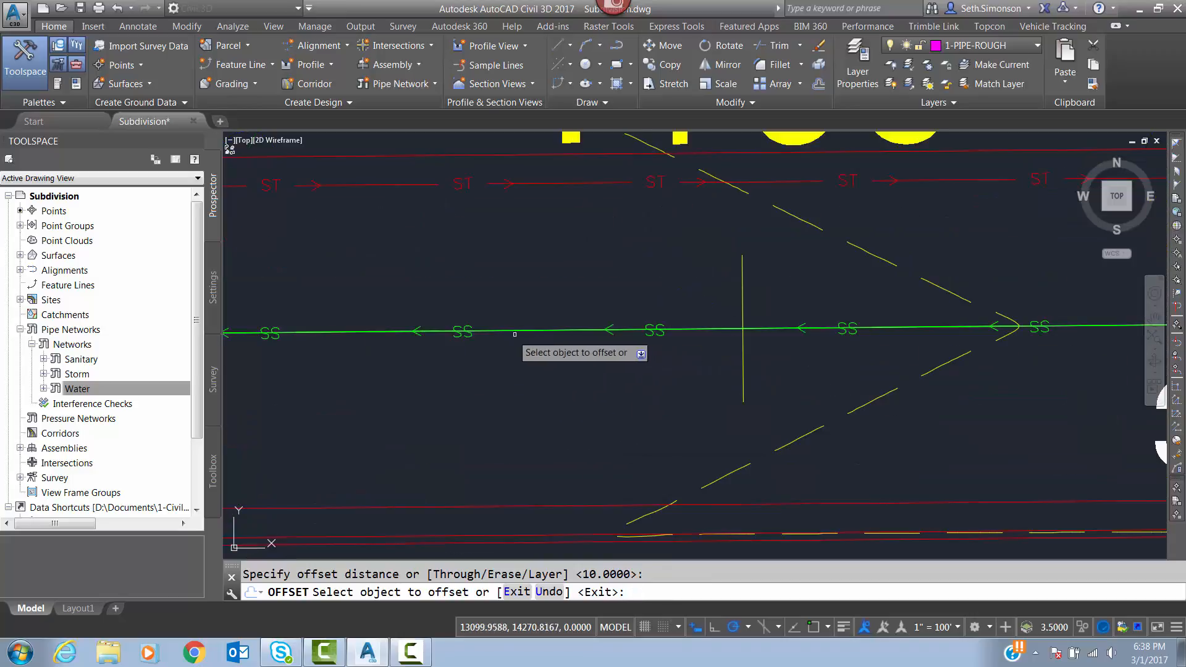
{"action": "left_click", "coordinate": [482, 333]}
{"action": "scroll", "coordinate": [490, 397], "scroll_direction": "down", "scroll_amount": 5}
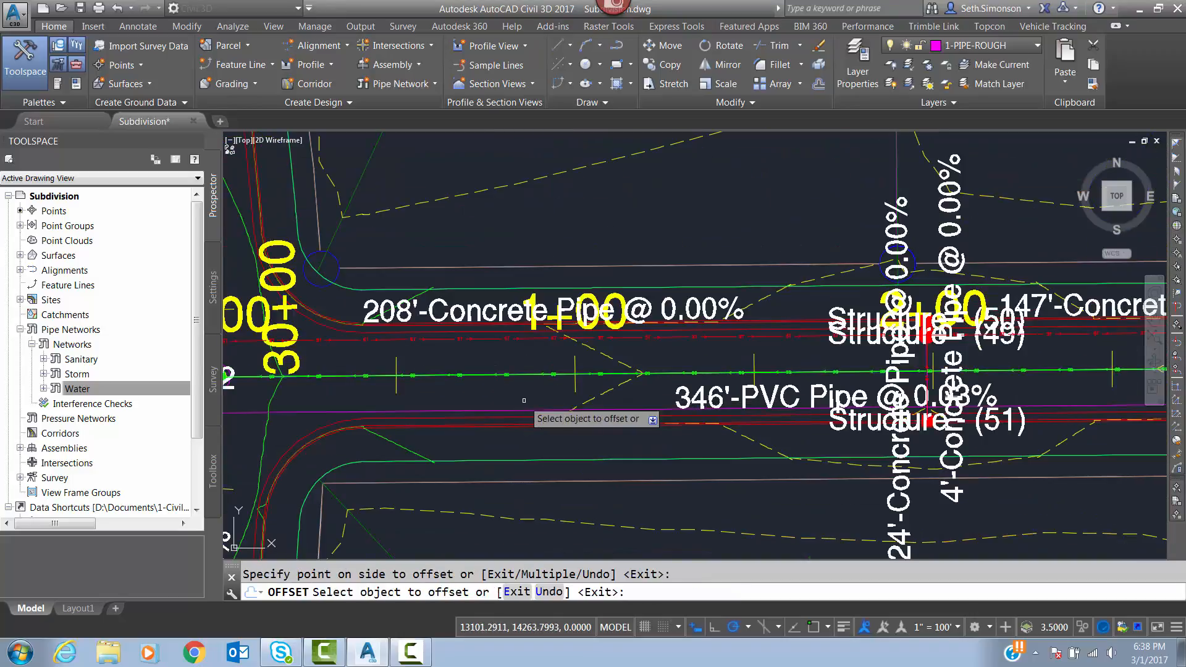
{"action": "key", "text": "Return"}
Open the Water network for editing and start laying out pipes only, with 6" HDPE as the pipe size.
{"action": "middle_click_drag", "start_coordinate": [502, 382], "coordinate": [764, 383]}
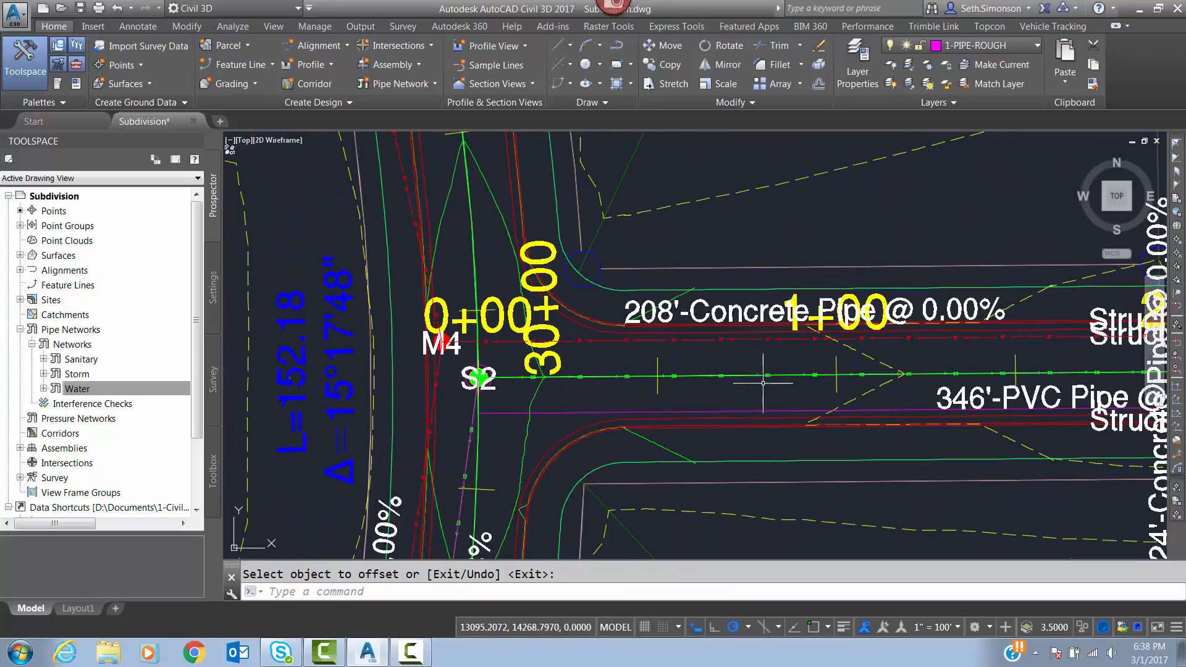
{"action": "mouse_move", "coordinate": [680, 264]}
{"action": "middle_mouse_down"}
{"action": "mouse_move", "coordinate": [659, 286]}
{"action": "mouse_move", "coordinate": [744, 479]}
{"action": "middle_mouse_up"}
{"action": "mouse_move", "coordinate": [645, 247]}
{"action": "middle_mouse_down"}
{"action": "mouse_move", "coordinate": [694, 420]}
{"action": "mouse_move", "coordinate": [681, 379]}
{"action": "middle_mouse_up"}
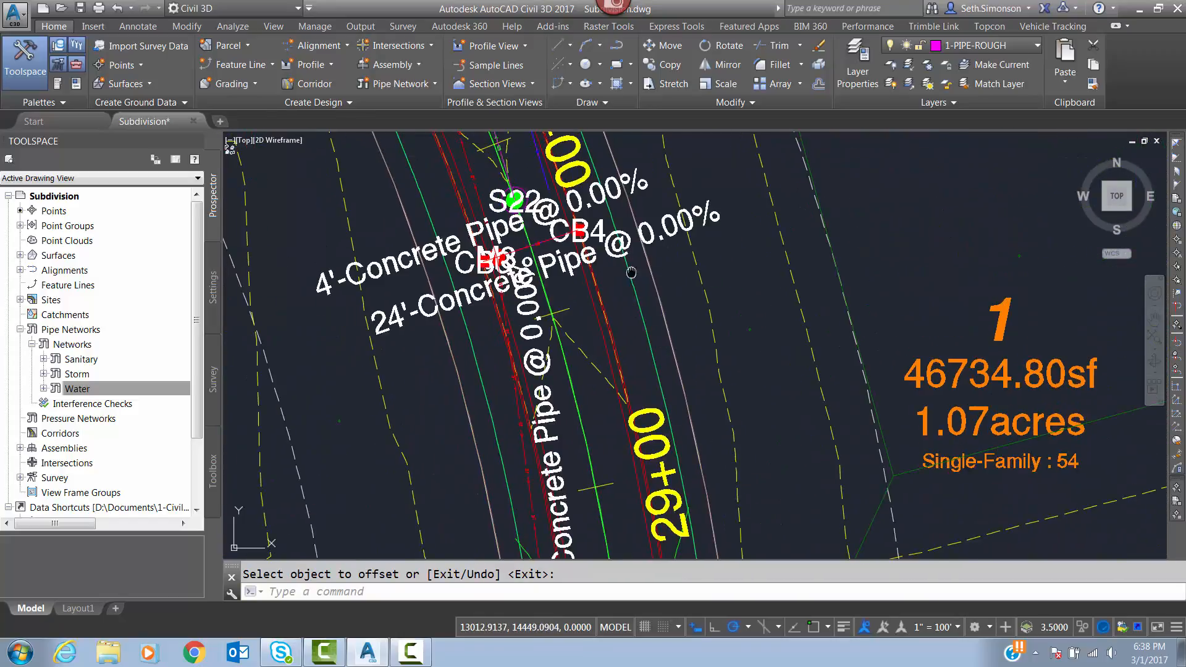
{"action": "middle_click_drag", "start_coordinate": [631, 273], "coordinate": [644, 328]}
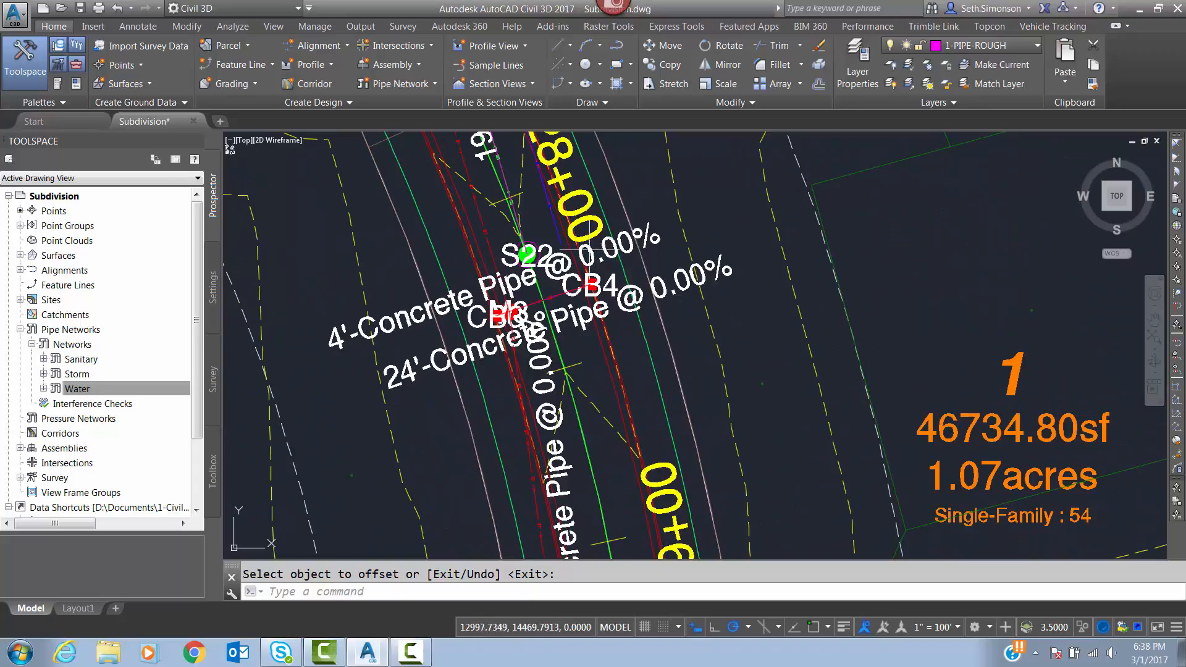
{"action": "left_click", "coordinate": [107, 386]}
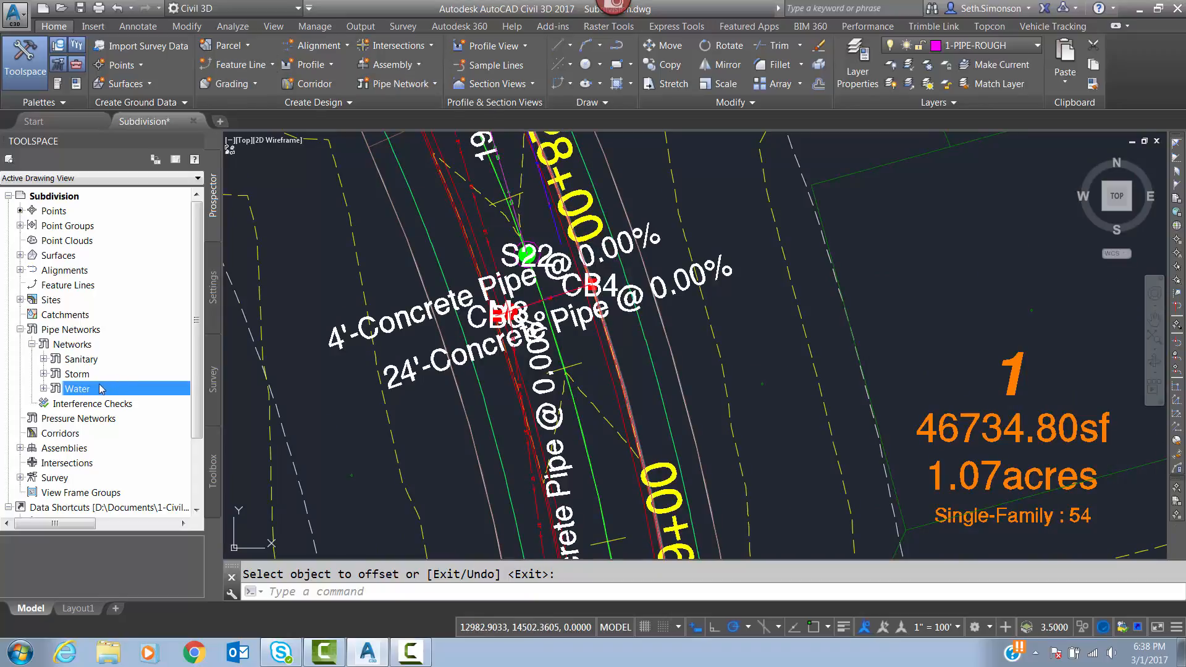
{"action": "right_click", "coordinate": [102, 389]}
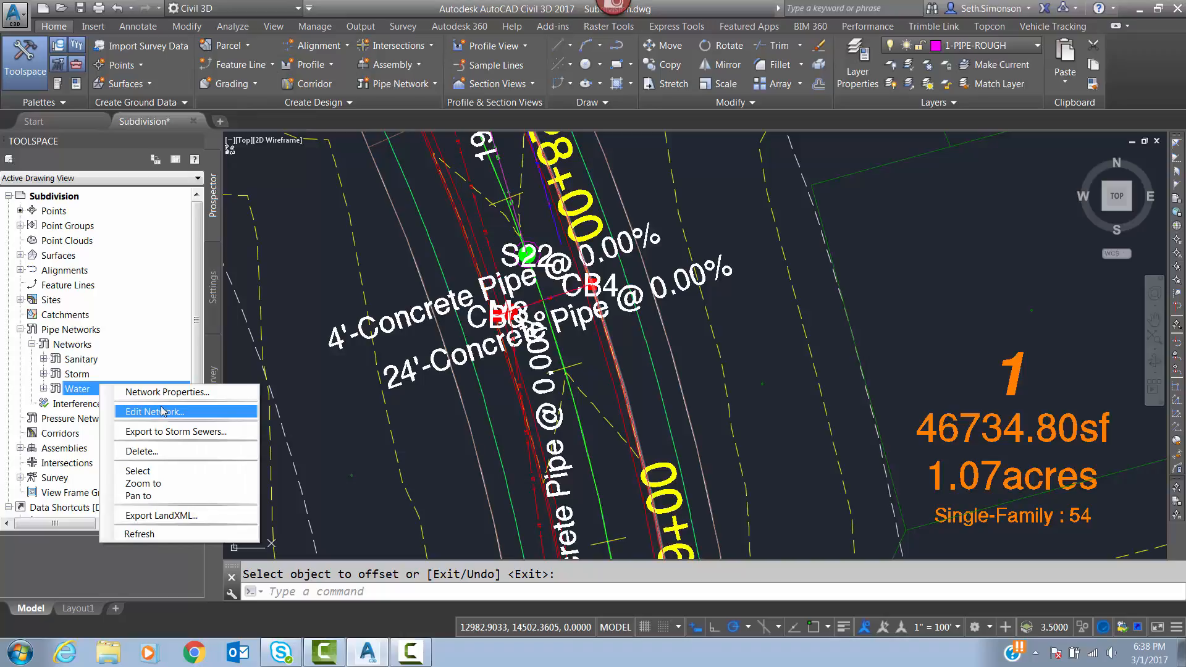
{"action": "left_click", "coordinate": [161, 412]}
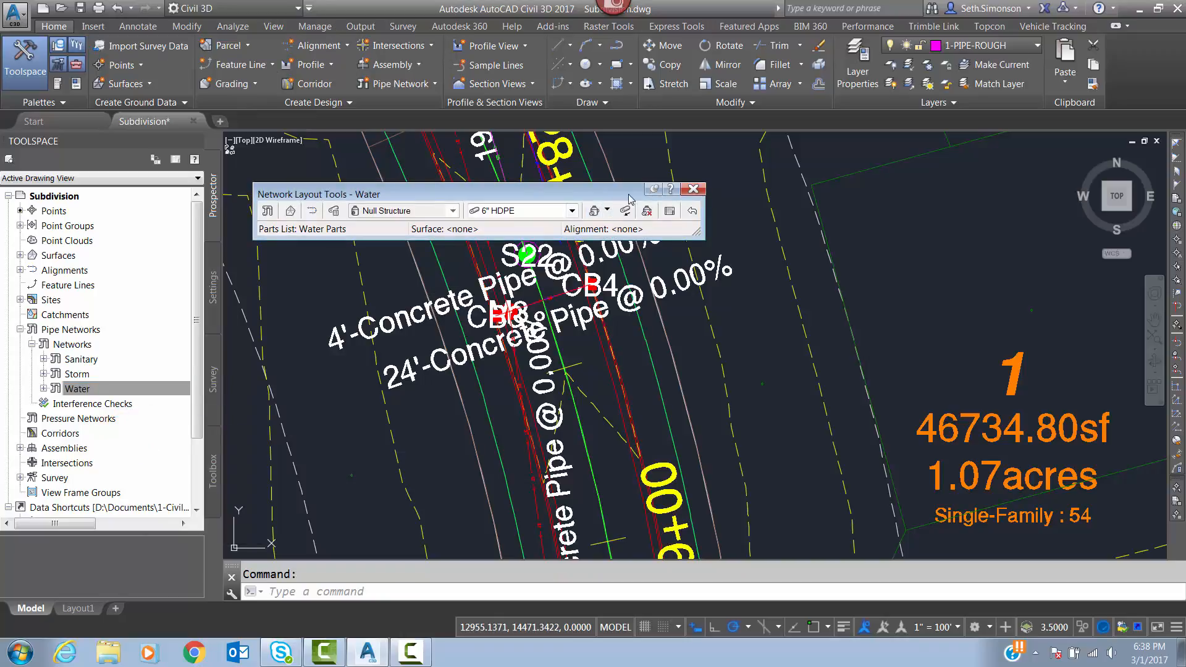
{"action": "left_click", "coordinate": [607, 211]}
{"action": "left_click", "coordinate": [624, 238]}
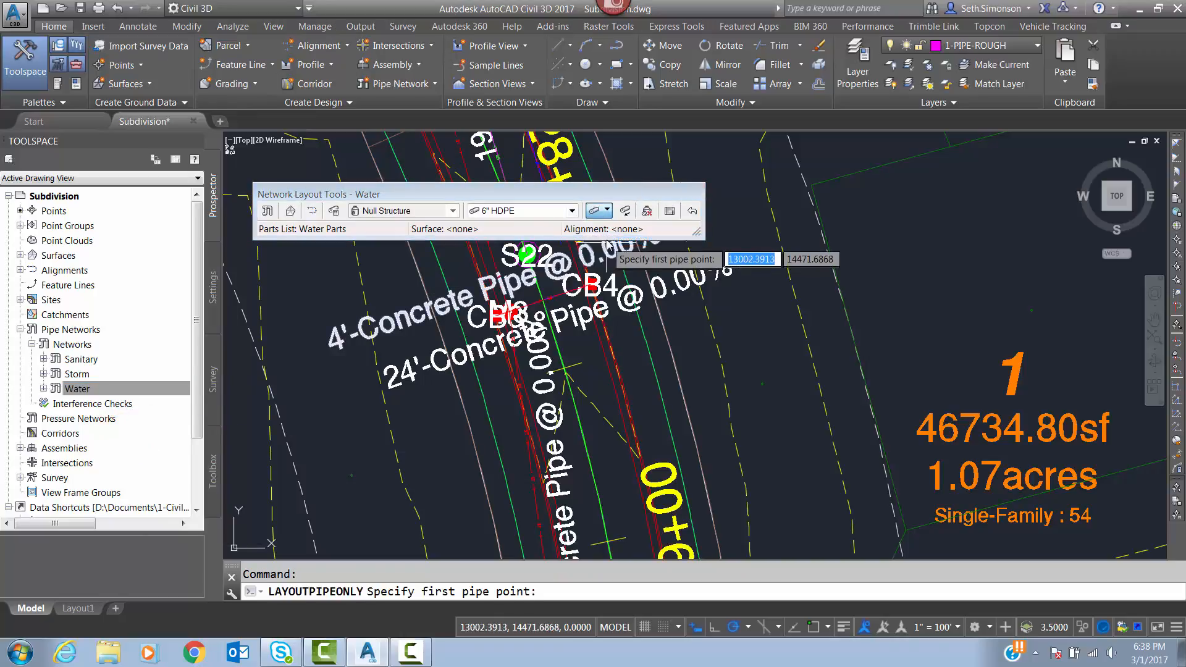
Lay a 6" HDPE pipe about 181 ft long from near structure S22 south to the intersection beside station 30+00.
{"action": "middle_click_drag", "start_coordinate": [642, 303], "coordinate": [647, 315]}
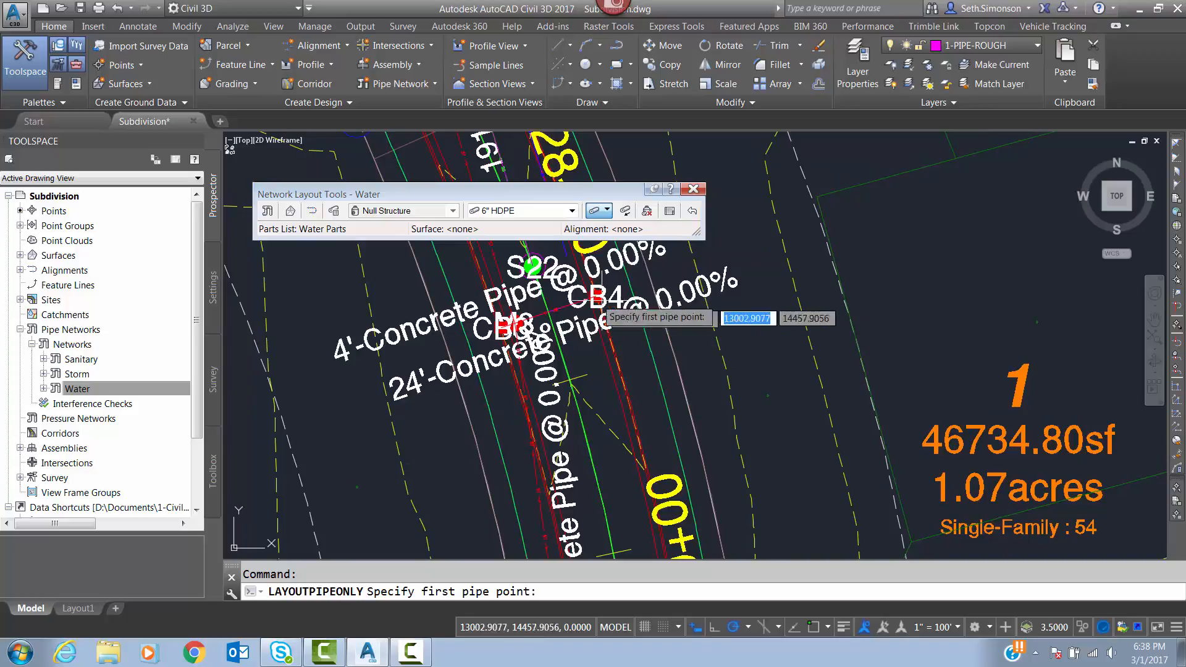
{"action": "left_click", "coordinate": [566, 255]}
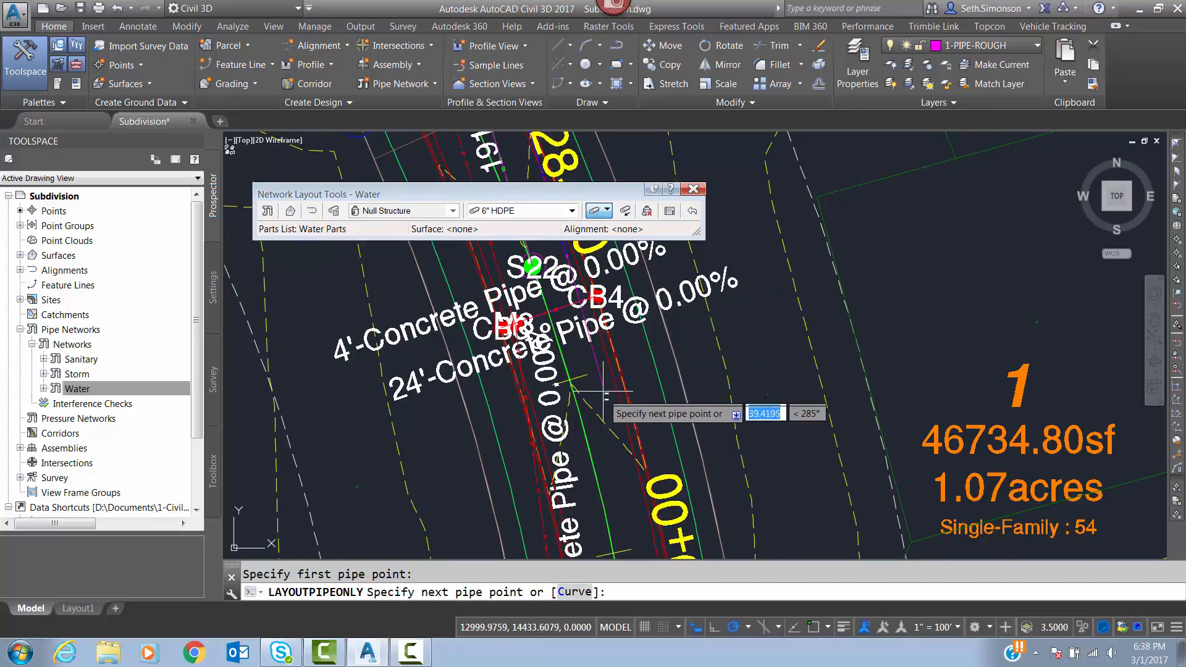
{"action": "middle_click_drag", "start_coordinate": [595, 393], "coordinate": [595, 342]}
{"action": "mouse_move", "coordinate": [633, 421]}
{"action": "middle_mouse_down"}
{"action": "mouse_move", "coordinate": [685, 518]}
{"action": "mouse_move", "coordinate": [642, 350]}
{"action": "middle_mouse_up"}
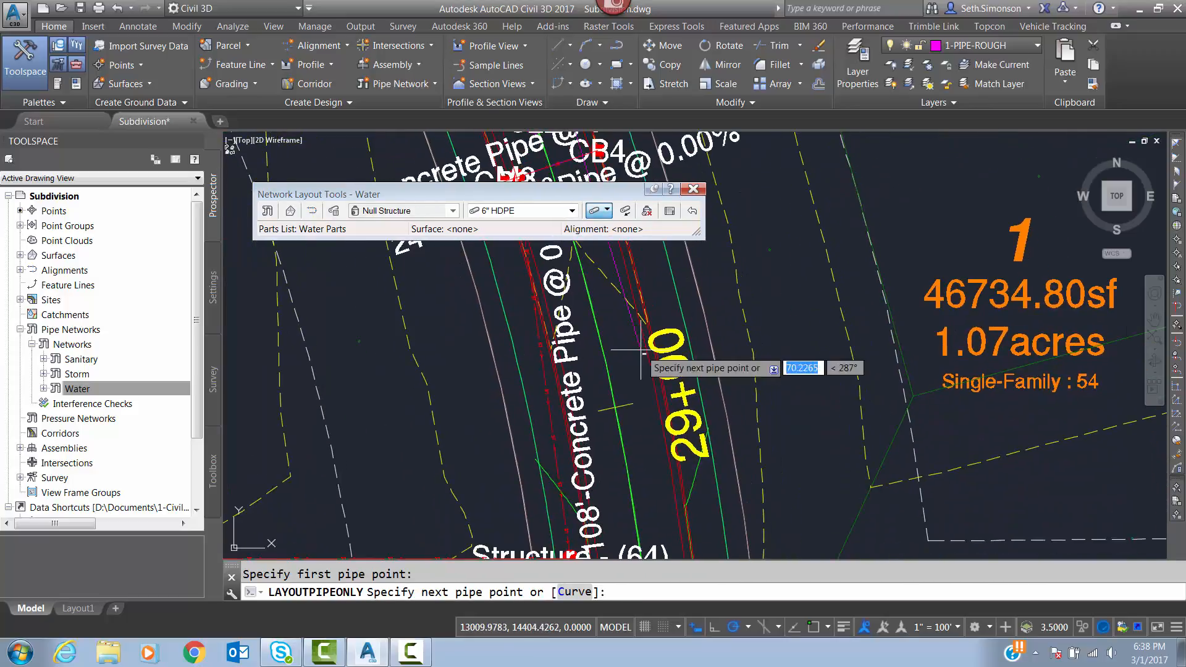
{"action": "middle_click_drag", "start_coordinate": [678, 461], "coordinate": [603, 247]}
{"action": "scroll", "coordinate": [603, 247], "scroll_direction": "down", "scroll_amount": 2}
{"action": "scroll", "coordinate": [602, 371], "scroll_direction": "up", "scroll_amount": 2}
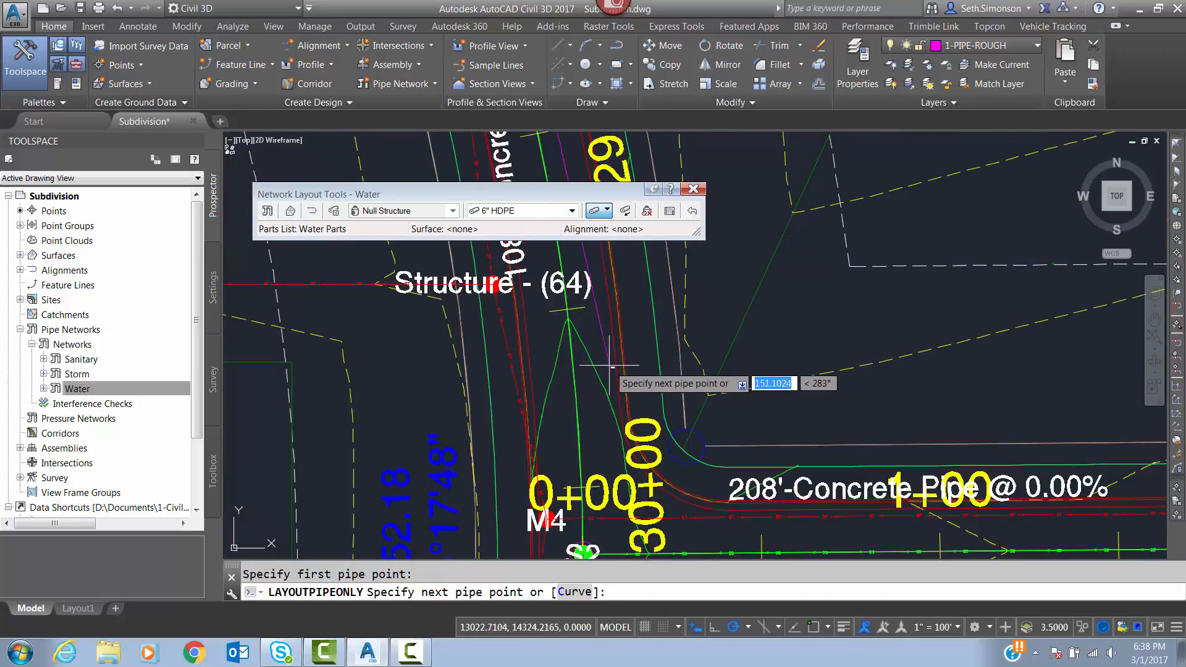
{"action": "scroll", "coordinate": [602, 406], "scroll_direction": "up", "scroll_amount": 1}
{"action": "middle_click_drag", "start_coordinate": [602, 406], "coordinate": [598, 391]}
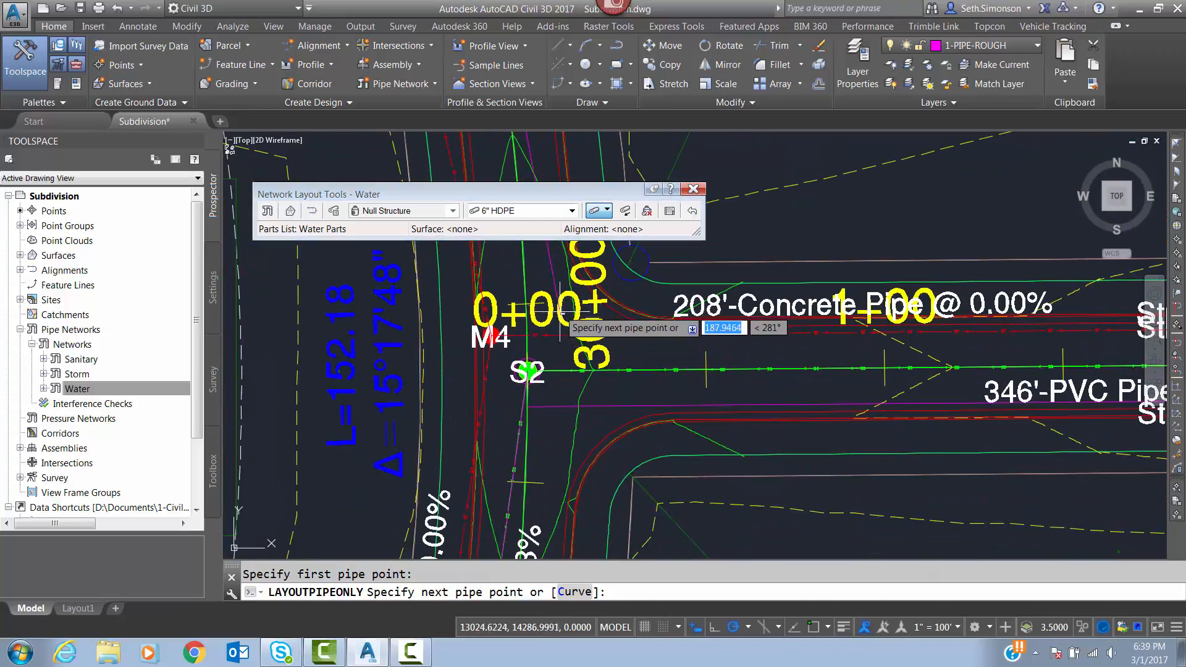
{"action": "middle_click_drag", "start_coordinate": [563, 302], "coordinate": [634, 508]}
{"action": "scroll", "coordinate": [634, 509], "scroll_direction": "down", "scroll_amount": 2}
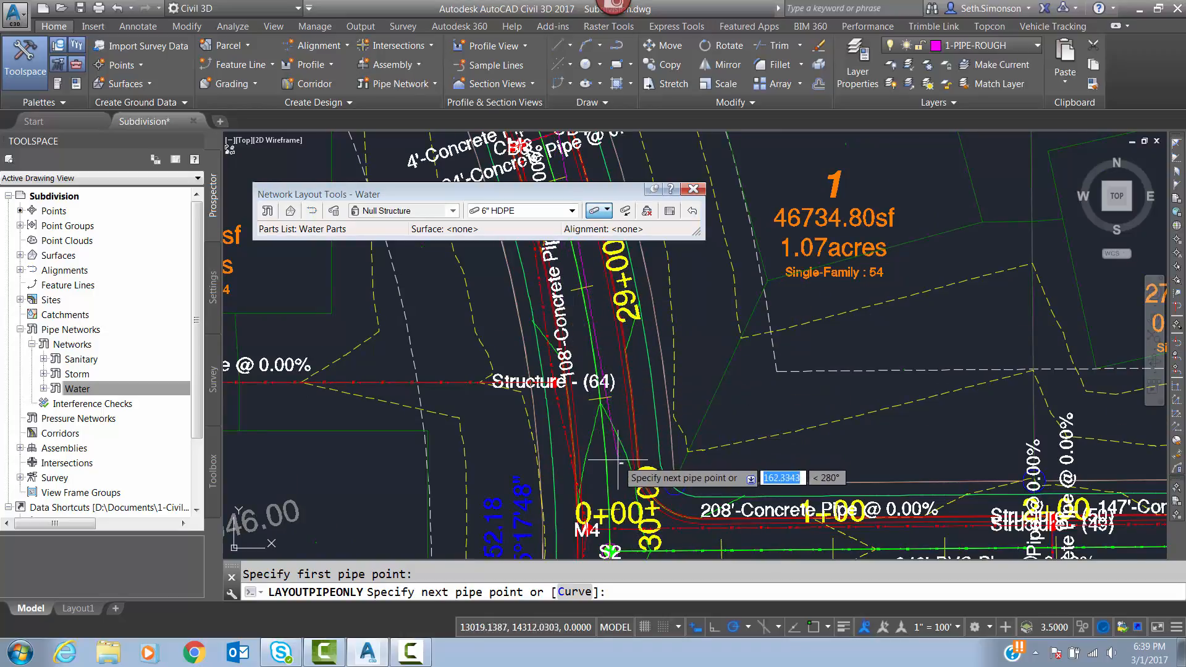
{"action": "middle_click_drag", "start_coordinate": [621, 451], "coordinate": [605, 334]}
{"action": "scroll", "coordinate": [593, 324], "scroll_direction": "up", "scroll_amount": 4}
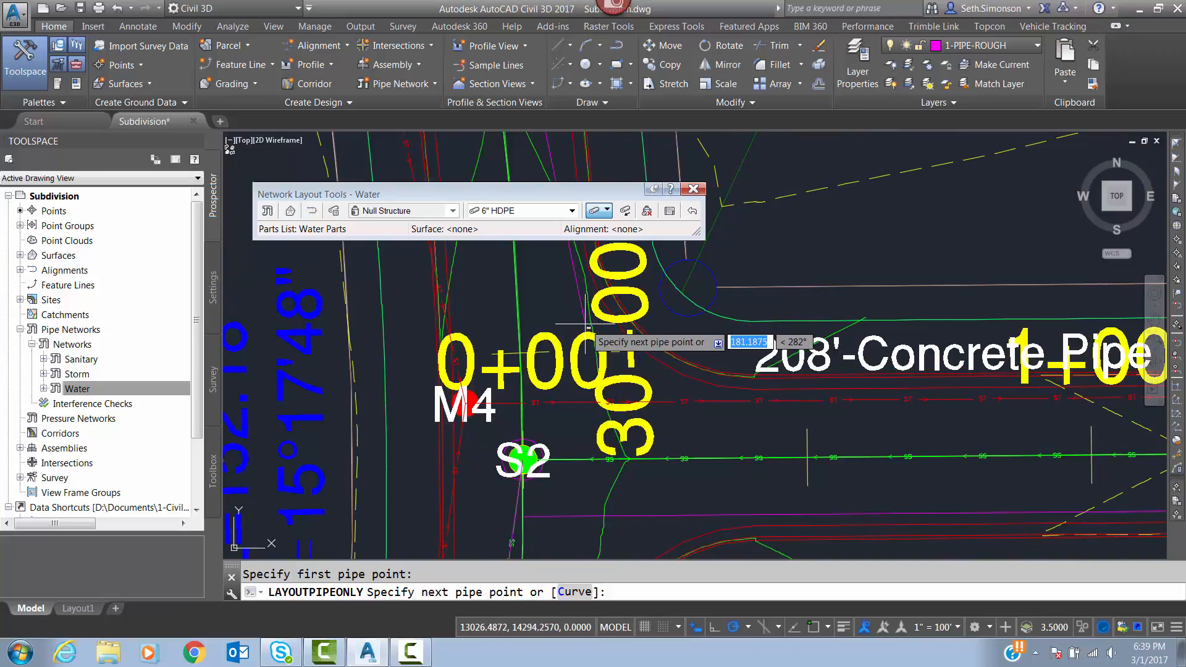
{"action": "left_click", "coordinate": [588, 326]}
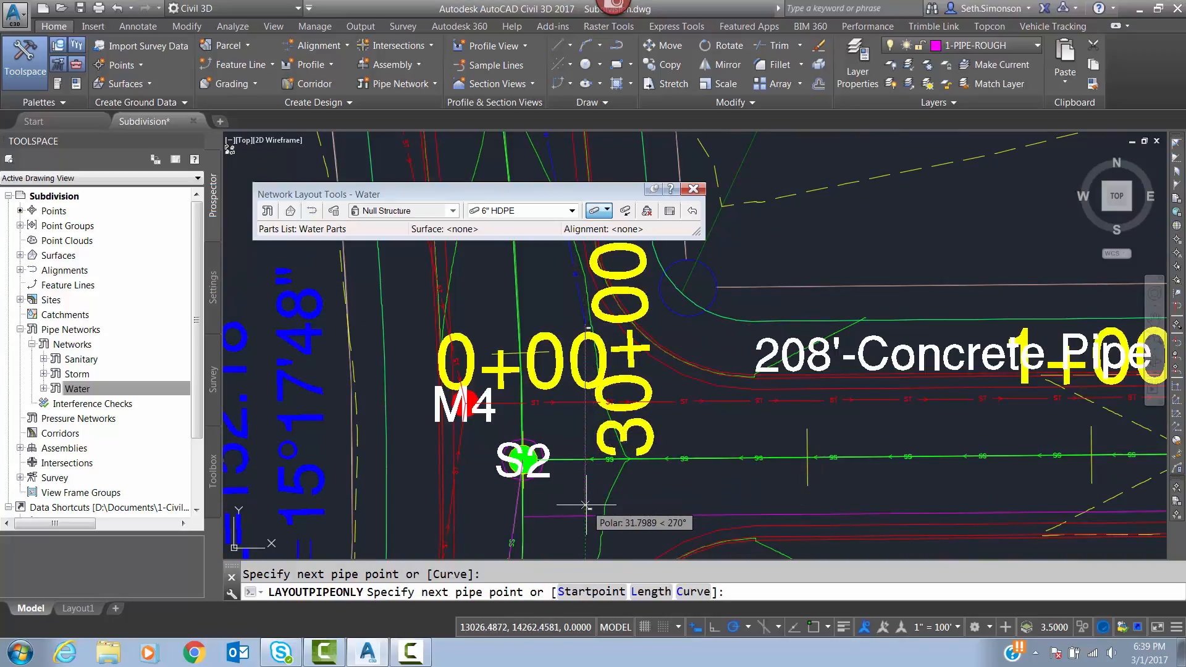
Continue with a 6" HDPE pipe about 34 ft long, snapped perpendicular to the offset polyline south of S2, and finish the run.
{"action": "middle_click_drag", "start_coordinate": [586, 505], "coordinate": [588, 455]}
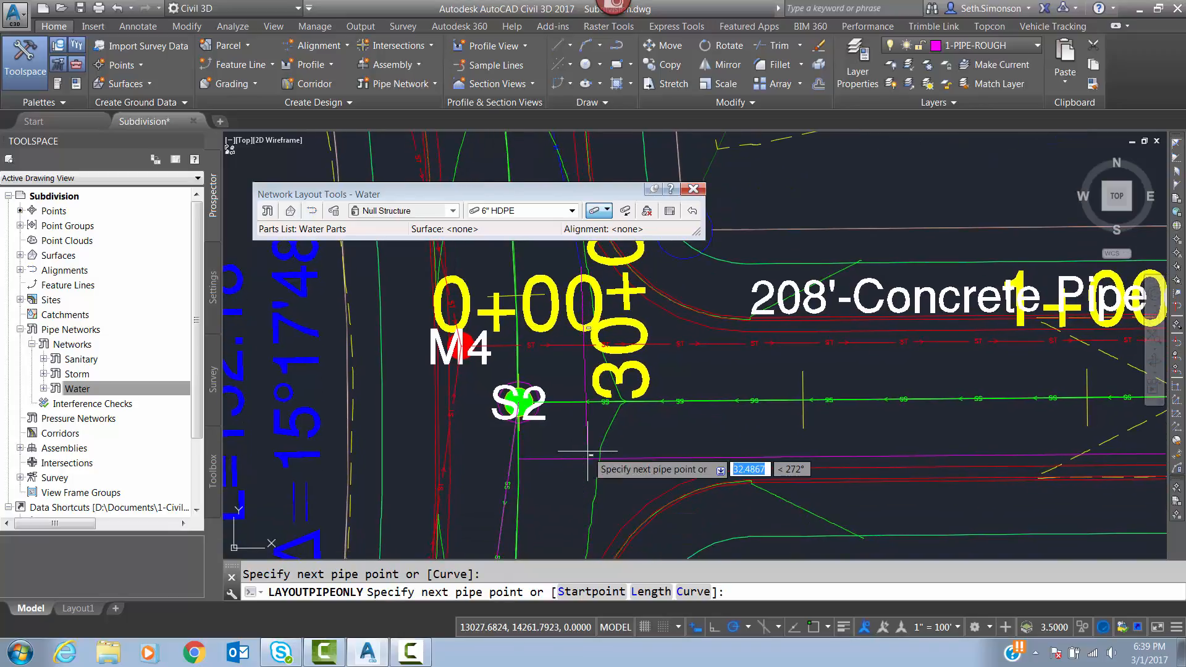
{"action": "right_click", "coordinate": [588, 454], "text": "shift"}
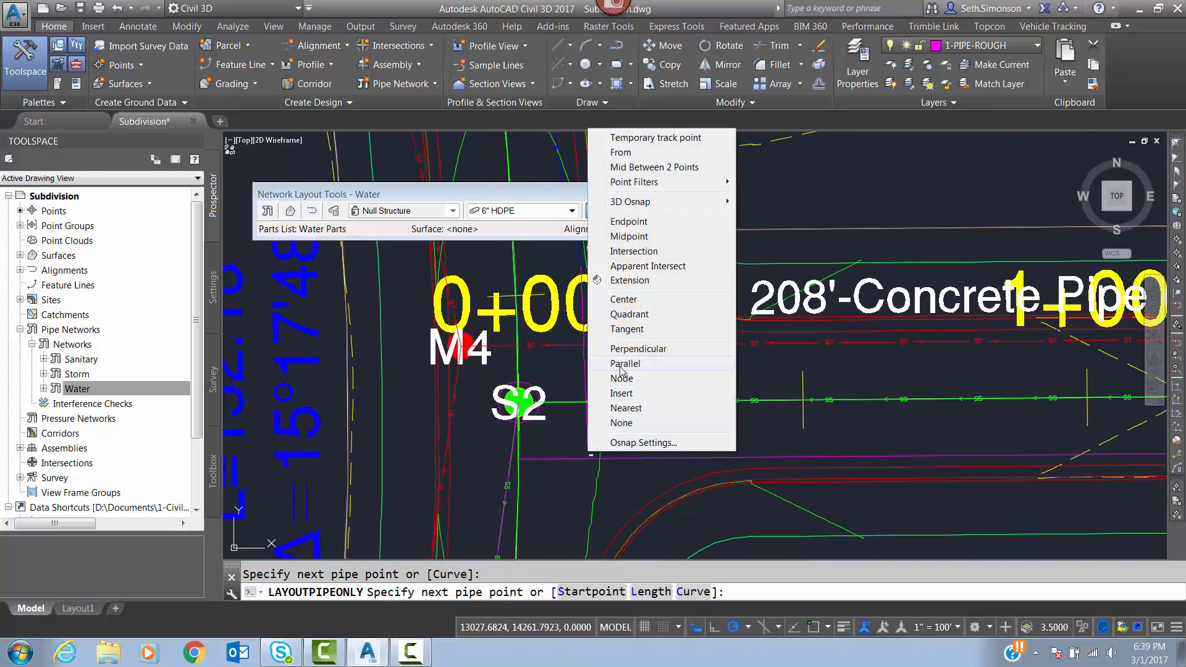
{"action": "left_click", "coordinate": [624, 351]}
{"action": "left_click", "coordinate": [570, 467]}
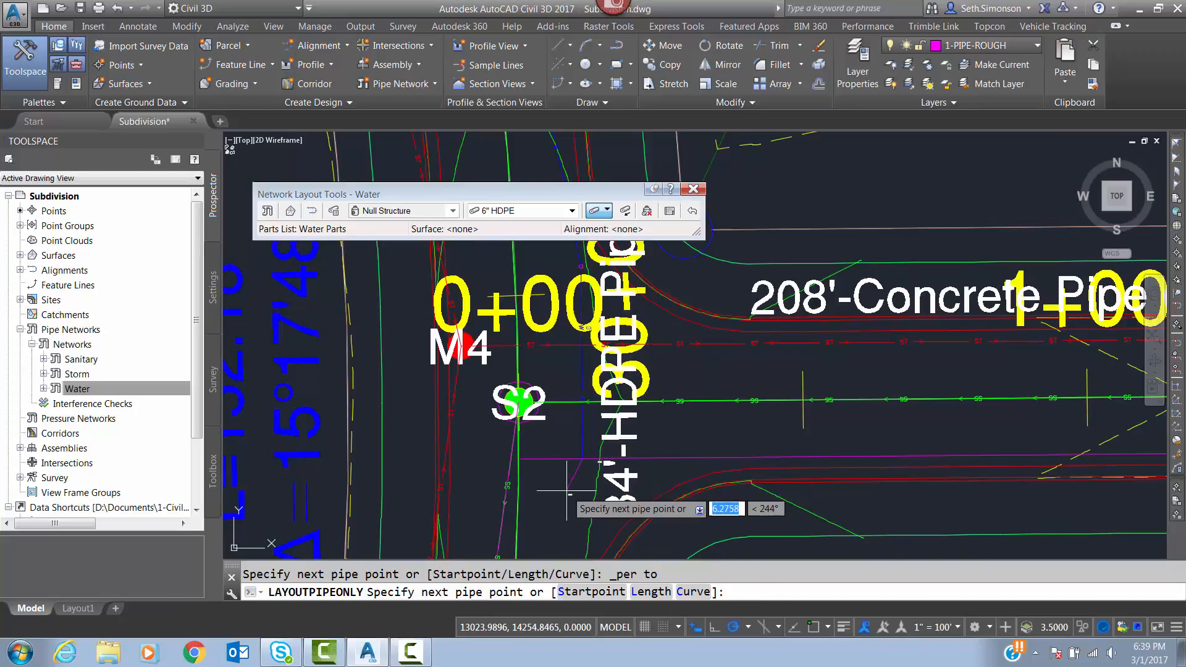
{"action": "key", "text": "Return"}
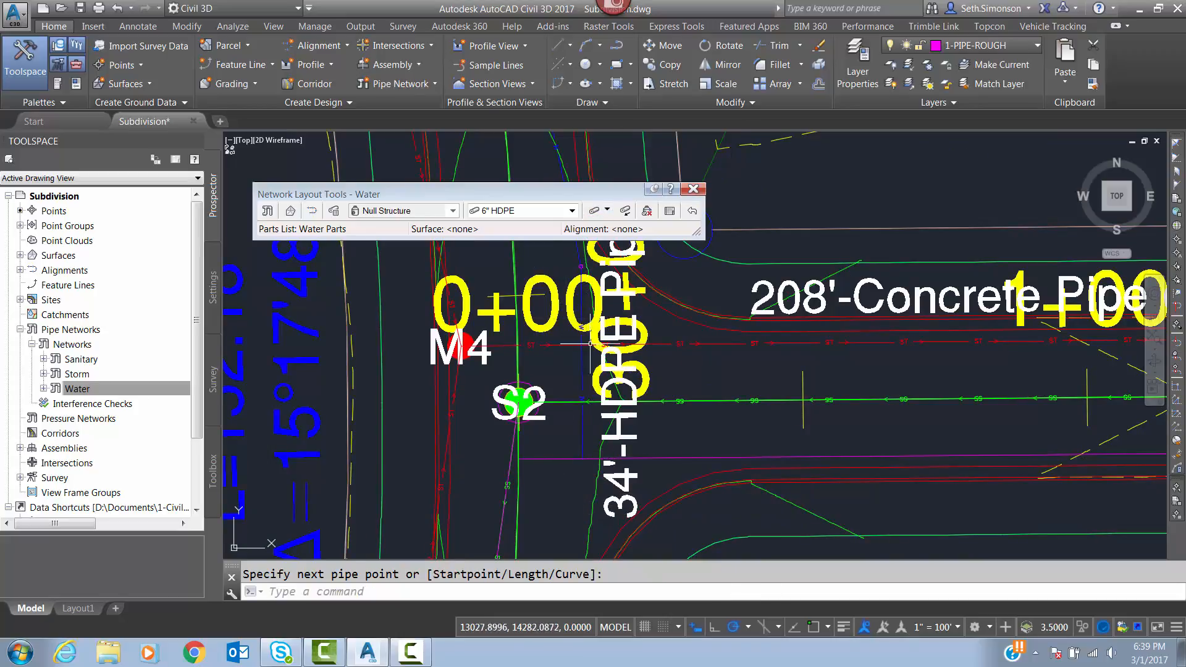
Lay a 6" HDPE pipe about 334 ft long from the 34 ft pipe's south end to the offset polyline's endpoint south of S1.
{"action": "key", "text": "Return"}
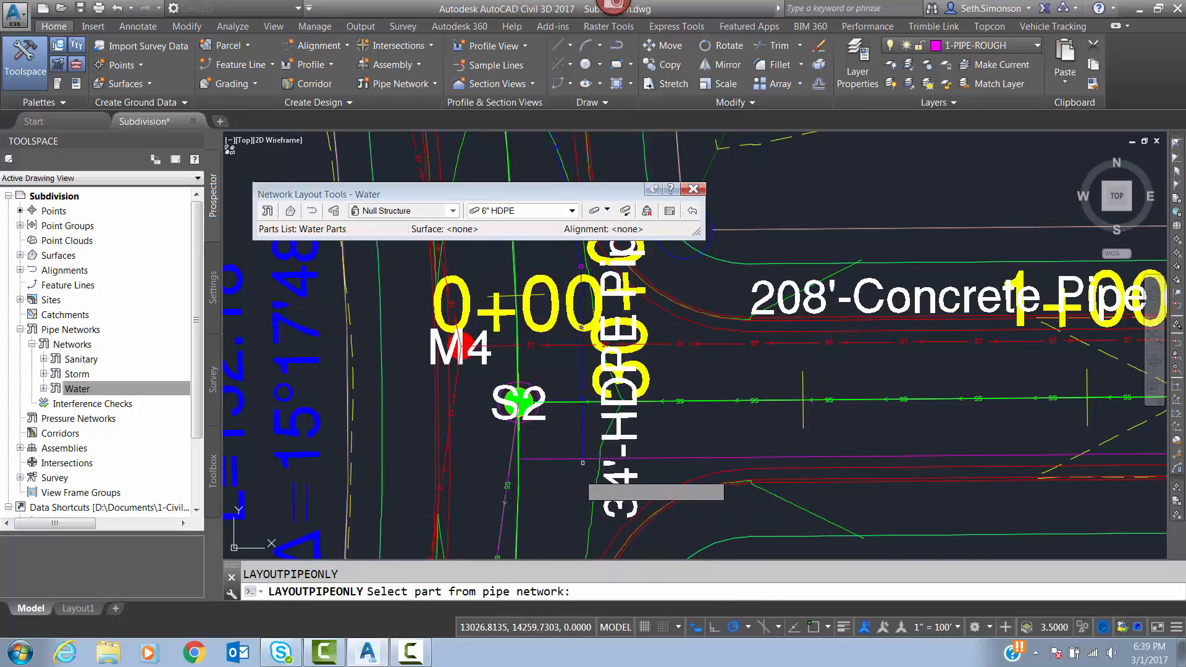
{"action": "left_click", "coordinate": [594, 214]}
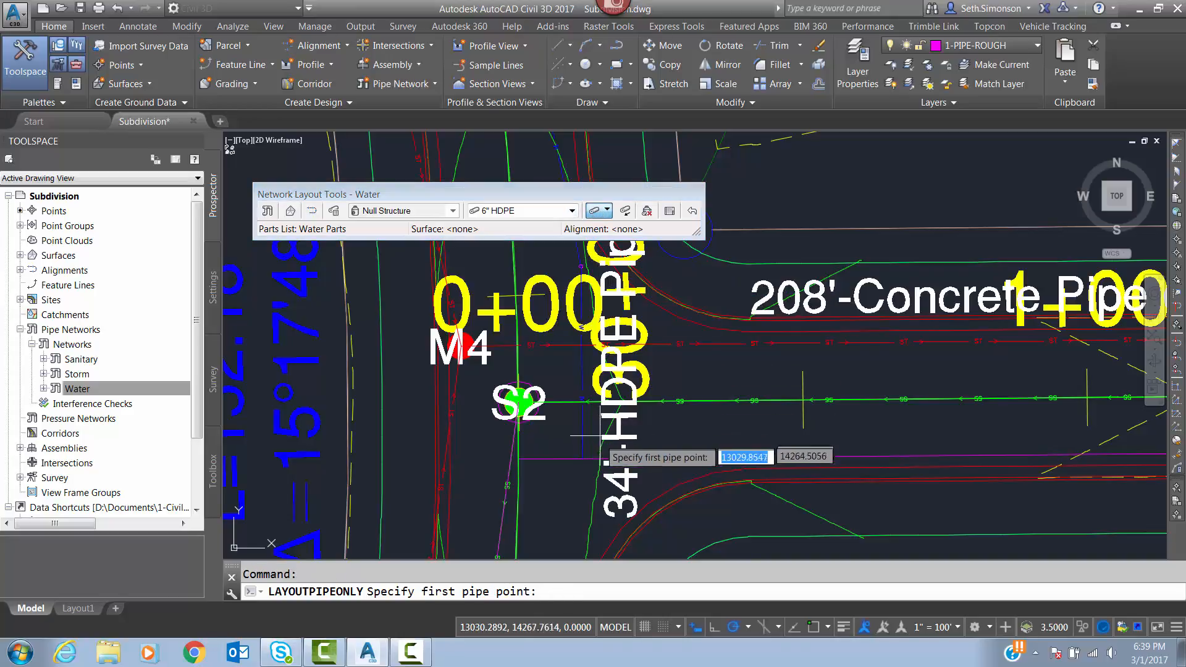
{"action": "right_click", "coordinate": [580, 459], "text": "shift"}
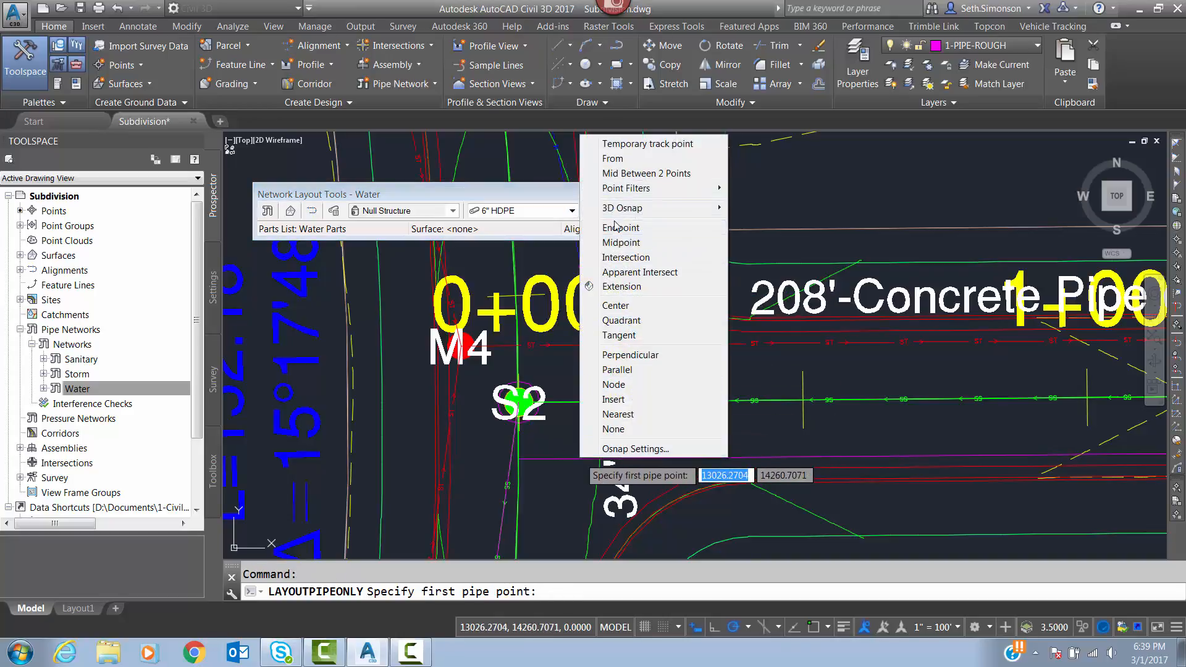
{"action": "left_click", "coordinate": [617, 230]}
{"action": "left_click", "coordinate": [581, 459]}
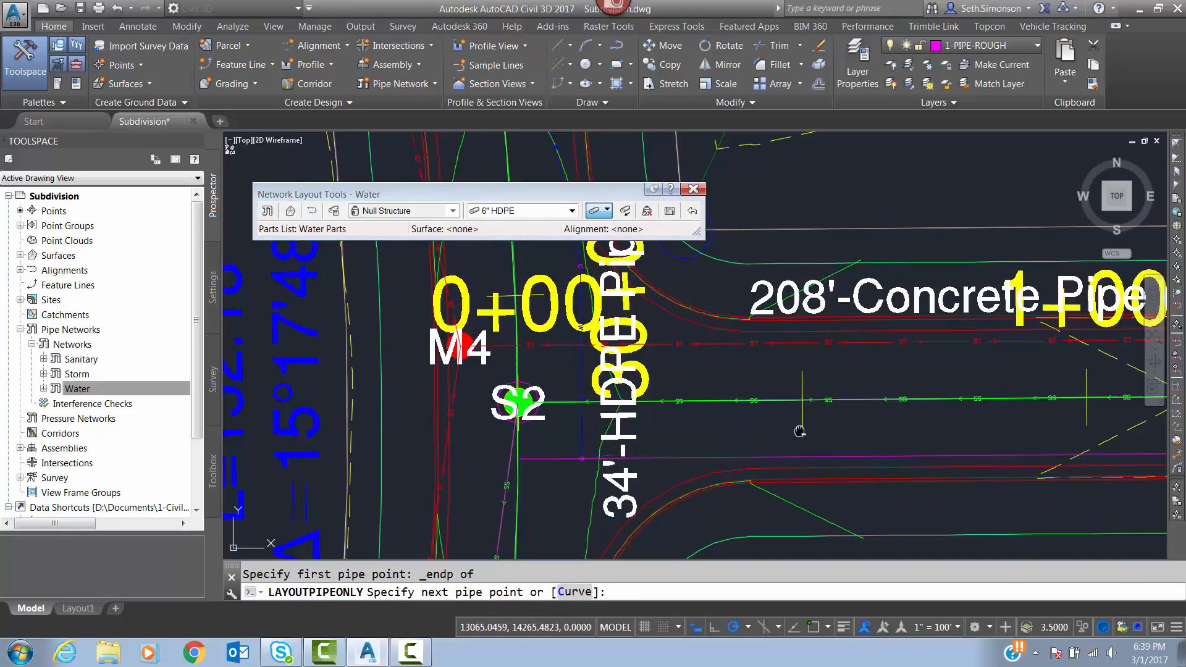
{"action": "middle_click_drag", "start_coordinate": [798, 426], "coordinate": [405, 472]}
{"action": "middle_click_drag", "start_coordinate": [847, 520], "coordinate": [633, 491]}
{"action": "middle_click_drag", "start_coordinate": [889, 473], "coordinate": [533, 453]}
{"action": "middle_click_drag", "start_coordinate": [831, 486], "coordinate": [340, 423]}
{"action": "scroll", "coordinate": [340, 424], "scroll_direction": "down", "scroll_amount": 2}
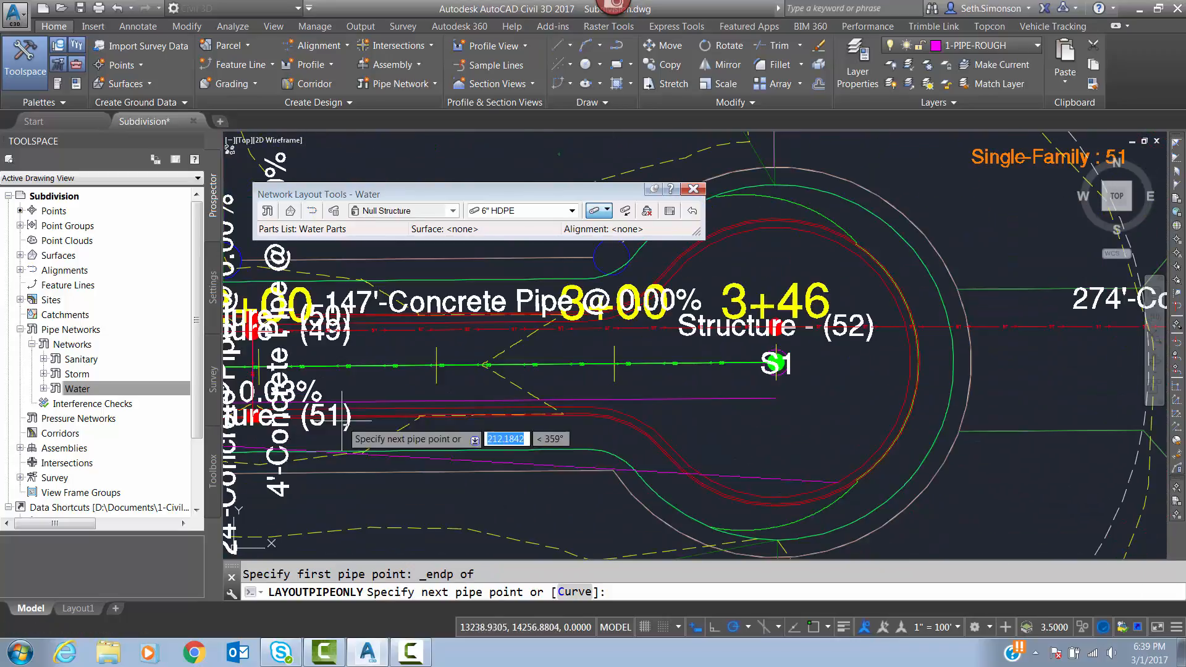
{"action": "right_click", "coordinate": [778, 402], "text": "shift"}
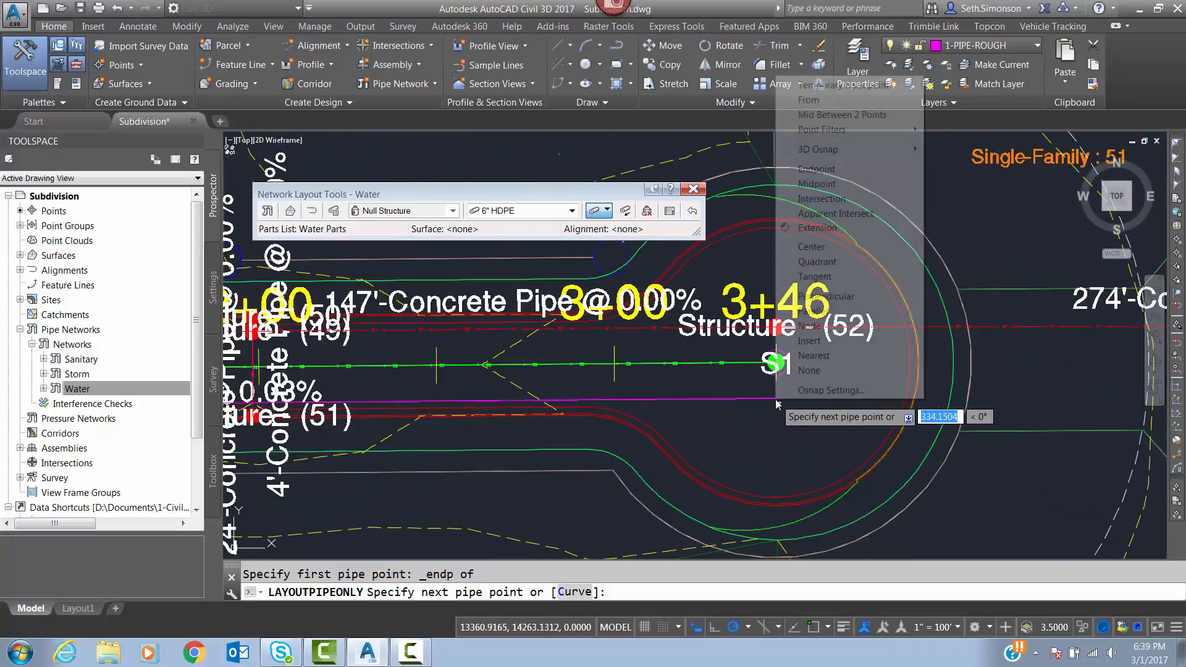
{"action": "left_click", "coordinate": [816, 169]}
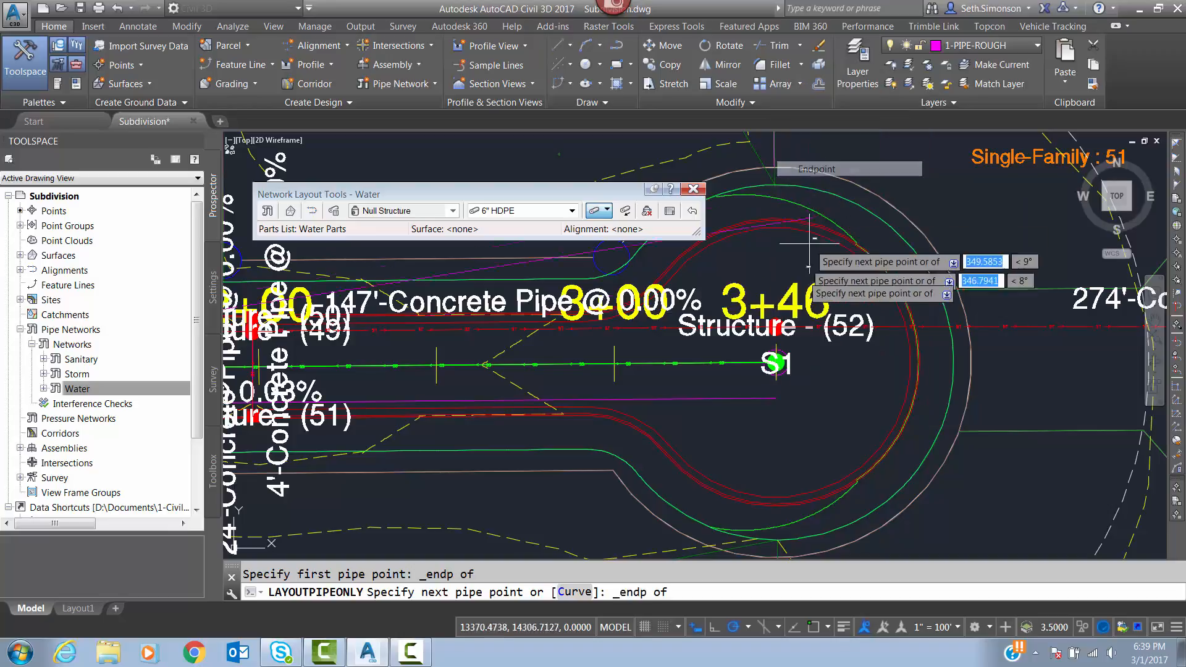
{"action": "left_click", "coordinate": [777, 399]}
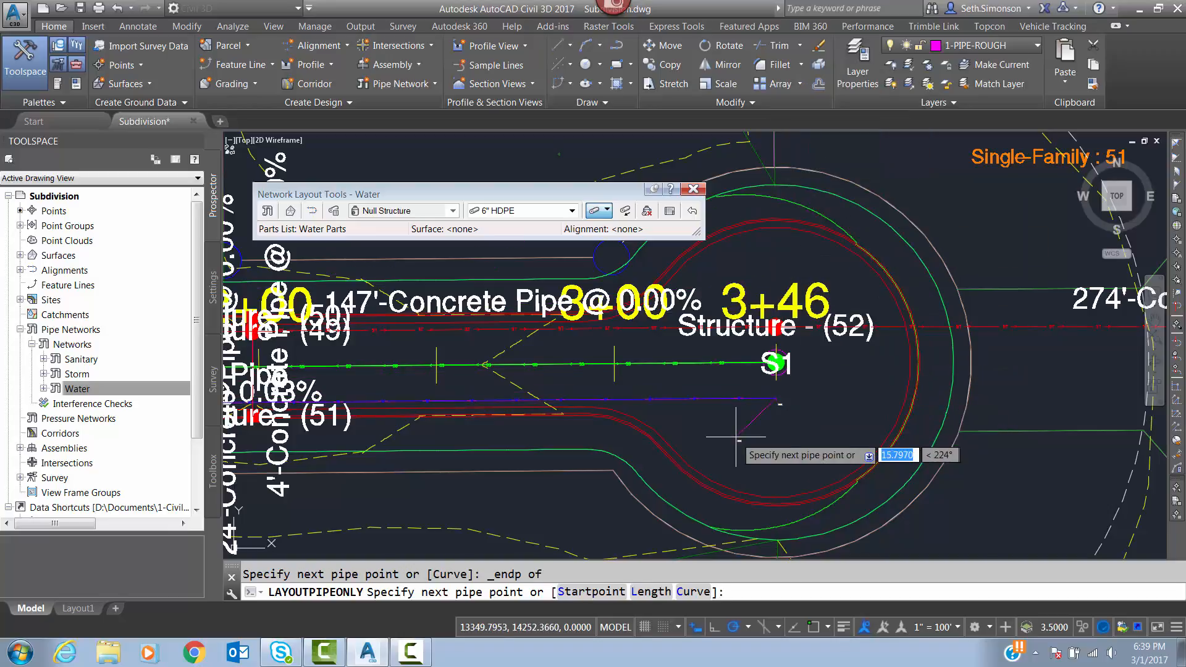
{"action": "scroll", "coordinate": [936, 417], "scroll_direction": "down", "scroll_amount": 3}
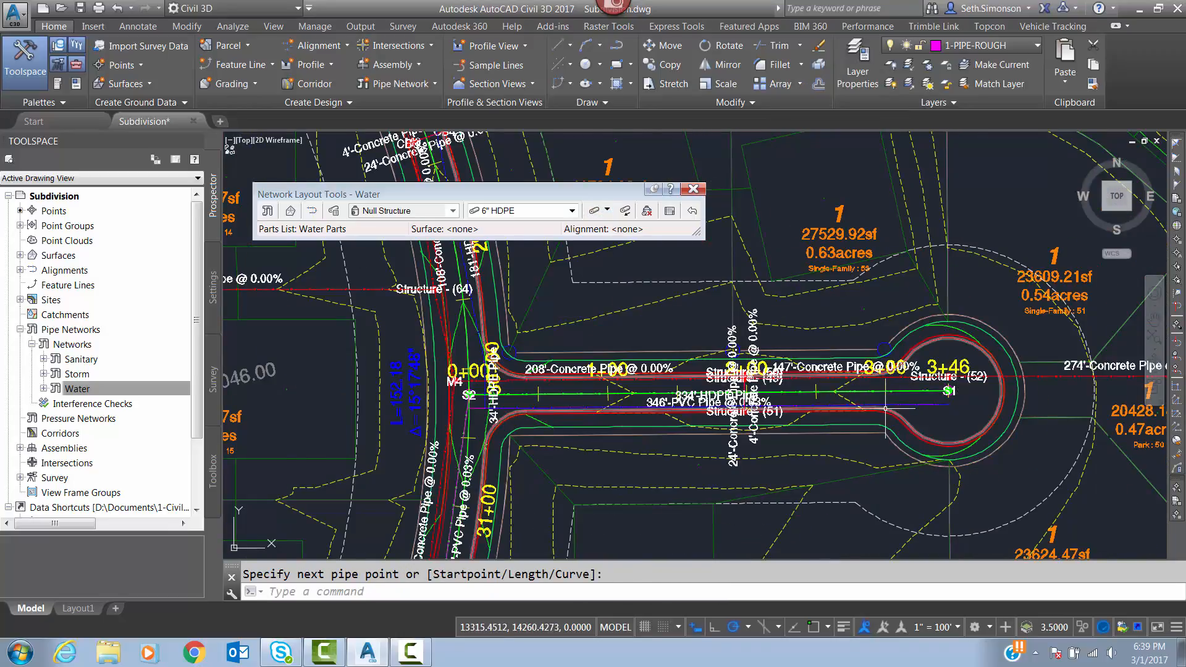
Offset the rough sewer polyline running south from S2 by 10 to the east side.
{"action": "scroll", "coordinate": [885, 408], "scroll_direction": "up", "scroll_amount": 4}
{"action": "middle_click_drag", "start_coordinate": [653, 402], "coordinate": [1046, 375]}
{"action": "middle_click_drag", "start_coordinate": [337, 416], "coordinate": [878, 341]}
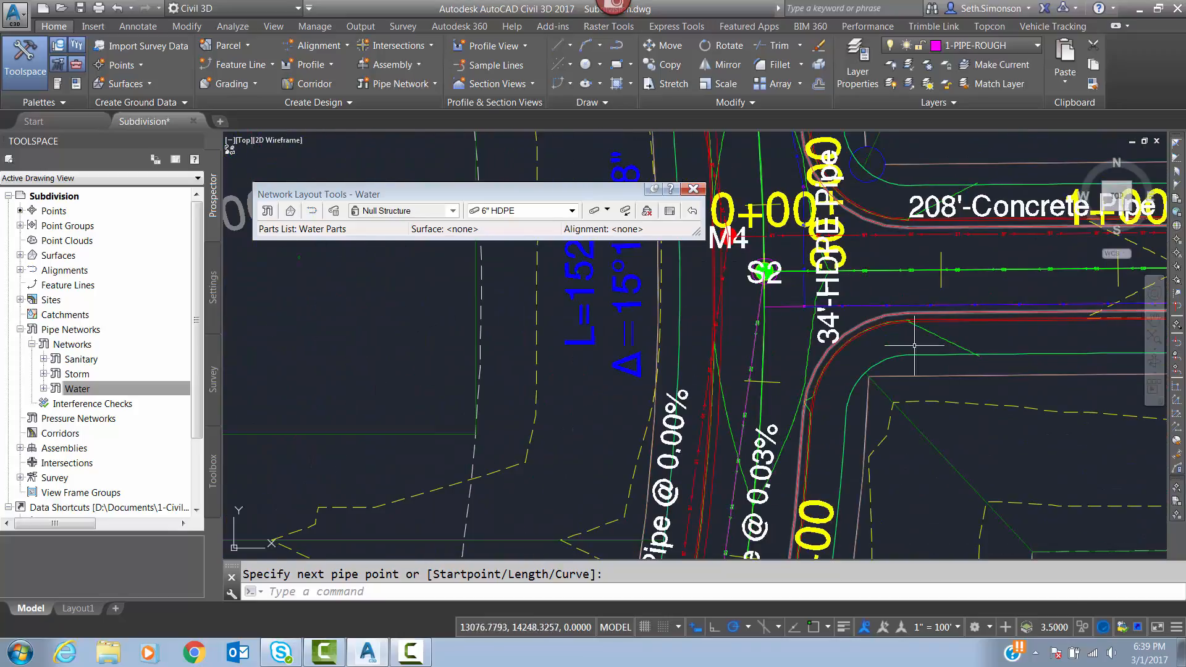
{"action": "scroll", "coordinate": [880, 341], "scroll_direction": "down", "scroll_amount": 2}
{"action": "scroll", "coordinate": [814, 318], "scroll_direction": "up", "scroll_amount": 4}
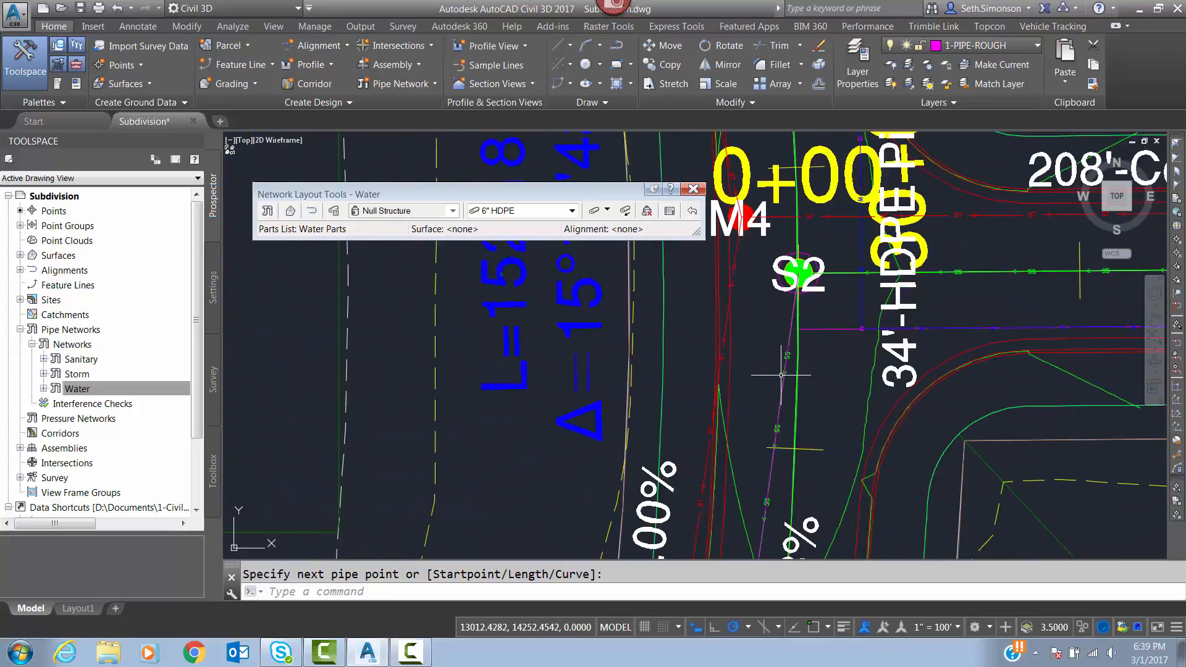
{"action": "key", "text": "Return"}
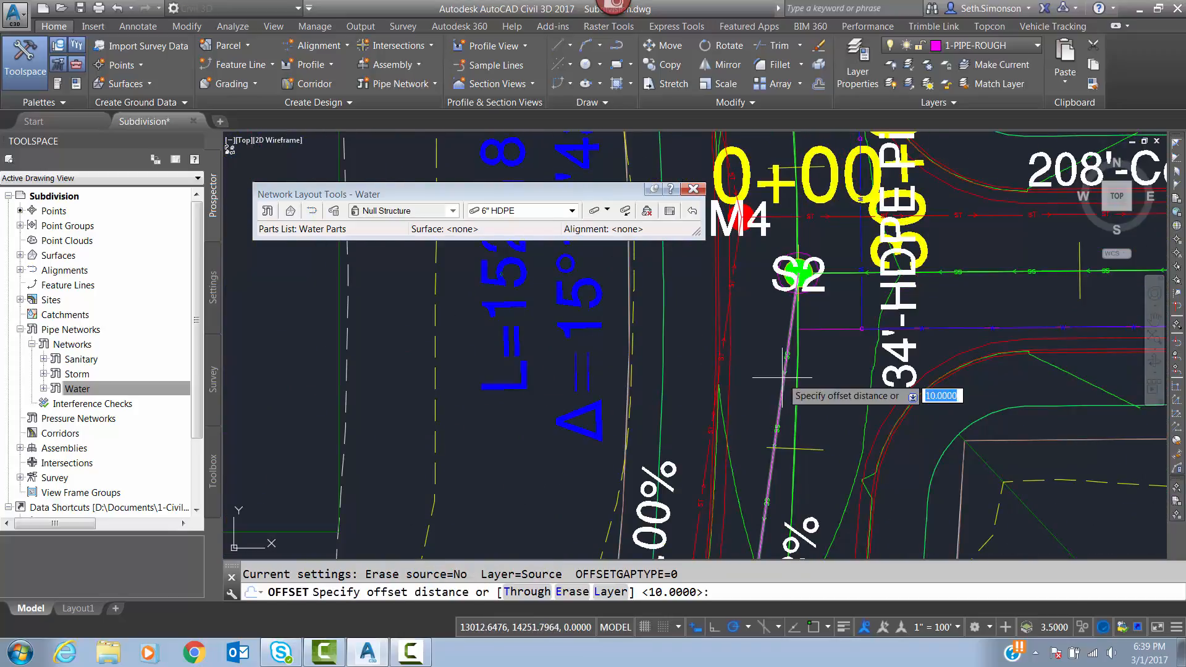
{"action": "key", "text": "Return"}
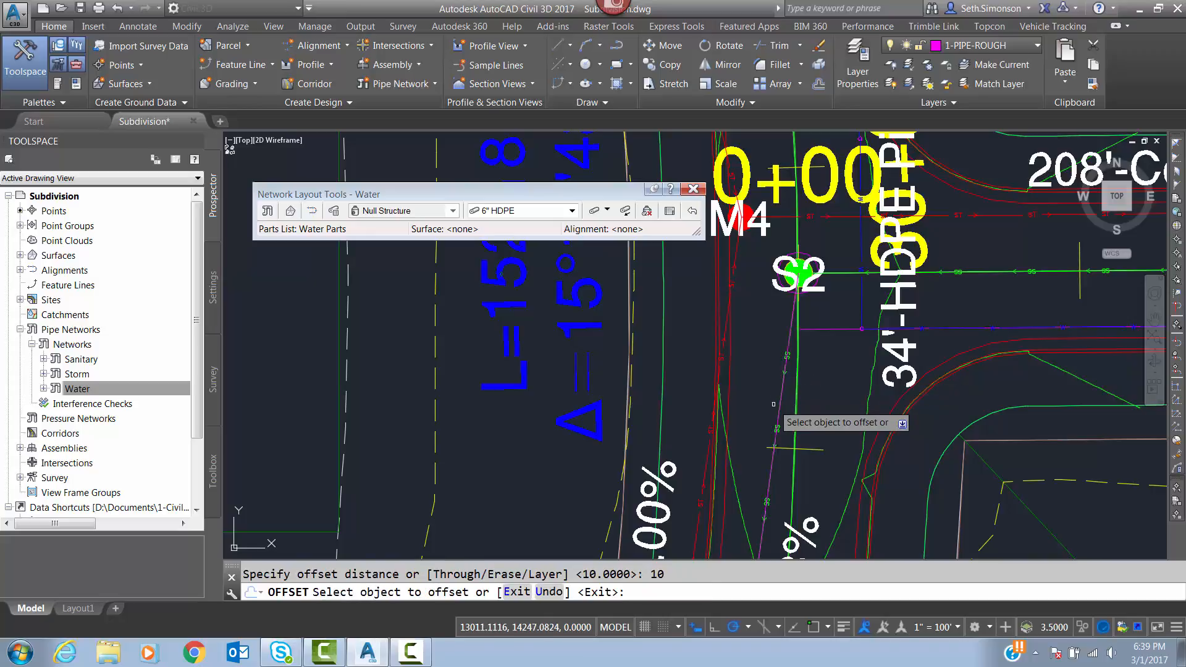
{"action": "left_click", "coordinate": [783, 376]}
{"action": "left_click", "coordinate": [866, 314]}
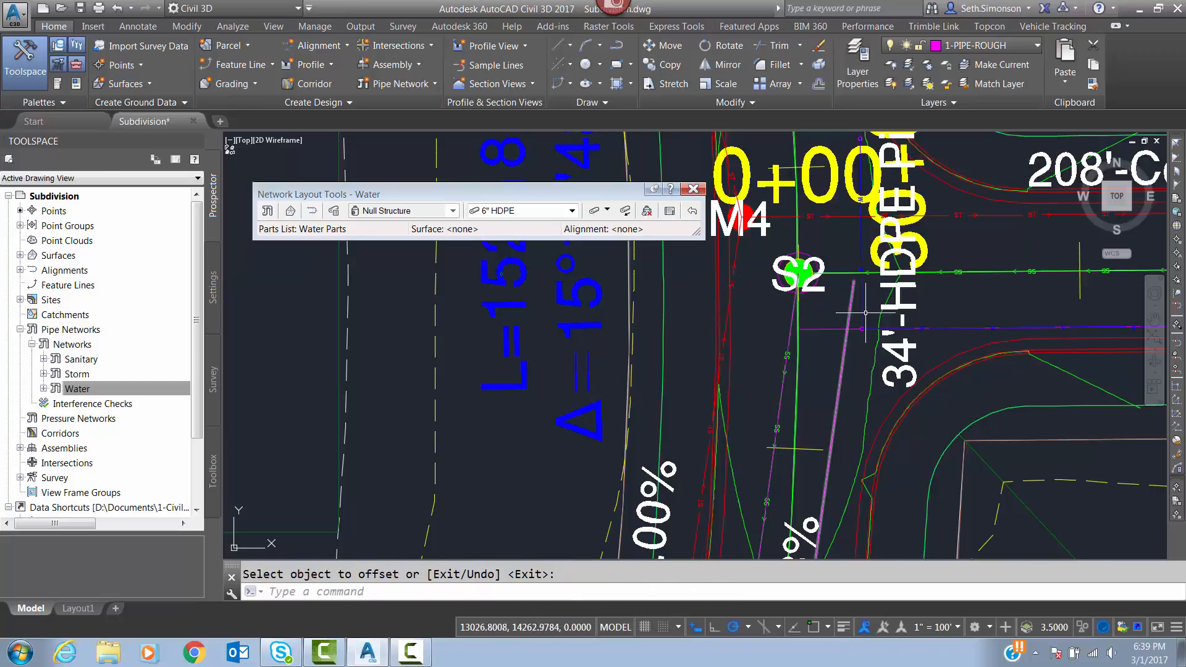
{"action": "key", "text": "Return"}
Close the network layout tools, reopen the Water network for editing, and start laying out pipes only with 6" HDPE.
{"action": "left_click", "coordinate": [863, 312]}
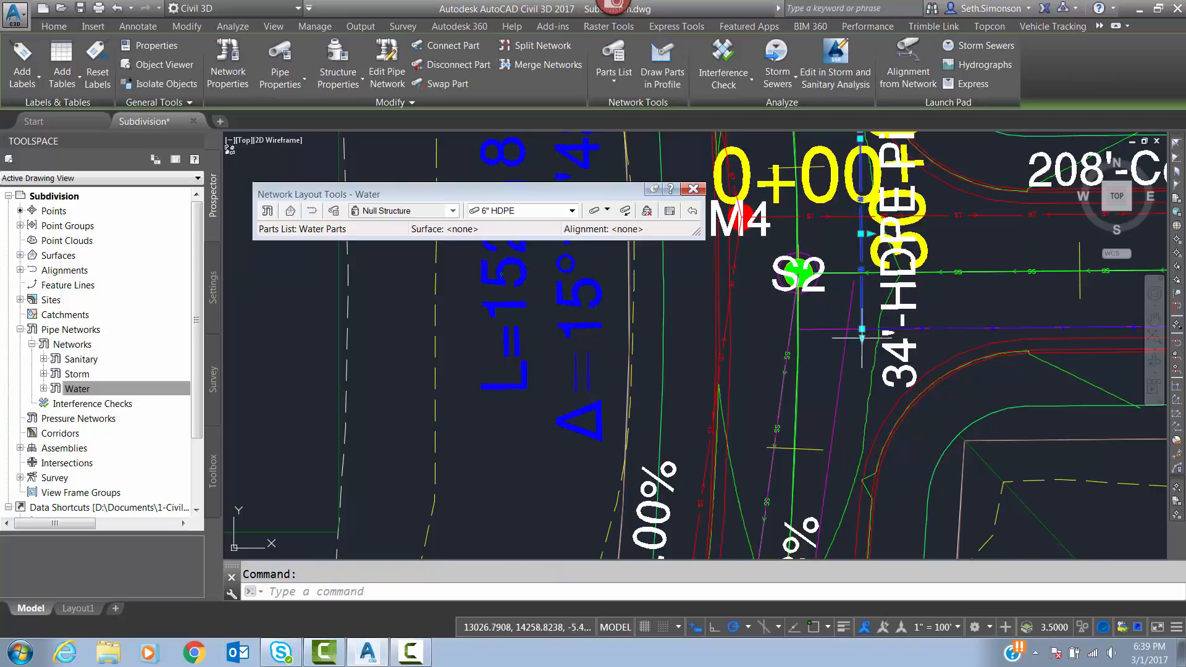
{"action": "left_click", "coordinate": [694, 188]}
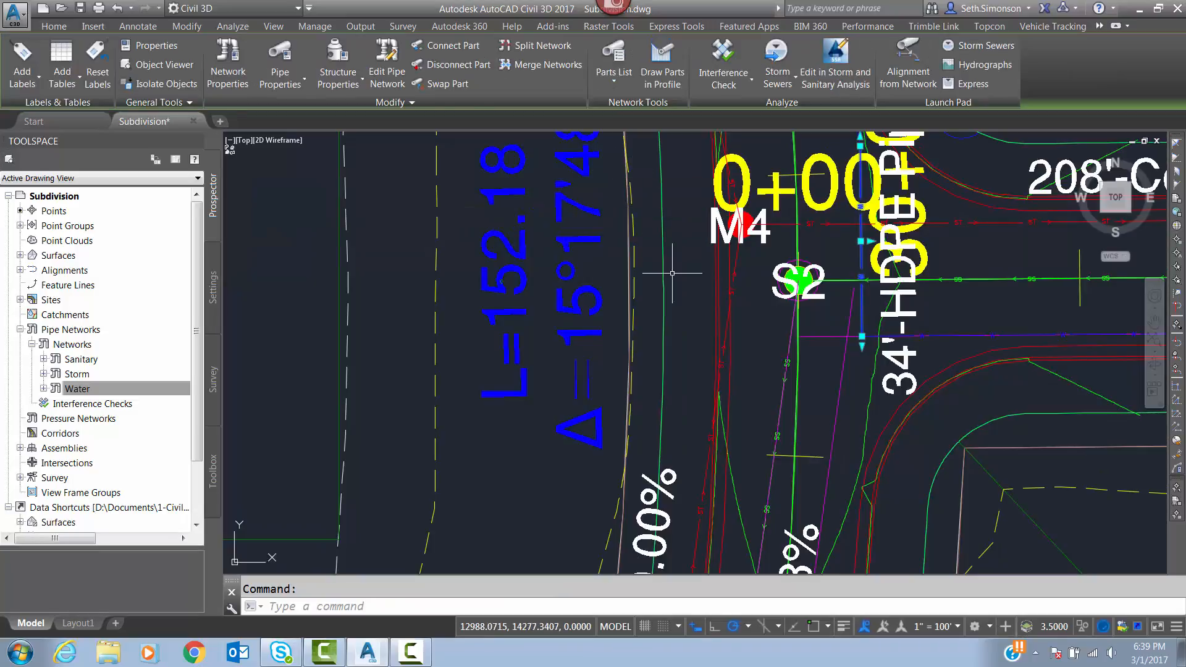
{"action": "key", "text": "Escape"}
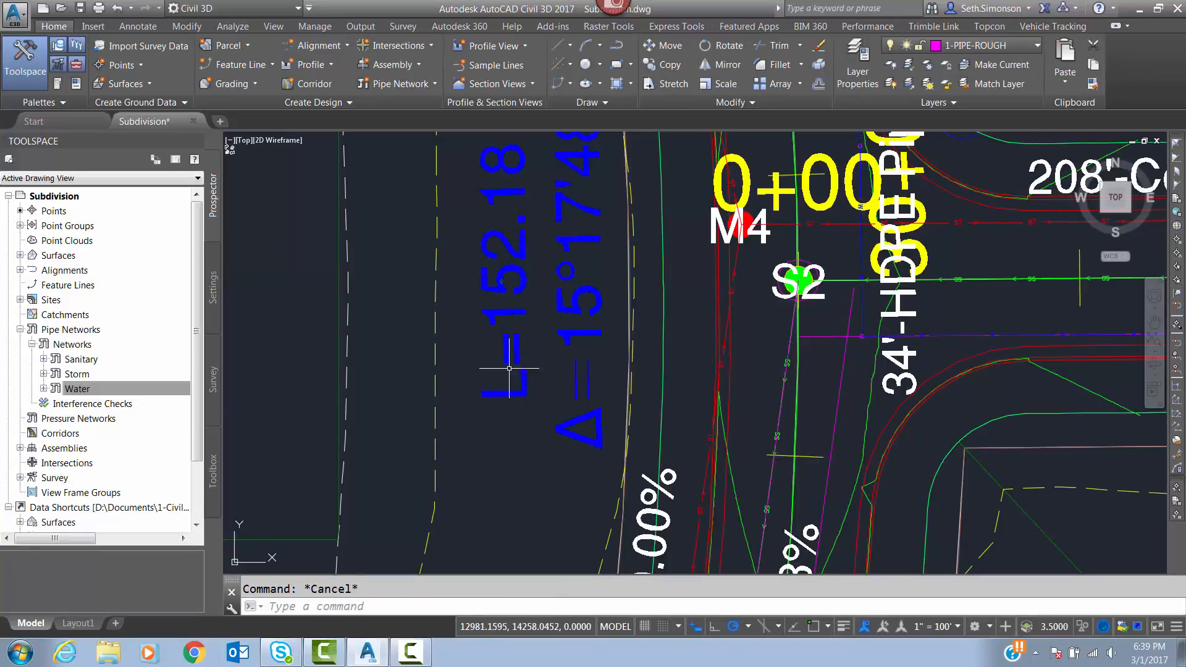
{"action": "right_click", "coordinate": [116, 393]}
{"action": "left_click", "coordinate": [247, 417]}
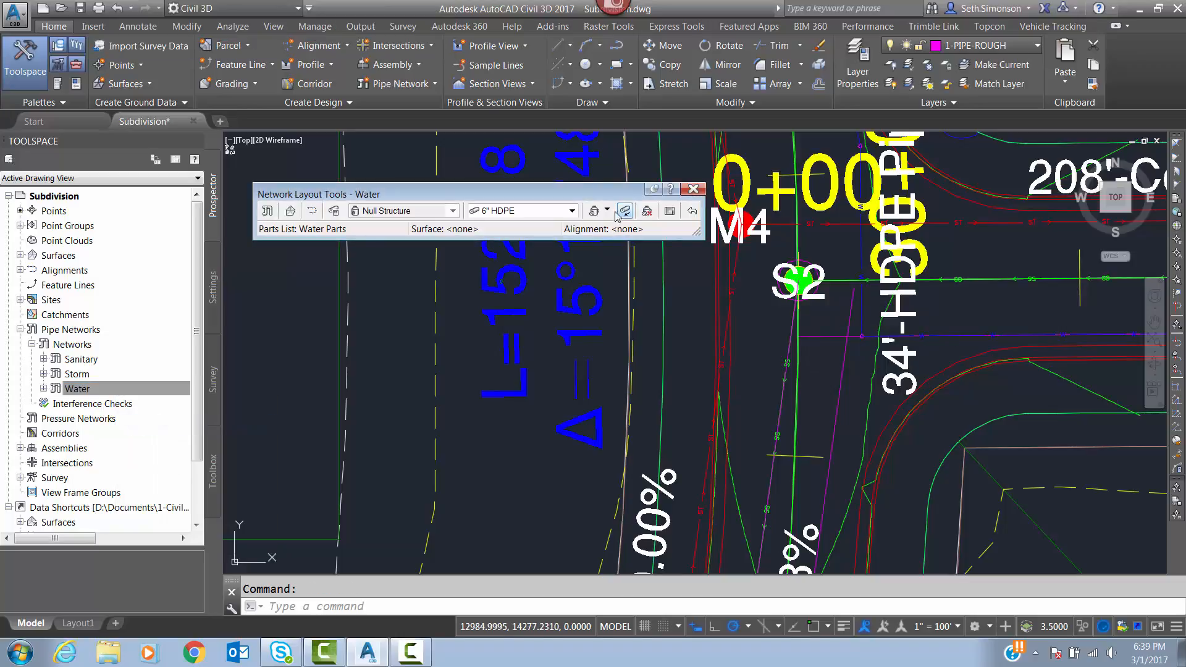
{"action": "left_click", "coordinate": [604, 212]}
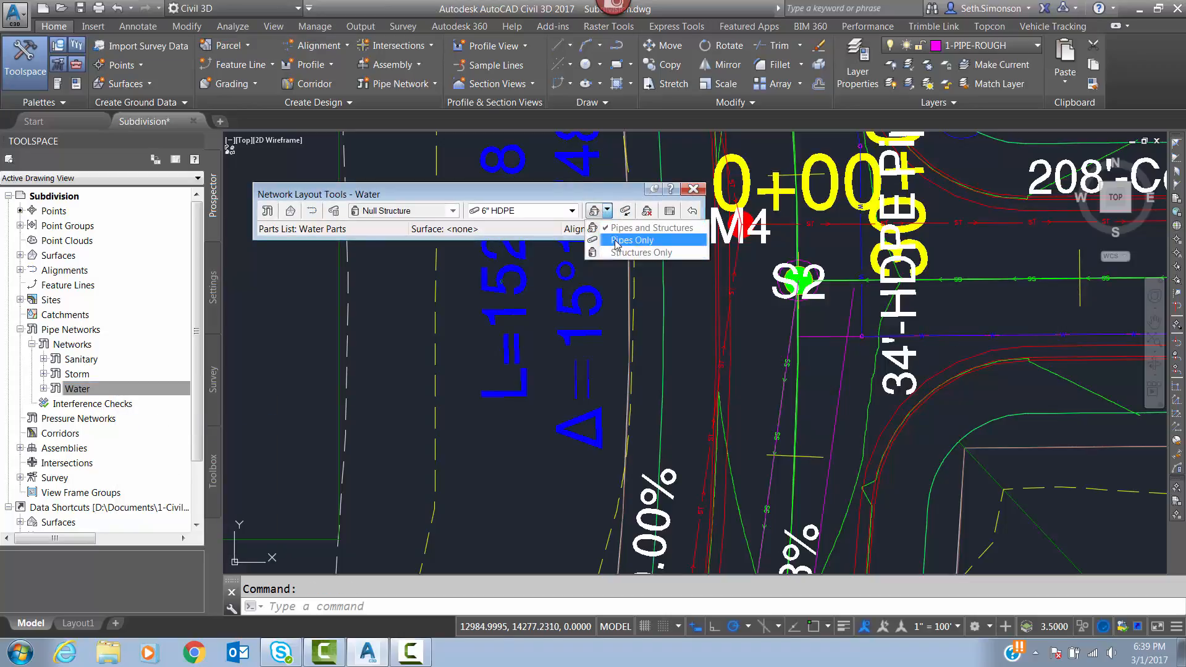
{"action": "left_click", "coordinate": [618, 236]}
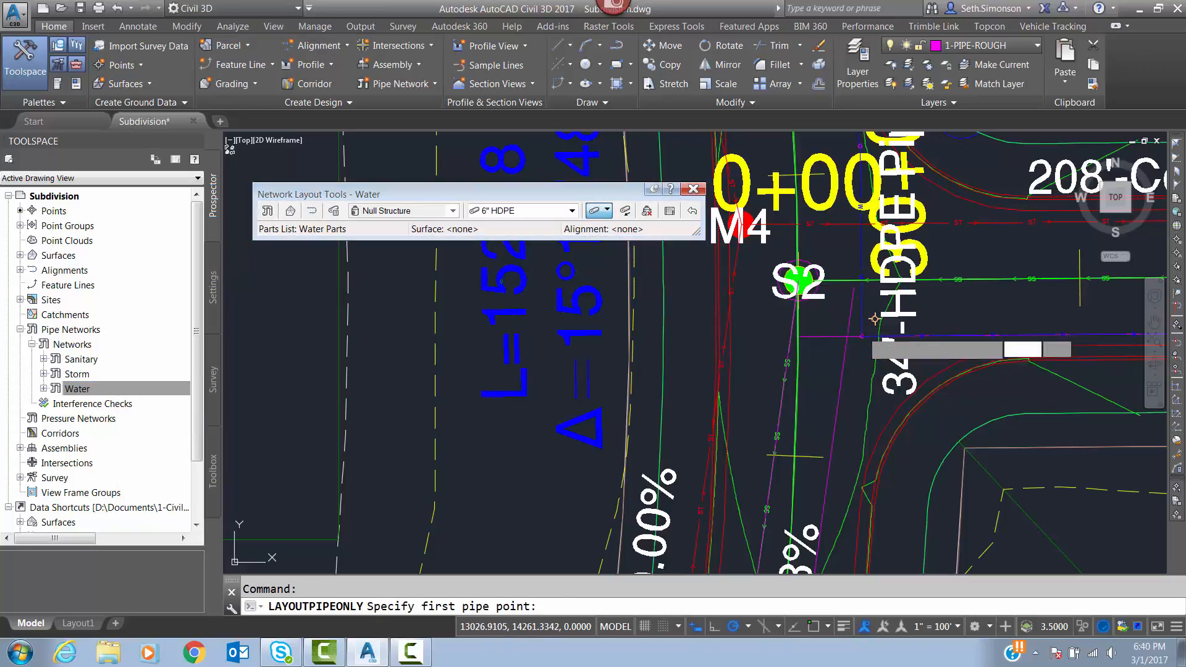
Lay a 6" HDPE pipe about 166 ft long from the cul-de-sac junction near S2 to the offset polyline's endpoint beside S3.
{"action": "left_click", "coordinate": [862, 337]}
{"action": "middle_click_drag", "start_coordinate": [799, 507], "coordinate": [853, 389]}
{"action": "mouse_move", "coordinate": [847, 532]}
{"action": "middle_mouse_down"}
{"action": "mouse_move", "coordinate": [884, 399]}
{"action": "mouse_move", "coordinate": [887, 225]}
{"action": "middle_mouse_up"}
{"action": "middle_click_drag", "start_coordinate": [894, 413], "coordinate": [891, 298]}
{"action": "scroll", "coordinate": [890, 297], "scroll_direction": "down", "scroll_amount": 4}
{"action": "scroll", "coordinate": [872, 468], "scroll_direction": "up", "scroll_amount": 6}
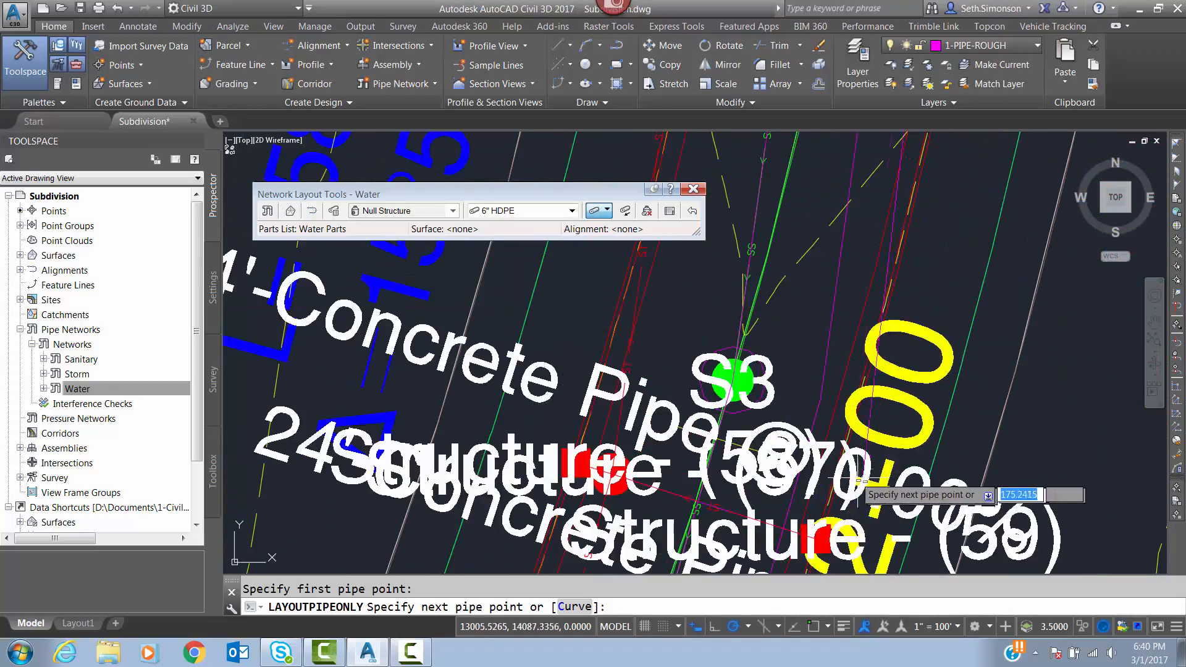
{"action": "right_click", "coordinate": [823, 421], "text": "shift"}
{"action": "left_click", "coordinate": [865, 188]}
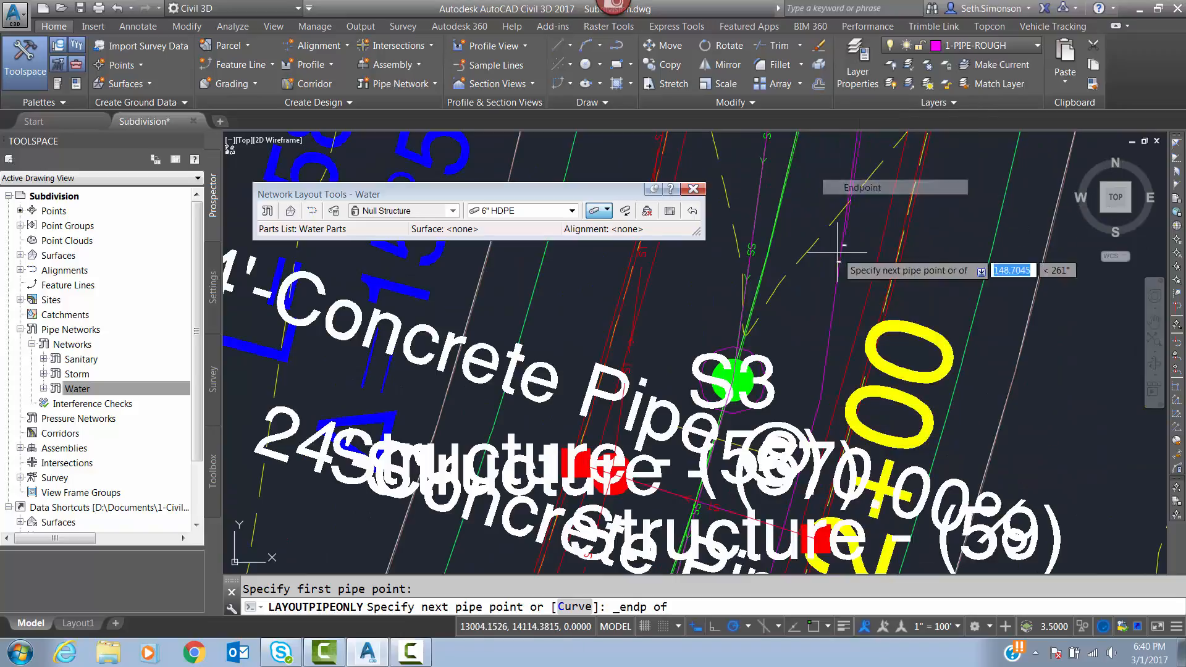
{"action": "left_click", "coordinate": [803, 426]}
Continue with a 6" HDPE pipe about 199 ft long to the offset polyline's endpoint beside S4 and finish the run.
{"action": "scroll", "coordinate": [858, 201], "scroll_direction": "down", "scroll_amount": 3}
{"action": "scroll", "coordinate": [810, 529], "scroll_direction": "down", "scroll_amount": 5}
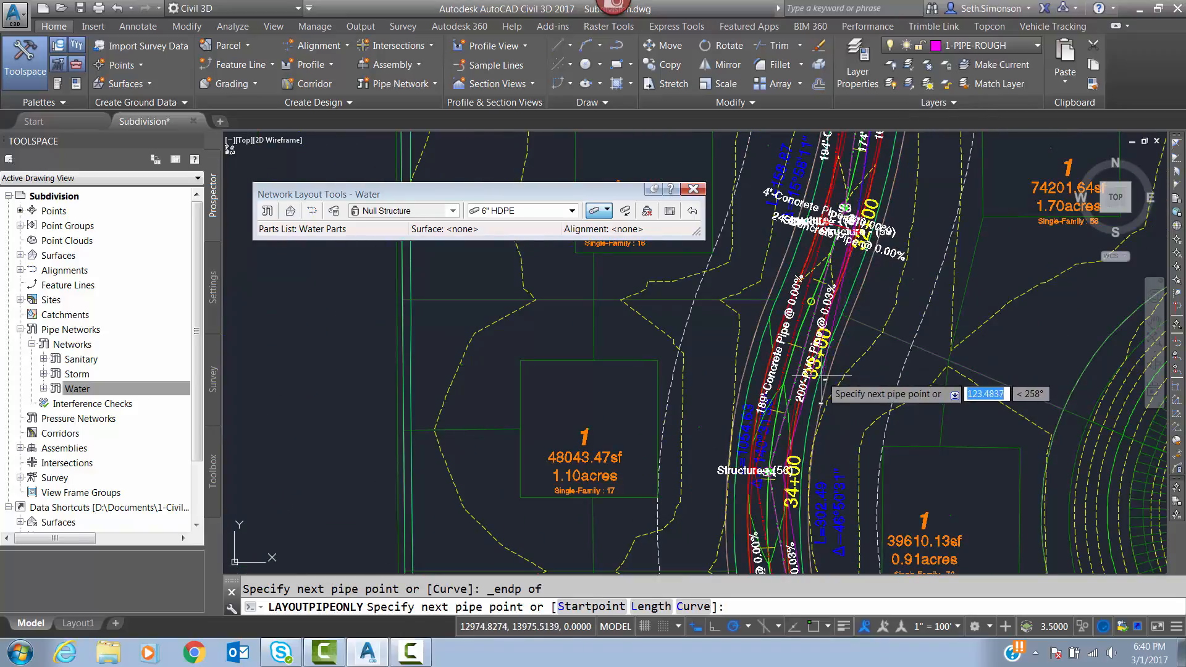
{"action": "scroll", "coordinate": [753, 333], "scroll_direction": "up", "scroll_amount": 5}
{"action": "scroll", "coordinate": [838, 350], "scroll_direction": "up", "scroll_amount": 2}
{"action": "middle_click_drag", "start_coordinate": [817, 400], "coordinate": [915, 142]}
{"action": "right_click", "coordinate": [844, 401], "text": "shift"}
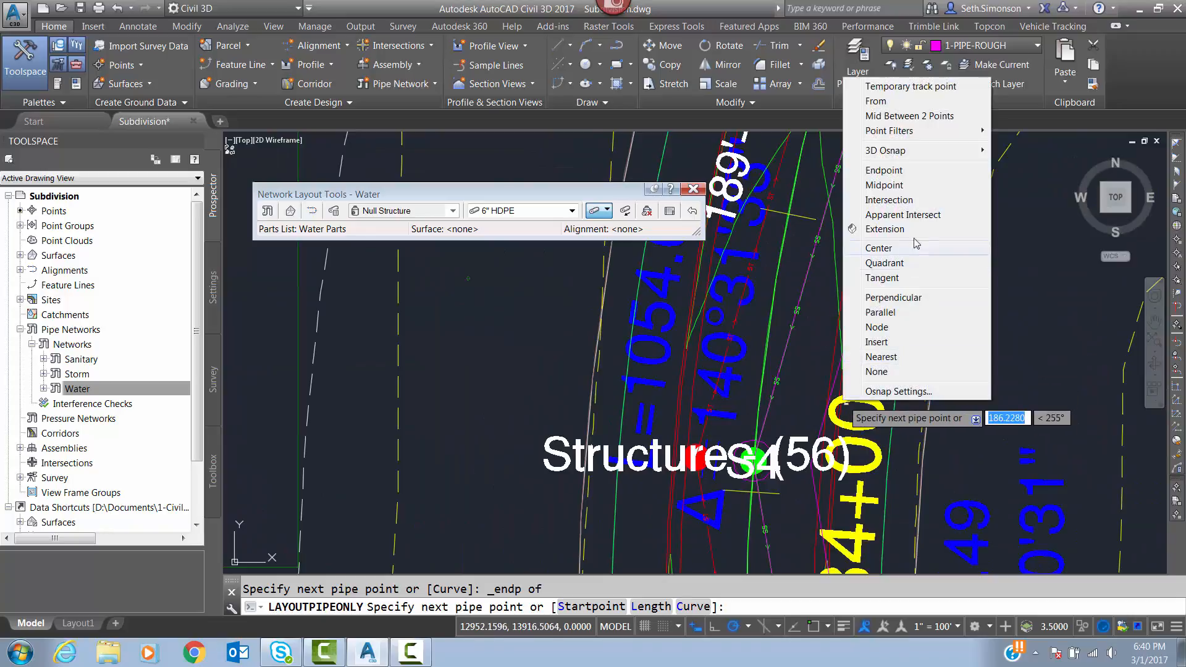
{"action": "left_click", "coordinate": [882, 172]}
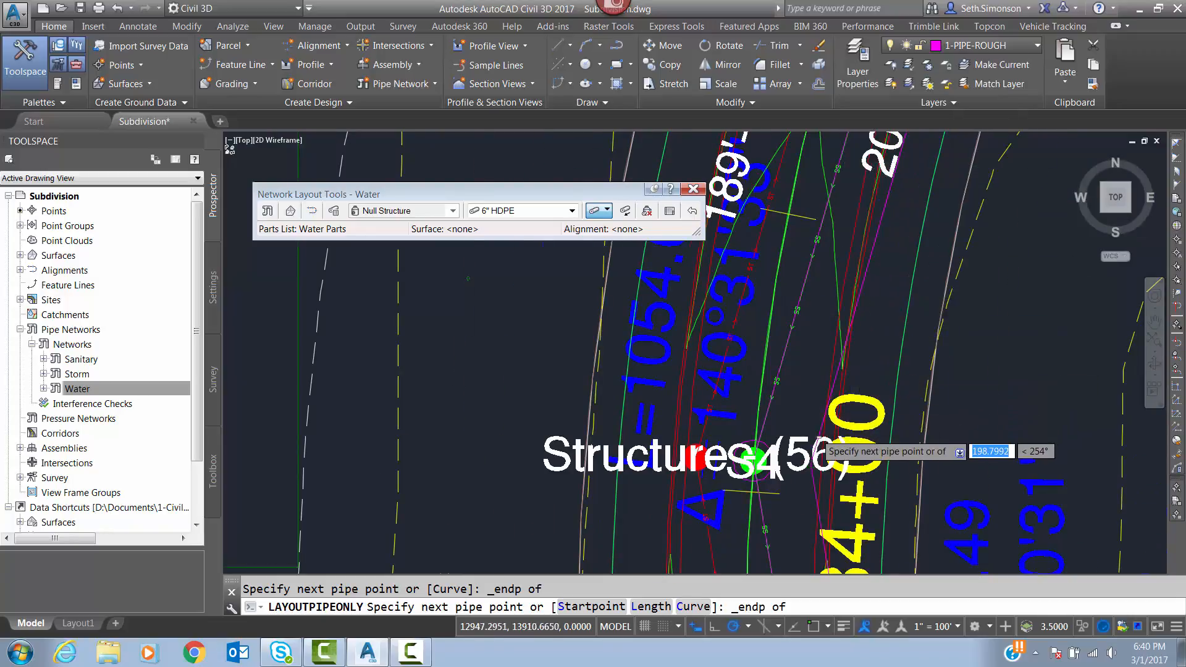
{"action": "scroll", "coordinate": [816, 433], "scroll_direction": "up", "scroll_amount": 2}
{"action": "left_click", "coordinate": [816, 437]}
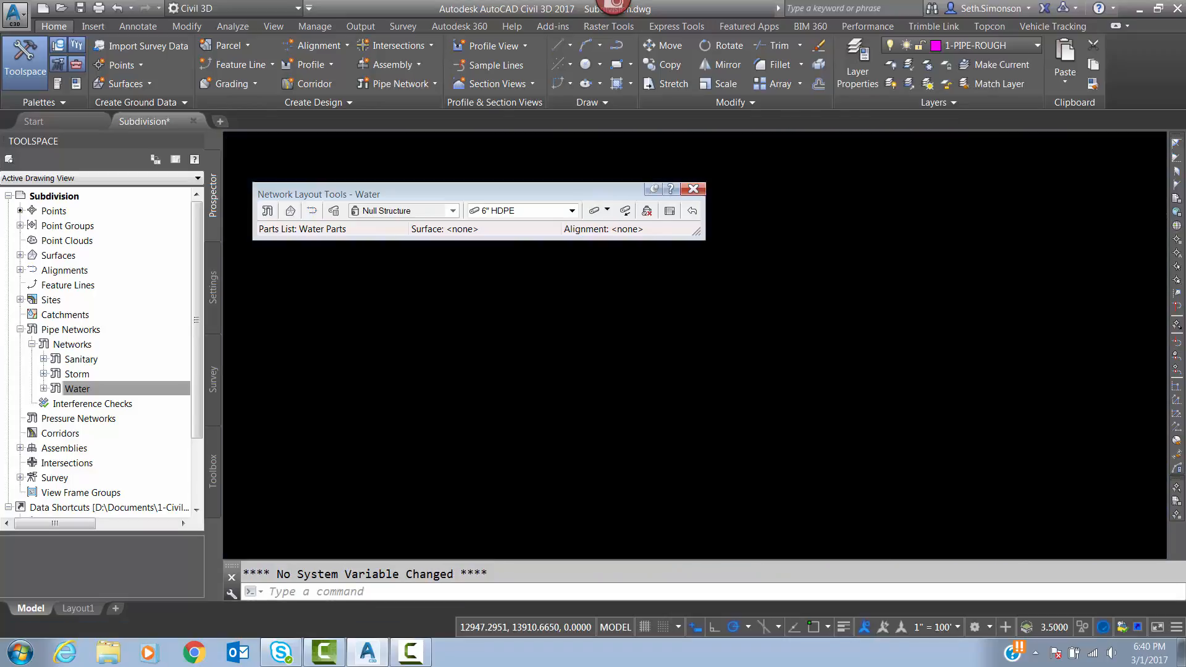
Review the new water pipes from station 34+00 north past S2 and close the network layout tools.
{"action": "scroll", "coordinate": [842, 361], "scroll_direction": "down", "scroll_amount": 4}
{"action": "mouse_move", "coordinate": [905, 226]}
{"action": "middle_mouse_down"}
{"action": "mouse_move", "coordinate": [863, 367]}
{"action": "mouse_move", "coordinate": [890, 355]}
{"action": "middle_mouse_up"}
{"action": "scroll", "coordinate": [889, 355], "scroll_direction": "down", "scroll_amount": 4}
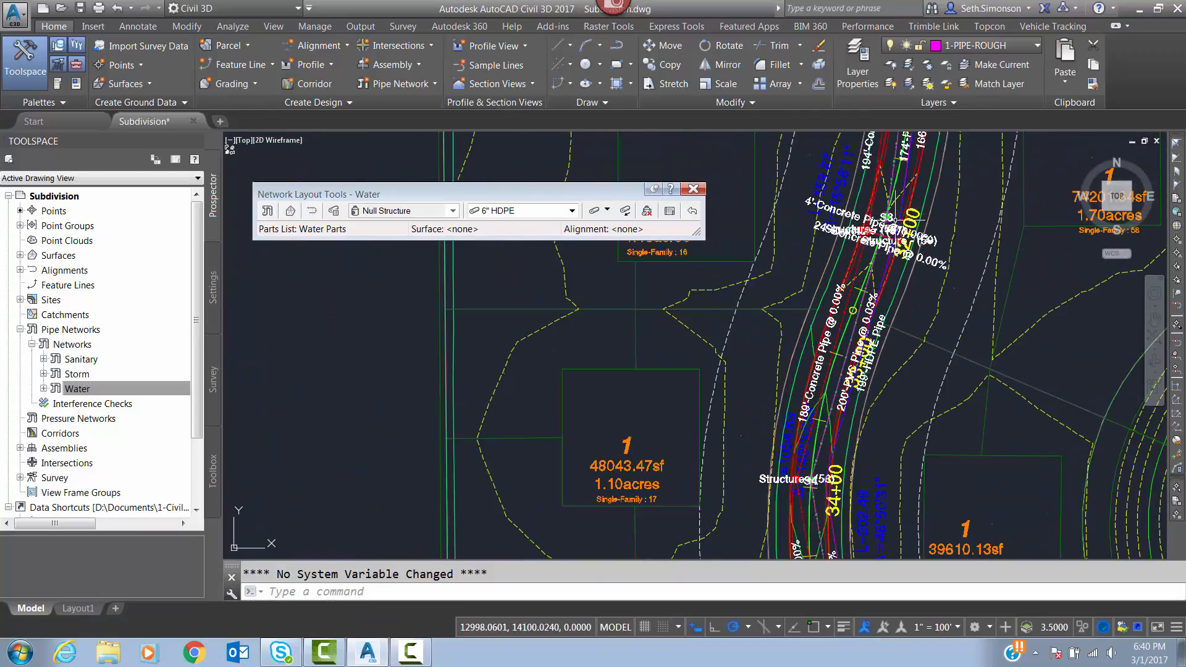
{"action": "middle_click_drag", "start_coordinate": [917, 238], "coordinate": [902, 357]}
{"action": "middle_click_drag", "start_coordinate": [924, 192], "coordinate": [926, 361]}
{"action": "middle_click_drag", "start_coordinate": [926, 217], "coordinate": [918, 376]}
{"action": "scroll", "coordinate": [925, 321], "scroll_direction": "up", "scroll_amount": 4}
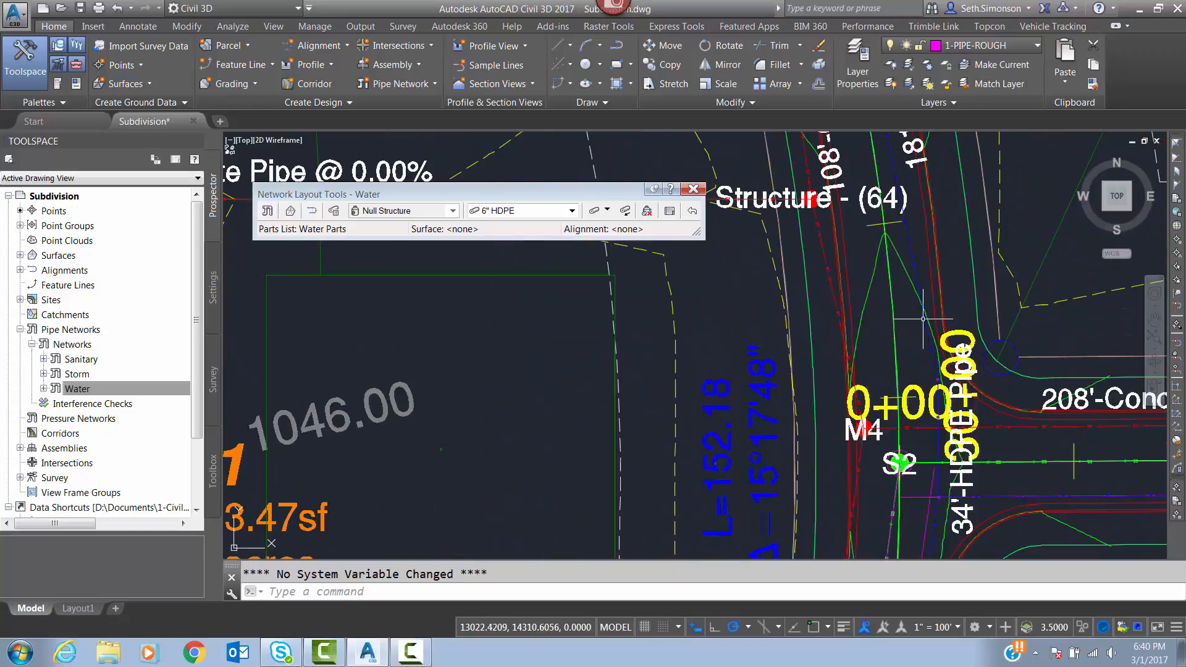
{"action": "middle_click_drag", "start_coordinate": [924, 319], "coordinate": [850, 361]}
{"action": "scroll", "coordinate": [851, 352], "scroll_direction": "down", "scroll_amount": 4}
{"action": "mouse_move", "coordinate": [842, 293]}
{"action": "middle_mouse_down"}
{"action": "mouse_move", "coordinate": [889, 416]}
{"action": "mouse_move", "coordinate": [851, 362]}
{"action": "middle_mouse_up"}
{"action": "left_click", "coordinate": [693, 190]}
Examine the water pipes along the main road from the S2 intersection north to S22.
{"action": "scroll", "coordinate": [888, 444], "scroll_direction": "up", "scroll_amount": 4}
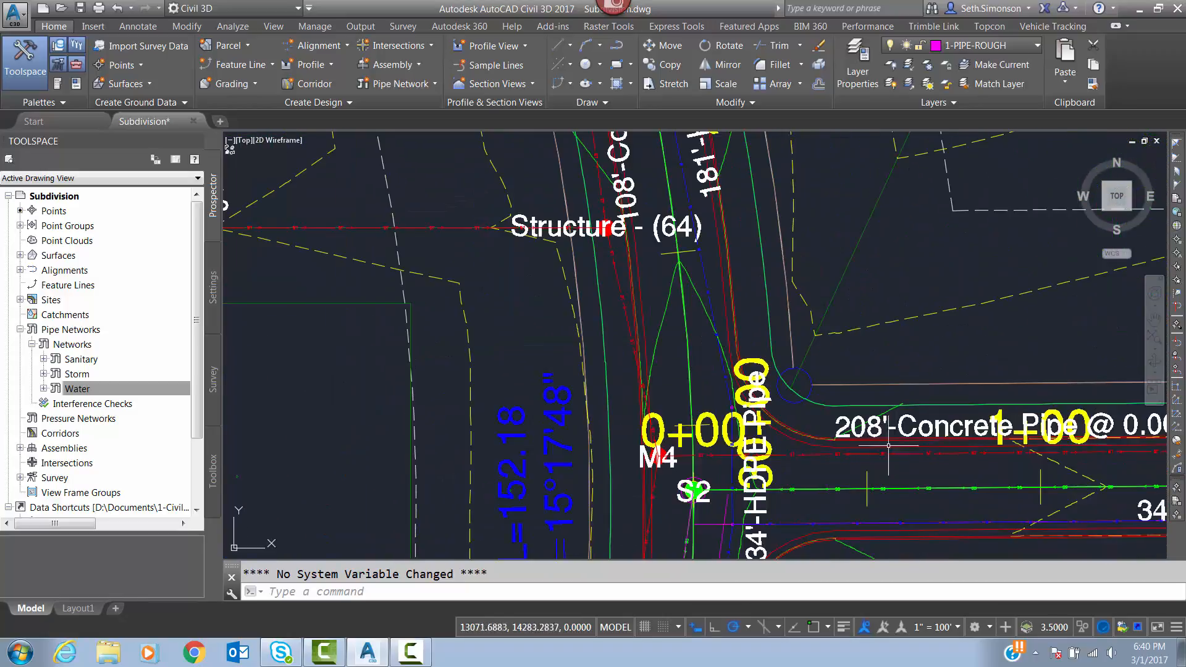
{"action": "mouse_move", "coordinate": [816, 443]}
{"action": "middle_mouse_down"}
{"action": "mouse_move", "coordinate": [839, 336]}
{"action": "mouse_move", "coordinate": [878, 269]}
{"action": "middle_mouse_up"}
{"action": "scroll", "coordinate": [852, 328], "scroll_direction": "up", "scroll_amount": 2}
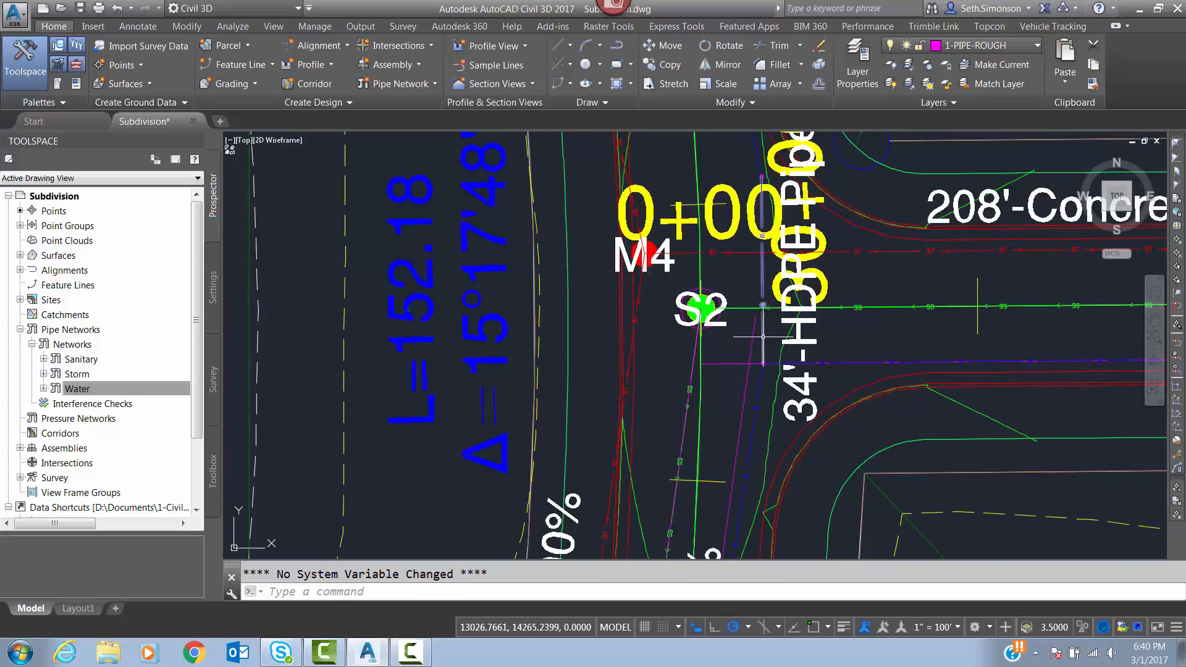
{"action": "middle_click_drag", "start_coordinate": [759, 249], "coordinate": [792, 364]}
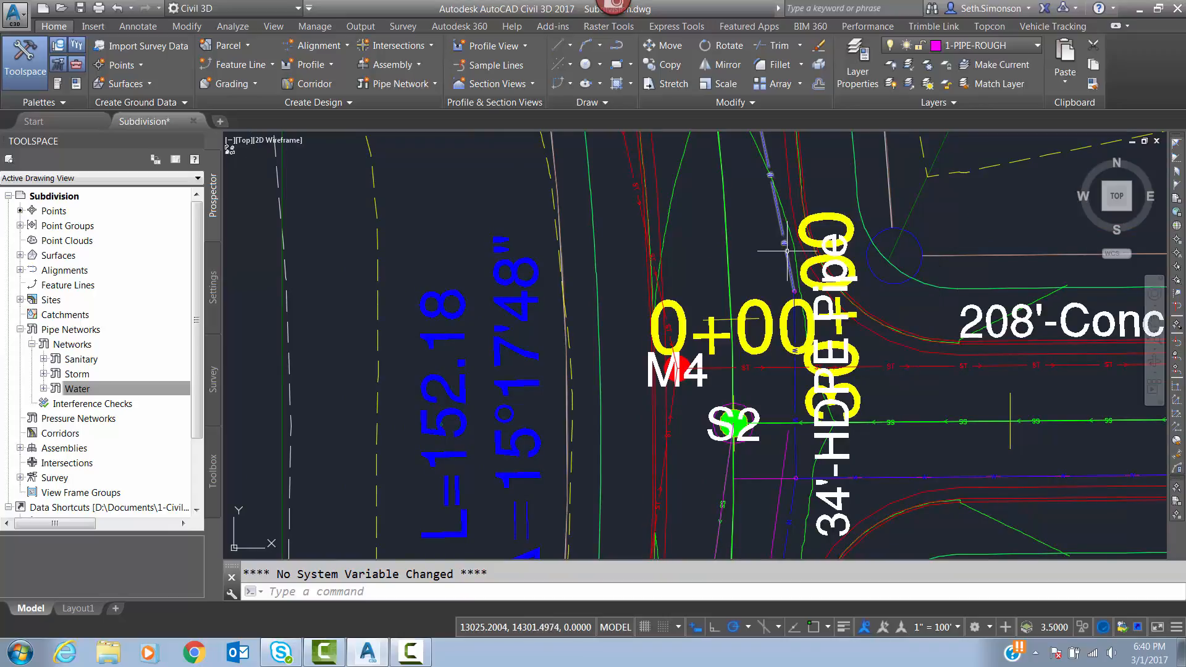
{"action": "middle_click_drag", "start_coordinate": [789, 267], "coordinate": [819, 411]}
{"action": "scroll", "coordinate": [821, 411], "scroll_direction": "down", "scroll_amount": 4}
{"action": "middle_click_drag", "start_coordinate": [767, 187], "coordinate": [817, 431]}
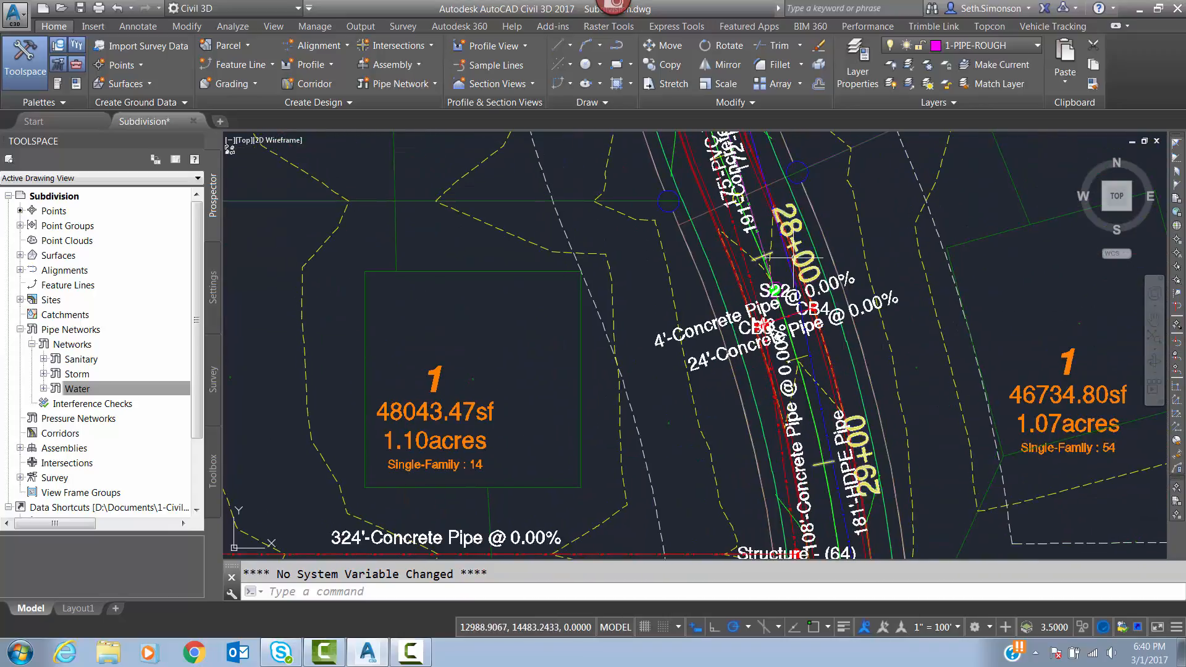
{"action": "scroll", "coordinate": [794, 258], "scroll_direction": "up", "scroll_amount": 4}
{"action": "middle_click_drag", "start_coordinate": [794, 257], "coordinate": [844, 371]}
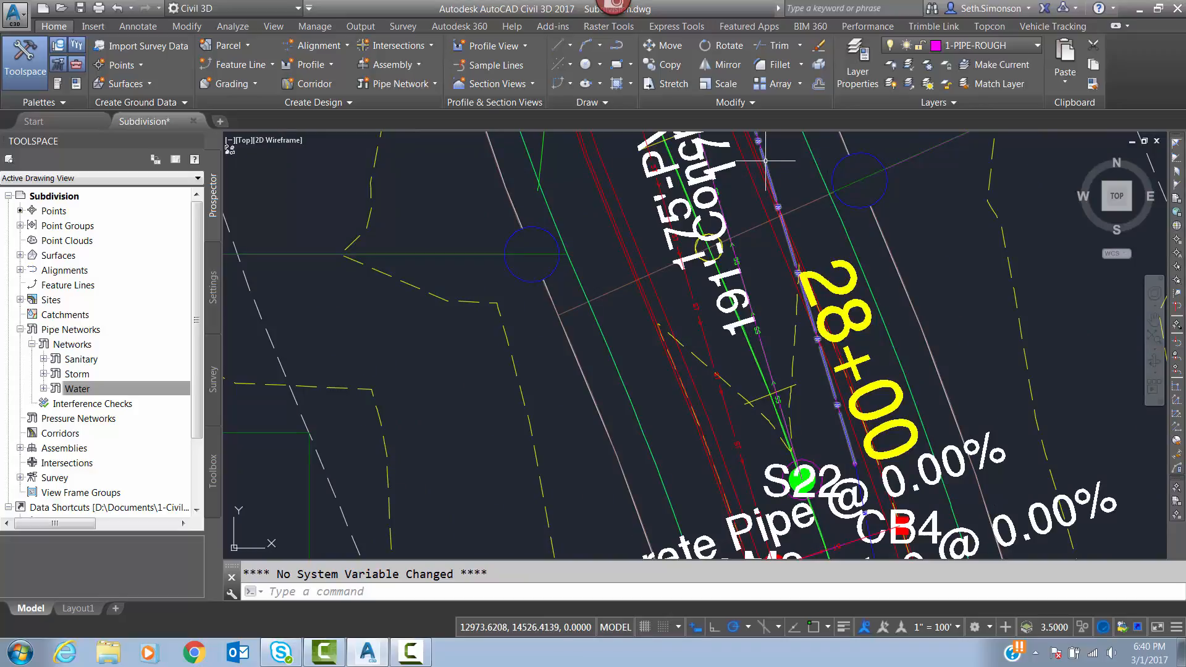
Set the start and end invert elevations of the water pipe running north from S22 to 1032' in its pipe properties.
{"action": "left_click", "coordinate": [780, 240]}
{"action": "scroll", "coordinate": [776, 320], "scroll_direction": "down", "scroll_amount": 4}
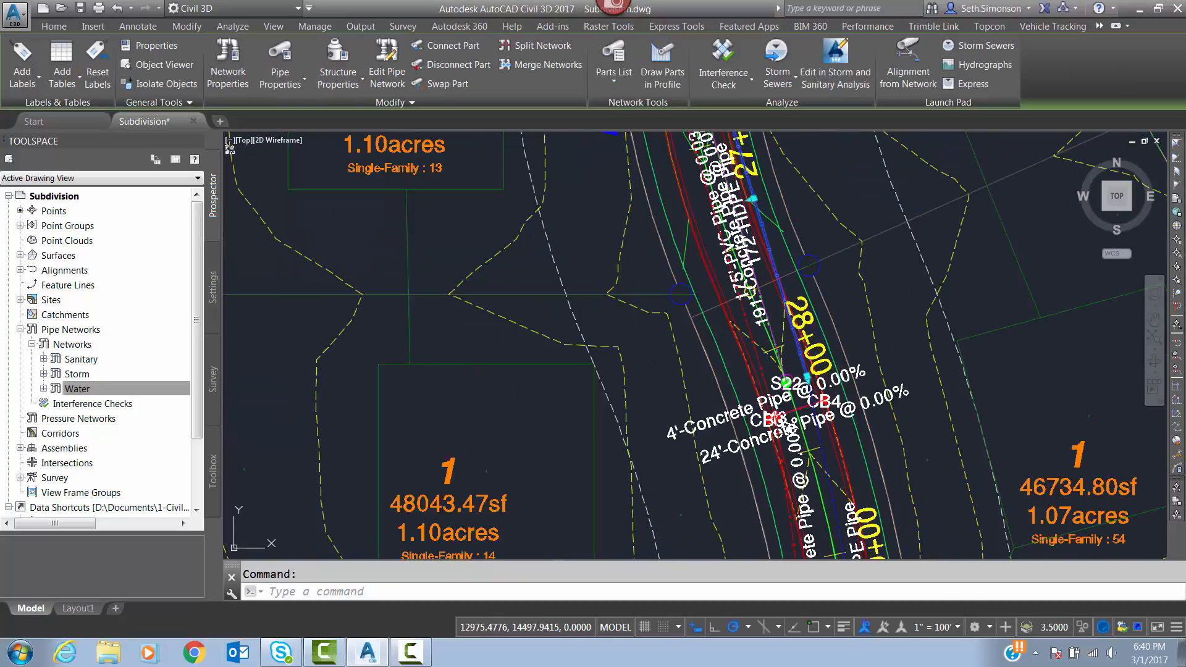
{"action": "middle_click_drag", "start_coordinate": [780, 272], "coordinate": [805, 351]}
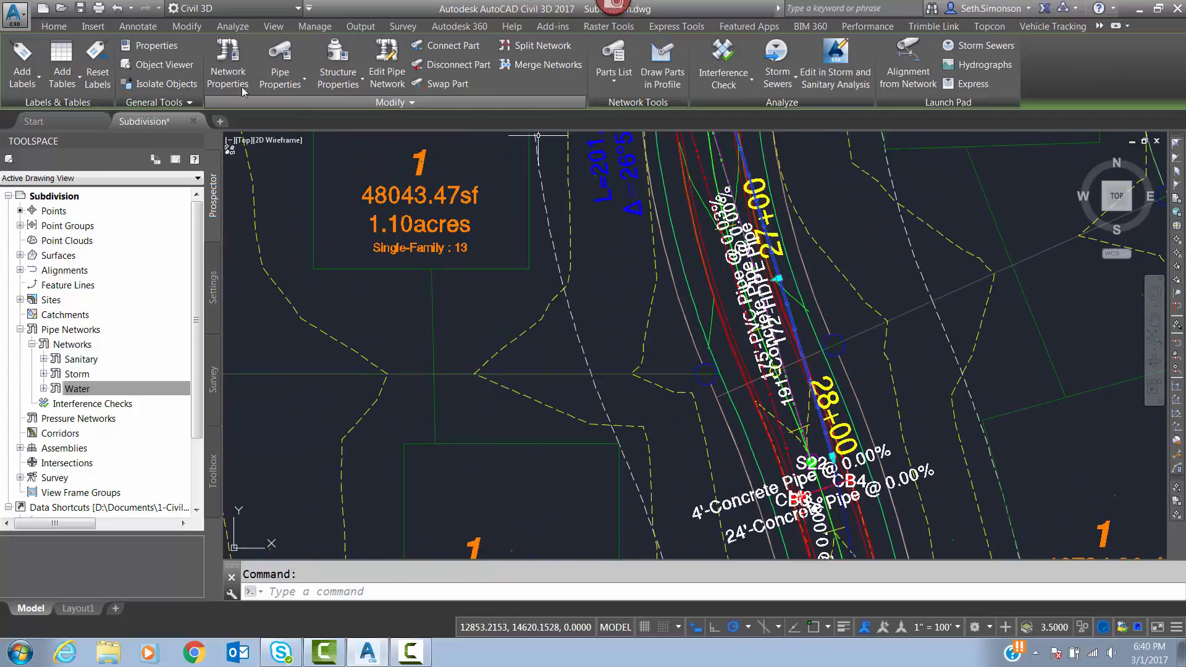
{"action": "left_click", "coordinate": [286, 79]}
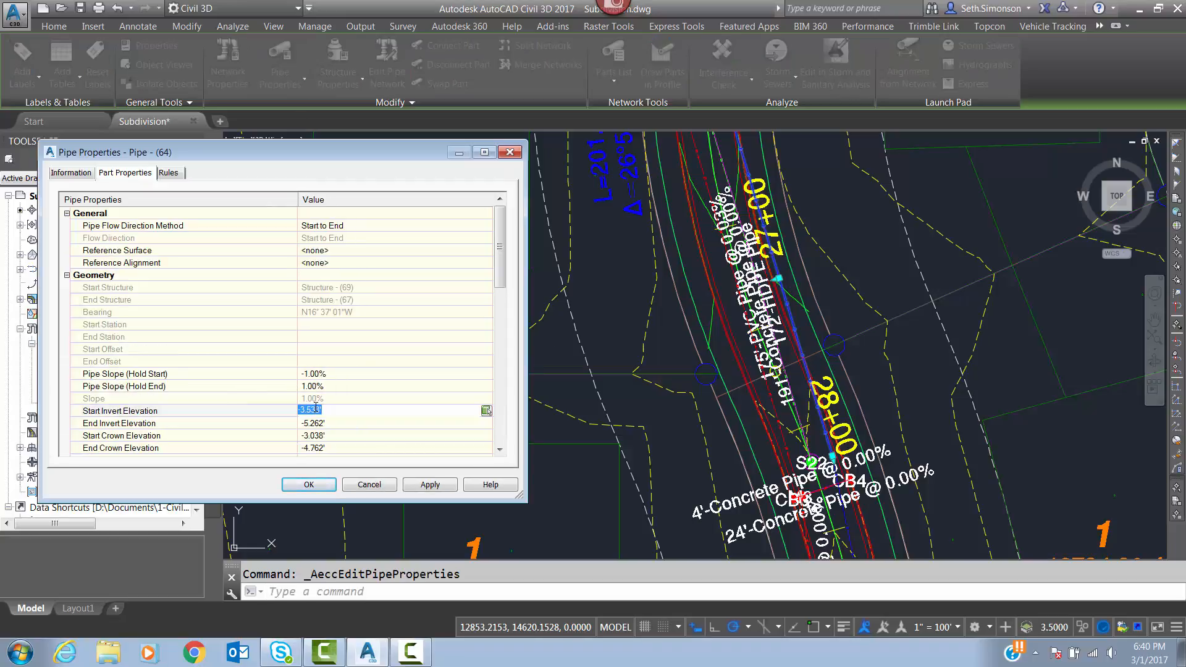
{"action": "key", "text": "Return"}
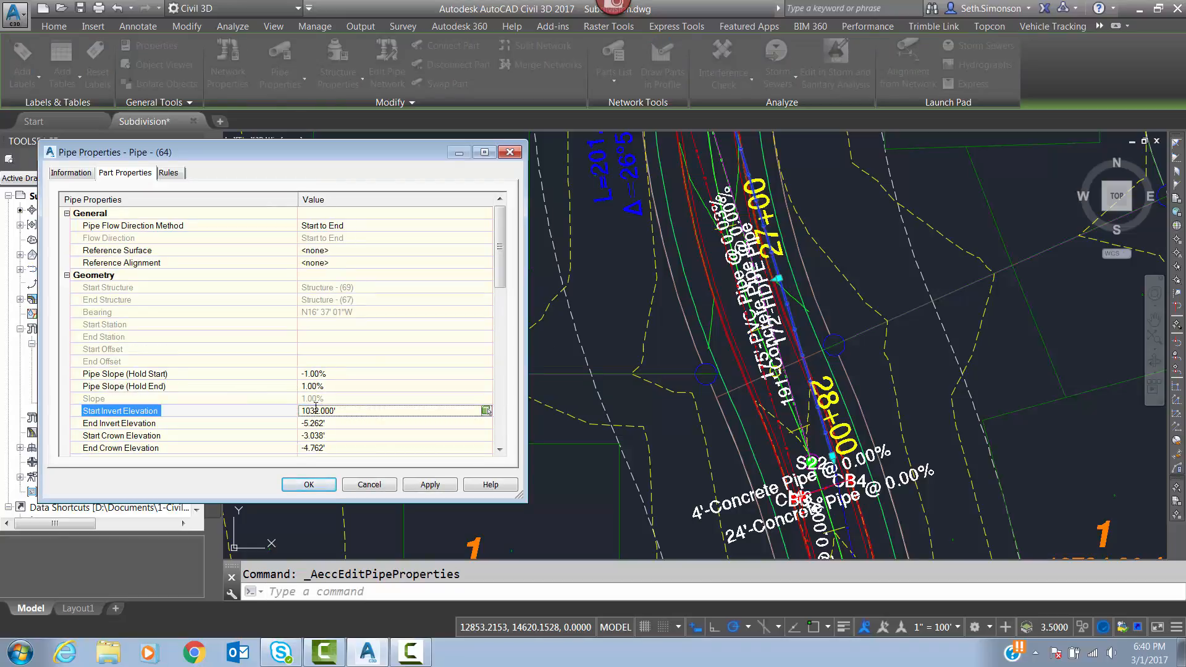
{"action": "left_click", "coordinate": [319, 423]}
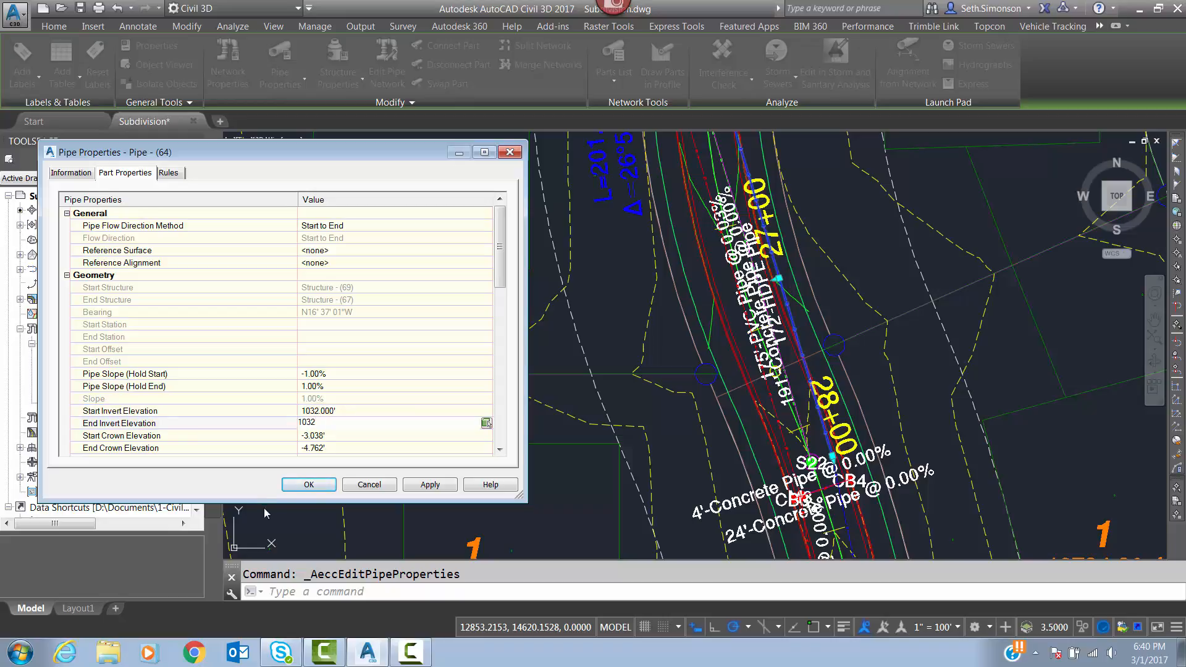
{"action": "left_click", "coordinate": [295, 486]}
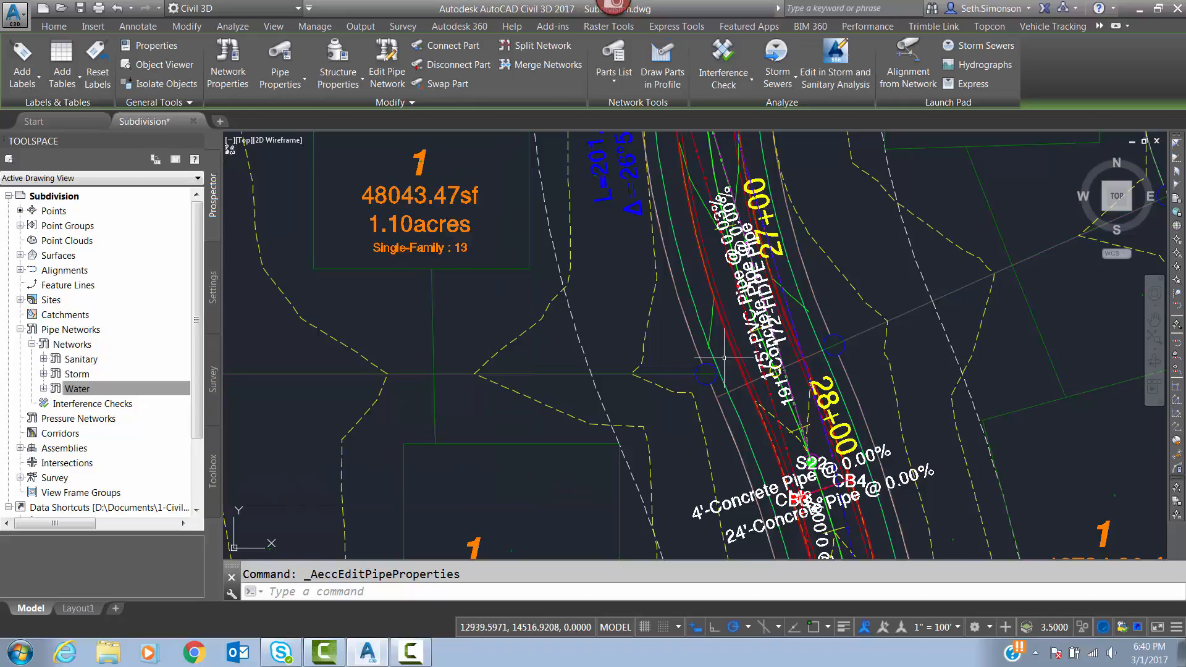
{"action": "scroll", "coordinate": [784, 260], "scroll_direction": "down", "scroll_amount": 2}
{"action": "key", "text": "Escape"}
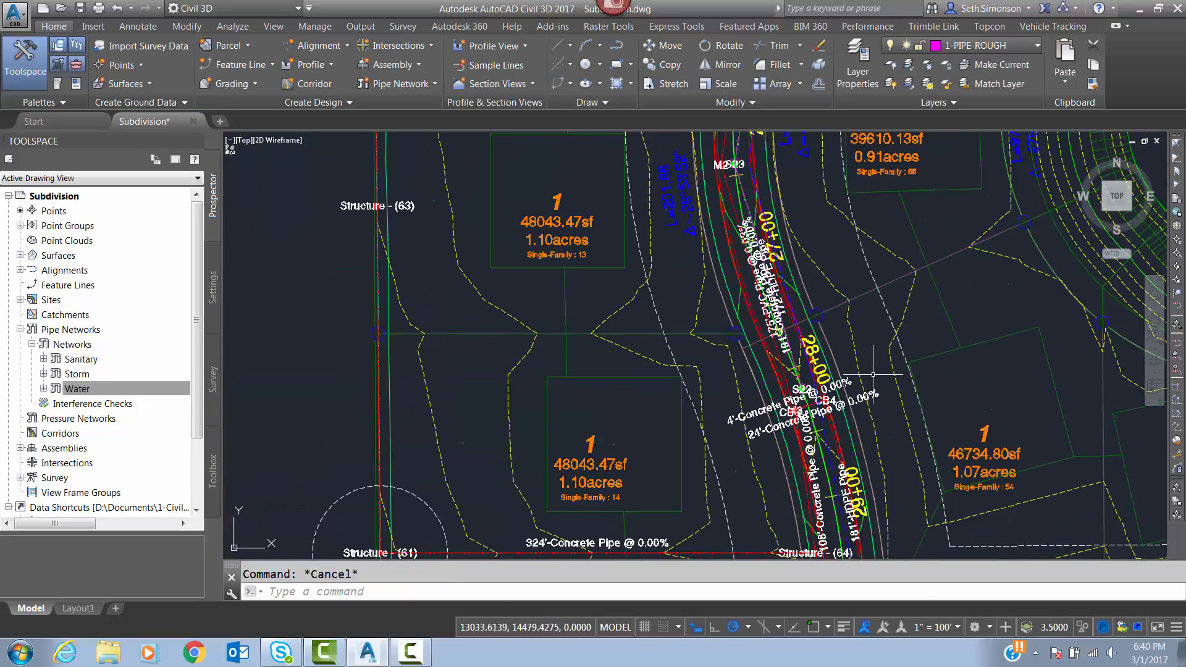
Set both invert elevations of the water pipe running south from S22 to 1032' in its object properties.
{"action": "scroll", "coordinate": [829, 412], "scroll_direction": "up", "scroll_amount": 2}
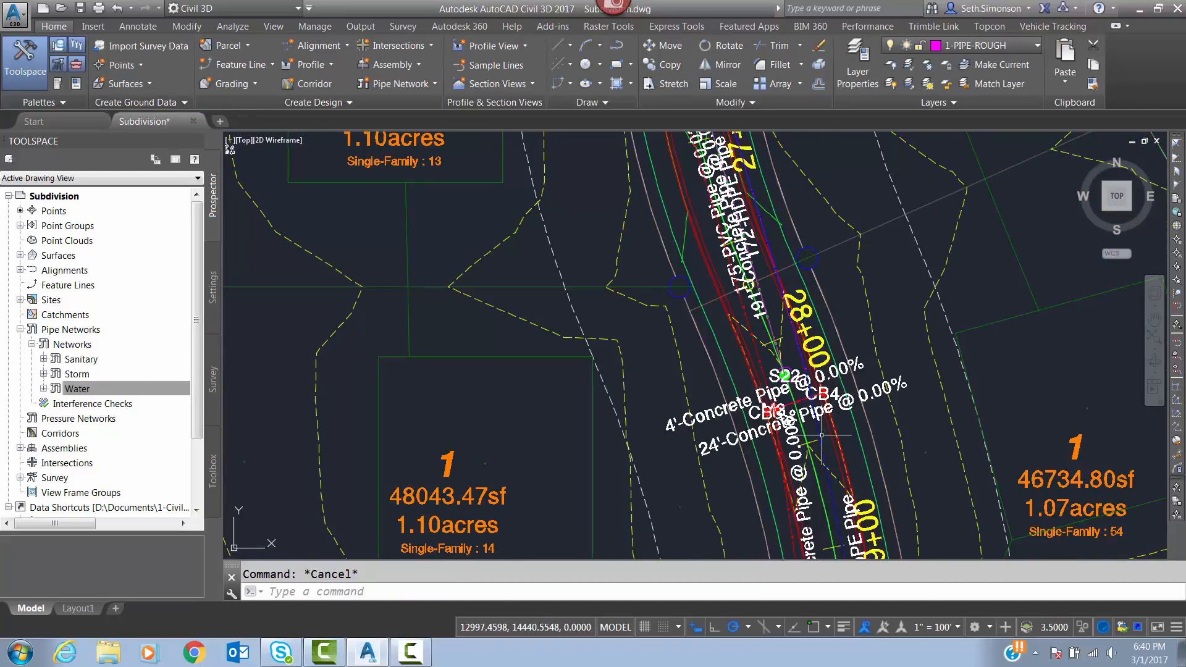
{"action": "left_click", "coordinate": [821, 428]}
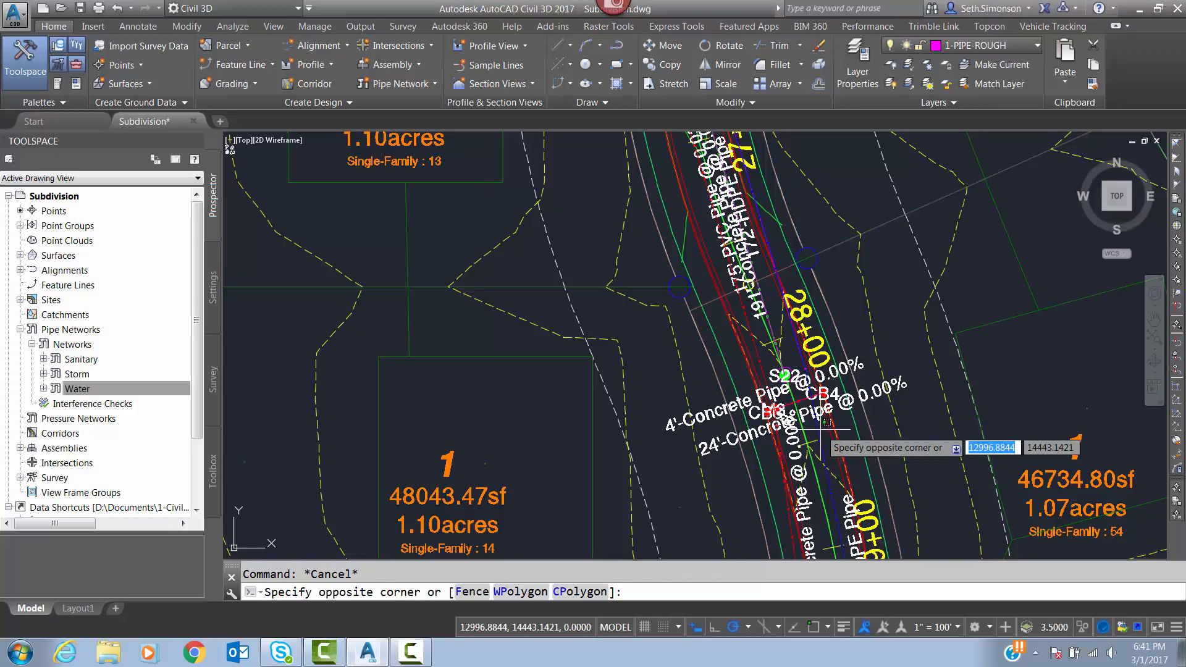
{"action": "key", "text": "Escape"}
{"action": "left_click", "coordinate": [819, 426]}
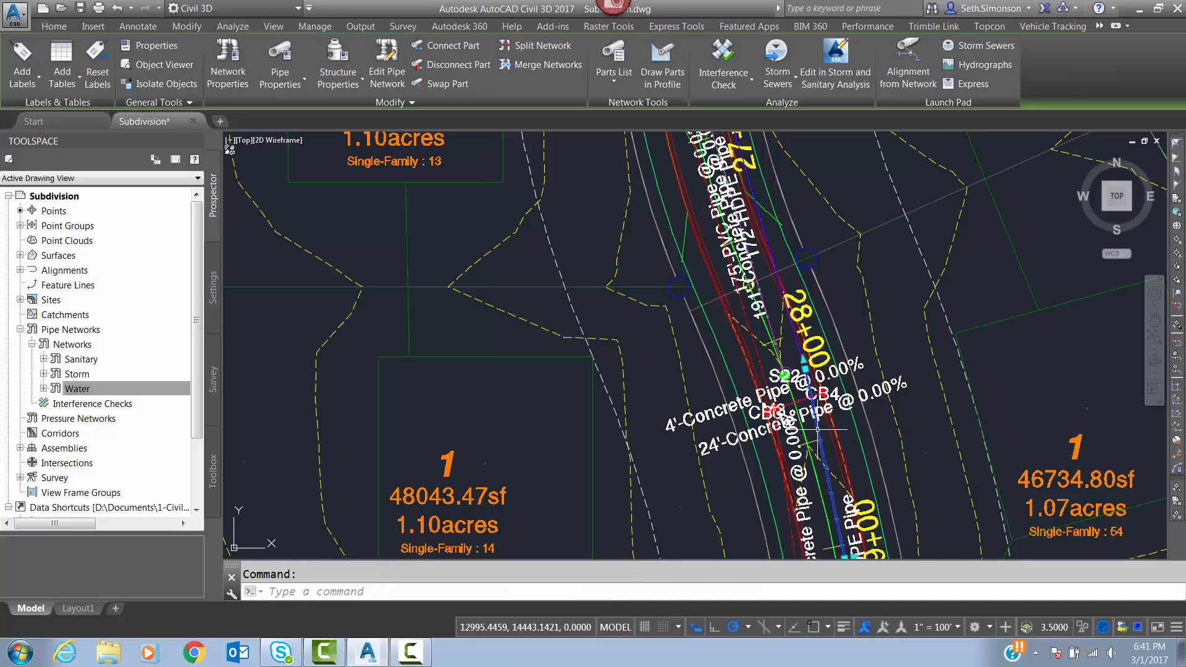
{"action": "right_click", "coordinate": [882, 358]}
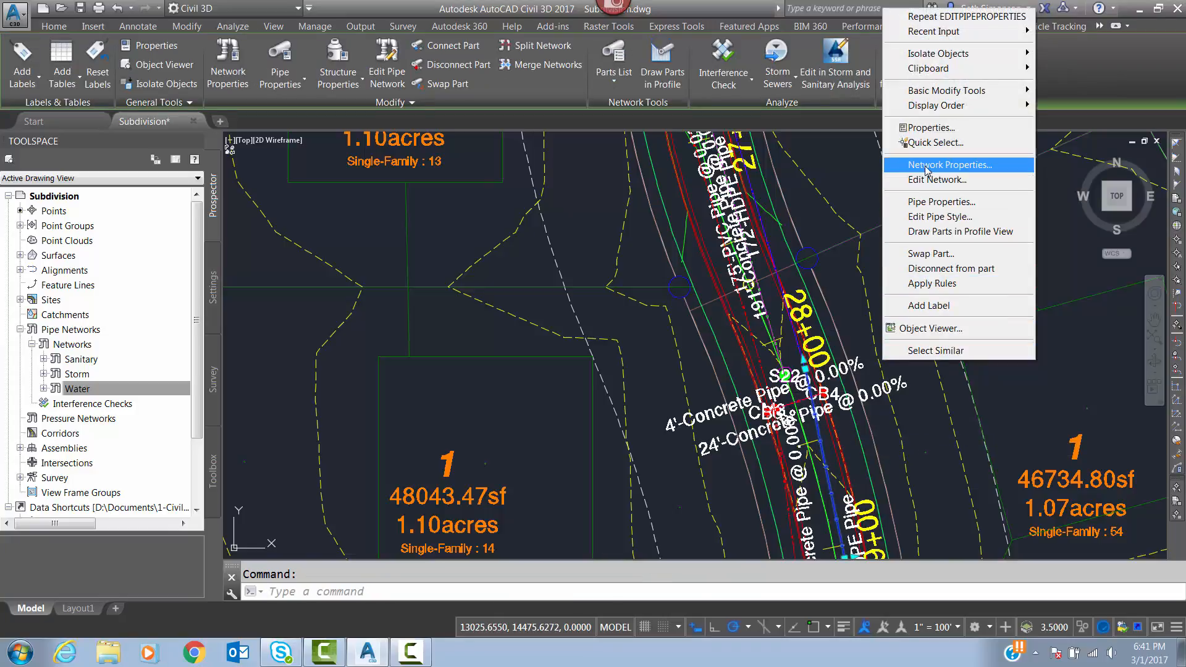
{"action": "left_click", "coordinate": [932, 128]}
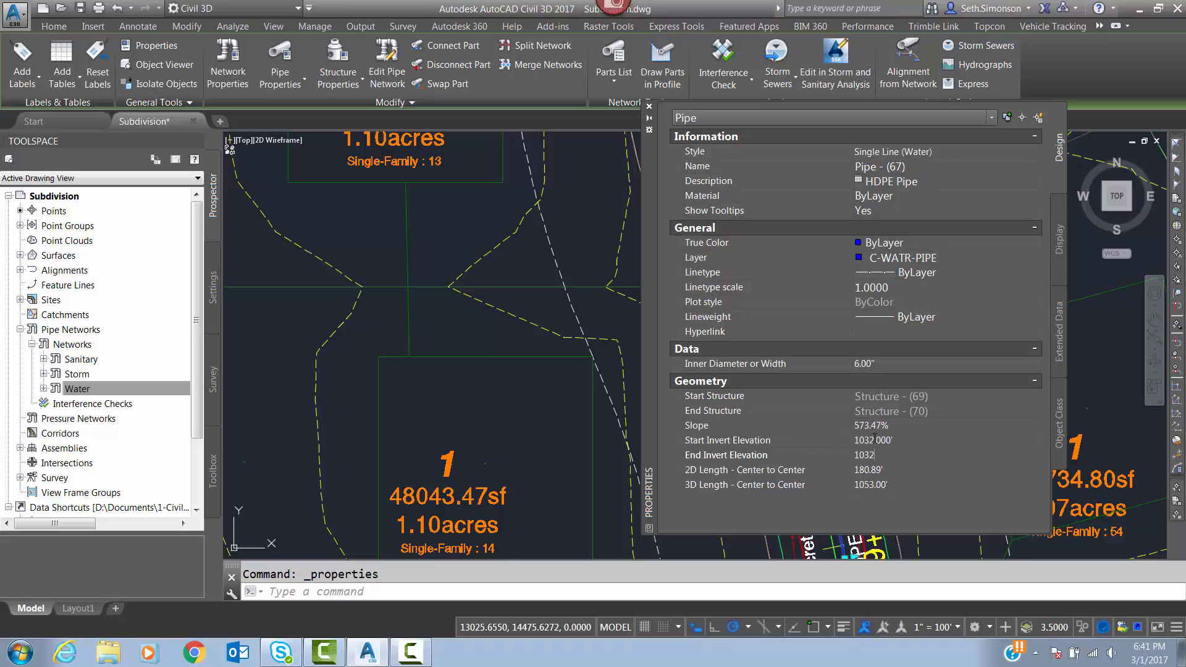
{"action": "middle_click_drag", "start_coordinate": [552, 421], "coordinate": [376, 396]}
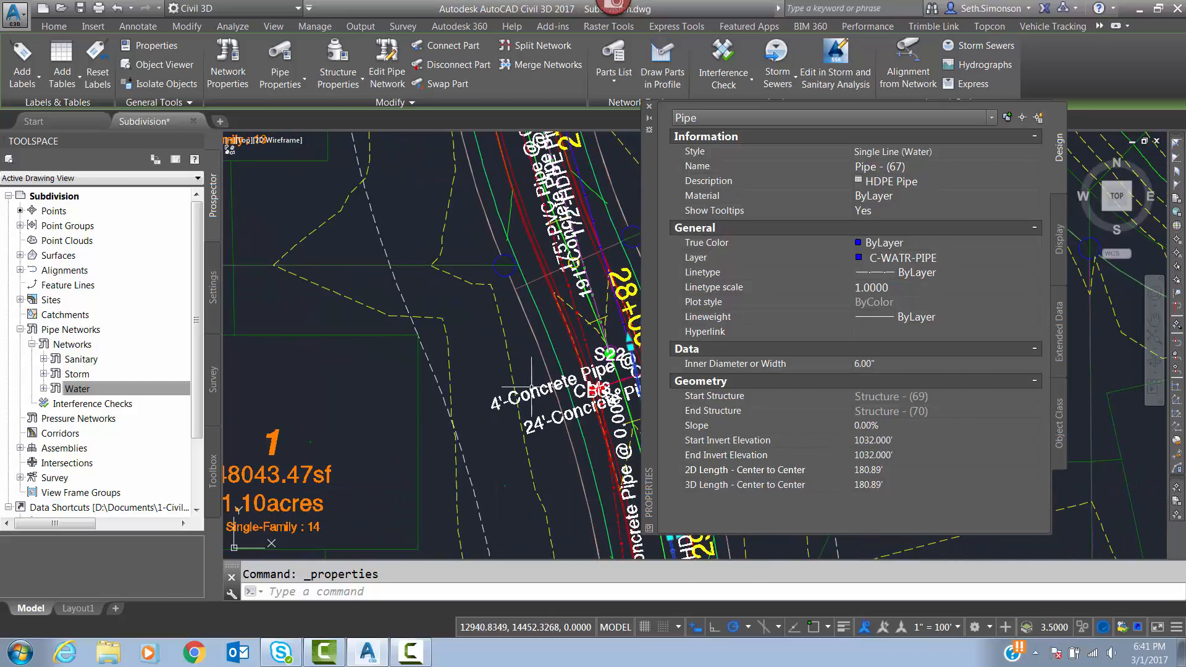
{"action": "middle_click_drag", "start_coordinate": [573, 379], "coordinate": [409, 344]}
{"action": "key", "text": "Escape"}
Set the start and end invert elevations of the short 34' HDPE water pipe beside S2 to 1032'.
{"action": "middle_click_drag", "start_coordinate": [498, 419], "coordinate": [346, 185]}
{"action": "scroll", "coordinate": [346, 185], "scroll_direction": "down", "scroll_amount": 2}
{"action": "mouse_move", "coordinate": [581, 410]}
{"action": "middle_mouse_down"}
{"action": "mouse_move", "coordinate": [504, 314]}
{"action": "mouse_move", "coordinate": [513, 272]}
{"action": "middle_mouse_up"}
{"action": "scroll", "coordinate": [519, 267], "scroll_direction": "up", "scroll_amount": 4}
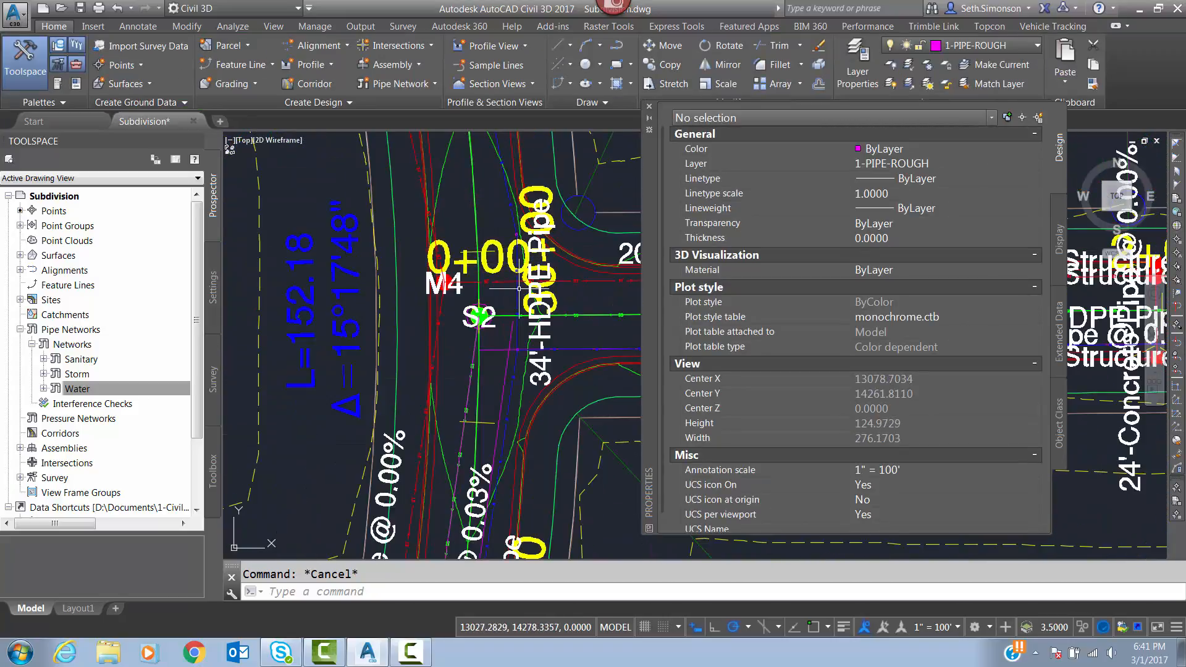
{"action": "left_click", "coordinate": [518, 289]}
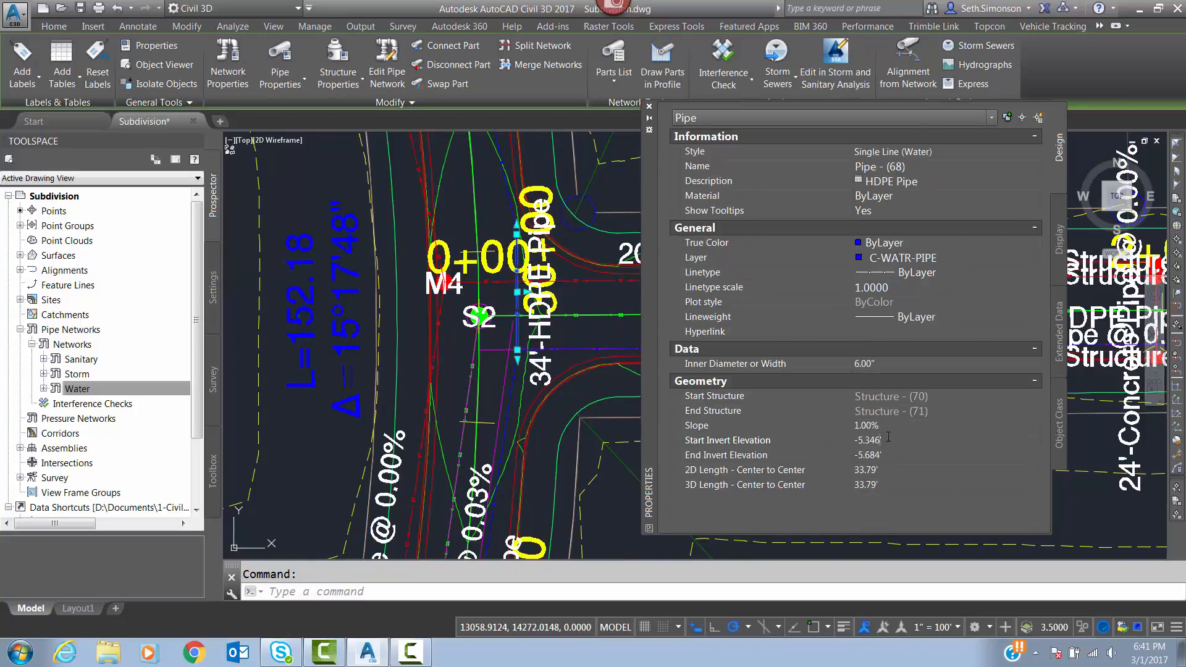
{"action": "type", "text": "1032"}
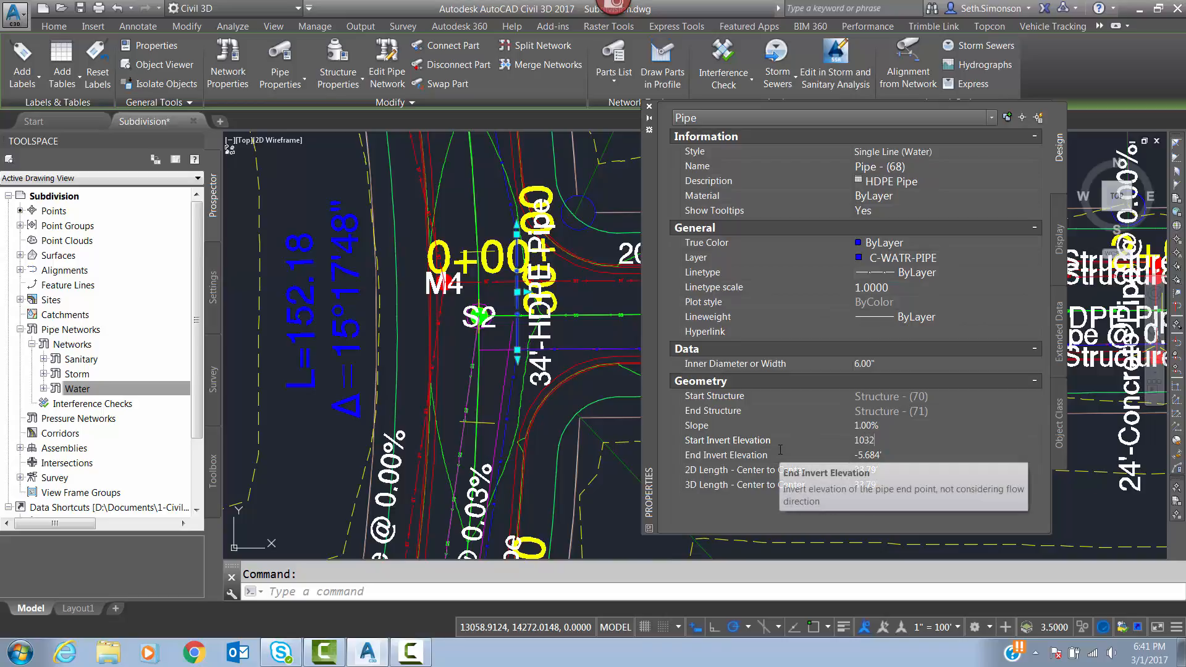
{"action": "key", "text": "Tab"}
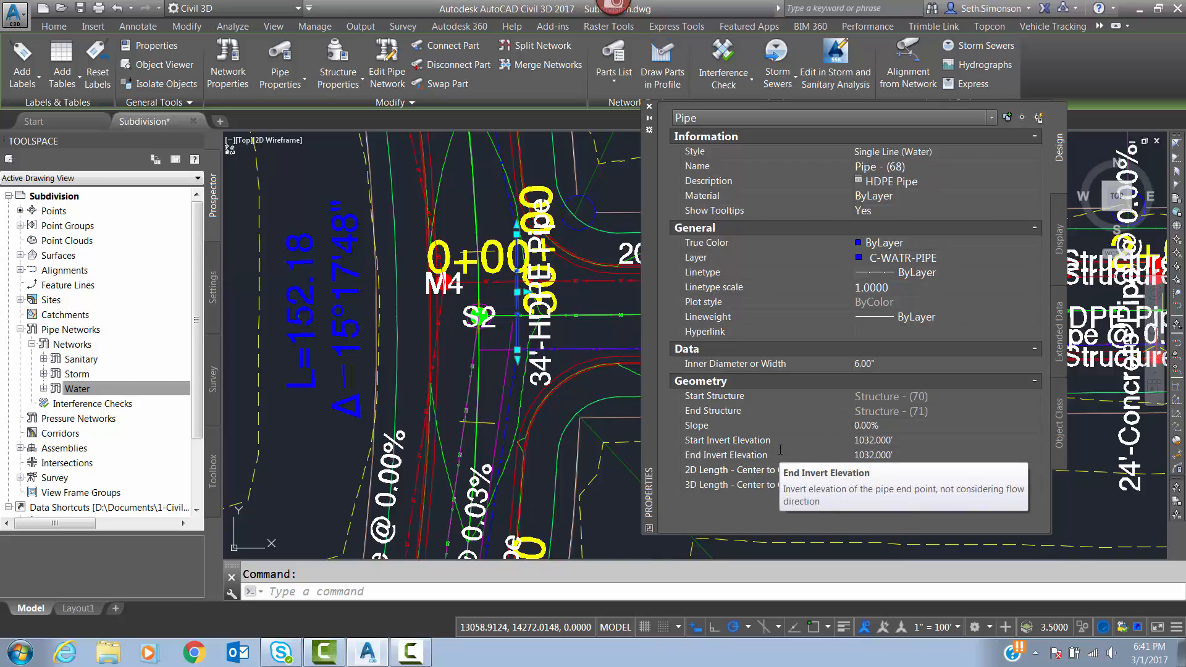
{"action": "left_click", "coordinate": [592, 398]}
{"action": "key", "text": "Escape"}
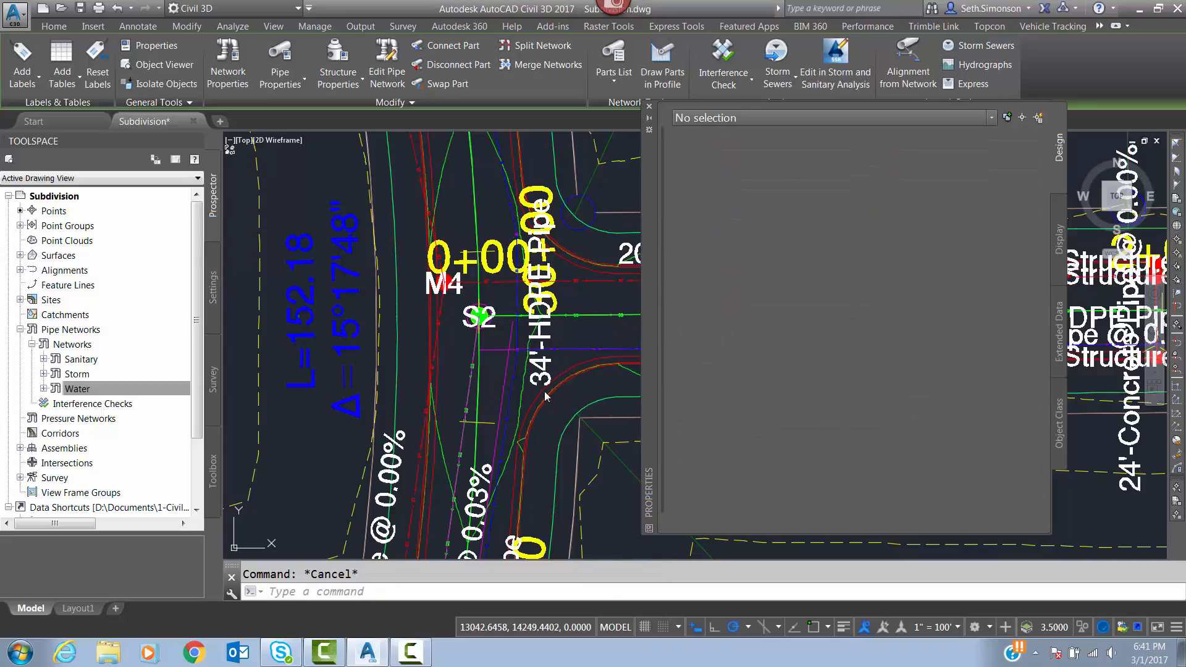
Set both invert elevations of the water pipe running south from the S2 intersection to 1032' and close the object properties.
{"action": "left_click", "coordinate": [513, 375]}
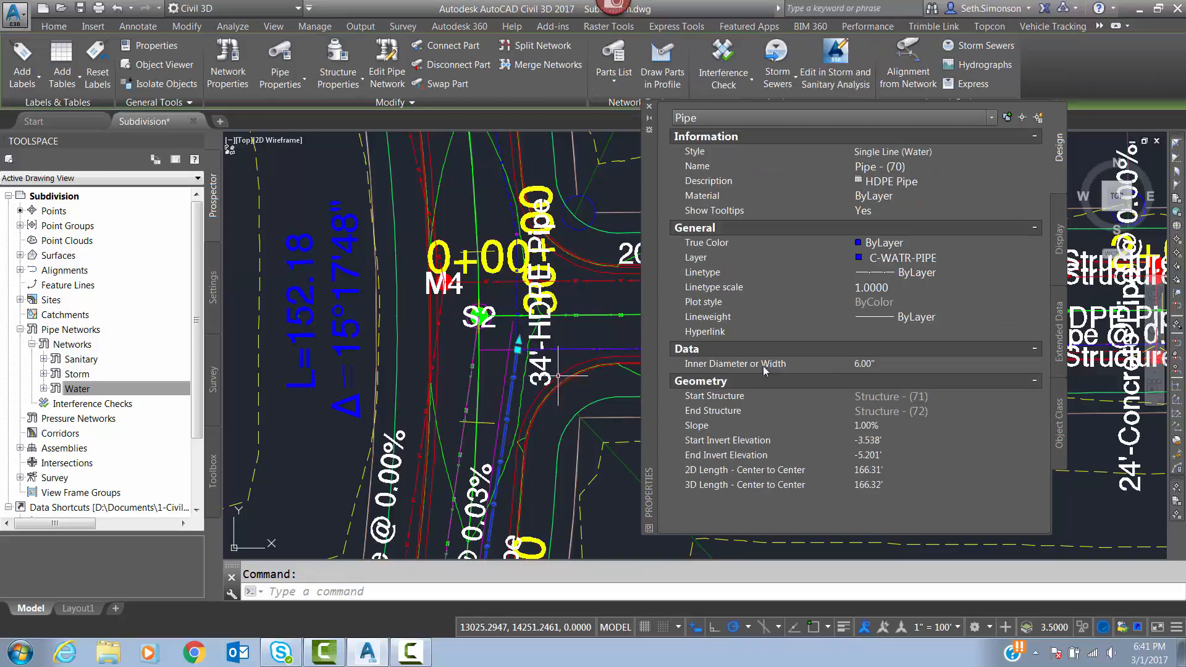
{"action": "double_click", "coordinate": [883, 441]}
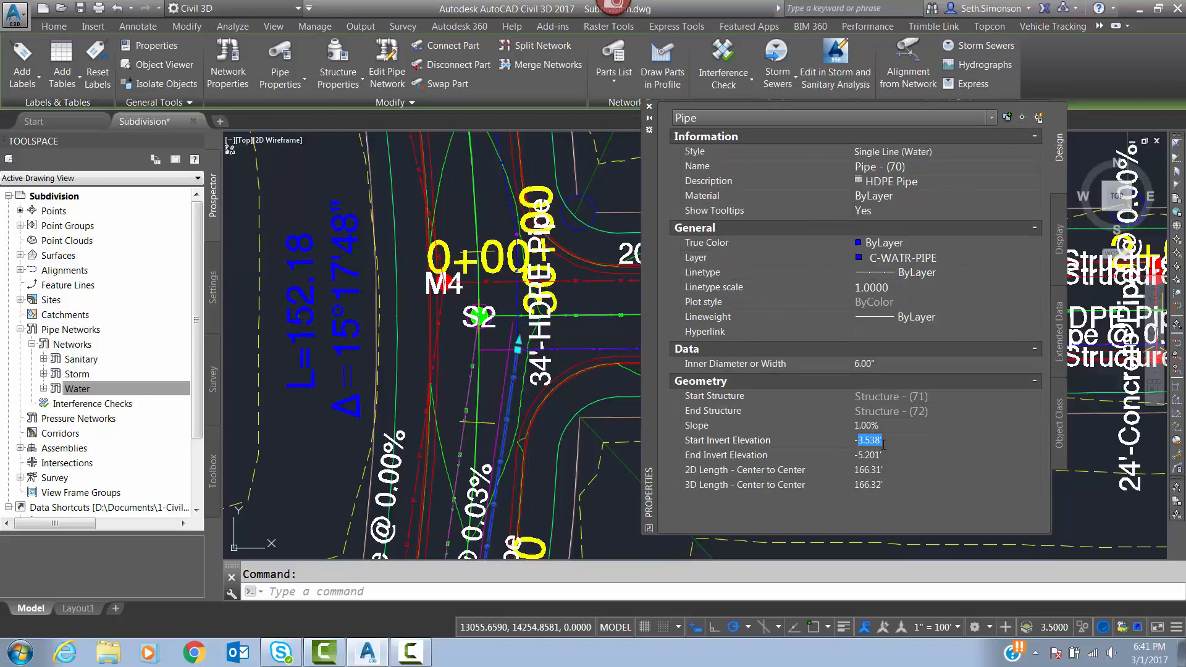
{"action": "key", "text": "BackSpace"}
{"action": "key", "text": "BackSpace"}
{"action": "type", "text": "1032"}
{"action": "key", "text": "Tab"}
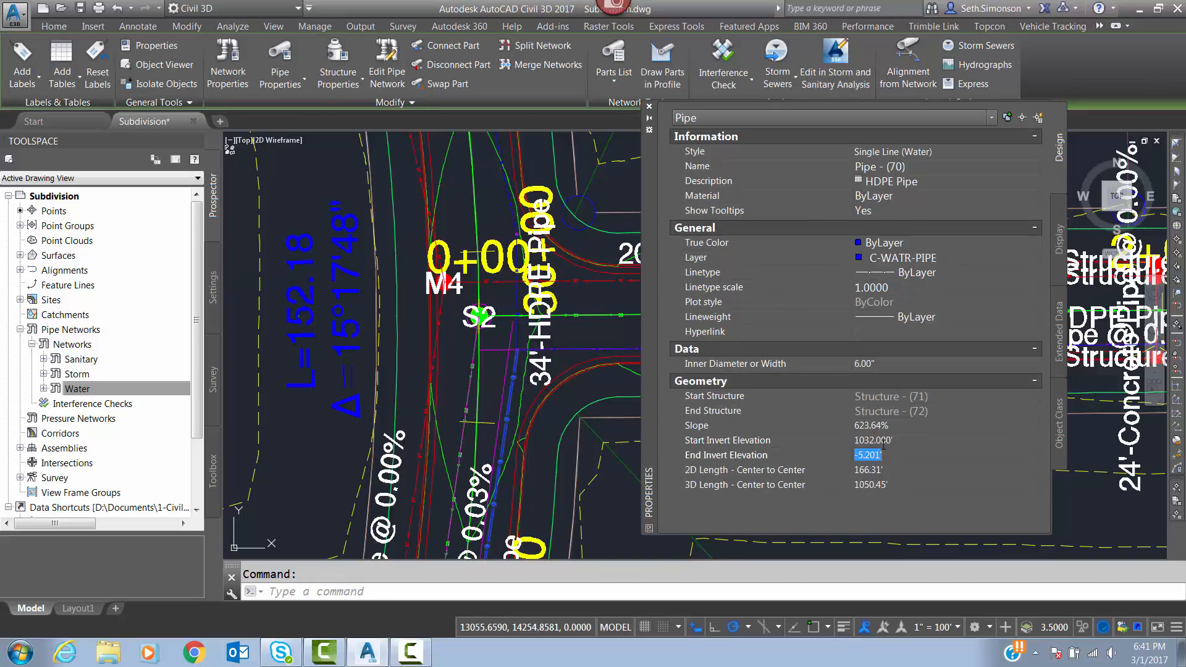
{"action": "type", "text": "1032"}
{"action": "key", "text": "Return"}
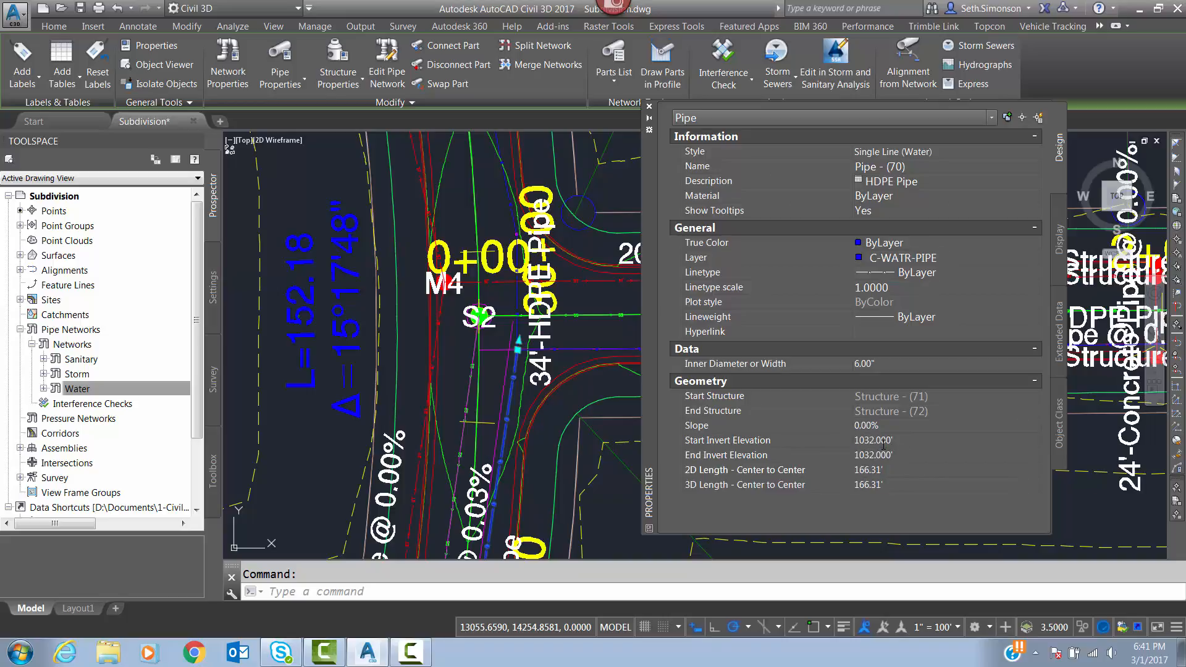
{"action": "left_click", "coordinate": [541, 423]}
{"action": "key", "text": "Escape"}
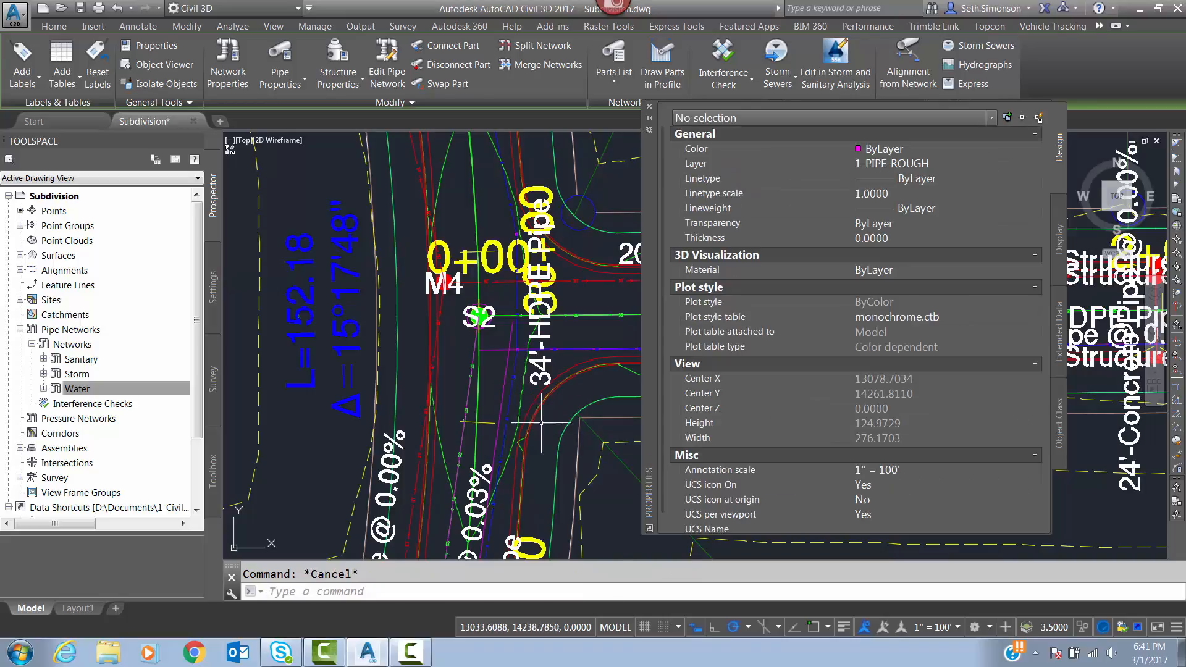
{"action": "left_click", "coordinate": [649, 108]}
{"action": "left_click", "coordinate": [418, 650]}
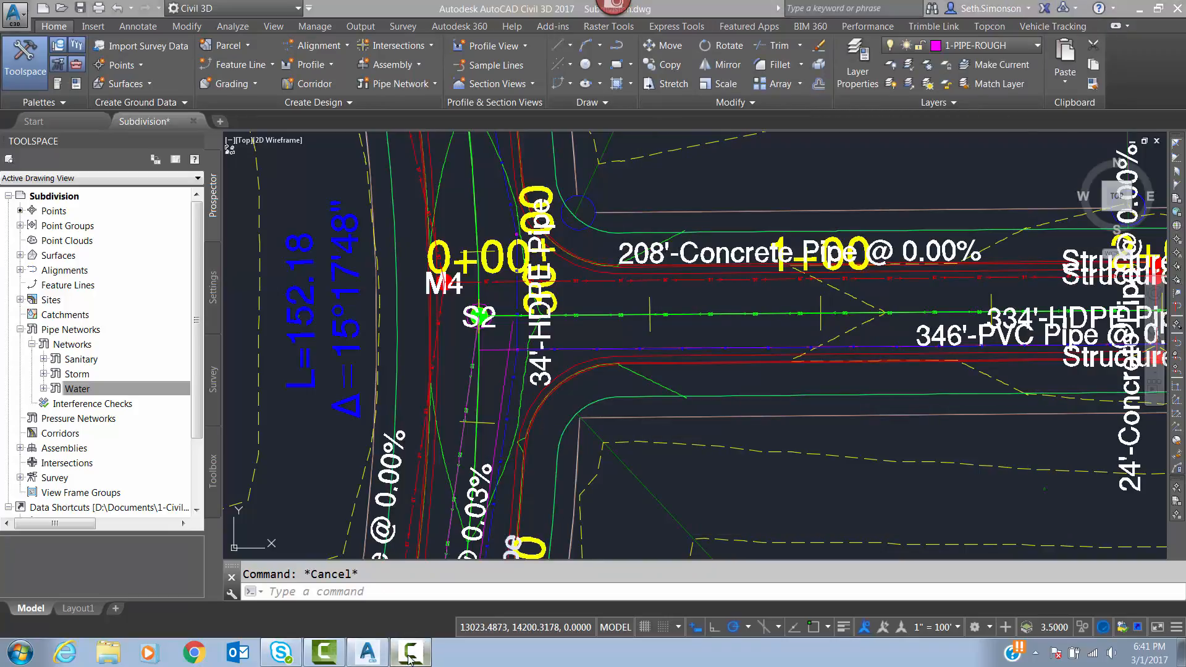
{"action": "left_click", "coordinate": [1124, 593]}
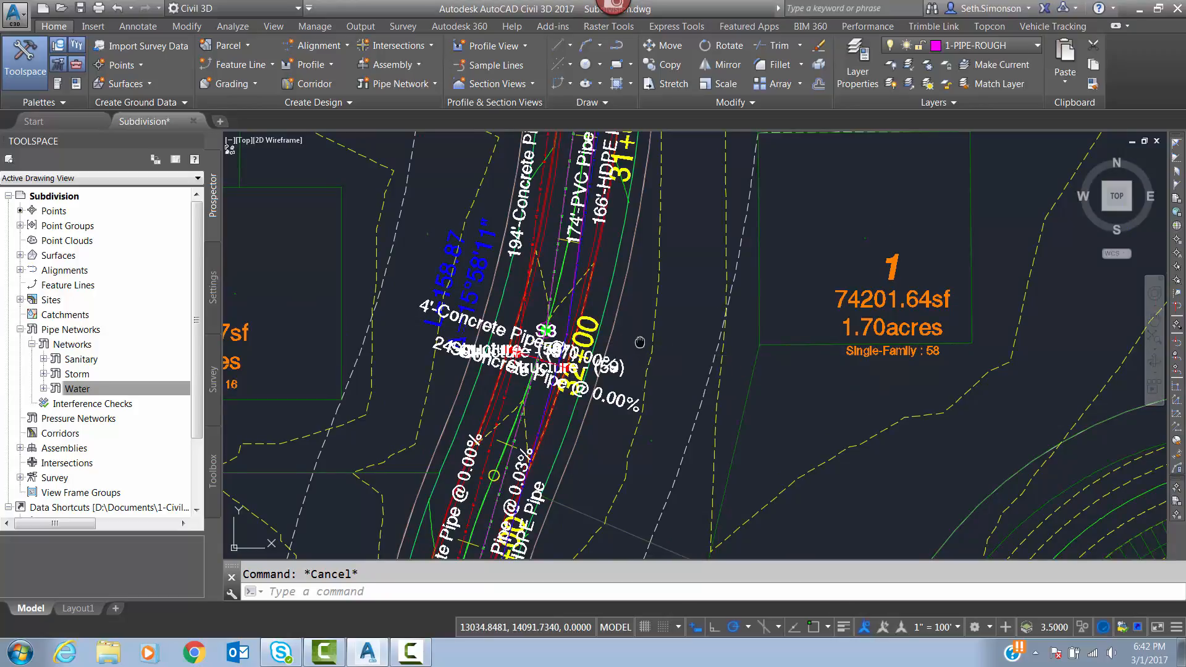
{"action": "scroll", "coordinate": [638, 340], "scroll_direction": "up", "scroll_amount": 1}
{"action": "scroll", "coordinate": [591, 251], "scroll_direction": "up", "scroll_amount": 1}
{"action": "scroll", "coordinate": [591, 251], "scroll_direction": "up", "scroll_amount": 2}
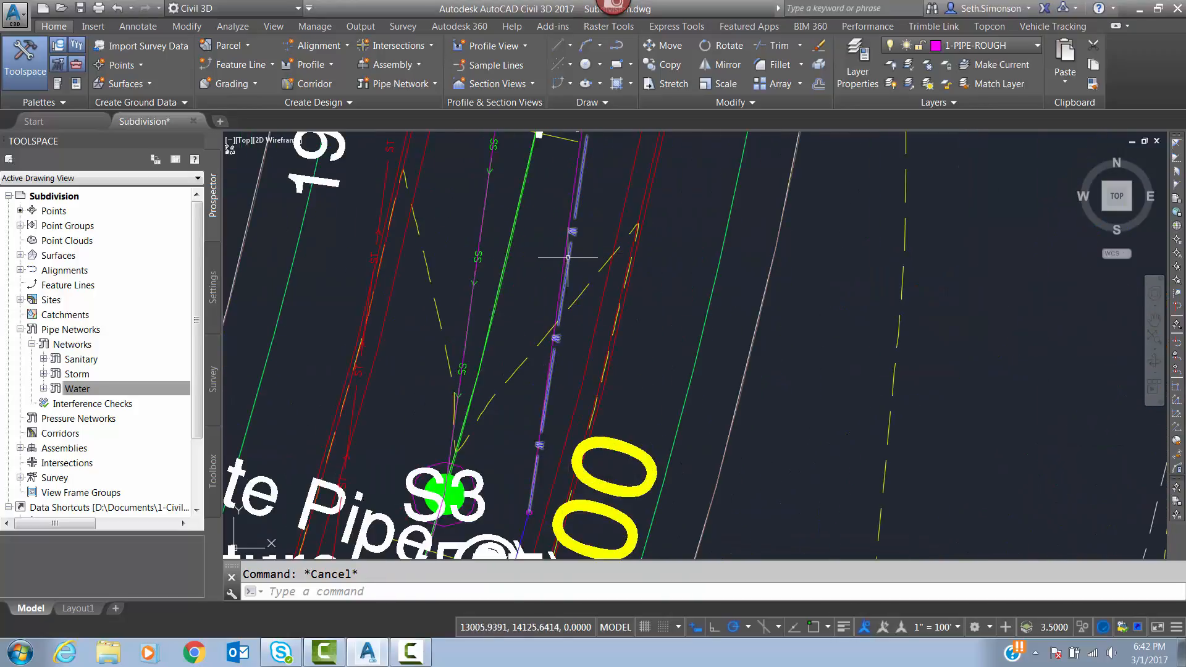
{"action": "scroll", "coordinate": [567, 256], "scroll_direction": "down", "scroll_amount": 2}
{"action": "scroll", "coordinate": [519, 295], "scroll_direction": "down", "scroll_amount": 1}
Select all parts of the Water network, open their object properties and restrict them to the pipes.
{"action": "left_click", "coordinate": [64, 389]}
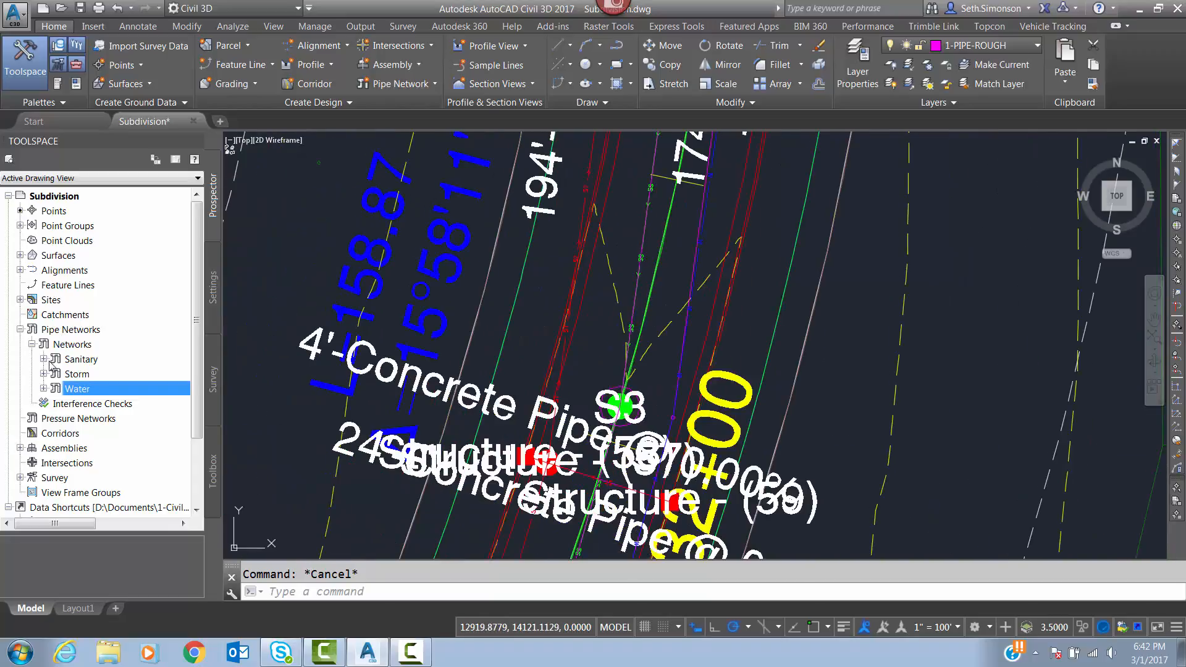
{"action": "right_click", "coordinate": [62, 391]}
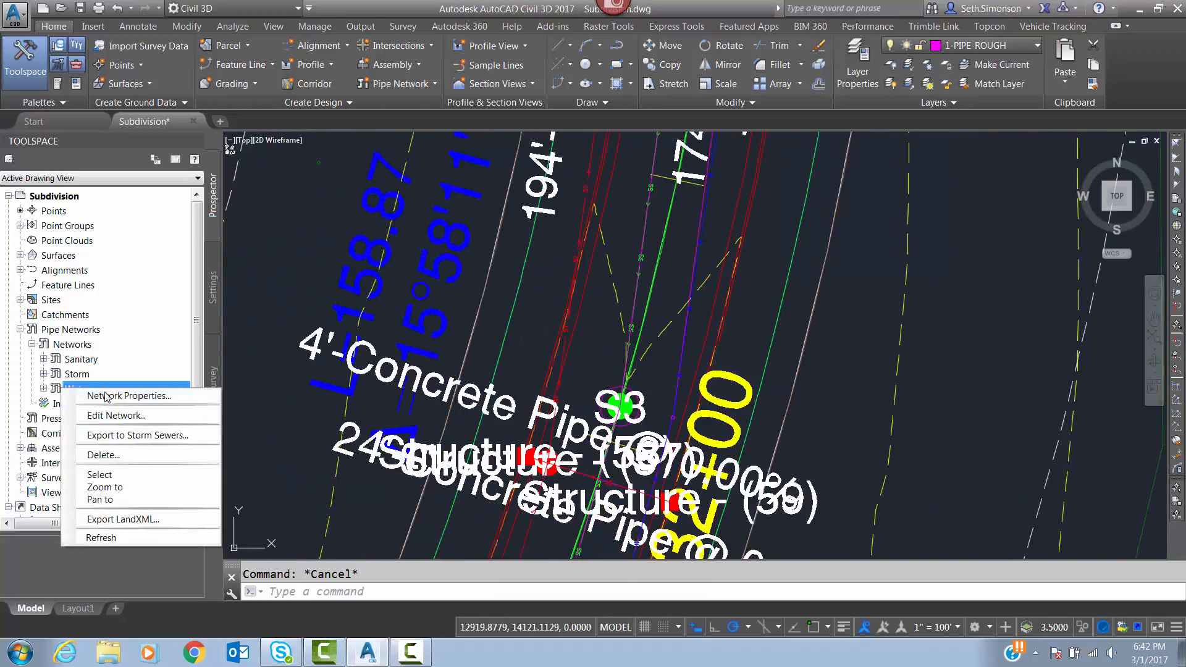
{"action": "left_click", "coordinate": [99, 476]}
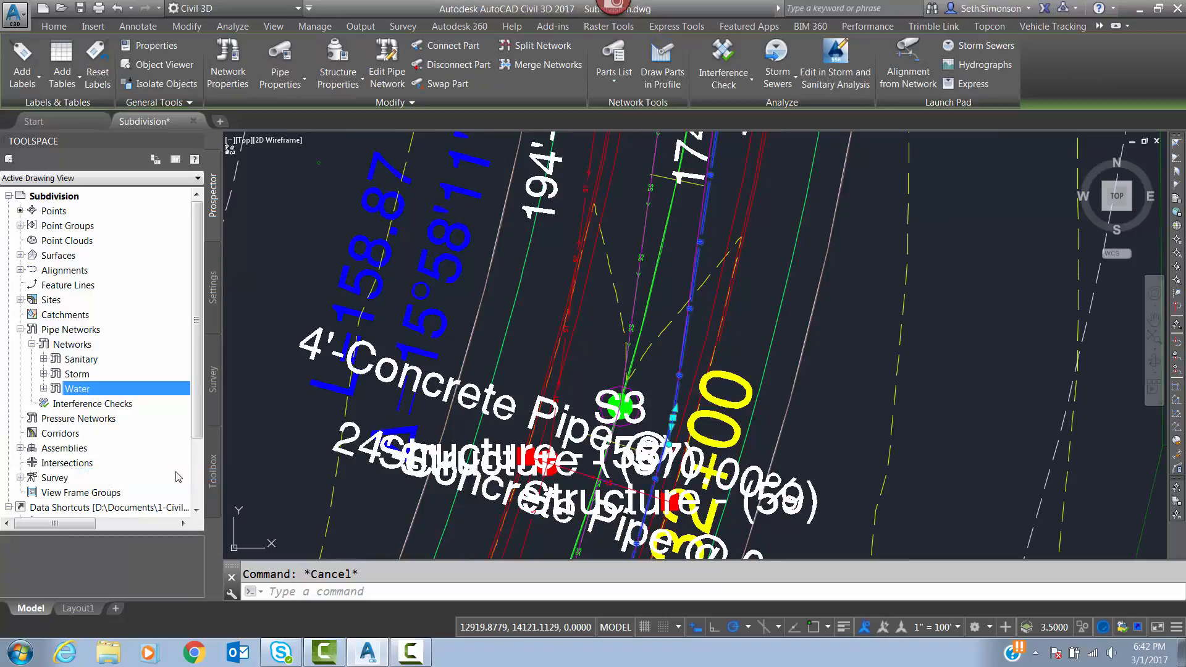
{"action": "right_click", "coordinate": [864, 377]}
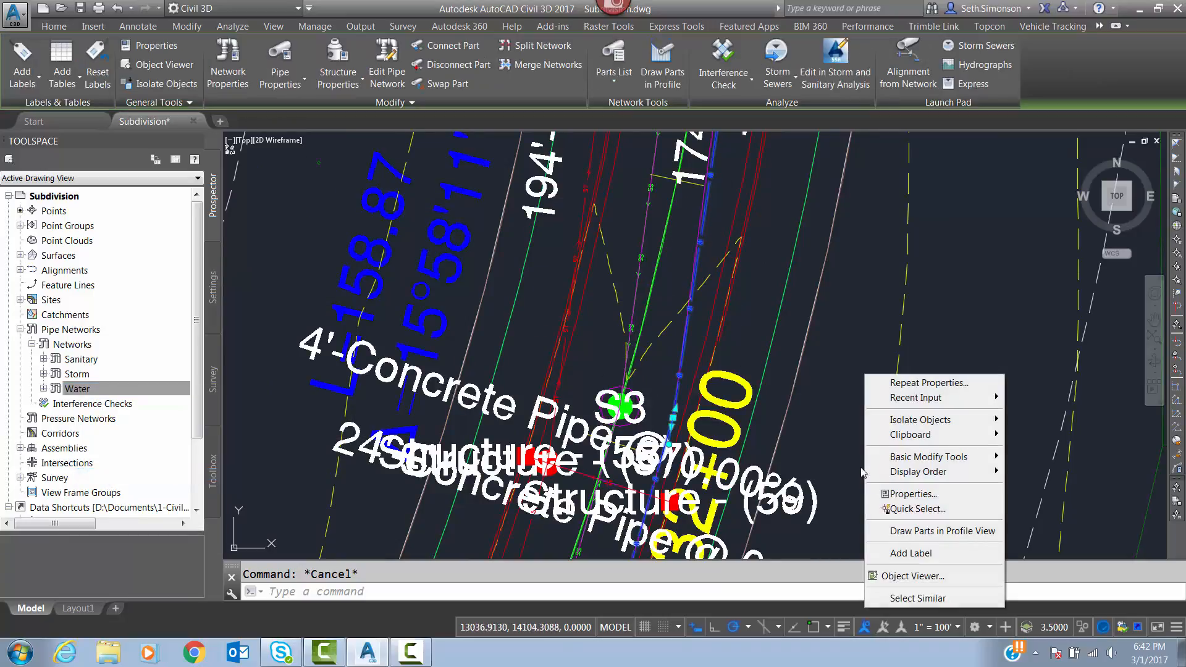
{"action": "left_click", "coordinate": [910, 494]}
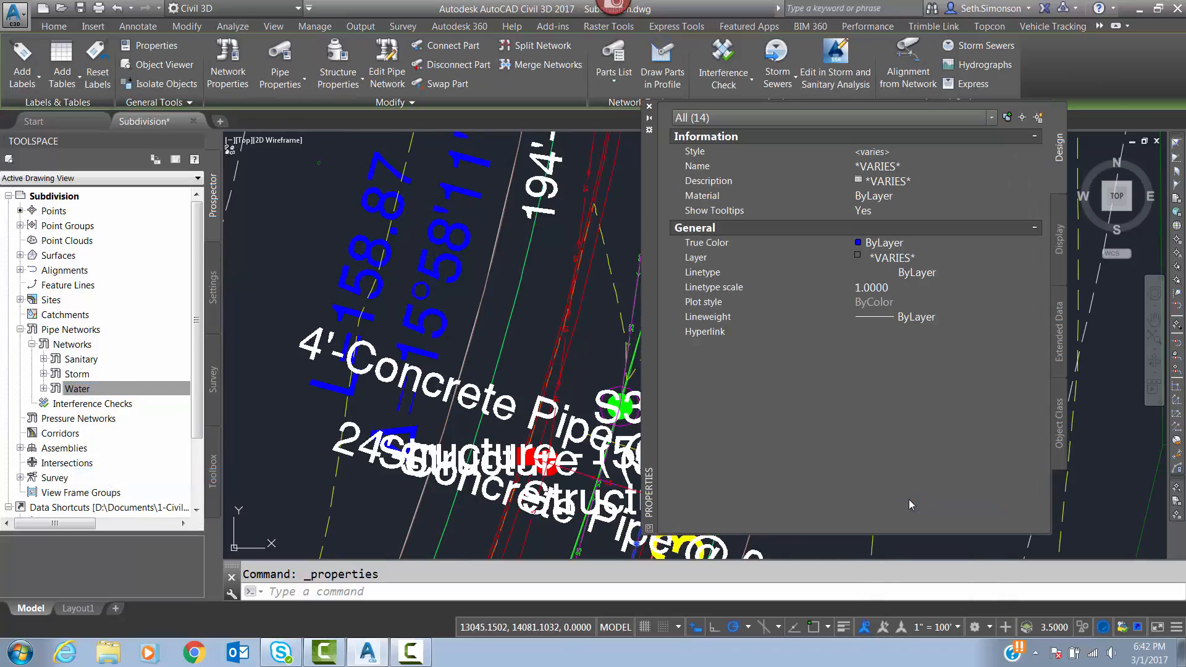
{"action": "left_click", "coordinate": [825, 118]}
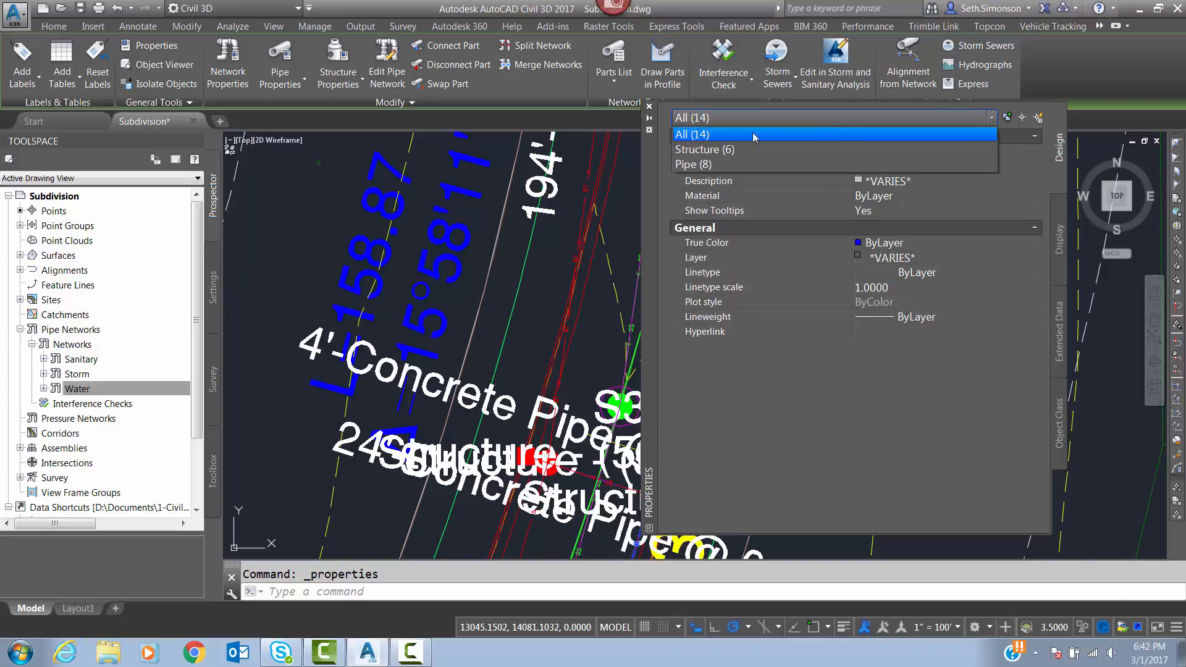
{"action": "left_click", "coordinate": [686, 165]}
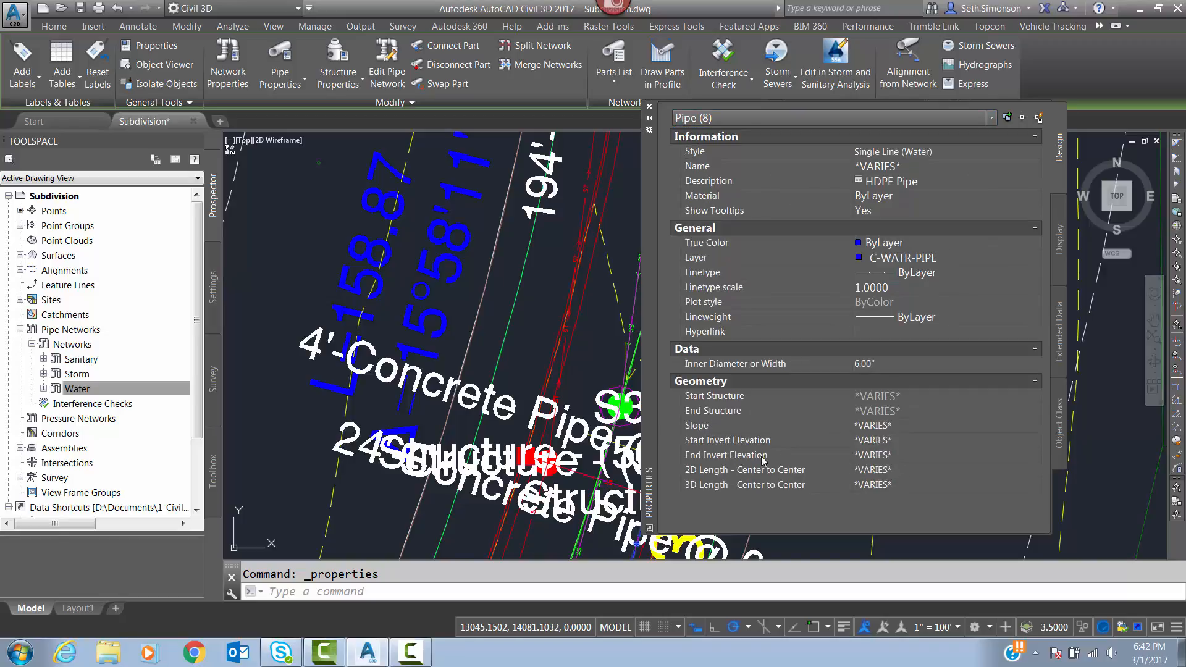
Set the start and end invert elevations of all selected water pipes to 1032', close the properties and clear the selection.
{"action": "left_click", "coordinate": [877, 442]}
{"action": "type", "text": "1032"}
{"action": "key", "text": "Tab"}
{"action": "type", "text": "1032"}
{"action": "key", "text": "Return"}
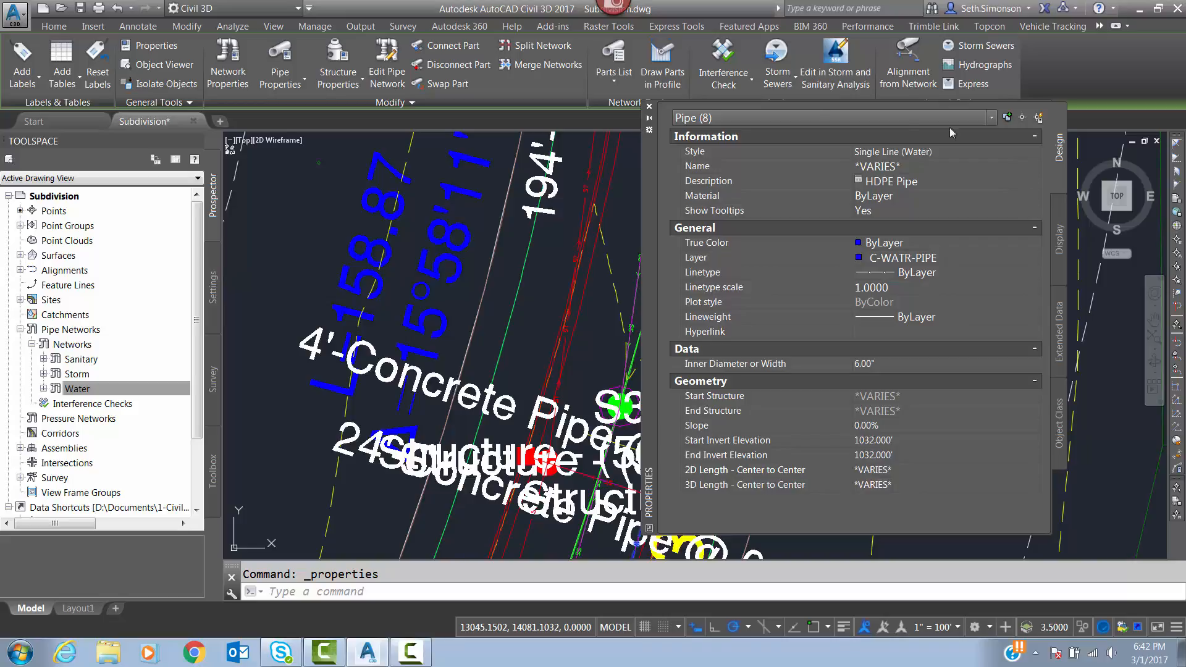
{"action": "left_click", "coordinate": [649, 106]}
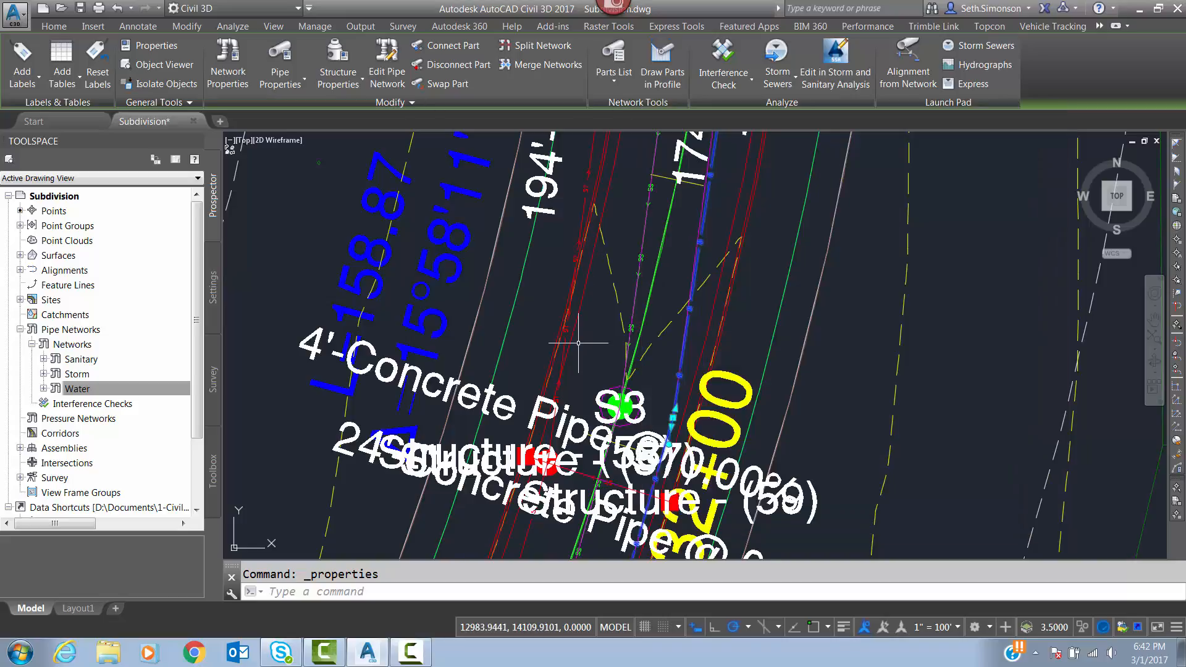
{"action": "key", "text": "Escape"}
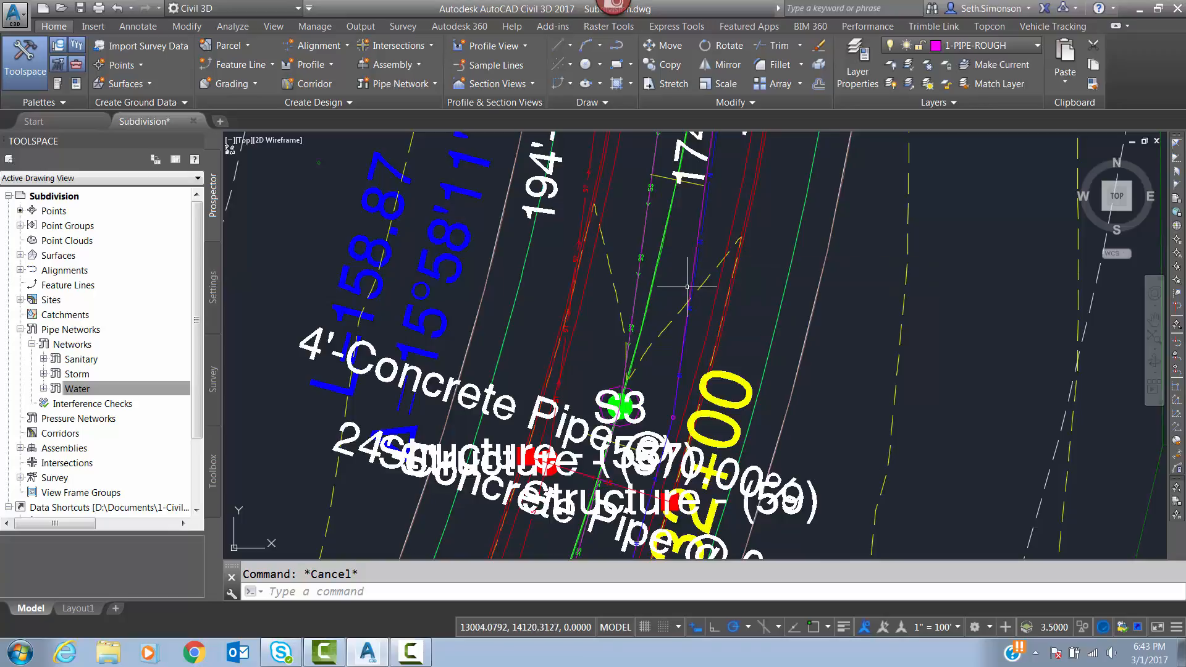
Examine the water pipes around structure S3, the overall subdivision layout and the start of the Loop Drive profile view.
{"action": "mouse_move", "coordinate": [680, 272]}
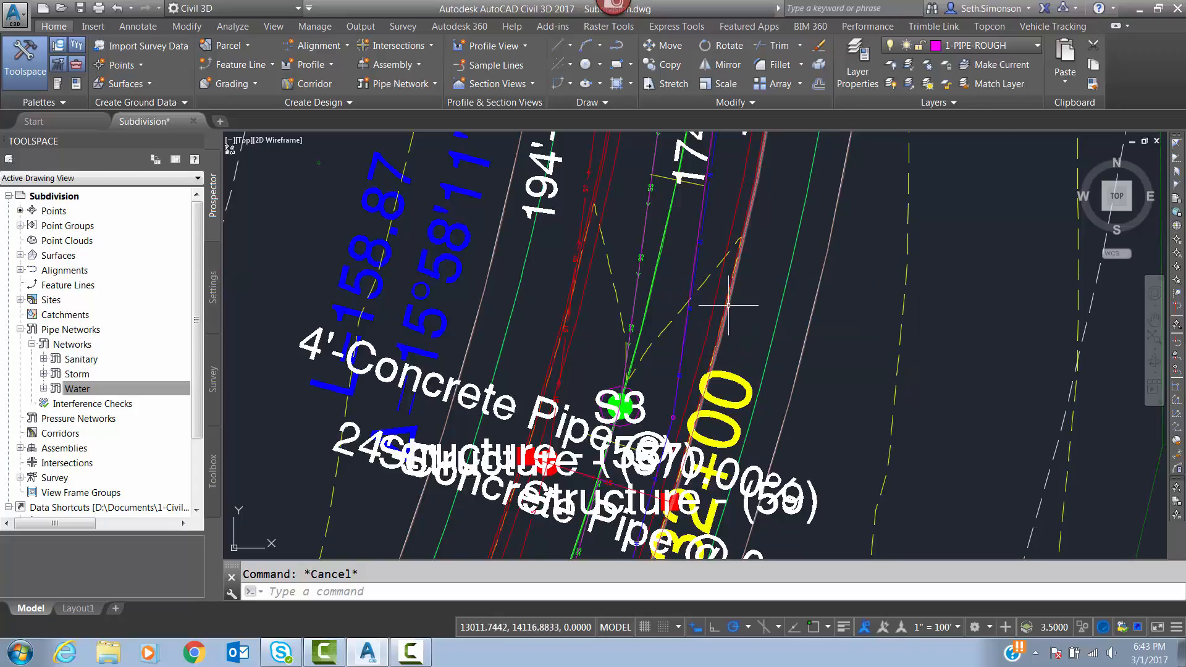
{"action": "middle_click_drag", "start_coordinate": [688, 387], "coordinate": [673, 301]}
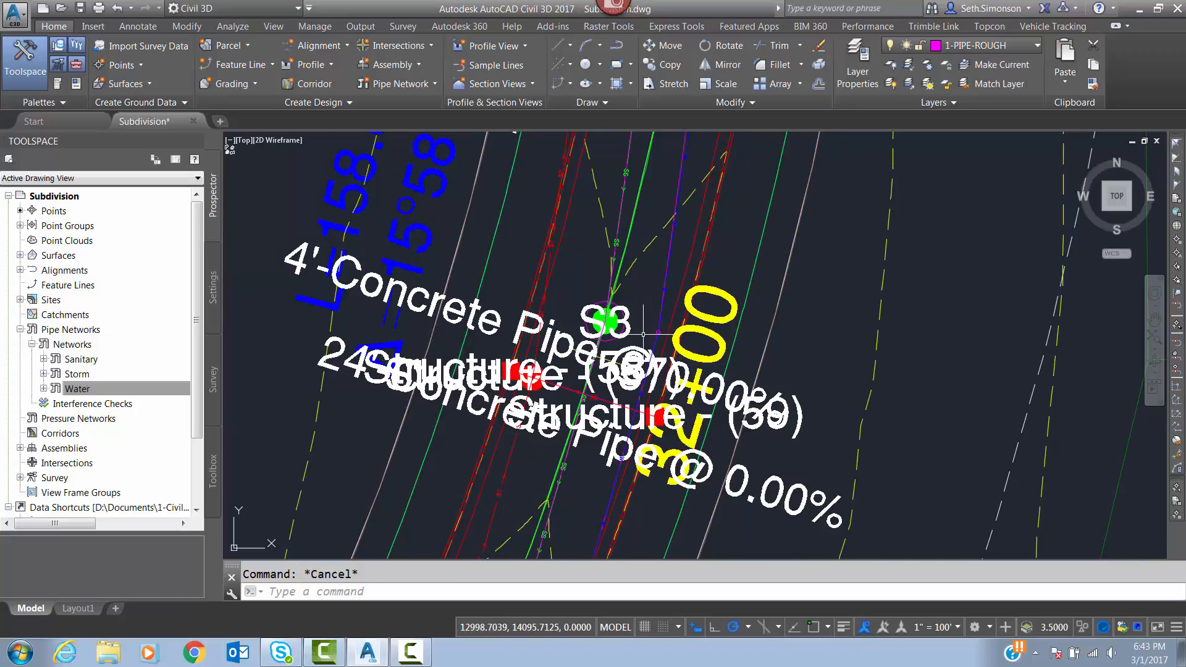
{"action": "middle_click_drag", "start_coordinate": [652, 301], "coordinate": [668, 344]}
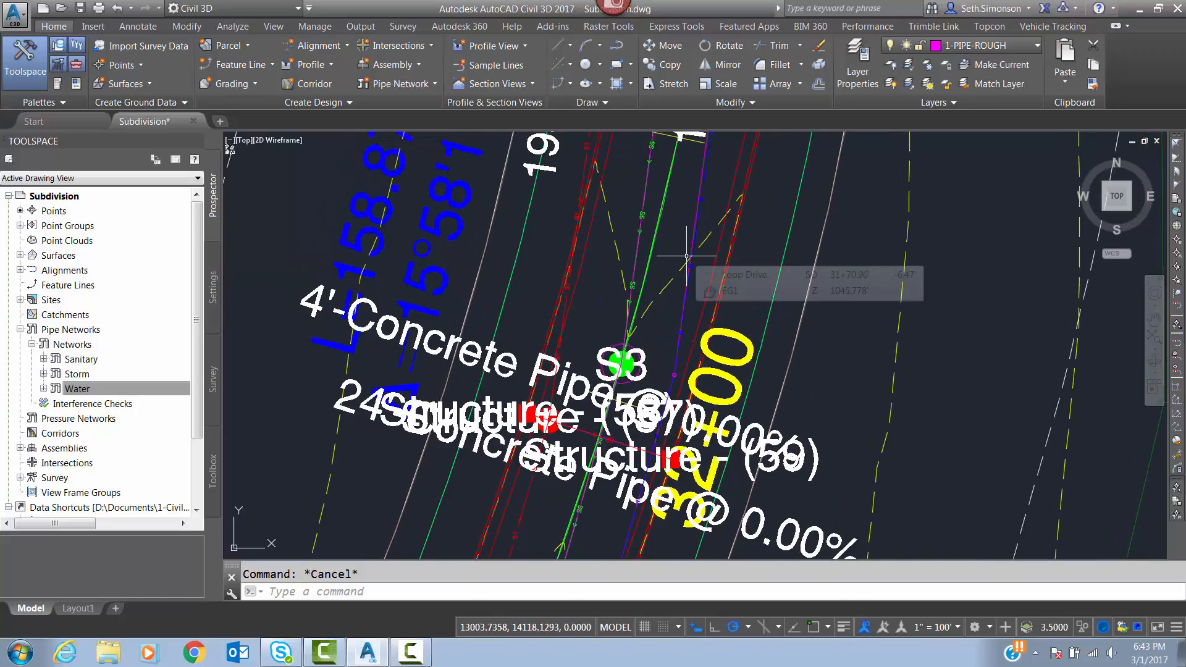
{"action": "scroll", "coordinate": [682, 294], "scroll_direction": "down", "scroll_amount": 3}
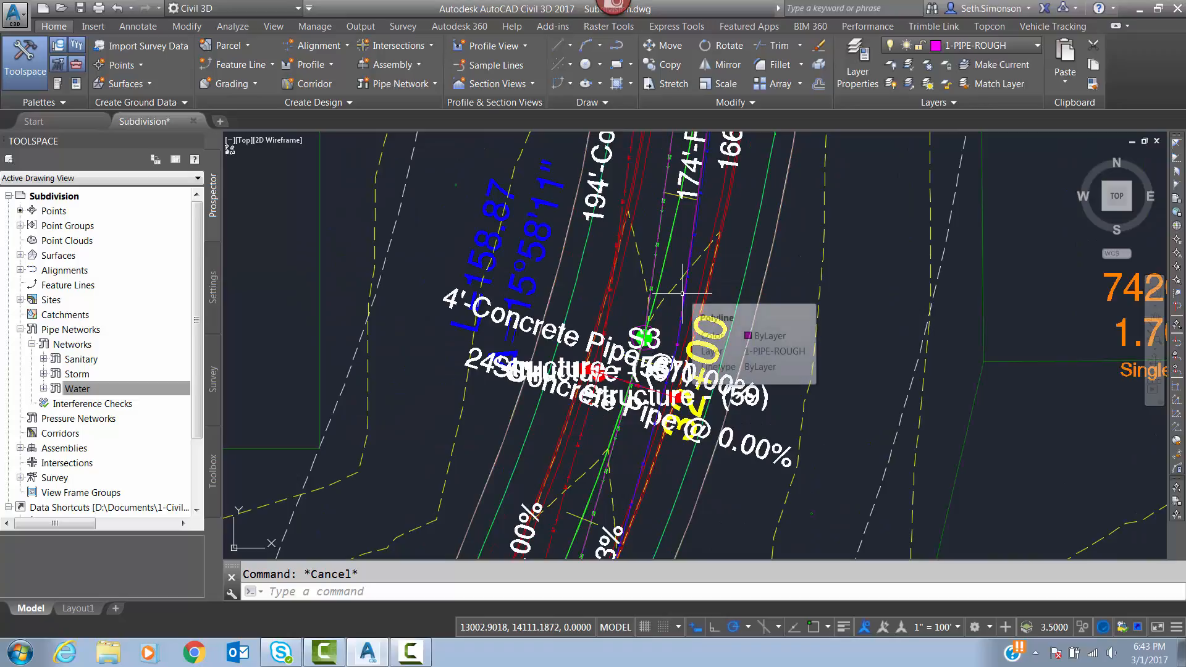
{"action": "scroll", "coordinate": [664, 335], "scroll_direction": "down", "scroll_amount": 2}
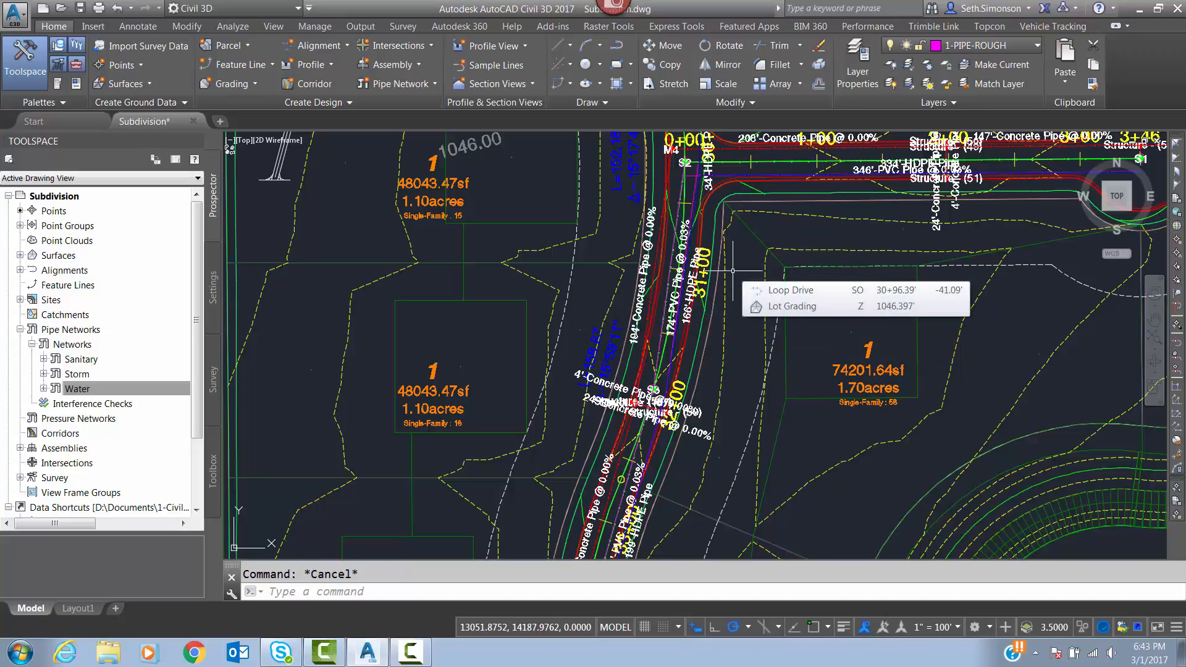
{"action": "scroll", "coordinate": [736, 285], "scroll_direction": "down", "scroll_amount": 8}
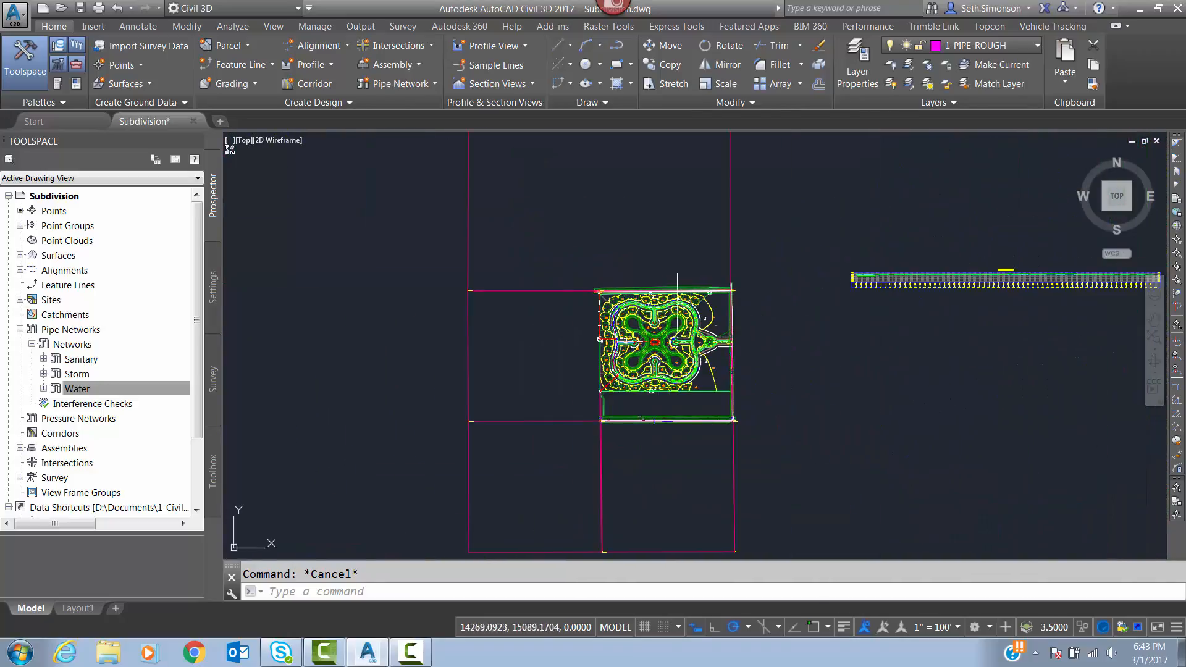
{"action": "scroll", "coordinate": [692, 290], "scroll_direction": "up", "scroll_amount": 6}
{"action": "middle_click_drag", "start_coordinate": [602, 366], "coordinate": [628, 349]}
{"action": "scroll", "coordinate": [691, 302], "scroll_direction": "up", "scroll_amount": 2}
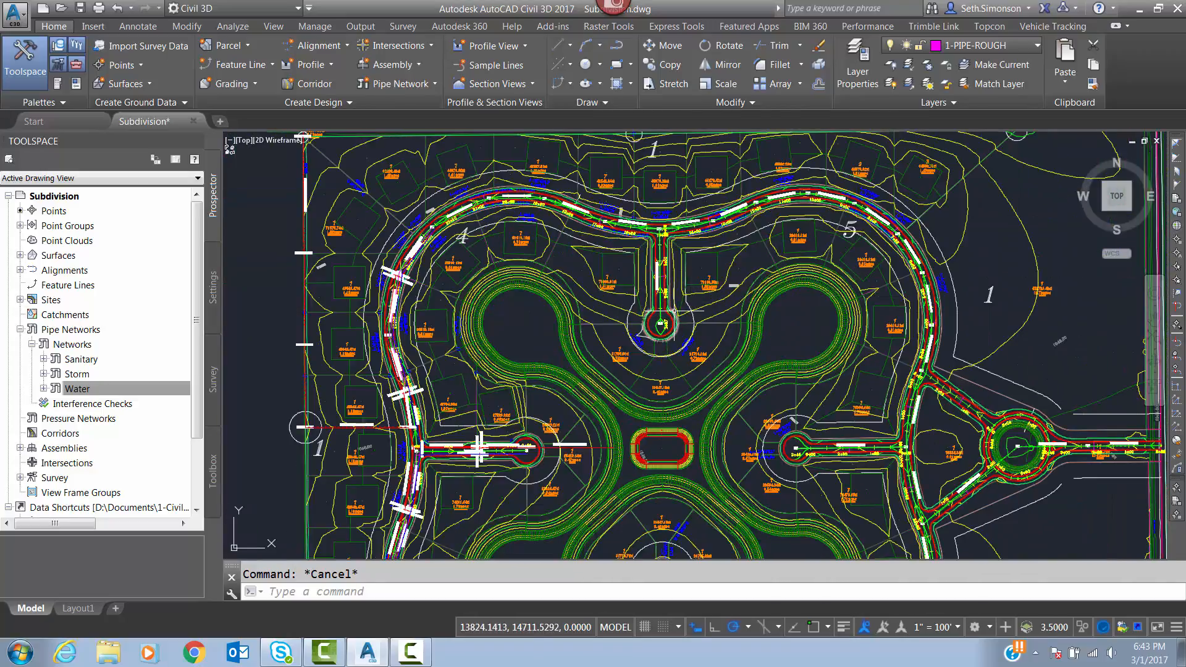
{"action": "scroll", "coordinate": [487, 322], "scroll_direction": "down", "scroll_amount": 6}
{"action": "middle_click_drag", "start_coordinate": [687, 307], "coordinate": [503, 313]}
{"action": "scroll", "coordinate": [731, 259], "scroll_direction": "up", "scroll_amount": 3}
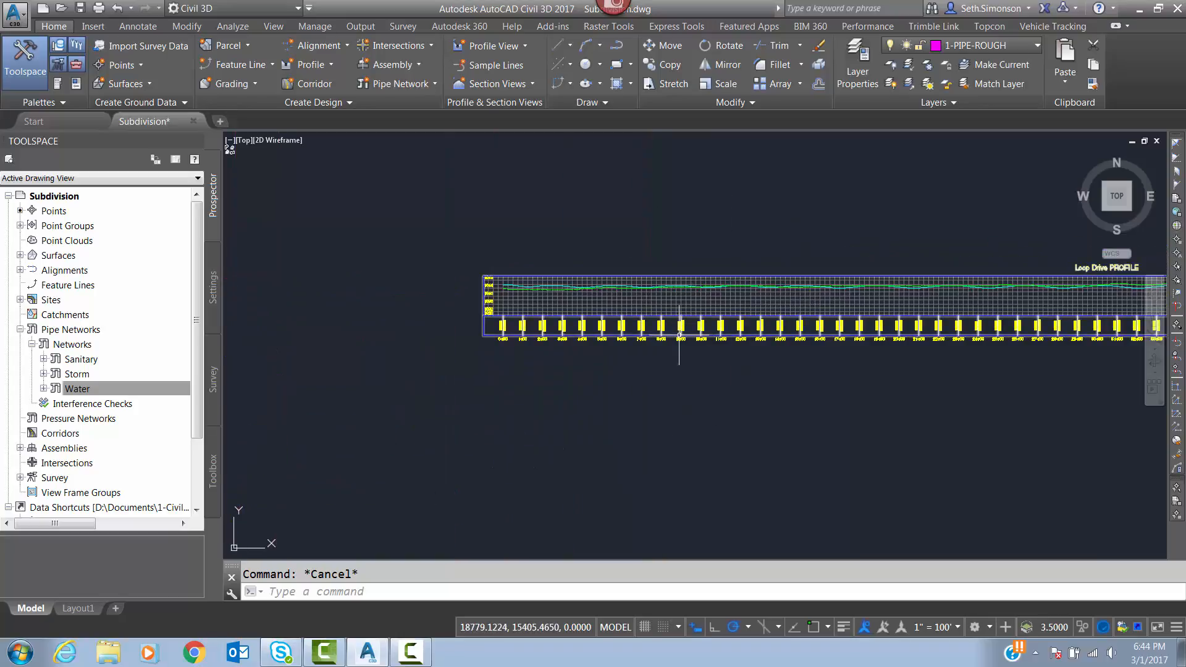
{"action": "scroll", "coordinate": [761, 342], "scroll_direction": "down", "scroll_amount": 4}
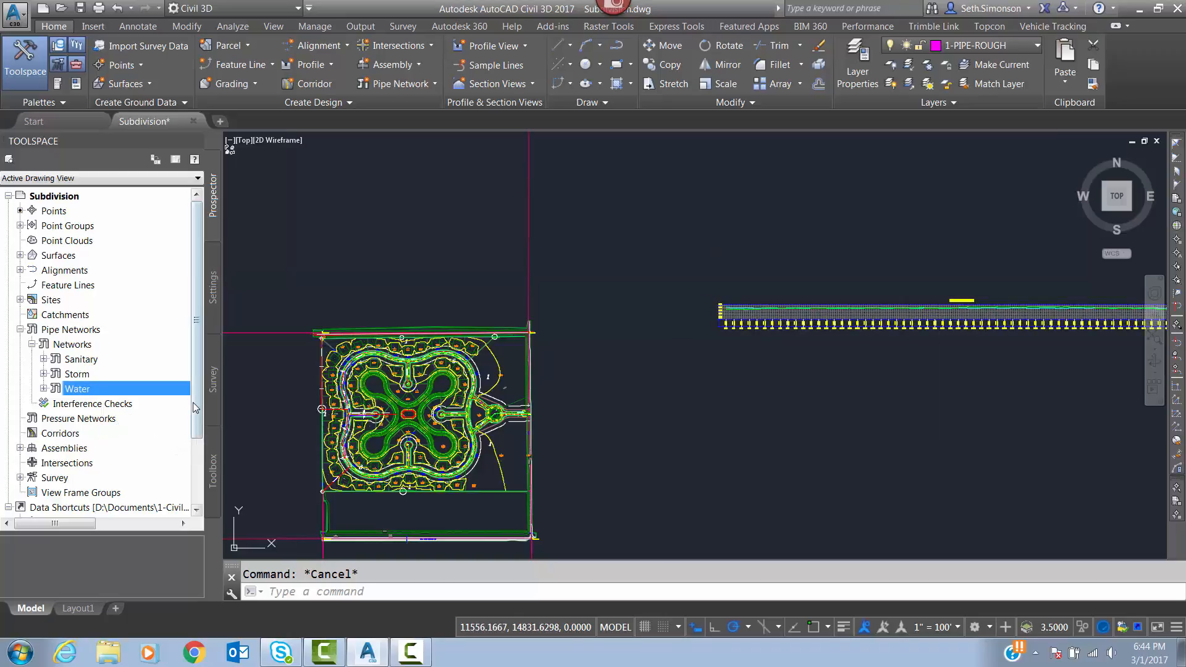
Expand the centerline alignments in the data shortcuts and check the options available for Loop Drive.
{"action": "left_click_drag", "start_coordinate": [196, 407], "coordinate": [196, 460]}
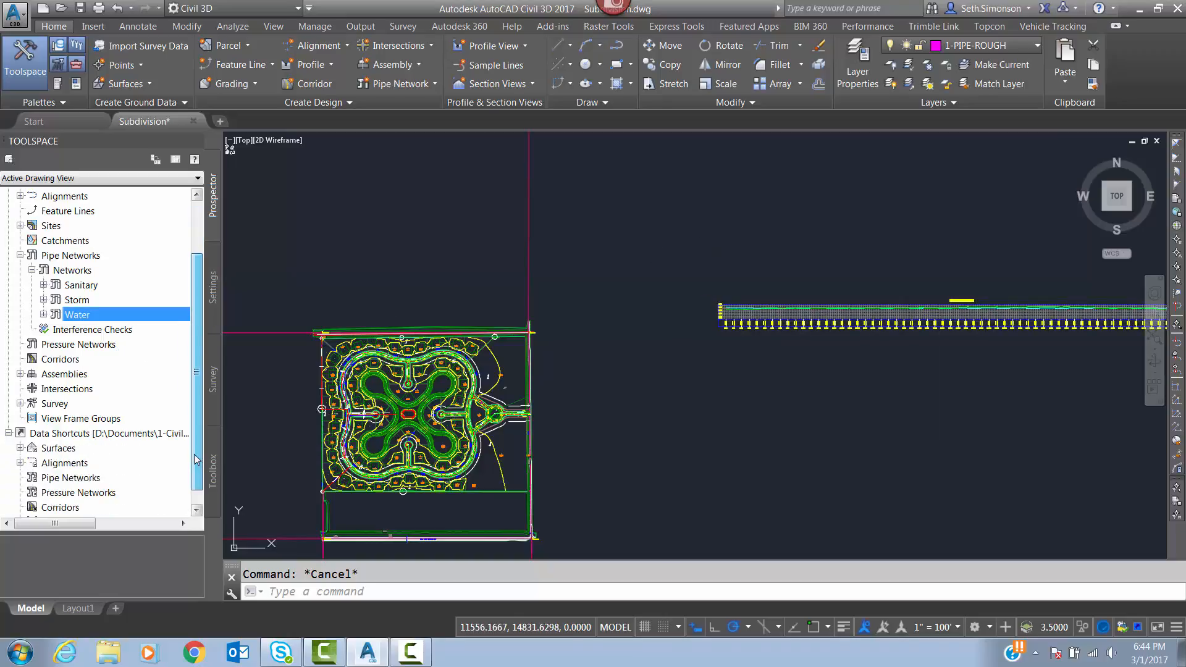
{"action": "left_click", "coordinate": [20, 463]}
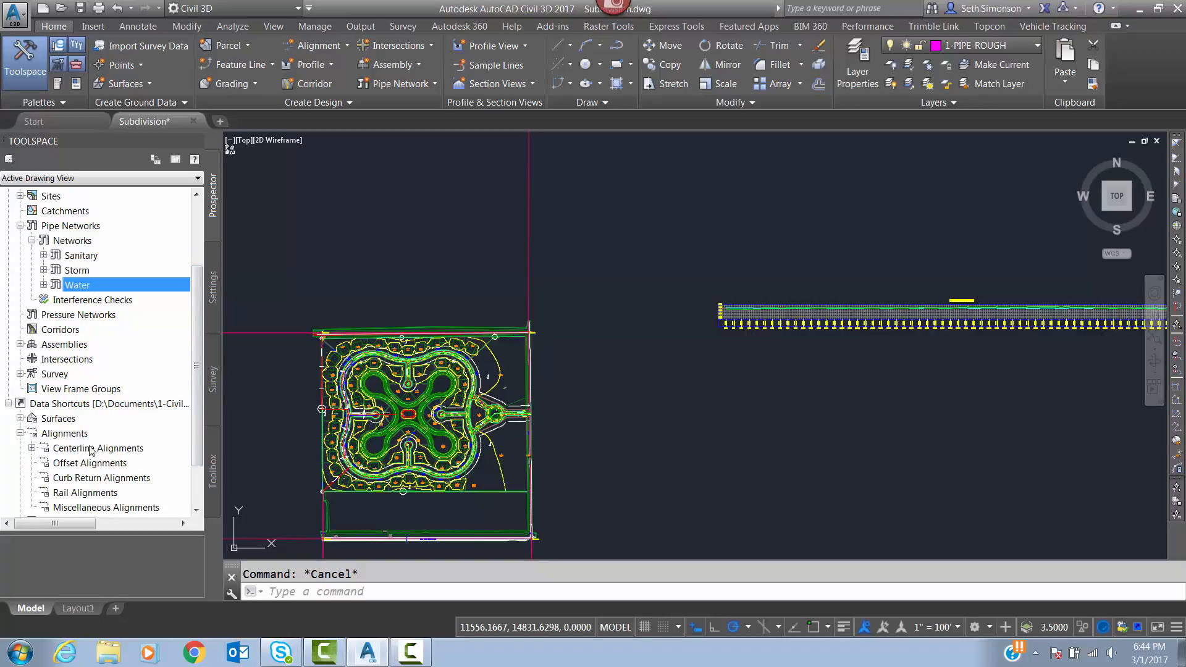
{"action": "left_click", "coordinate": [32, 448]}
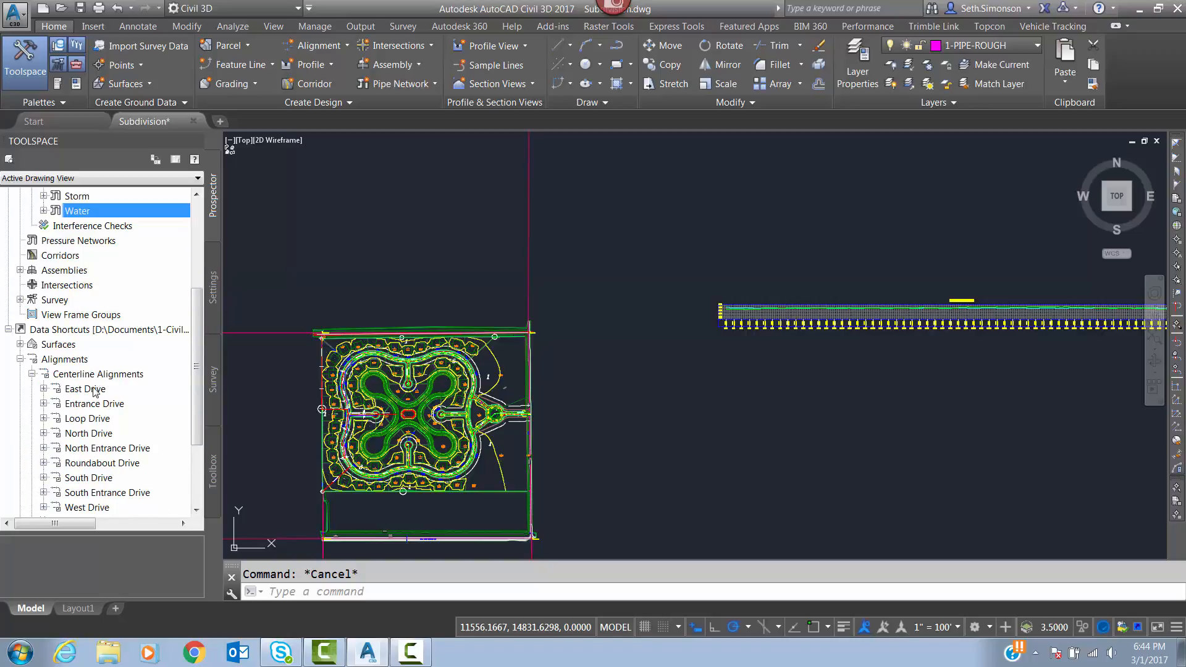
{"action": "left_click", "coordinate": [87, 408]}
{"action": "left_click", "coordinate": [84, 420]}
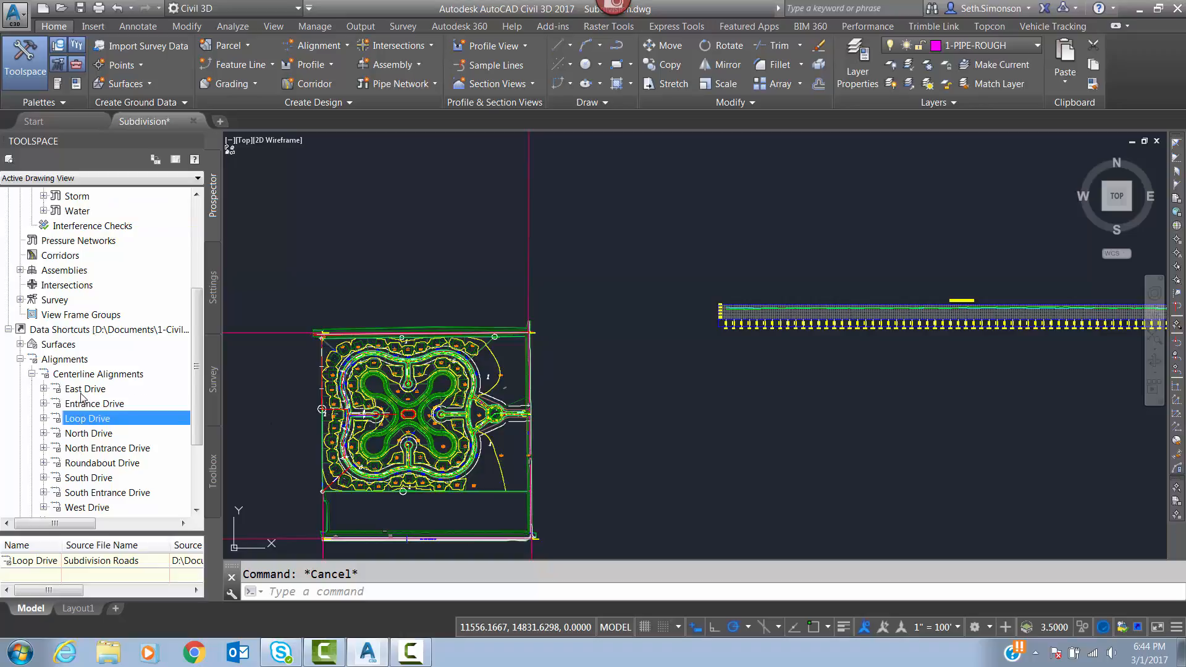
{"action": "right_click", "coordinate": [82, 423]}
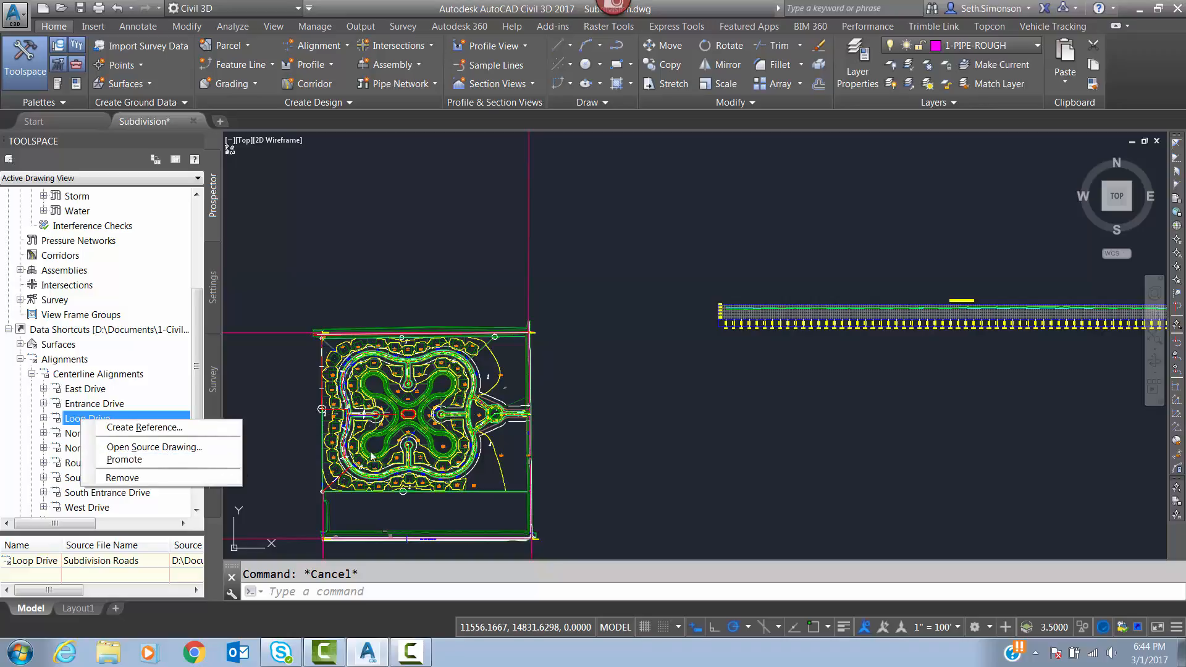
{"action": "left_click", "coordinate": [294, 427]}
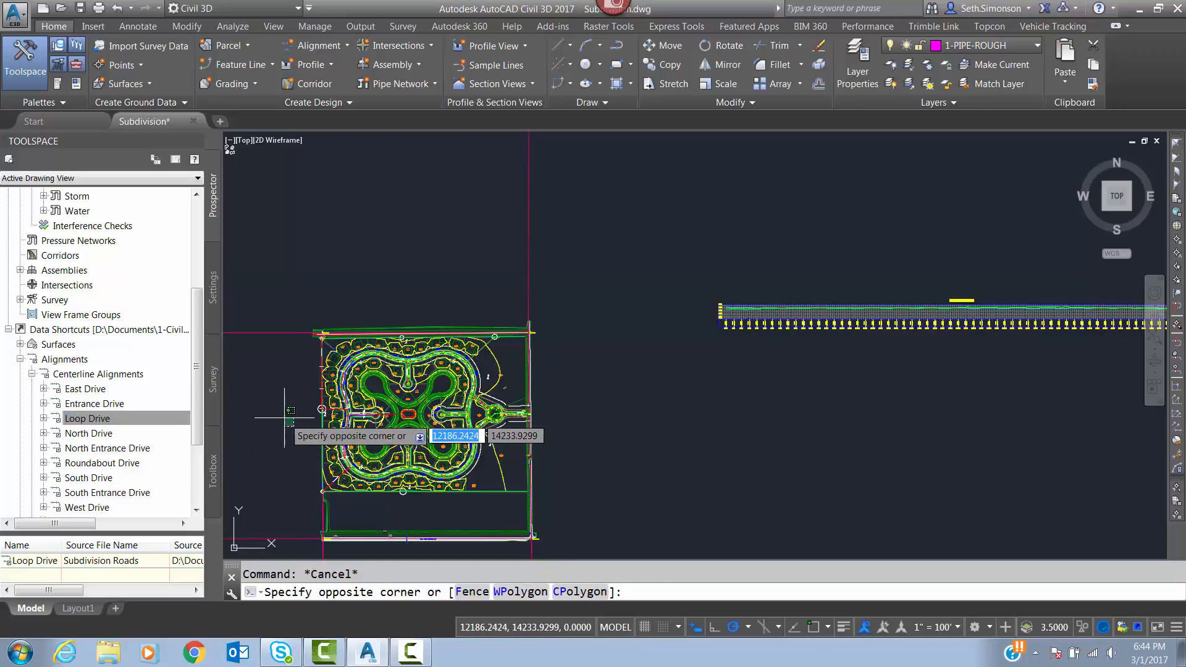
{"action": "key", "text": "Escape"}
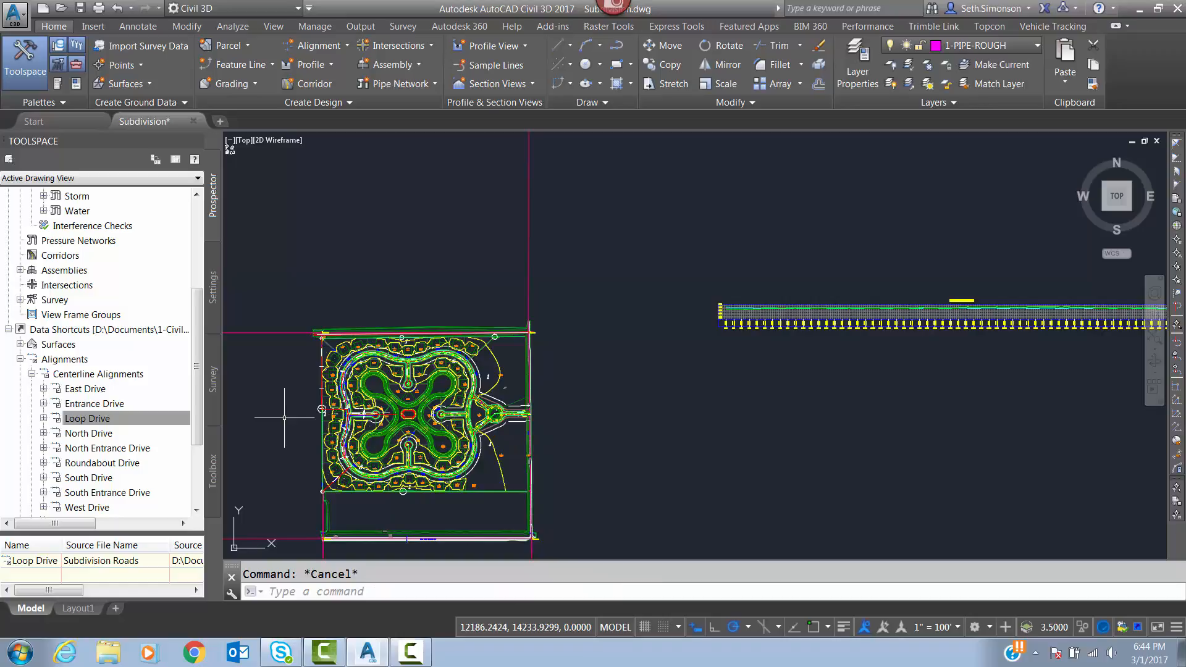
Review Loop Drive's surface profiles and the alignment choices in Create Profile from Surface, closing it without creating anything.
{"action": "middle_click_drag", "start_coordinate": [331, 228], "coordinate": [357, 238]}
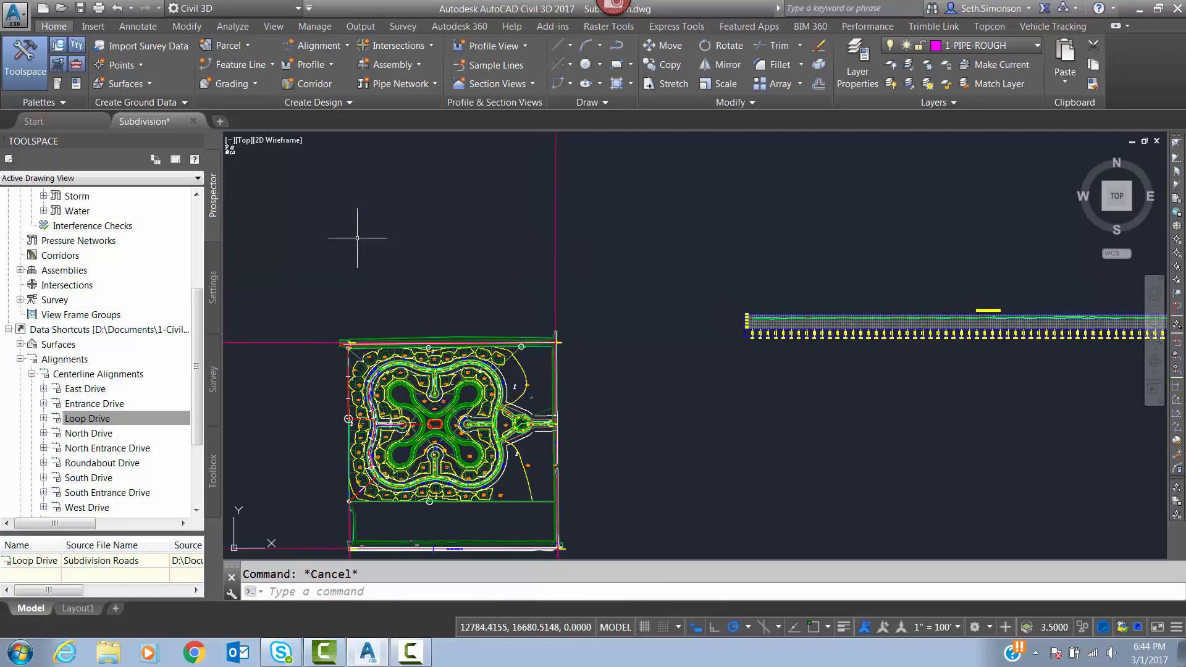
{"action": "left_click", "coordinate": [315, 65]}
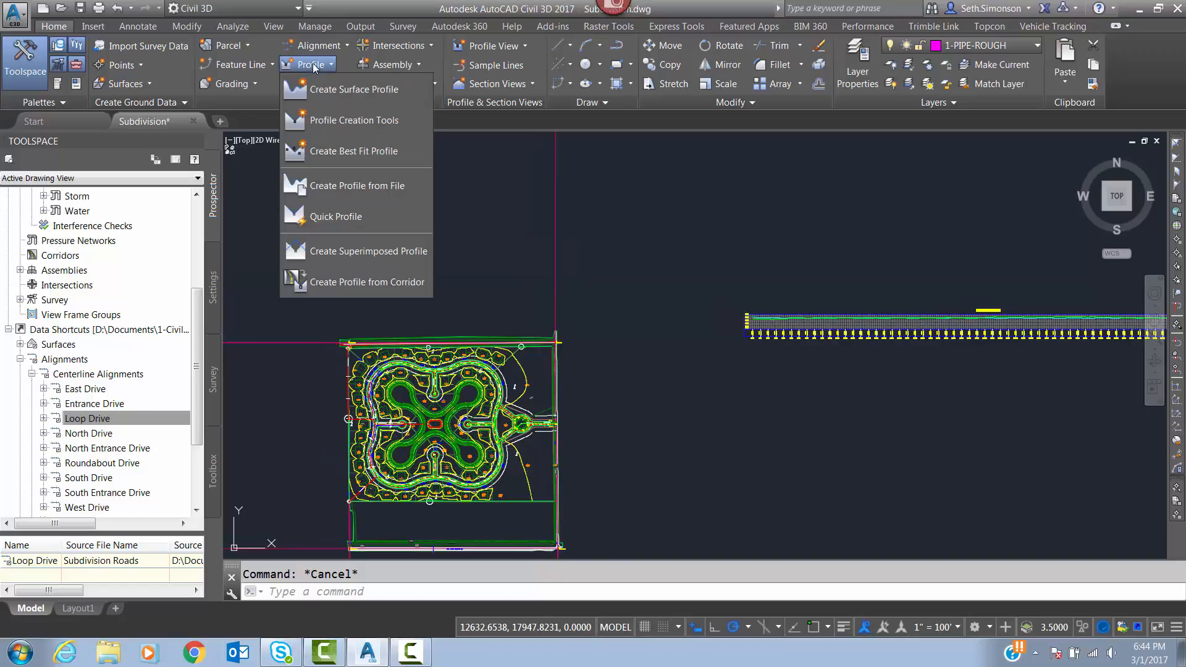
{"action": "left_click", "coordinate": [346, 94]}
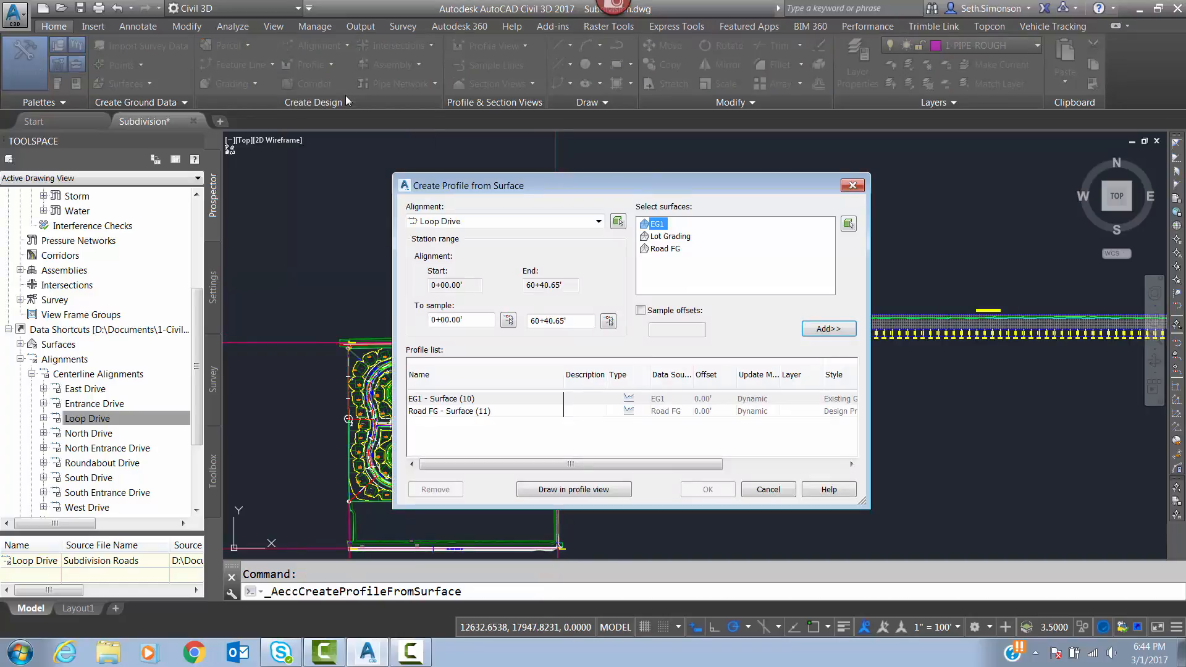
{"action": "left_click", "coordinate": [471, 221]}
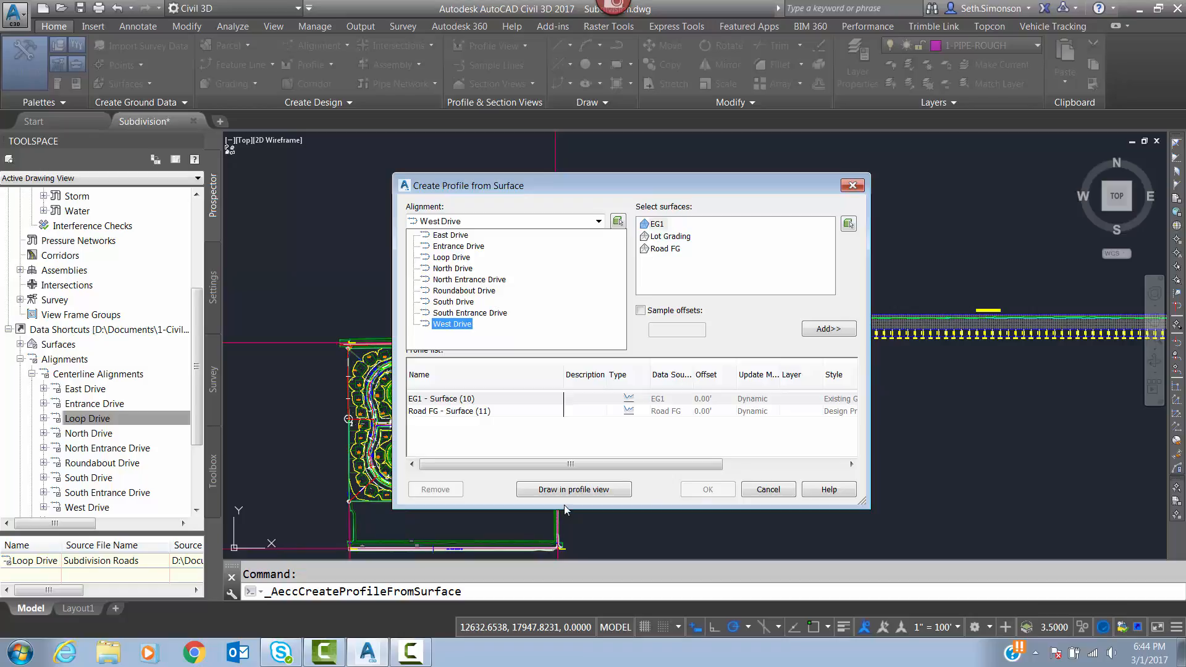
{"action": "left_click", "coordinate": [853, 186]}
Copy the Road FG surface profile in the Loop Drive profile view in place, using its start endpoint as both base and second point.
{"action": "middle_click_drag", "start_coordinate": [768, 286], "coordinate": [410, 391]}
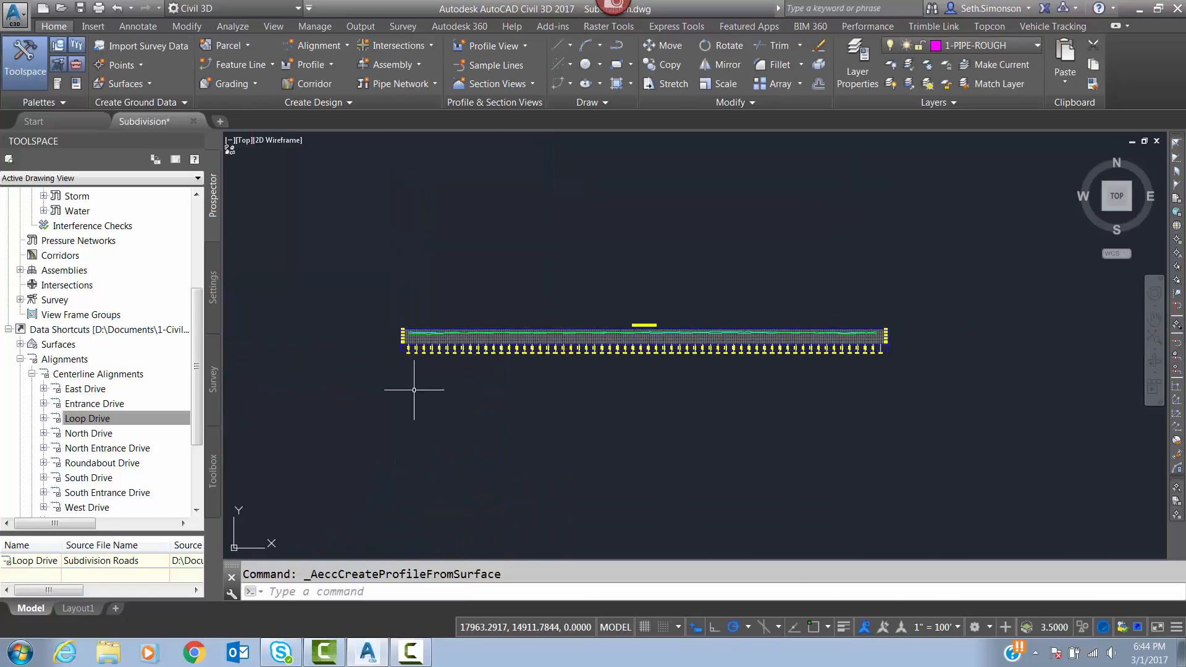
{"action": "scroll", "coordinate": [615, 322], "scroll_direction": "up", "scroll_amount": 10}
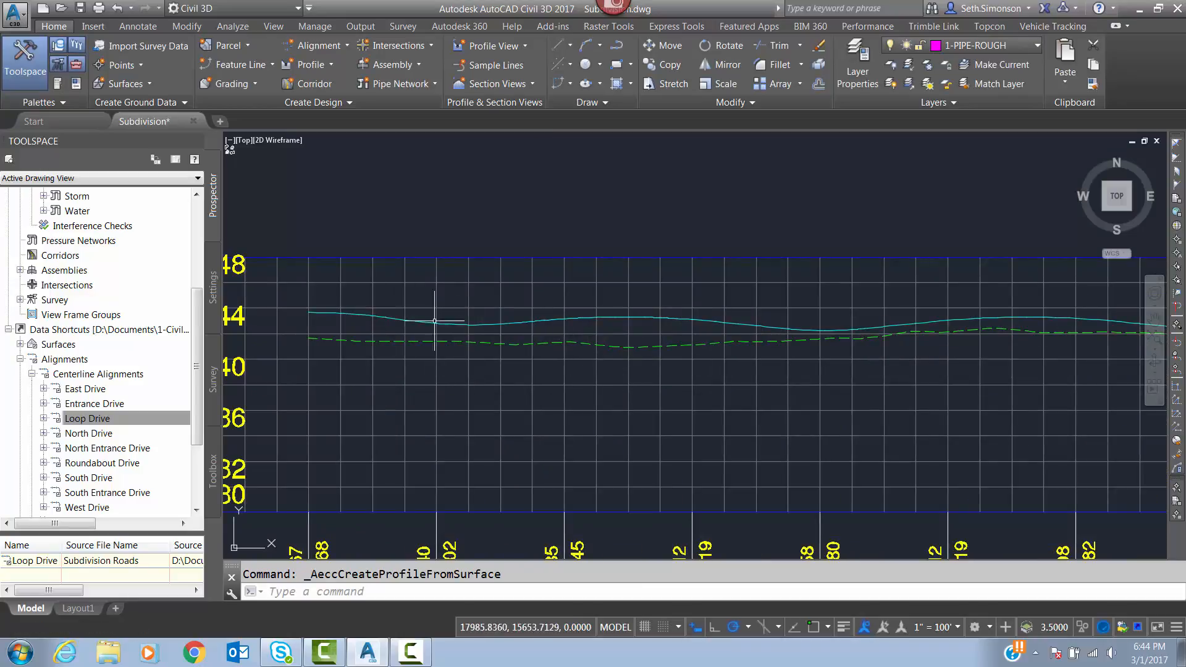
{"action": "mouse_move", "coordinate": [497, 344]}
{"action": "middle_mouse_down"}
{"action": "mouse_move", "coordinate": [618, 365]}
{"action": "mouse_move", "coordinate": [693, 397]}
{"action": "mouse_move", "coordinate": [573, 410]}
{"action": "mouse_move", "coordinate": [551, 432]}
{"action": "mouse_move", "coordinate": [576, 440]}
{"action": "middle_mouse_up"}
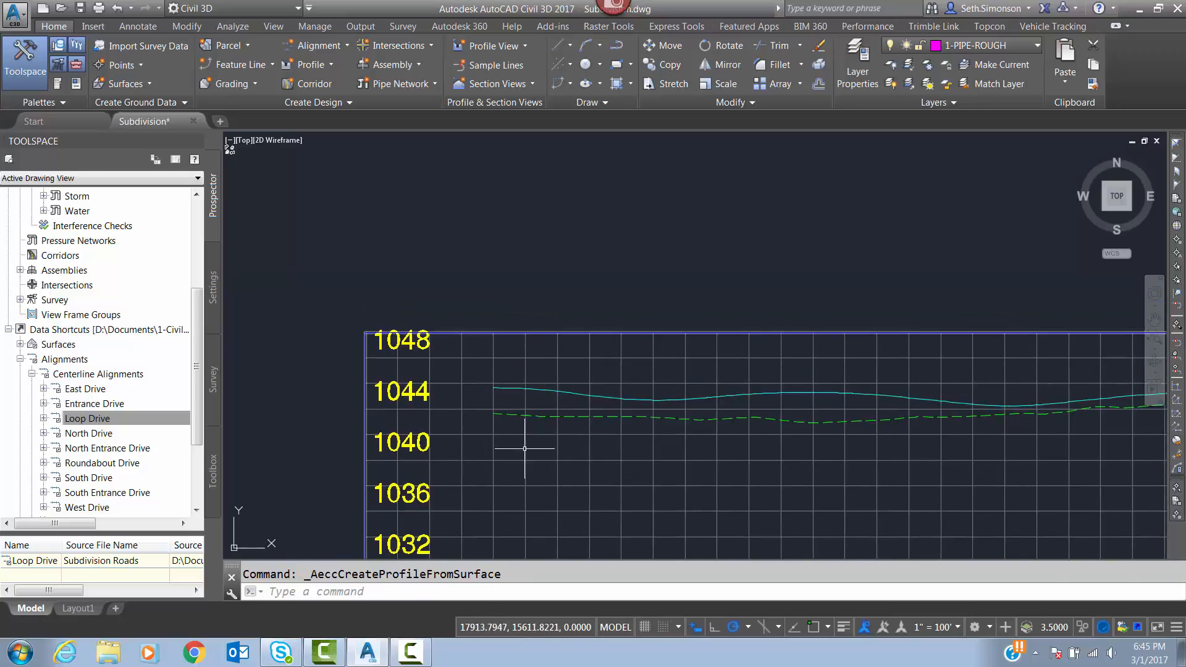
{"action": "scroll", "coordinate": [536, 400], "scroll_direction": "up", "scroll_amount": 4}
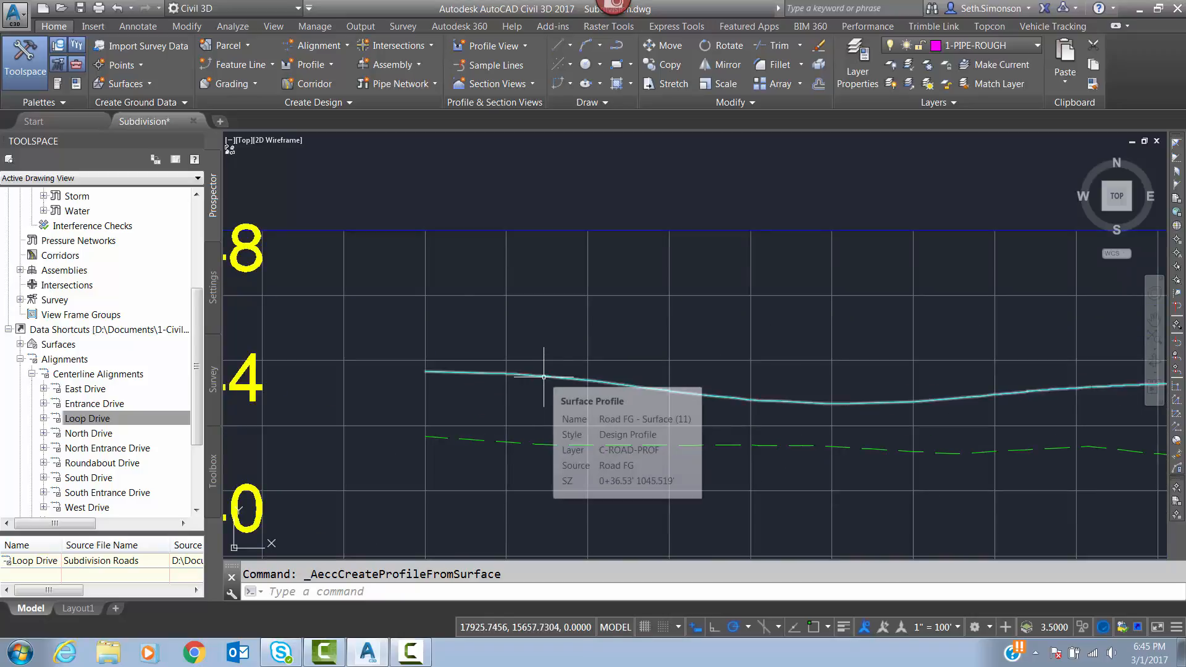
{"action": "left_click", "coordinate": [544, 377]}
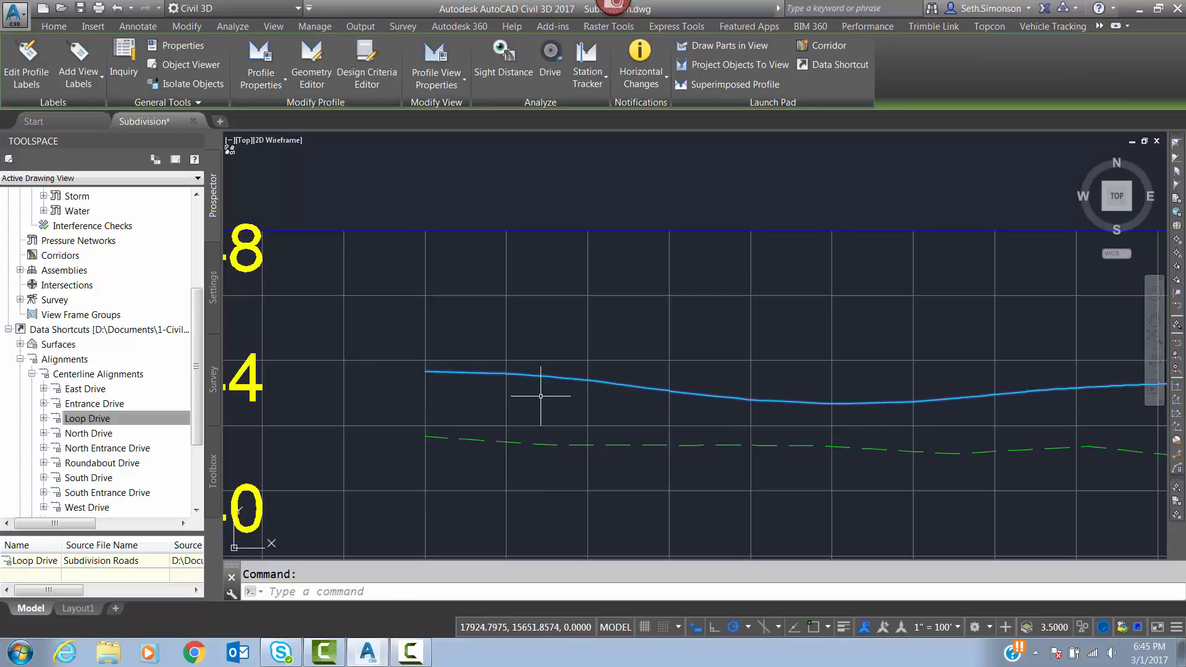
{"action": "type", "text": "co"}
{"action": "key", "text": "Return"}
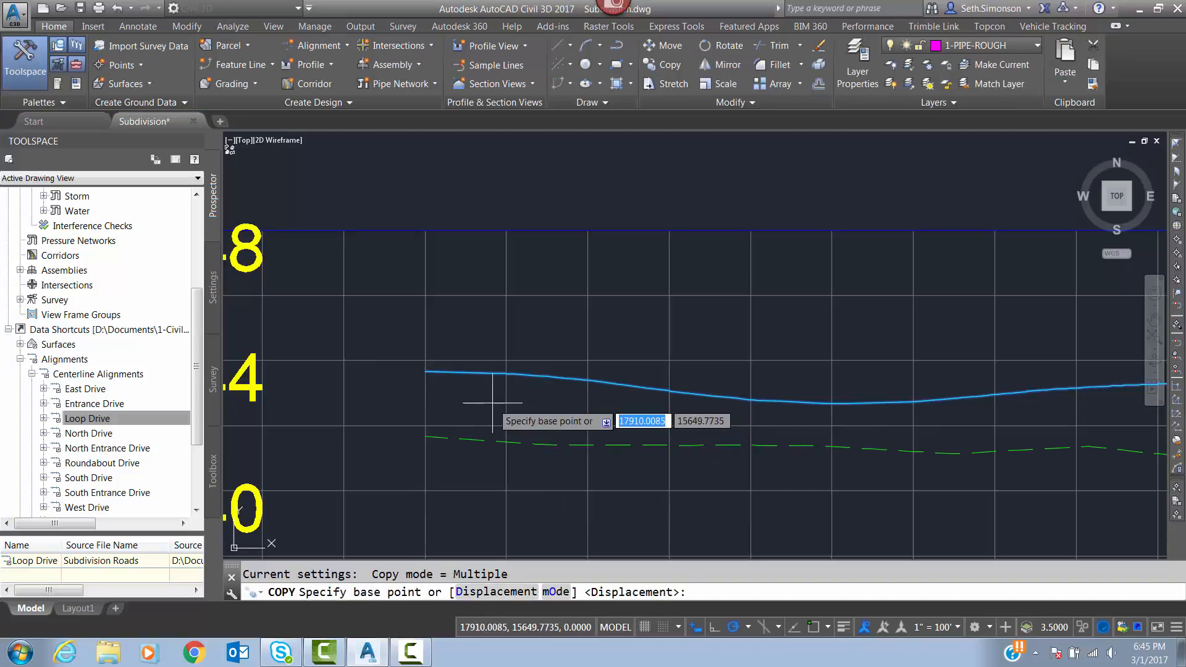
{"action": "right_click", "coordinate": [472, 381], "text": "shift"}
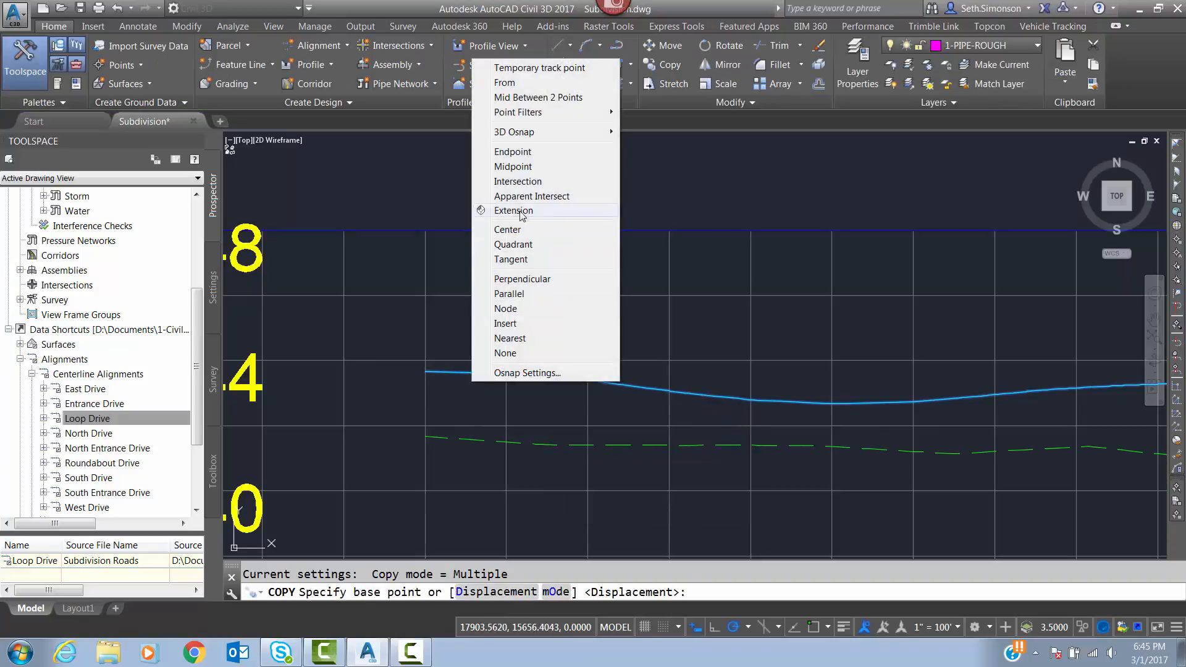
{"action": "left_click", "coordinate": [520, 156]}
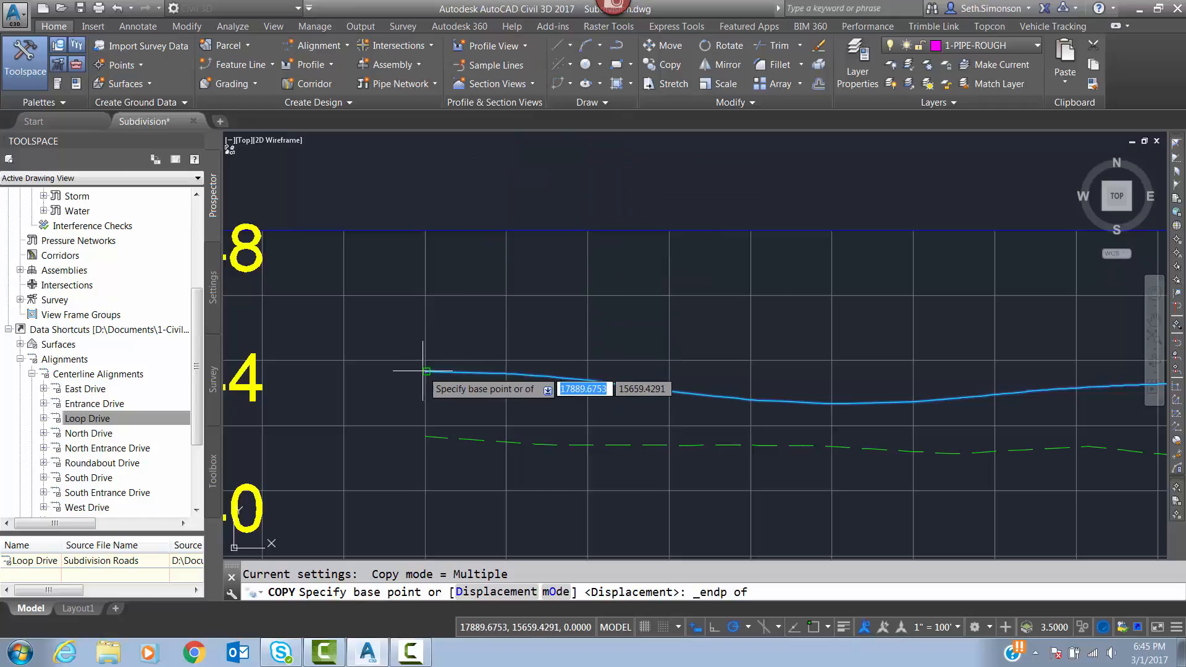
{"action": "left_click", "coordinate": [424, 372]}
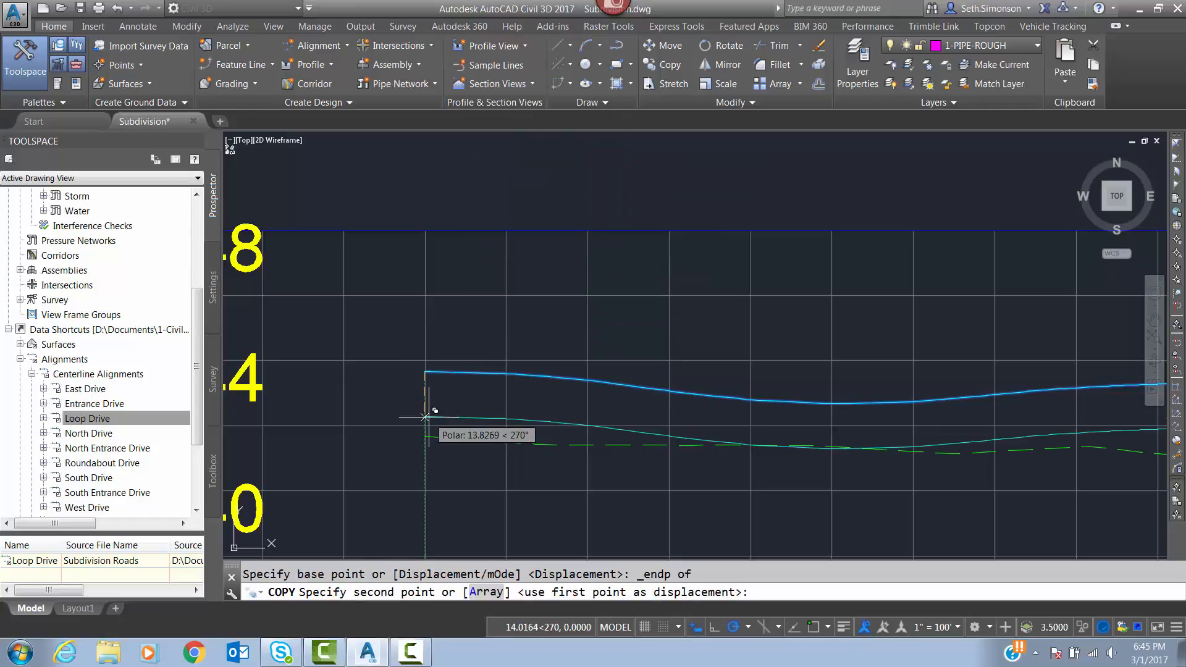
{"action": "right_click", "coordinate": [429, 371], "text": "shift"}
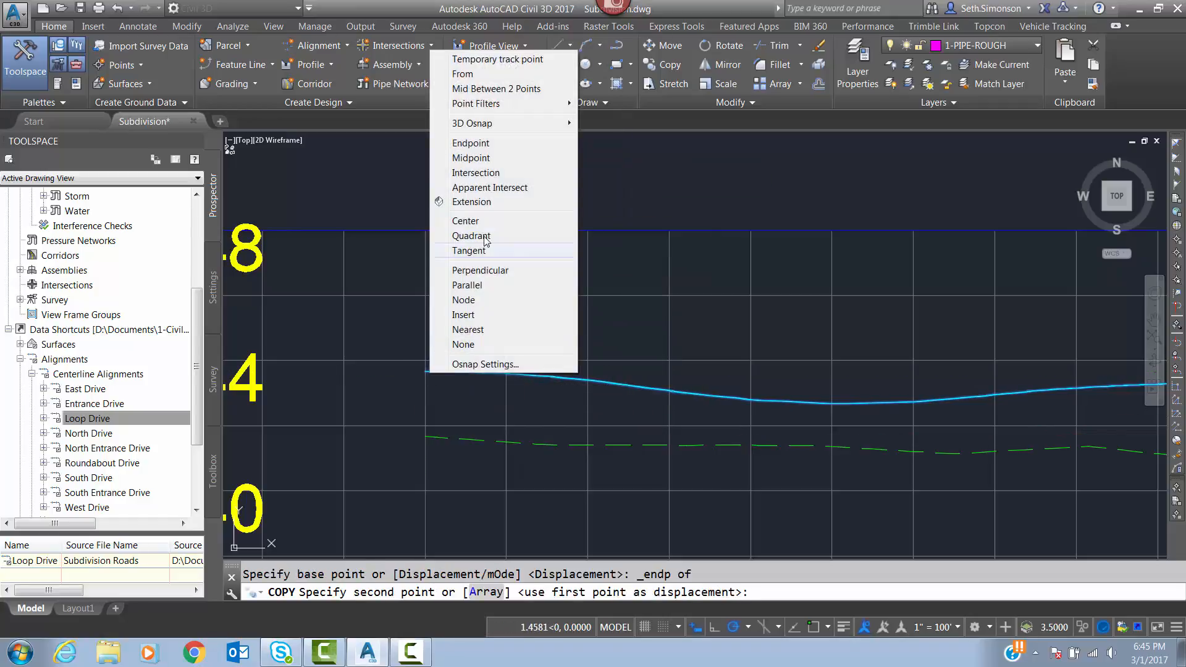
{"action": "left_click", "coordinate": [470, 147]}
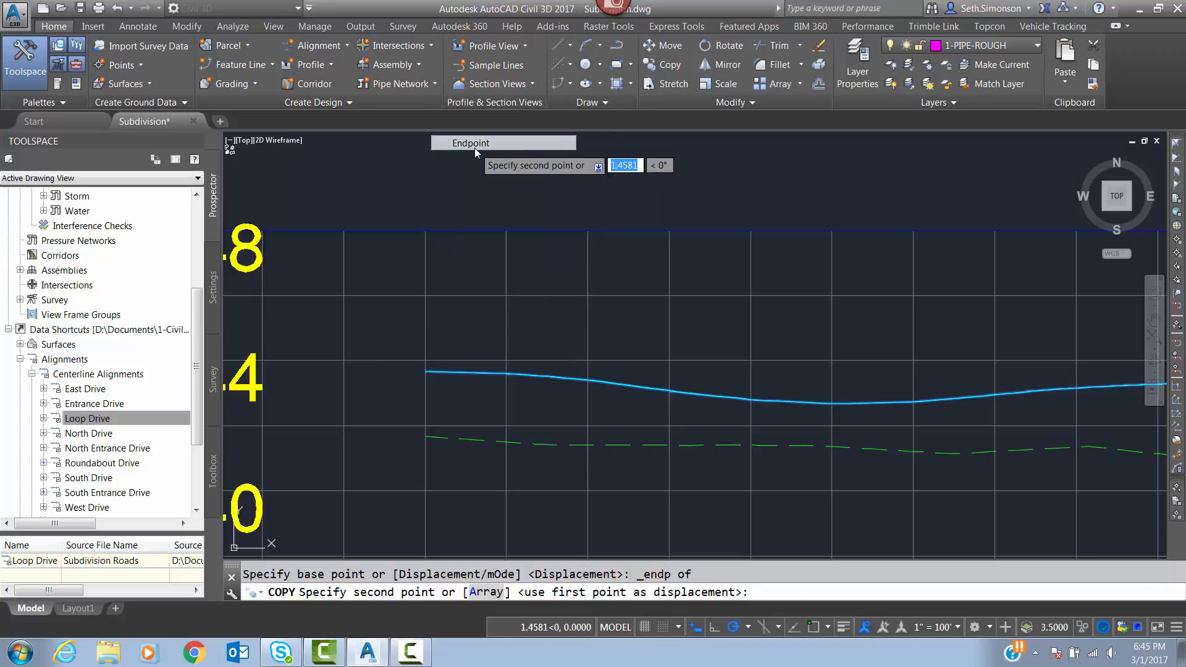
{"action": "left_click", "coordinate": [424, 371]}
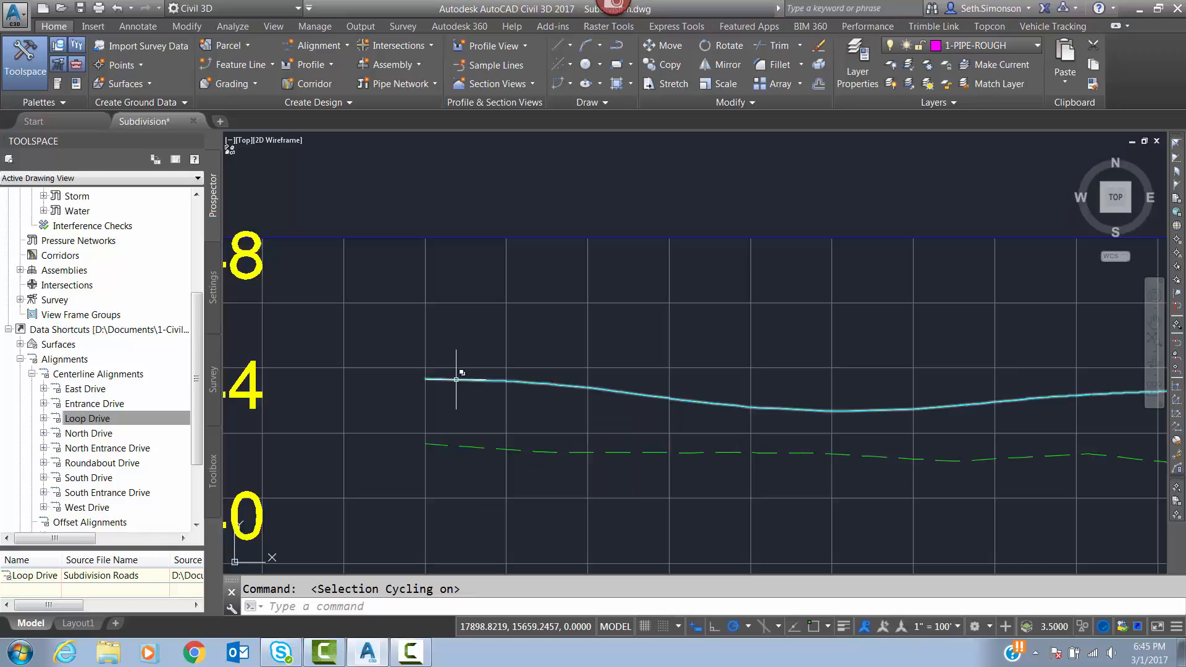
Select one of the two overlapping Road FG surface profiles at the start of Loop Drive and review its properties.
{"action": "mouse_move", "coordinate": [456, 378]}
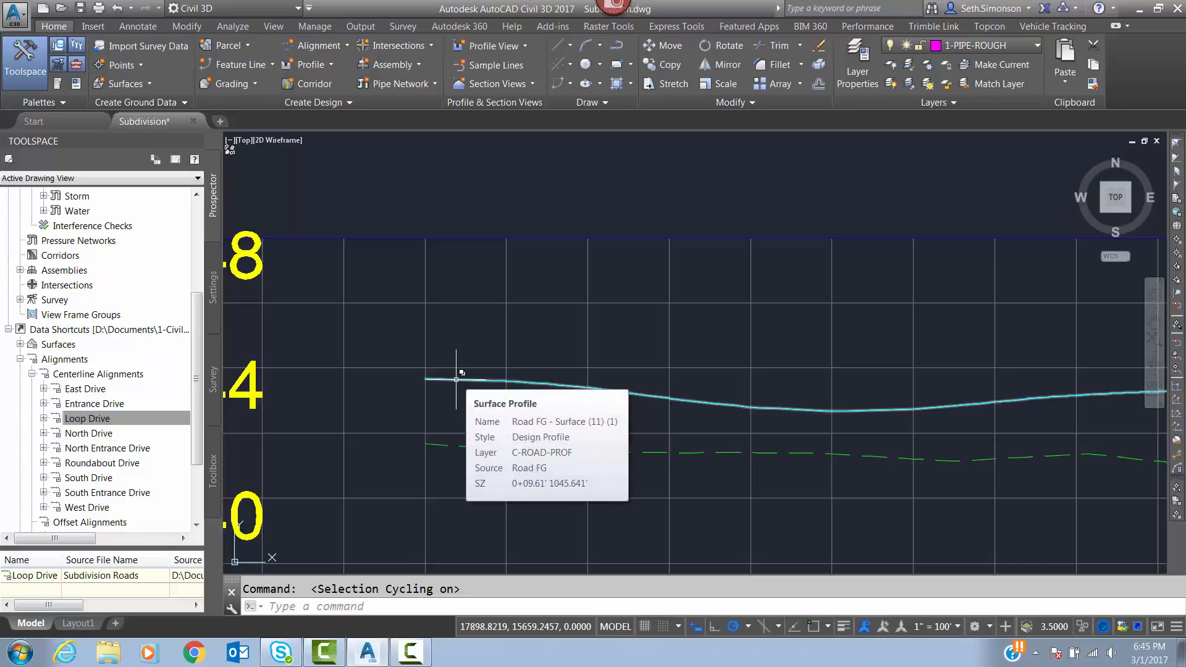
{"action": "left_click", "coordinate": [456, 379]}
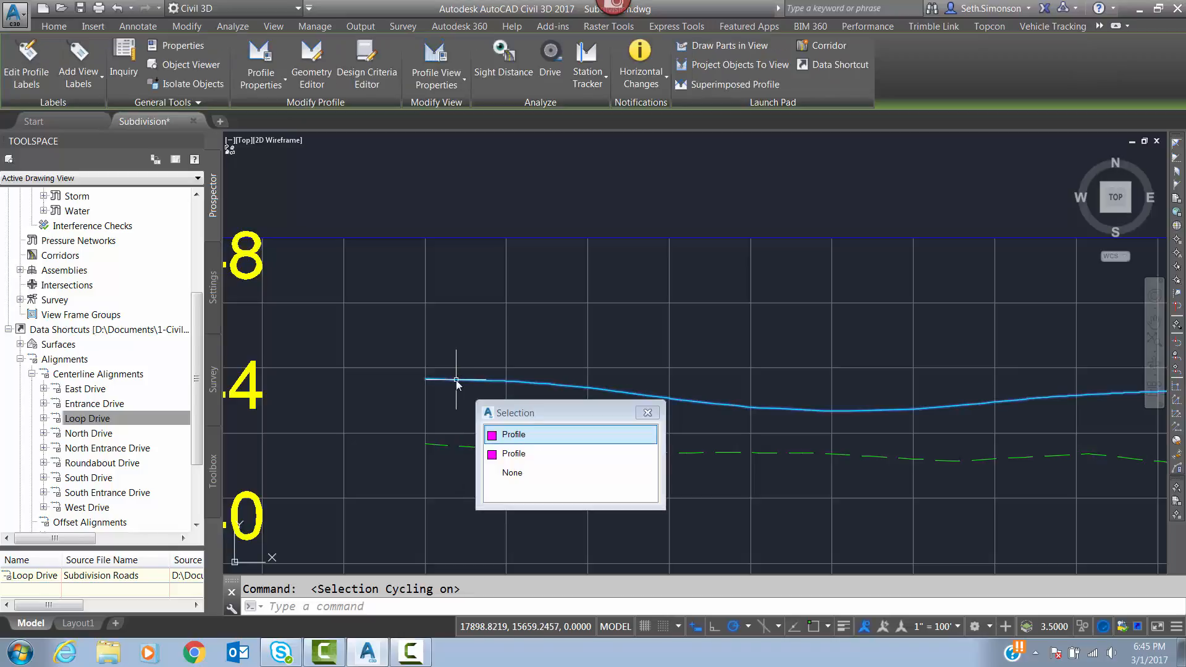
{"action": "left_click", "coordinate": [518, 436]}
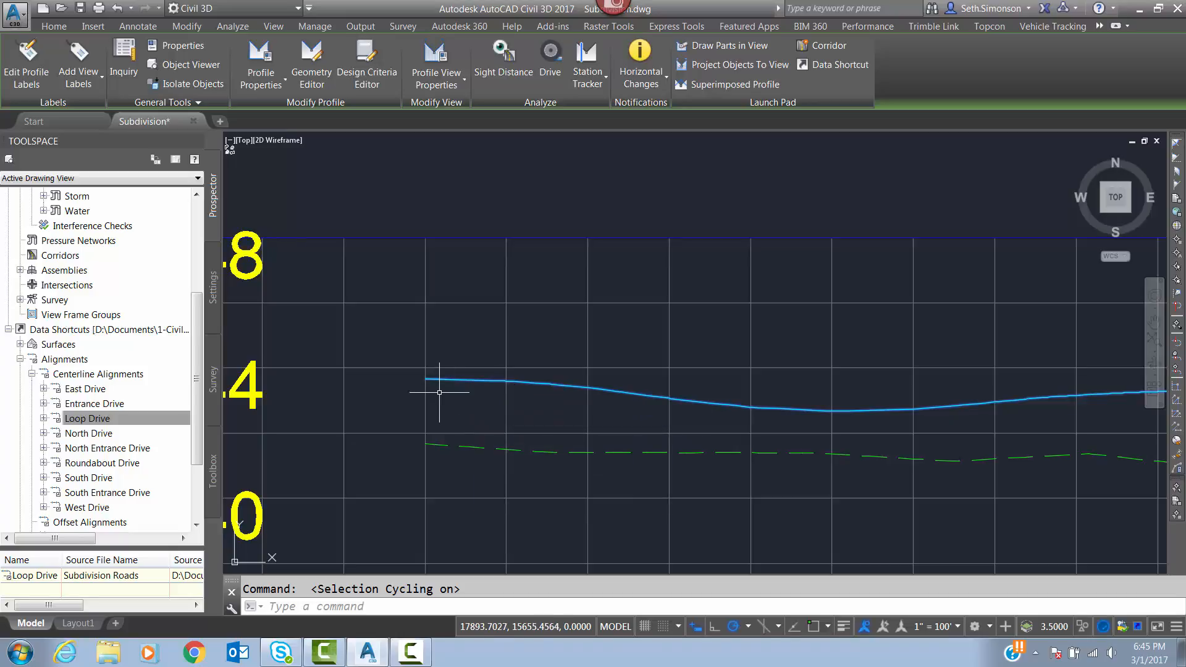
{"action": "right_click", "coordinate": [490, 403]}
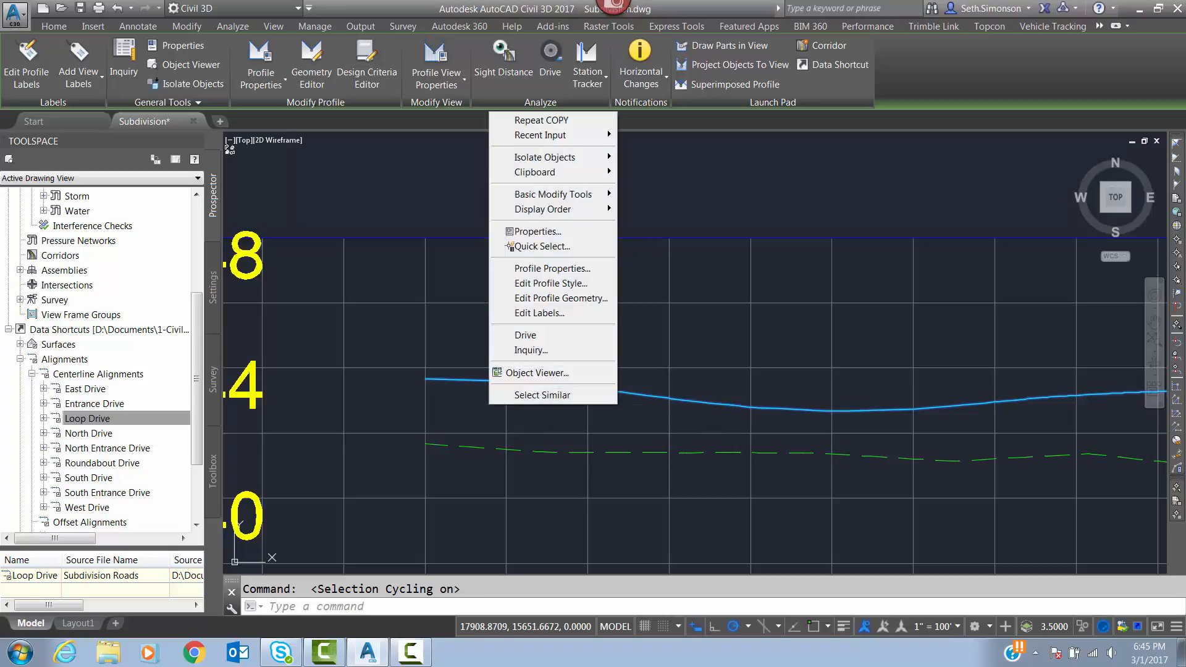
{"action": "left_click", "coordinate": [538, 231]}
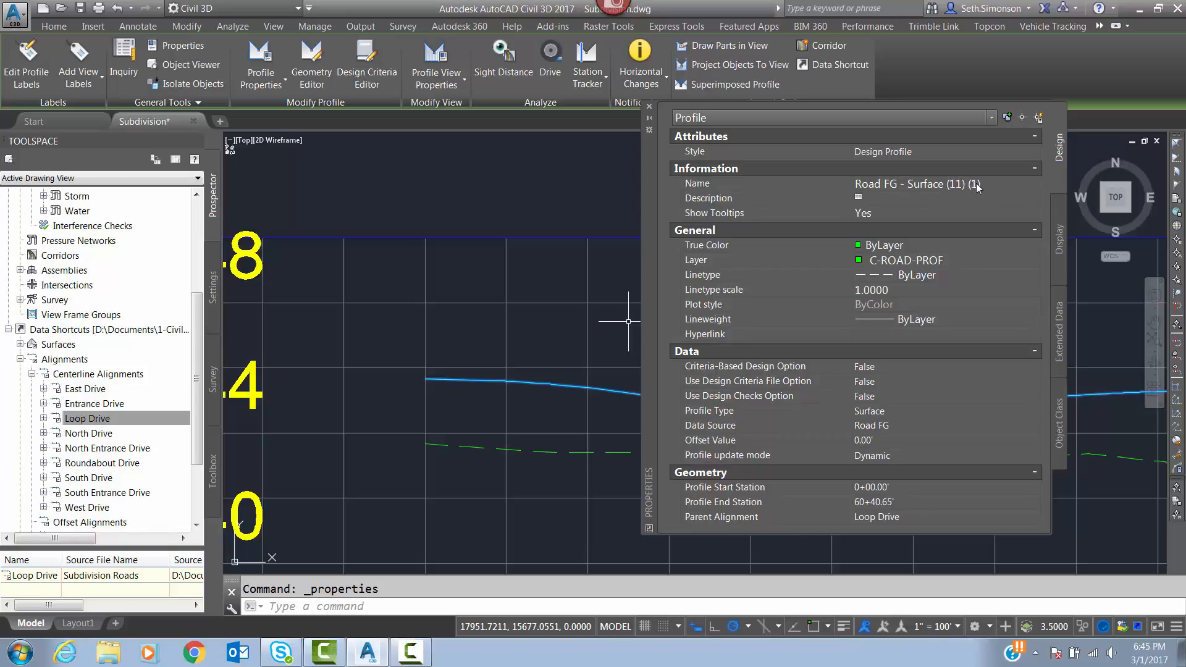
{"action": "left_click", "coordinate": [653, 110]}
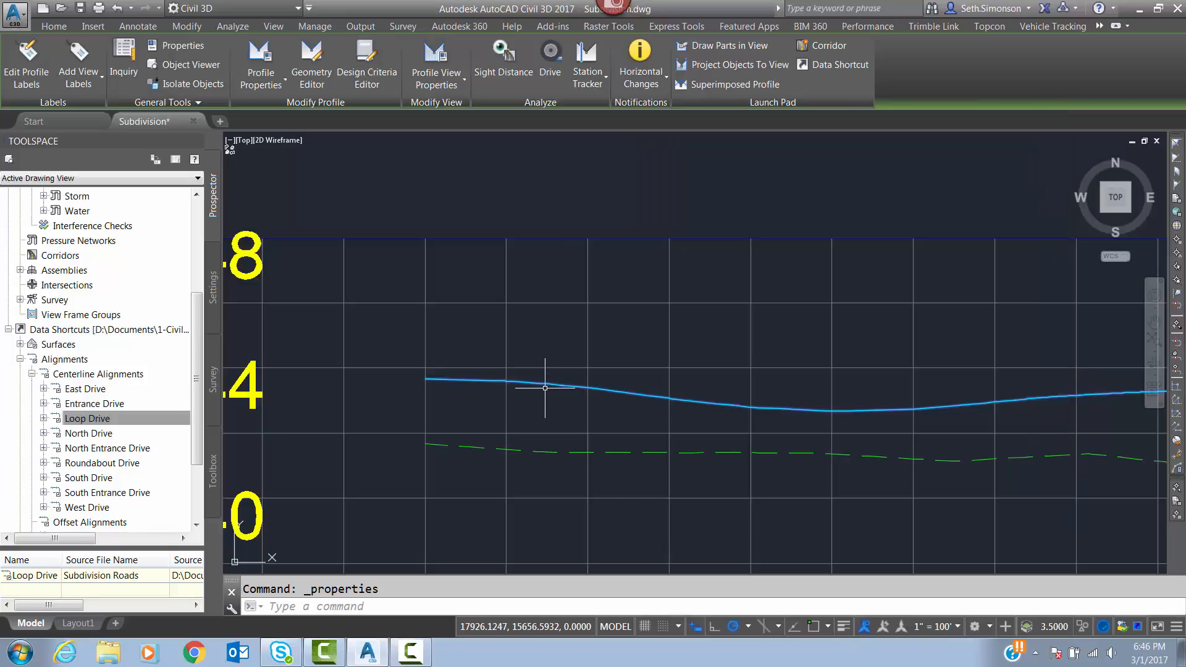
Explode the selected Road FG surface profile and turn selection cycling off.
{"action": "type", "text": "EXPlode"}
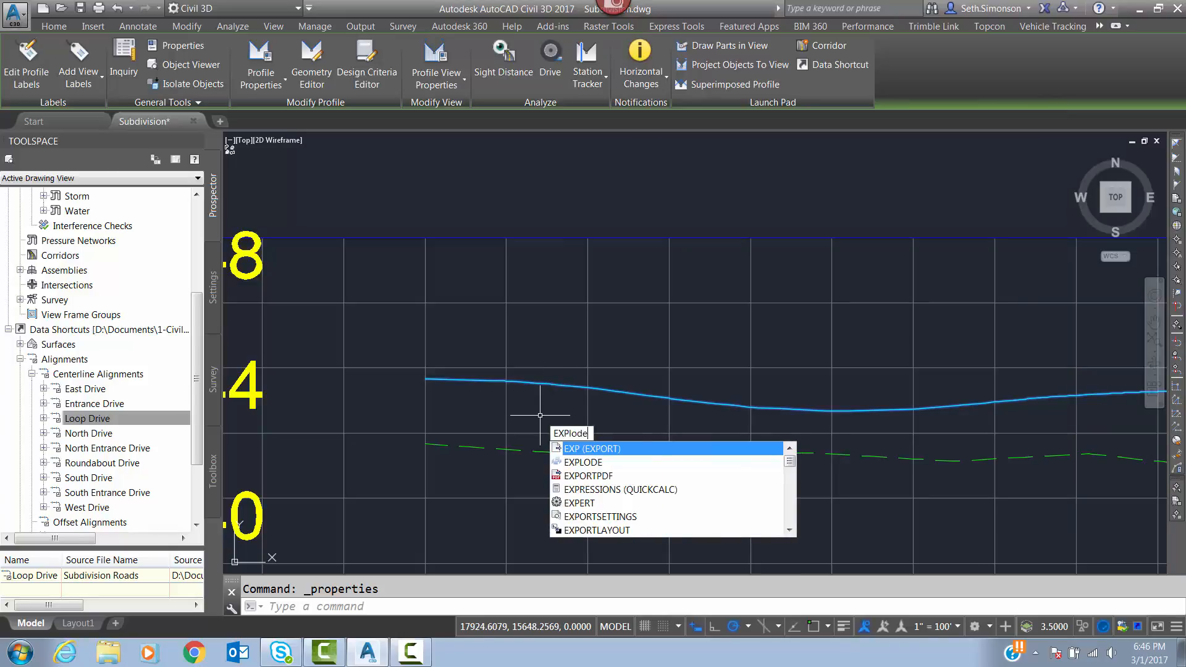
{"action": "key", "text": "Return"}
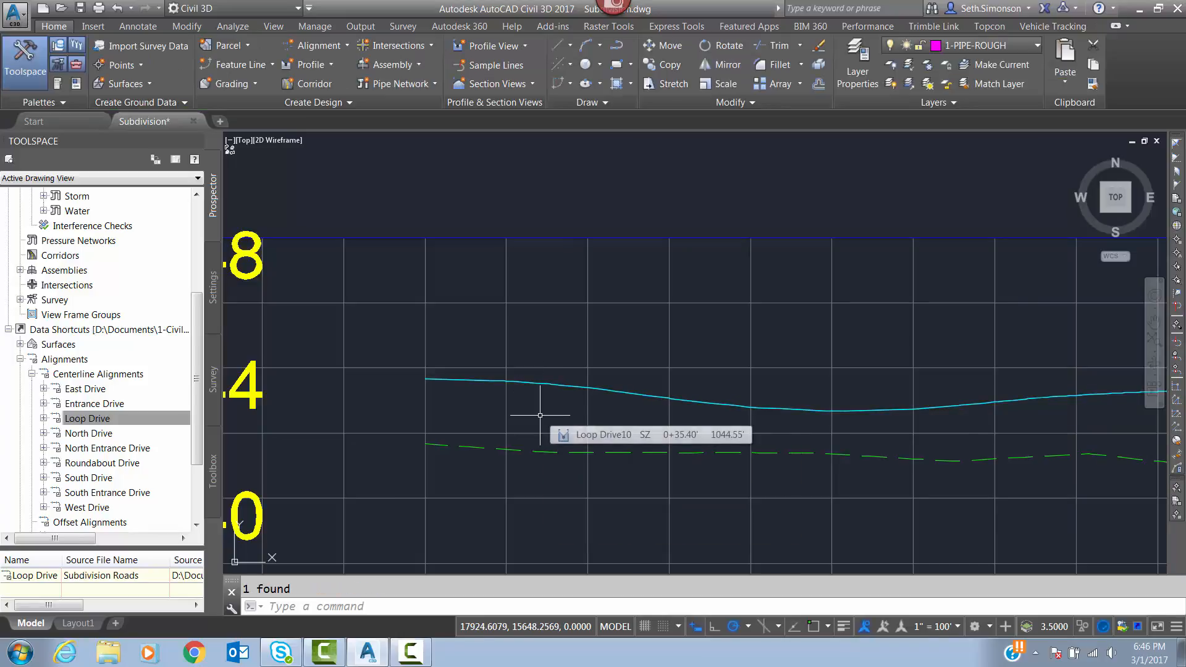
{"action": "key", "text": "ctrl+w"}
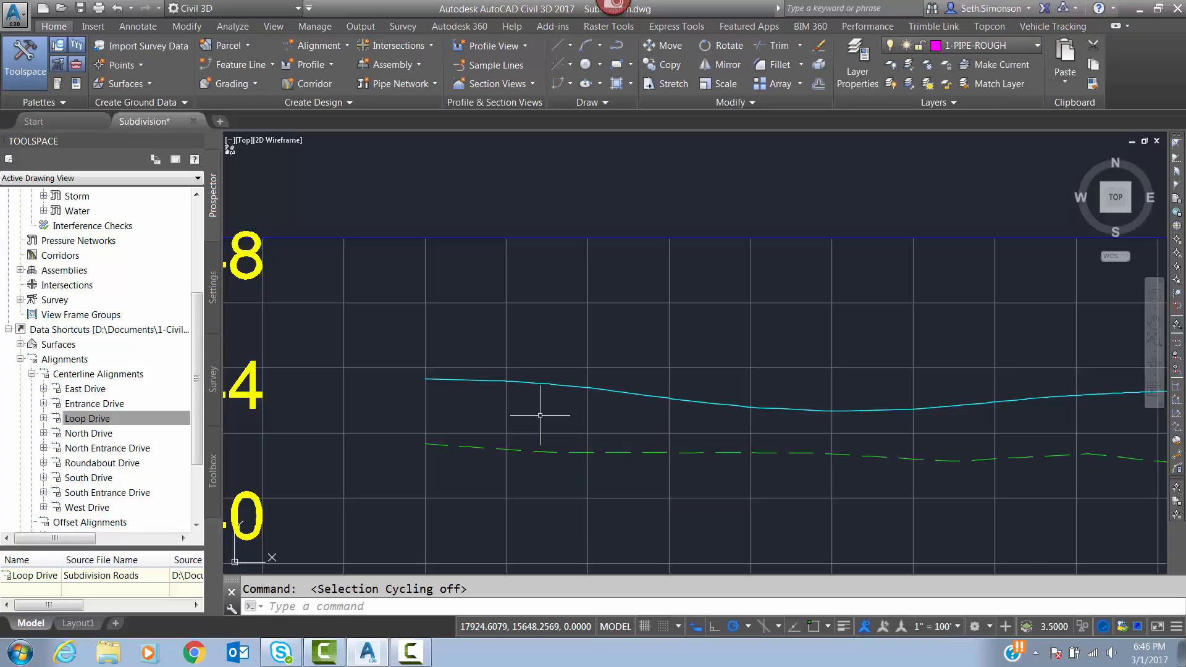
Check the overlapping objects on the Road FG line using selection cycling, picking the block reference and clearing the selection.
{"action": "left_click", "coordinate": [544, 379]}
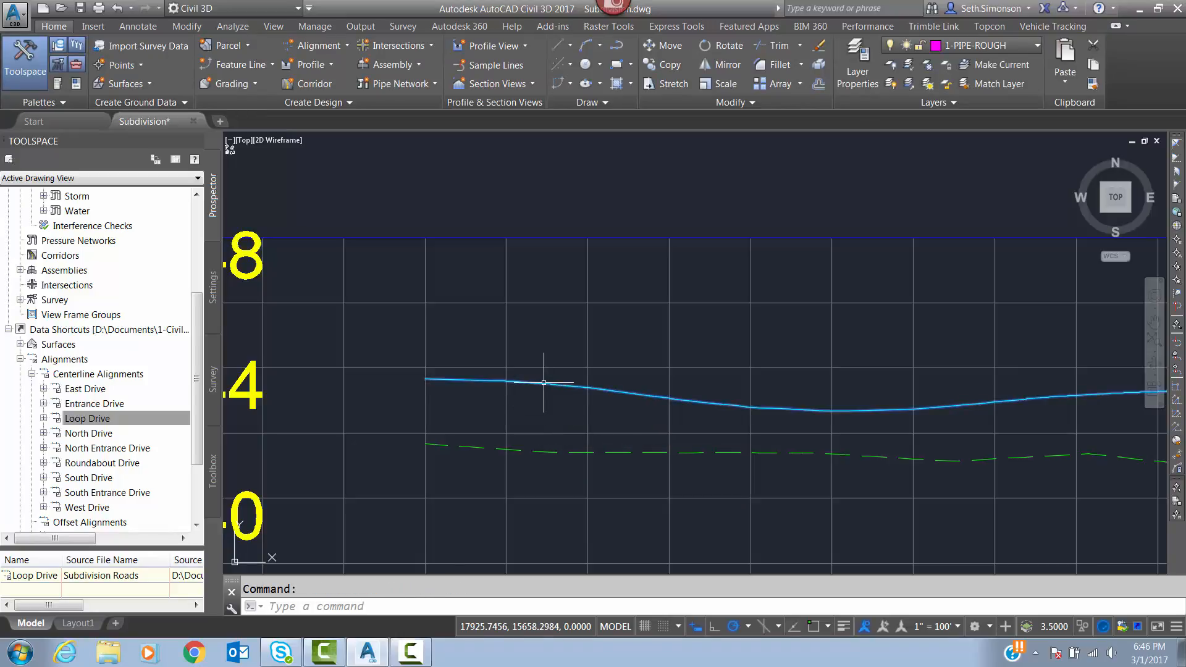
{"action": "key", "text": "Escape"}
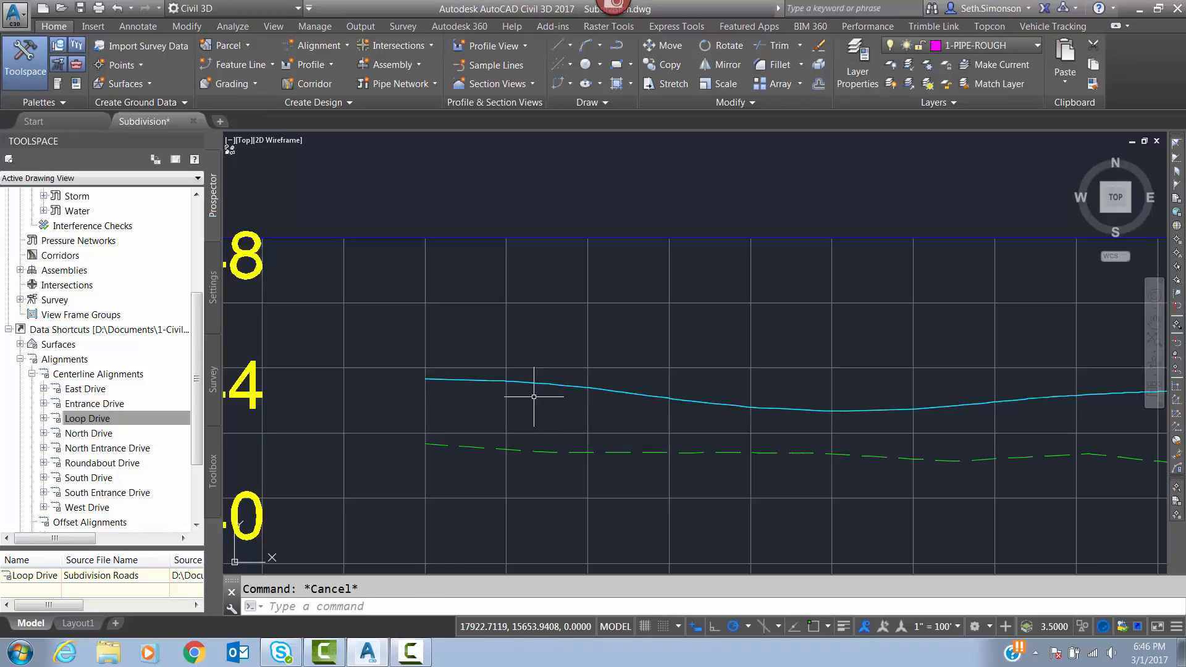
{"action": "key", "text": "ctrl+w"}
{"action": "left_click", "coordinate": [545, 386]}
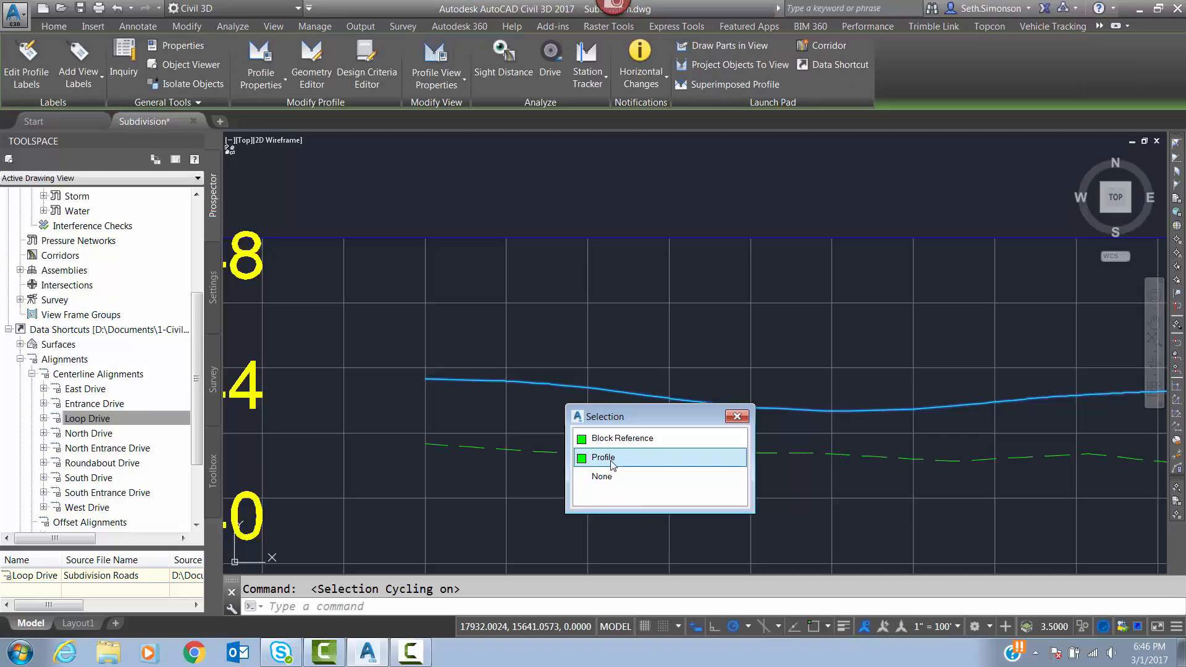
{"action": "left_click", "coordinate": [600, 443]}
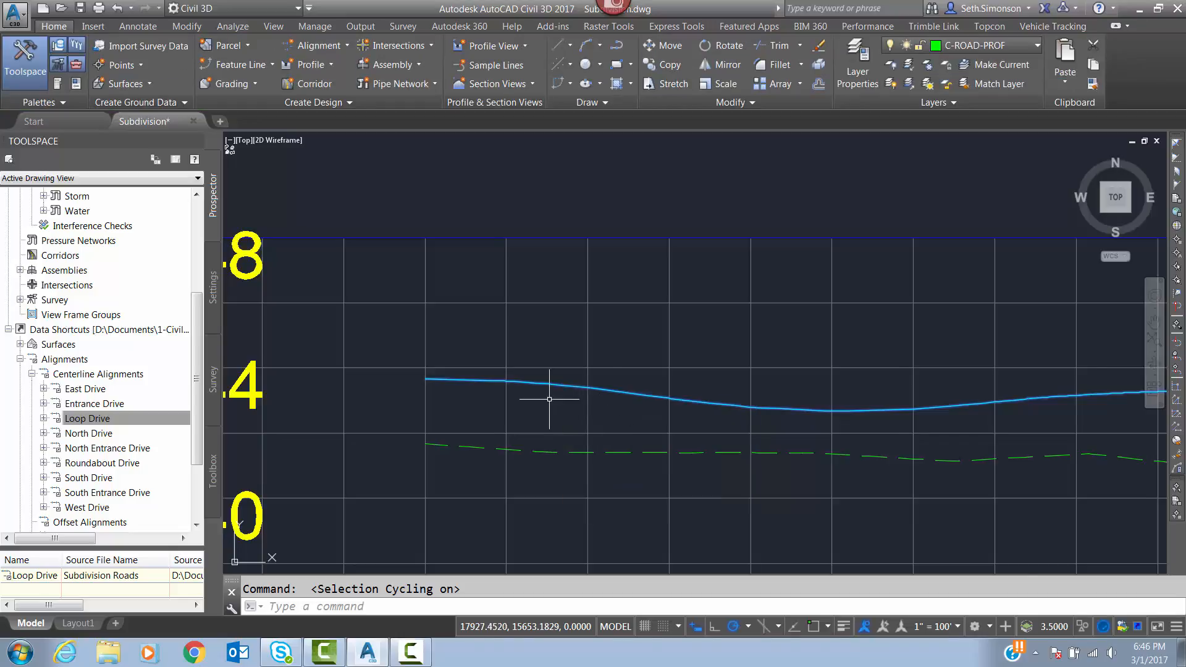
{"action": "middle_click_drag", "start_coordinate": [519, 379], "coordinate": [632, 367]}
{"action": "key", "text": "Escape"}
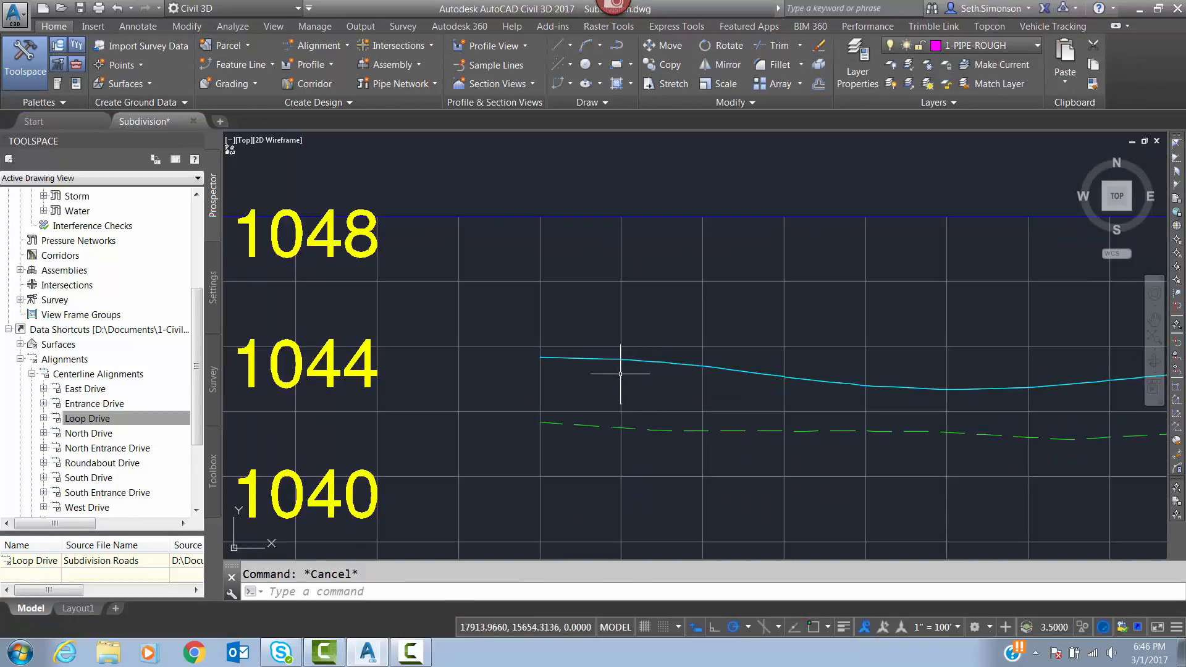
Measure the vertical distance between the 1044 and 1040 grid line endpoints on the Loop Drive profile view's elevation axis.
{"action": "scroll", "coordinate": [649, 372], "scroll_direction": "down", "scroll_amount": 5}
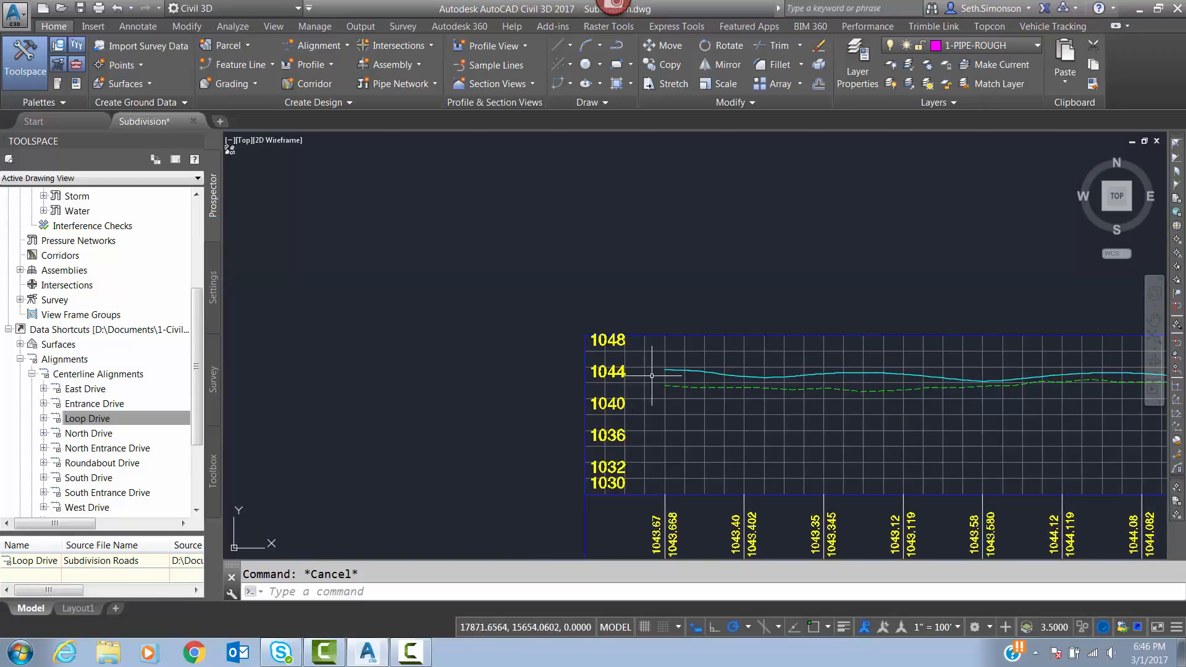
{"action": "scroll", "coordinate": [653, 398], "scroll_direction": "up", "scroll_amount": 2}
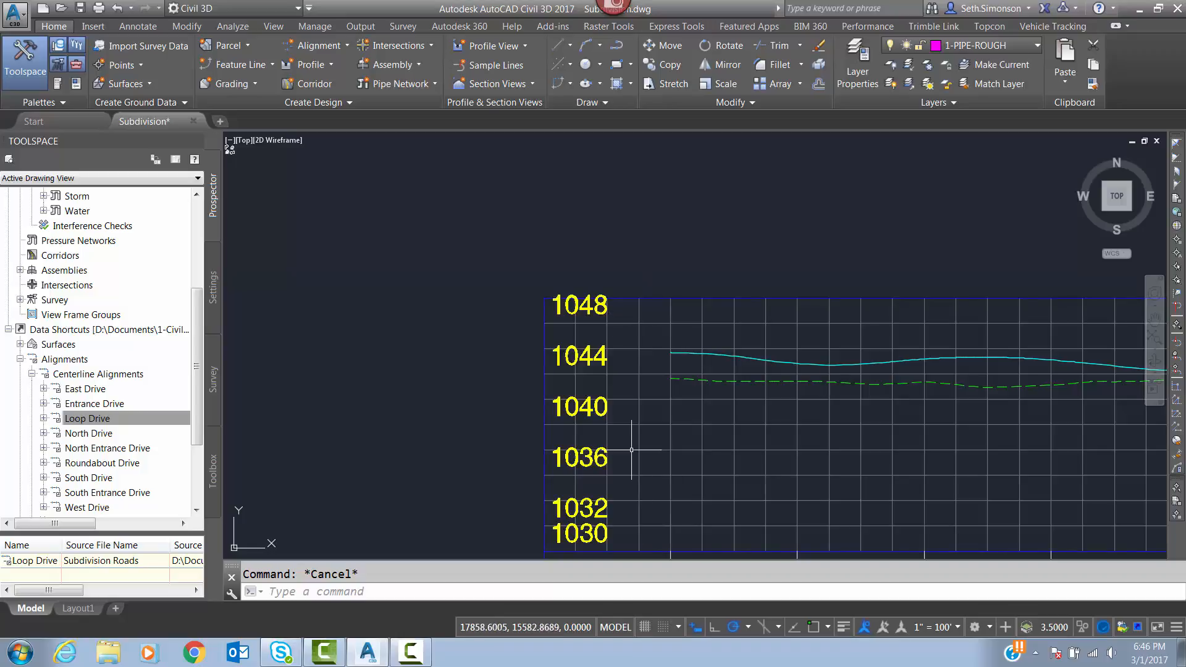
{"action": "middle_click_drag", "start_coordinate": [604, 373], "coordinate": [673, 362]}
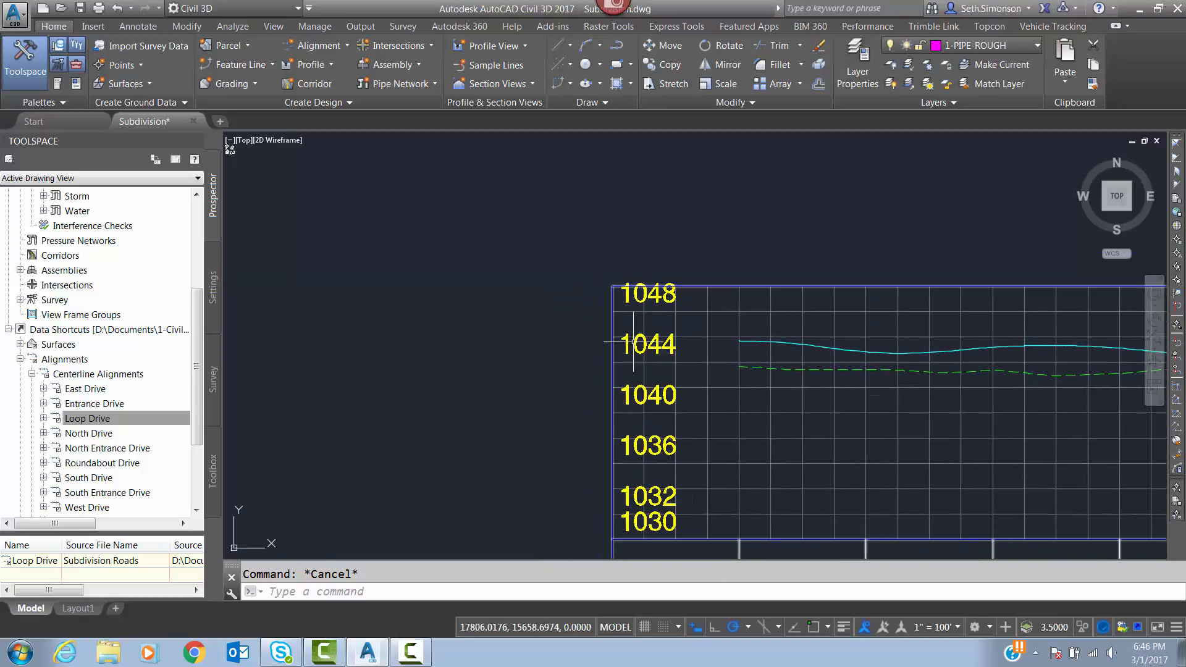
{"action": "scroll", "coordinate": [633, 341], "scroll_direction": "up", "scroll_amount": 2}
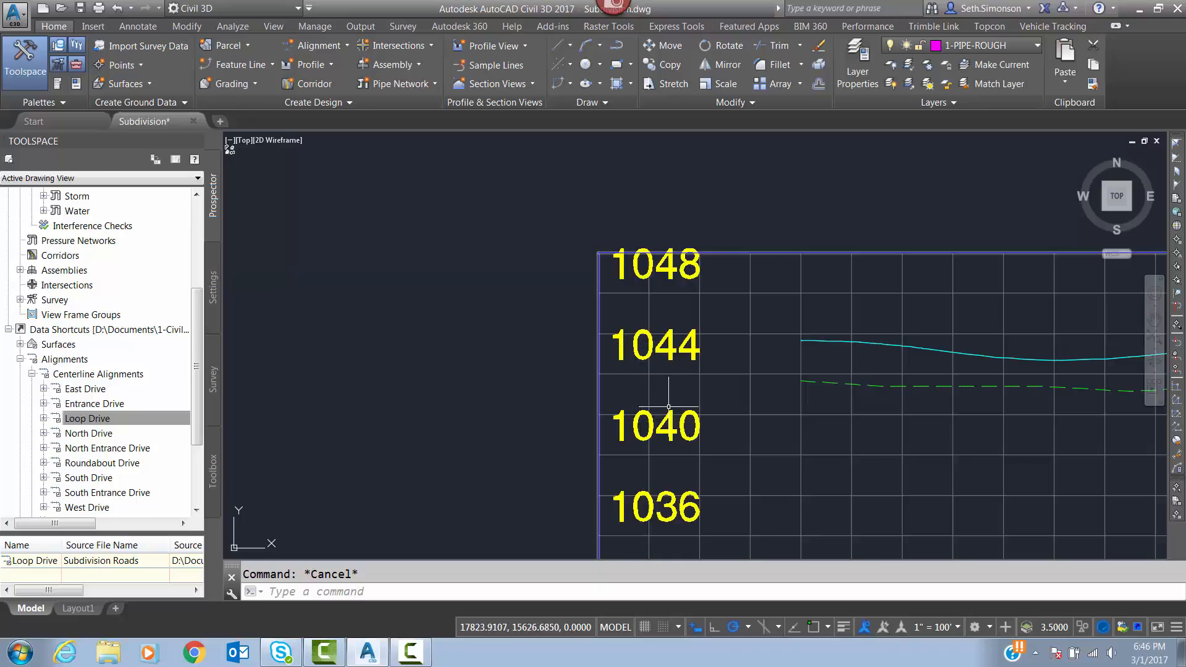
{"action": "type", "text": "dist"}
{"action": "key", "text": "Return"}
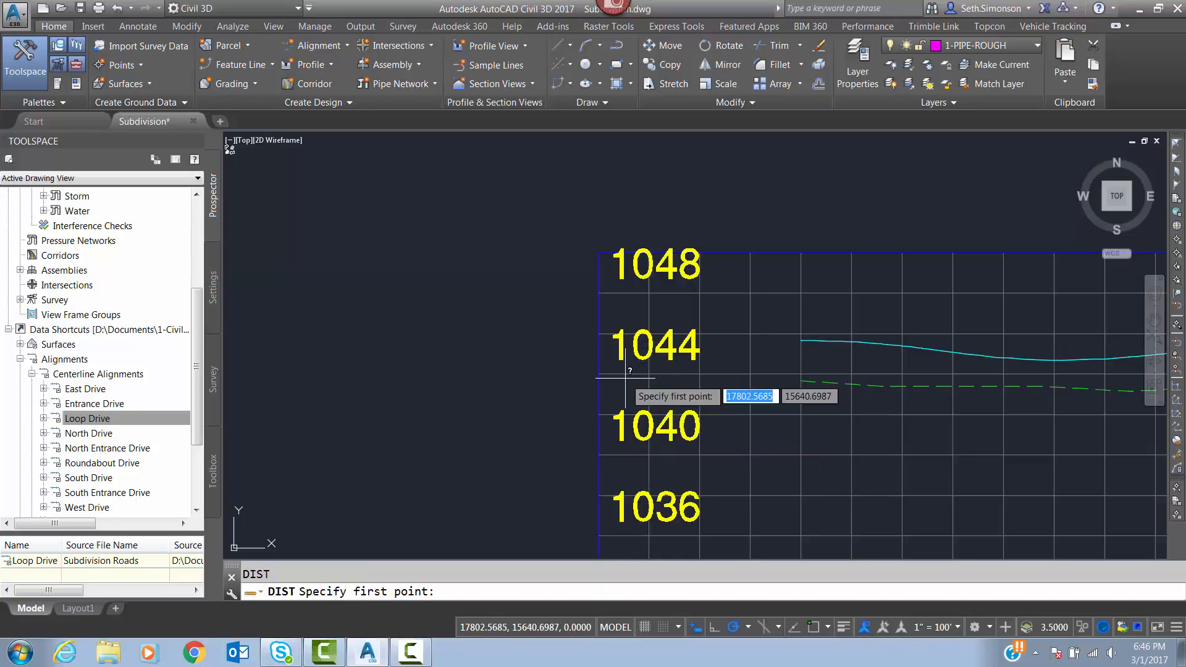
{"action": "right_click", "coordinate": [608, 333], "text": "shift"}
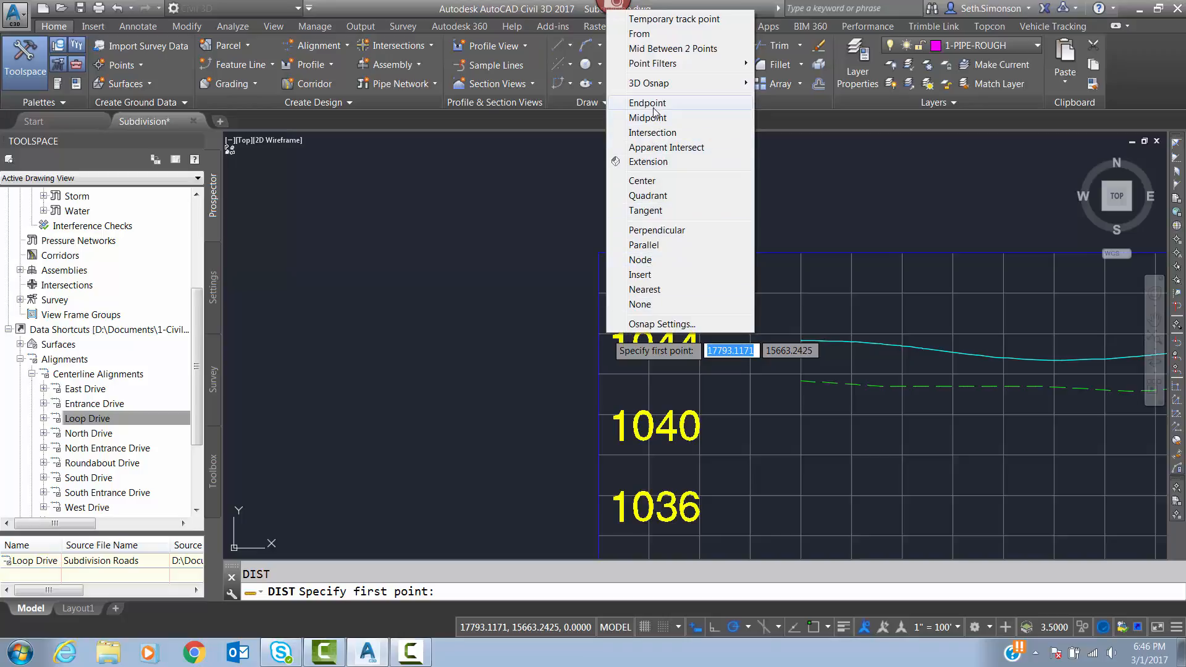
{"action": "left_click", "coordinate": [654, 110]}
{"action": "left_click", "coordinate": [603, 334]}
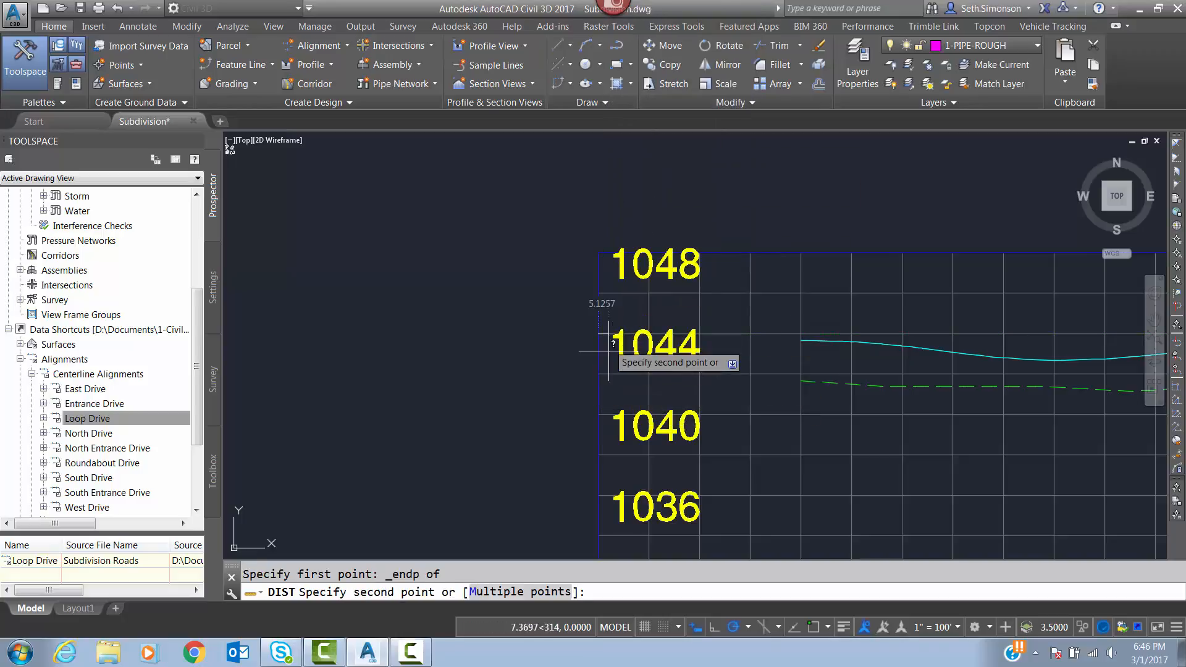
{"action": "right_click", "coordinate": [599, 402], "text": "shift"}
{"action": "left_click", "coordinate": [655, 179]}
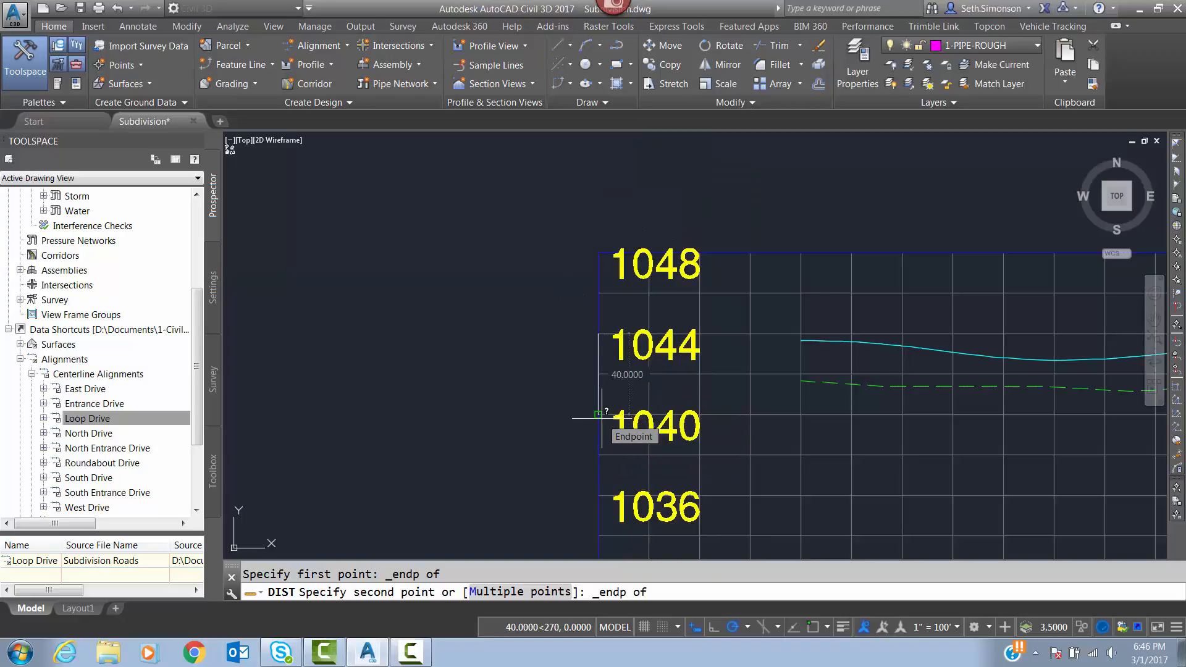
{"action": "left_click", "coordinate": [601, 417]}
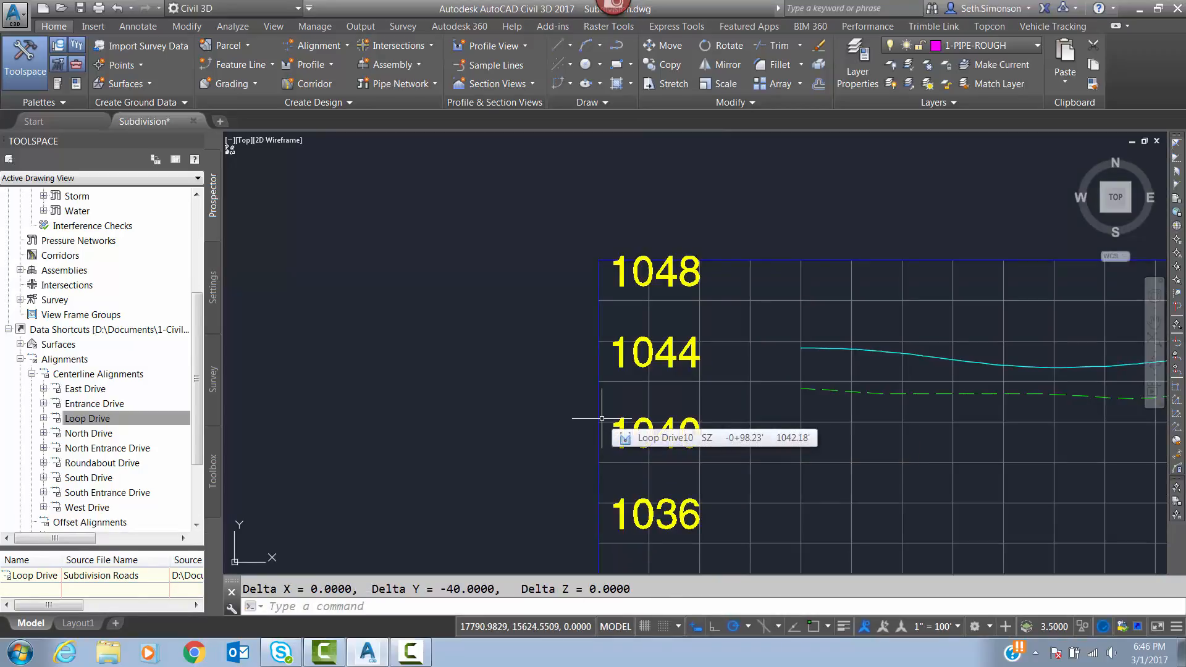
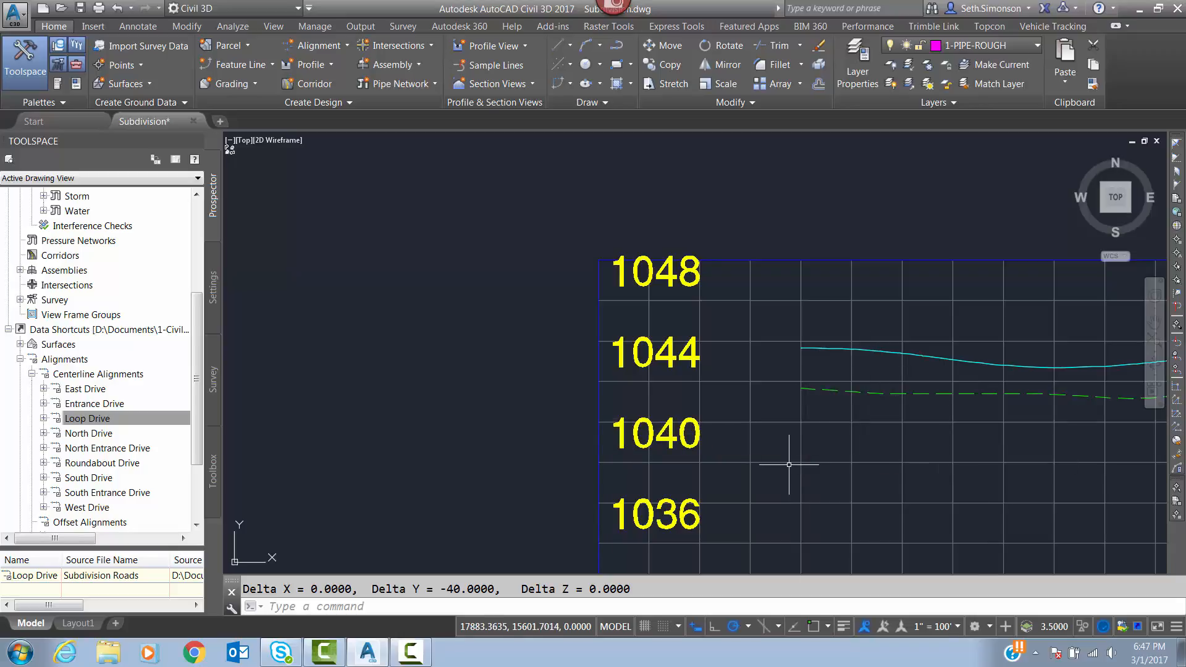
Move the exploded Road FG block reference straight down 75 units, using its line's start endpoint as the base point.
{"action": "scroll", "coordinate": [789, 465], "scroll_direction": "down", "scroll_amount": 2}
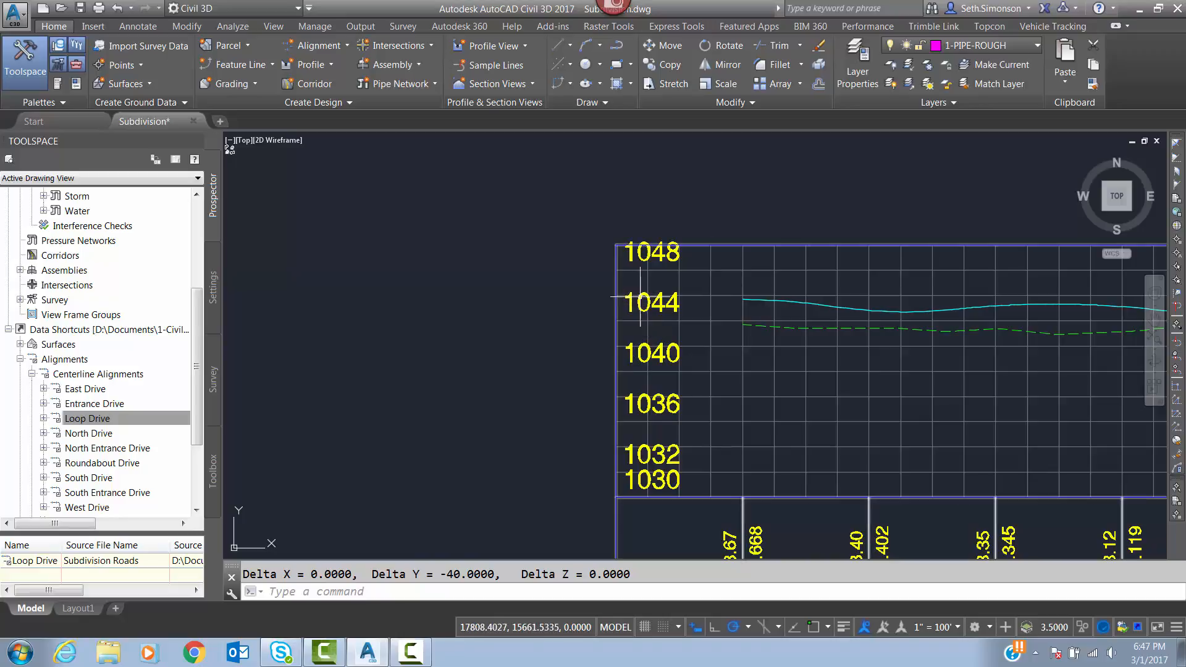
{"action": "mouse_move", "coordinate": [649, 336]}
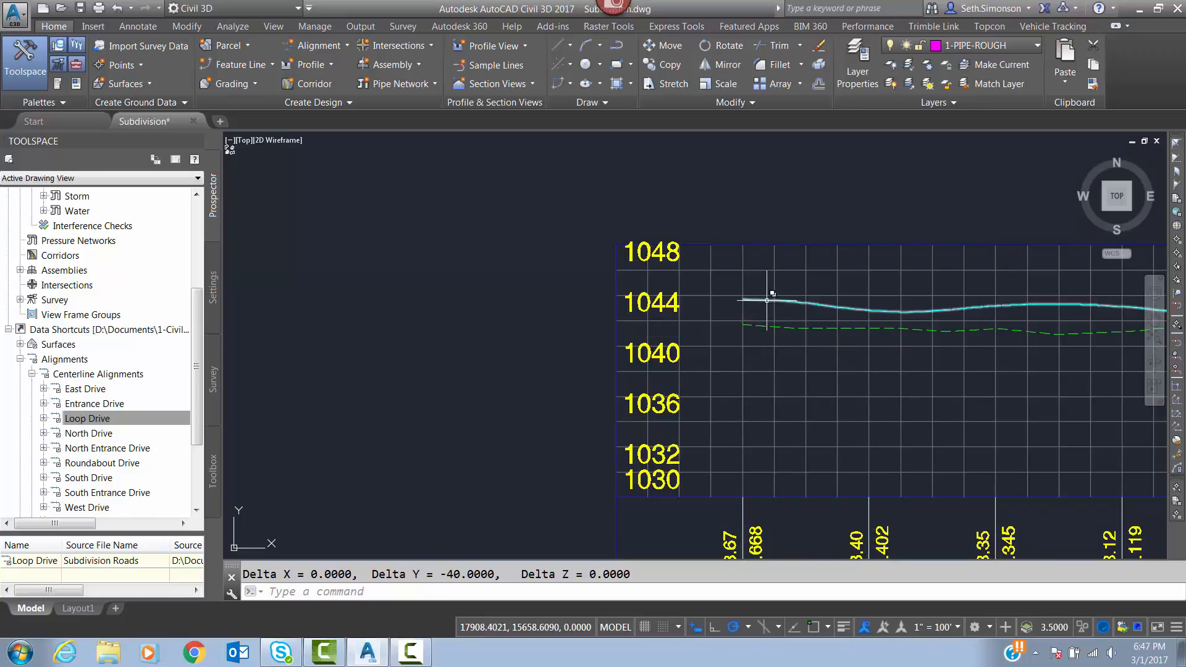
{"action": "scroll", "coordinate": [742, 302], "scroll_direction": "up", "scroll_amount": 4}
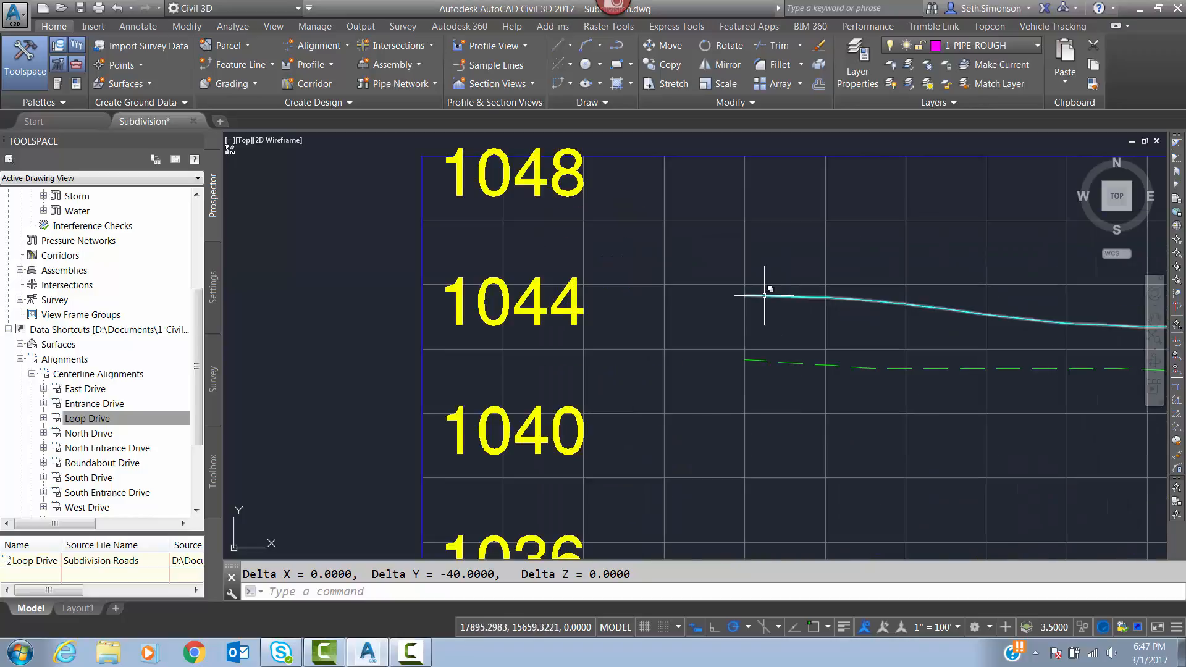
{"action": "left_click", "coordinate": [761, 337]}
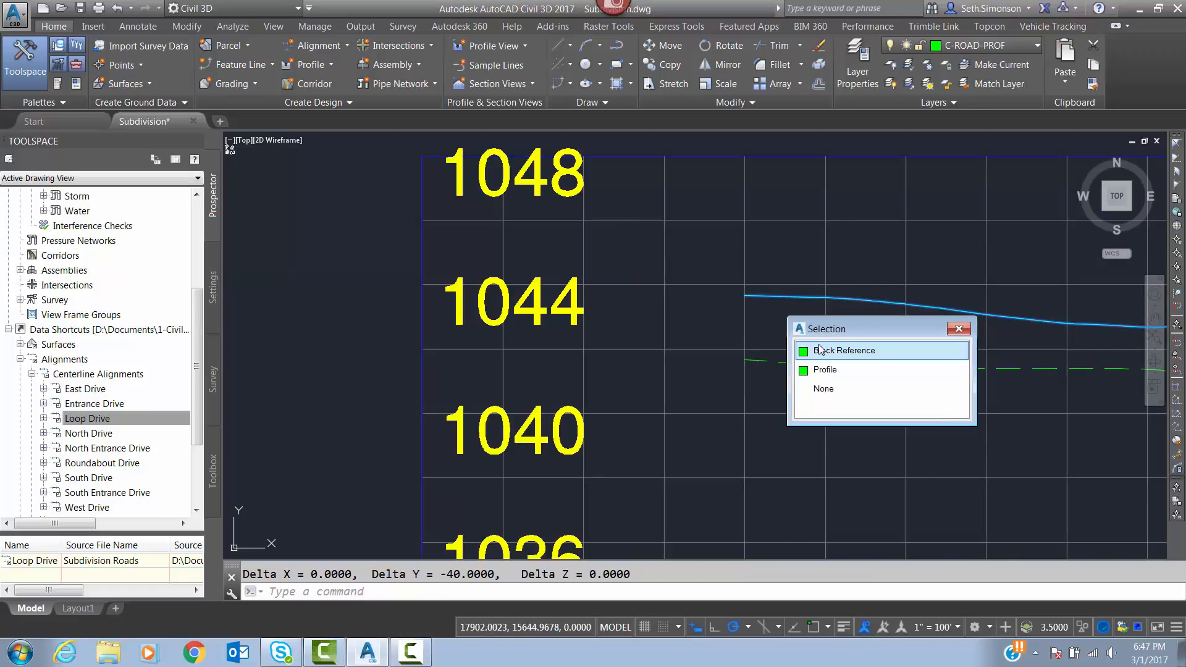
{"action": "scroll", "coordinate": [599, 303], "scroll_direction": "down", "scroll_amount": 2}
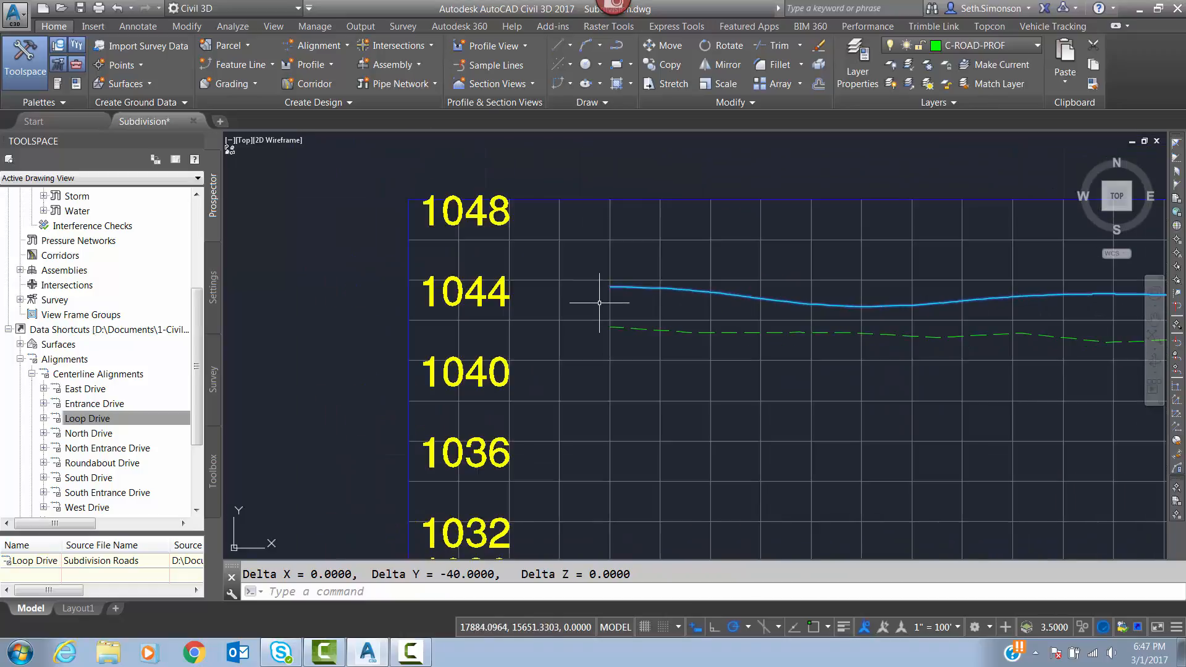
{"action": "type", "text": "m"}
{"action": "key", "text": "Return"}
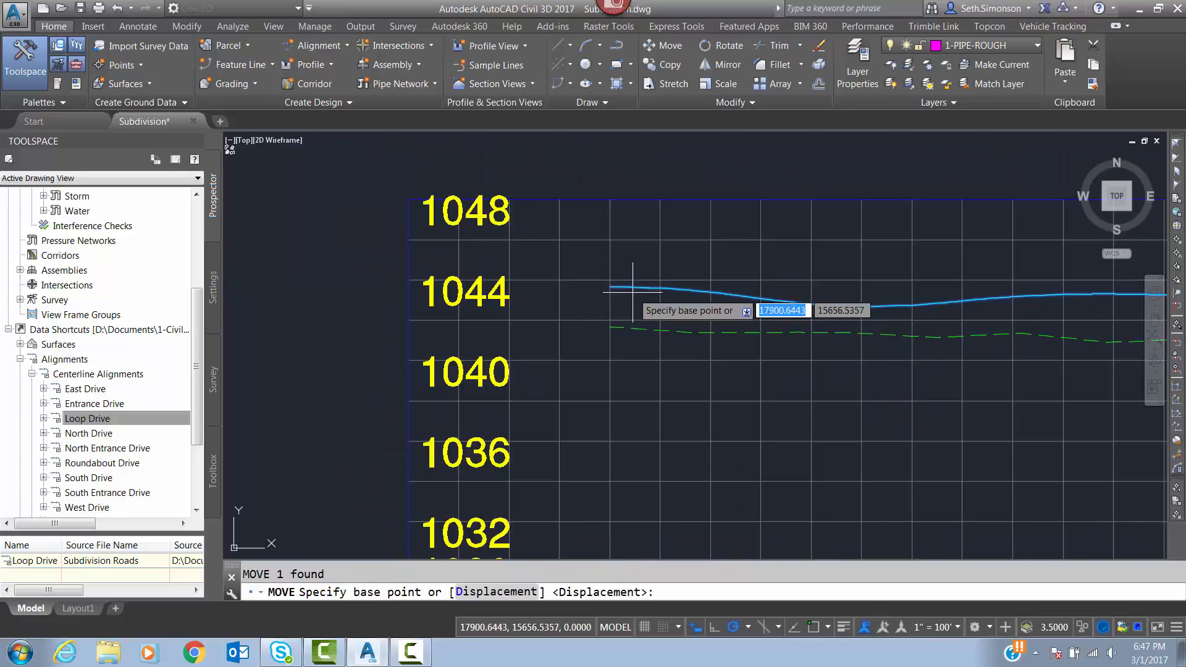
{"action": "right_click", "coordinate": [611, 285], "text": "shift"}
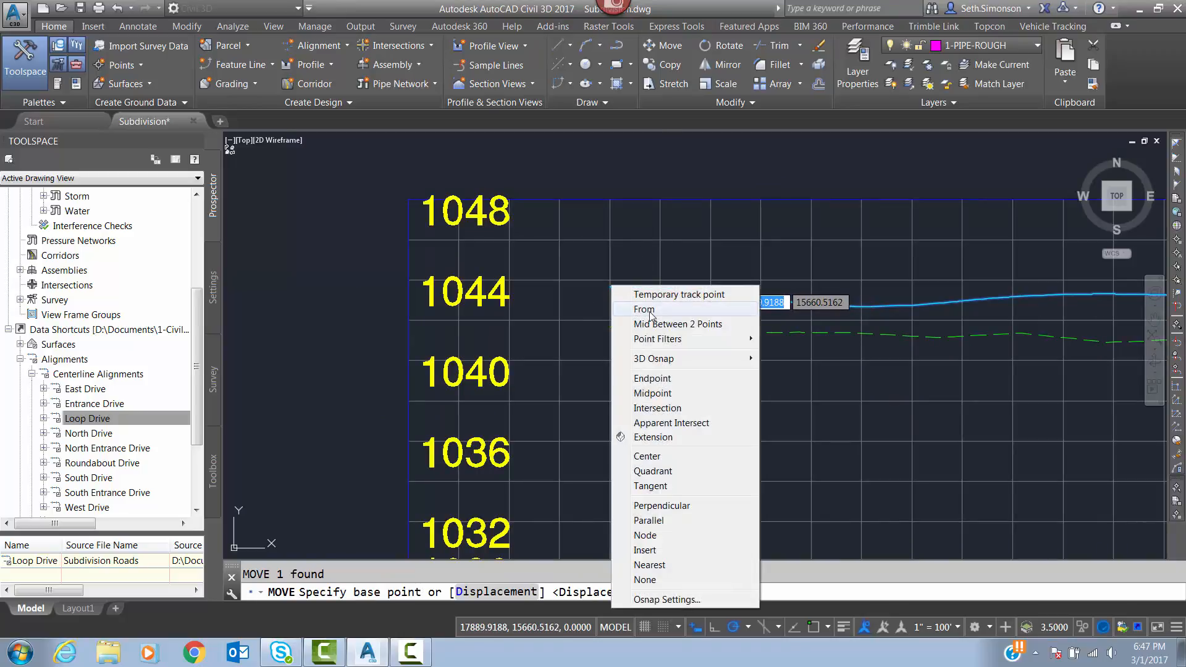
{"action": "left_click", "coordinate": [653, 379]}
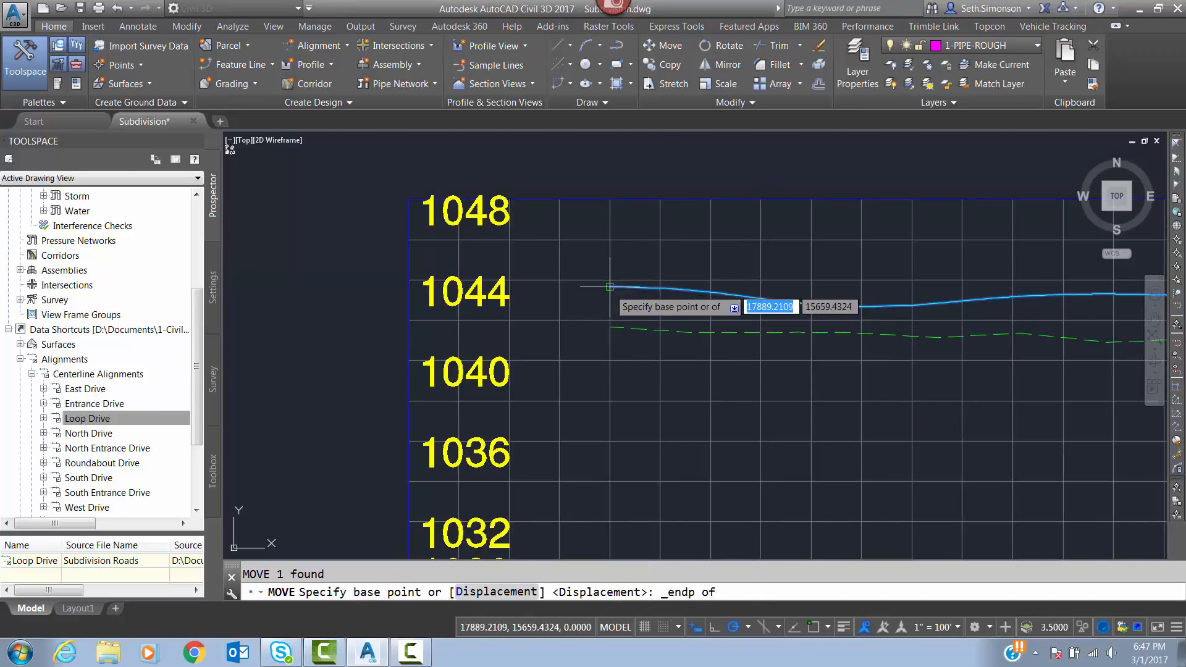
{"action": "left_click", "coordinate": [611, 286]}
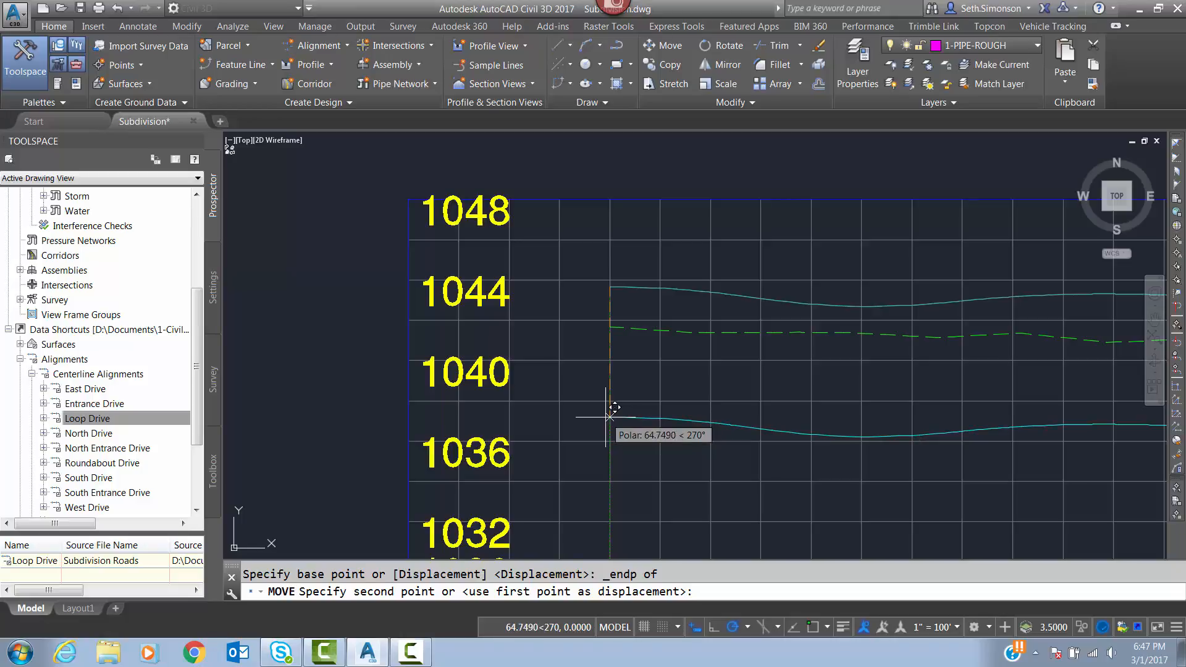
{"action": "type", "text": "75"}
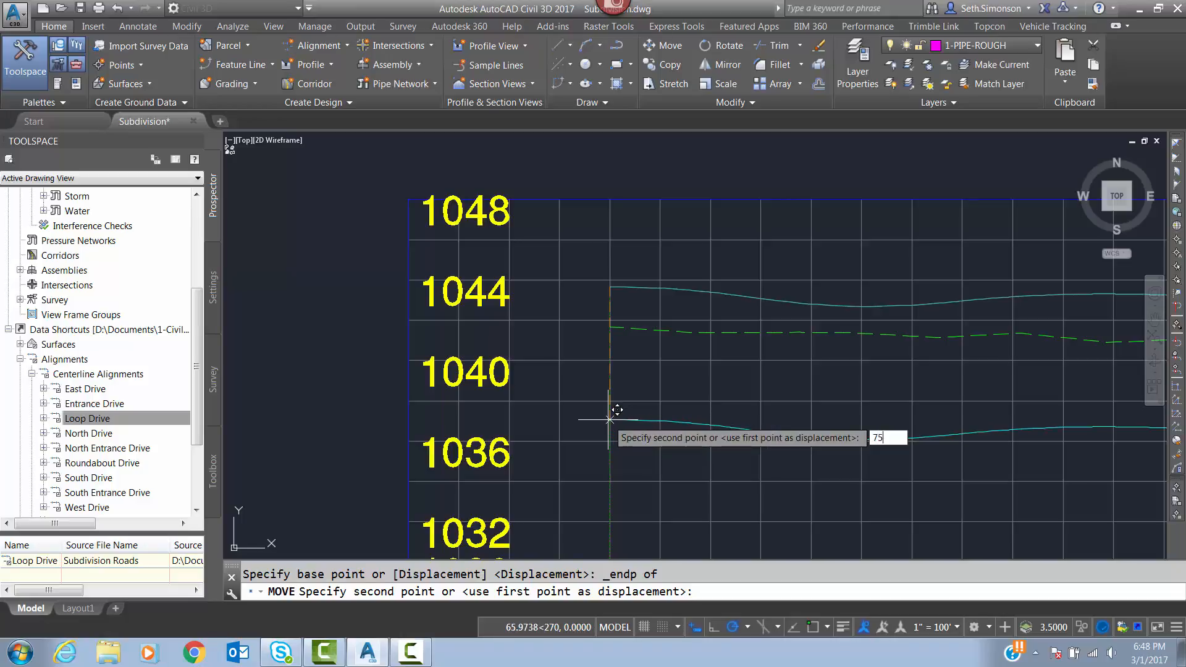
{"action": "key", "text": "Return"}
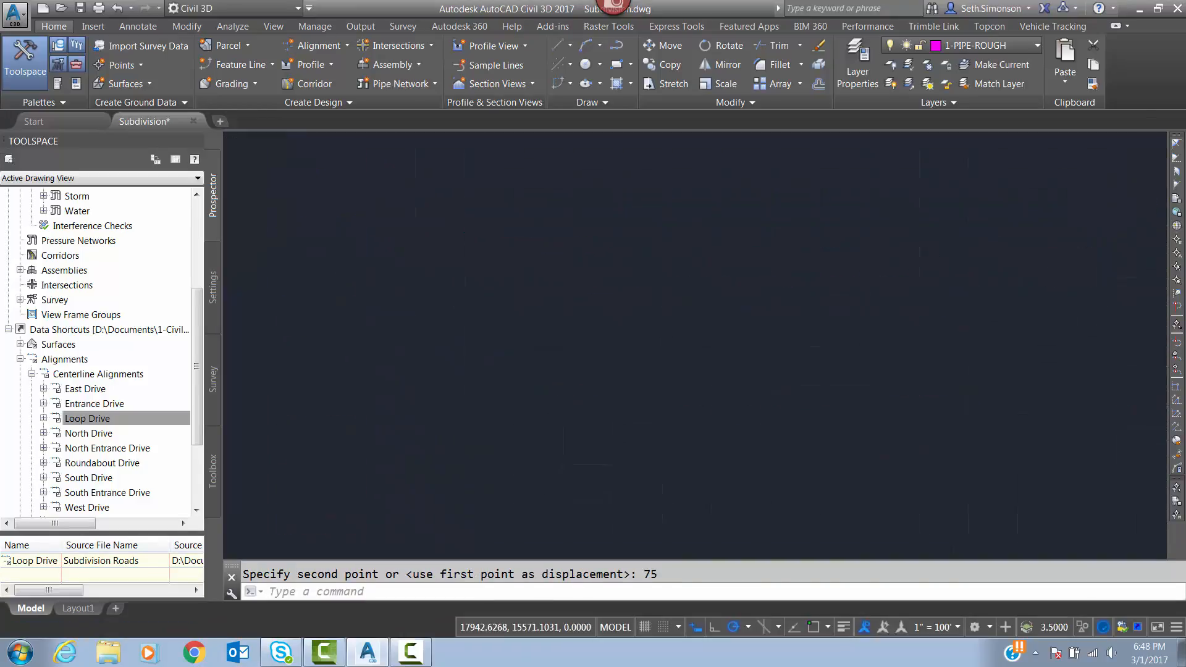
Examine the lowered Road FG copy along the Loop Drive profile view.
{"action": "middle_click_drag", "start_coordinate": [716, 472], "coordinate": [573, 406]}
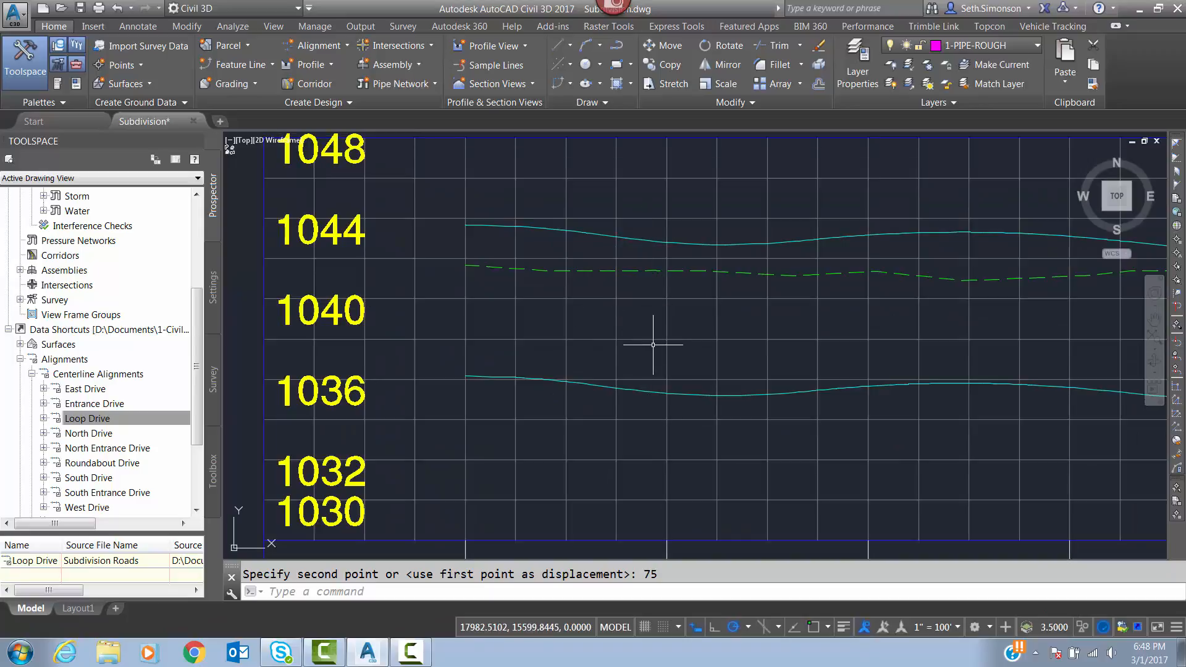
{"action": "middle_click_drag", "start_coordinate": [826, 405], "coordinate": [427, 389]}
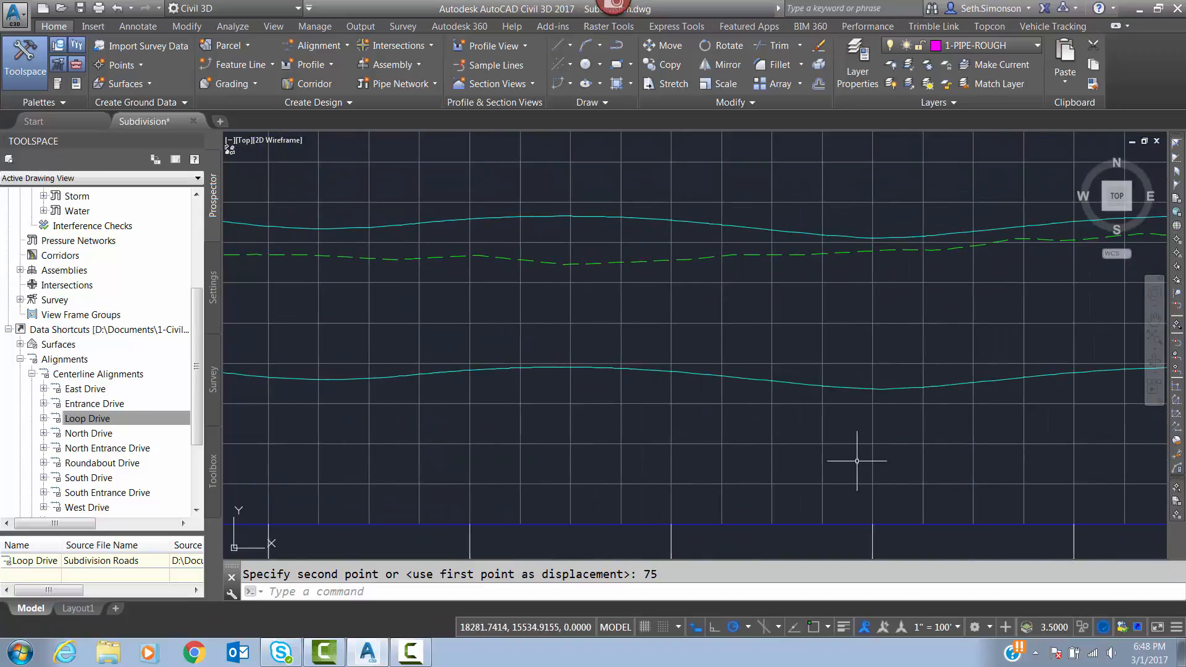
{"action": "middle_click_drag", "start_coordinate": [855, 458], "coordinate": [445, 418]}
{"action": "middle_click_drag", "start_coordinate": [582, 395], "coordinate": [922, 351]}
{"action": "scroll", "coordinate": [930, 344], "scroll_direction": "down", "scroll_amount": 2}
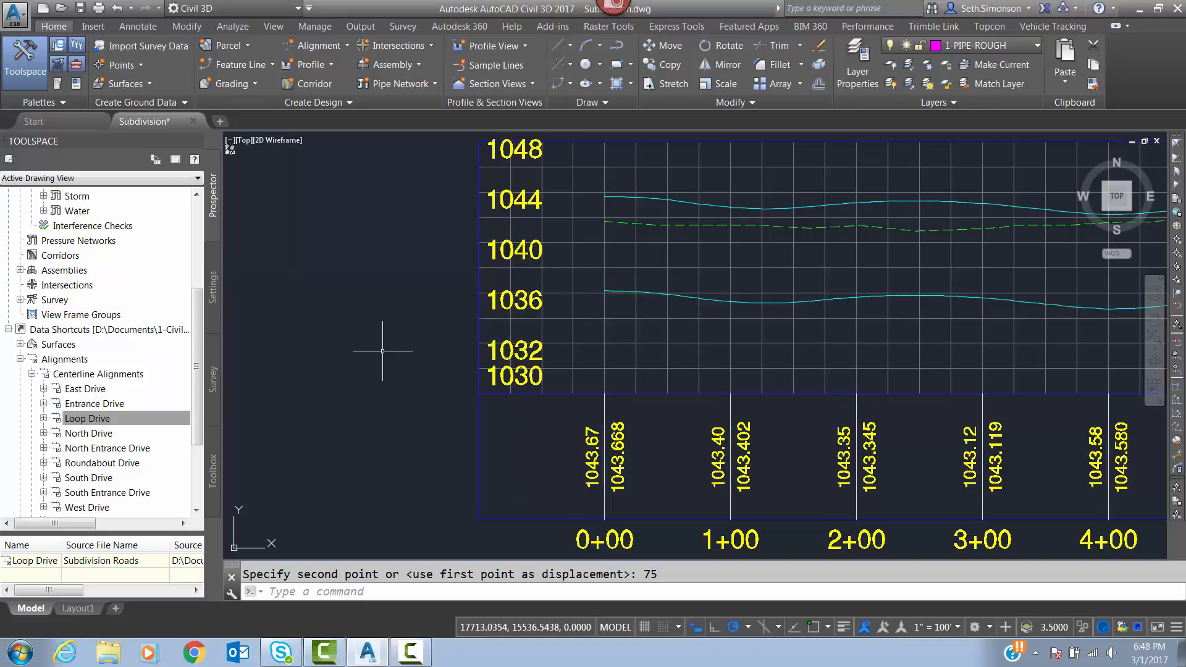
{"action": "scroll", "coordinate": [382, 351], "scroll_direction": "down", "scroll_amount": 6}
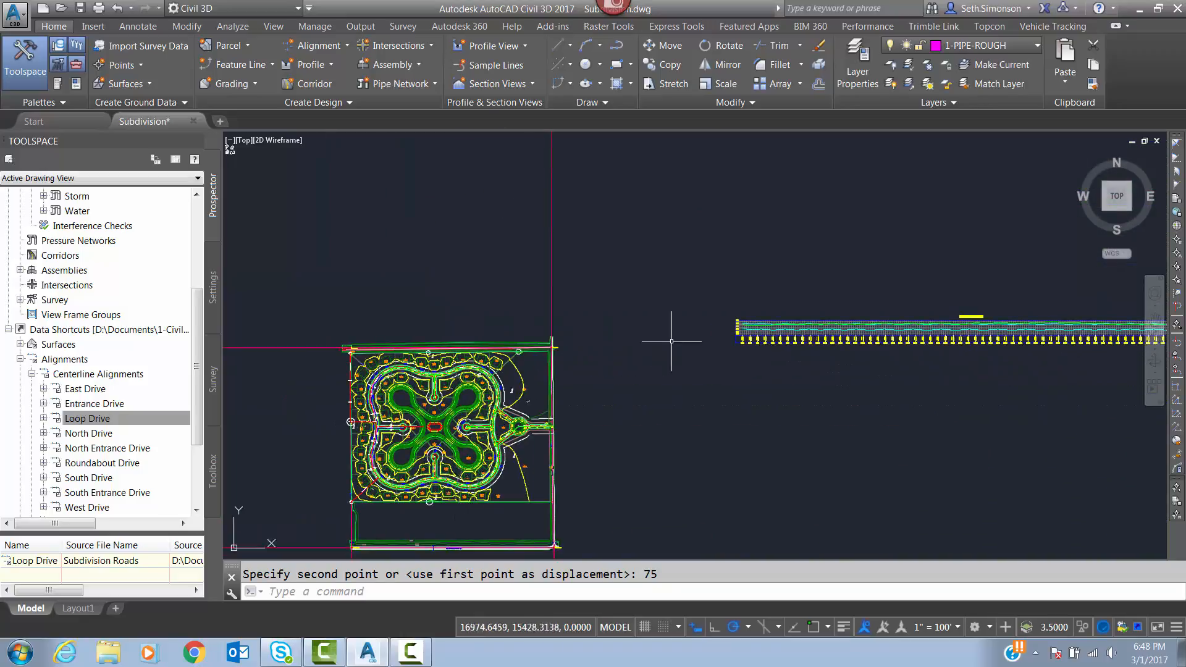
Select the two HDPE water pipes meeting near station 32+00 of Loop Drive in plan.
{"action": "scroll", "coordinate": [469, 415], "scroll_direction": "up", "scroll_amount": 10}
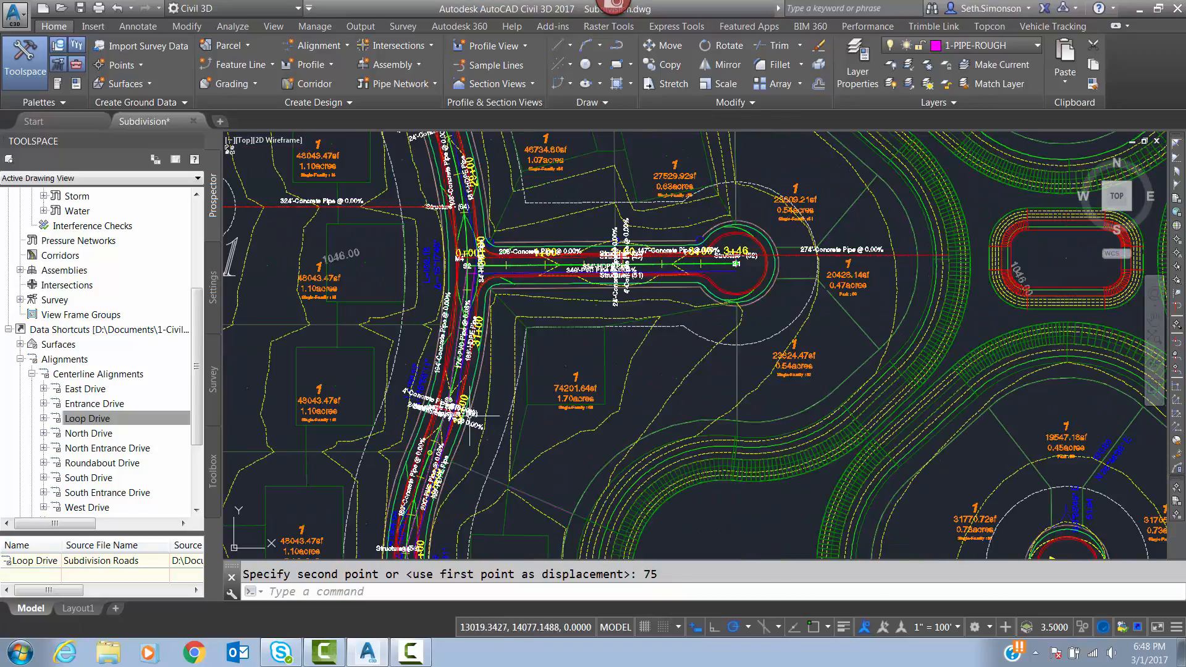
{"action": "scroll", "coordinate": [469, 415], "scroll_direction": "up", "scroll_amount": 6}
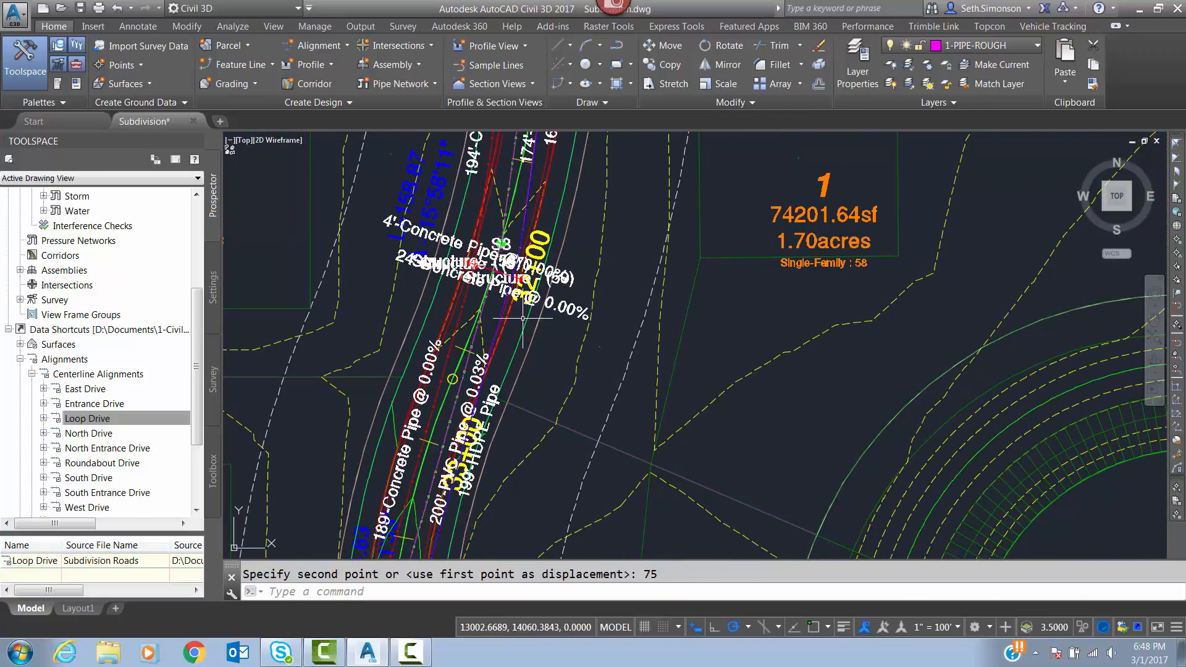
{"action": "scroll", "coordinate": [487, 427], "scroll_direction": "down", "scroll_amount": 4}
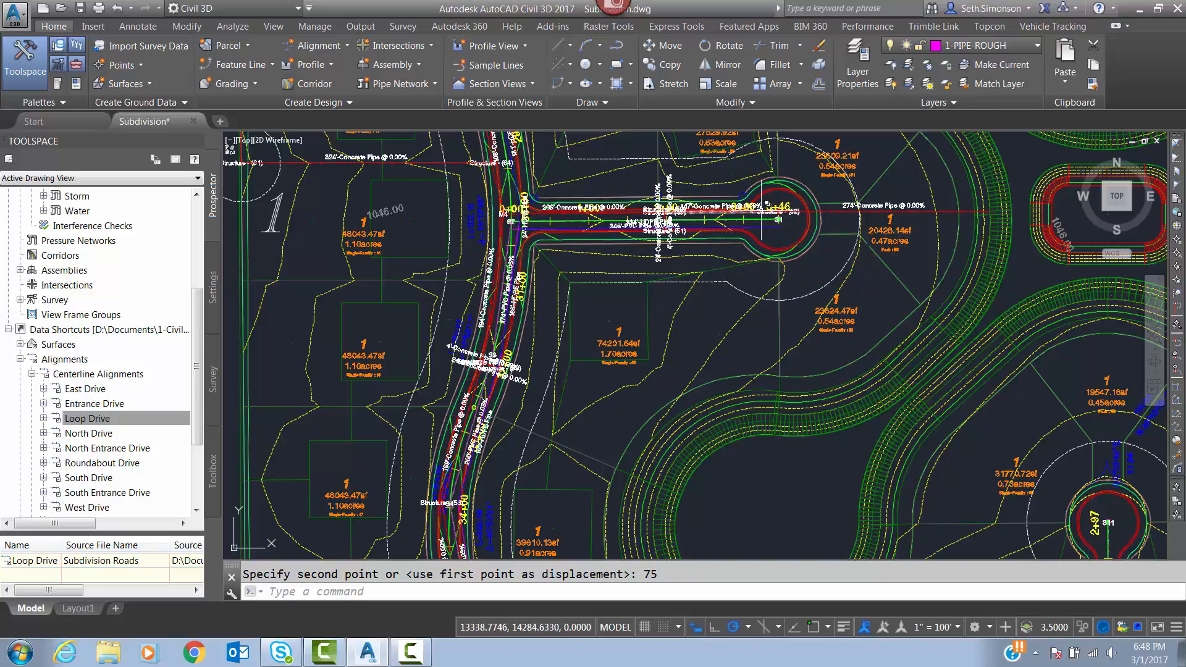
{"action": "middle_click_drag", "start_coordinate": [501, 317], "coordinate": [536, 244]}
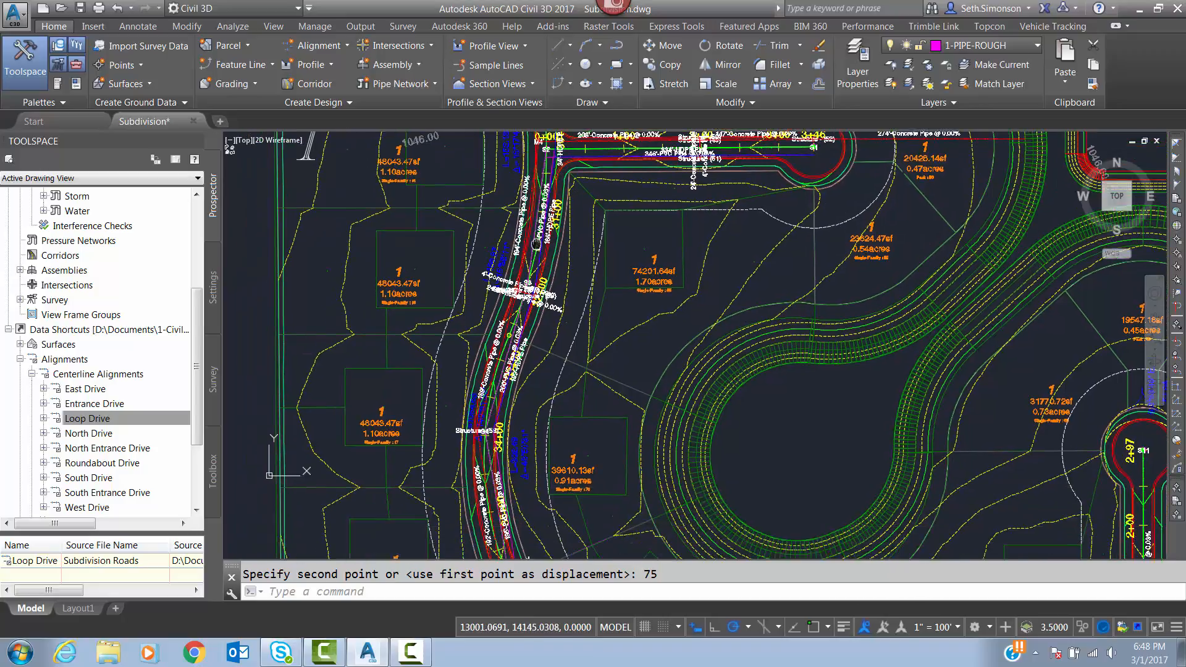
{"action": "scroll", "coordinate": [536, 244], "scroll_direction": "up", "scroll_amount": 5}
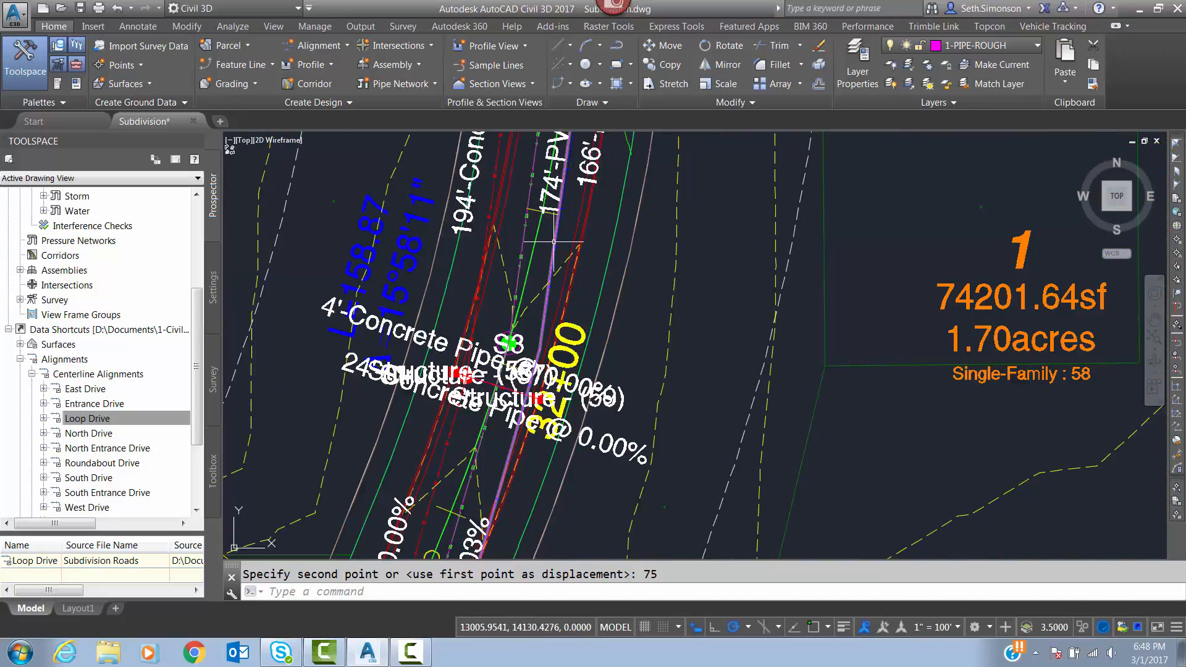
{"action": "scroll", "coordinate": [554, 246], "scroll_direction": "up", "scroll_amount": 3}
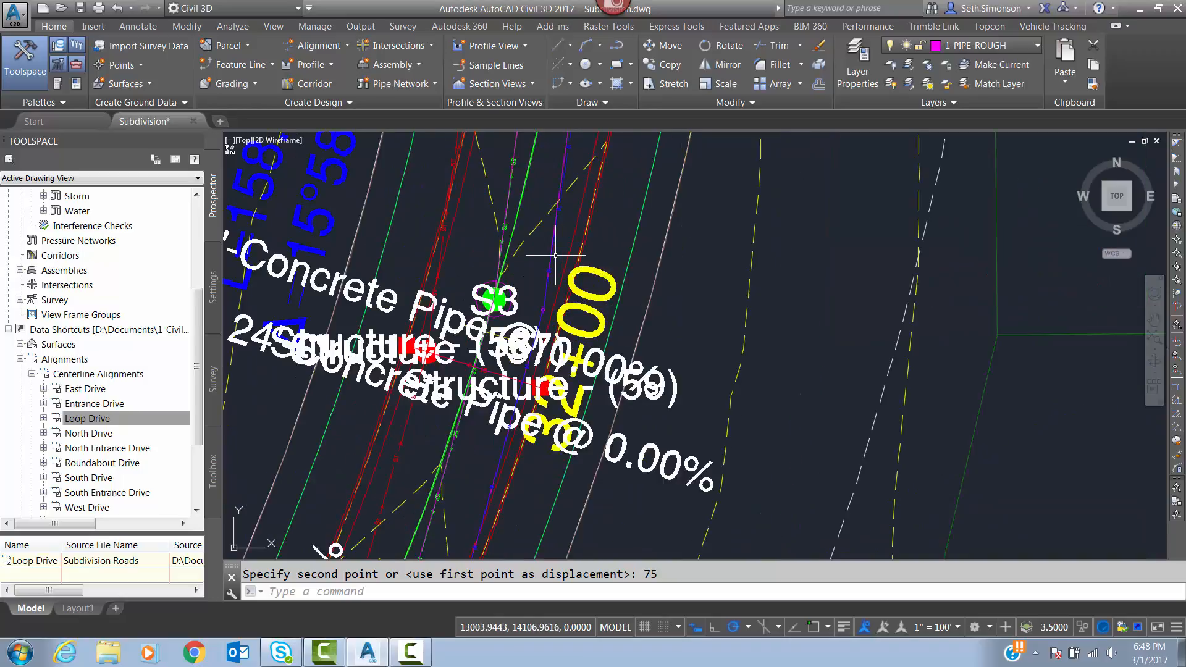
{"action": "left_click", "coordinate": [552, 263]}
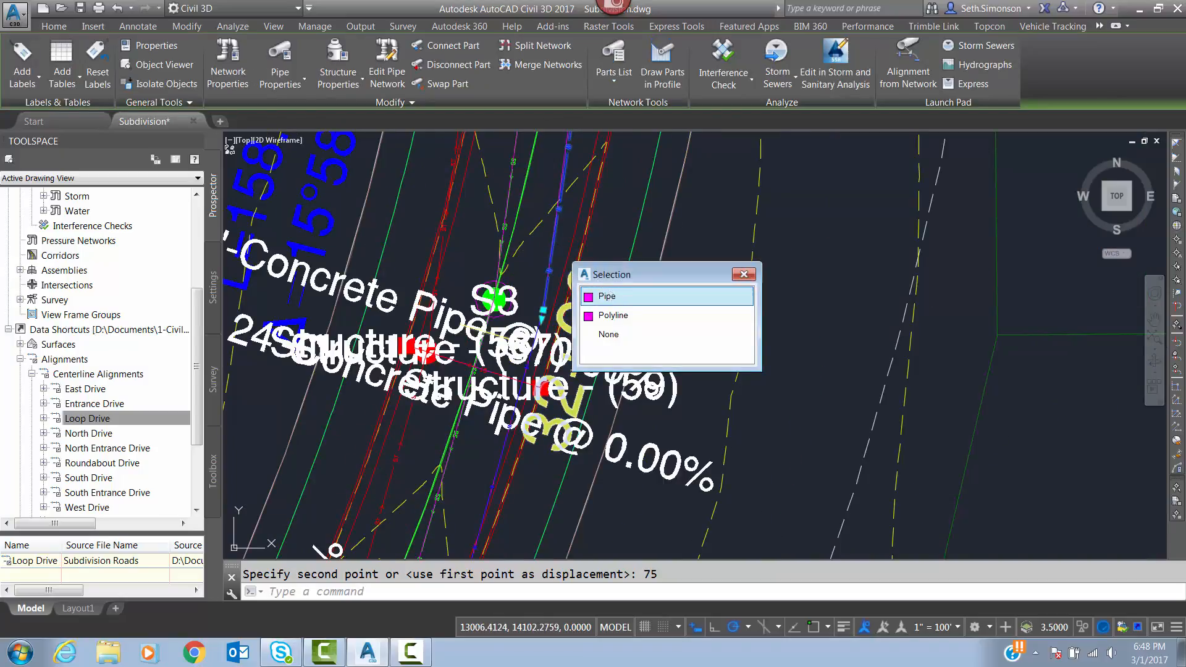
{"action": "left_click", "coordinate": [502, 454]}
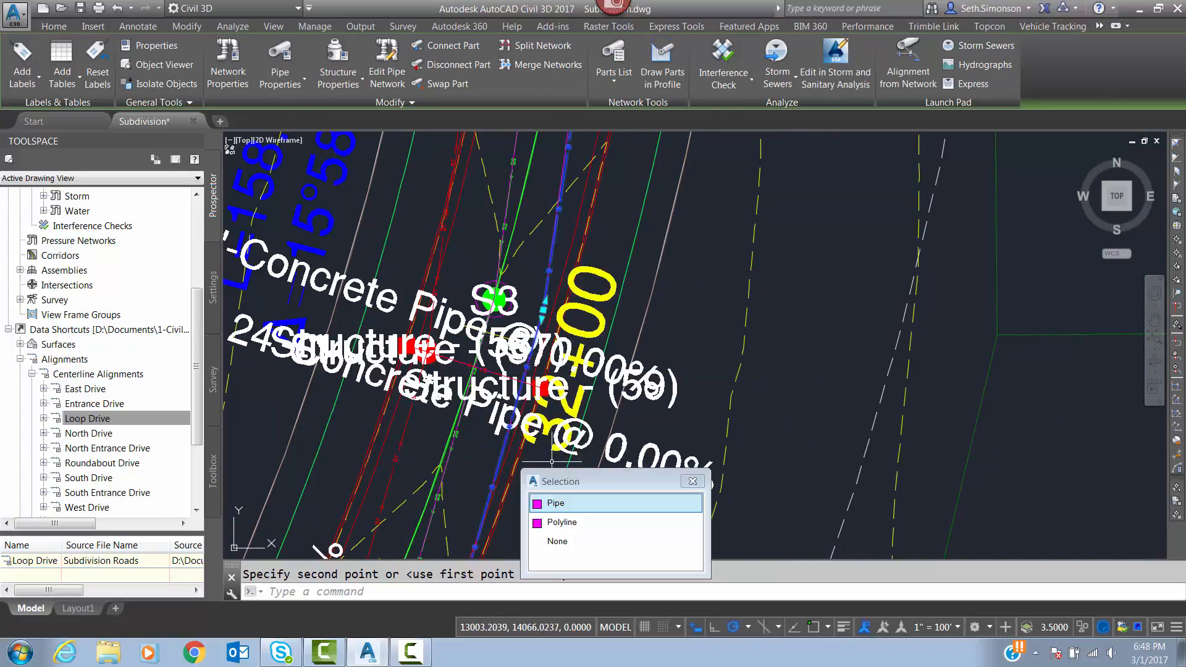
{"action": "type", "text": "75"}
{"action": "key", "text": "Return"}
{"action": "scroll", "coordinate": [618, 285], "scroll_direction": "down", "scroll_amount": 5}
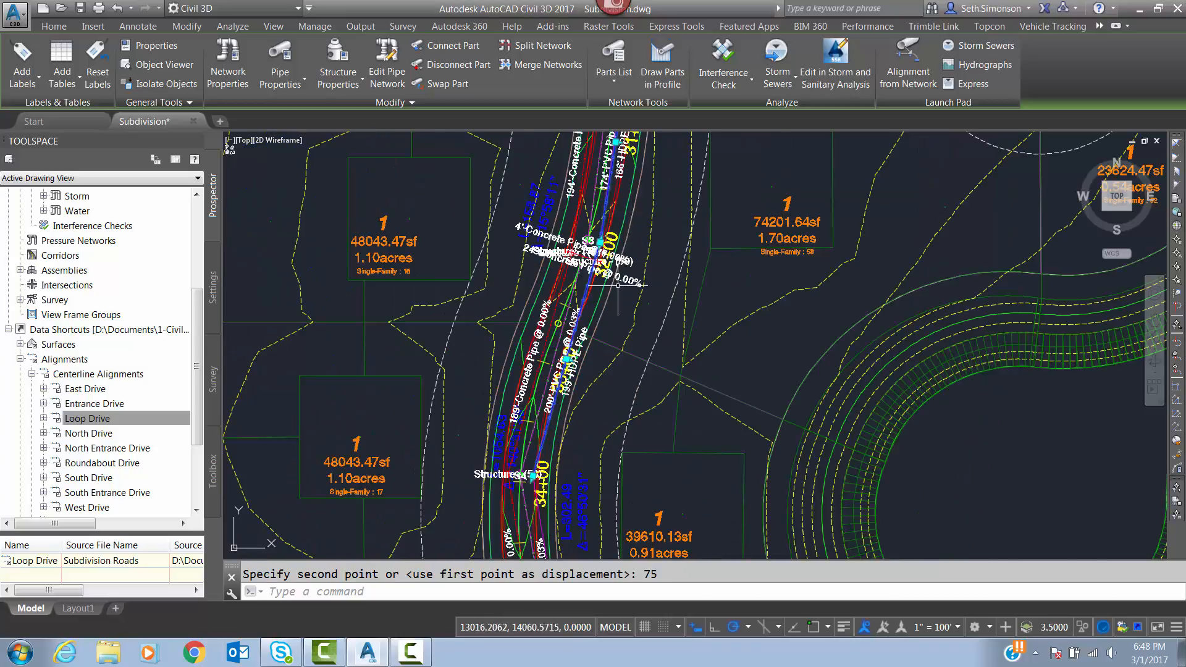
Add the HDPE pipe north of the 0+00 side-street intersection near station 30+00 to the selection, and turn selection cycling off.
{"action": "middle_click_drag", "start_coordinate": [587, 328], "coordinate": [587, 326]}
{"action": "mouse_move", "coordinate": [621, 230]}
{"action": "middle_mouse_down"}
{"action": "mouse_move", "coordinate": [601, 378]}
{"action": "mouse_move", "coordinate": [607, 469]}
{"action": "middle_mouse_up"}
{"action": "scroll", "coordinate": [624, 191], "scroll_direction": "up", "scroll_amount": 4}
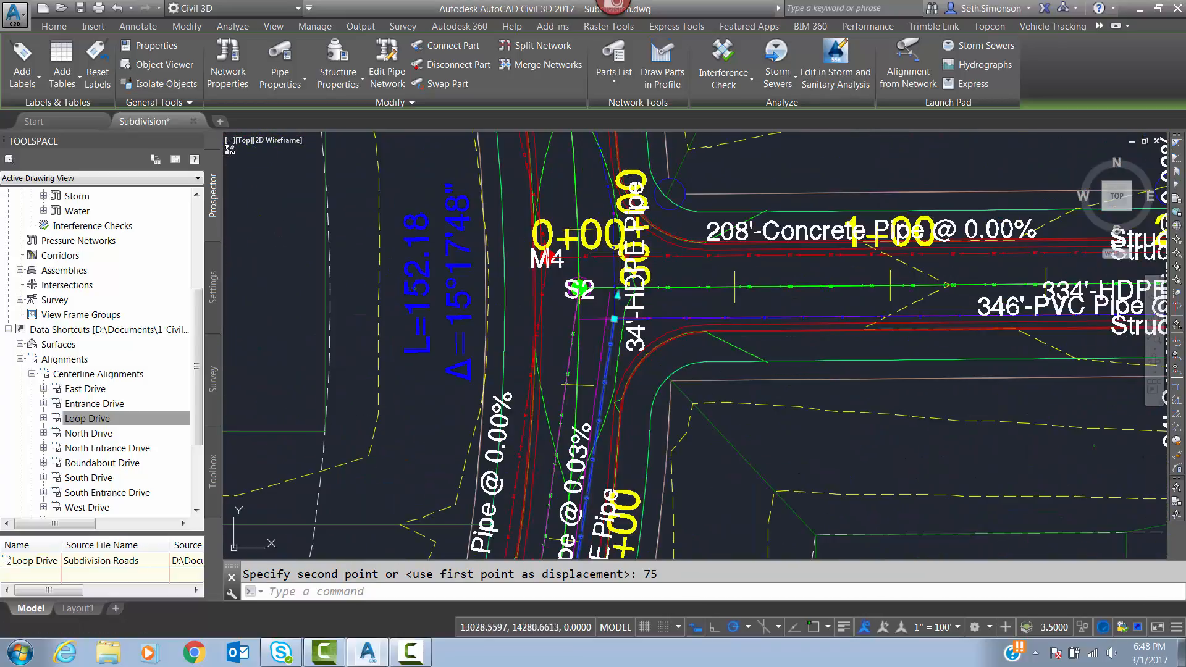
{"action": "left_click", "coordinate": [606, 164]}
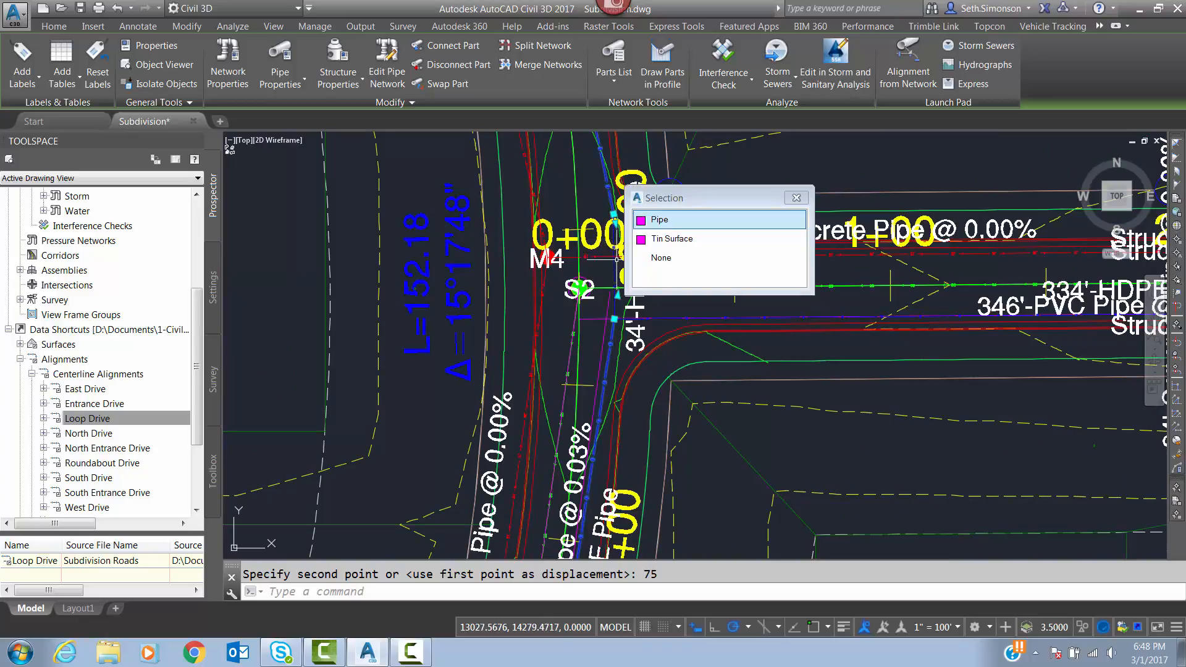
{"action": "left_click", "coordinate": [651, 221]}
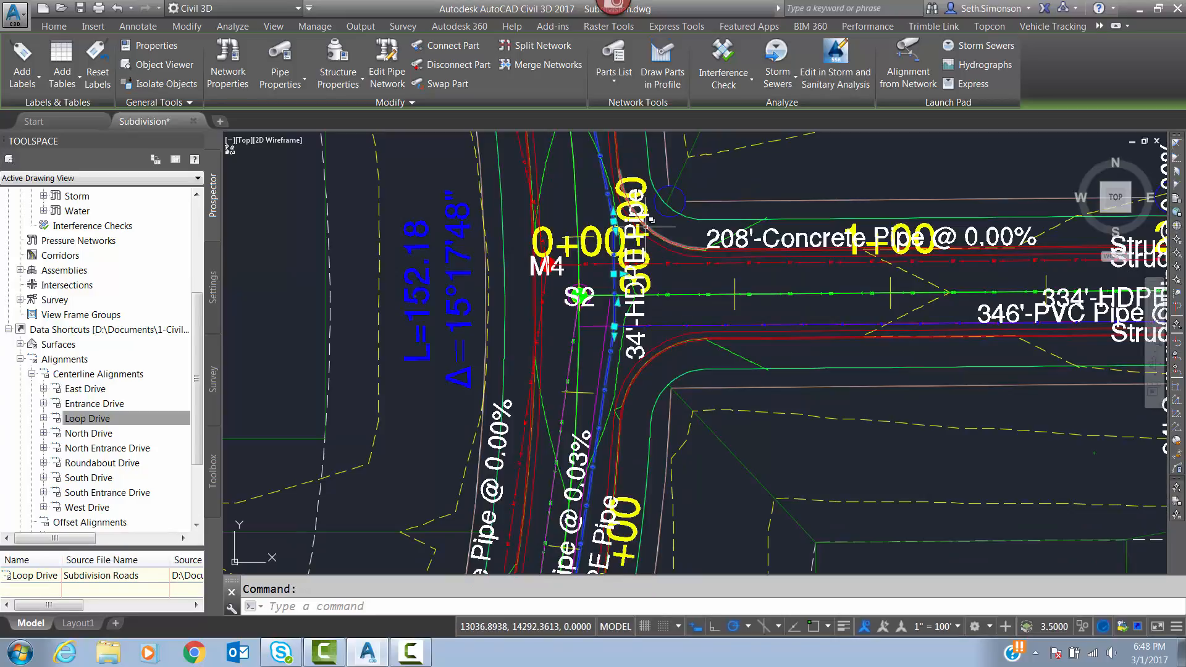
{"action": "key", "text": "ctrl+w"}
Add the HDPE pipes along Loop Drive between stations 28+00 and 25+00 to the selection.
{"action": "scroll", "coordinate": [710, 267], "scroll_direction": "down", "scroll_amount": 4}
{"action": "mouse_move", "coordinate": [710, 267]}
{"action": "middle_mouse_down"}
{"action": "mouse_move", "coordinate": [717, 322]}
{"action": "mouse_move", "coordinate": [722, 299]}
{"action": "middle_mouse_up"}
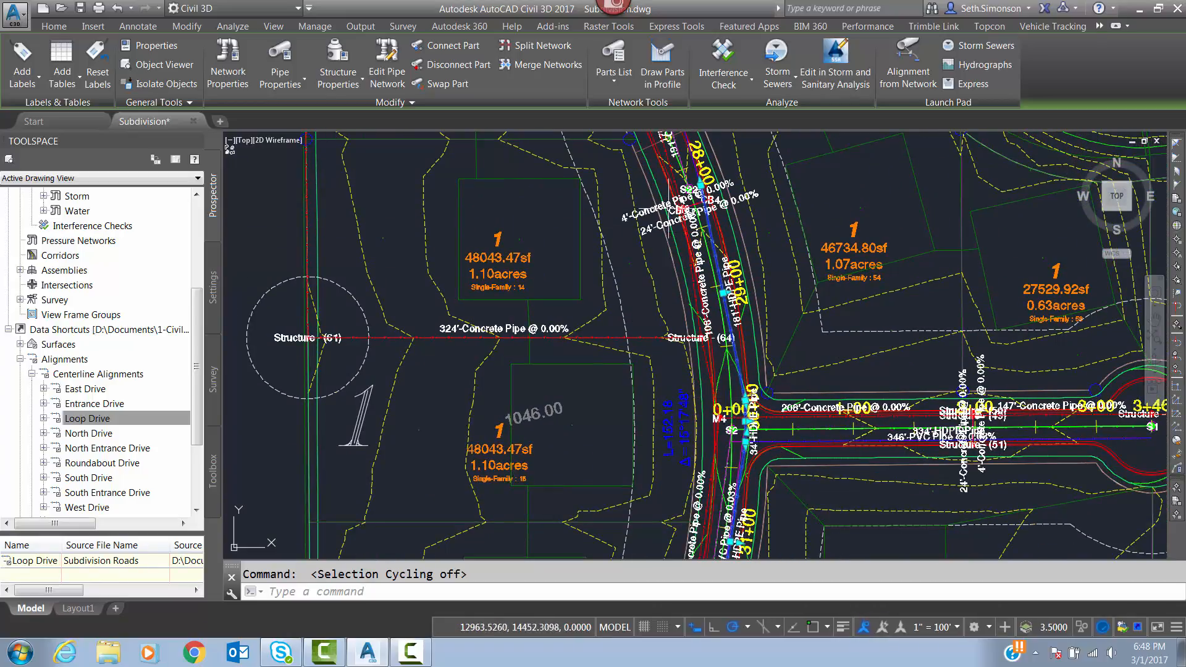
{"action": "scroll", "coordinate": [652, 277], "scroll_direction": "up", "scroll_amount": 5}
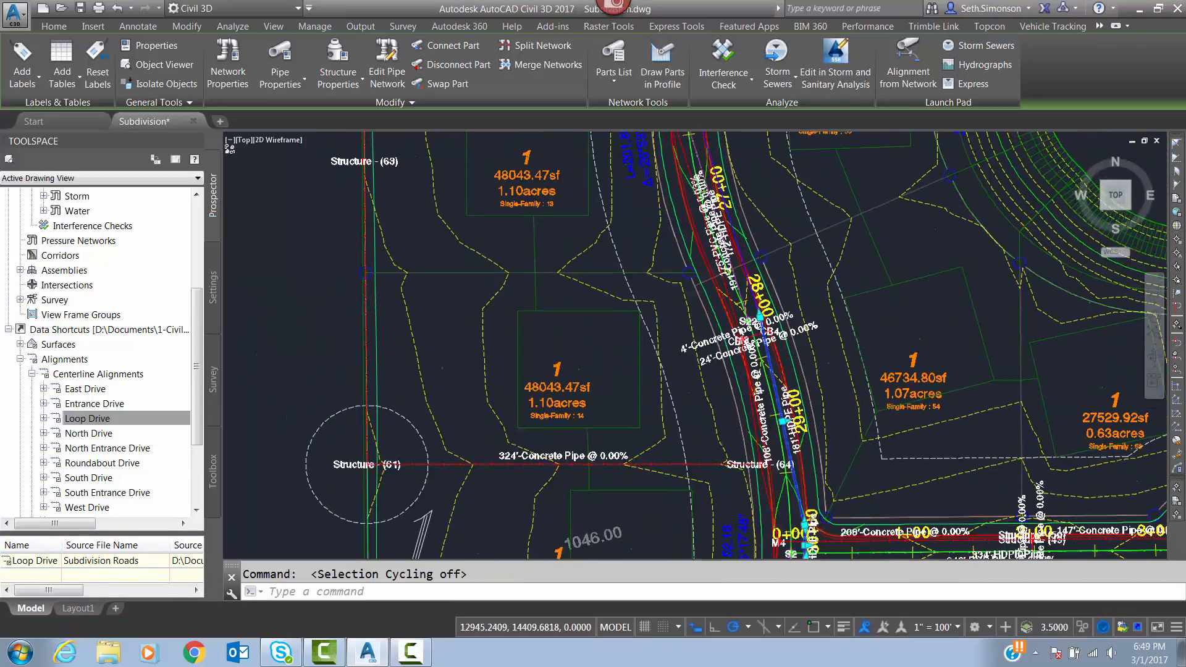
{"action": "left_click", "coordinate": [703, 320]}
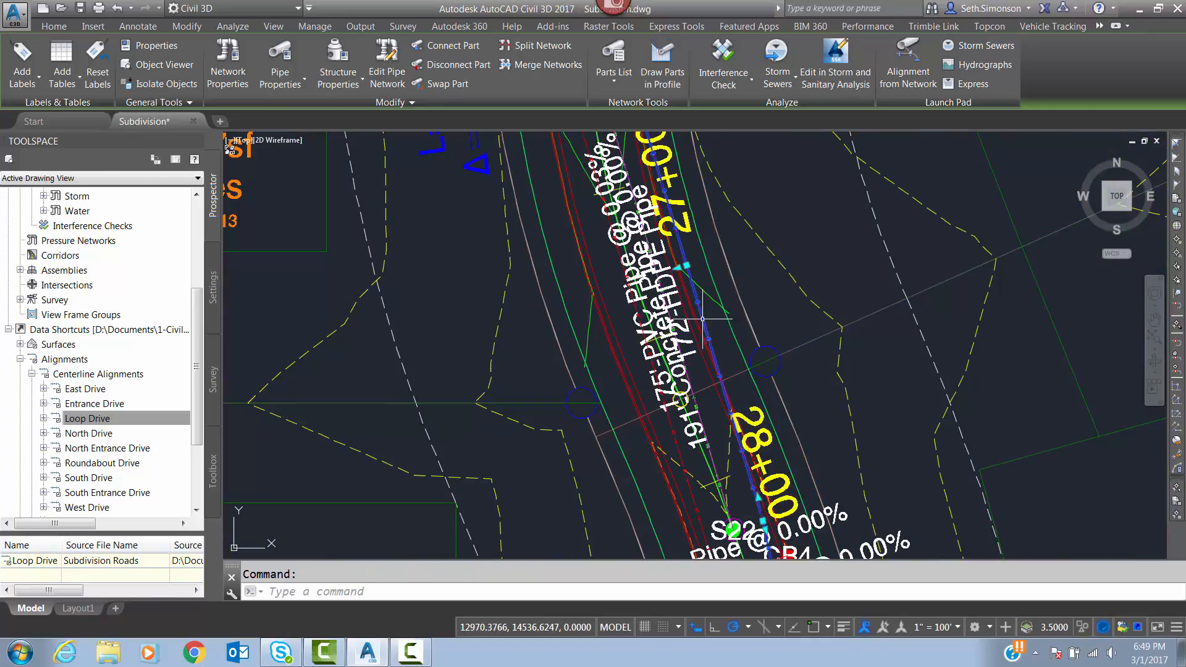
{"action": "mouse_move", "coordinate": [752, 259]}
{"action": "middle_mouse_down"}
{"action": "mouse_move", "coordinate": [869, 461]}
{"action": "mouse_move", "coordinate": [899, 489]}
{"action": "middle_mouse_up"}
{"action": "middle_click_drag", "start_coordinate": [779, 205], "coordinate": [809, 374]}
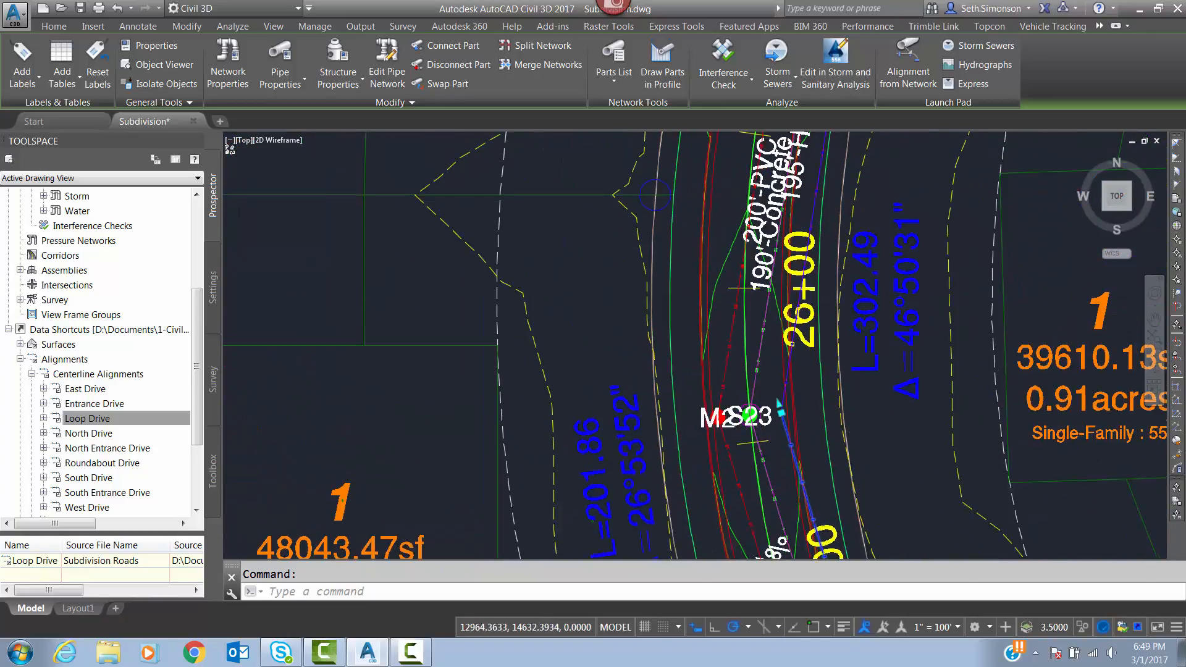
{"action": "left_click", "coordinate": [816, 201]}
{"action": "middle_click_drag", "start_coordinate": [857, 221], "coordinate": [832, 459]}
{"action": "middle_click_drag", "start_coordinate": [868, 263], "coordinate": [830, 454]}
{"action": "scroll", "coordinate": [827, 453], "scroll_direction": "down", "scroll_amount": 2}
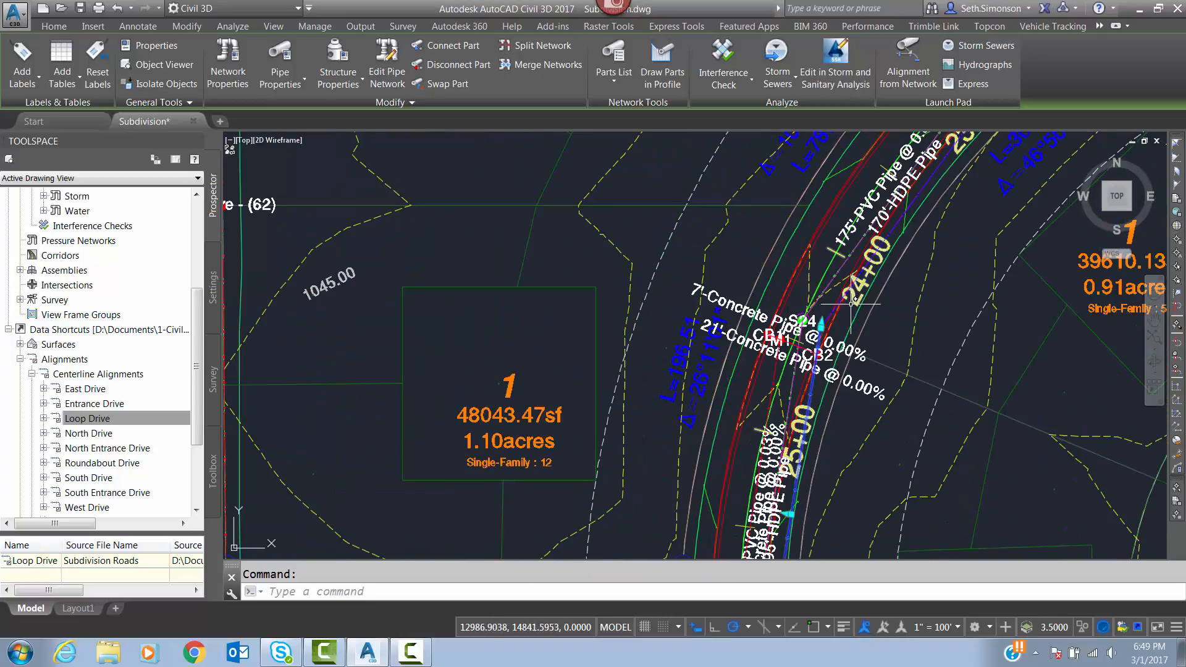
Add the 170' HDPE pipe between structures S24 and S25, near station 23+00, to the selection.
{"action": "scroll", "coordinate": [854, 306], "scroll_direction": "up", "scroll_amount": 4}
{"action": "left_click", "coordinate": [808, 318]}
{"action": "scroll", "coordinate": [769, 395], "scroll_direction": "down", "scroll_amount": 6}
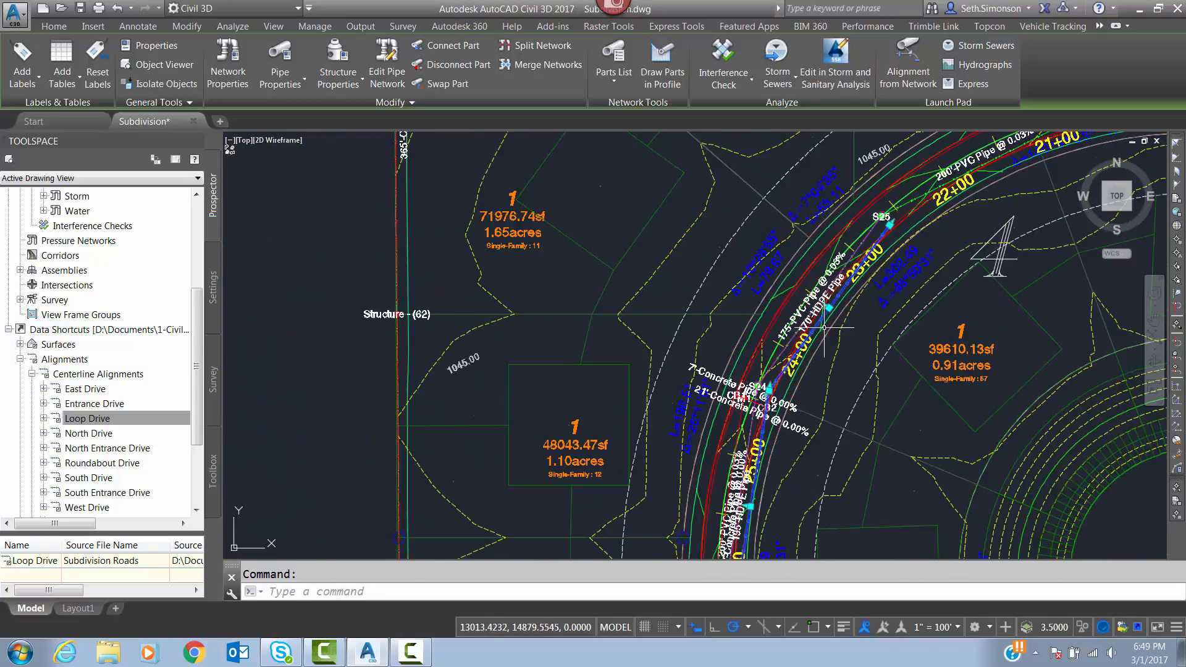
{"action": "middle_click_drag", "start_coordinate": [889, 224], "coordinate": [760, 314]}
{"action": "scroll", "coordinate": [746, 349], "scroll_direction": "up", "scroll_amount": 2}
{"action": "middle_click_drag", "start_coordinate": [749, 392], "coordinate": [772, 321]}
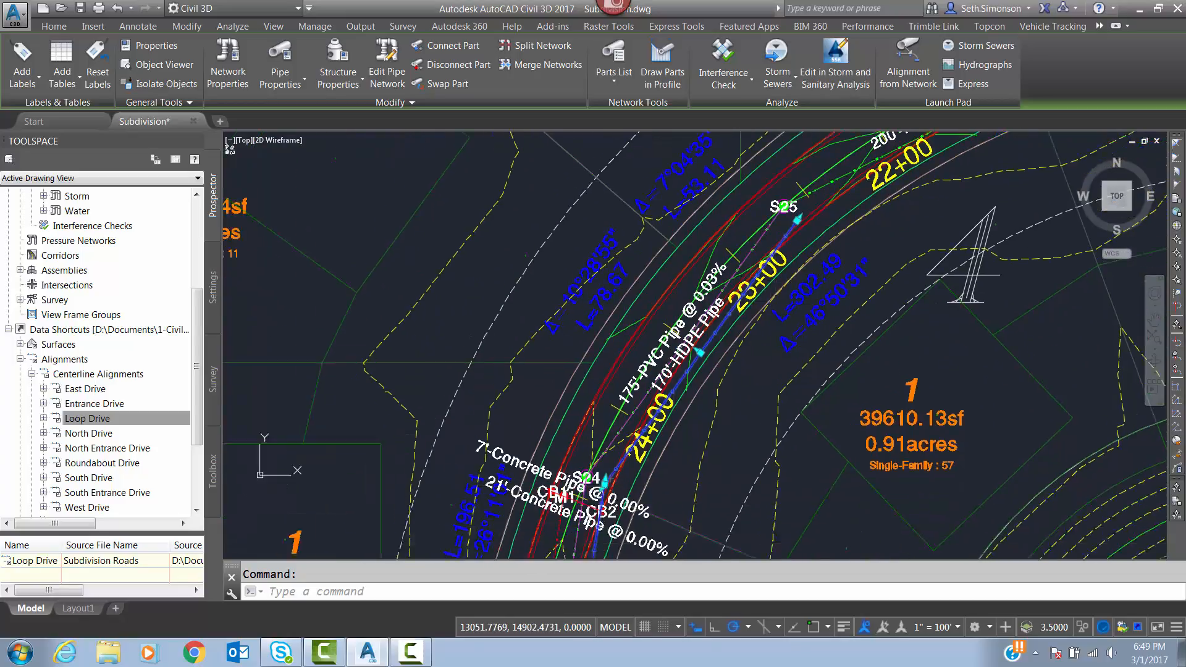
{"action": "scroll", "coordinate": [785, 297], "scroll_direction": "down", "scroll_amount": 4}
{"action": "middle_click_drag", "start_coordinate": [776, 415], "coordinate": [795, 164]}
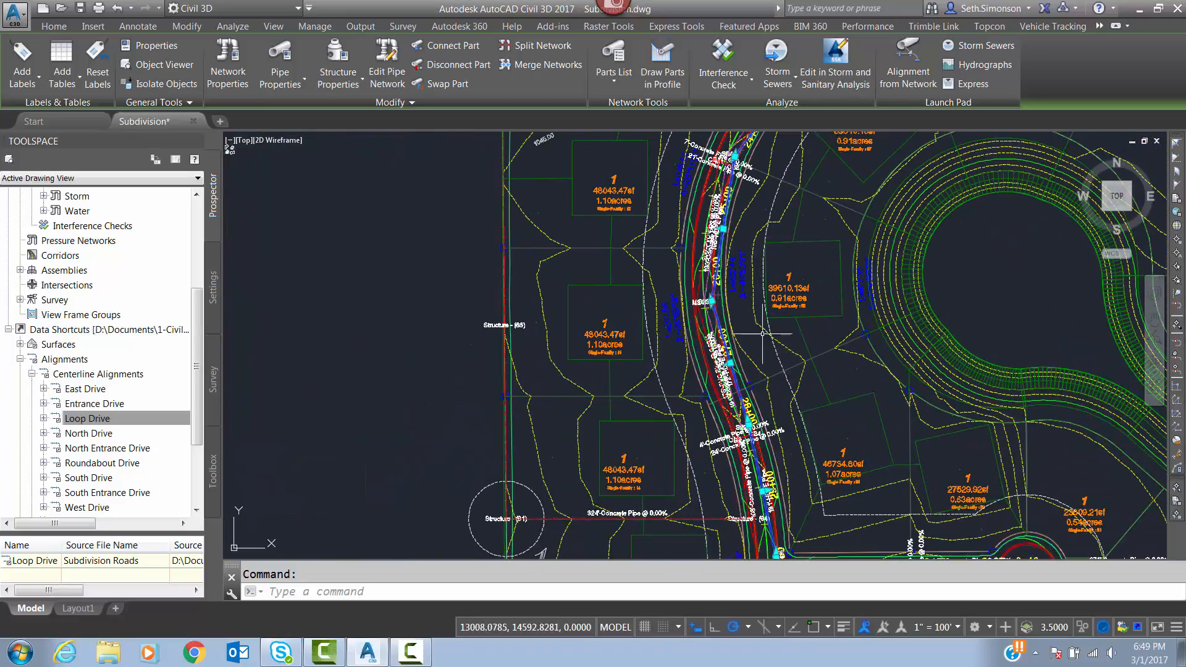
Draw the selected water network pipes in the Loop Drive profile view.
{"action": "middle_click_drag", "start_coordinate": [773, 344], "coordinate": [722, 190]}
{"action": "scroll", "coordinate": [722, 193], "scroll_direction": "down", "scroll_amount": 4}
{"action": "scroll", "coordinate": [722, 220], "scroll_direction": "up", "scroll_amount": 2}
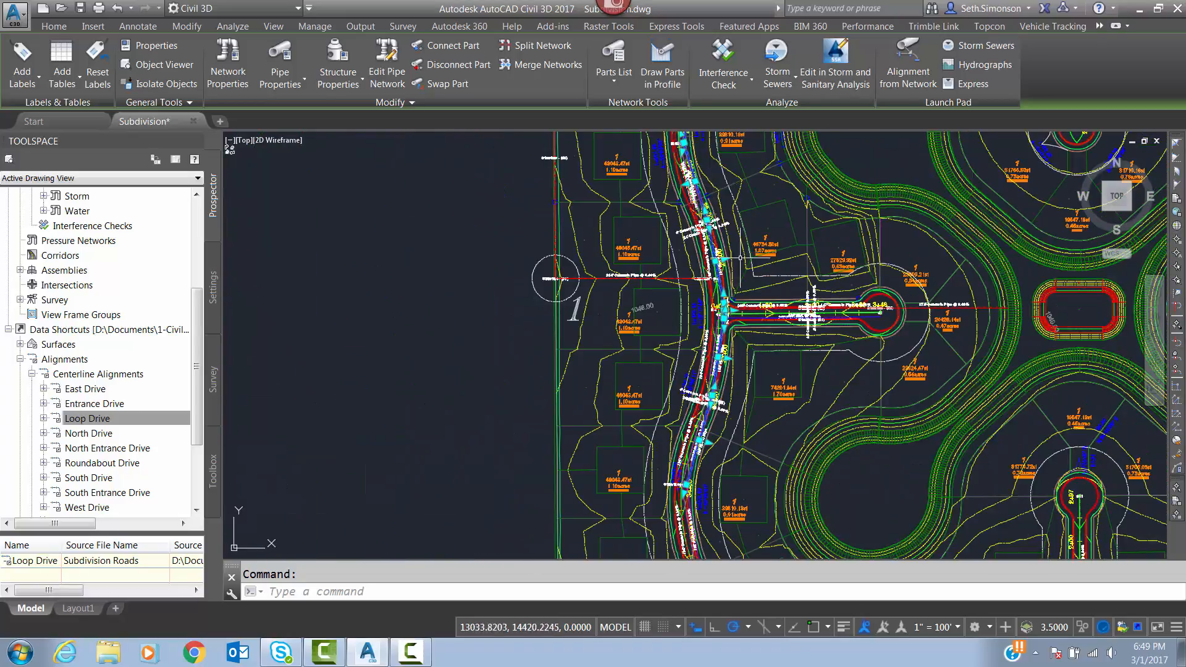
{"action": "left_click", "coordinate": [671, 73]}
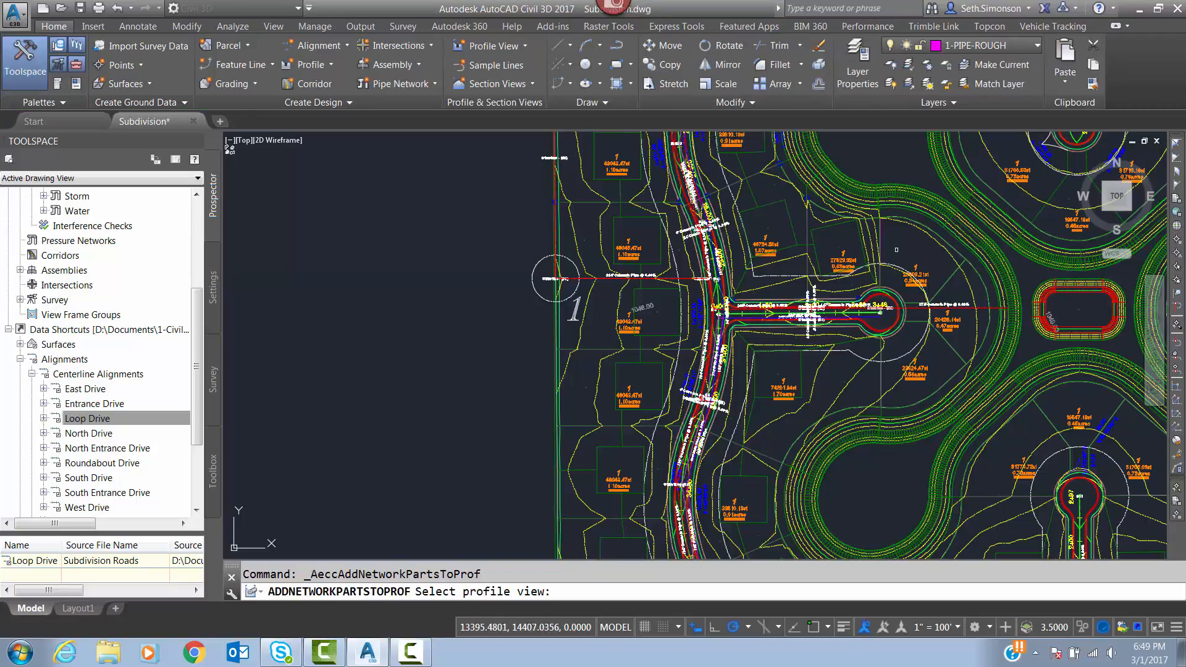
{"action": "middle_click_drag", "start_coordinate": [896, 250], "coordinate": [503, 324]}
{"action": "scroll", "coordinate": [503, 324], "scroll_direction": "down", "scroll_amount": 5}
{"action": "middle_click_drag", "start_coordinate": [807, 281], "coordinate": [396, 386]}
{"action": "mouse_move", "coordinate": [744, 327]}
{"action": "middle_mouse_down"}
{"action": "mouse_move", "coordinate": [584, 360]}
{"action": "mouse_move", "coordinate": [498, 360]}
{"action": "middle_mouse_up"}
{"action": "scroll", "coordinate": [700, 335], "scroll_direction": "up", "scroll_amount": 4}
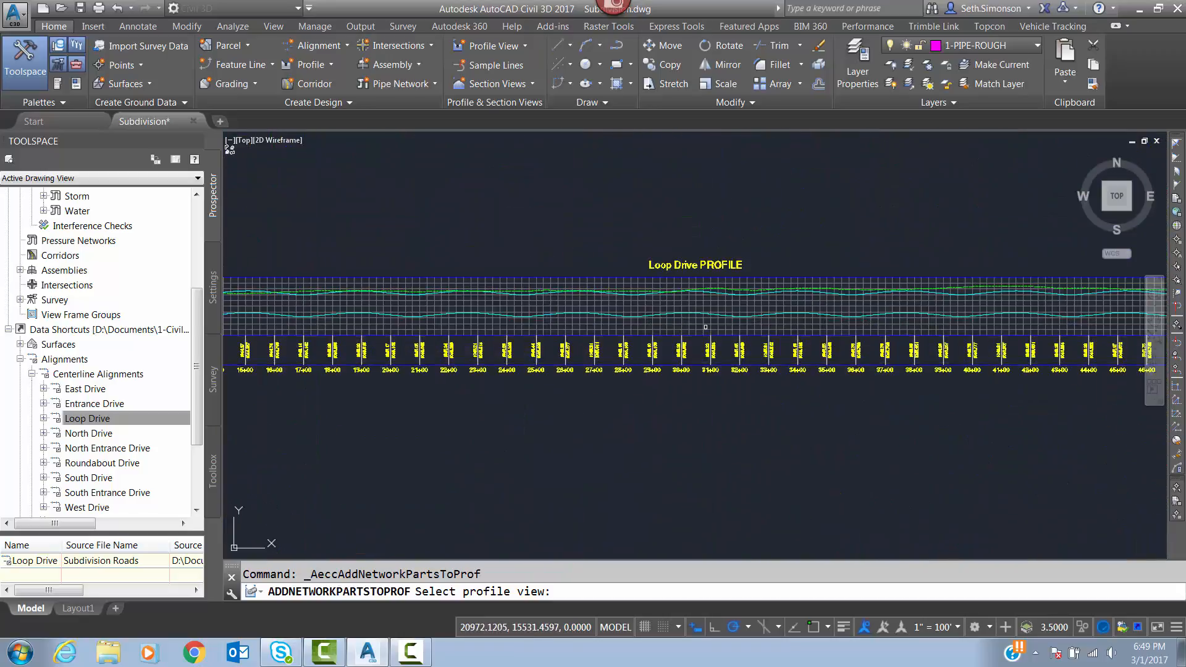
{"action": "left_click", "coordinate": [706, 327]}
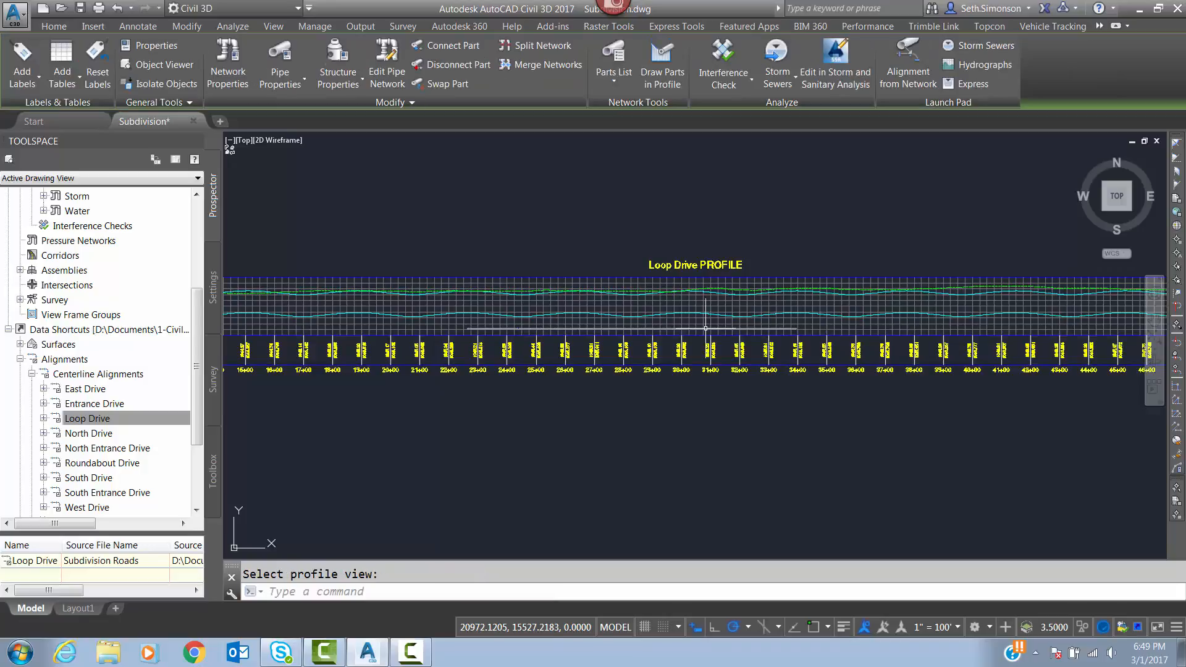
Inspect the individual water pipe segments drawn in the Loop Drive profile between stations 22+00 and 26+00.
{"action": "scroll", "coordinate": [569, 339], "scroll_direction": "up", "scroll_amount": 4}
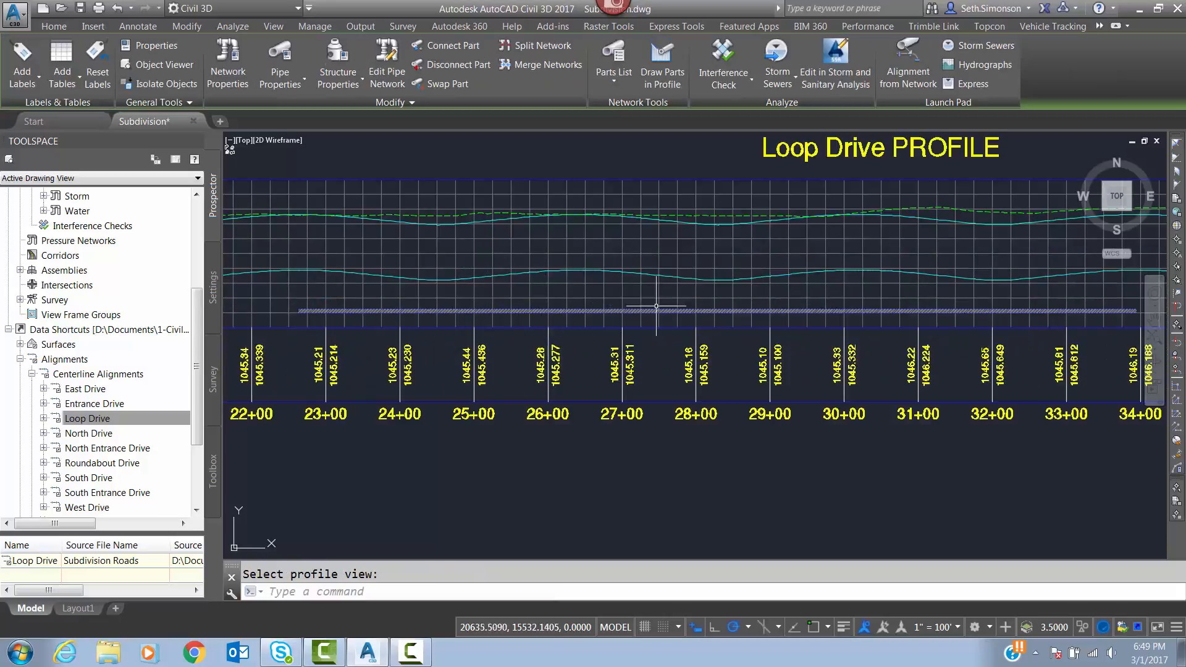
{"action": "middle_click_drag", "start_coordinate": [803, 330], "coordinate": [878, 313]}
{"action": "key", "text": "Escape"}
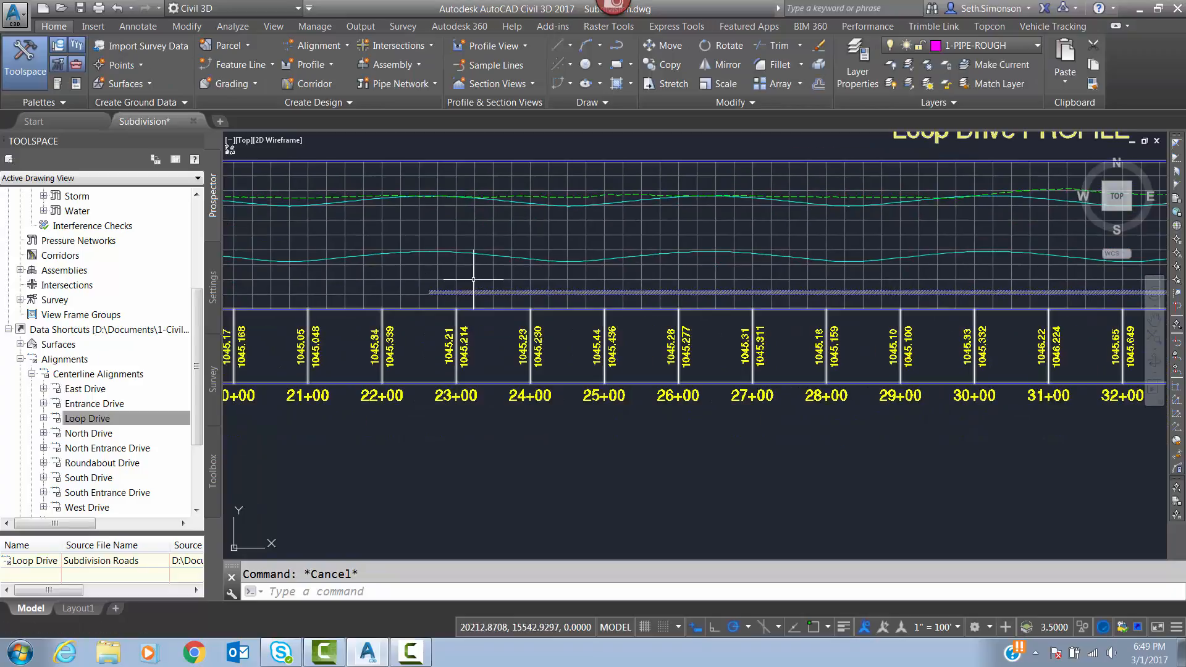
{"action": "scroll", "coordinate": [440, 289], "scroll_direction": "up", "scroll_amount": 2}
{"action": "scroll", "coordinate": [440, 289], "scroll_direction": "up", "scroll_amount": 2}
{"action": "left_click", "coordinate": [631, 297]}
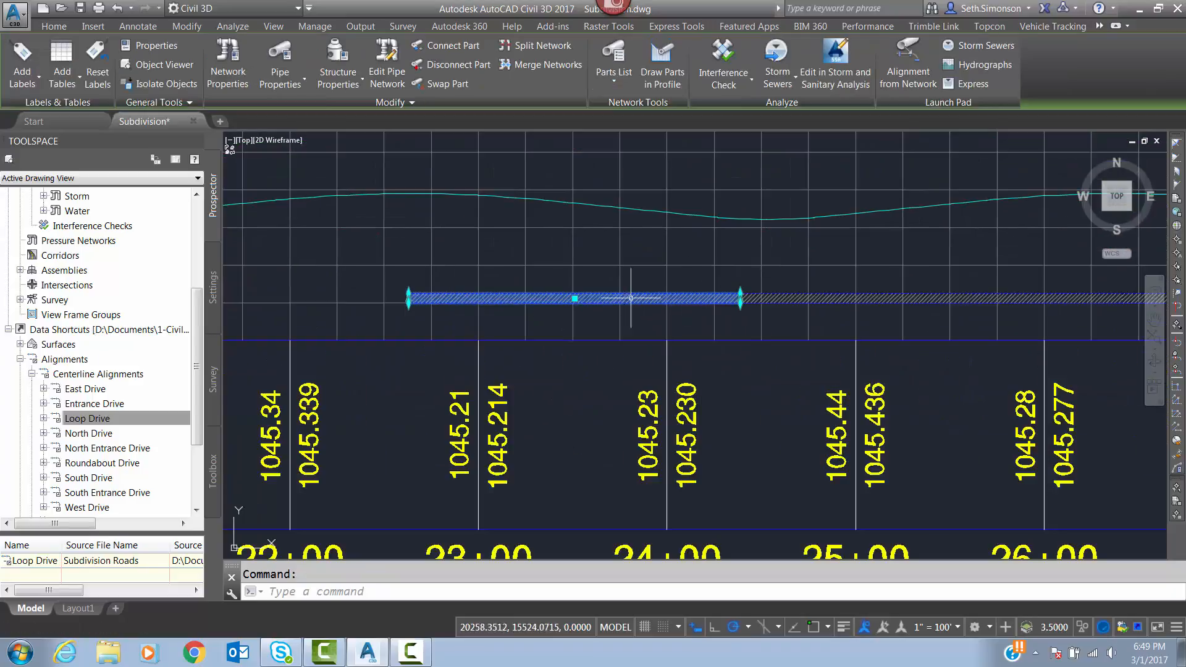
{"action": "left_click", "coordinate": [773, 299]}
{"action": "key", "text": "Escape"}
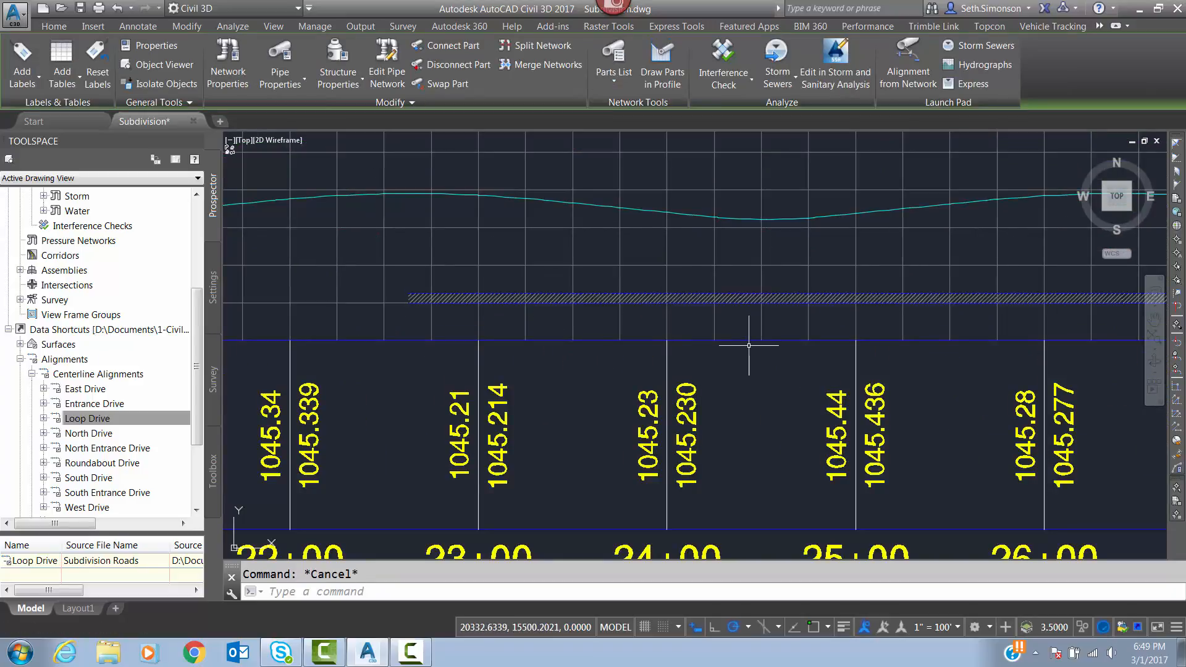
Compare the flat water pipe run's depth with the lowered reference line along the Loop Drive profile.
{"action": "middle_click_drag", "start_coordinate": [797, 338], "coordinate": [759, 344]}
{"action": "scroll", "coordinate": [758, 344], "scroll_direction": "down", "scroll_amount": 3}
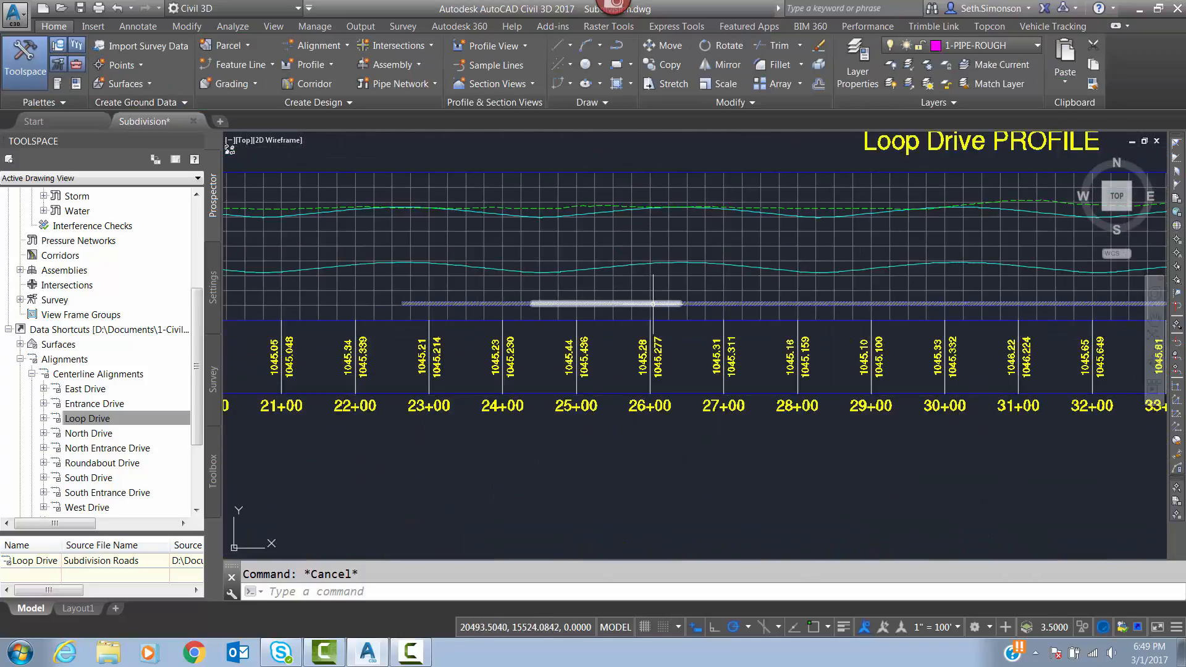
{"action": "scroll", "coordinate": [685, 311], "scroll_direction": "up", "scroll_amount": 4}
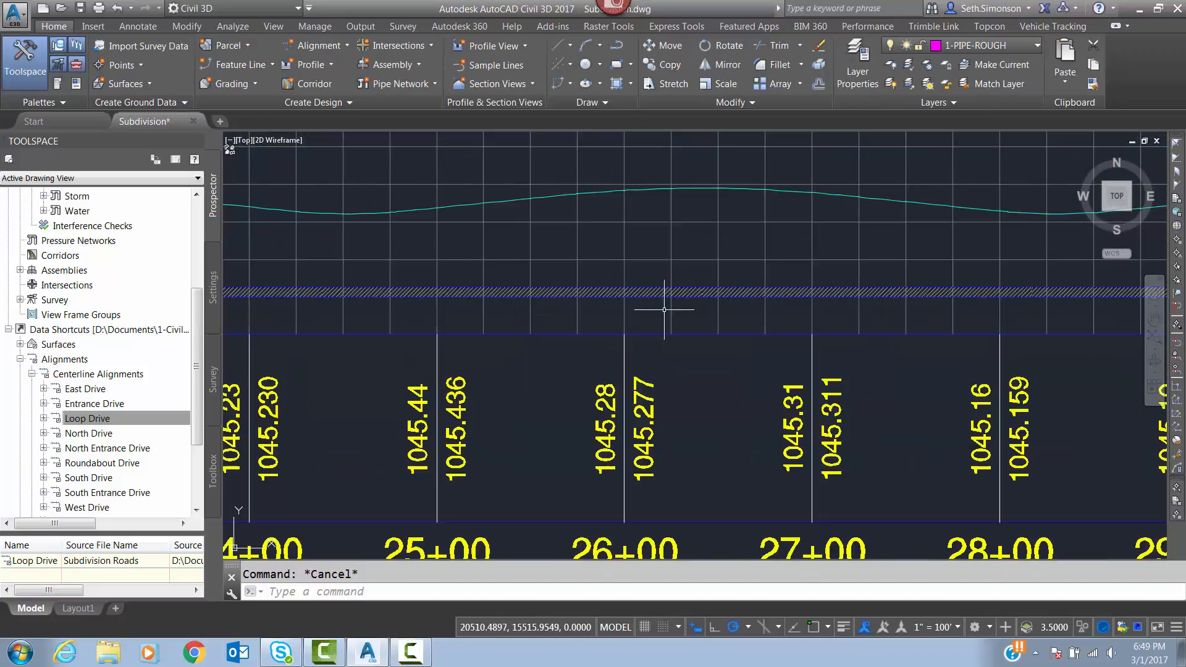
{"action": "scroll", "coordinate": [432, 311], "scroll_direction": "down", "scroll_amount": 6}
{"action": "scroll", "coordinate": [458, 311], "scroll_direction": "down", "scroll_amount": 6}
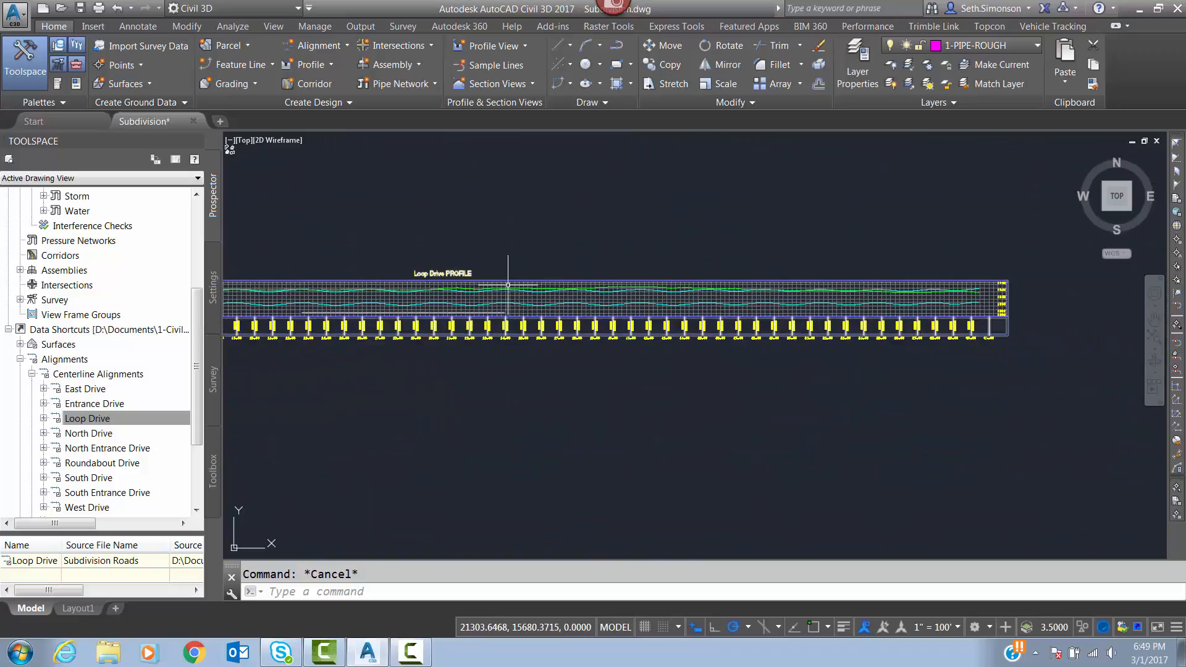
{"action": "middle_click_drag", "start_coordinate": [452, 292], "coordinate": [505, 307]}
{"action": "scroll", "coordinate": [618, 307], "scroll_direction": "up", "scroll_amount": 3}
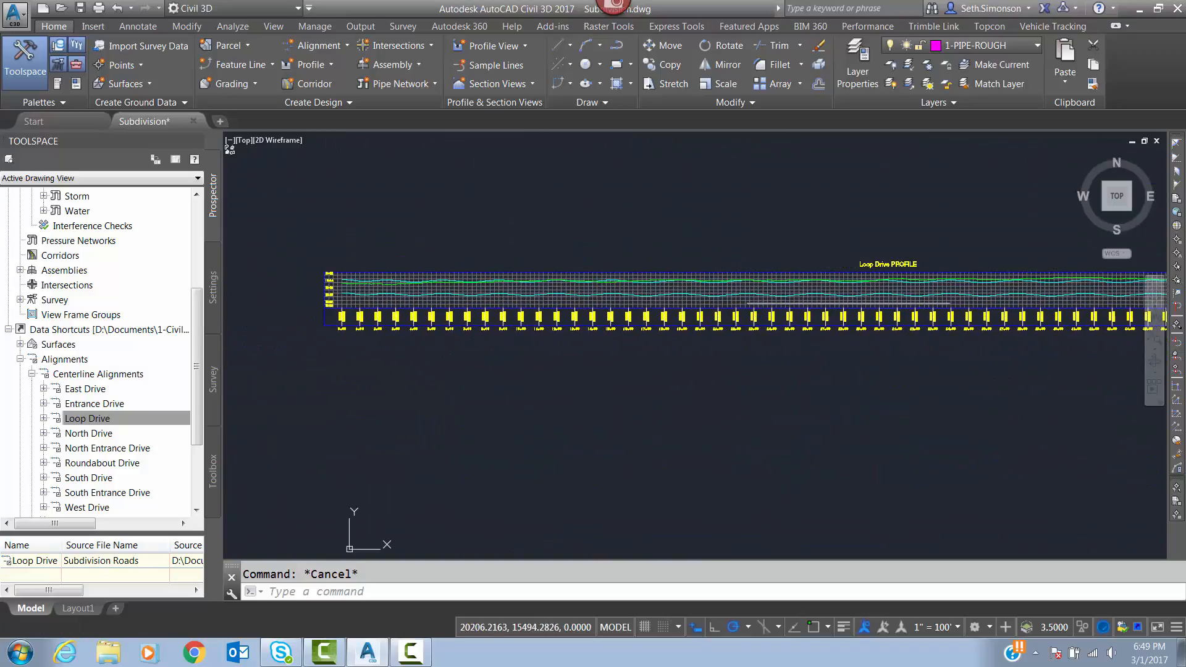
{"action": "scroll", "coordinate": [757, 307], "scroll_direction": "up", "scroll_amount": 5}
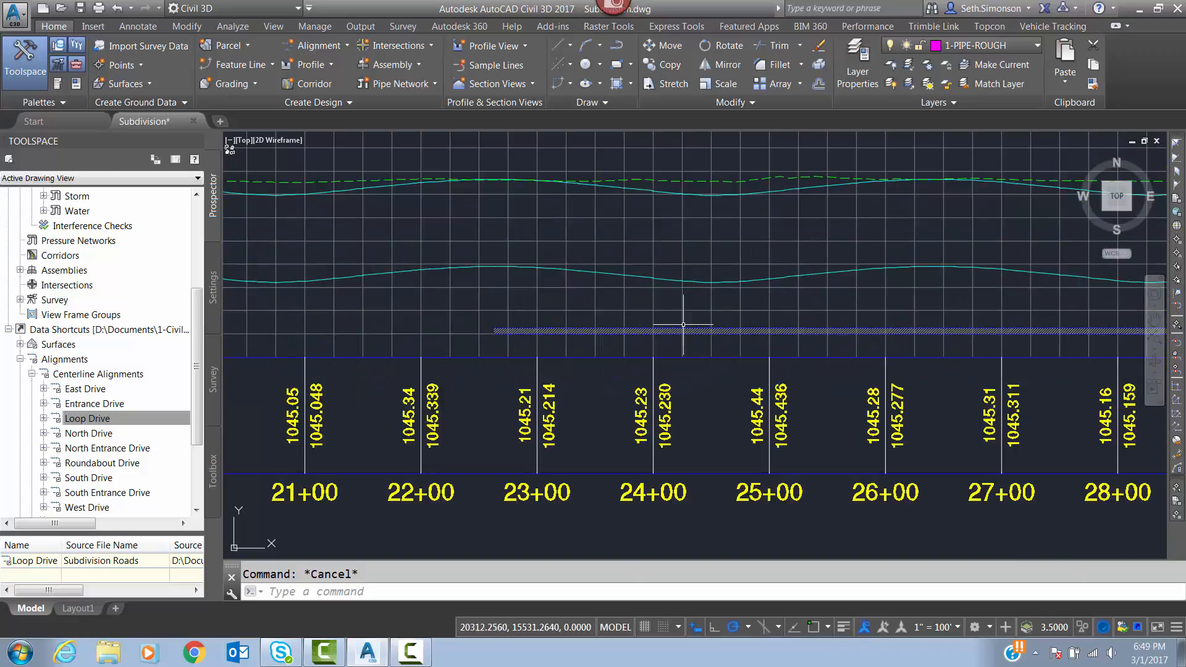
{"action": "middle_click_drag", "start_coordinate": [710, 327], "coordinate": [674, 346]}
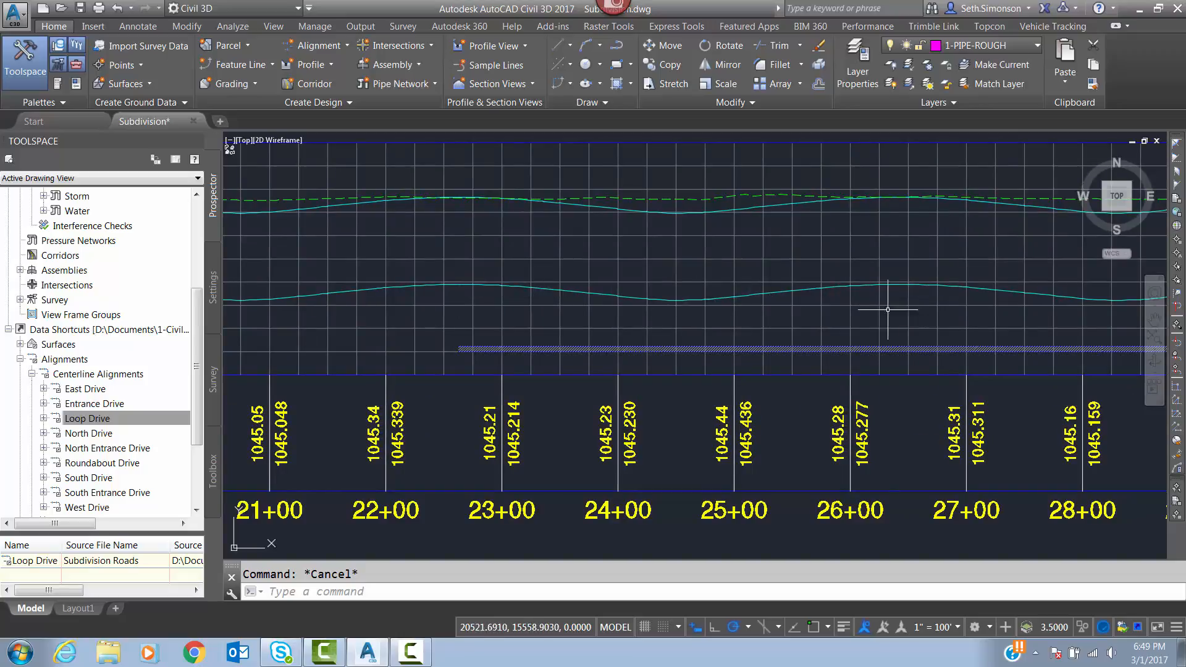
{"action": "middle_click_drag", "start_coordinate": [716, 327], "coordinate": [497, 365]}
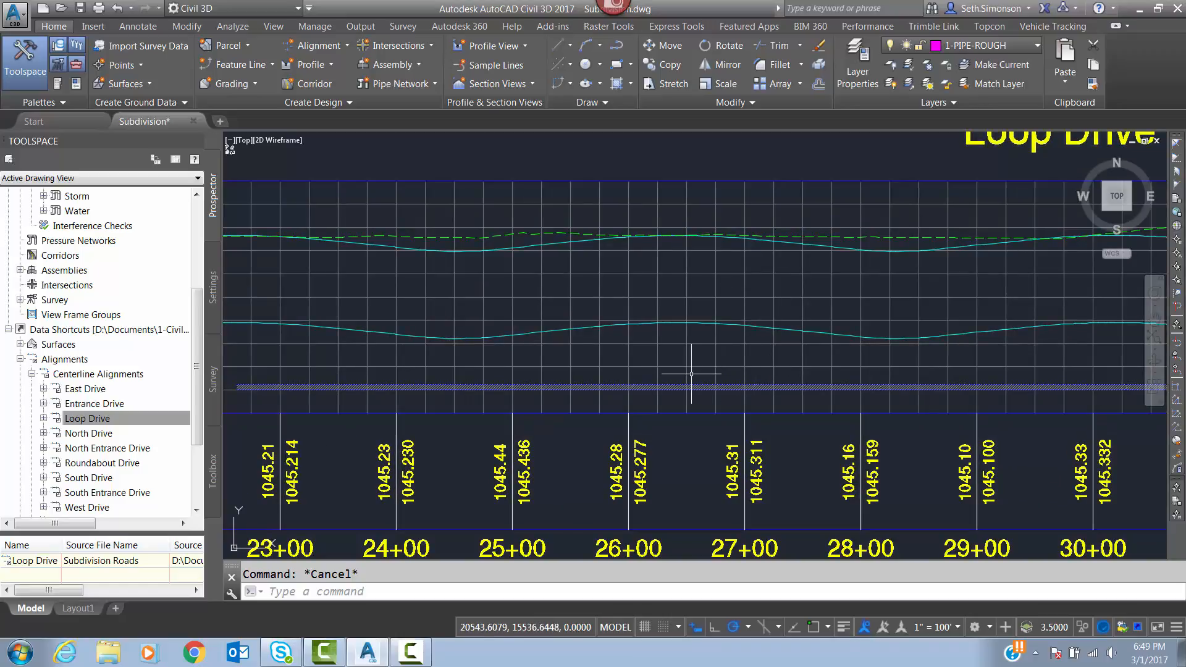
{"action": "middle_click_drag", "start_coordinate": [661, 378], "coordinate": [889, 370]}
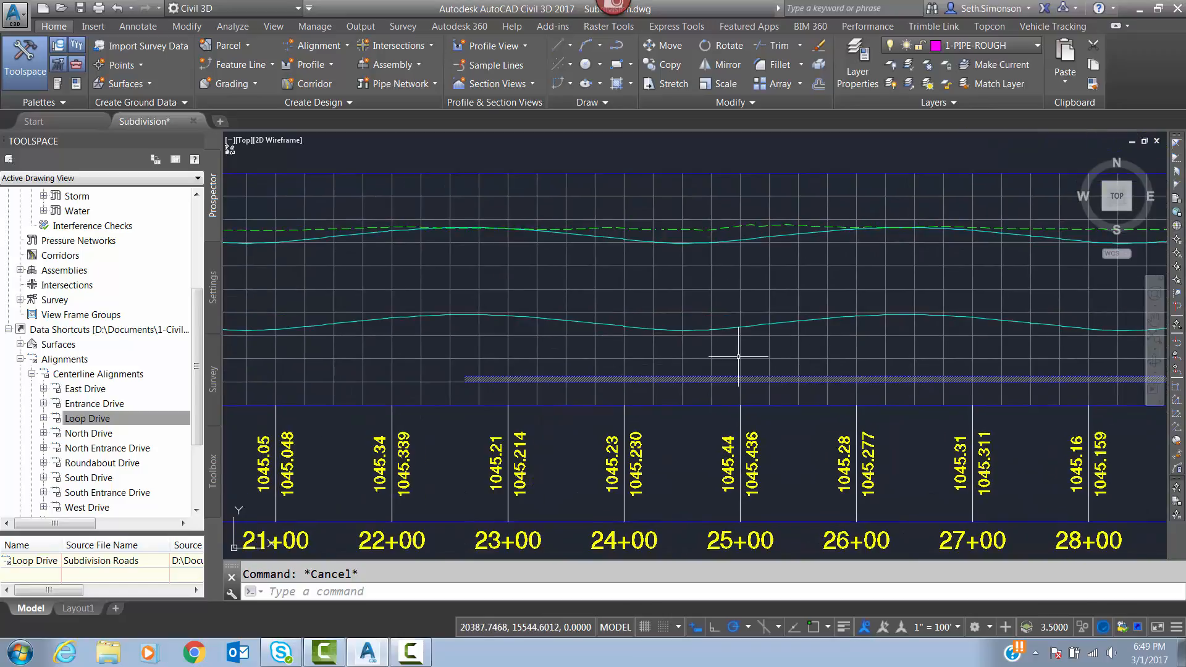
Raise the start of the first water pipe, before station 23+00, to about elevation 1037.3, just under the lowered reference line.
{"action": "left_click", "coordinate": [505, 379]}
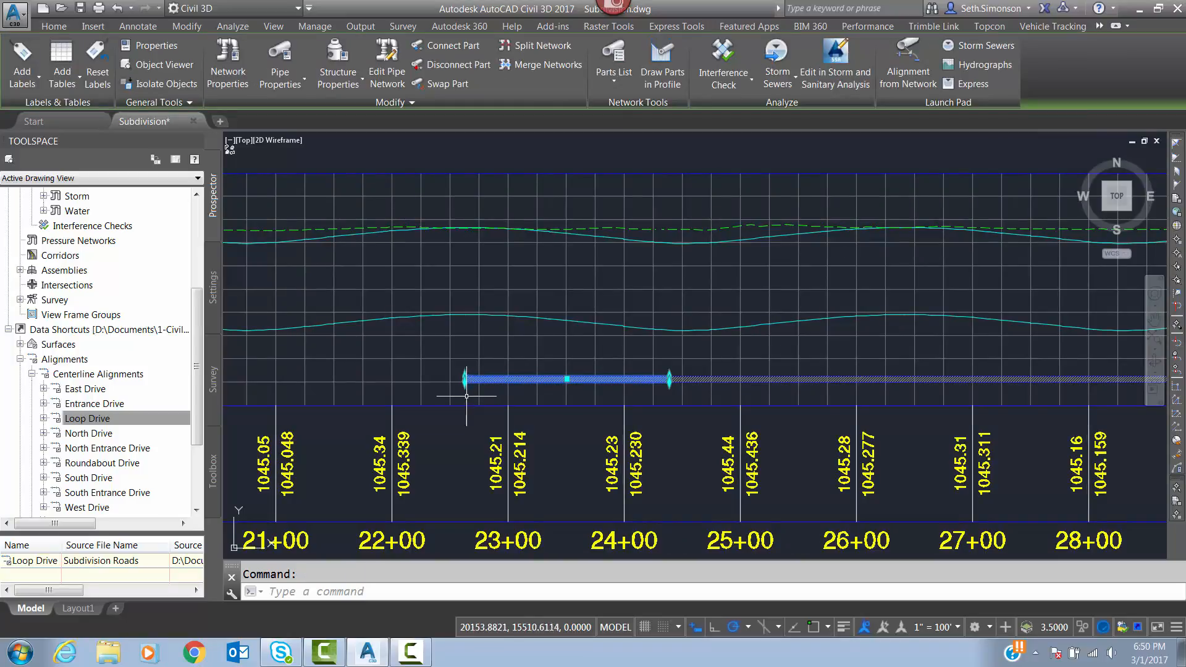
{"action": "scroll", "coordinate": [467, 396], "scroll_direction": "up", "scroll_amount": 4}
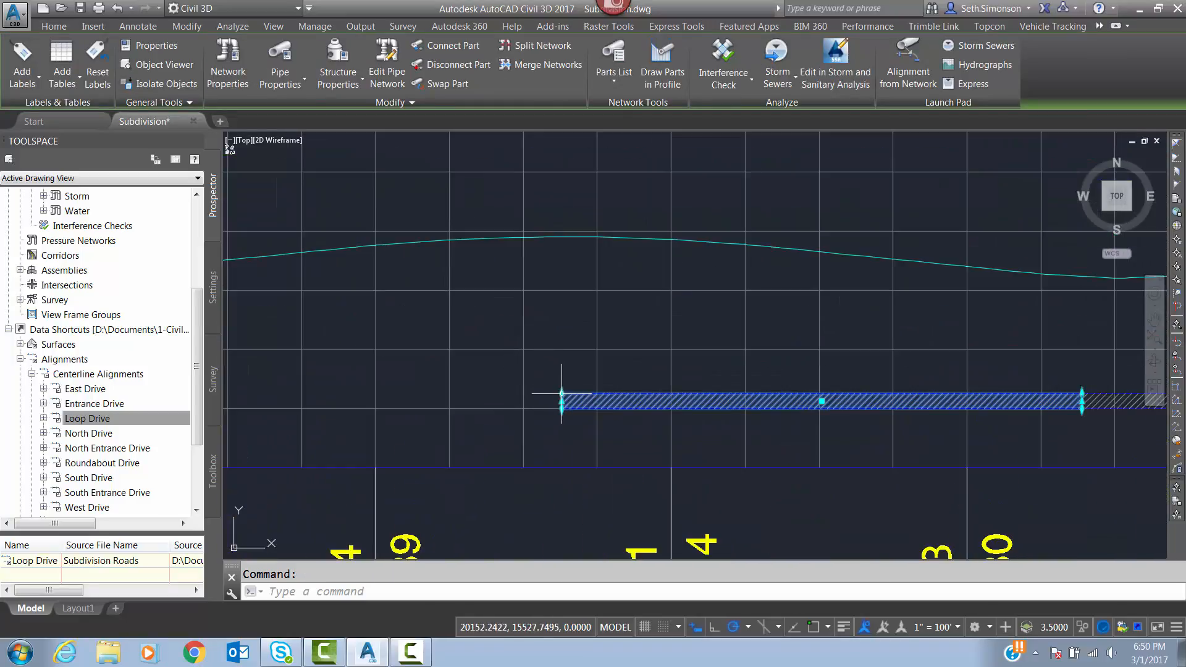
{"action": "left_click", "coordinate": [562, 394]}
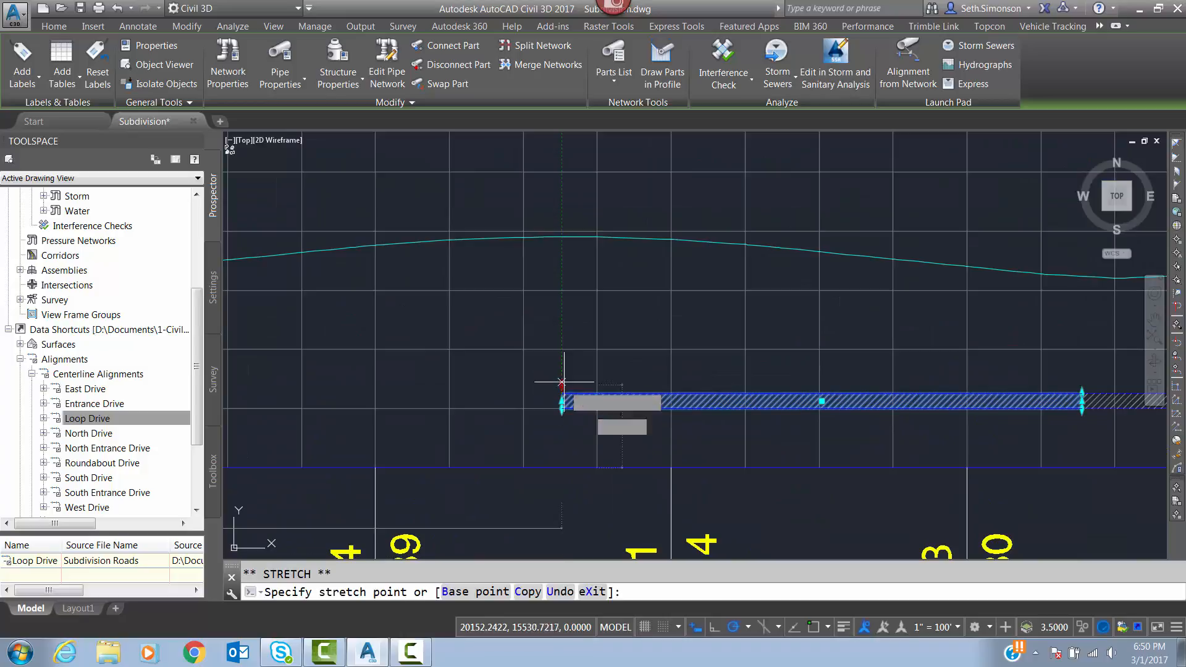
{"action": "left_click", "coordinate": [562, 251]}
Raise the joint between the first and second water pipes, between stations 24+00 and 25+00, to about elevation 1036.2.
{"action": "middle_click_drag", "start_coordinate": [629, 334], "coordinate": [279, 326]}
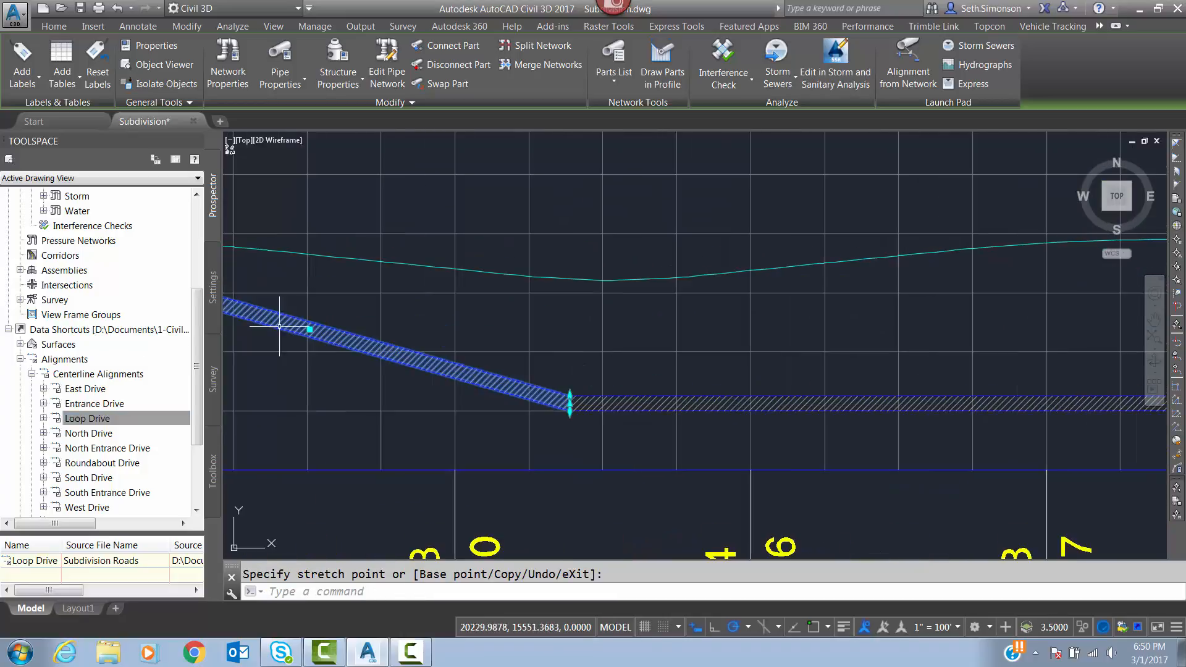
{"action": "left_click", "coordinate": [583, 401]}
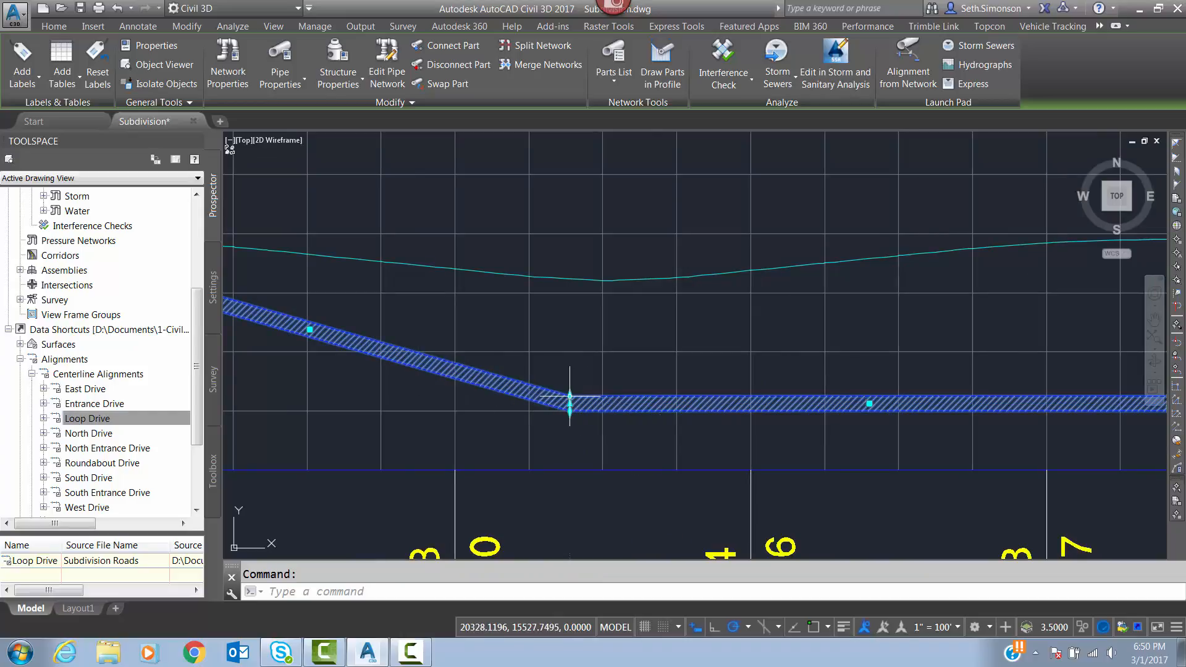
{"action": "left_click", "coordinate": [569, 395]}
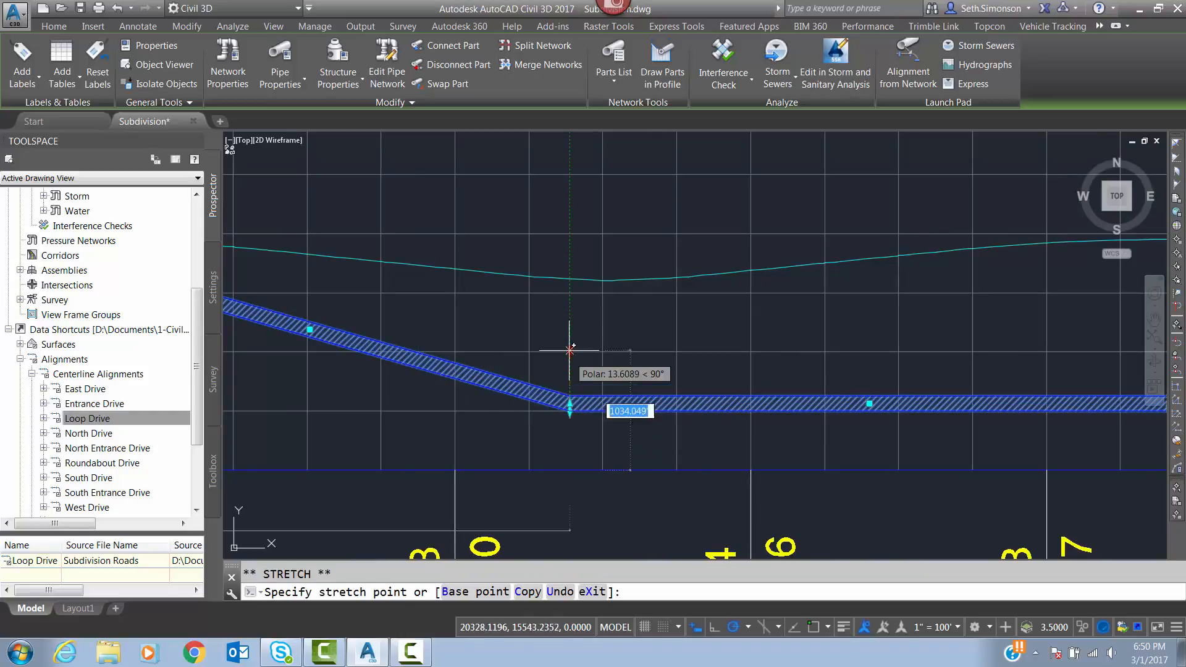
{"action": "left_click", "coordinate": [570, 288]}
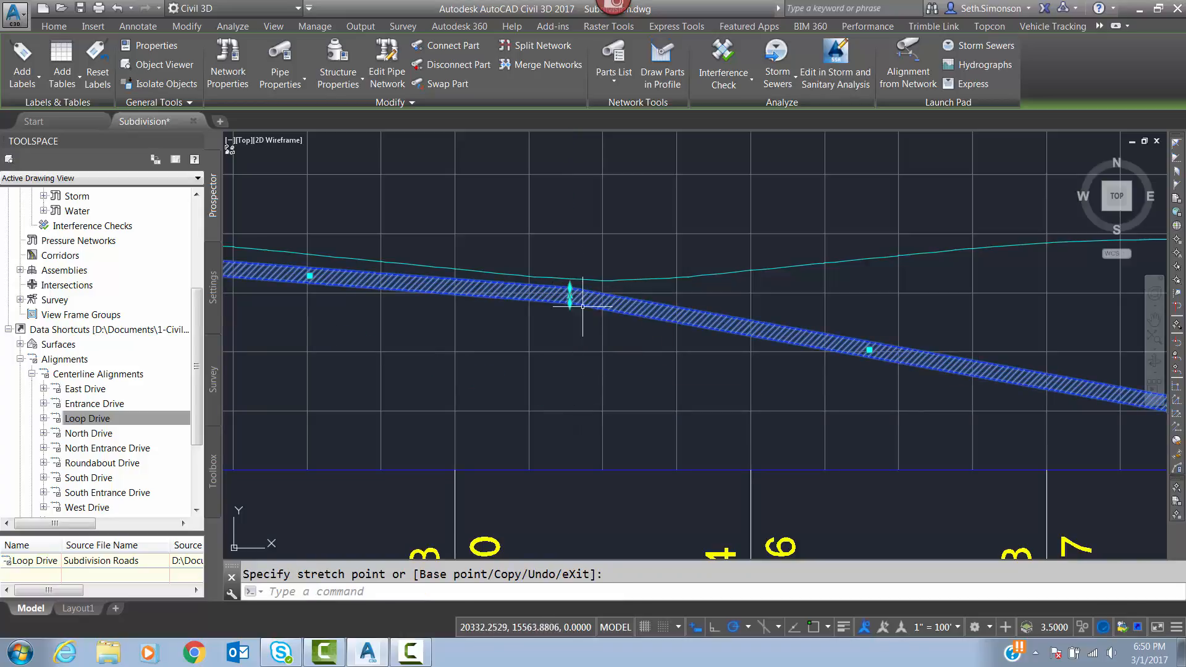
Raise the joint between the second and third water pipes, between stations 26+00 and 27+00, to just below the lowered reference line.
{"action": "middle_click_drag", "start_coordinate": [609, 361], "coordinate": [575, 395]}
{"action": "scroll", "coordinate": [853, 422], "scroll_direction": "down", "scroll_amount": 3}
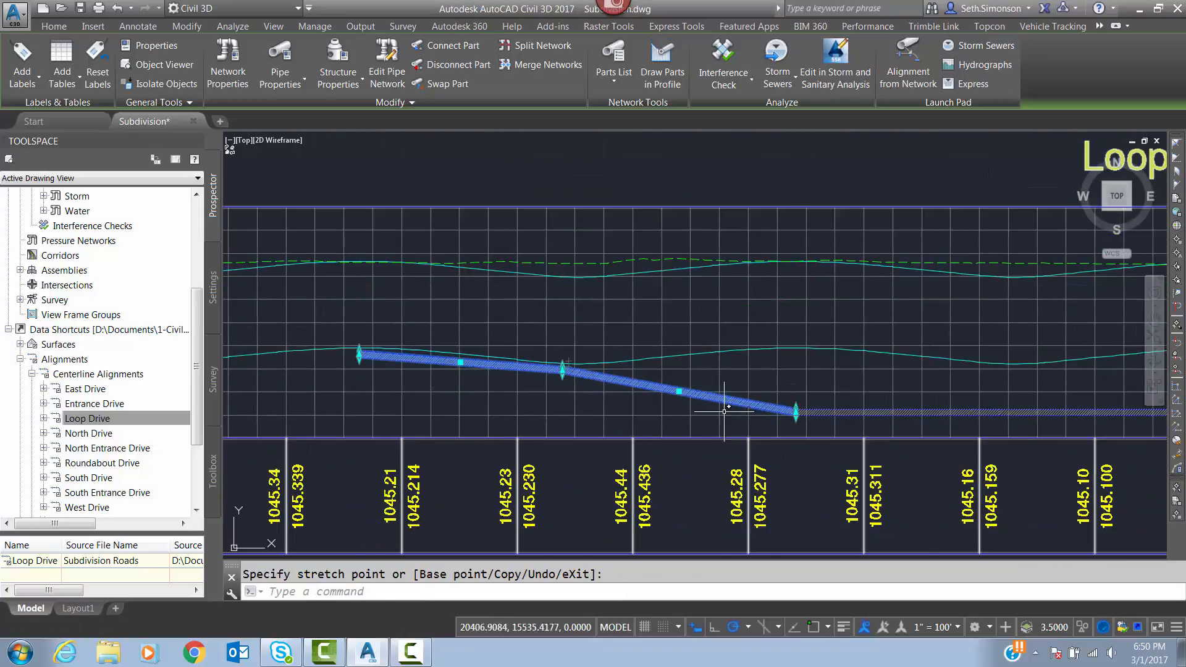
{"action": "scroll", "coordinate": [765, 422], "scroll_direction": "up", "scroll_amount": 2}
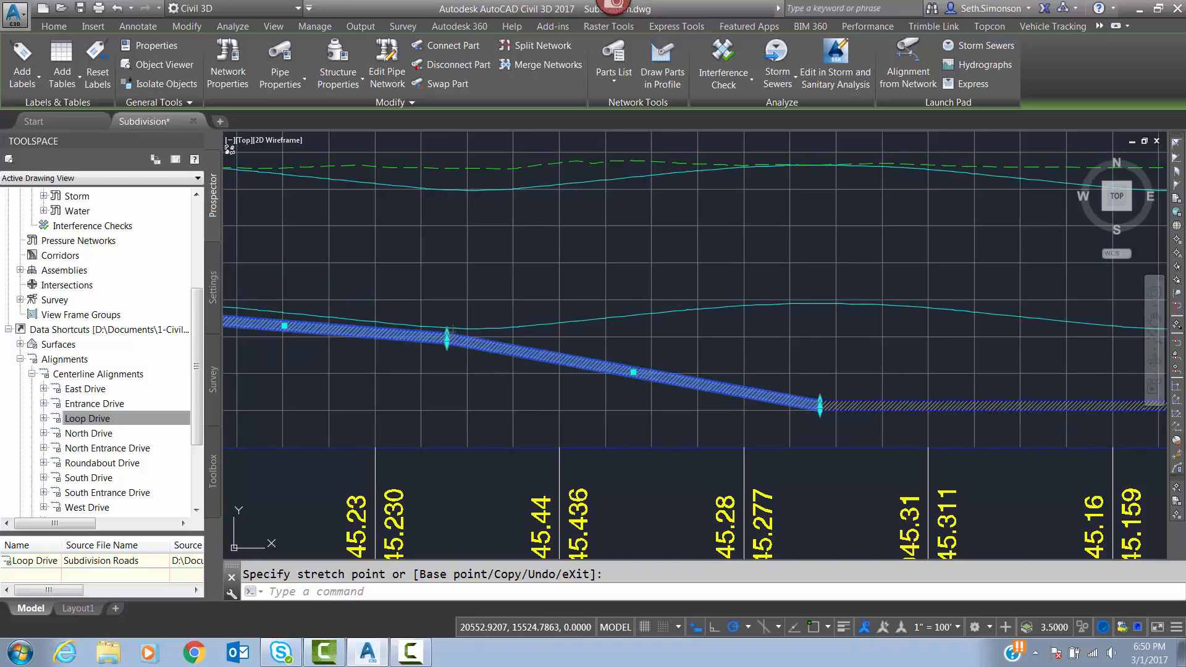
{"action": "left_click", "coordinate": [890, 406]}
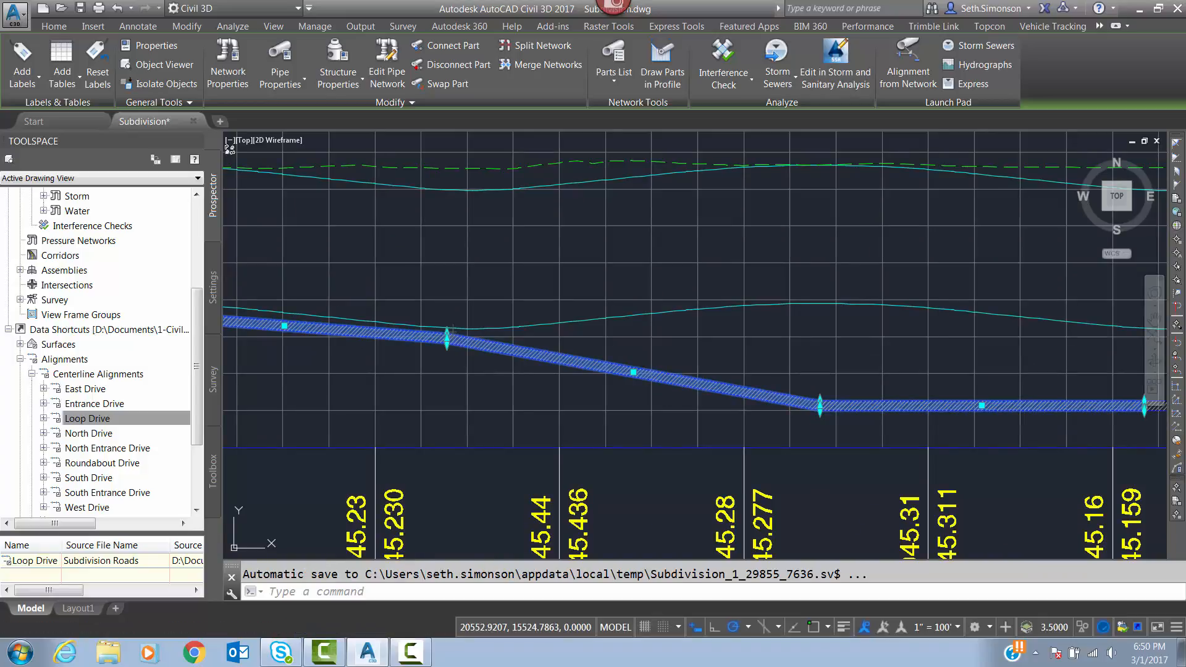
{"action": "scroll", "coordinate": [820, 401], "scroll_direction": "up", "scroll_amount": 3}
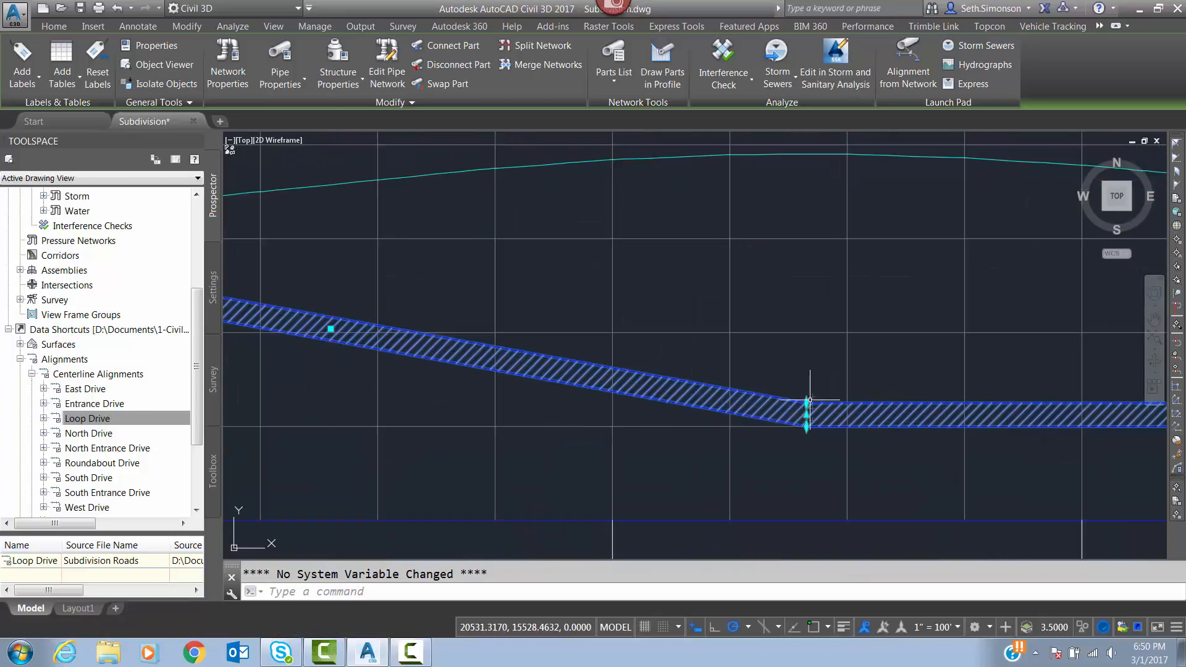
{"action": "left_click", "coordinate": [807, 403]}
{"action": "scroll", "coordinate": [733, 275], "scroll_direction": "down", "scroll_amount": 4}
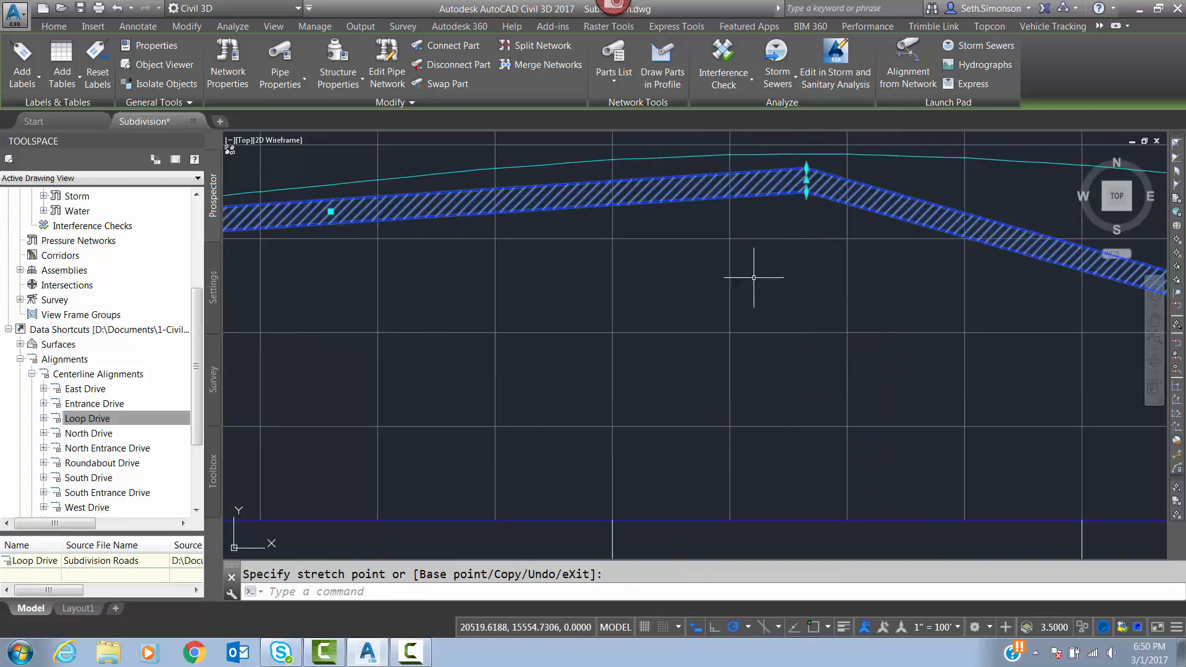
Raise the far end of the third water pipe, near station 28+17, to just below the lowered reference line.
{"action": "scroll", "coordinate": [673, 283], "scroll_direction": "up", "scroll_amount": 6}
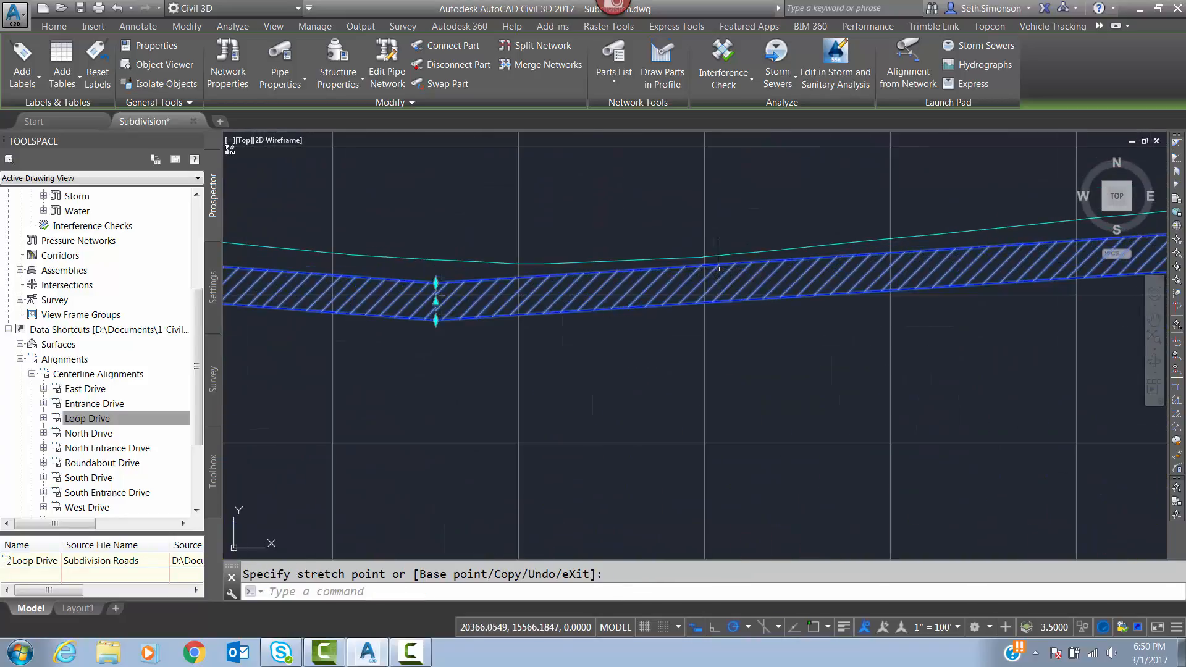
{"action": "middle_click_drag", "start_coordinate": [795, 315], "coordinate": [228, 387]}
{"action": "scroll", "coordinate": [198, 384], "scroll_direction": "down", "scroll_amount": 3}
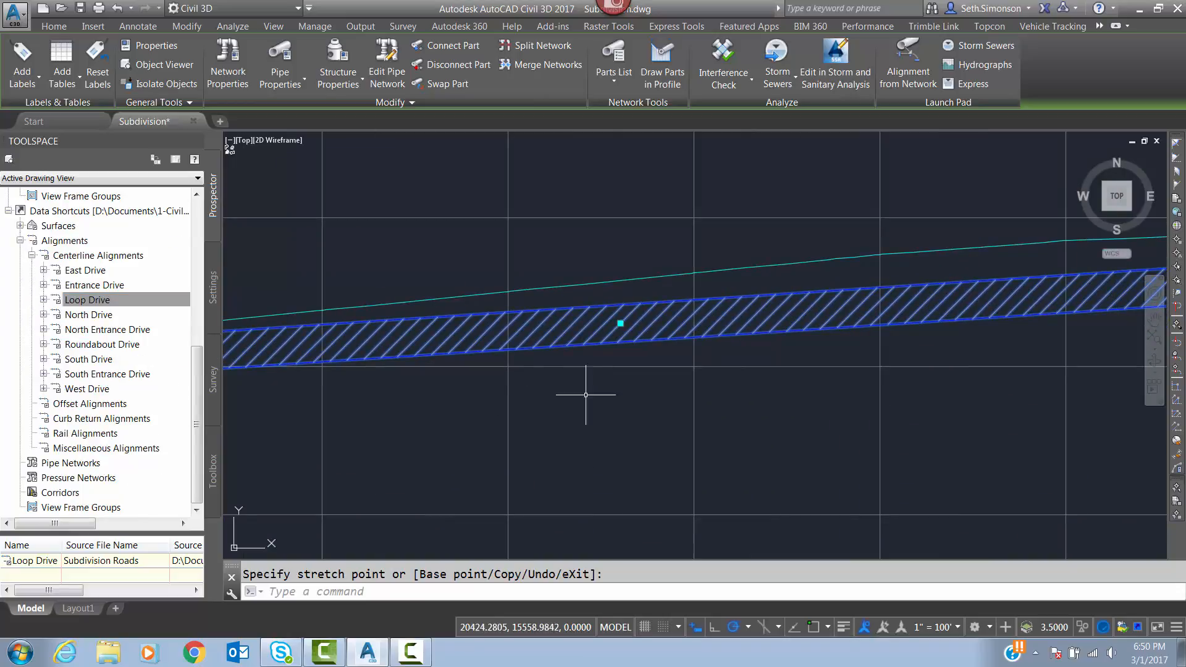
{"action": "scroll", "coordinate": [586, 395], "scroll_direction": "down", "scroll_amount": 5}
{"action": "middle_click_drag", "start_coordinate": [791, 368], "coordinate": [420, 346]}
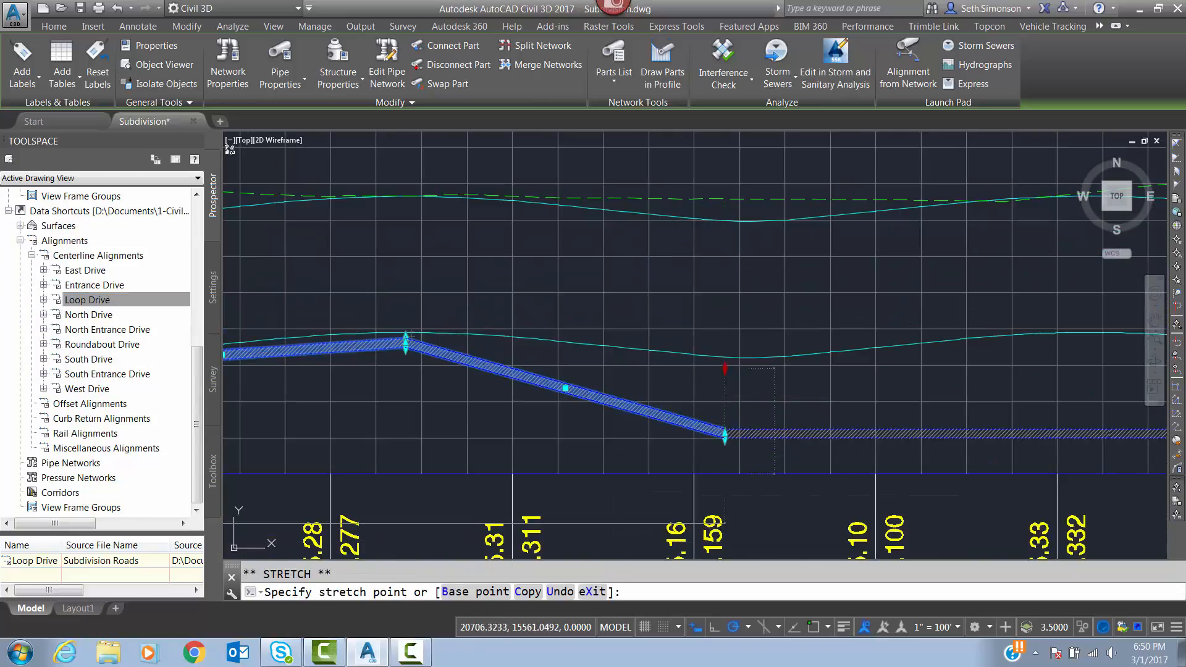
{"action": "left_click", "coordinate": [725, 369]}
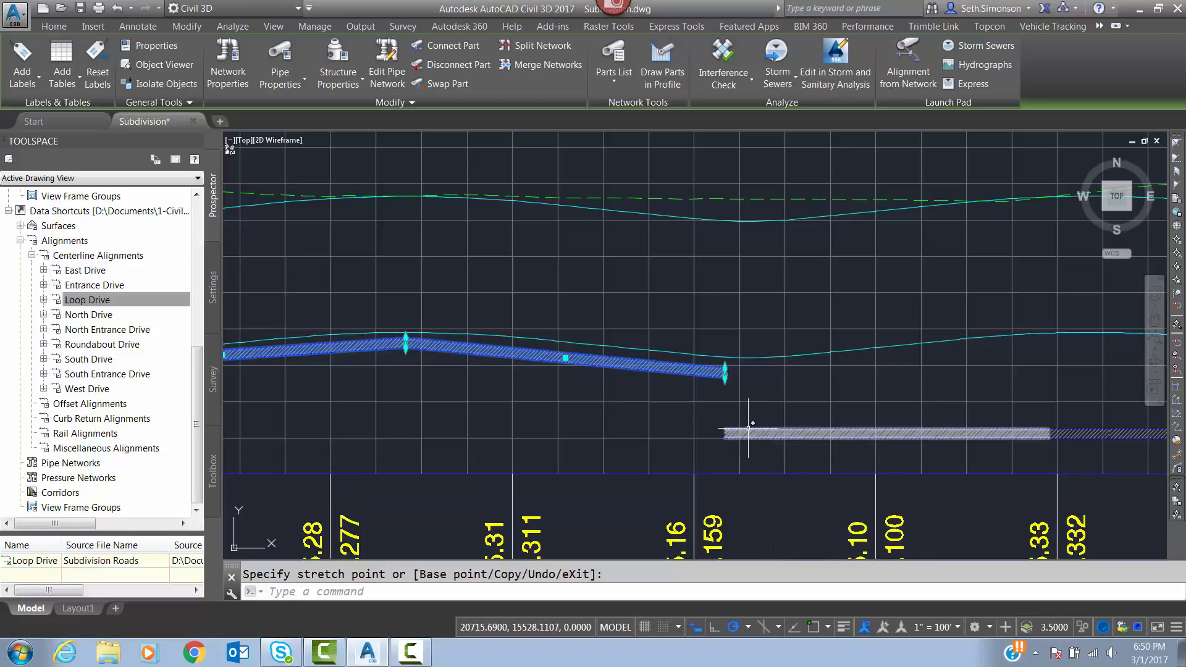
Raise the start of the fourth water pipe at station 28+17 to the upper endpoint of the third pipe, using an endpoint snap.
{"action": "key", "text": "Escape"}
{"action": "left_click", "coordinate": [753, 433]}
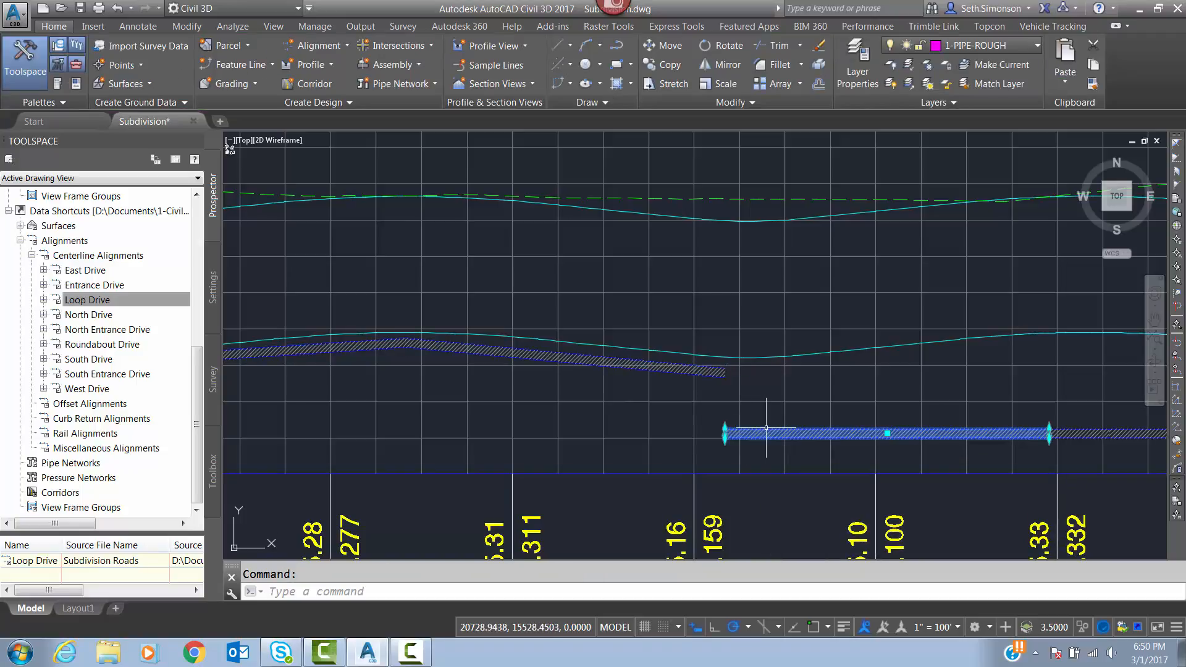
{"action": "scroll", "coordinate": [752, 431], "scroll_direction": "up", "scroll_amount": 6}
{"action": "left_click", "coordinate": [717, 426]}
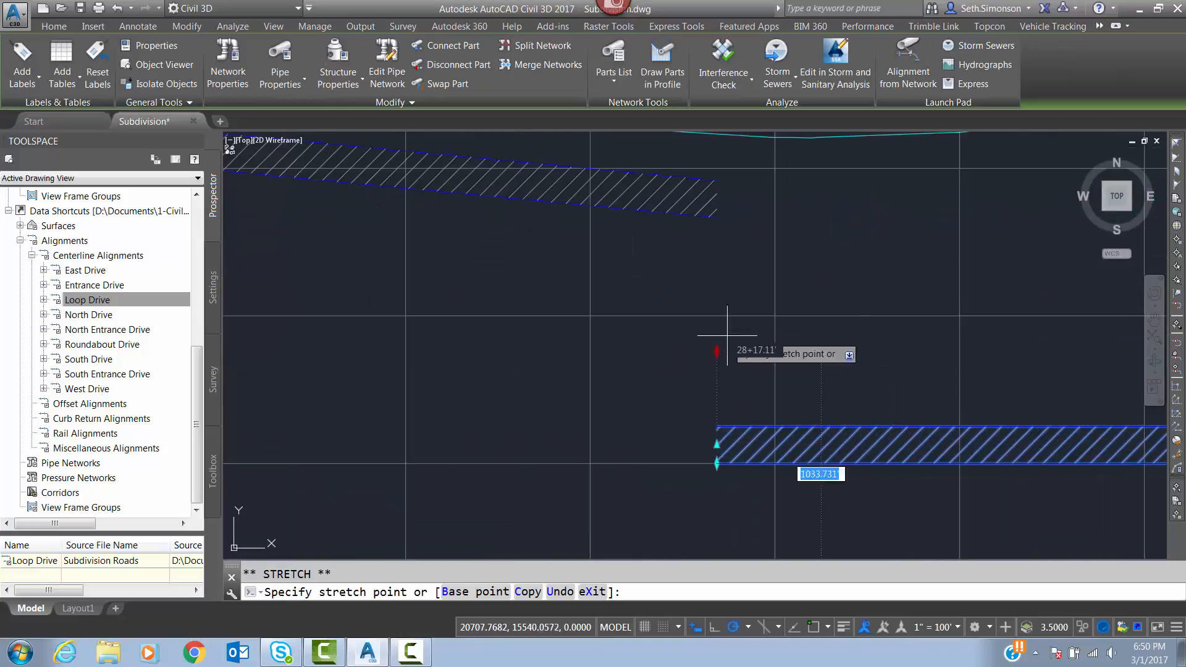
{"action": "right_click", "coordinate": [714, 188], "text": "shift"}
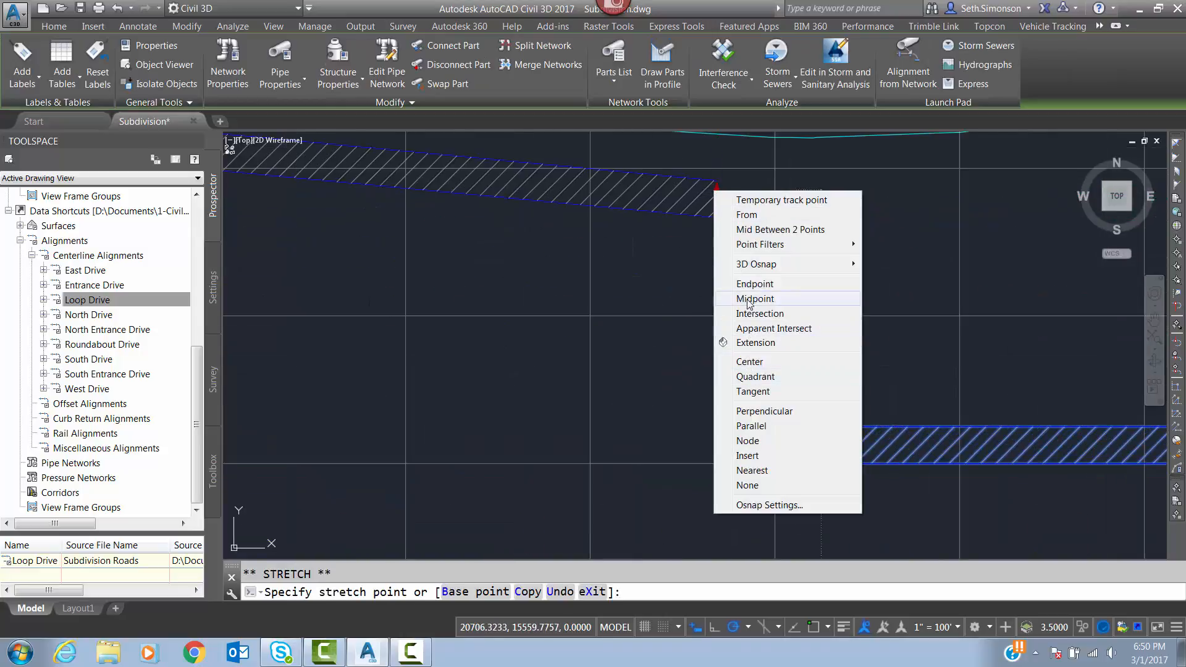
{"action": "left_click", "coordinate": [750, 285]}
{"action": "left_click", "coordinate": [714, 183]}
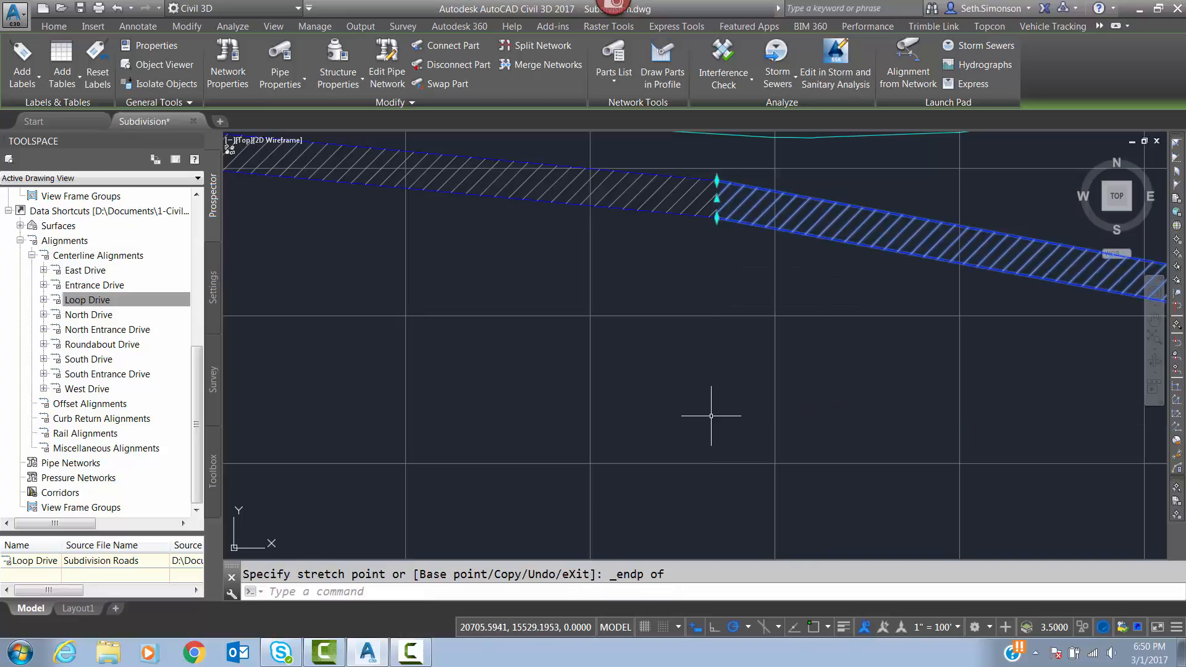
{"action": "key", "text": "Escape"}
{"action": "scroll", "coordinate": [711, 411], "scroll_direction": "down", "scroll_amount": 2}
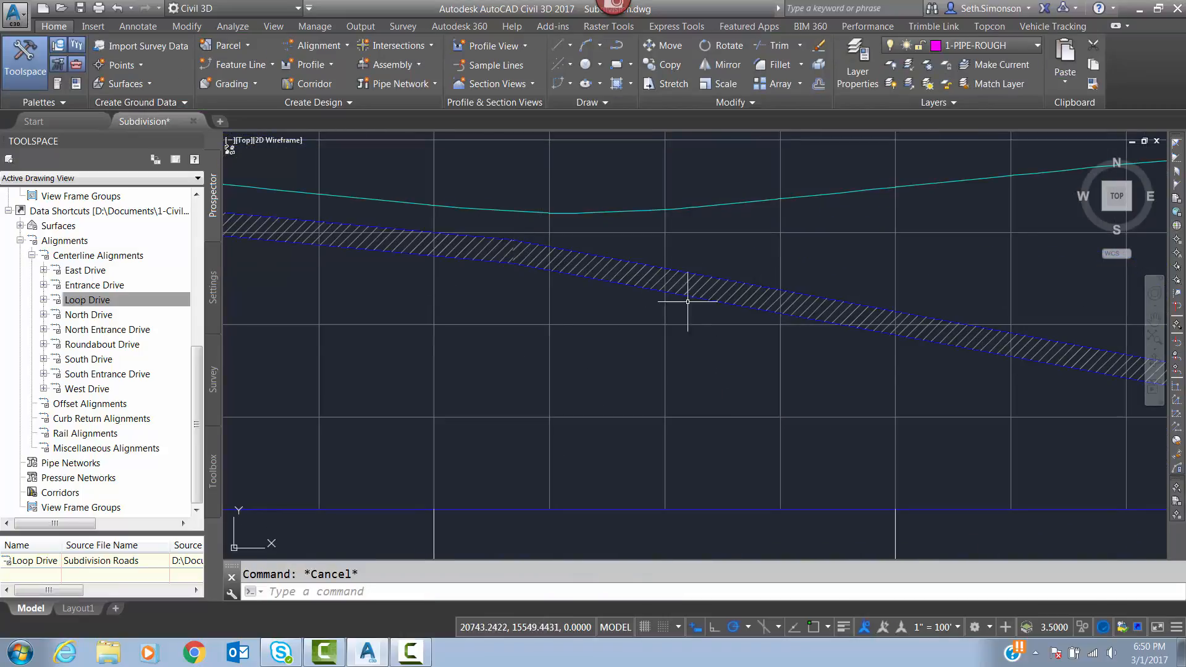
Raise the joint between the fourth and fifth water pipes, near station 30+00, to just below the lowered reference line.
{"action": "scroll", "coordinate": [332, 358], "scroll_direction": "down", "scroll_amount": 4}
{"action": "scroll", "coordinate": [531, 390], "scroll_direction": "up", "scroll_amount": 3}
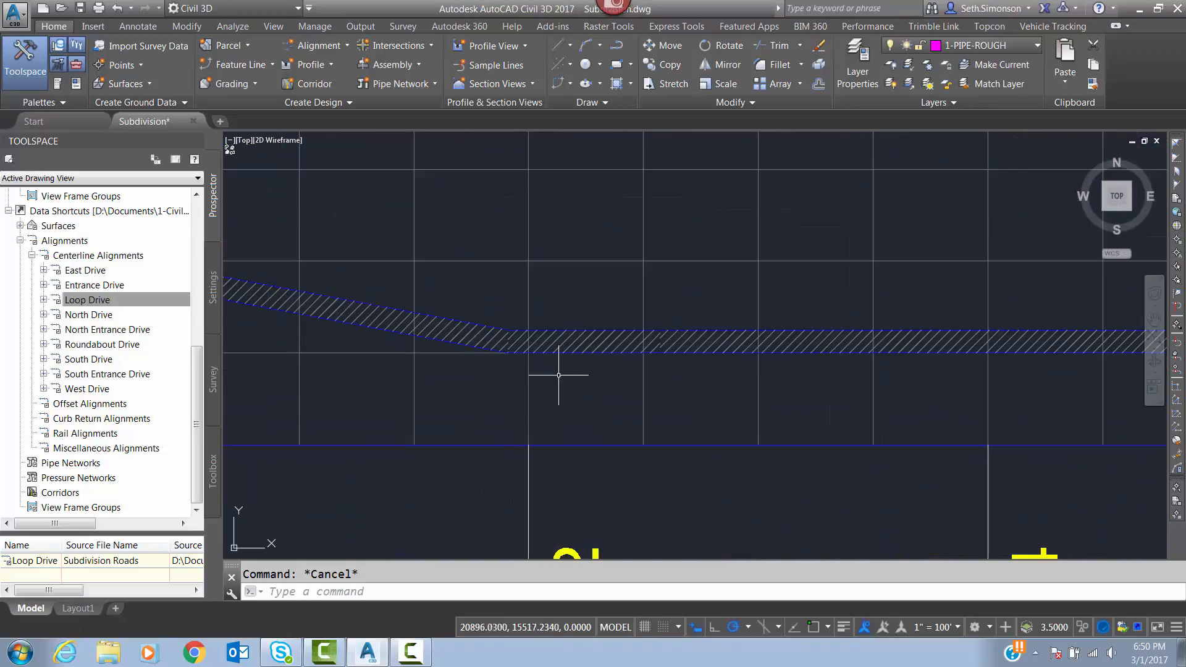
{"action": "left_click", "coordinate": [537, 333]}
{"action": "scroll", "coordinate": [577, 397], "scroll_direction": "down", "scroll_amount": 4}
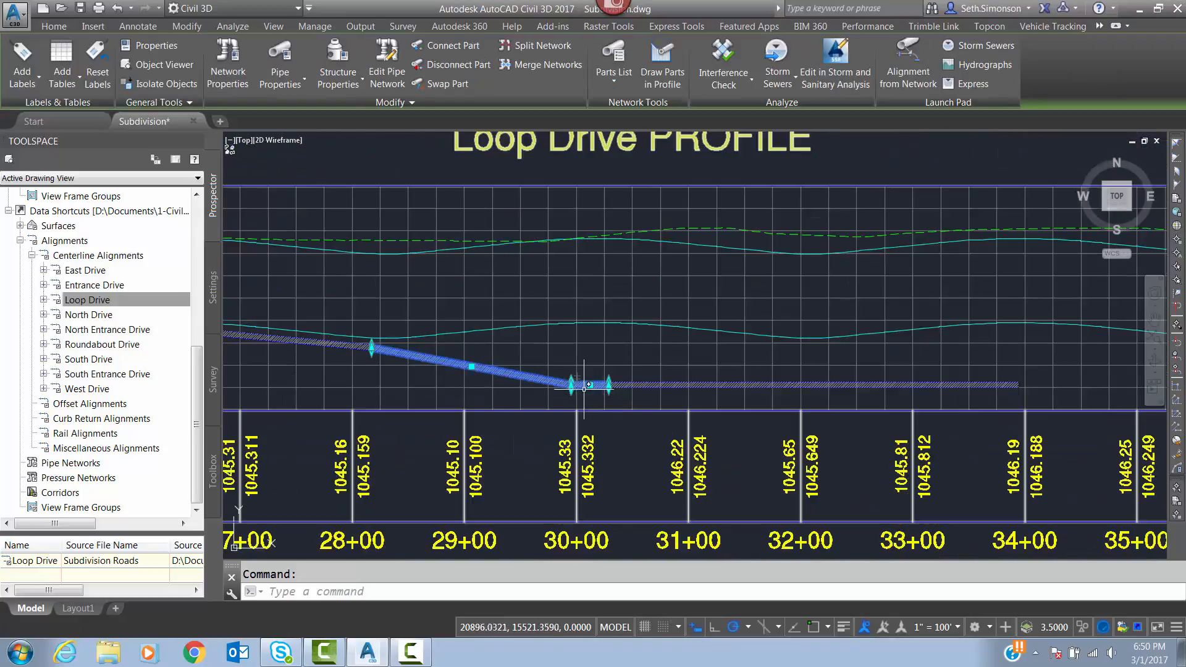
{"action": "scroll", "coordinate": [584, 388], "scroll_direction": "up", "scroll_amount": 3}
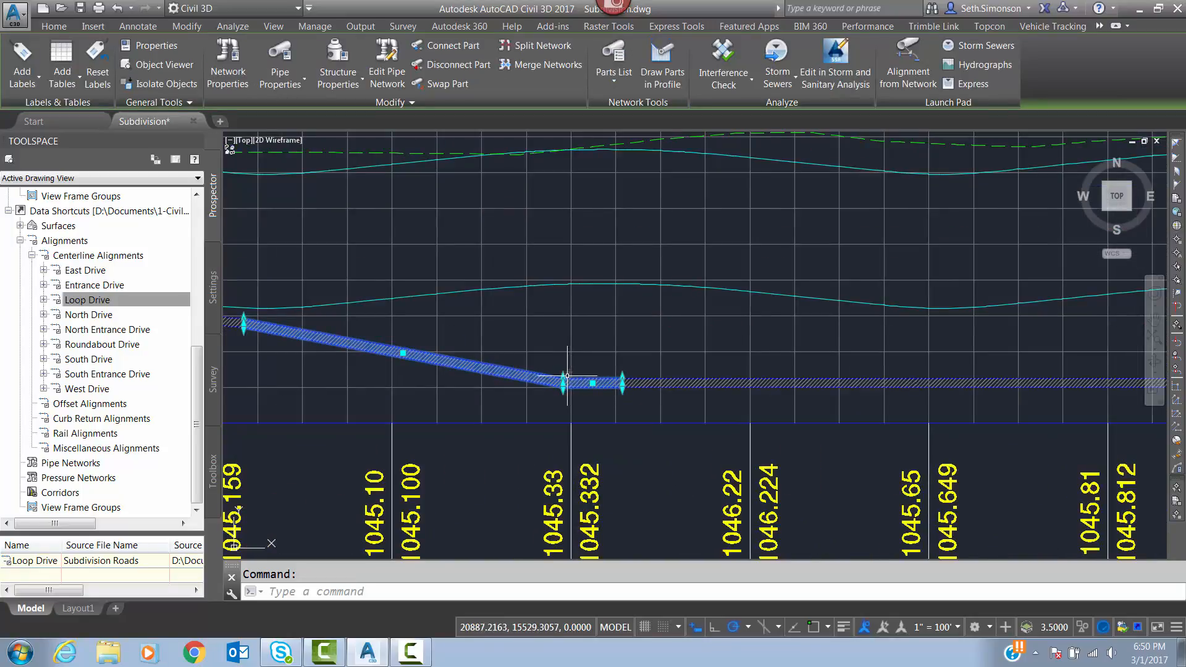
{"action": "left_click", "coordinate": [563, 382]}
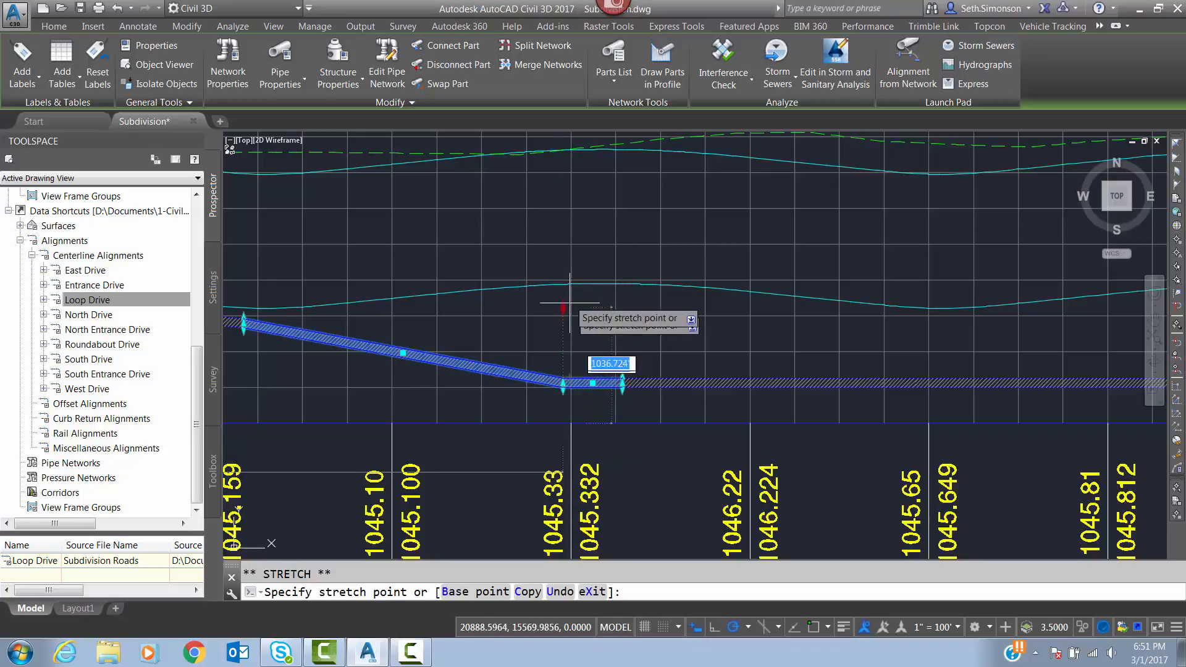
Raise the joint between the short fifth and the sixth water pipe, just past station 30+00, to just below the lowered reference line.
{"action": "left_click", "coordinate": [644, 375]}
{"action": "left_click", "coordinate": [643, 375]}
{"action": "left_click", "coordinate": [634, 377]}
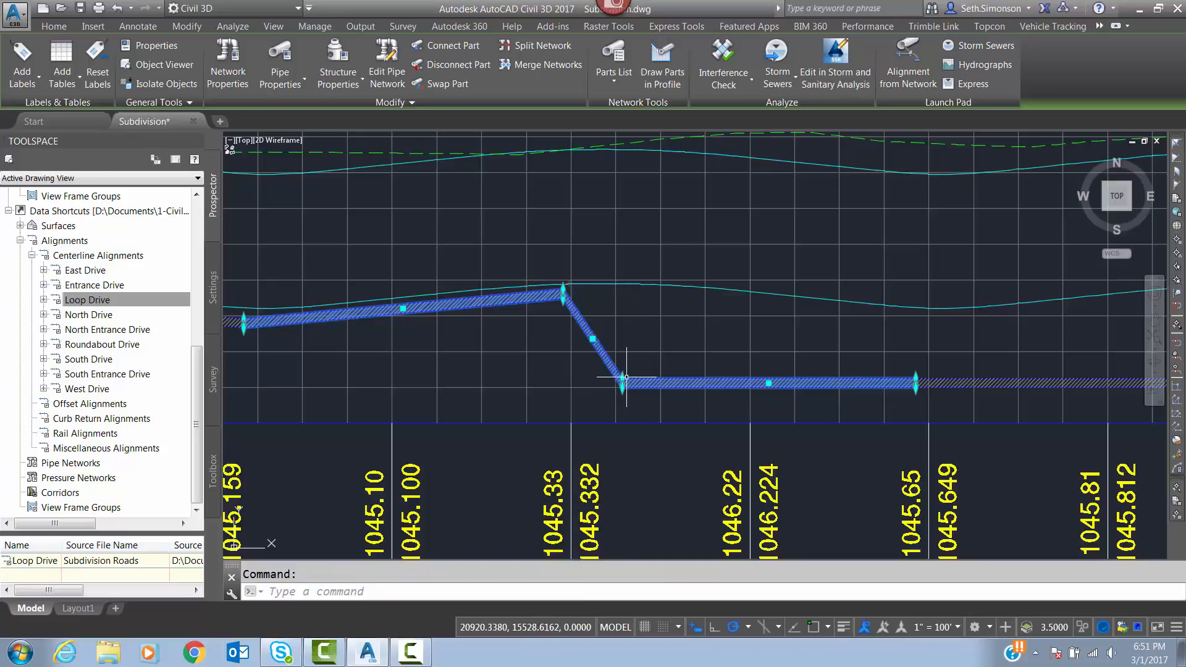
{"action": "left_click", "coordinate": [623, 381]}
{"action": "left_click", "coordinate": [625, 296]}
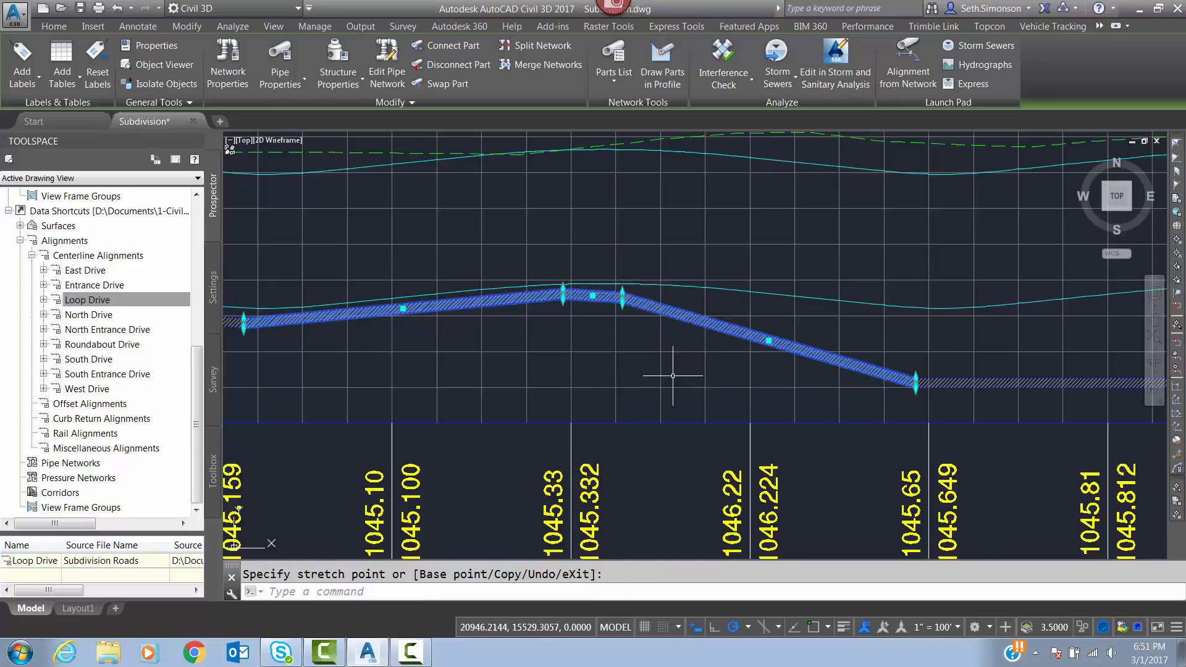
Raise the joint between the sixth and seventh water pipes, just before station 32+00, to just below the lowered reference line.
{"action": "left_click", "coordinate": [933, 377]}
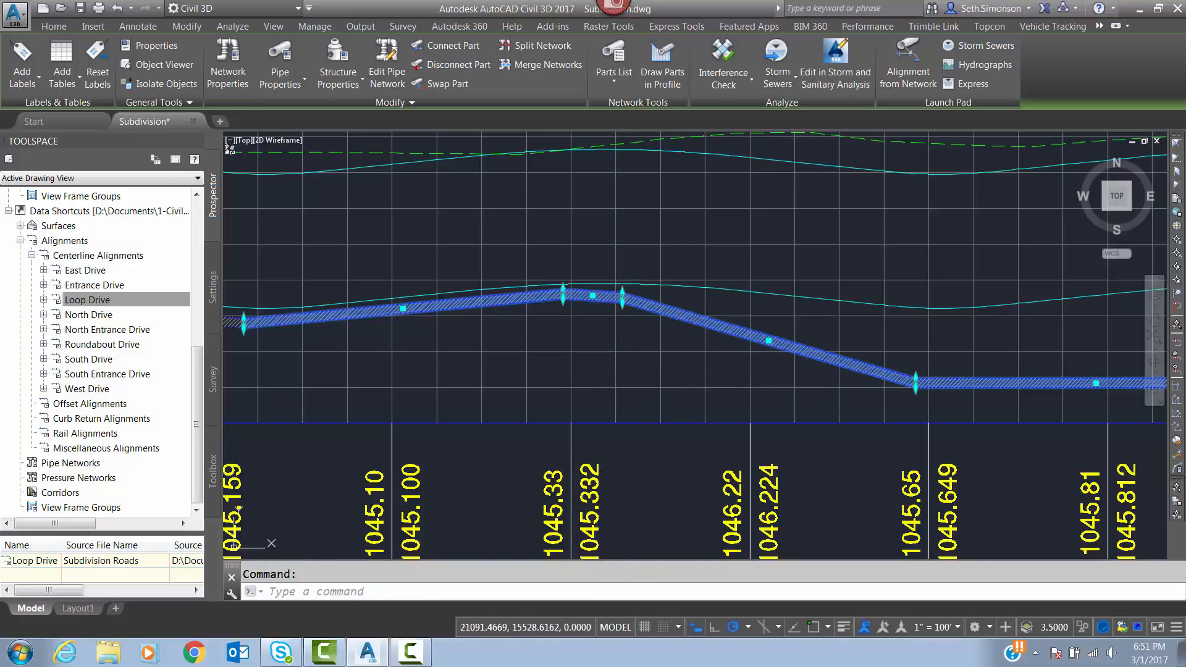
{"action": "left_click", "coordinate": [916, 380]}
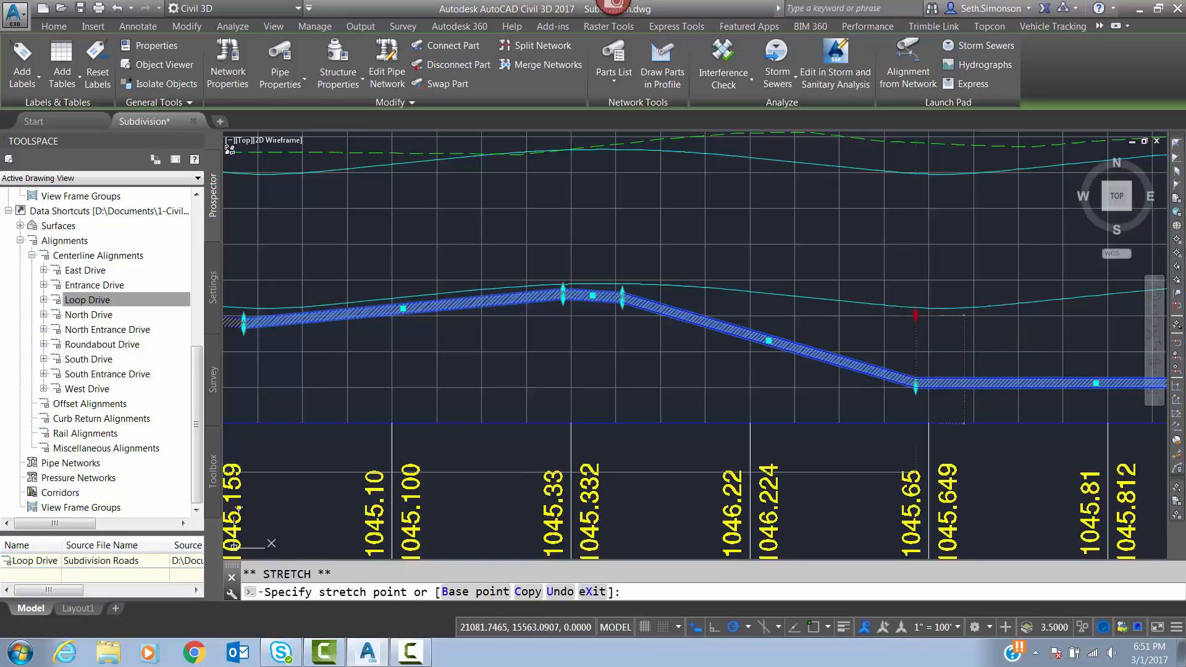
{"action": "left_click", "coordinate": [917, 319]}
Raise the far end of the last water pipe, just before station 34+00, to just below the lowered reference line.
{"action": "middle_click_drag", "start_coordinate": [888, 397], "coordinate": [851, 399]}
{"action": "scroll", "coordinate": [851, 399], "scroll_direction": "down", "scroll_amount": 4}
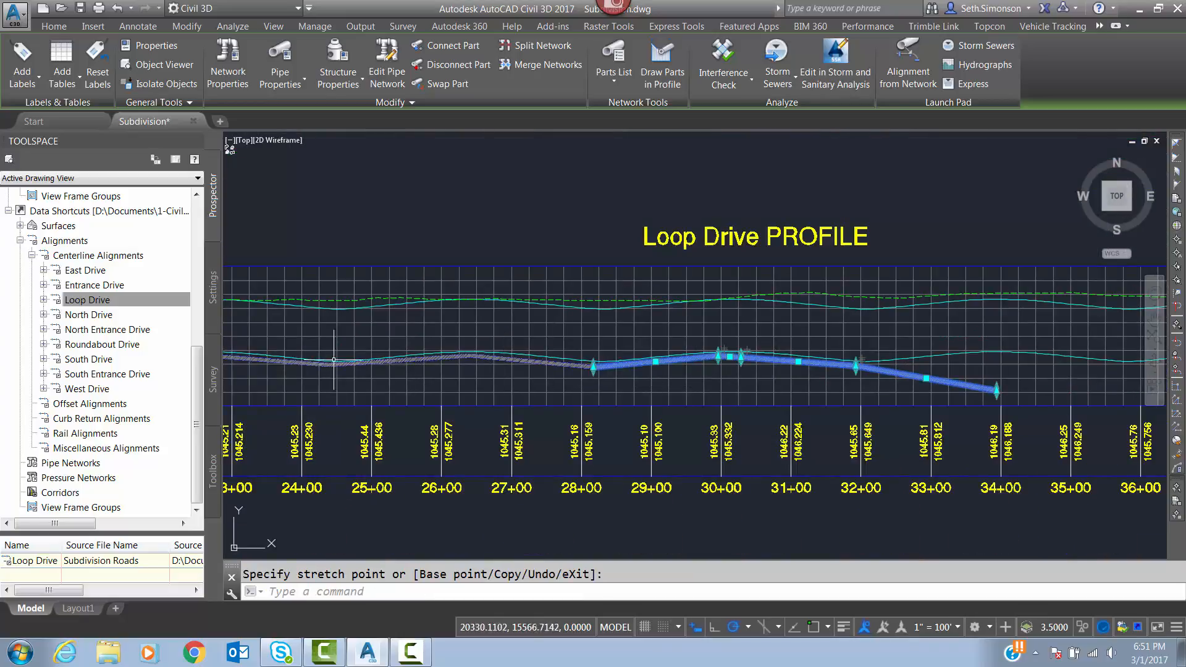
{"action": "middle_click_drag", "start_coordinate": [334, 360], "coordinate": [666, 359]}
{"action": "middle_click_drag", "start_coordinate": [956, 372], "coordinate": [692, 386]}
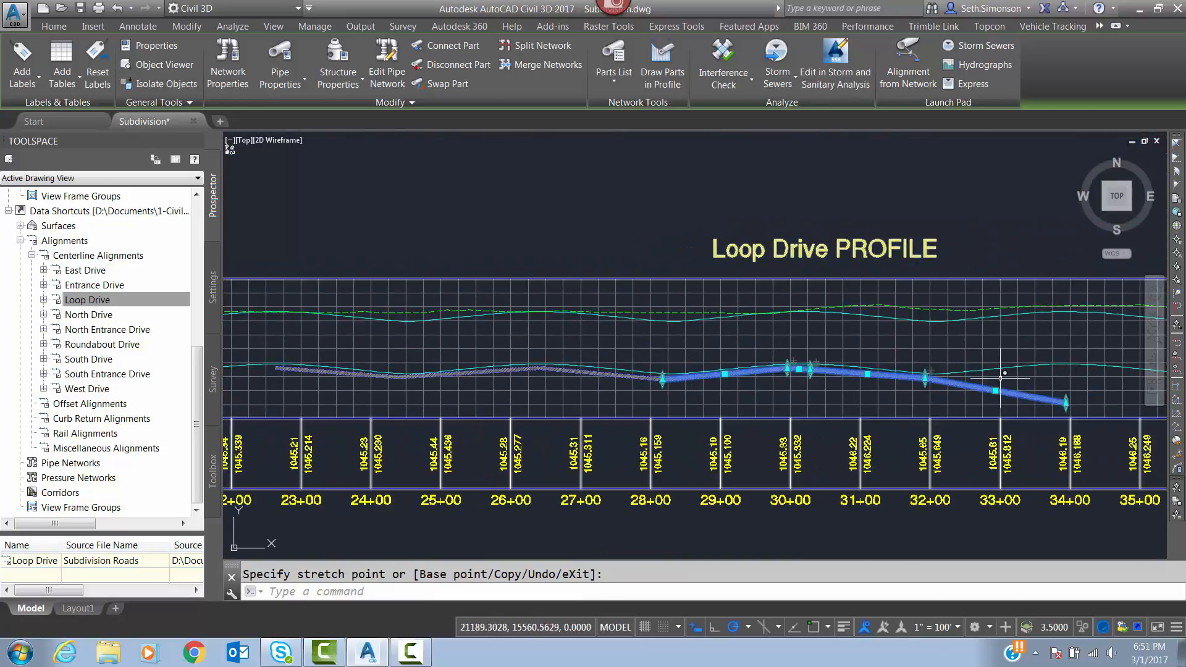
{"action": "scroll", "coordinate": [941, 365], "scroll_direction": "up", "scroll_amount": 2}
{"action": "middle_click_drag", "start_coordinate": [985, 410], "coordinate": [672, 419]}
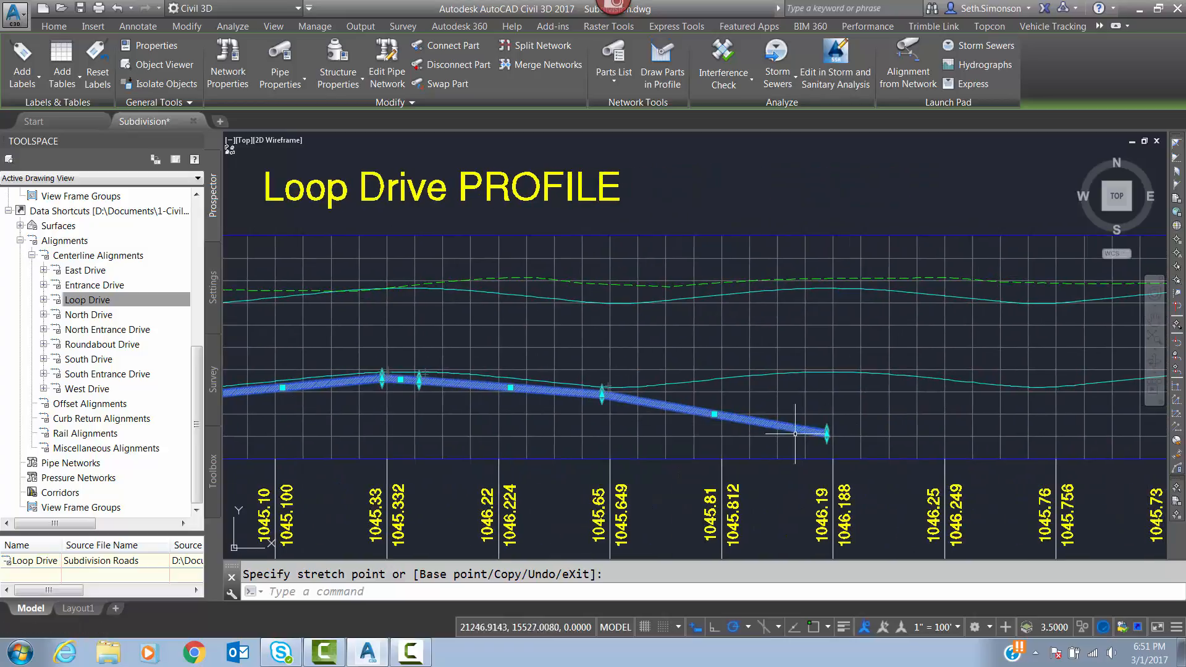
{"action": "scroll", "coordinate": [855, 444], "scroll_direction": "up", "scroll_amount": 2}
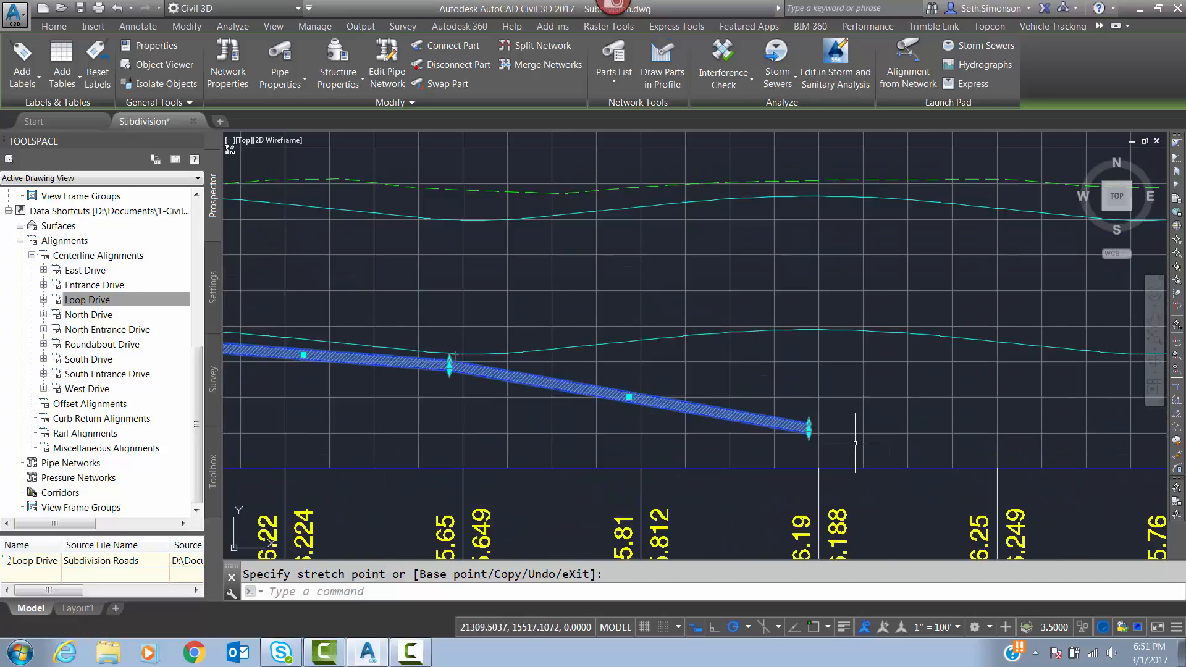
{"action": "left_click", "coordinate": [809, 422]}
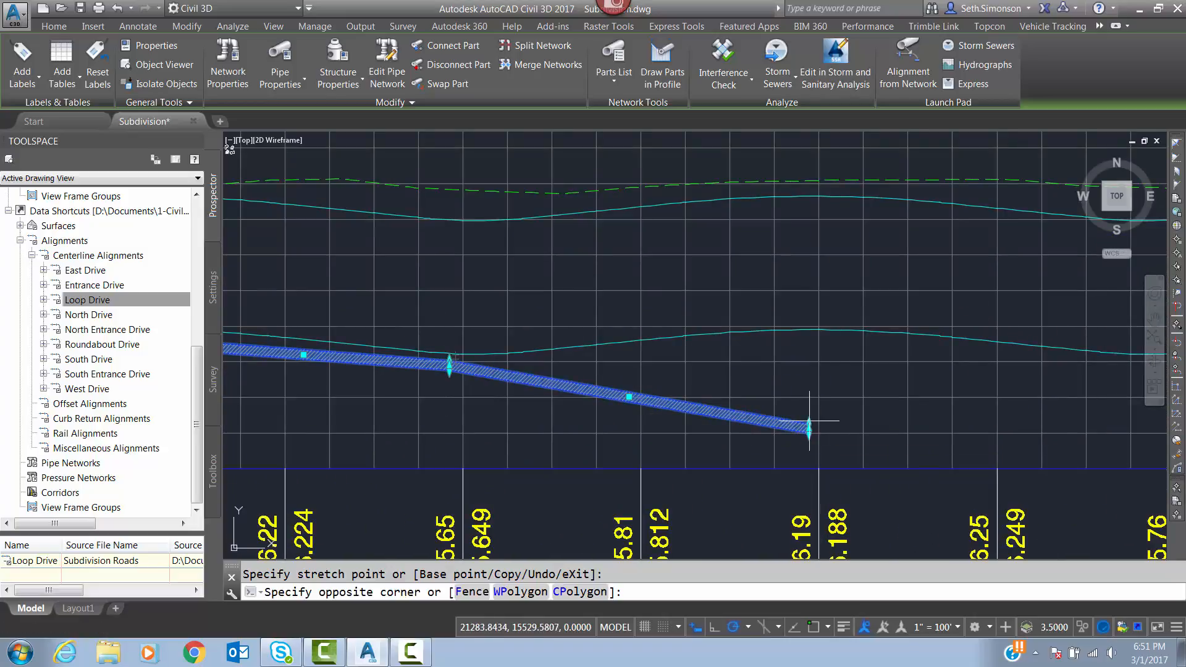
{"action": "left_click", "coordinate": [816, 328]}
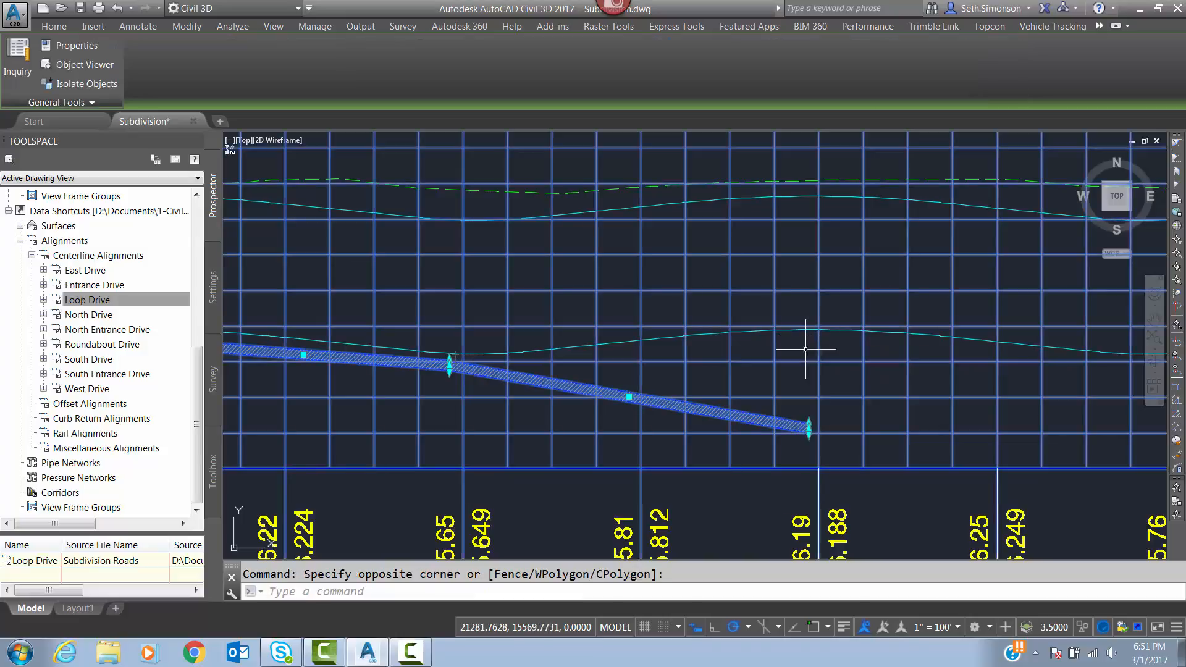
{"action": "left_click", "coordinate": [810, 424]}
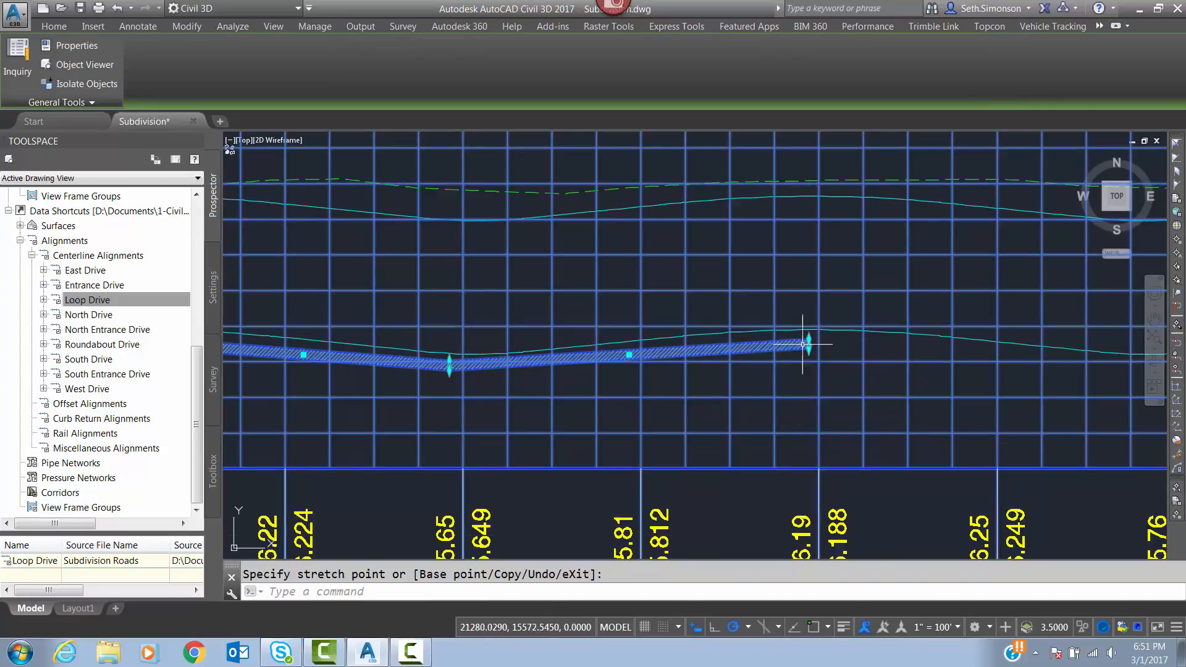
{"action": "key", "text": "Escape"}
Review the raised water pipes along the Loop Drive profile, and inspect the pipe crossings around structure S22 near station 28+00 in plan.
{"action": "scroll", "coordinate": [649, 416], "scroll_direction": "down", "scroll_amount": 3}
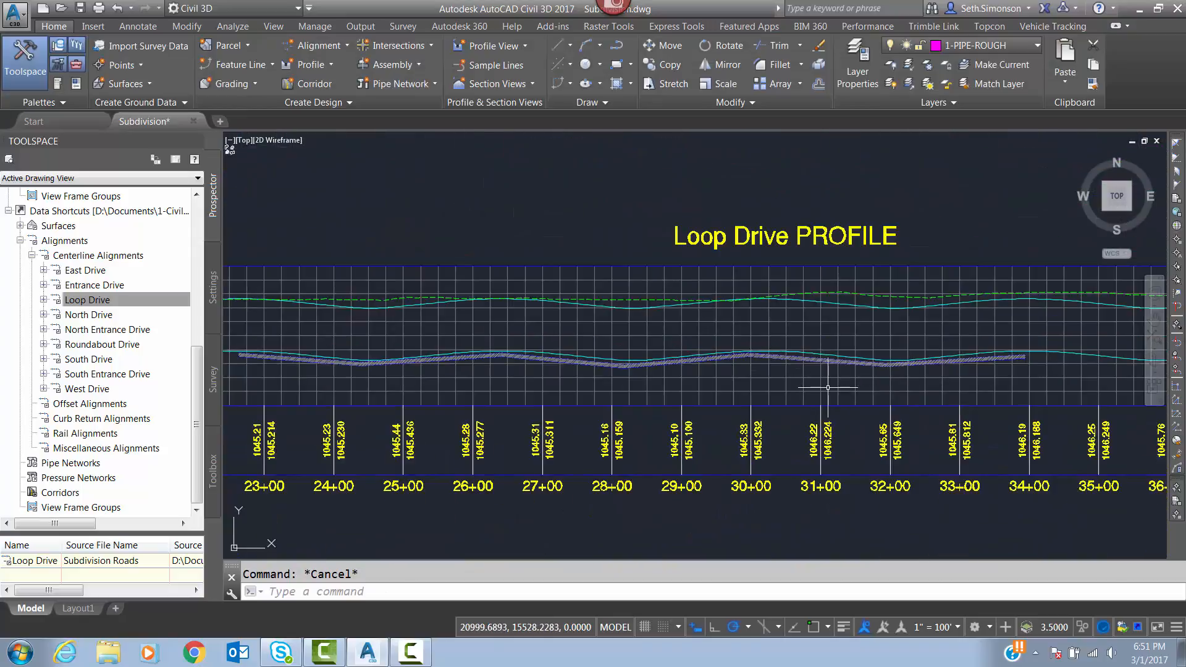
{"action": "scroll", "coordinate": [903, 382], "scroll_direction": "down", "scroll_amount": 2}
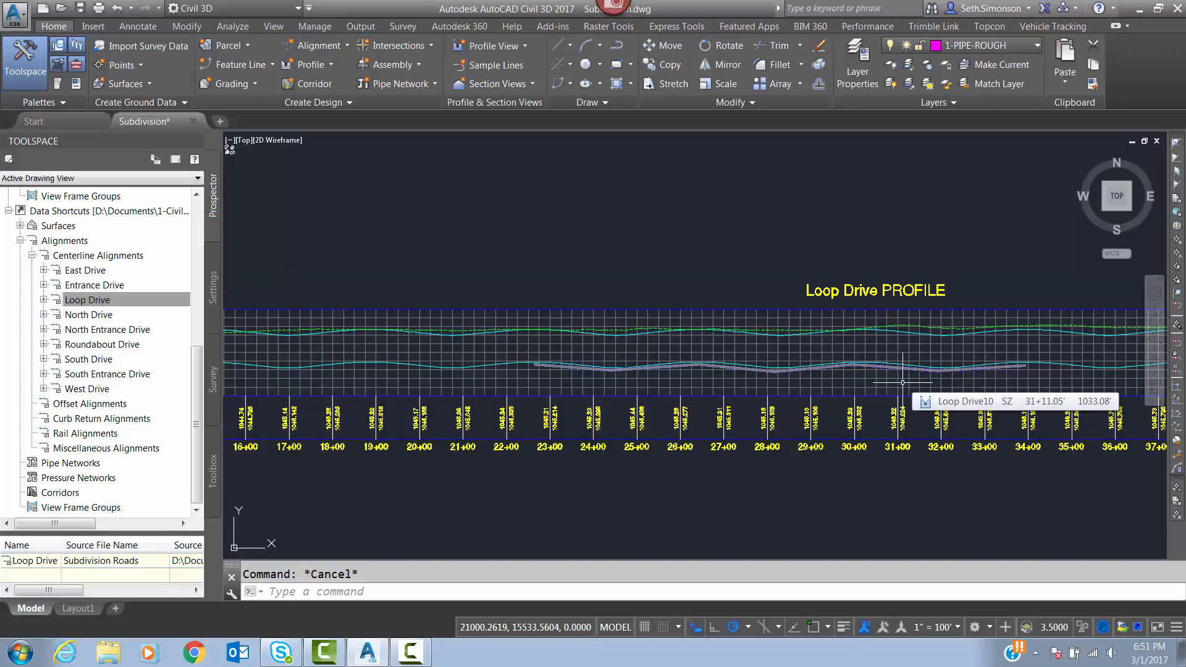
{"action": "scroll", "coordinate": [1124, 381], "scroll_direction": "down", "scroll_amount": 4}
{"action": "scroll", "coordinate": [1062, 393], "scroll_direction": "up", "scroll_amount": 4}
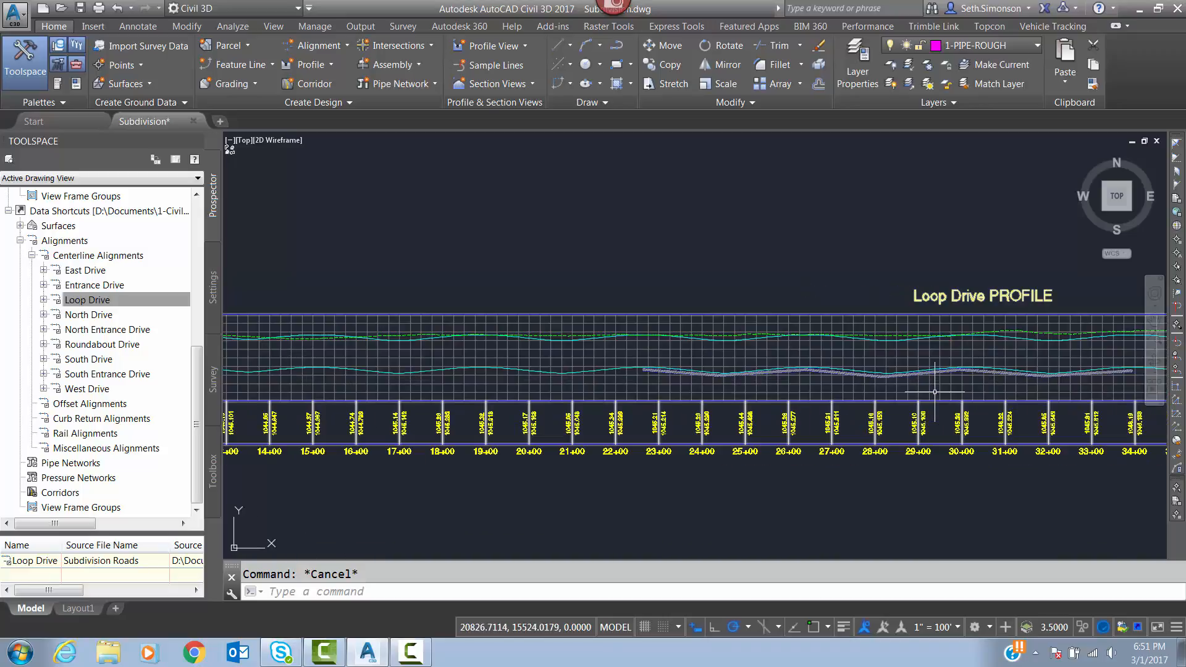
{"action": "scroll", "coordinate": [903, 389], "scroll_direction": "down", "scroll_amount": 6}
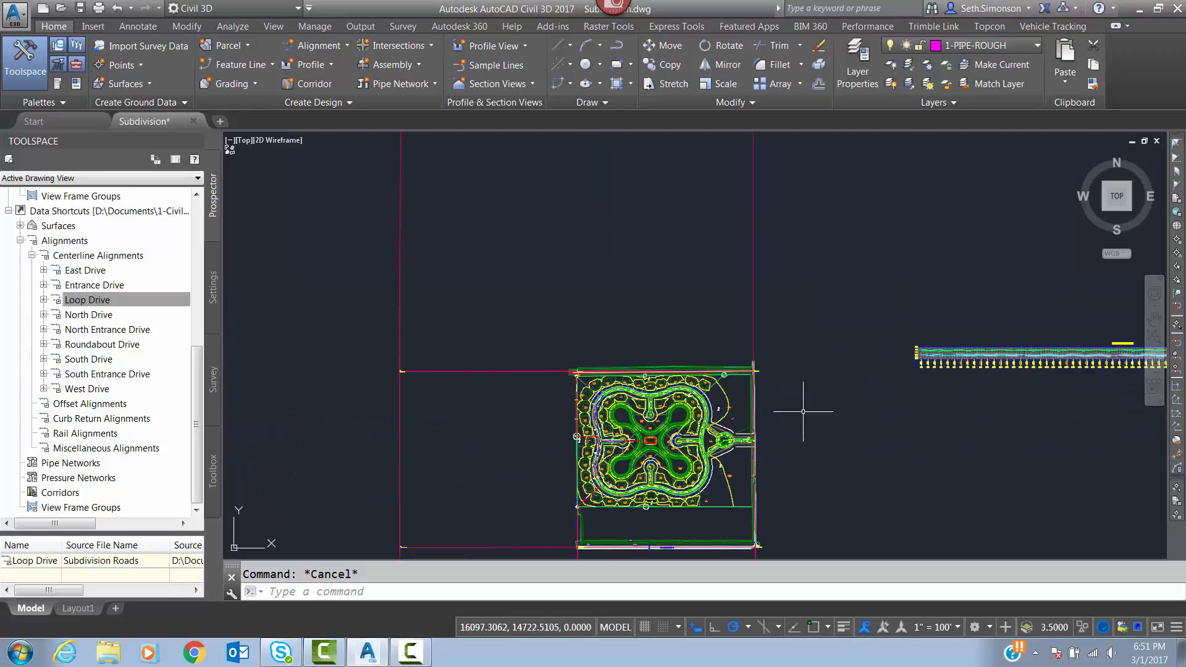
{"action": "scroll", "coordinate": [772, 427], "scroll_direction": "up", "scroll_amount": 6}
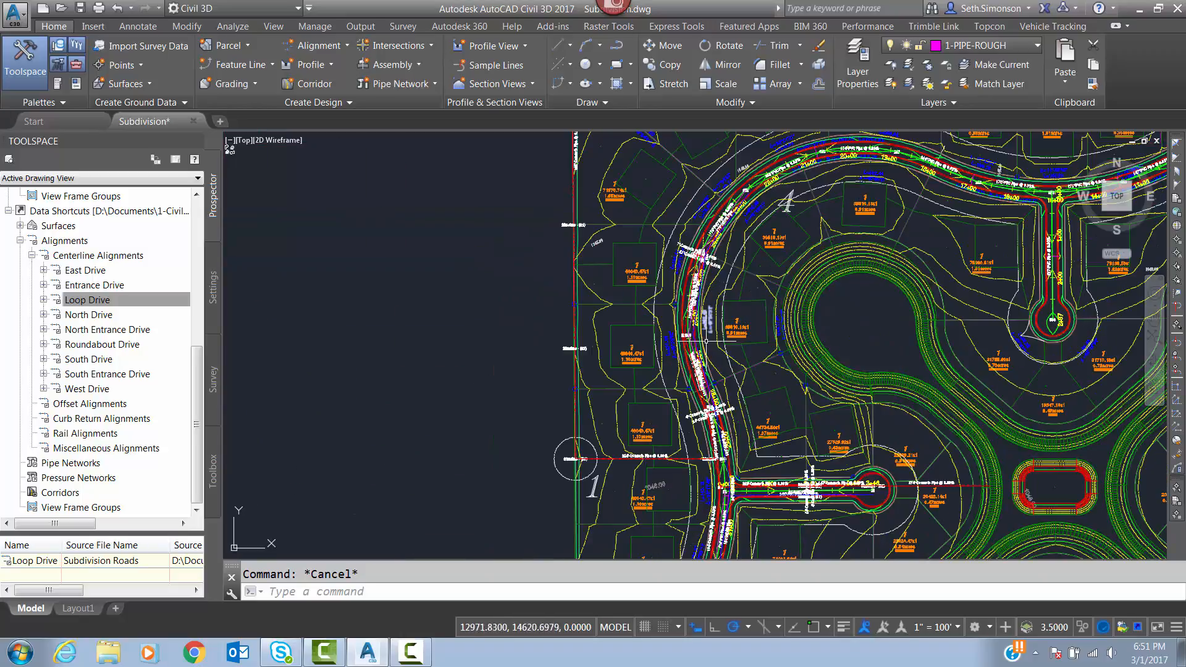
{"action": "scroll", "coordinate": [706, 341], "scroll_direction": "up", "scroll_amount": 6}
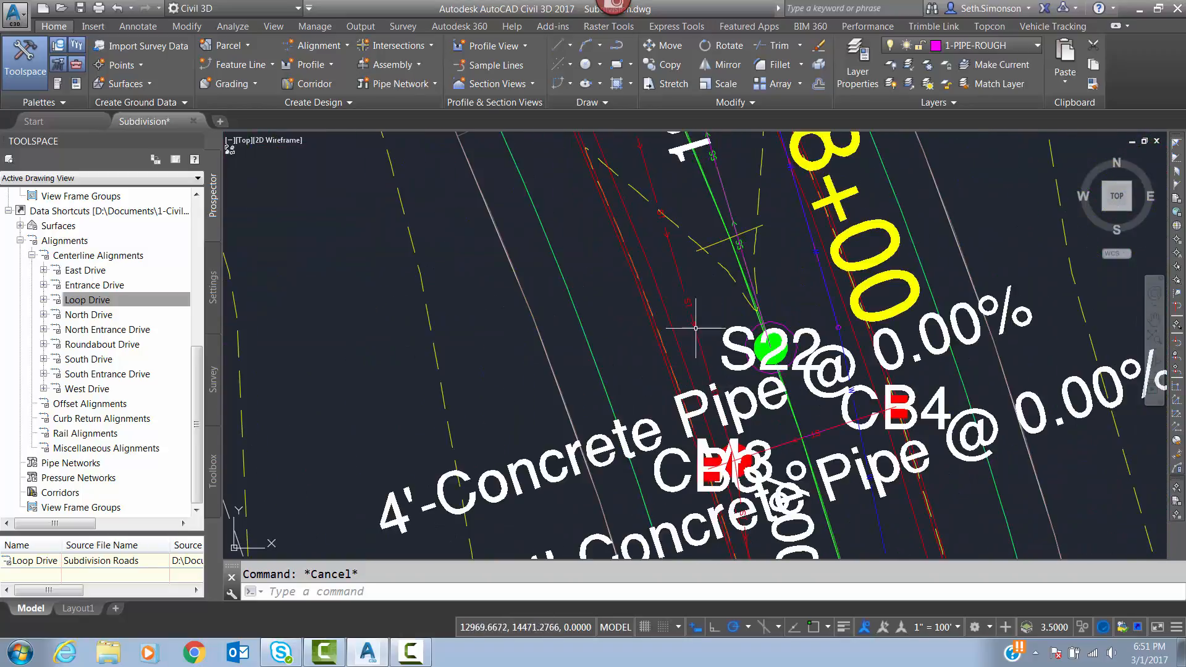
{"action": "middle_click_drag", "start_coordinate": [770, 338], "coordinate": [720, 302]}
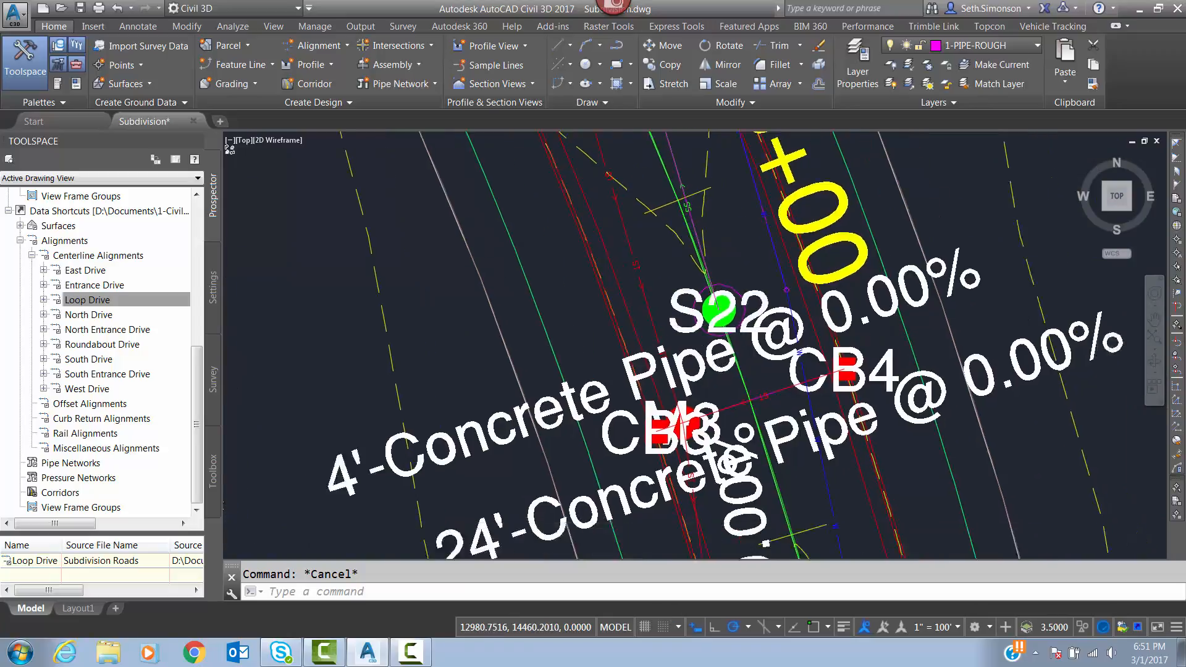
{"action": "scroll", "coordinate": [674, 339], "scroll_direction": "down", "scroll_amount": 4}
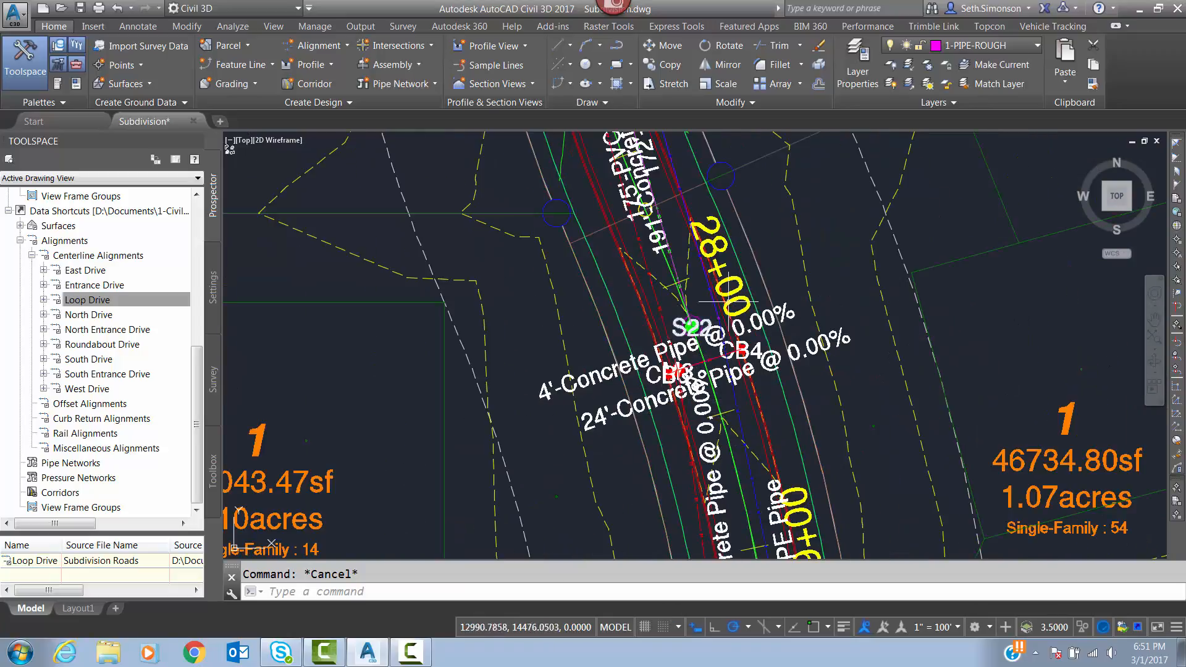
{"action": "middle_click_drag", "start_coordinate": [719, 346], "coordinate": [691, 296]}
{"action": "scroll", "coordinate": [691, 296], "scroll_direction": "down", "scroll_amount": 8}
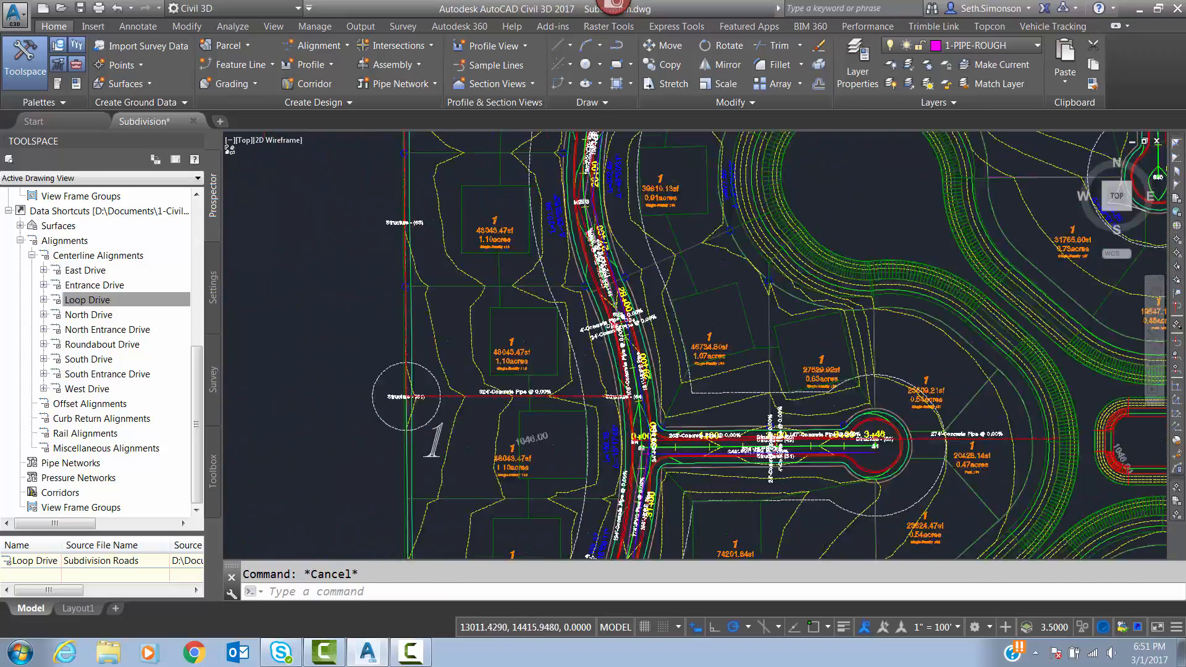
Examine the pipes and structures around M4 and S2 in plan, where the side street meets Loop Drive near station 30+00.
{"action": "scroll", "coordinate": [758, 390], "scroll_direction": "up", "scroll_amount": 9}
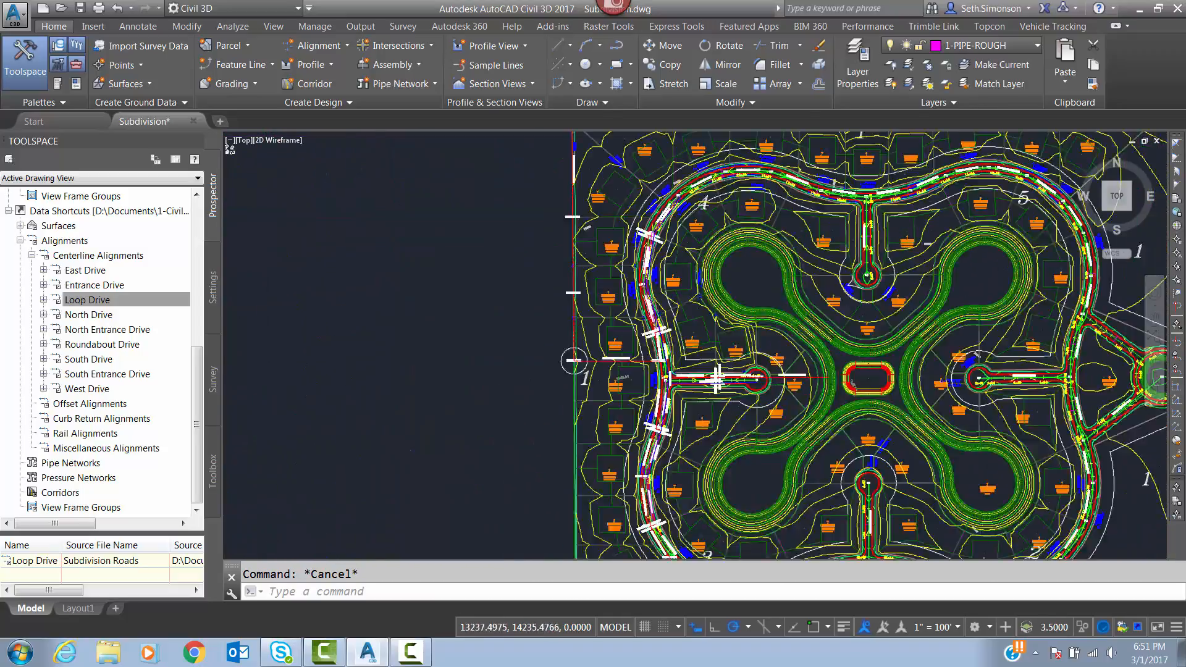
{"action": "scroll", "coordinate": [882, 342], "scroll_direction": "up", "scroll_amount": 5}
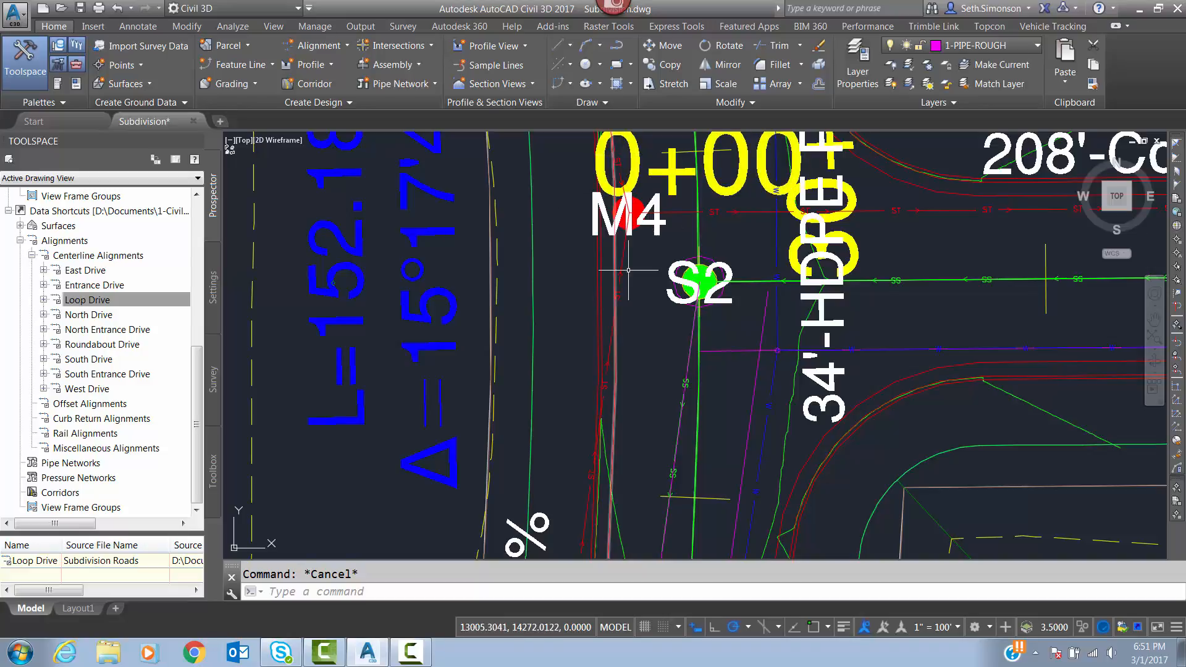
{"action": "scroll", "coordinate": [629, 270], "scroll_direction": "down", "scroll_amount": 4}
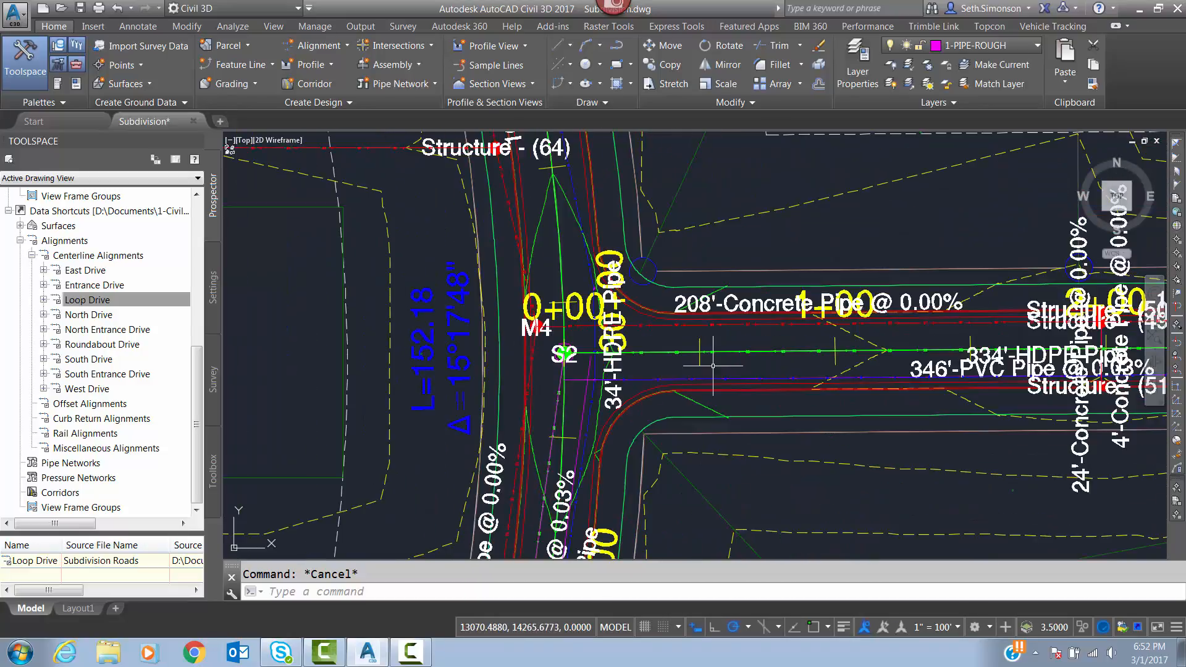
{"action": "middle_click_drag", "start_coordinate": [696, 357], "coordinate": [620, 362]}
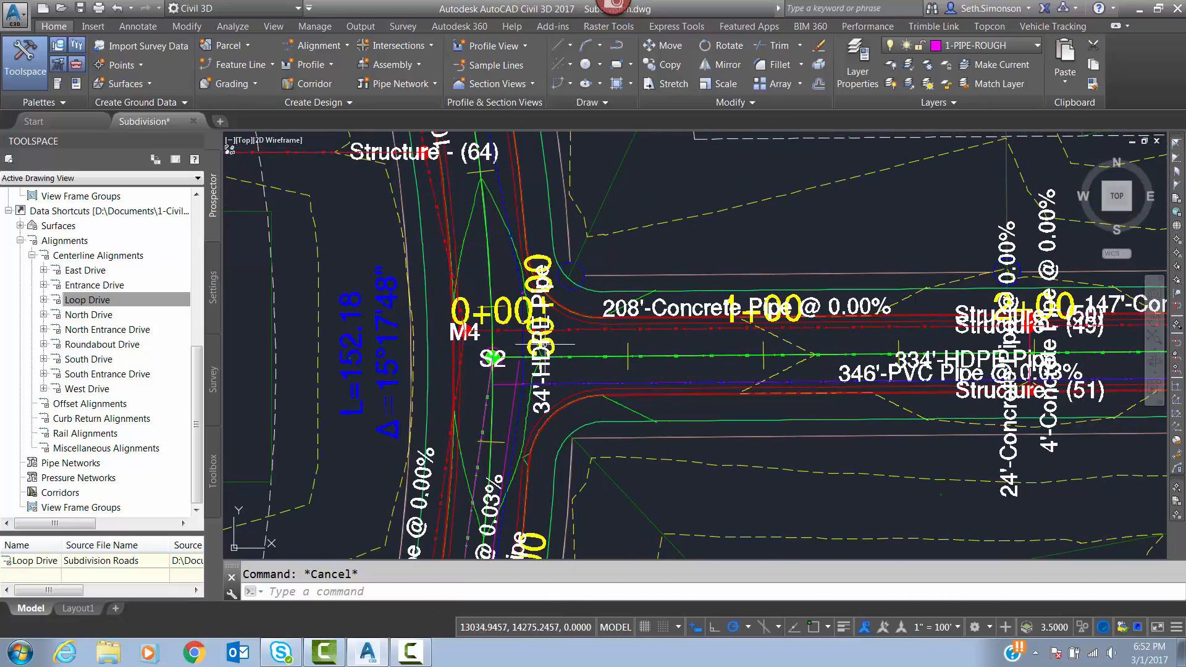
{"action": "mouse_move", "coordinate": [564, 339]}
{"action": "middle_click_drag", "start_coordinate": [574, 407], "coordinate": [648, 367]}
{"action": "mouse_move", "coordinate": [681, 322]}
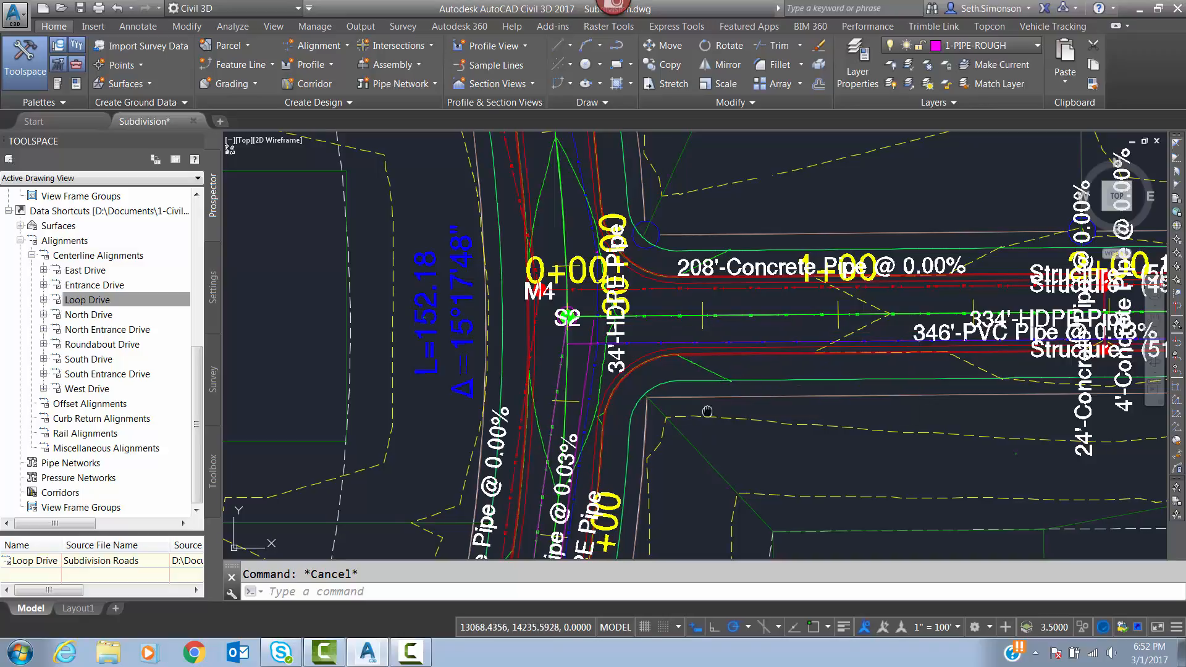
{"action": "scroll", "coordinate": [617, 386], "scroll_direction": "down", "scroll_amount": 2}
{"action": "middle_click_drag", "start_coordinate": [603, 406], "coordinate": [629, 466]}
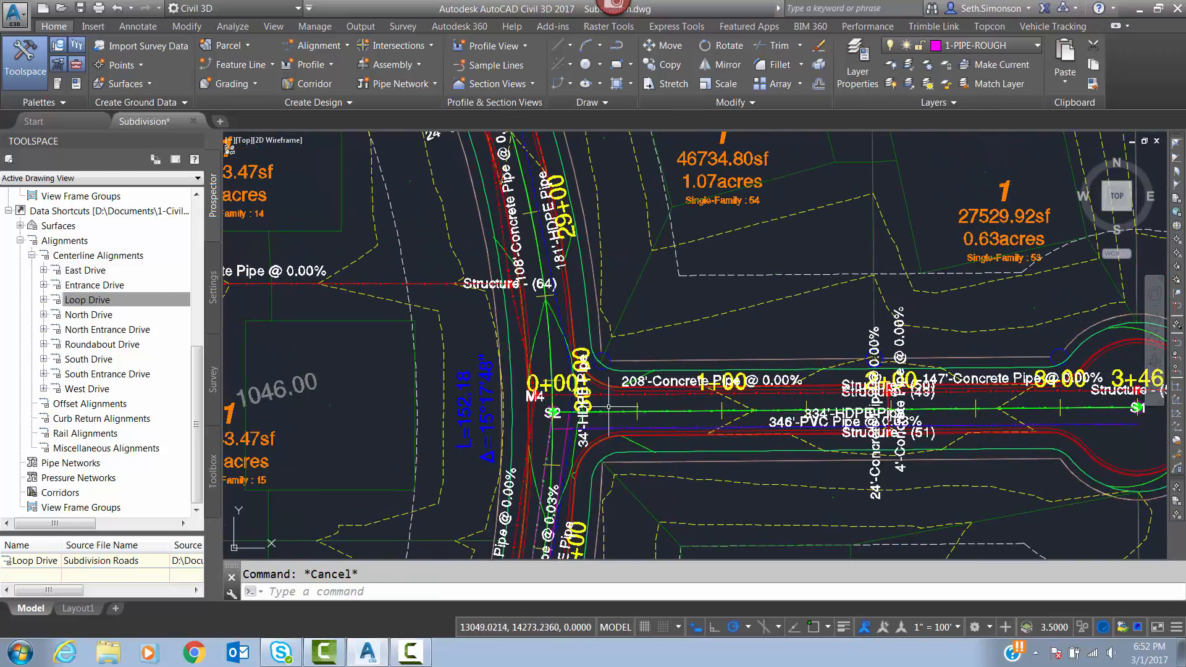
Inspect close up how the storm, sanitary and water pipes cross between M4 and S2 at side street station 0+00.
{"action": "scroll", "coordinate": [608, 403], "scroll_direction": "up", "scroll_amount": 4}
{"action": "middle_click_drag", "start_coordinate": [426, 381], "coordinate": [481, 376]}
{"action": "scroll", "coordinate": [477, 375], "scroll_direction": "up", "scroll_amount": 4}
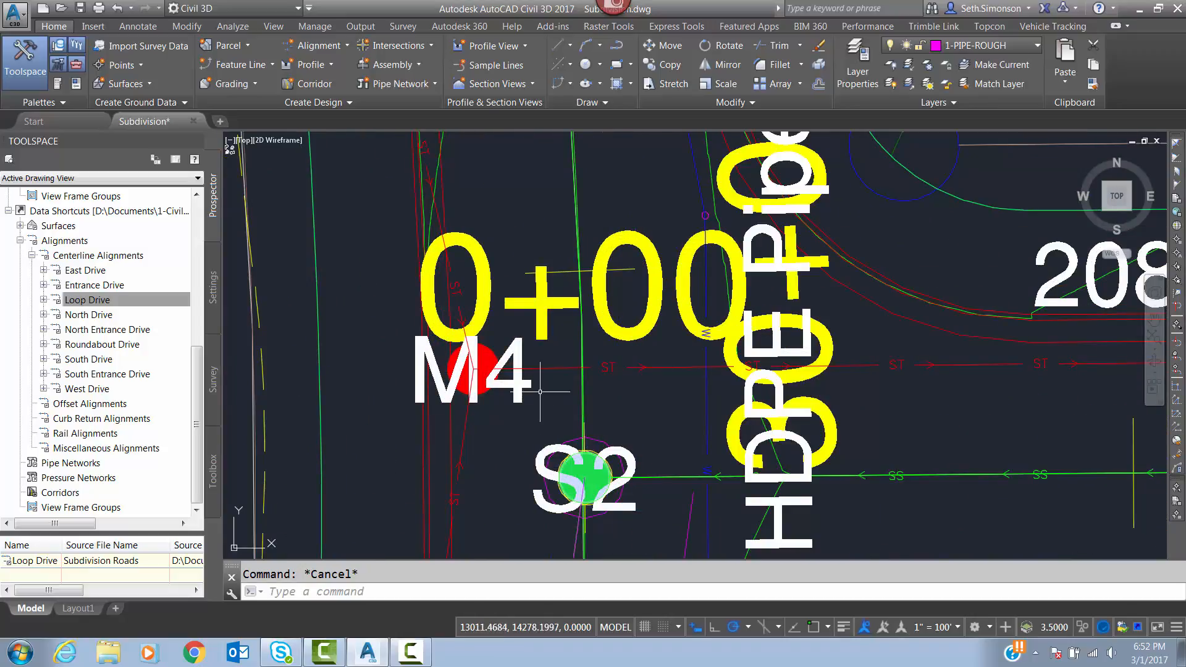
{"action": "middle_click_drag", "start_coordinate": [586, 477], "coordinate": [613, 425]}
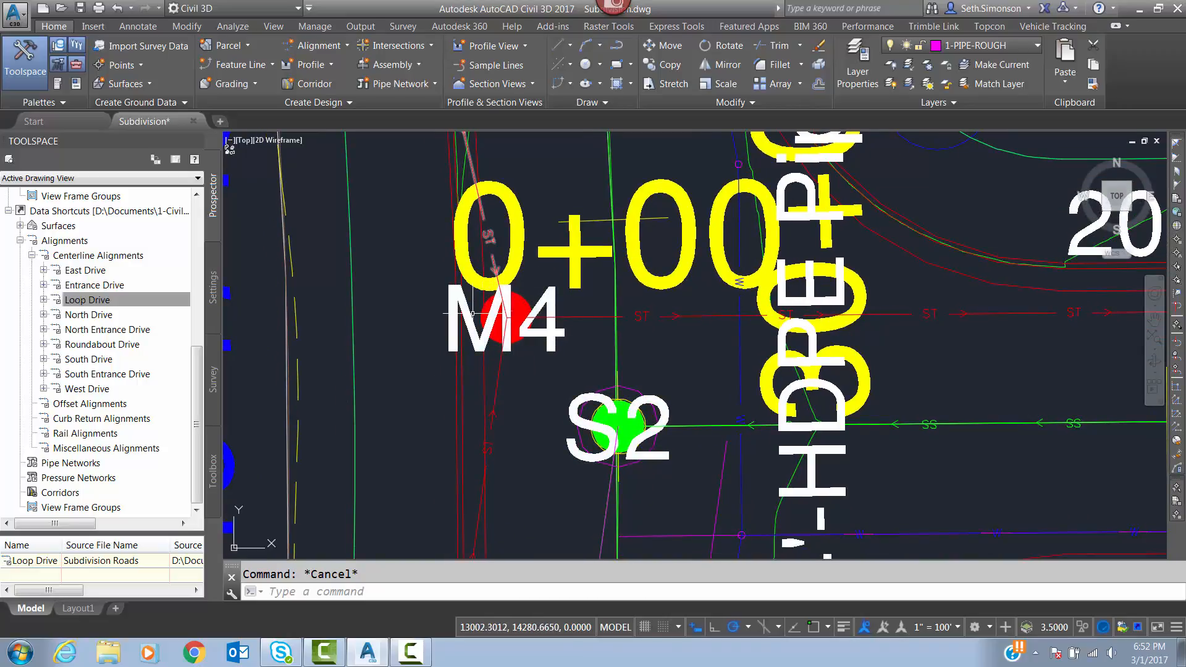
{"action": "middle_click_drag", "start_coordinate": [524, 275], "coordinate": [565, 315]}
{"action": "scroll", "coordinate": [566, 315], "scroll_direction": "down", "scroll_amount": 6}
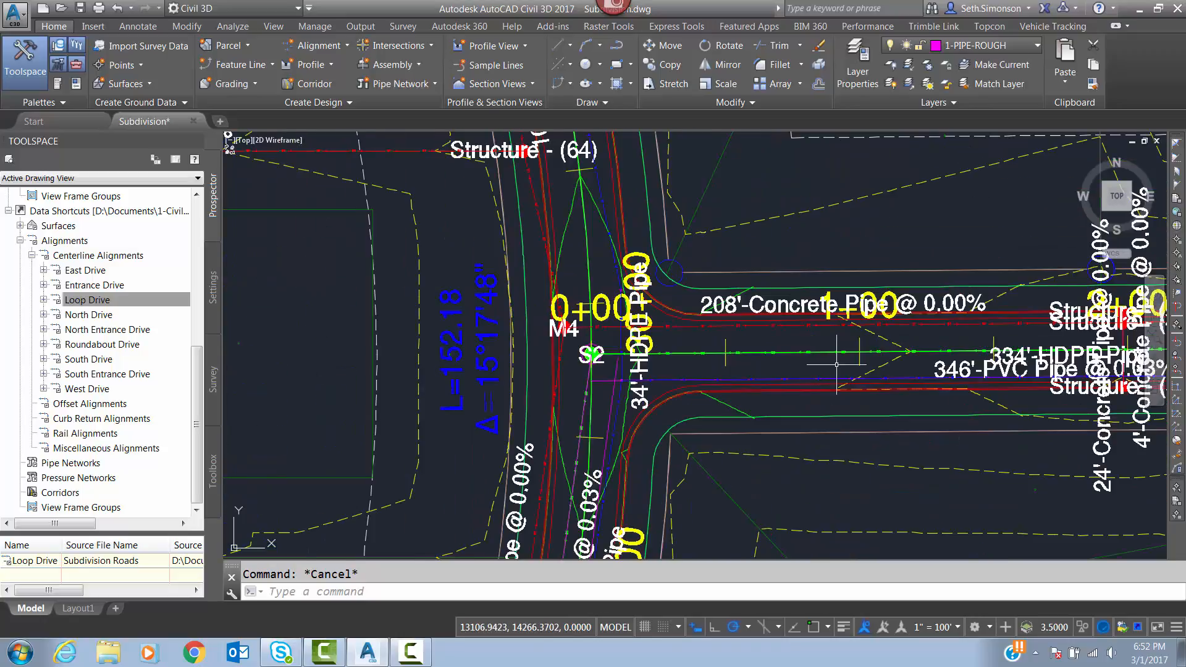
Examine the side street's pipe runs from Loop Drive to the cul-de-sac at station 3+46, and review the whole subdivision plan.
{"action": "middle_click_drag", "start_coordinate": [888, 329], "coordinate": [511, 263]}
{"action": "scroll", "coordinate": [469, 322], "scroll_direction": "down", "scroll_amount": 2}
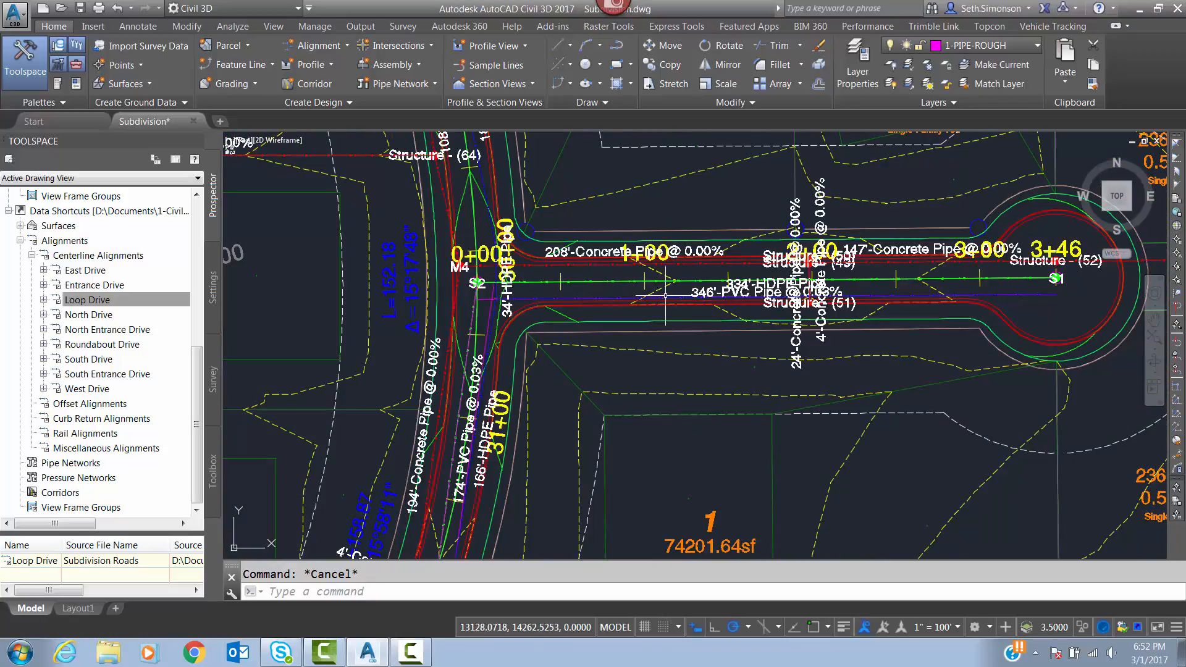
{"action": "middle_click_drag", "start_coordinate": [541, 295], "coordinate": [627, 247]}
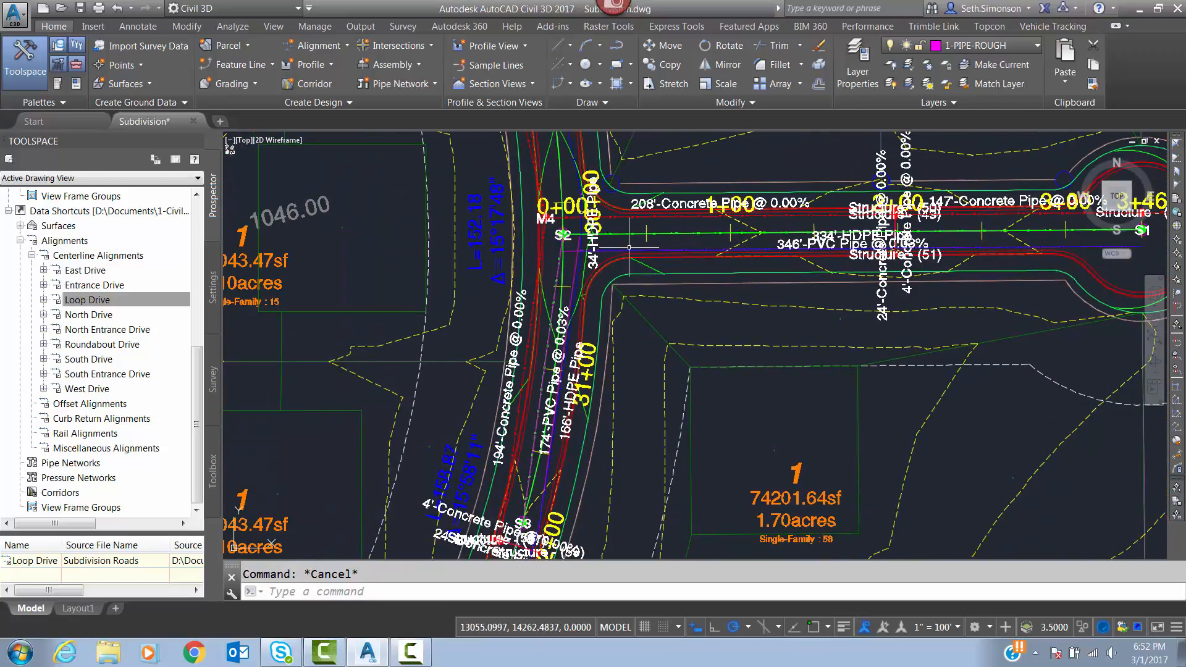
{"action": "scroll", "coordinate": [566, 261], "scroll_direction": "down", "scroll_amount": 3}
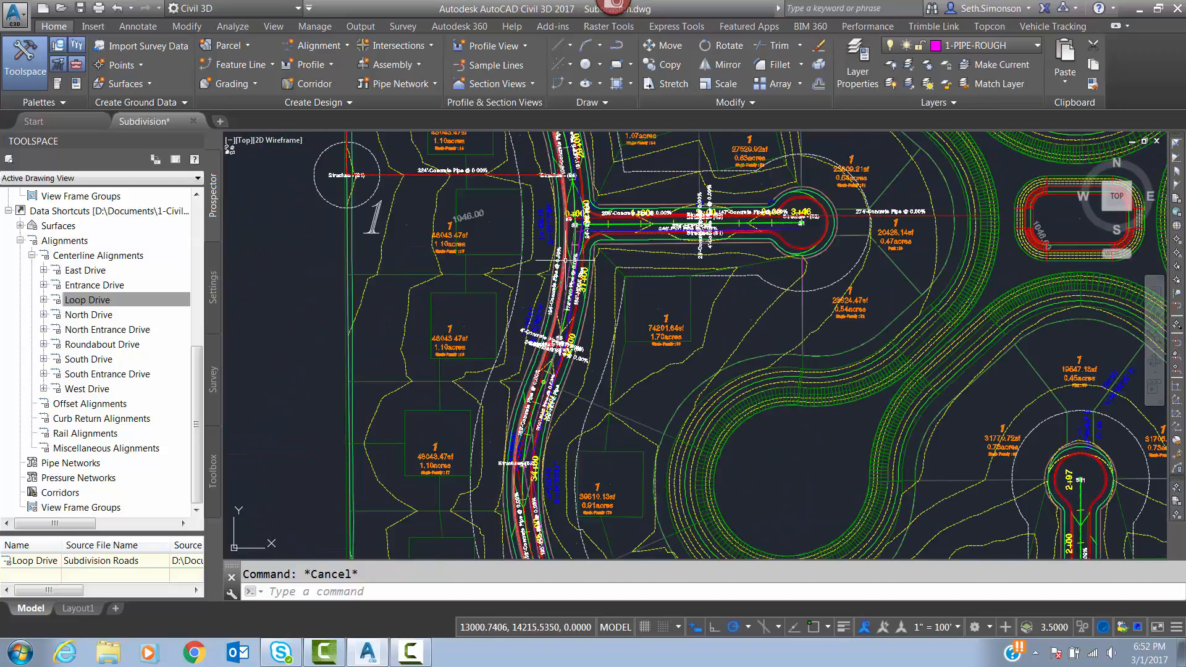
{"action": "middle_click_drag", "start_coordinate": [591, 239], "coordinate": [593, 285]}
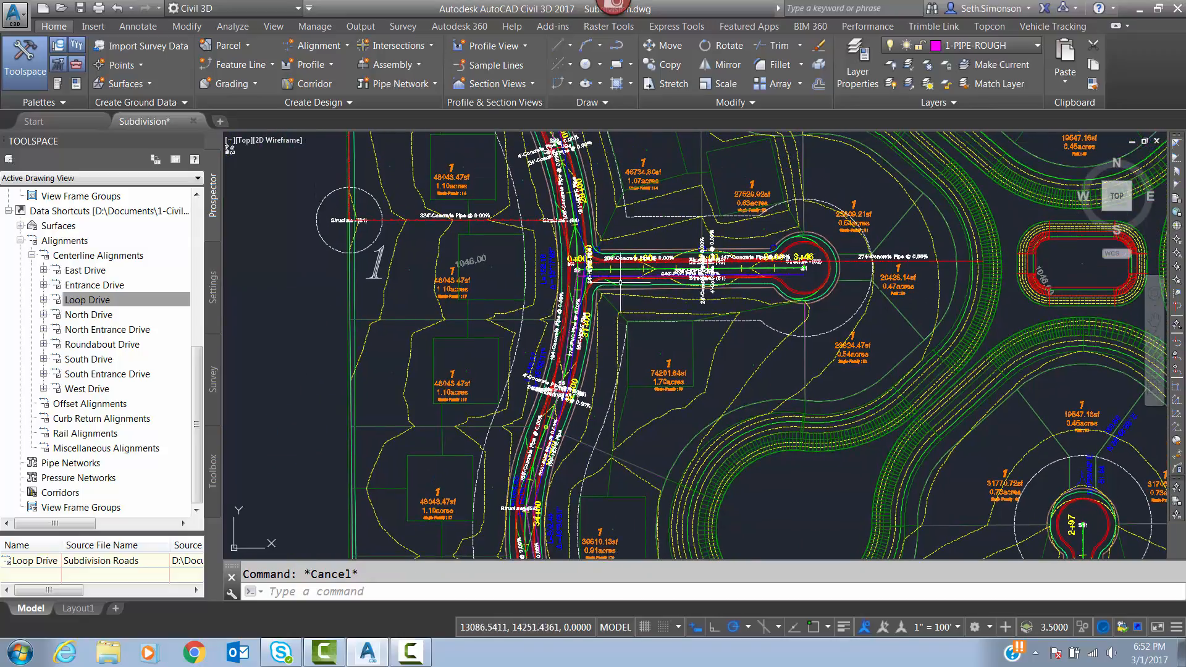
{"action": "scroll", "coordinate": [594, 286], "scroll_direction": "up", "scroll_amount": 3}
{"action": "scroll", "coordinate": [567, 270], "scroll_direction": "up", "scroll_amount": 3}
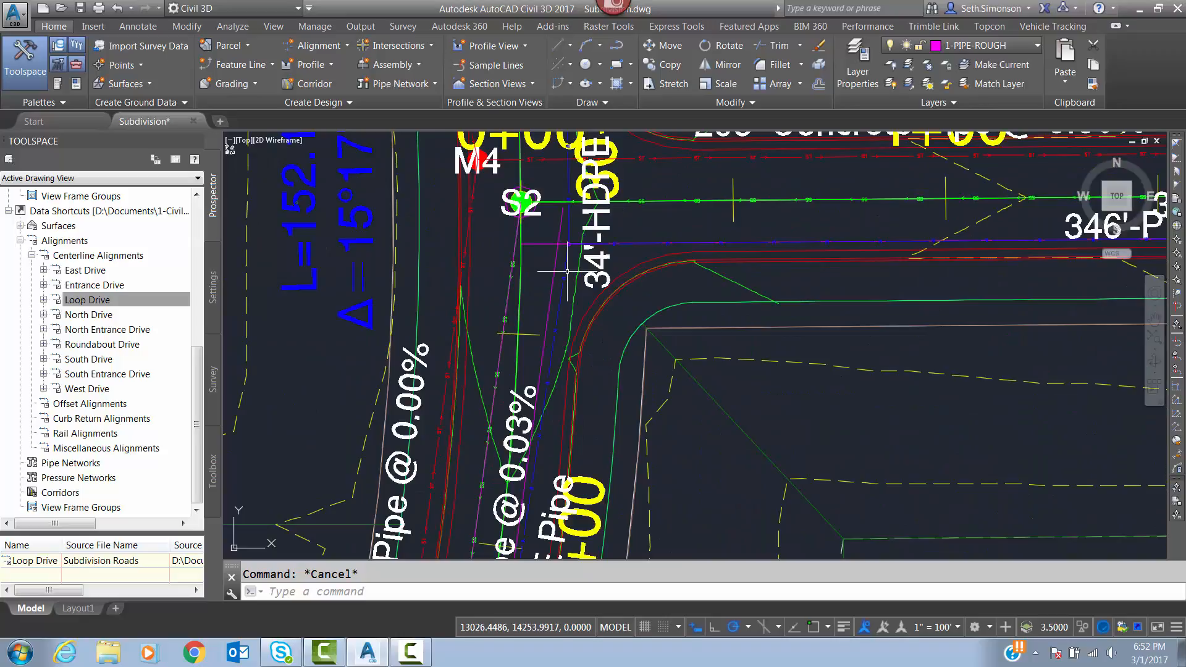
{"action": "scroll", "coordinate": [610, 366], "scroll_direction": "down", "scroll_amount": 4}
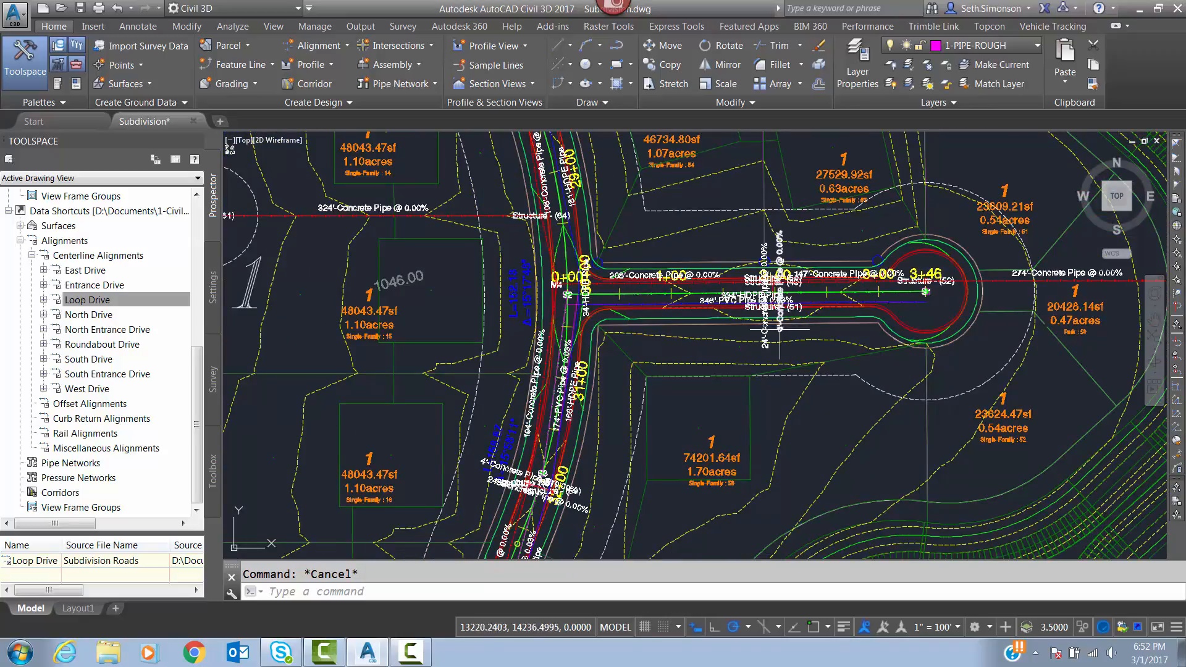
{"action": "scroll", "coordinate": [720, 333], "scroll_direction": "down", "scroll_amount": 4}
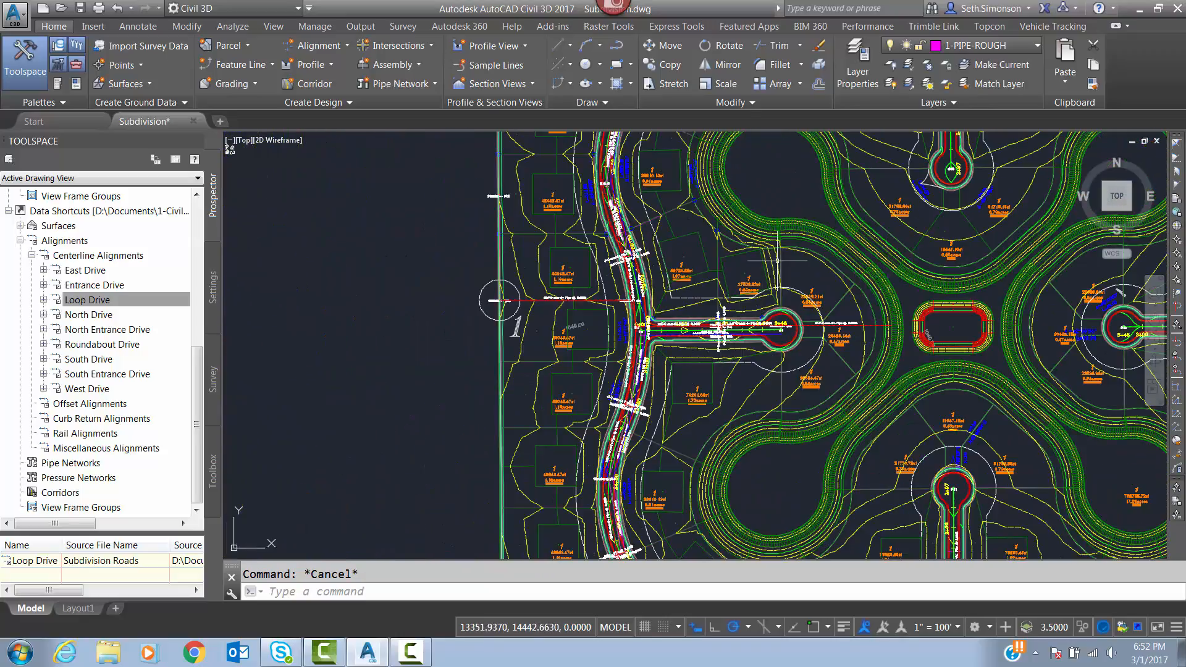
{"action": "scroll", "coordinate": [720, 333], "scroll_direction": "down", "scroll_amount": 5}
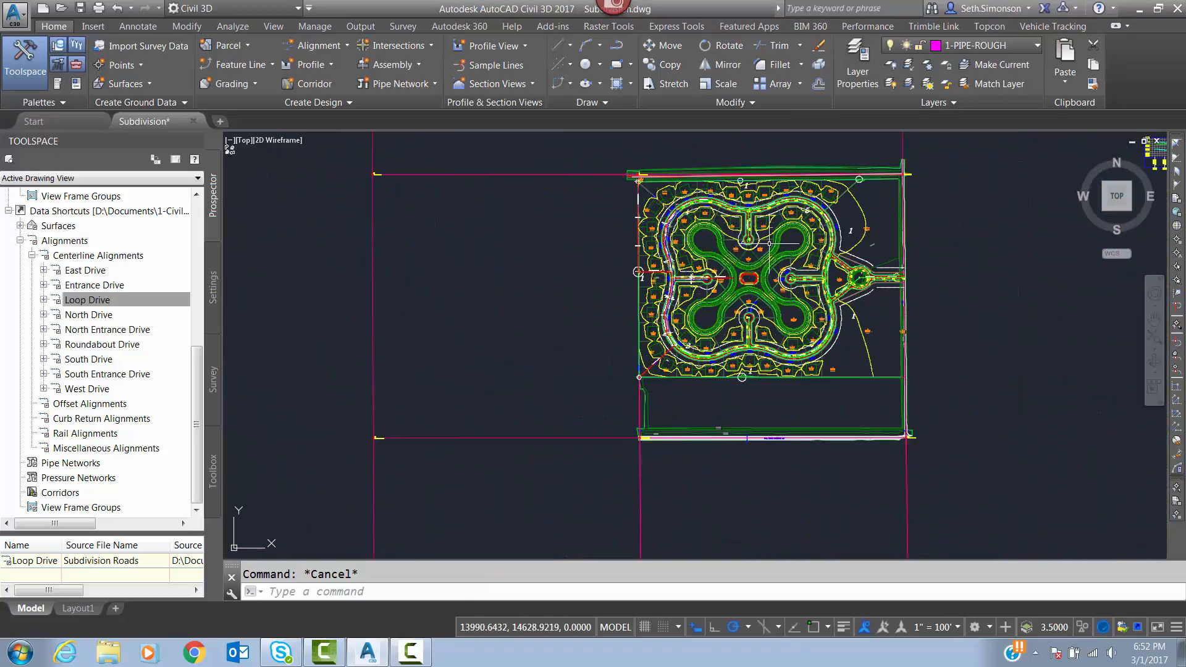
{"action": "mouse_move", "coordinate": [770, 243]}
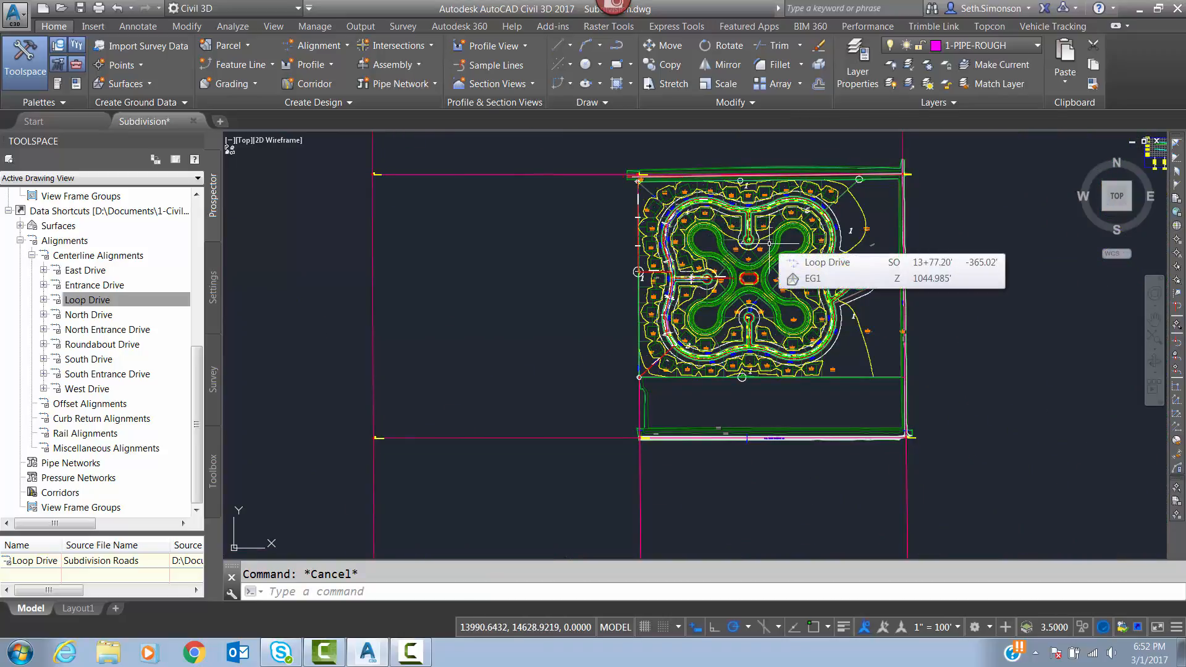
{"action": "left_click", "coordinate": [428, 658]}
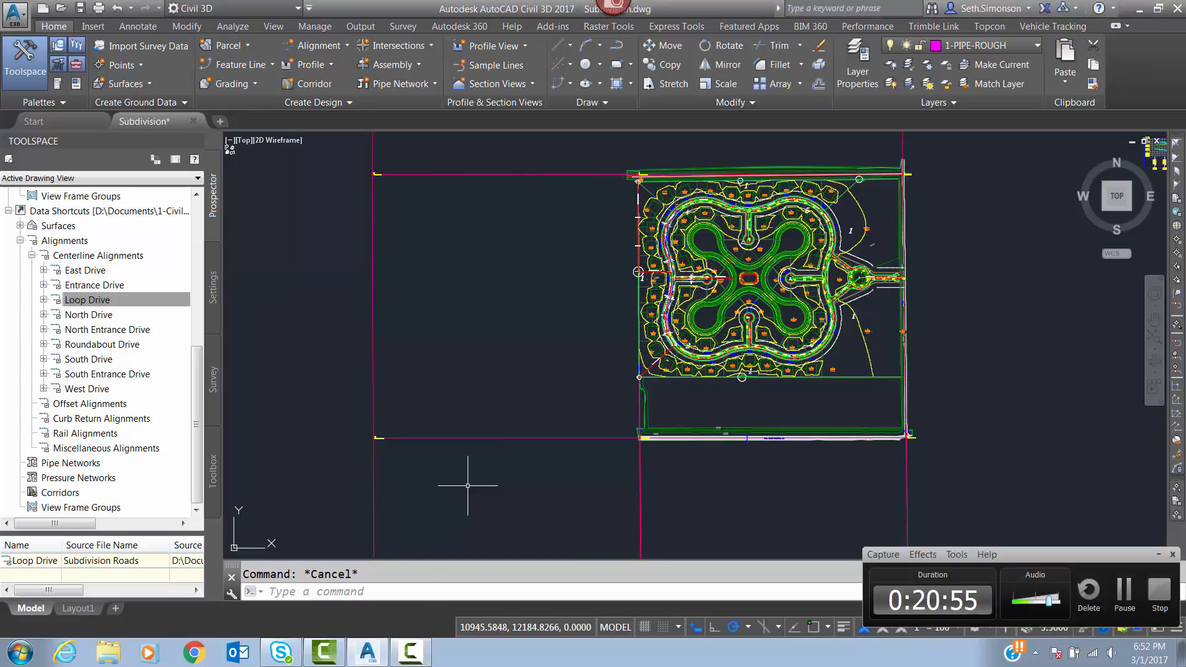
{"action": "left_click", "coordinate": [1161, 557]}
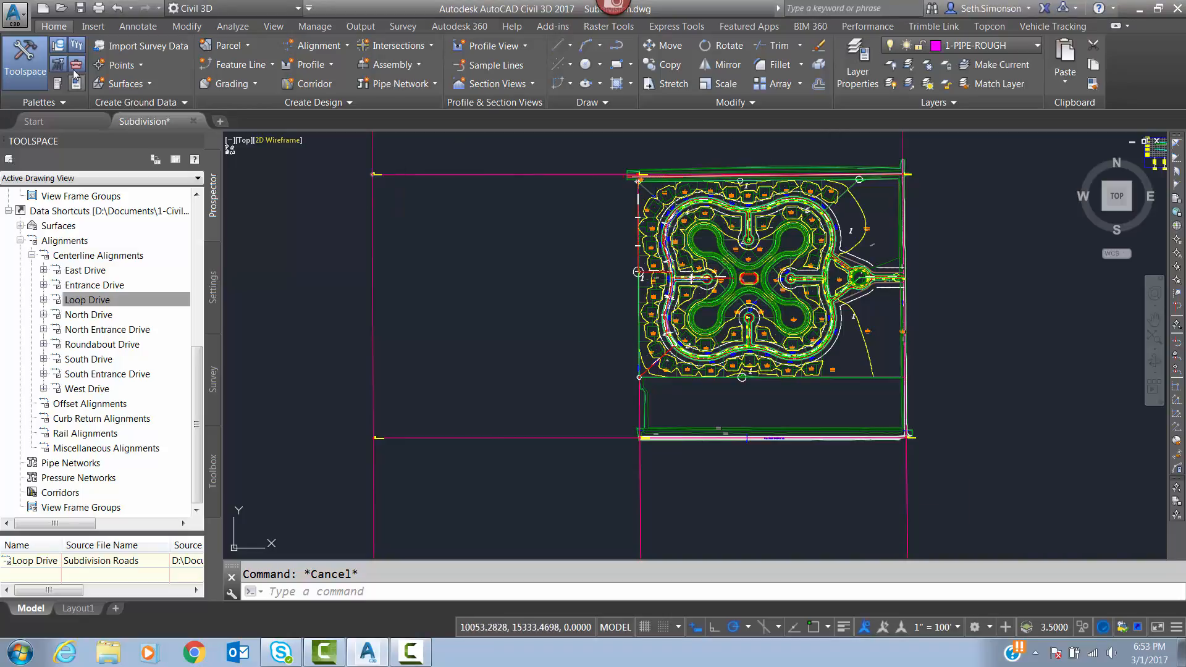
Start opening another drawing and browse to My Documents, 1-Courses, CT 214, 2016 Fall.
{"action": "left_click", "coordinate": [18, 19]}
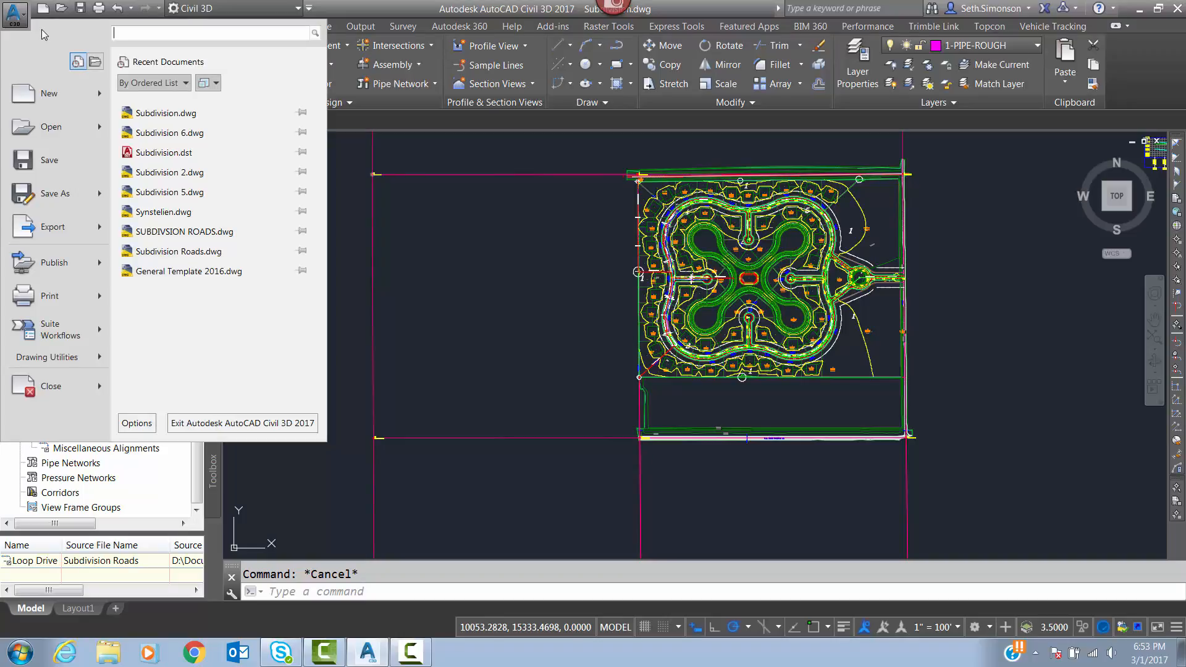
{"action": "left_click", "coordinate": [39, 124]}
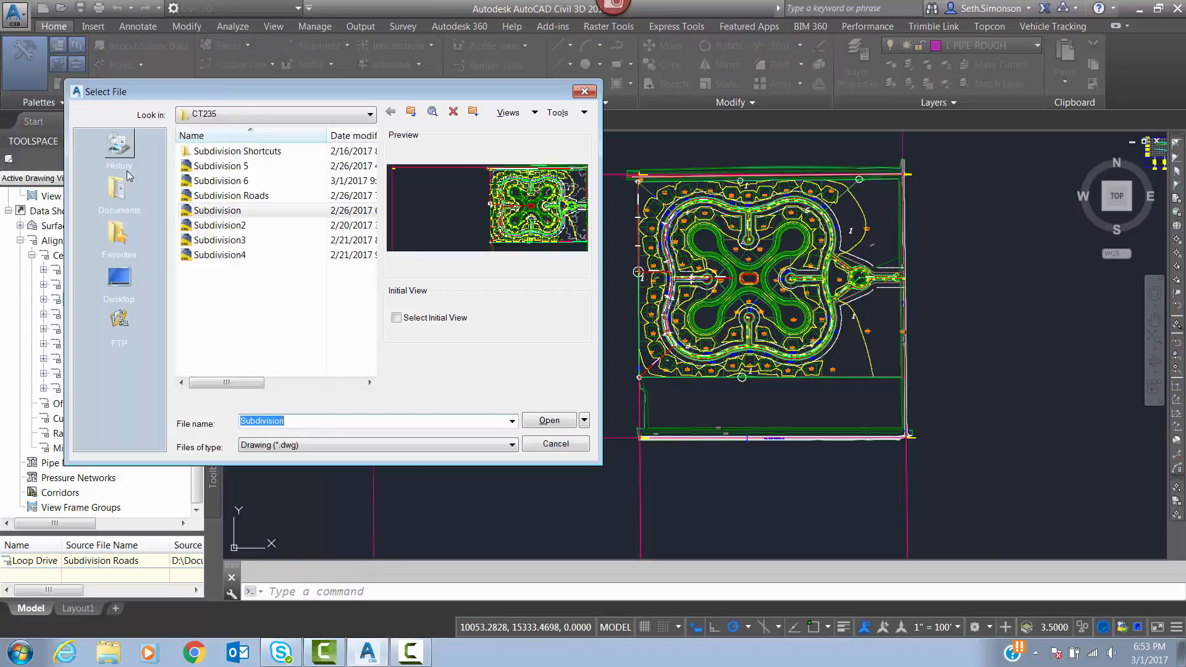
{"action": "left_click", "coordinate": [242, 117]}
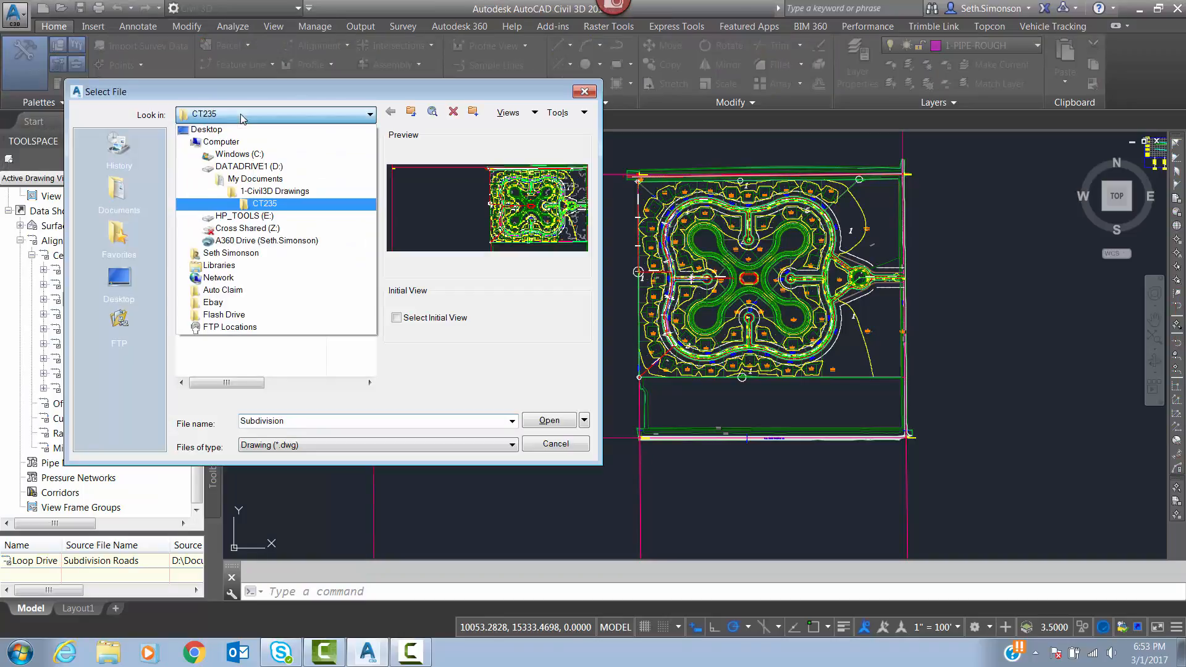
{"action": "left_click", "coordinate": [256, 180]}
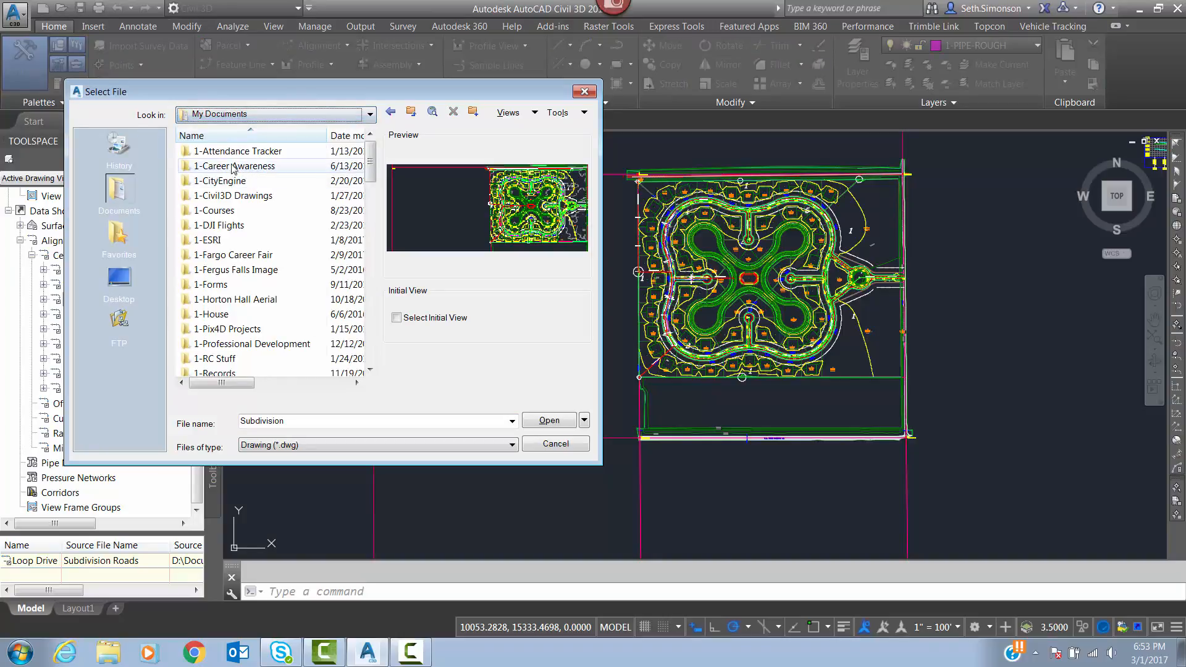
{"action": "double_click", "coordinate": [216, 210]}
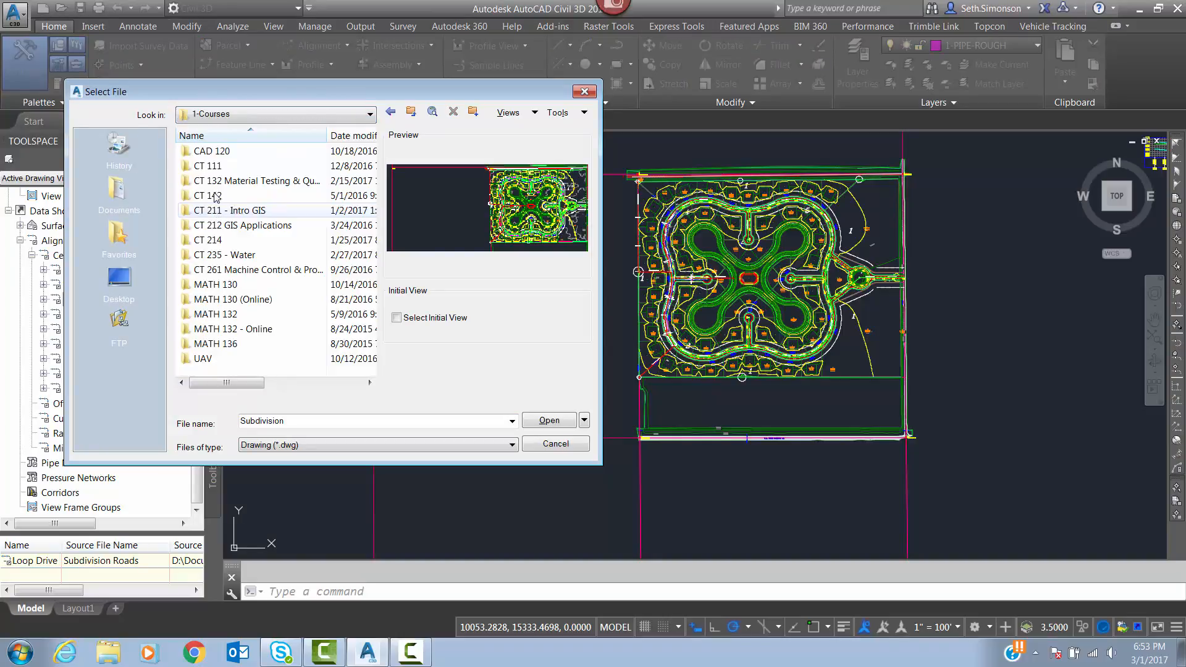
{"action": "double_click", "coordinate": [210, 241]}
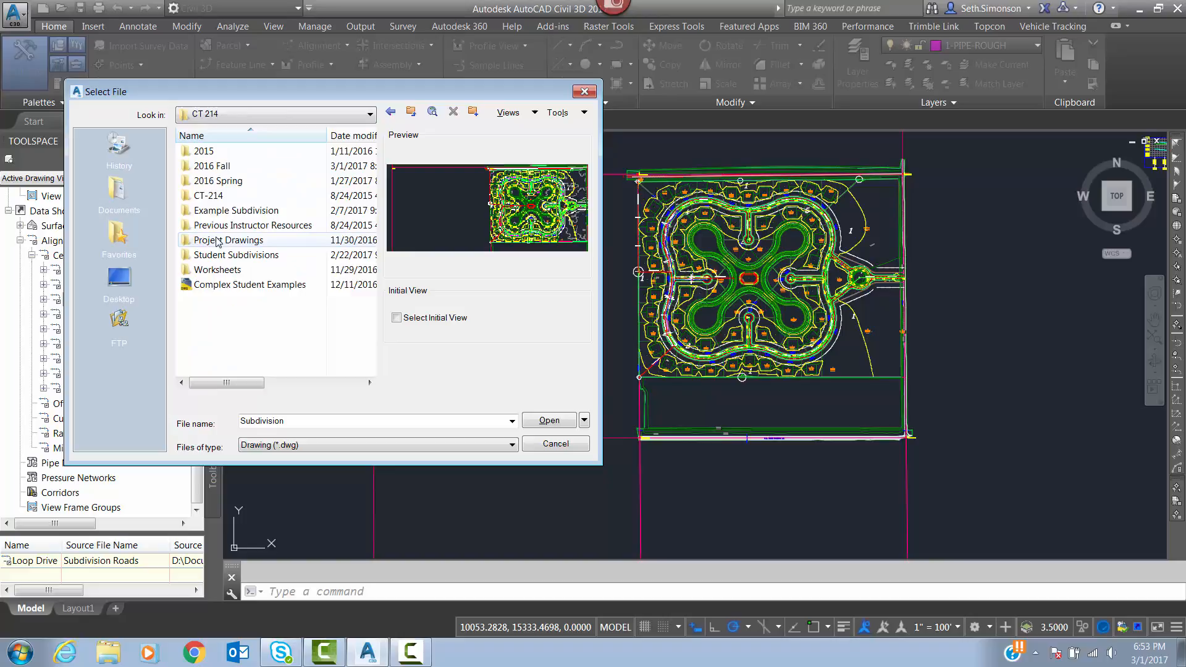
{"action": "double_click", "coordinate": [210, 166]}
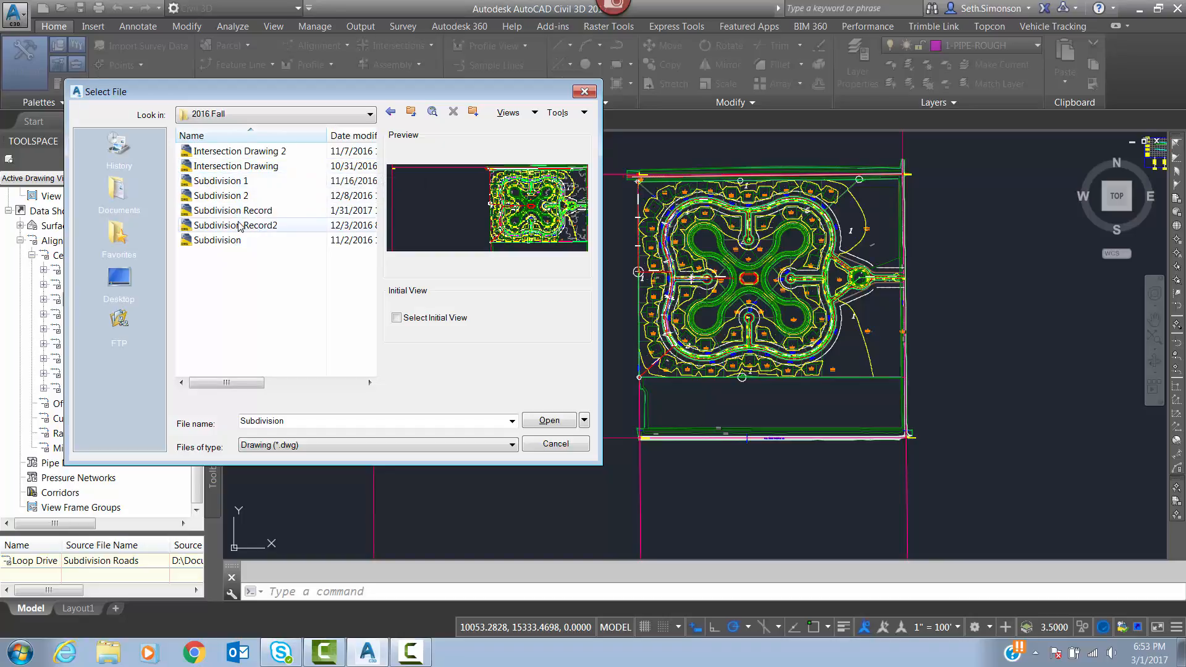
Sort the drawings by date modified, open Subdivision 2, and close the Sheet Set Manager.
{"action": "left_click", "coordinate": [354, 138]}
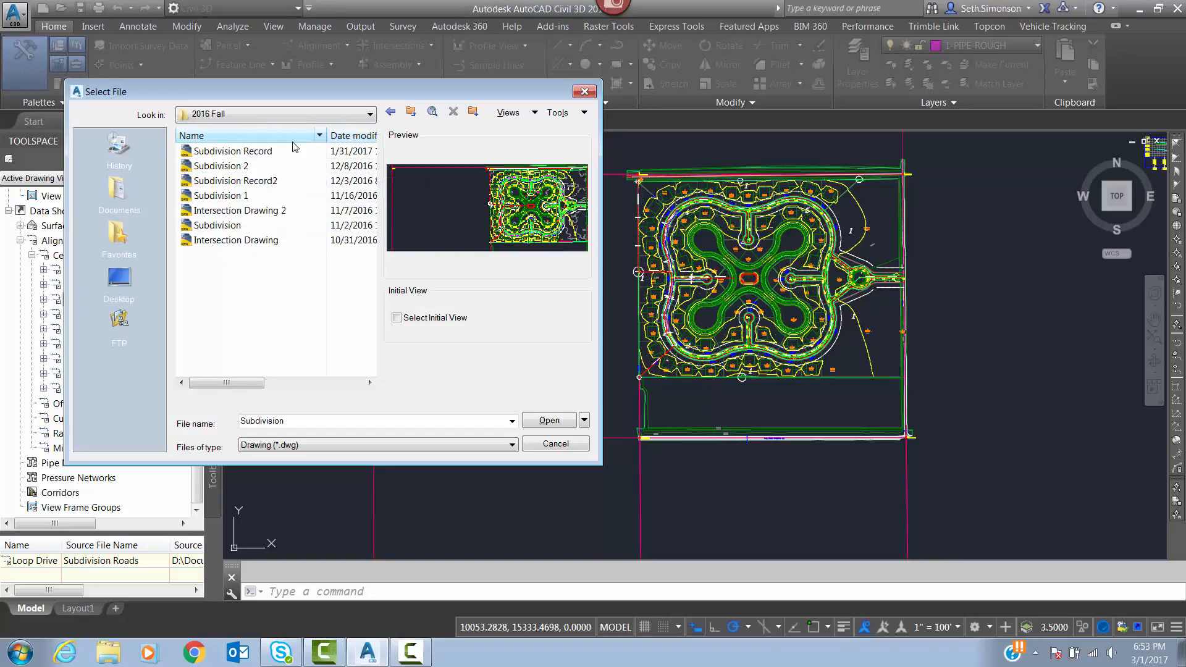
{"action": "left_click", "coordinate": [222, 166]}
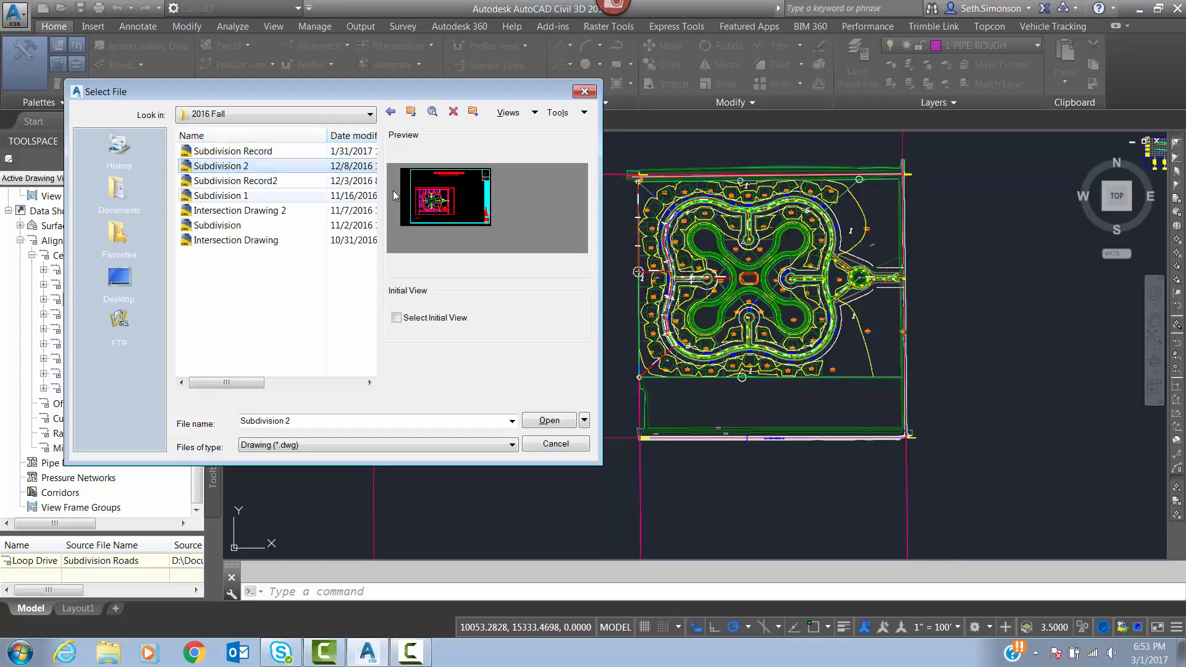
{"action": "double_click", "coordinate": [208, 167]}
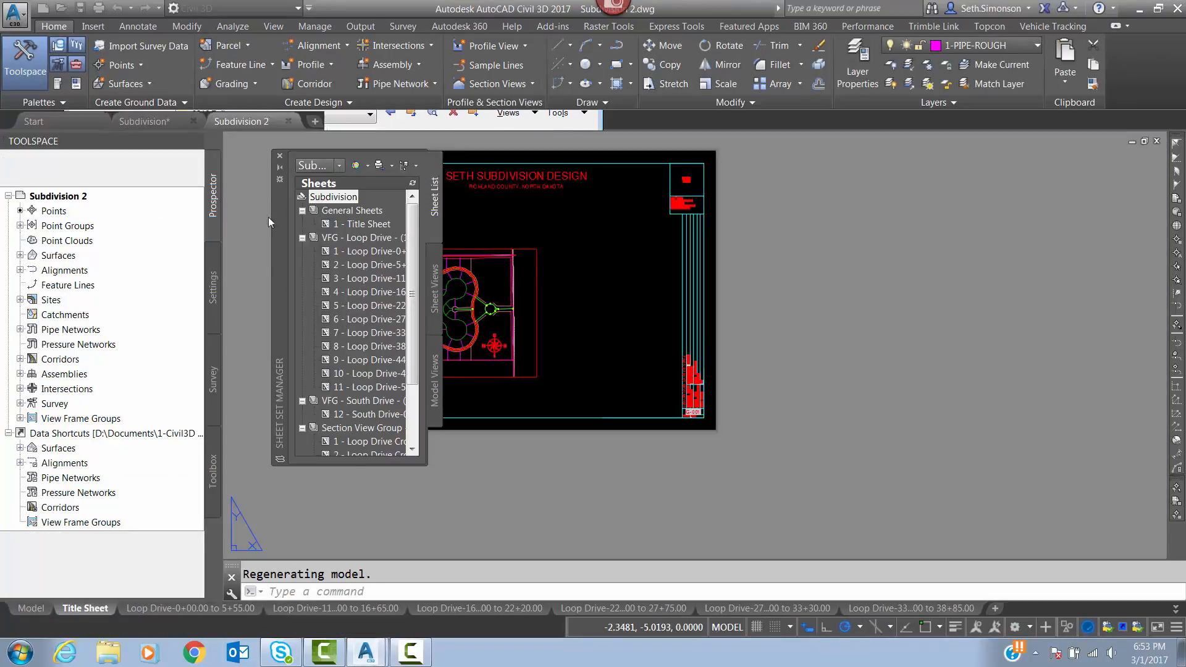
{"action": "left_click", "coordinate": [279, 156]}
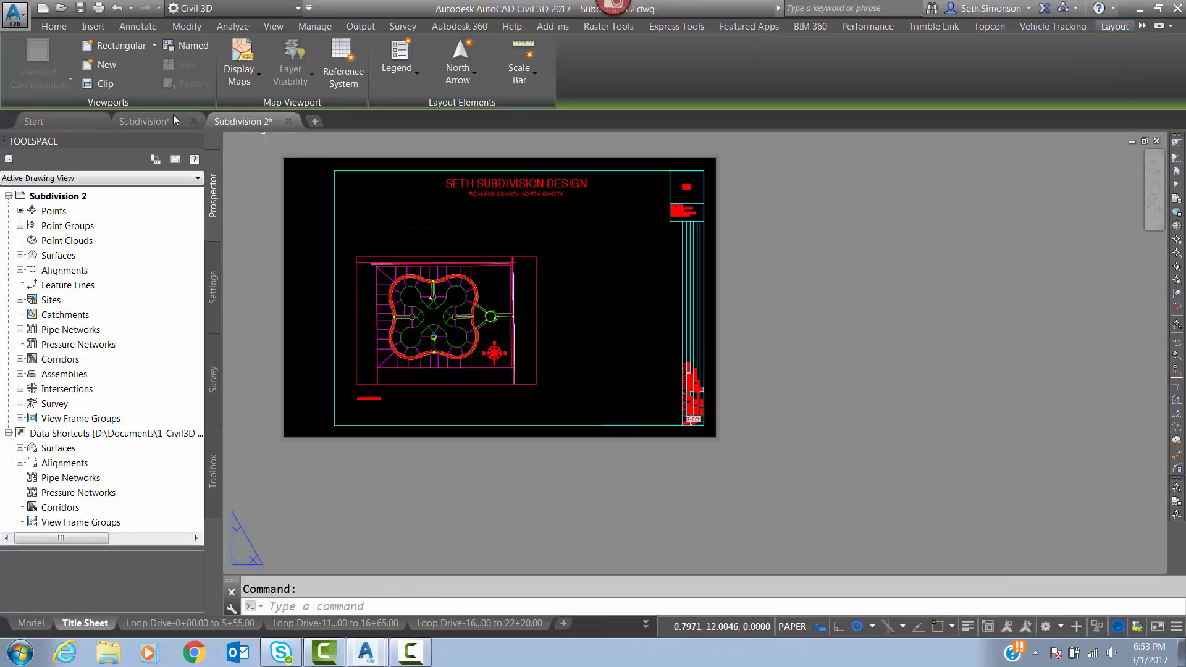
Return to the Subdivision drawing and review the pipe layout along the western part of Loop Drive in plan.
{"action": "left_click", "coordinate": [173, 119]}
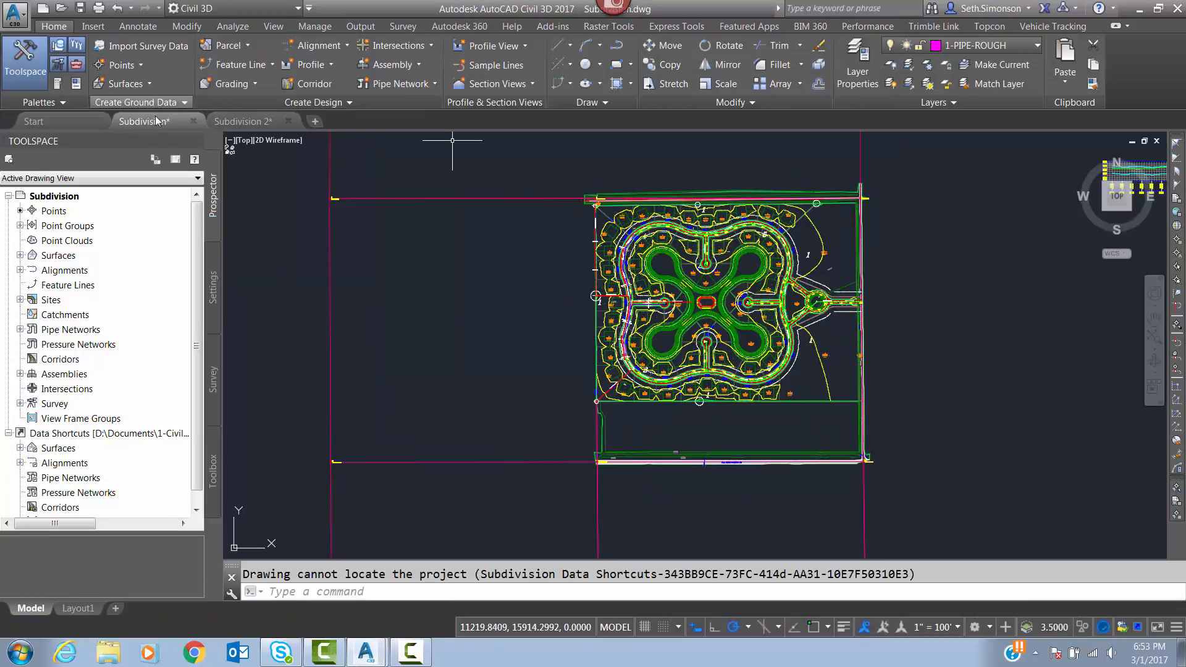
{"action": "scroll", "coordinate": [687, 317], "scroll_direction": "up", "scroll_amount": 6}
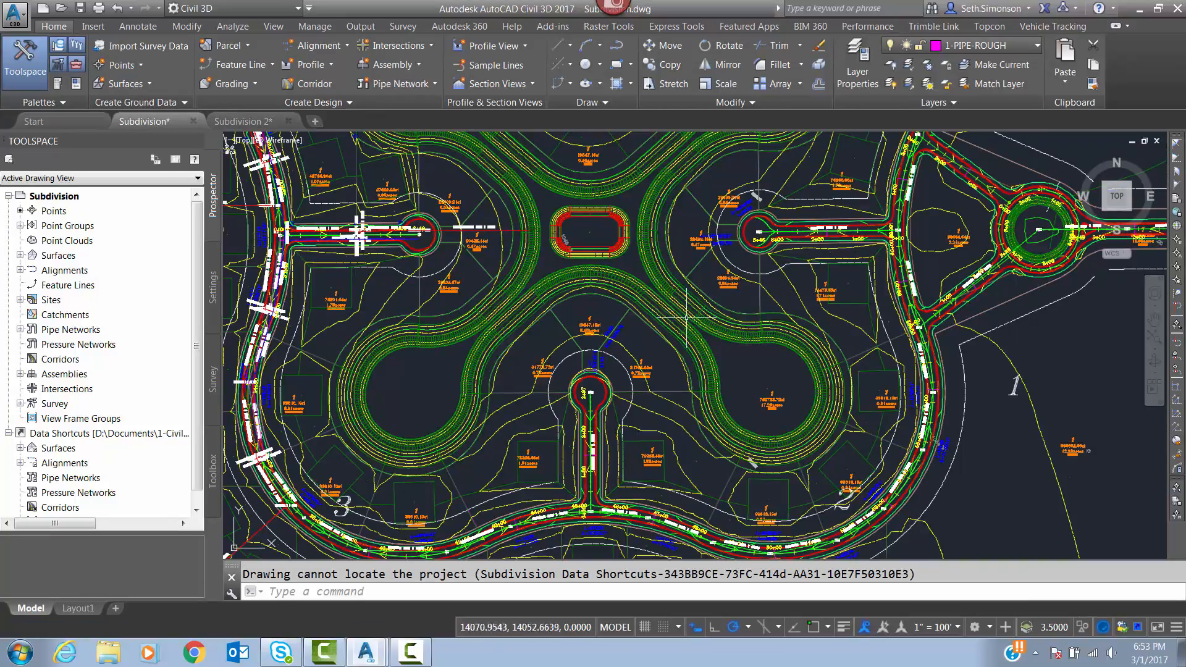
{"action": "middle_click_drag", "start_coordinate": [686, 318], "coordinate": [857, 325]}
{"action": "middle_click_drag", "start_coordinate": [572, 253], "coordinate": [736, 271]}
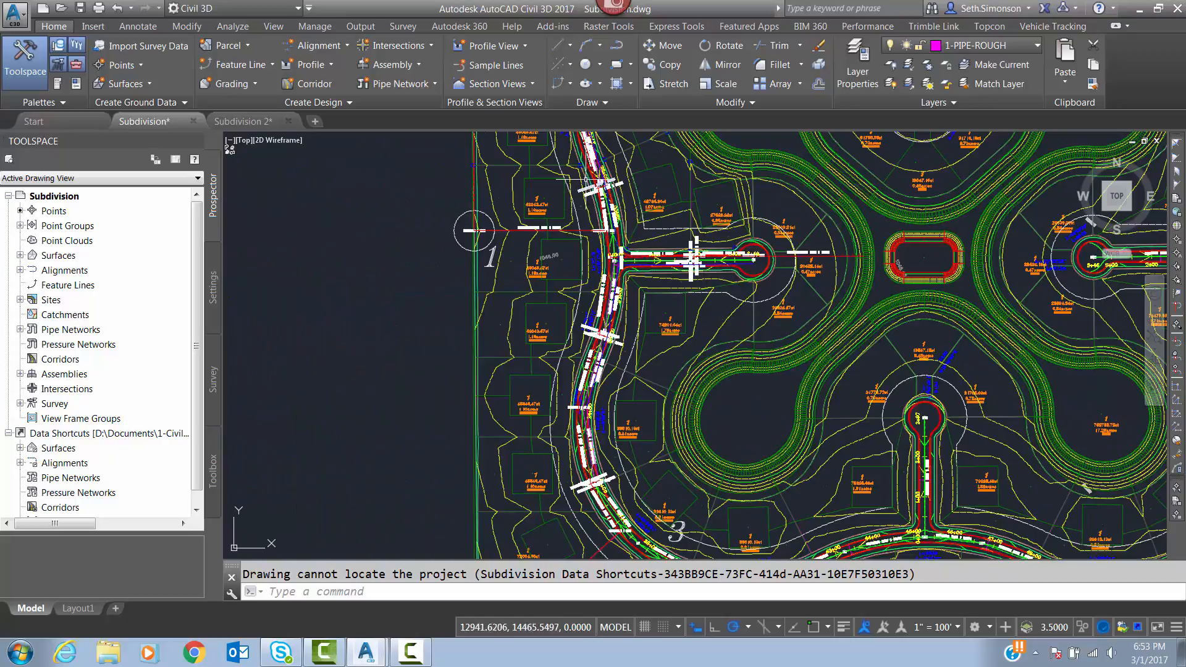
{"action": "scroll", "coordinate": [672, 284], "scroll_direction": "down", "scroll_amount": 3}
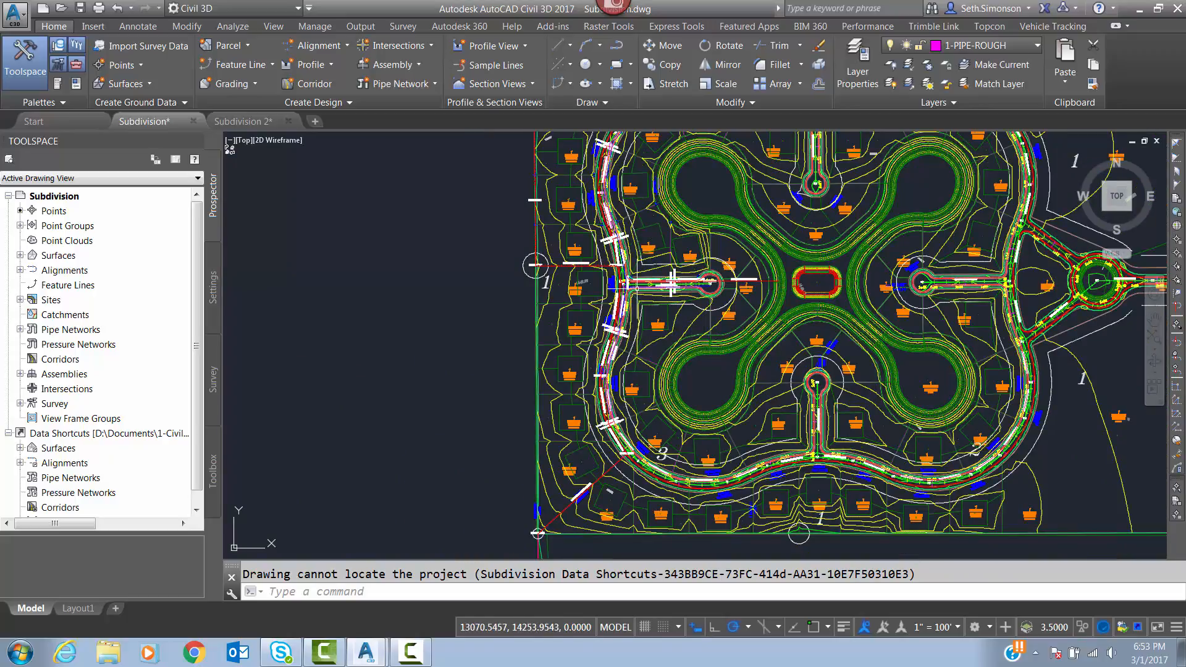
{"action": "mouse_move", "coordinate": [673, 283]}
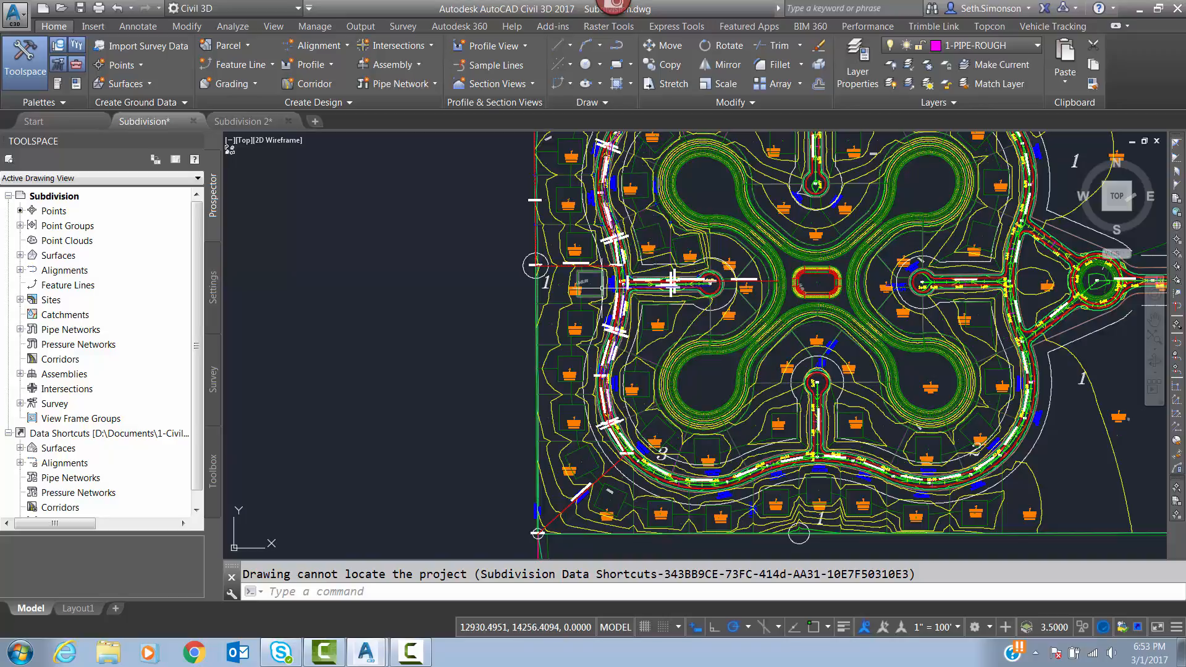
Examine the side street junction with Loop Drive between stations 29+00 and 31+00, including M4, S2 and Structure - (64).
{"action": "scroll", "coordinate": [655, 283], "scroll_direction": "up", "scroll_amount": 5}
{"action": "scroll", "coordinate": [630, 284], "scroll_direction": "up", "scroll_amount": 3}
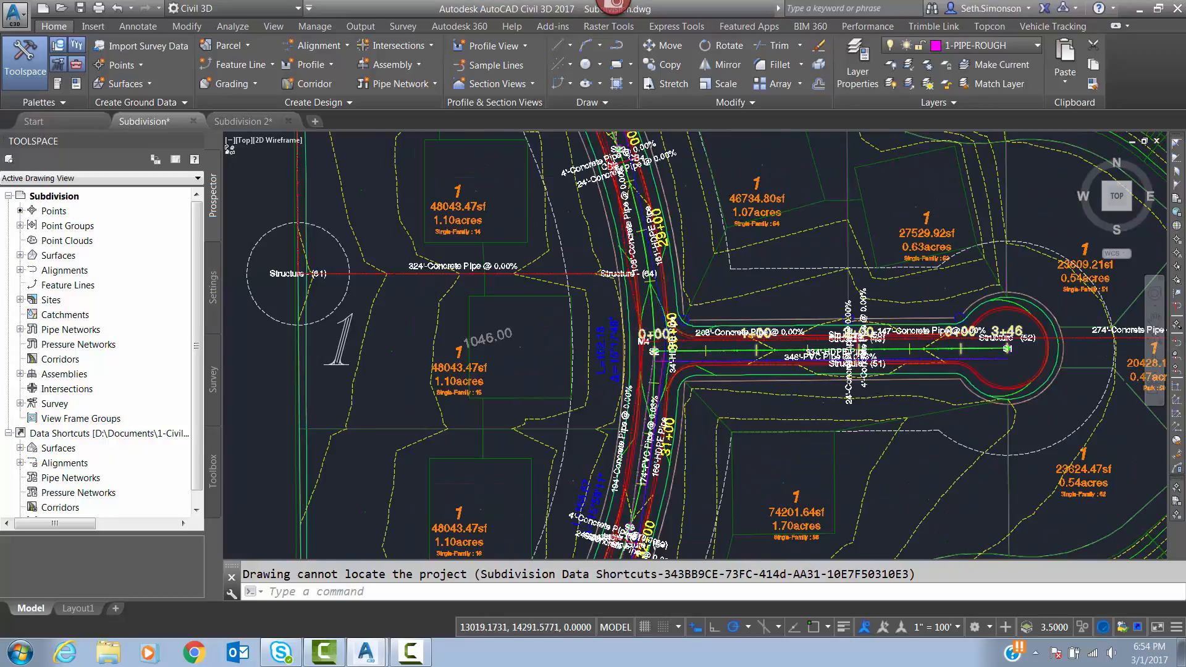
{"action": "scroll", "coordinate": [624, 297], "scroll_direction": "up", "scroll_amount": 5}
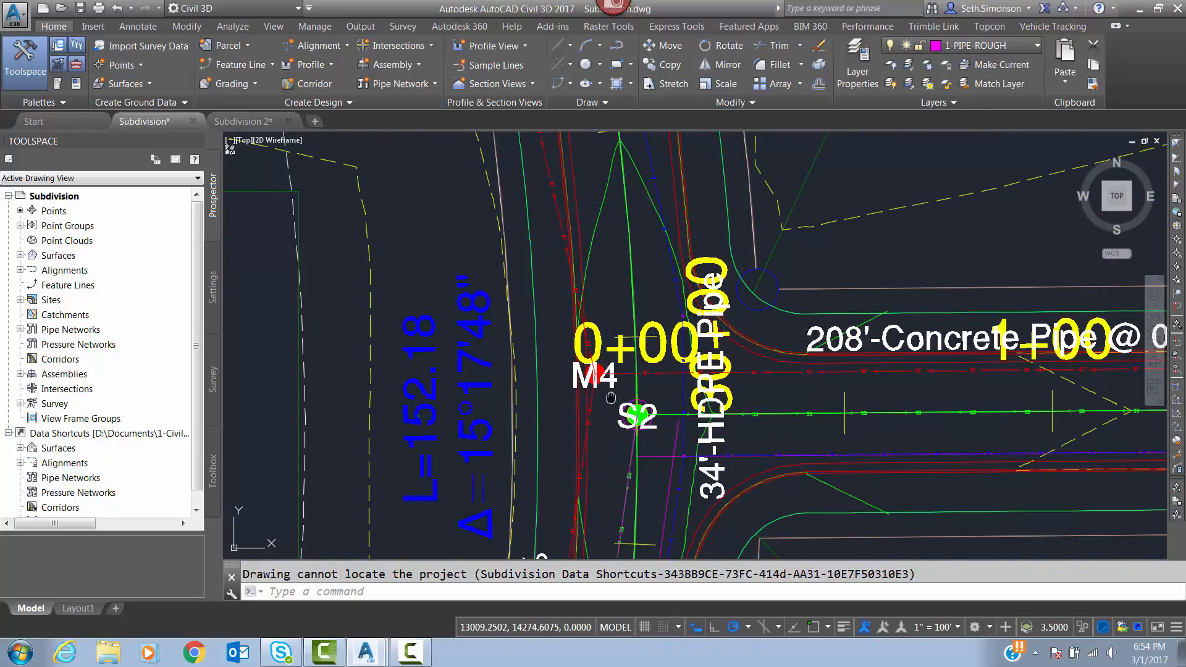
{"action": "scroll", "coordinate": [685, 342], "scroll_direction": "down", "scroll_amount": 3}
{"action": "middle_click_drag", "start_coordinate": [678, 322], "coordinate": [681, 375]}
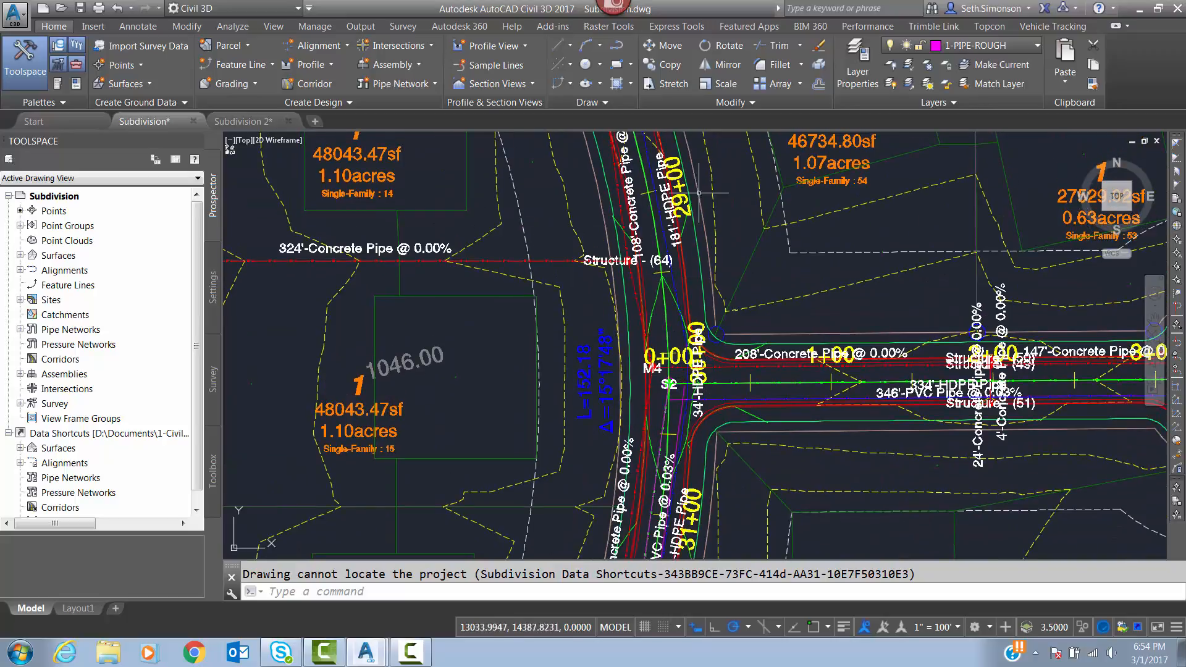
{"action": "scroll", "coordinate": [601, 193], "scroll_direction": "down", "scroll_amount": 4}
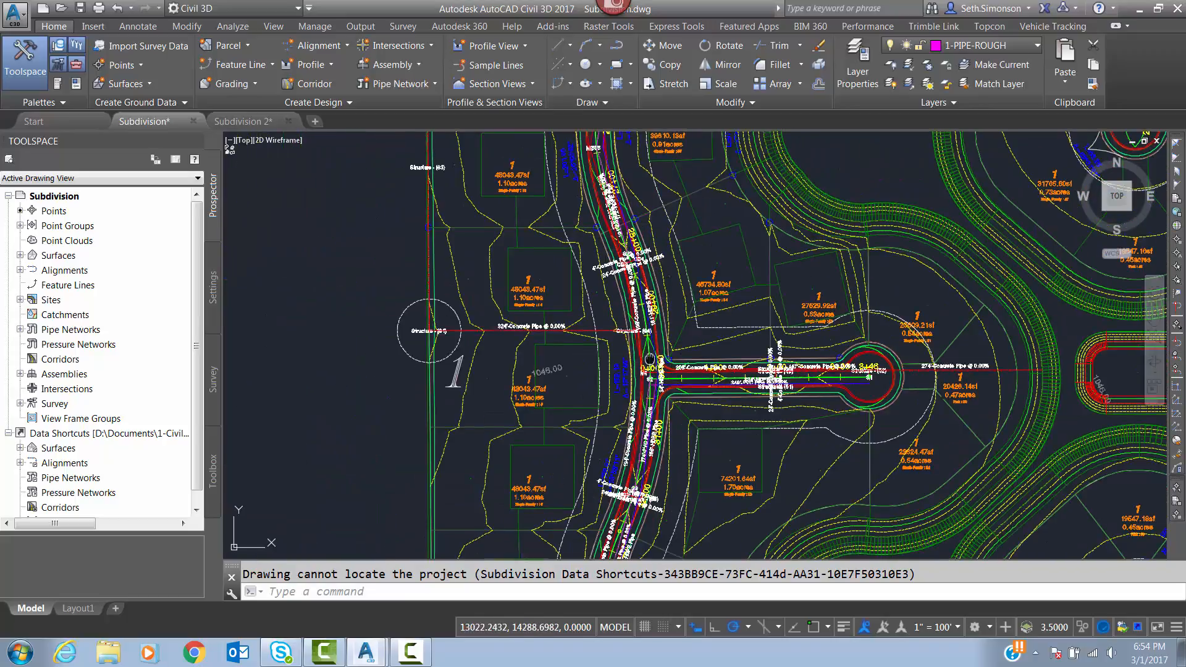
{"action": "middle_click_drag", "start_coordinate": [666, 341], "coordinate": [653, 291]}
{"action": "scroll", "coordinate": [653, 291], "scroll_direction": "up", "scroll_amount": 4}
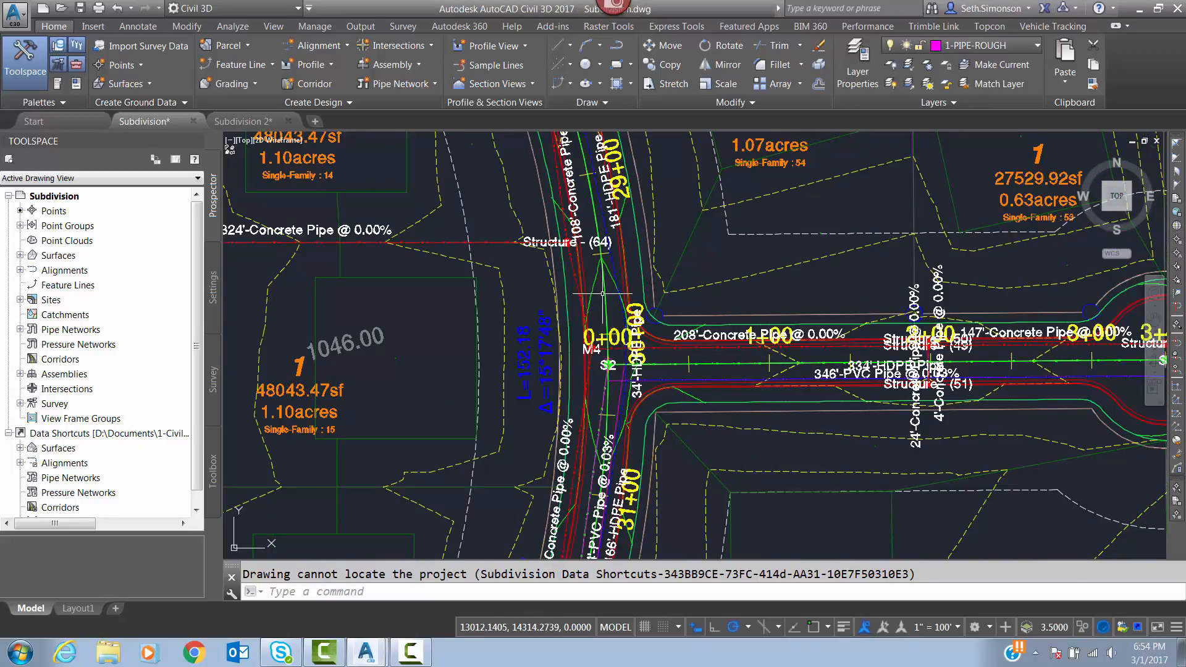
Open DesignCenter, list the open drawings, and choose Subdivision 2.dwg as the source drawing.
{"action": "scroll", "coordinate": [593, 370], "scroll_direction": "up", "scroll_amount": 2}
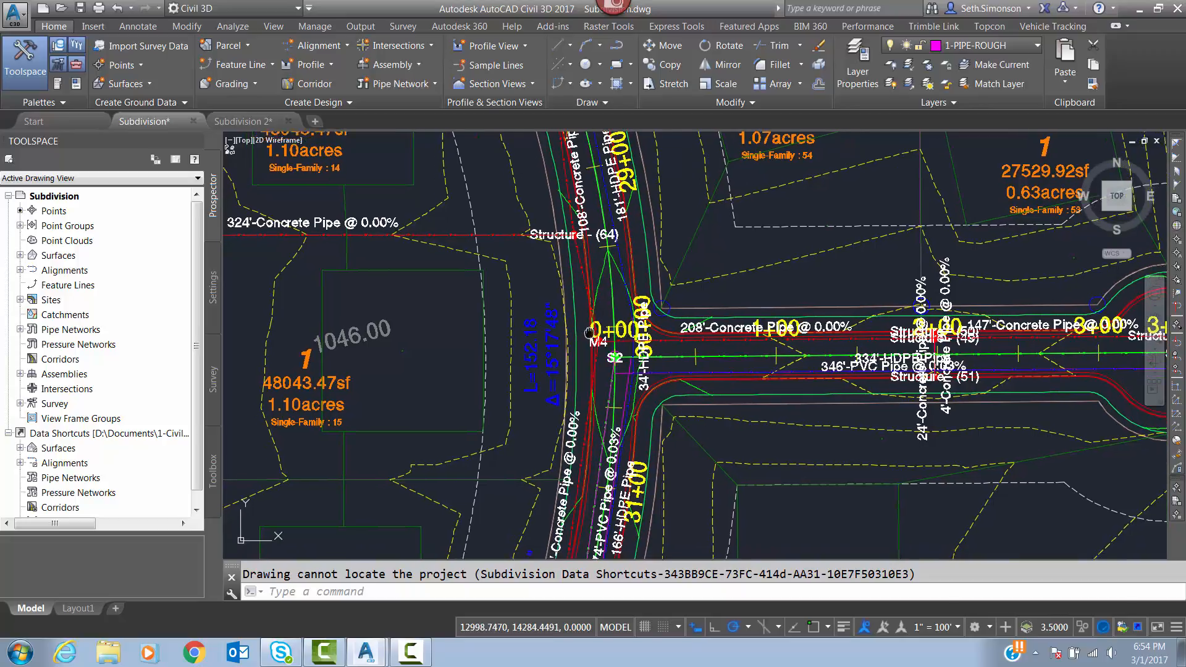
{"action": "scroll", "coordinate": [618, 316], "scroll_direction": "down", "scroll_amount": 4}
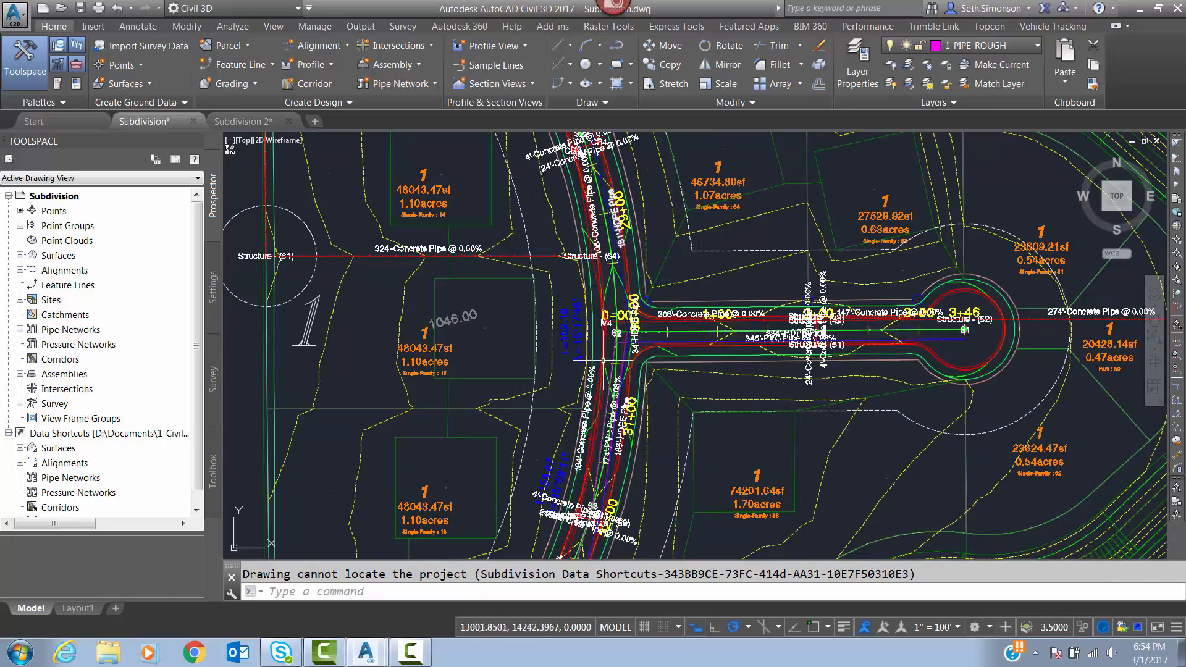
{"action": "left_click", "coordinate": [239, 125]}
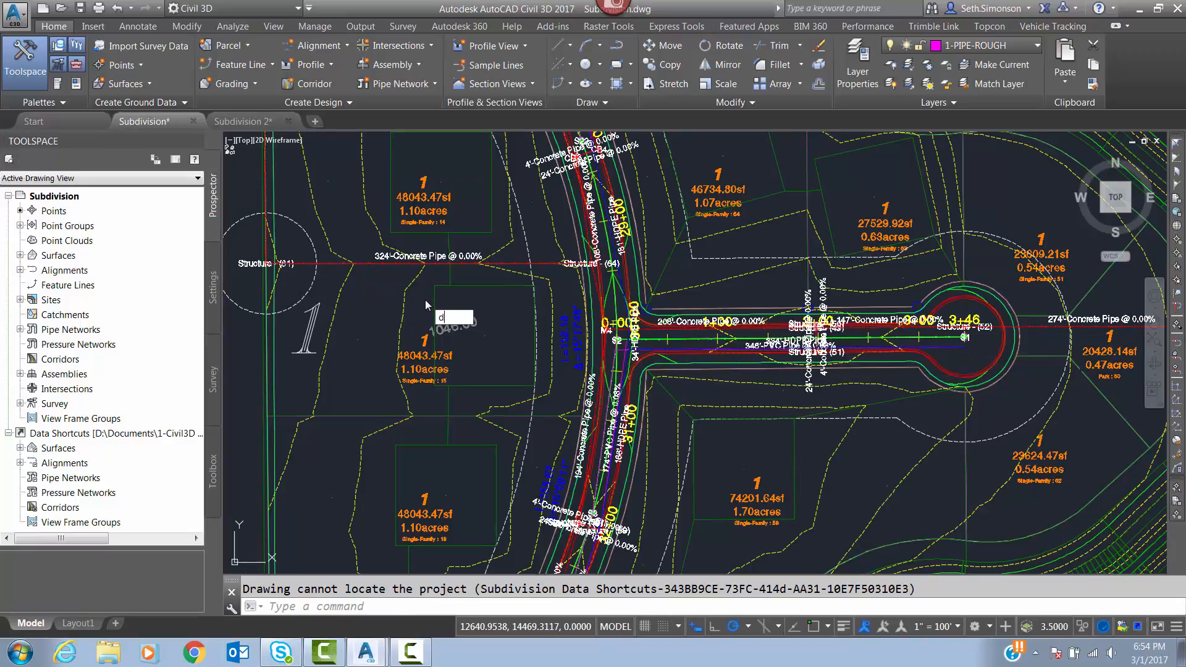
{"action": "key", "text": "ctrl+2"}
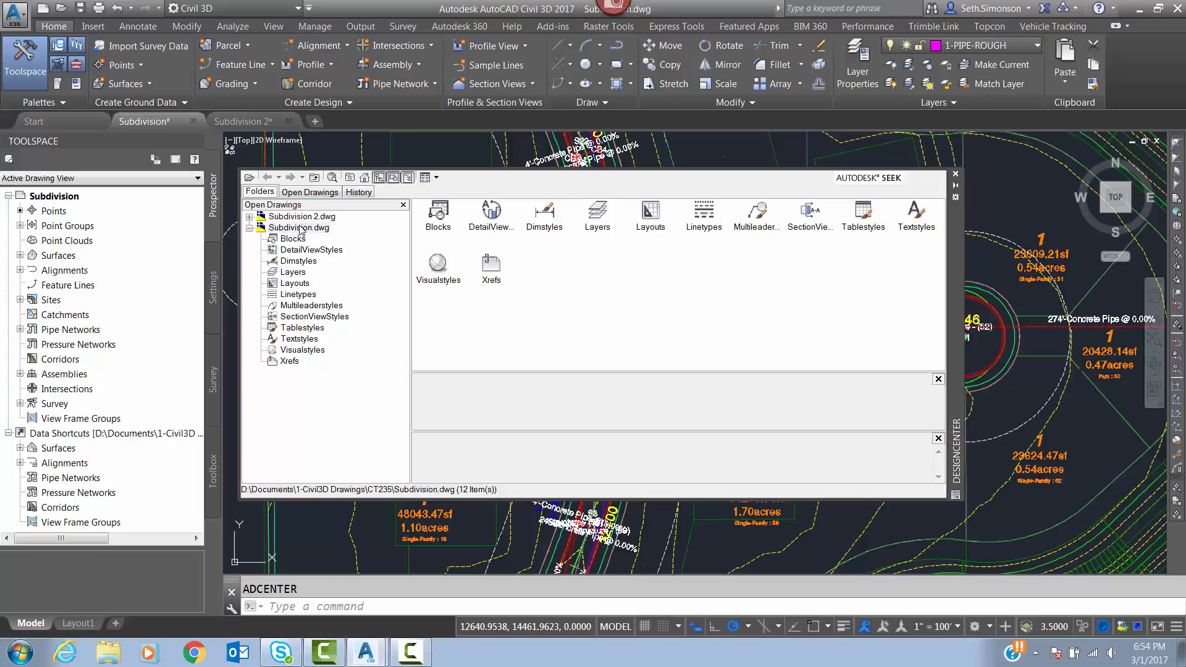
{"action": "left_click", "coordinate": [293, 195]}
{"action": "left_click", "coordinate": [290, 219]}
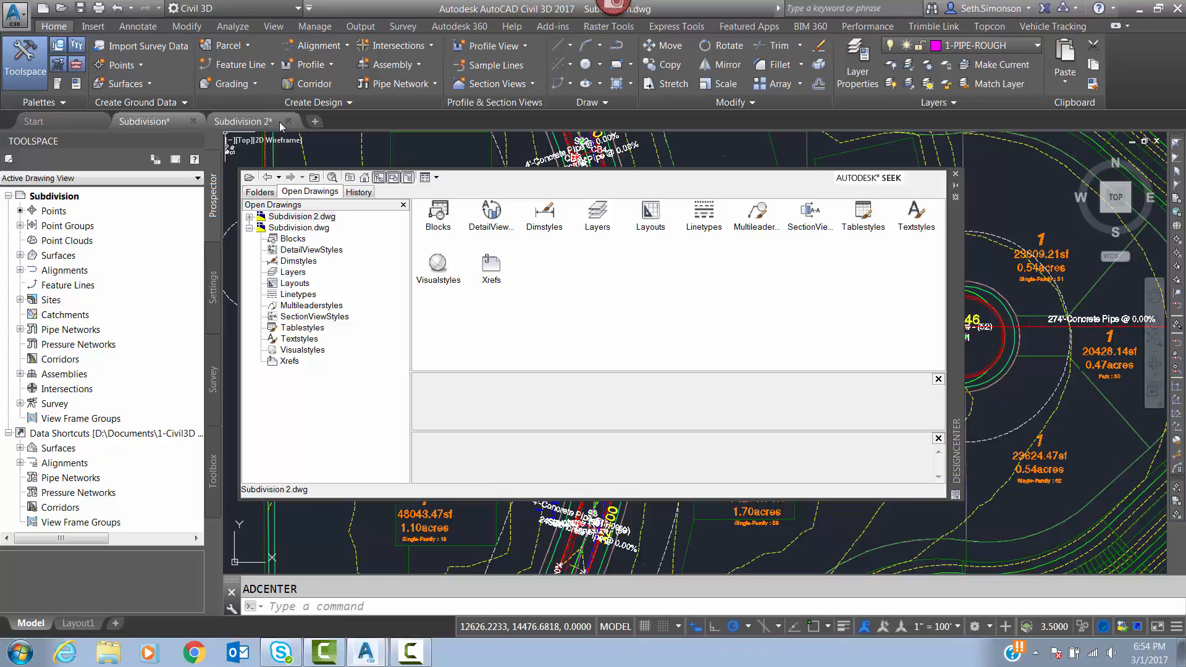
Add the Subdivision 2 layout Loop Drive-27+75.00 to 33+30.00 to the Subdivision drawing and close DesignCenter.
{"action": "double_click", "coordinate": [654, 217]}
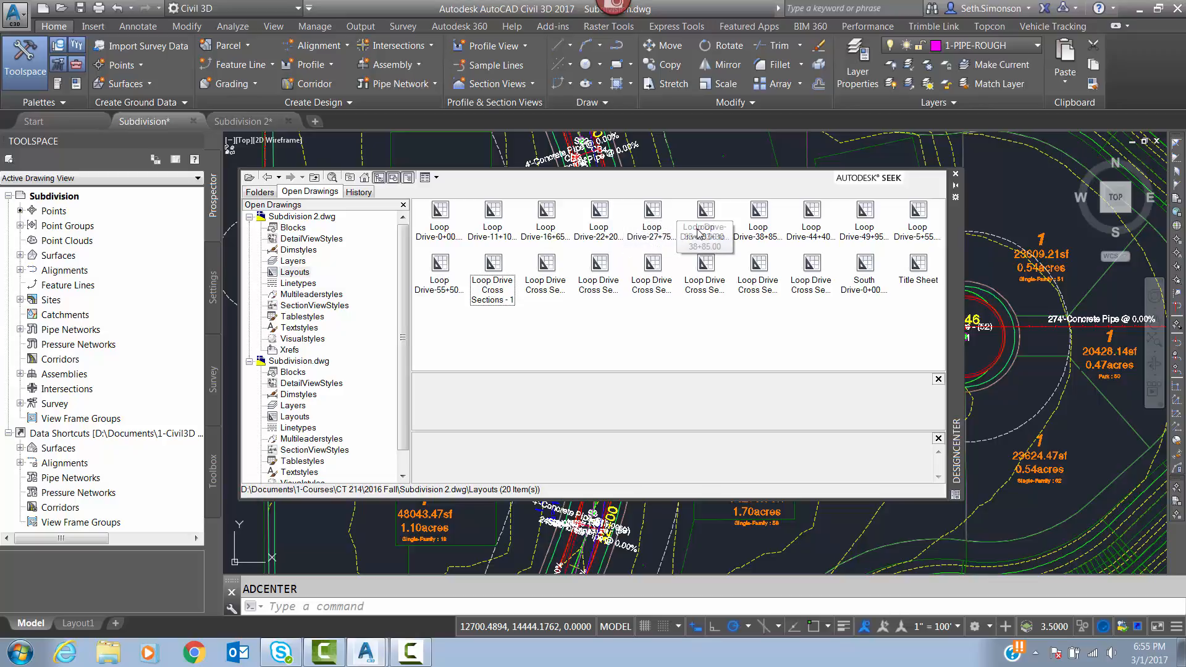
{"action": "left_click", "coordinate": [653, 213]}
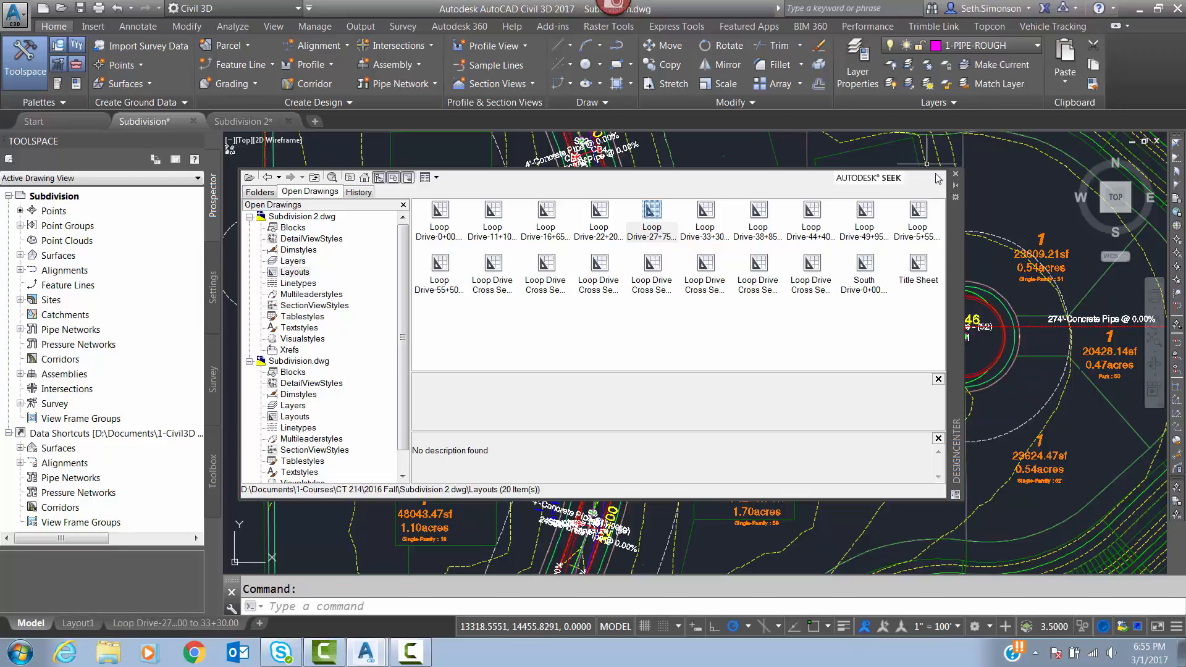
{"action": "left_click", "coordinate": [957, 175]}
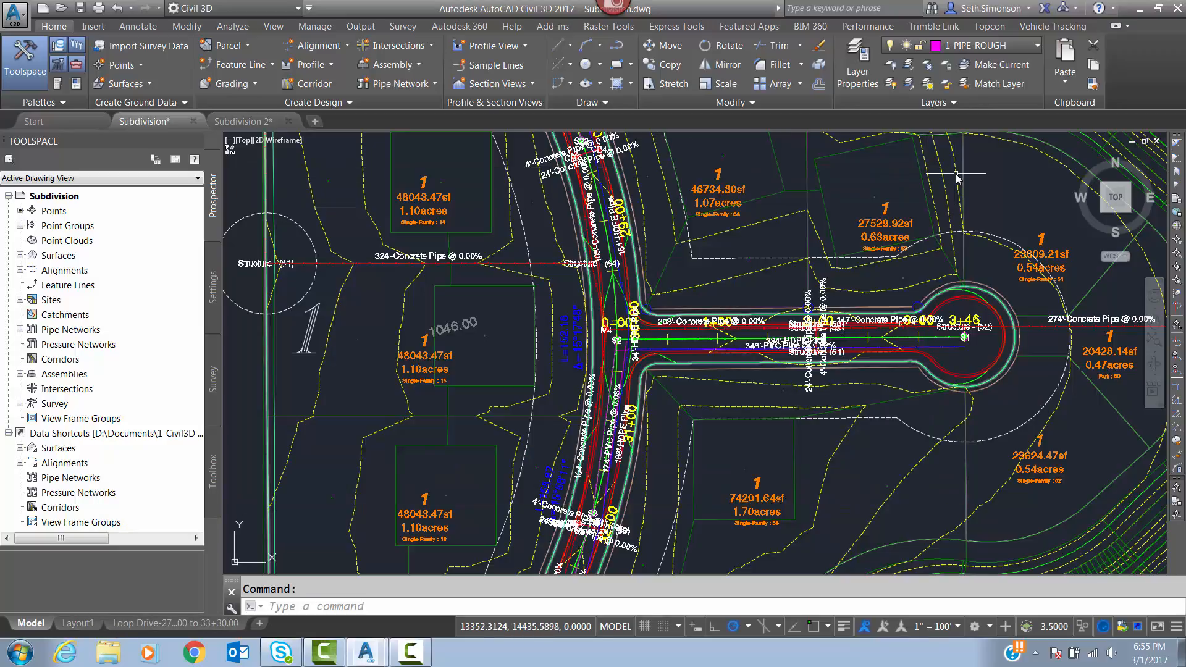
{"action": "mouse_move", "coordinate": [956, 175]}
Close the Subdivision 2 drawing and display the imported Loop Drive 27+75.00 to 33+30.00 sheet layout.
{"action": "left_click", "coordinate": [288, 121]}
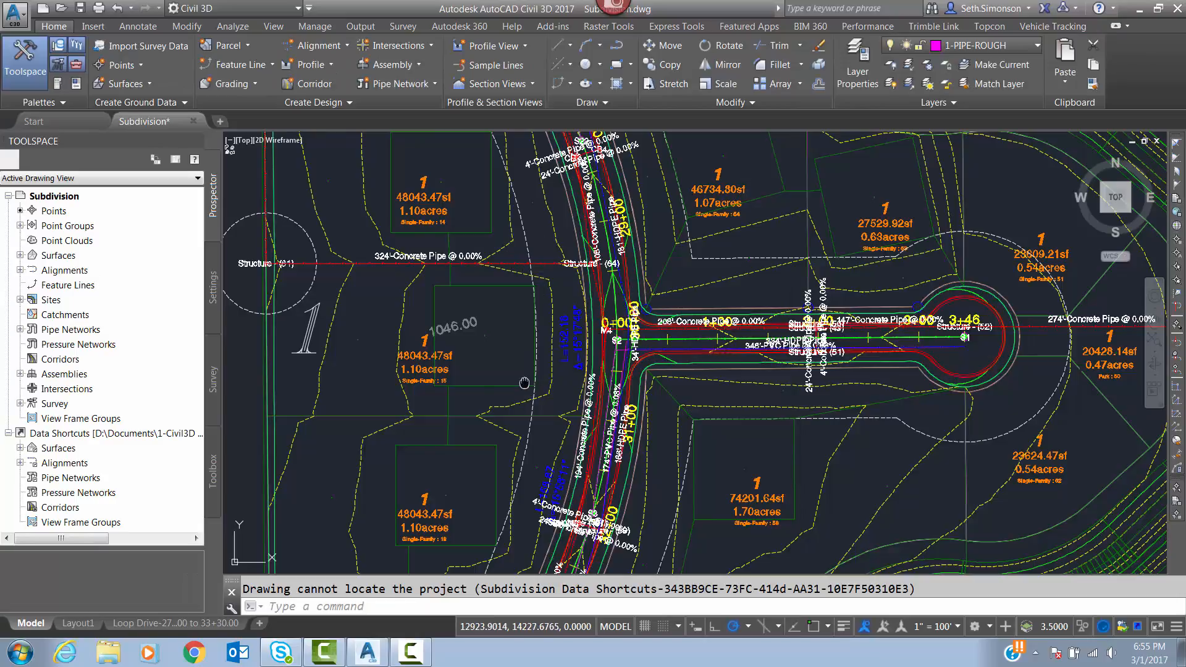
{"action": "scroll", "coordinate": [654, 322], "scroll_direction": "down", "scroll_amount": 4}
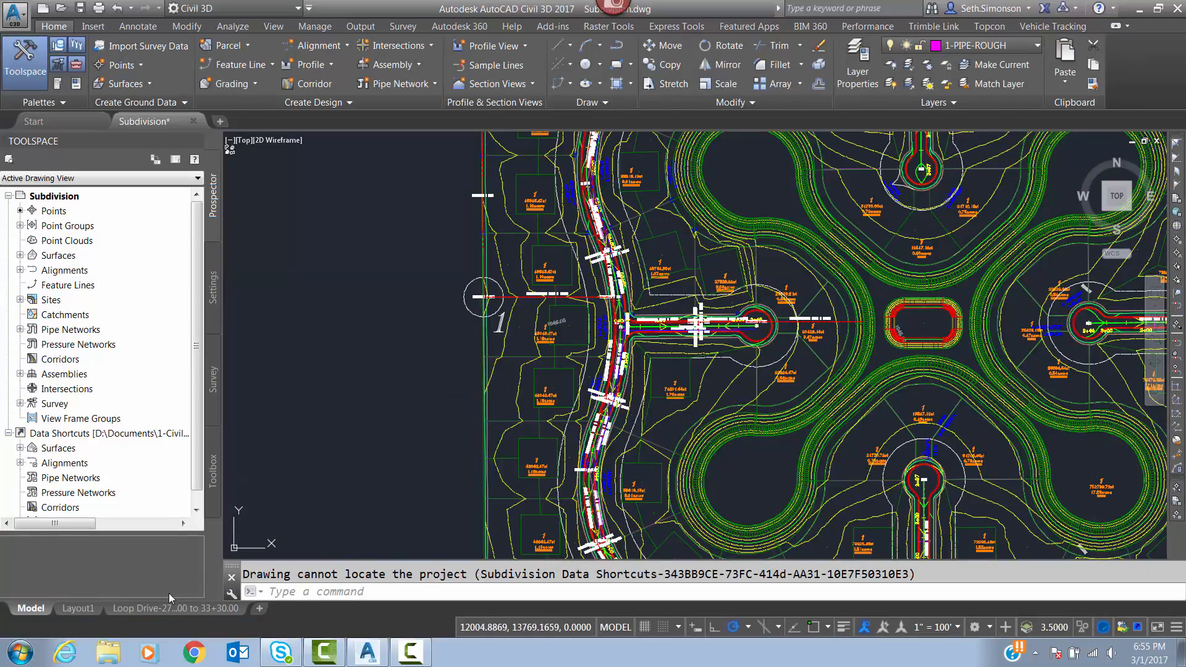
{"action": "left_click", "coordinate": [155, 606]}
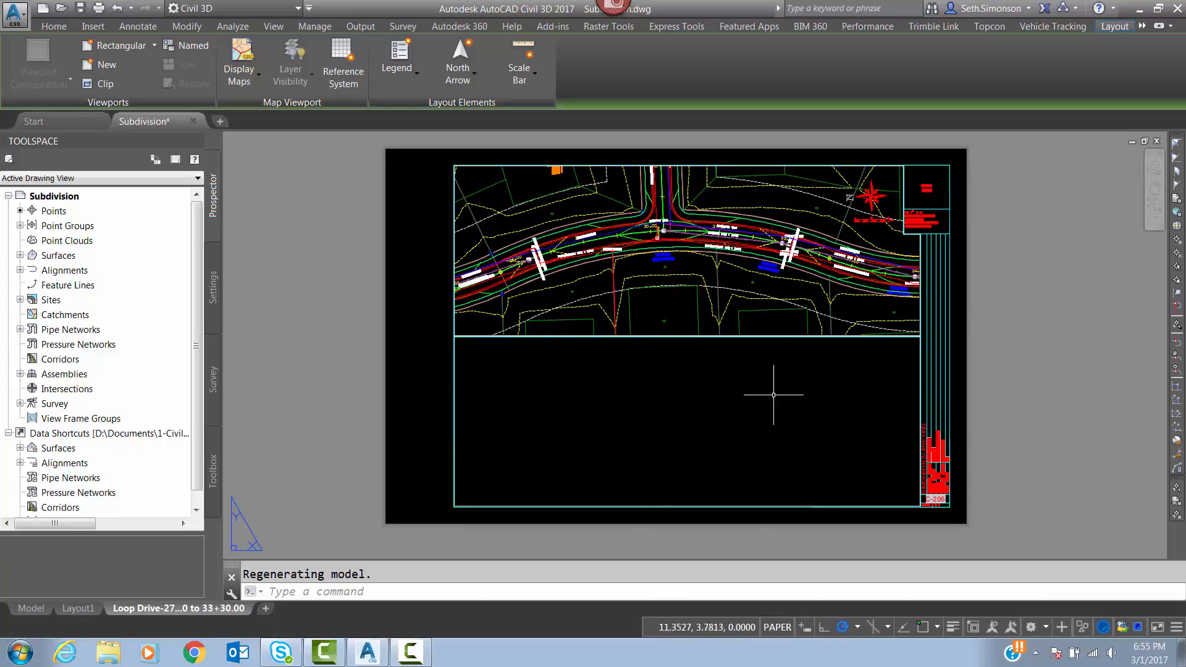
{"action": "mouse_move", "coordinate": [645, 457]}
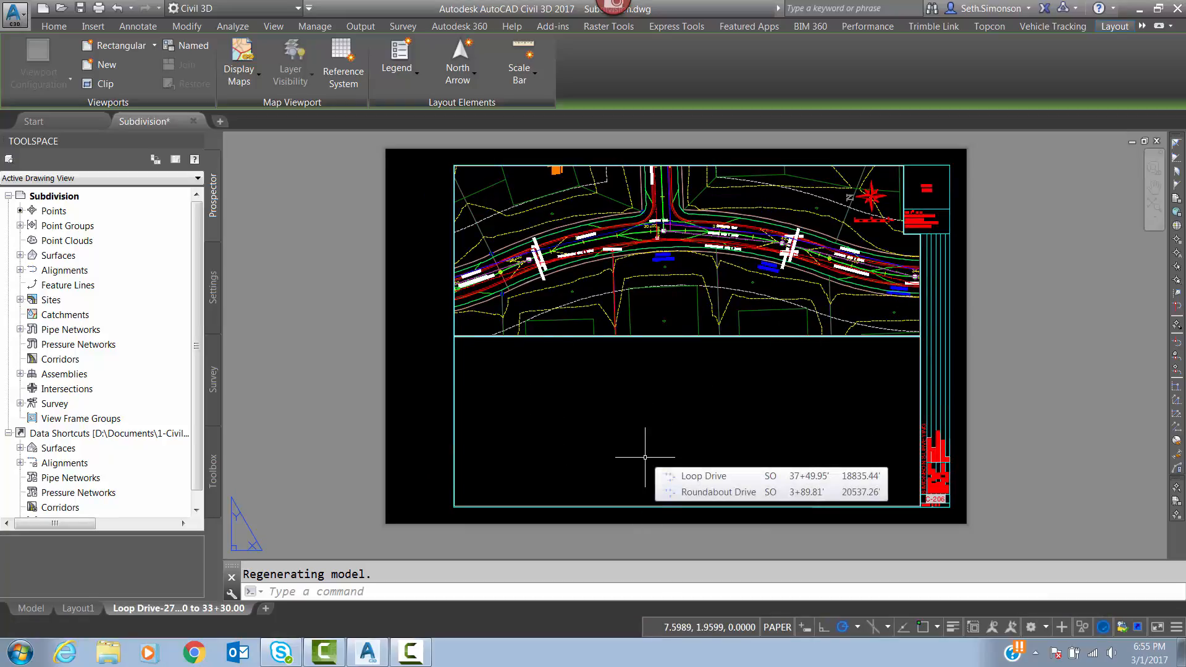
Activate and unlock the sheet's empty profile viewport, and bring the Loop Drive profile around station 30+00 into it.
{"action": "double_click", "coordinate": [659, 371]}
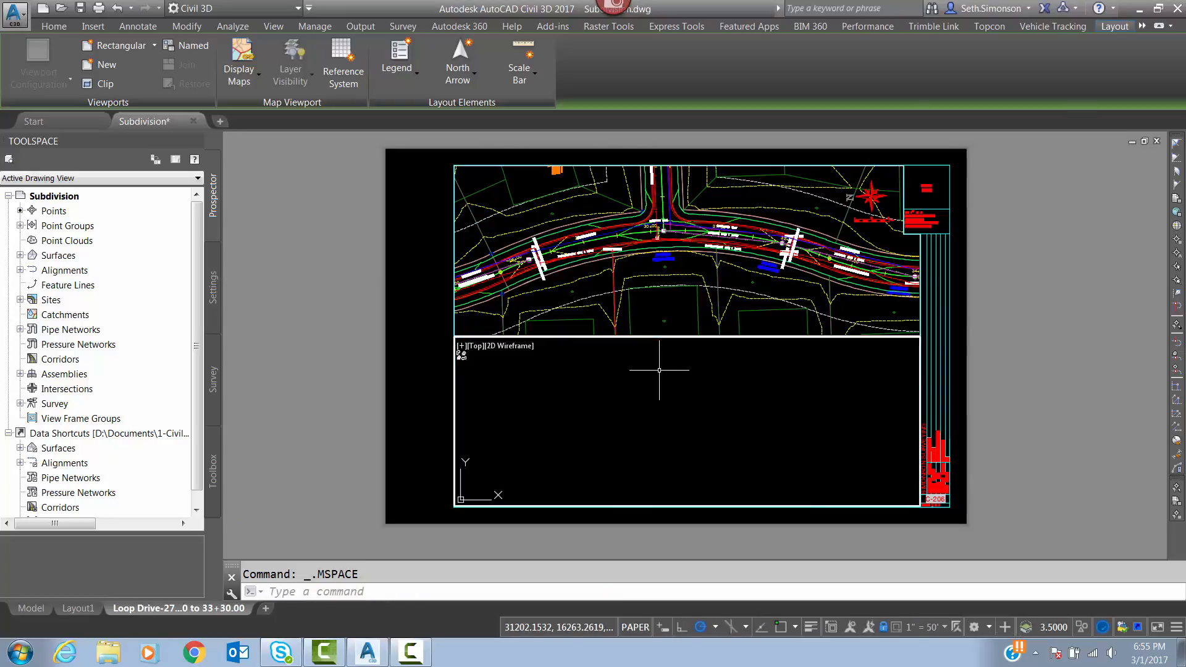
{"action": "left_click", "coordinate": [884, 629]}
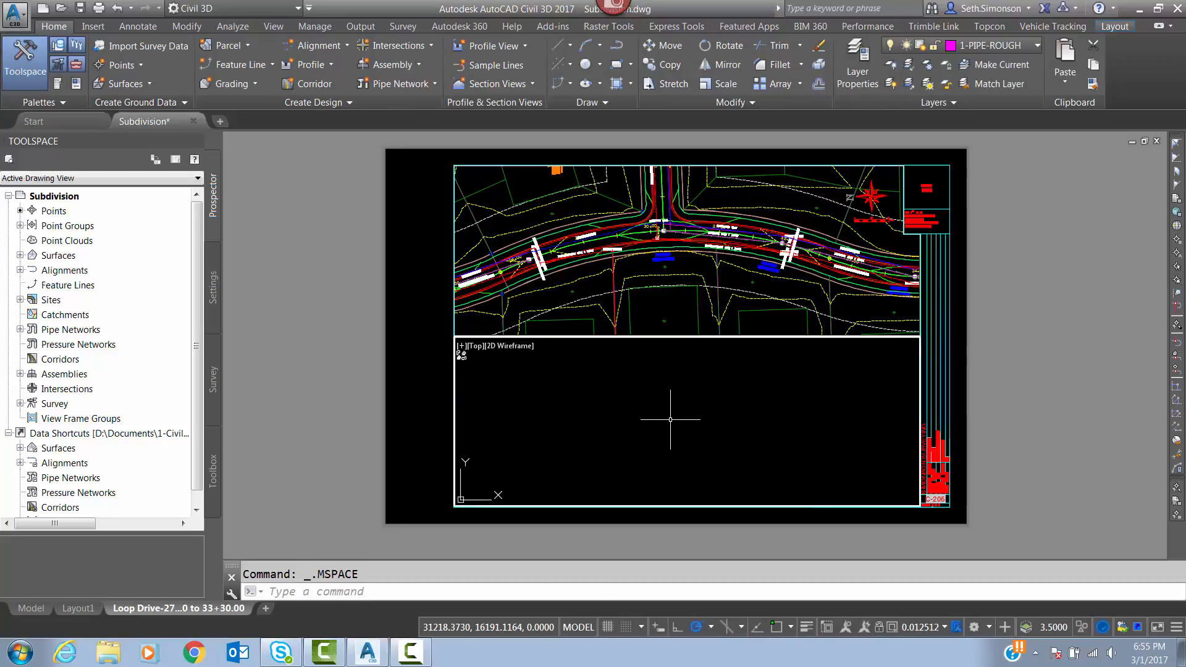
{"action": "scroll", "coordinate": [670, 420], "scroll_direction": "down", "scroll_amount": 12}
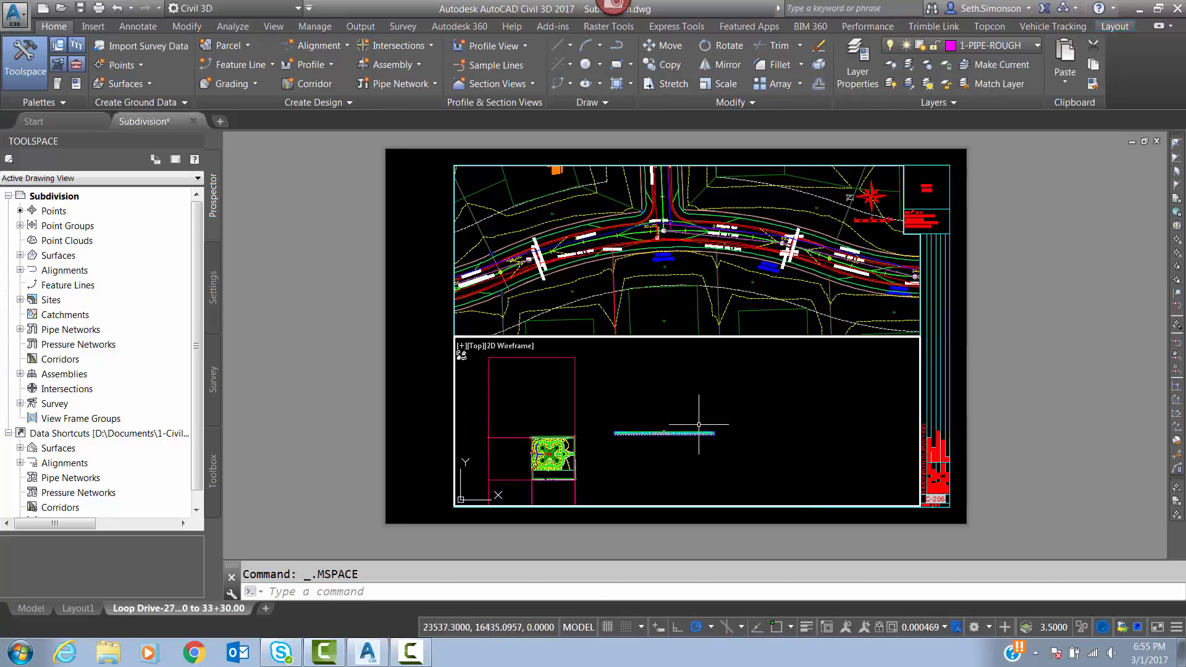
{"action": "scroll", "coordinate": [669, 435], "scroll_direction": "up", "scroll_amount": 5}
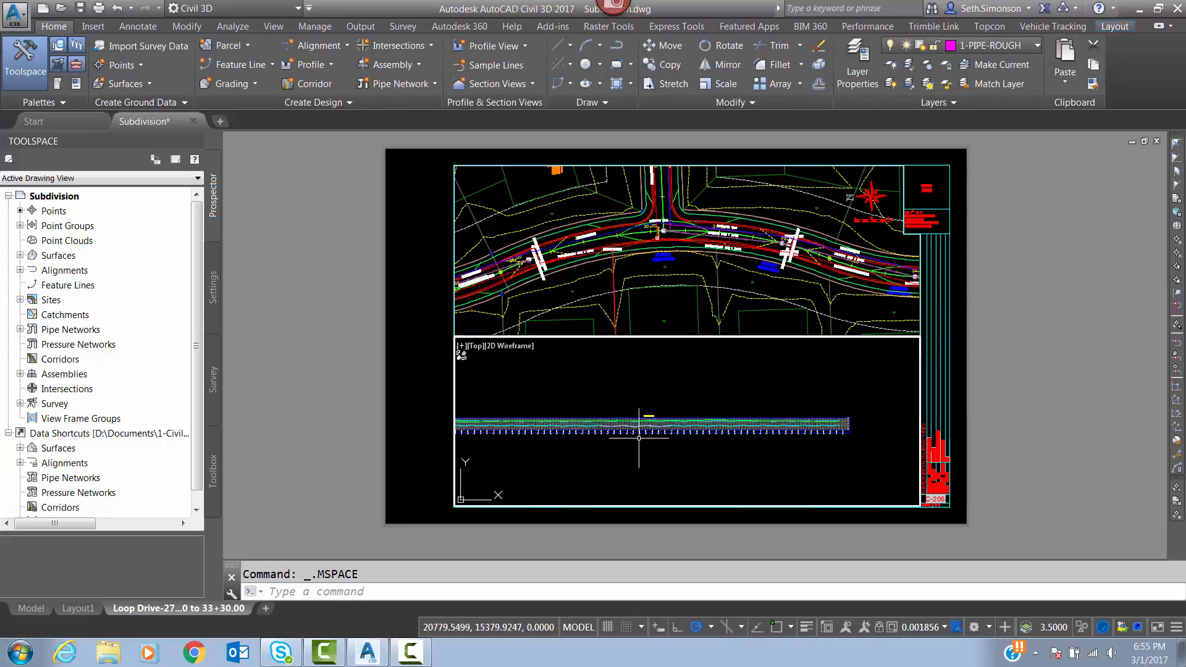
{"action": "scroll", "coordinate": [639, 438], "scroll_direction": "up", "scroll_amount": 12}
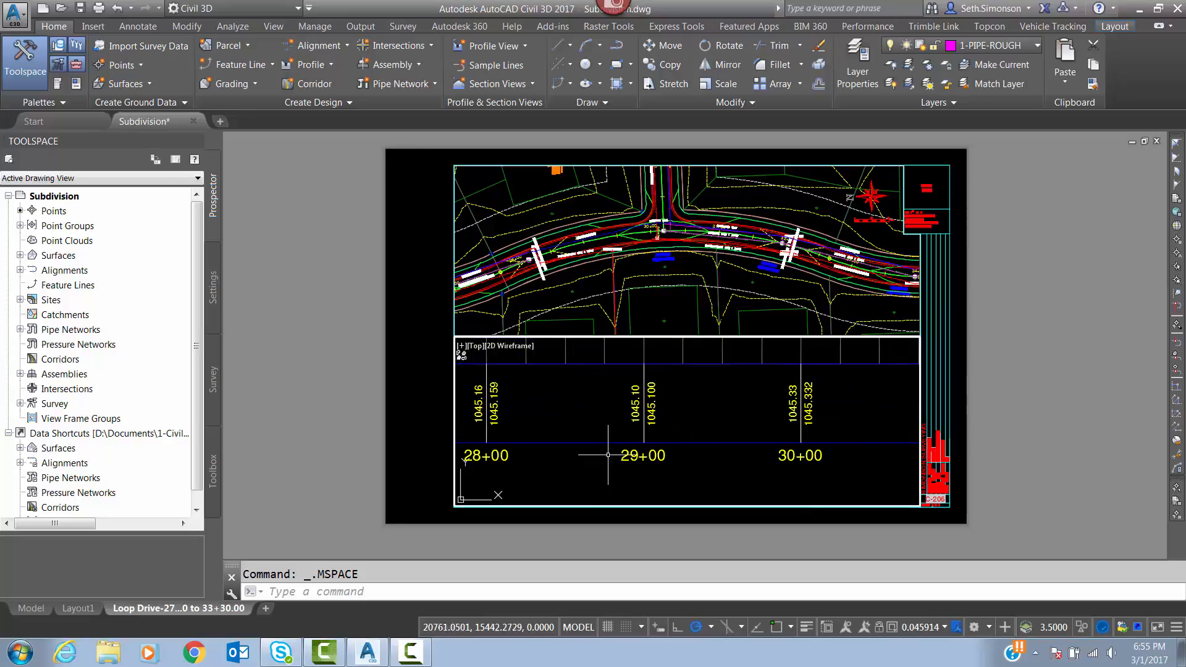
{"action": "scroll", "coordinate": [608, 455], "scroll_direction": "down", "scroll_amount": 4}
{"action": "middle_click_drag", "start_coordinate": [671, 392], "coordinate": [681, 434]}
{"action": "scroll", "coordinate": [681, 434], "scroll_direction": "down", "scroll_amount": 2}
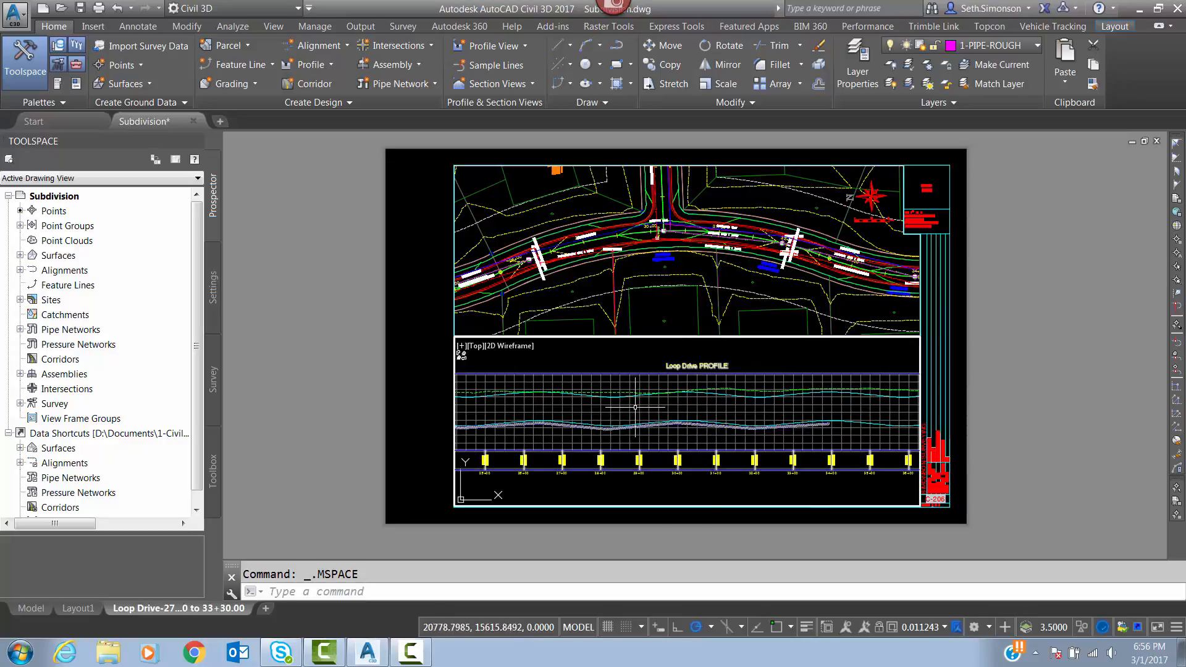
Set the profile viewport's scale to 1" = 50', frame stations 27+00 to 33+00, and return to paper space.
{"action": "left_click", "coordinate": [939, 627]}
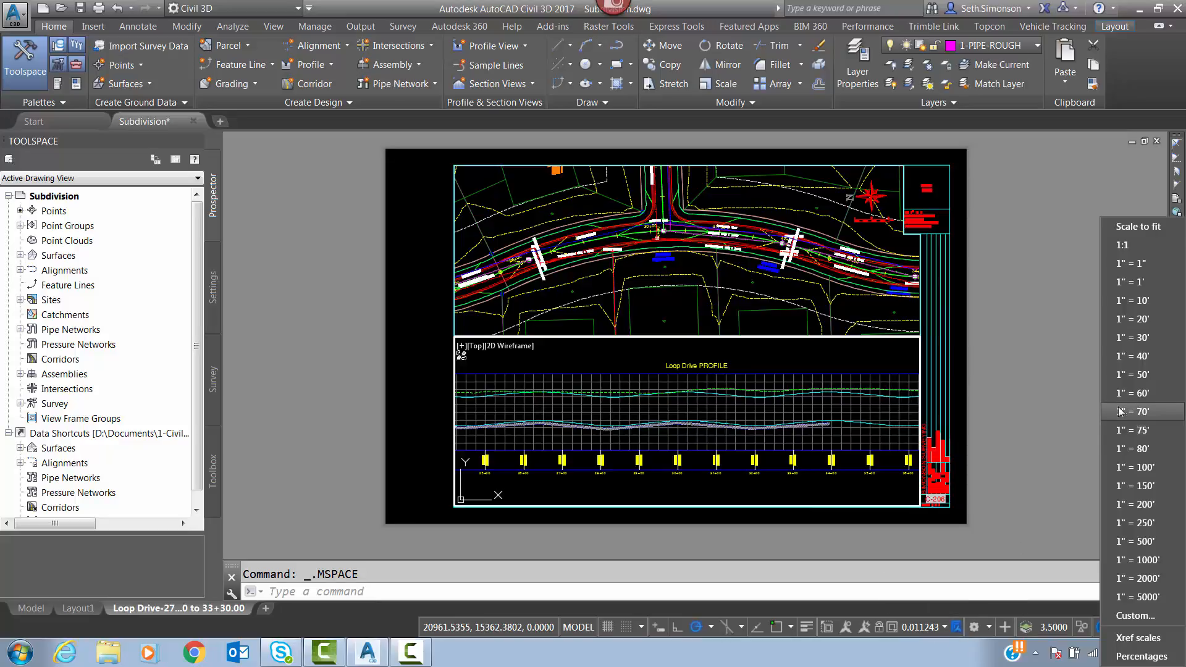
{"action": "left_click", "coordinate": [1132, 380]}
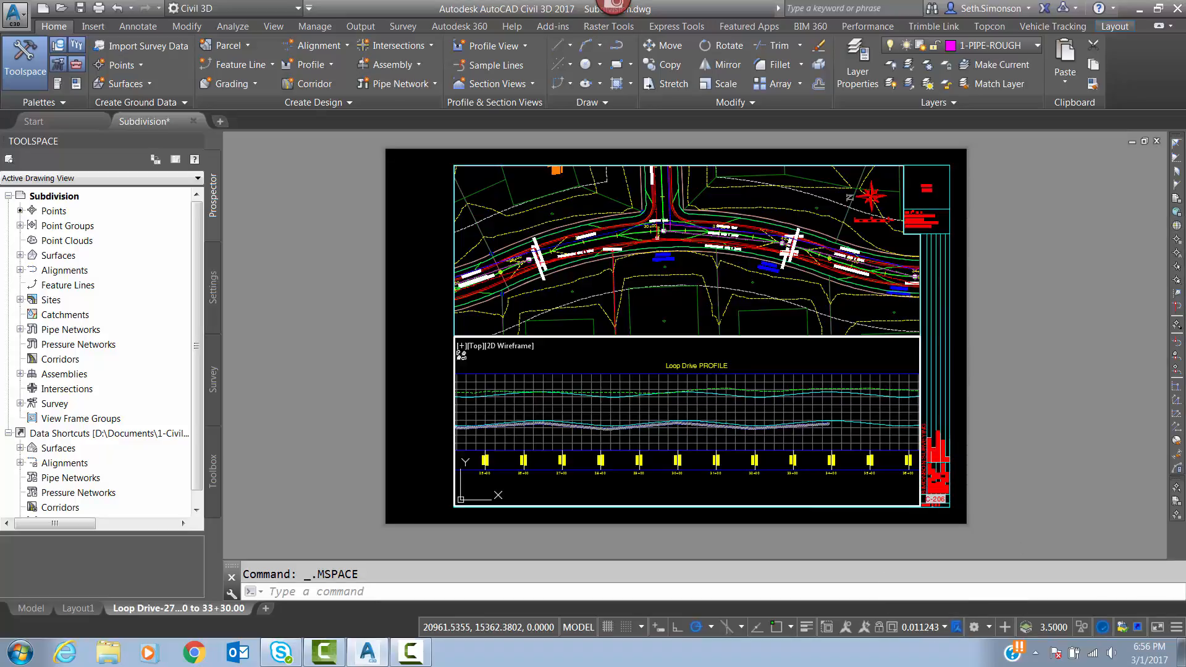
{"action": "middle_click_drag", "start_coordinate": [723, 420], "coordinate": [728, 408]}
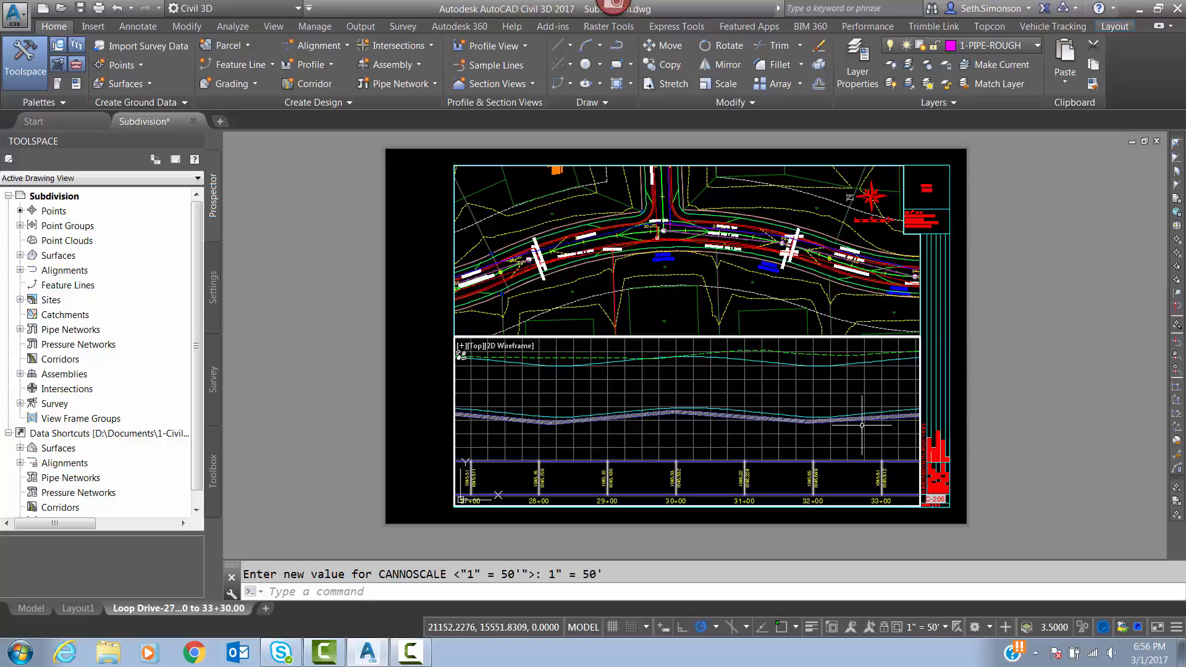
{"action": "double_click", "coordinate": [1007, 384]}
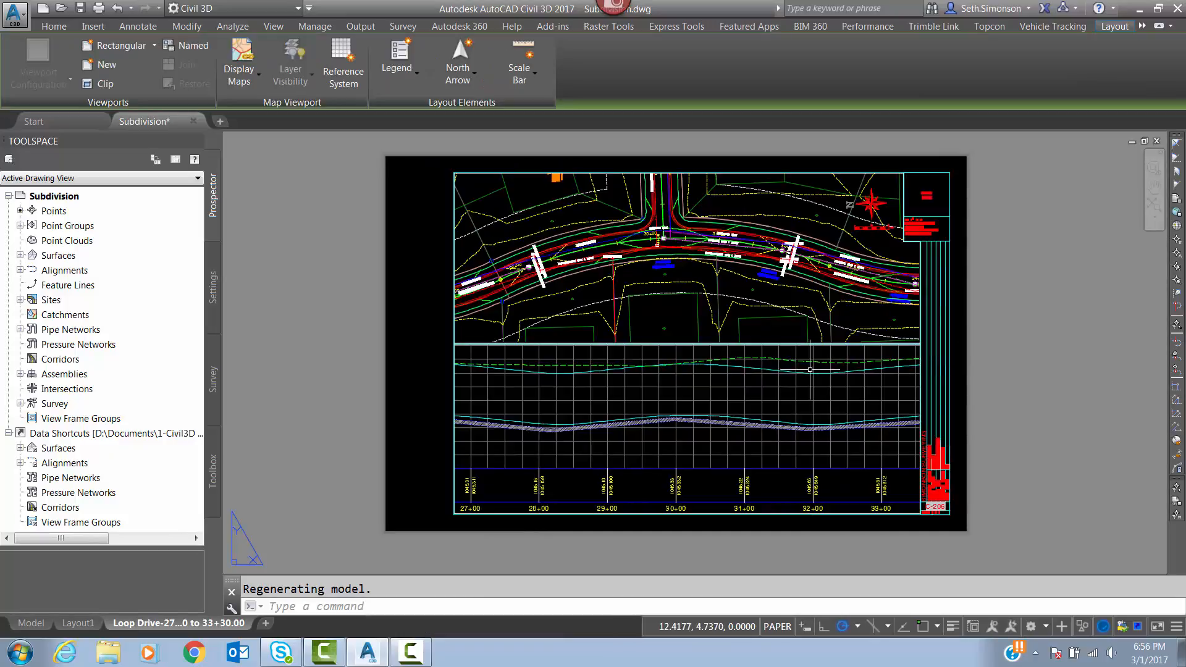
Draw a vertical polyline from the endpoint of the plan's 30+00 station tick down through the profile and past the sheet edge.
{"action": "scroll", "coordinate": [745, 344], "scroll_direction": "up", "scroll_amount": 2}
{"action": "type", "text": "pl"}
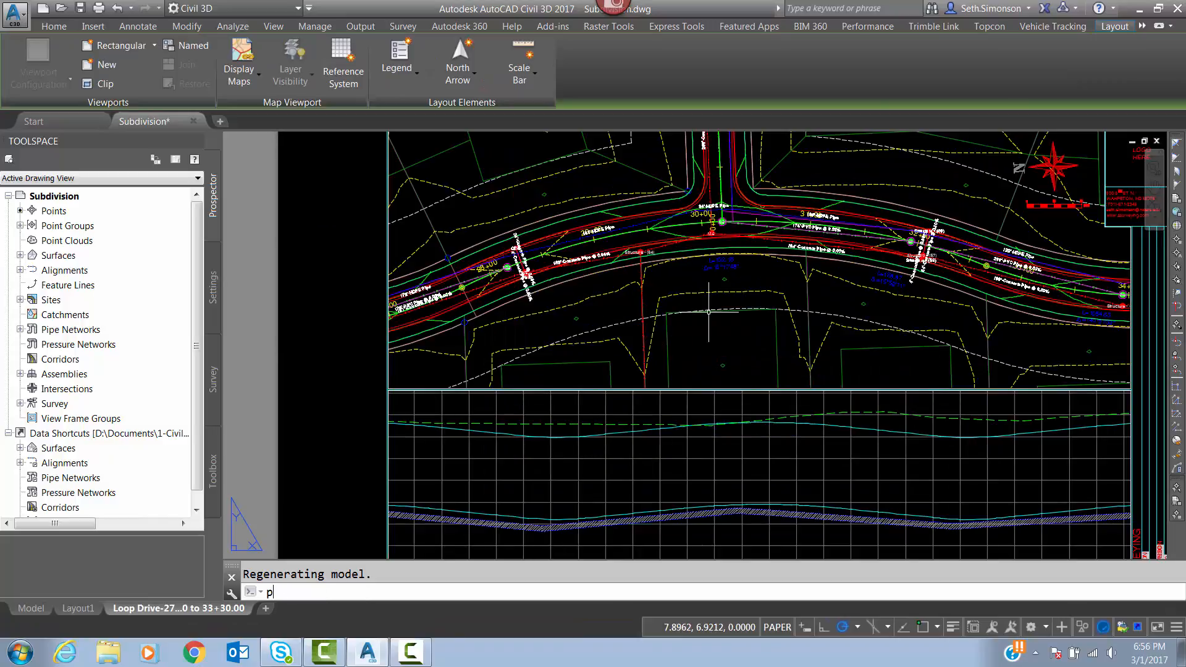
{"action": "key", "text": "Return"}
{"action": "scroll", "coordinate": [694, 235], "scroll_direction": "up", "scroll_amount": 4}
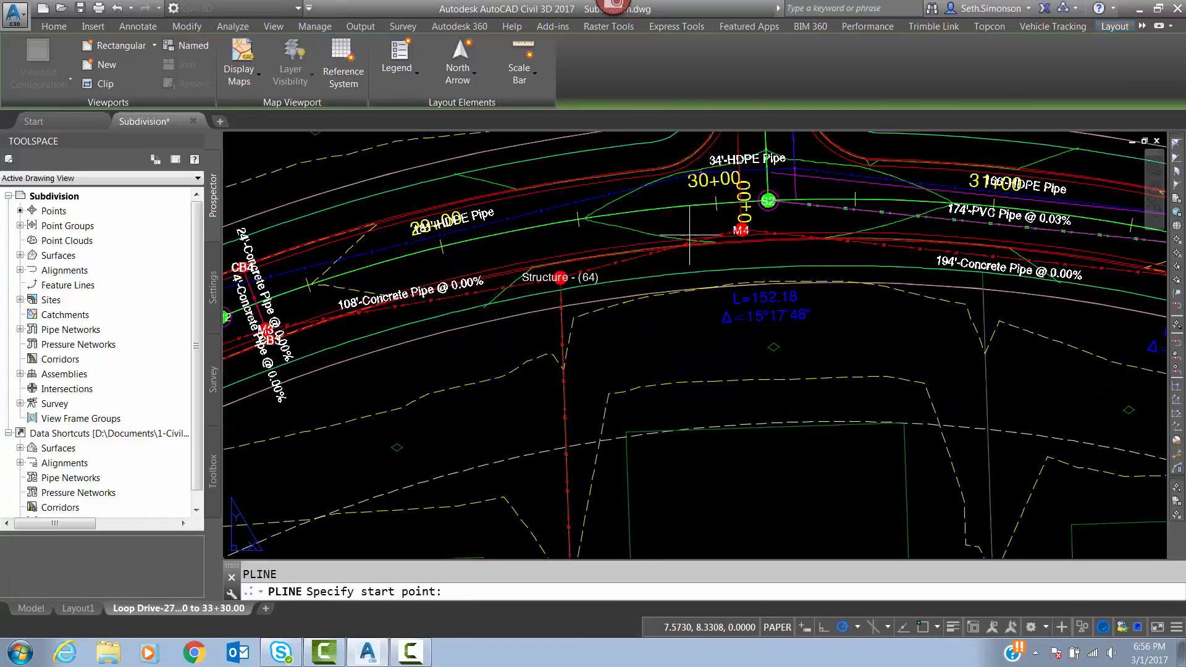
{"action": "right_click", "coordinate": [716, 201], "text": "shift"}
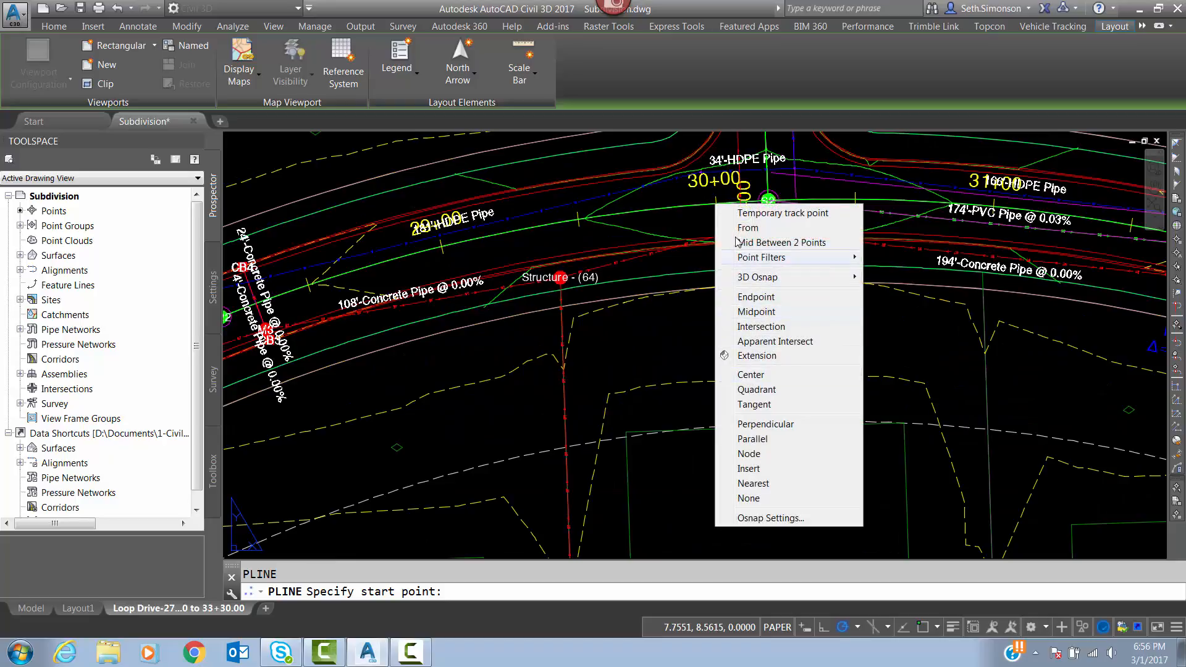
{"action": "left_click", "coordinate": [762, 301]}
{"action": "left_click", "coordinate": [717, 208]}
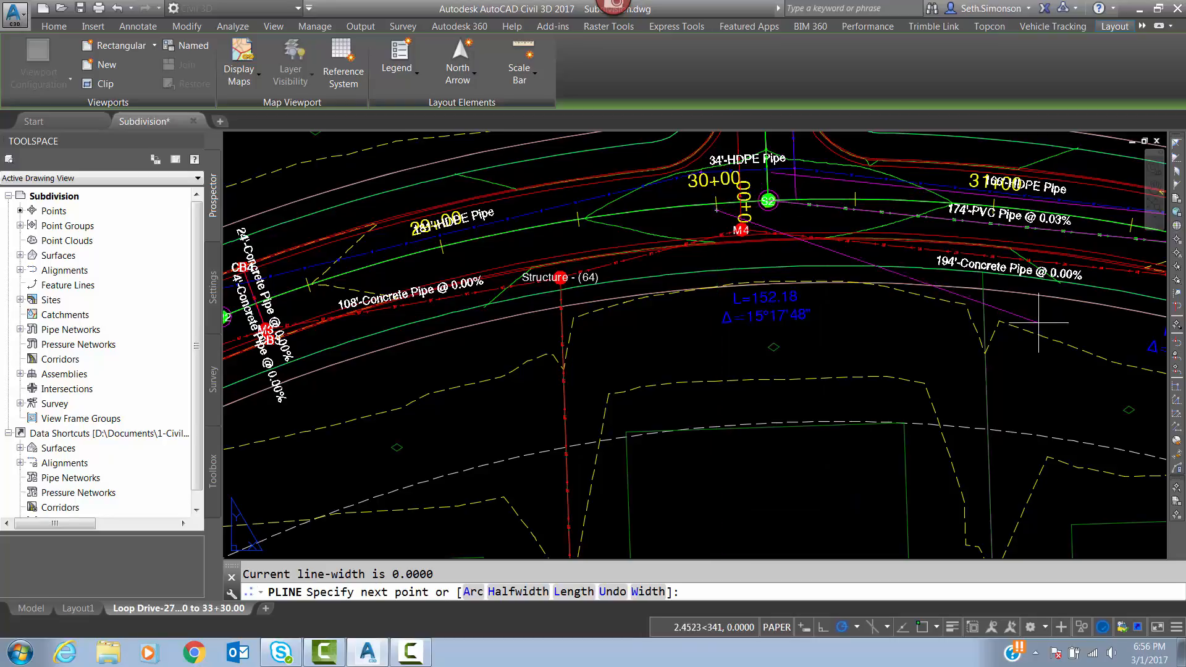
{"action": "scroll", "coordinate": [756, 272], "scroll_direction": "down", "scroll_amount": 6}
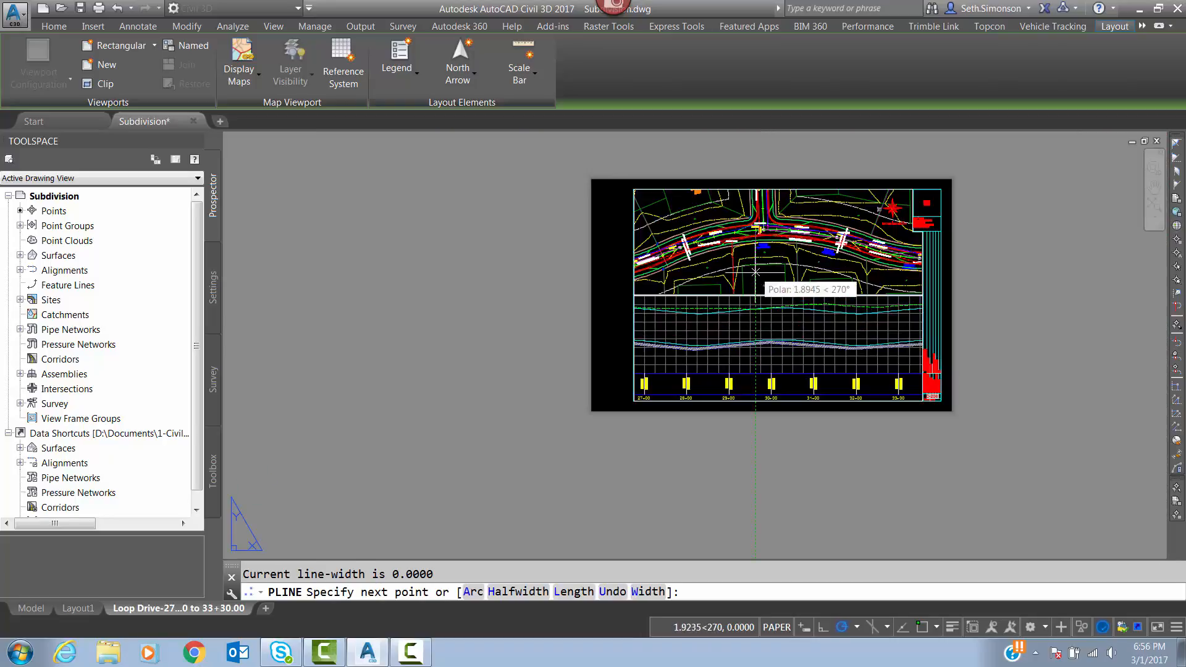
{"action": "left_click", "coordinate": [756, 474]}
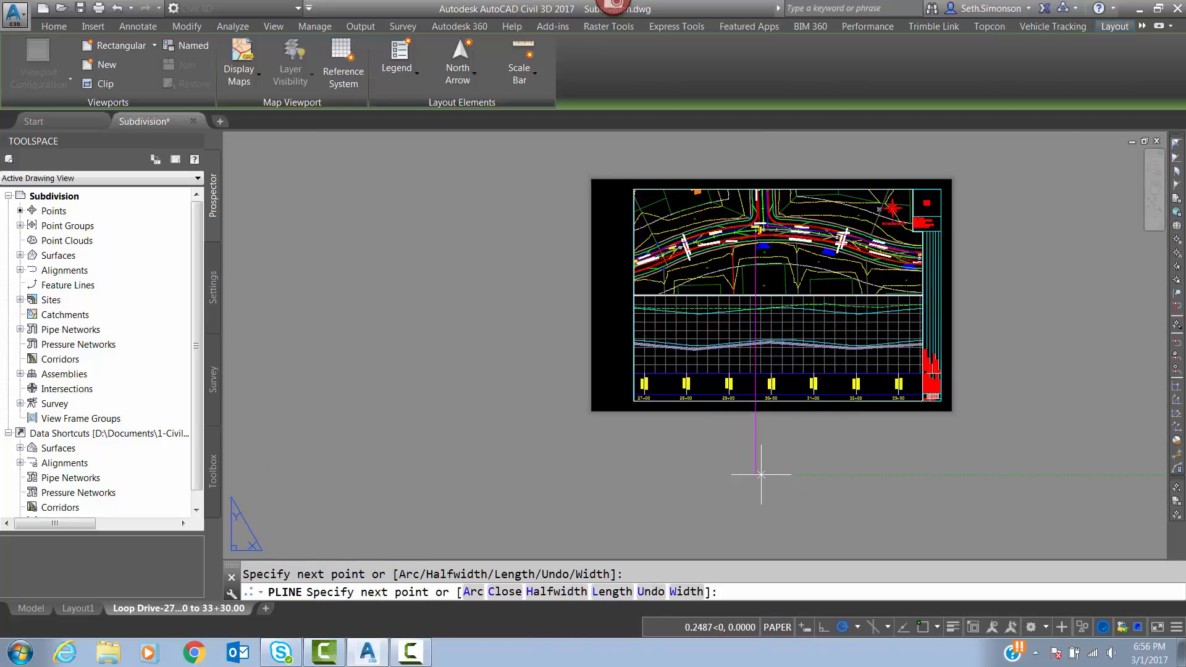
{"action": "key", "text": "Return"}
Shift the profile so station 30+00 lines up with the vertical guide line, lock the viewport, and return to paper space.
{"action": "scroll", "coordinate": [777, 440], "scroll_direction": "up", "scroll_amount": 3}
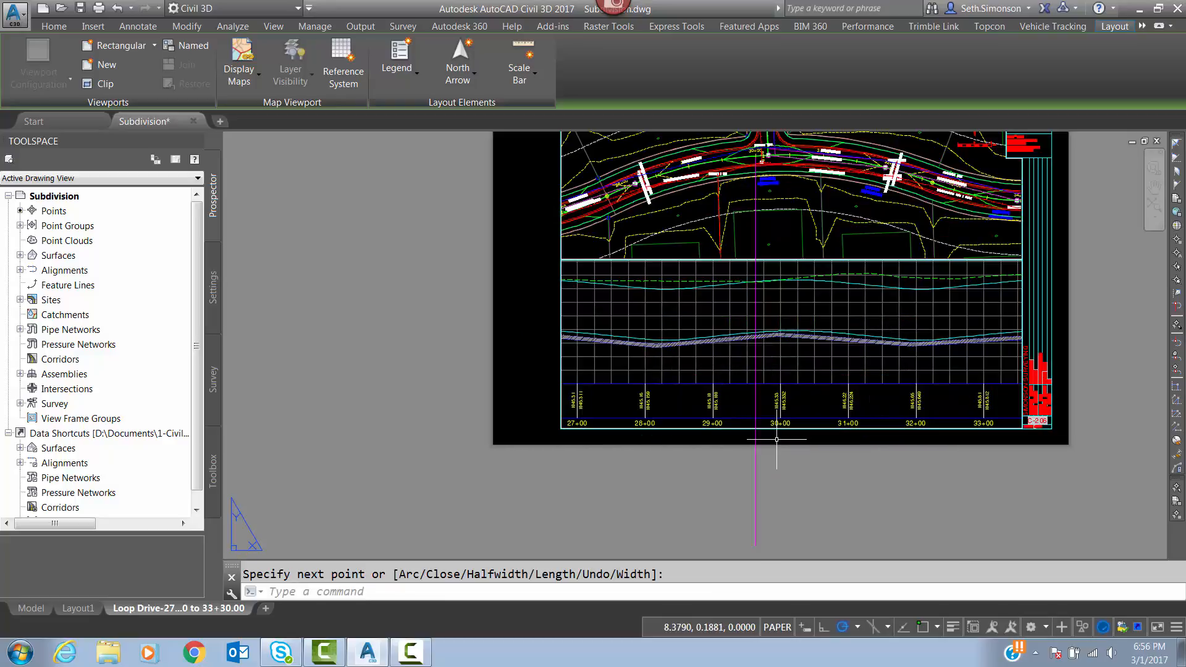
{"action": "scroll", "coordinate": [777, 440], "scroll_direction": "up", "scroll_amount": 2}
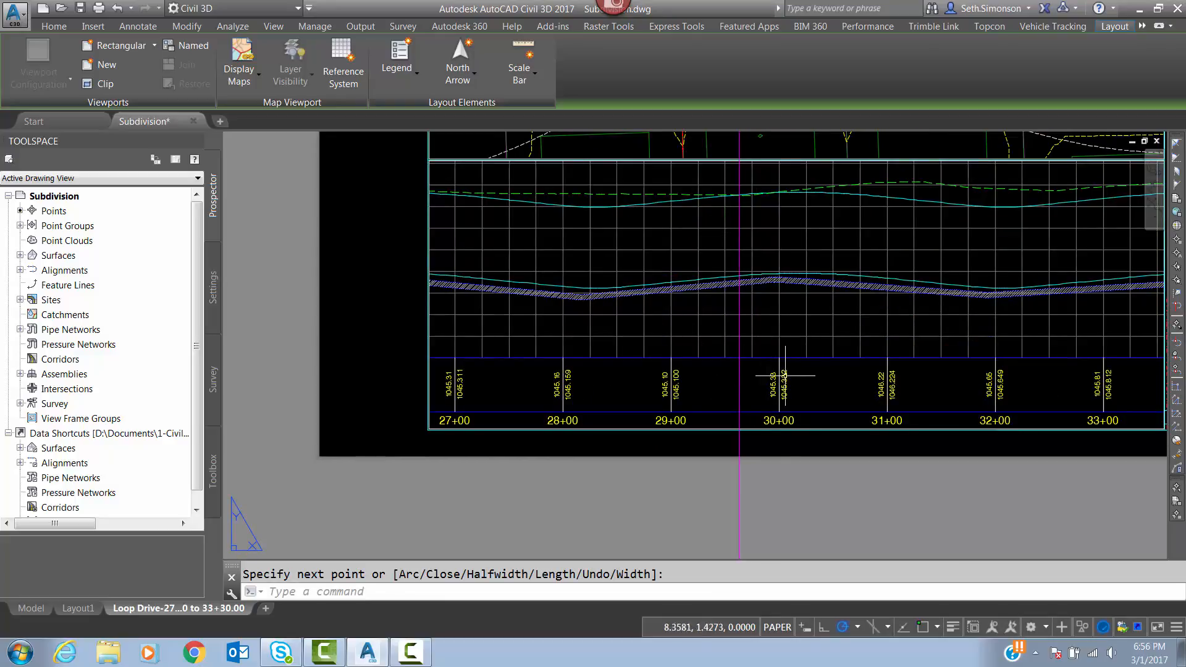
{"action": "double_click", "coordinate": [825, 385]}
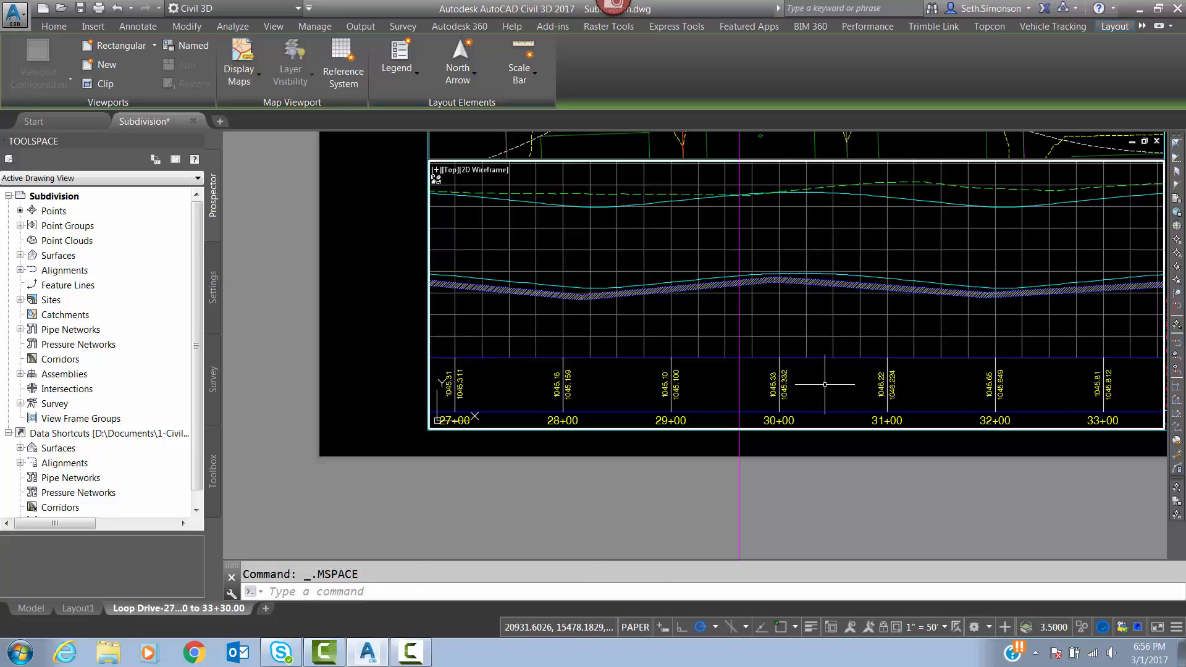
{"action": "middle_click_drag", "start_coordinate": [835, 385], "coordinate": [796, 384]}
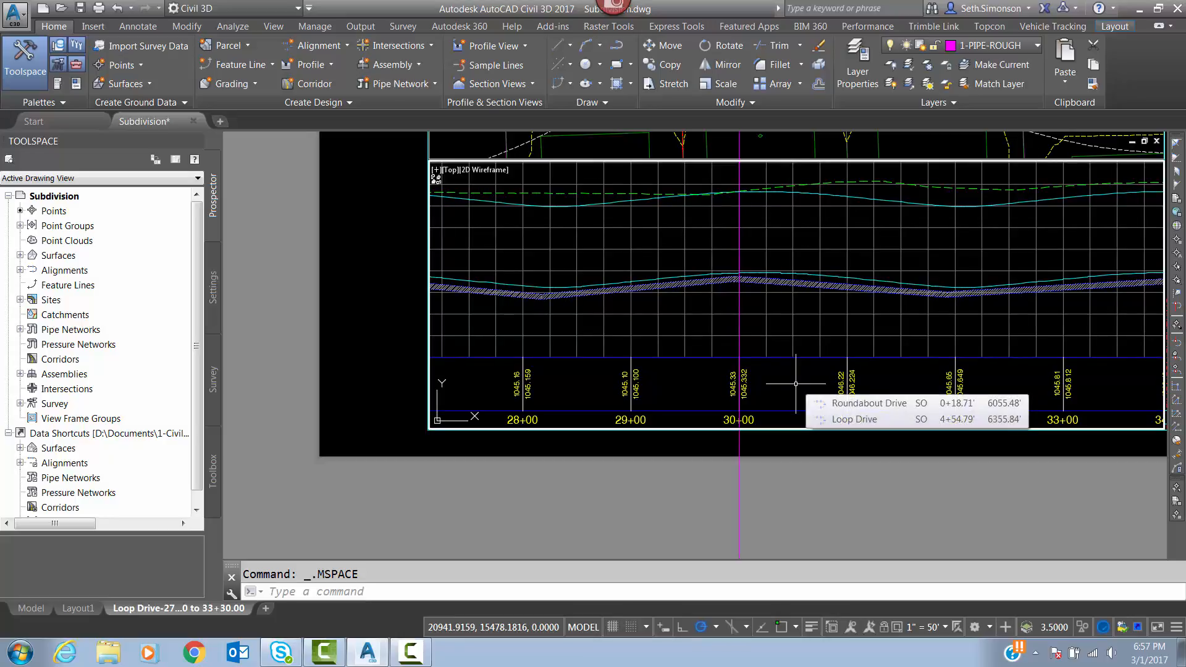
{"action": "left_click", "coordinate": [884, 627]}
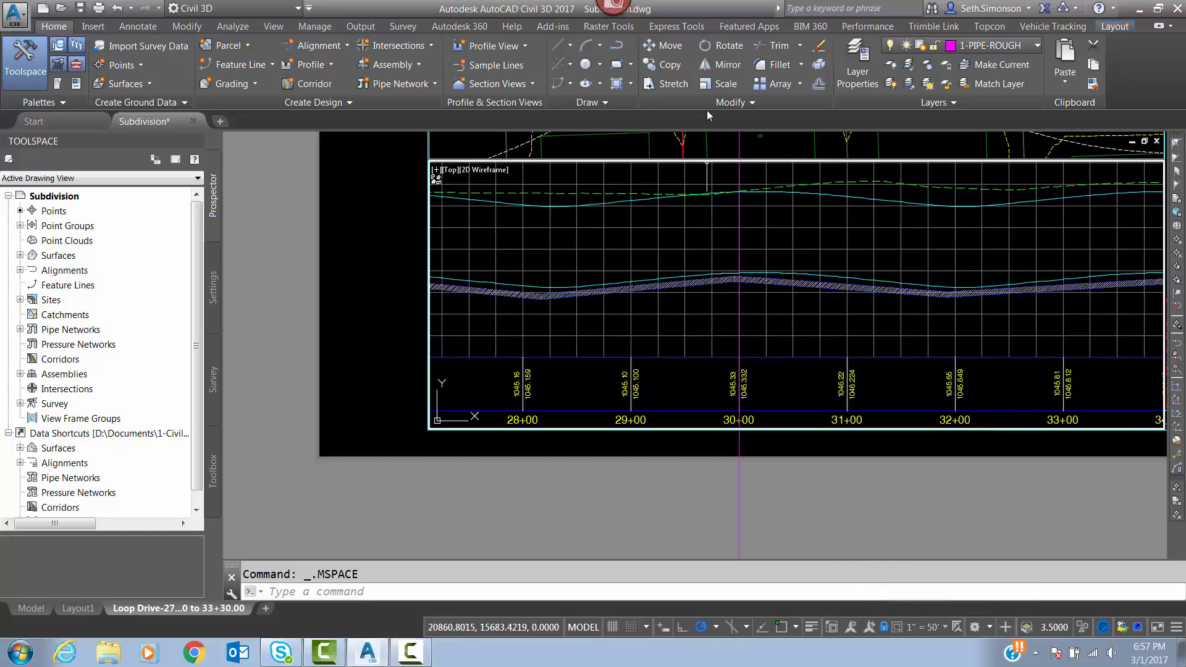
{"action": "double_click", "coordinate": [762, 473]}
Erase the vertical guide line through station 30+00 from the sheet.
{"action": "left_click", "coordinate": [740, 492]}
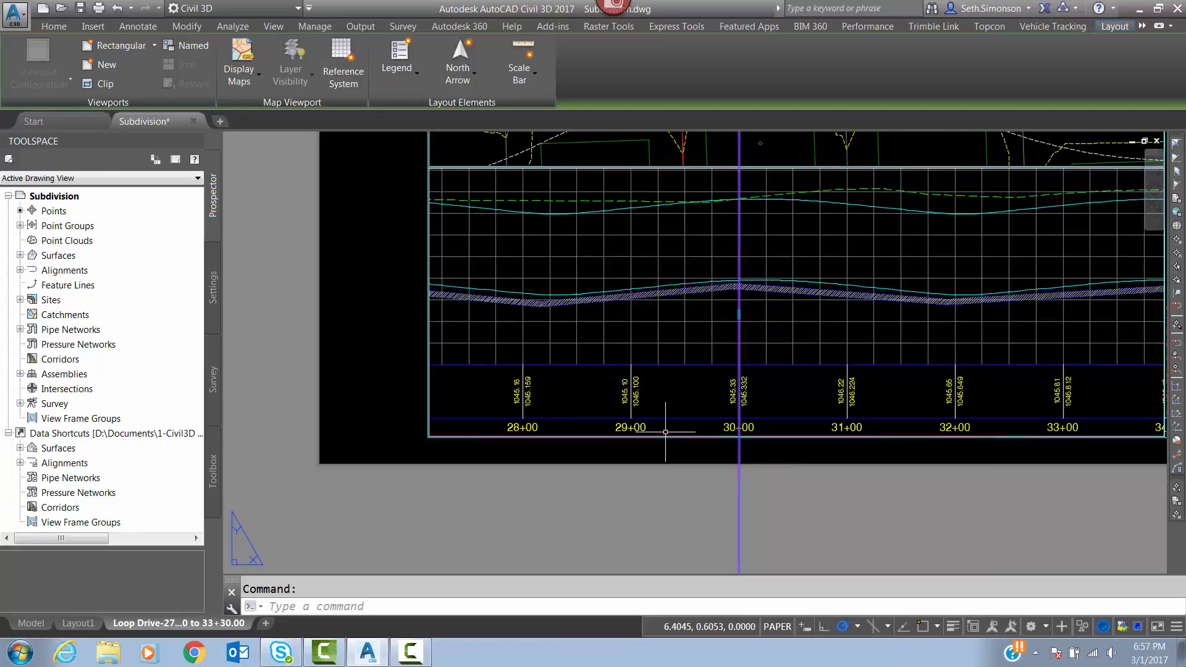
{"action": "key", "text": "Return"}
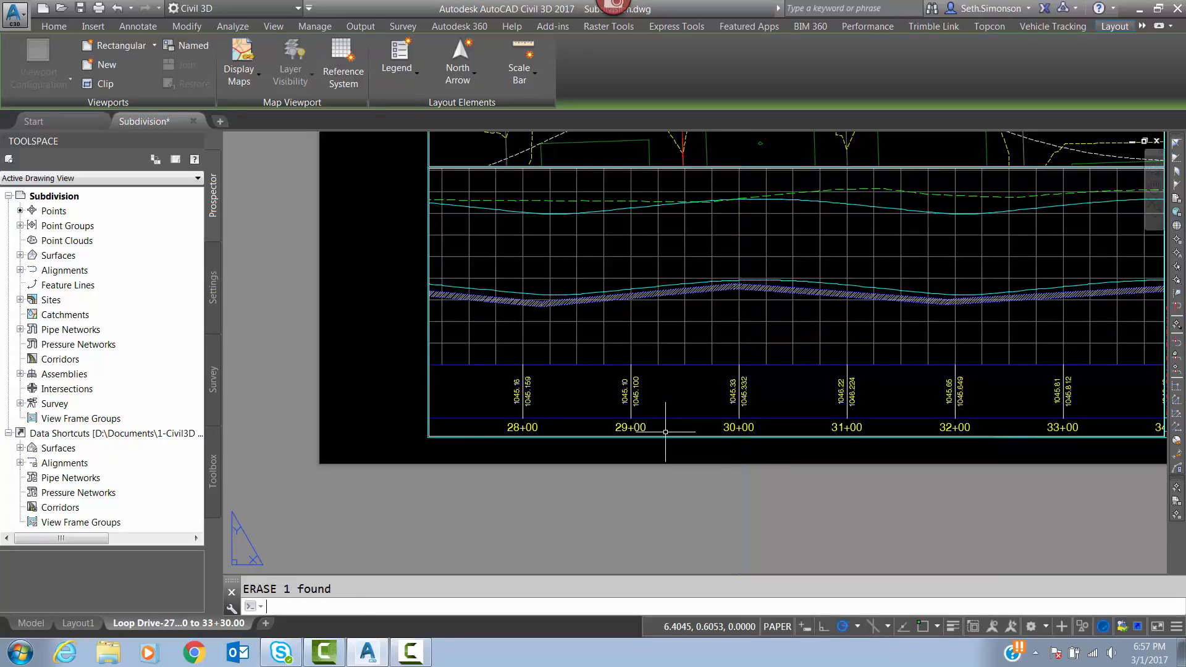
{"action": "scroll", "coordinate": [744, 340], "scroll_direction": "down", "scroll_amount": 4}
{"action": "scroll", "coordinate": [781, 279], "scroll_direction": "up", "scroll_amount": 6}
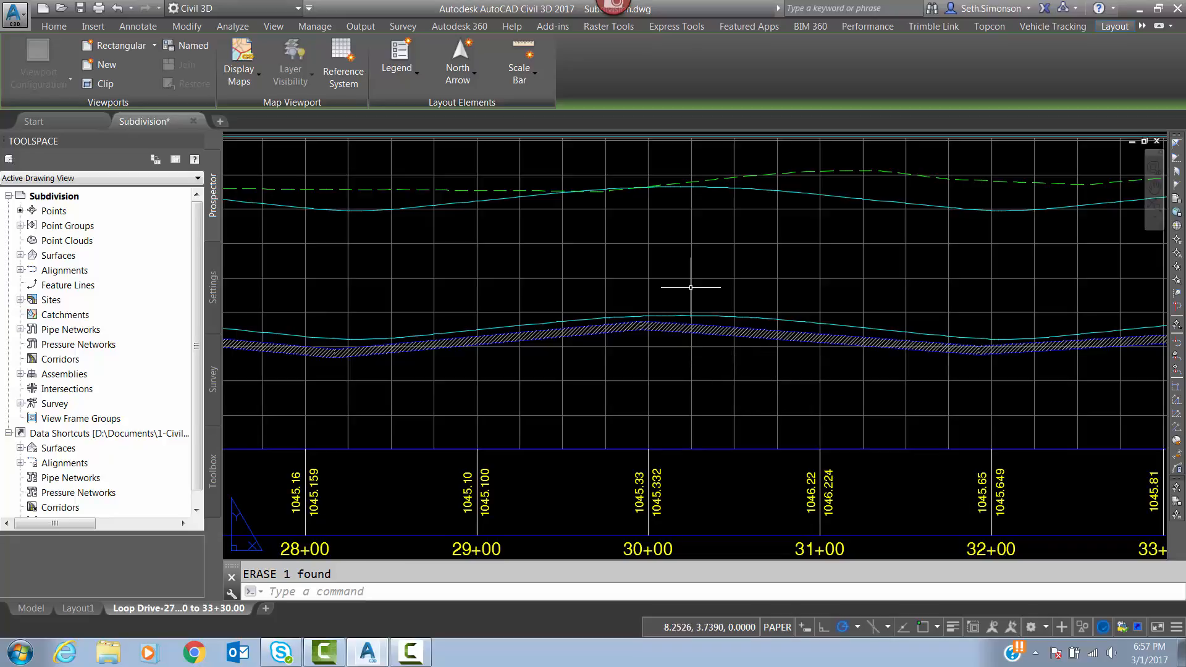
{"action": "scroll", "coordinate": [768, 329], "scroll_direction": "down", "scroll_amount": 5}
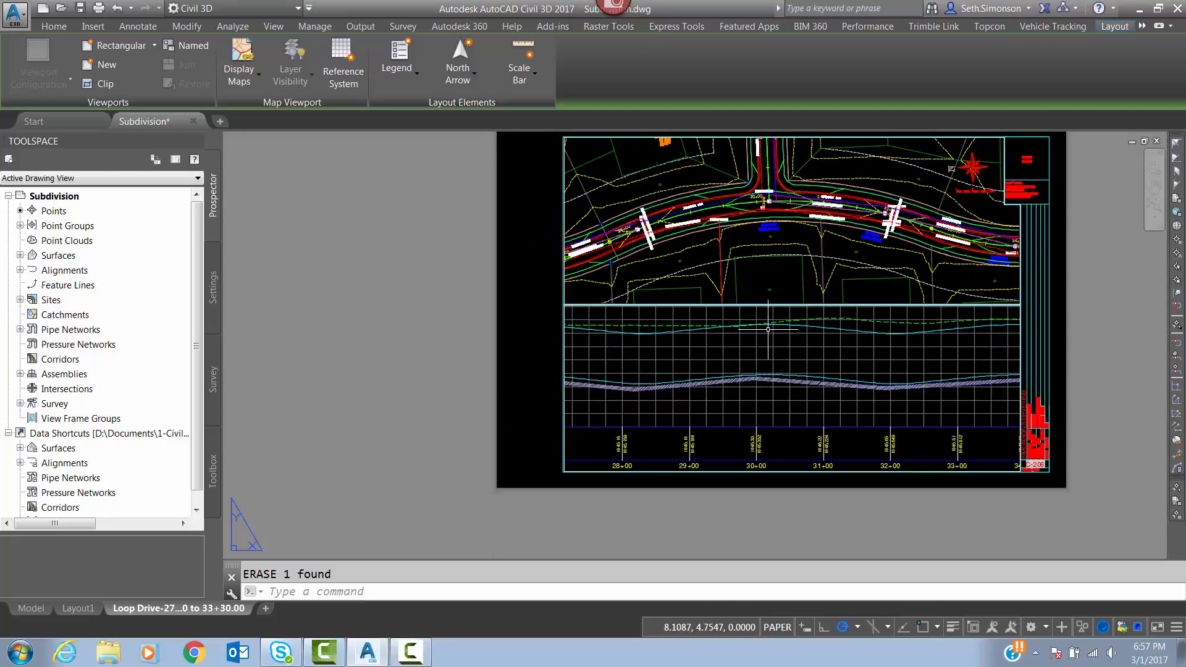
{"action": "middle_click_drag", "start_coordinate": [719, 297], "coordinate": [765, 321]}
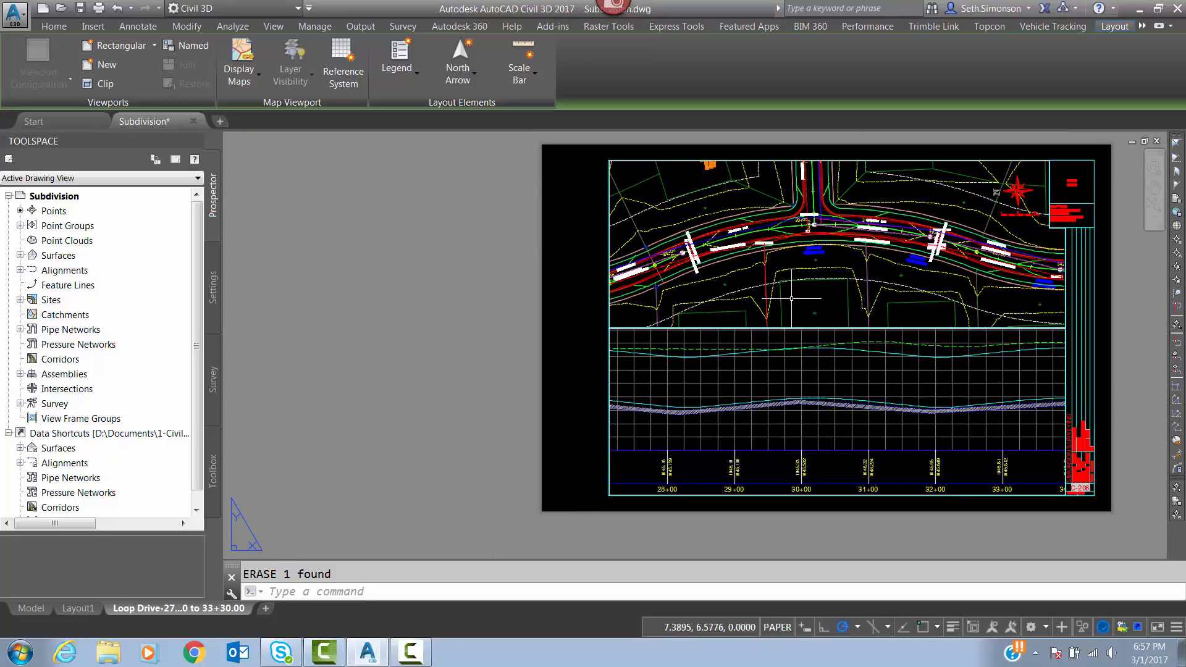
{"action": "scroll", "coordinate": [831, 391], "scroll_direction": "up", "scroll_amount": 4}
{"action": "scroll", "coordinate": [818, 390], "scroll_direction": "down", "scroll_amount": 5}
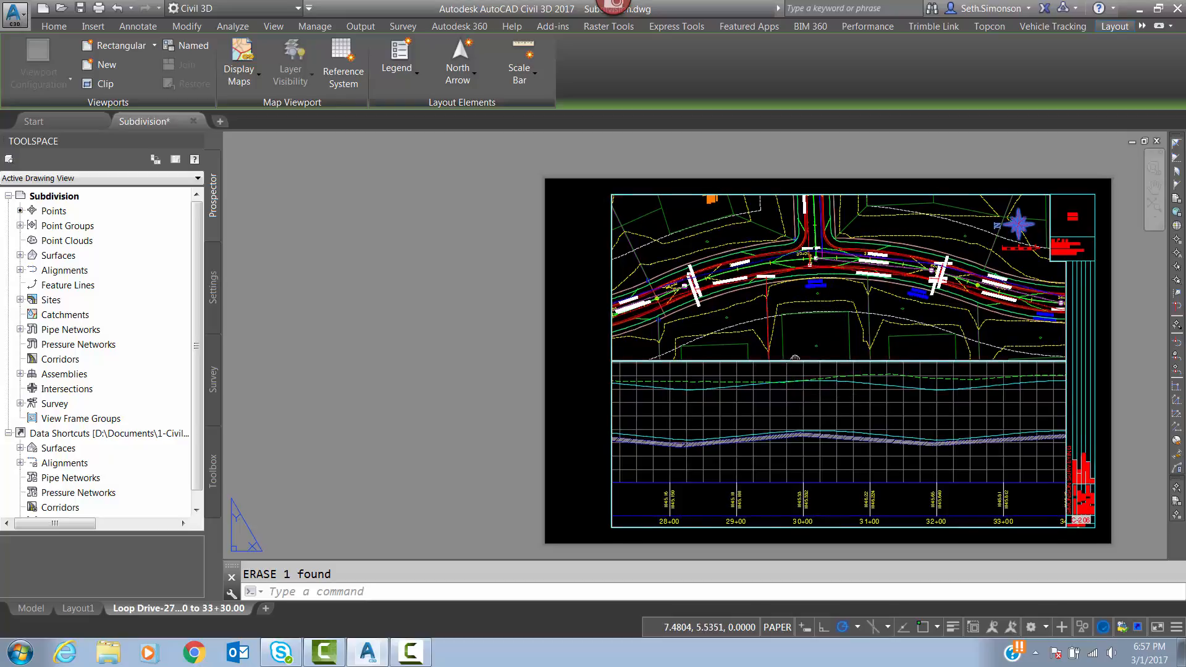
Activate the plan viewport and select sanitary manhole S22 near station 28+00 together with the sanitary pipe running west from it.
{"action": "scroll", "coordinate": [809, 279], "scroll_direction": "up", "scroll_amount": 2}
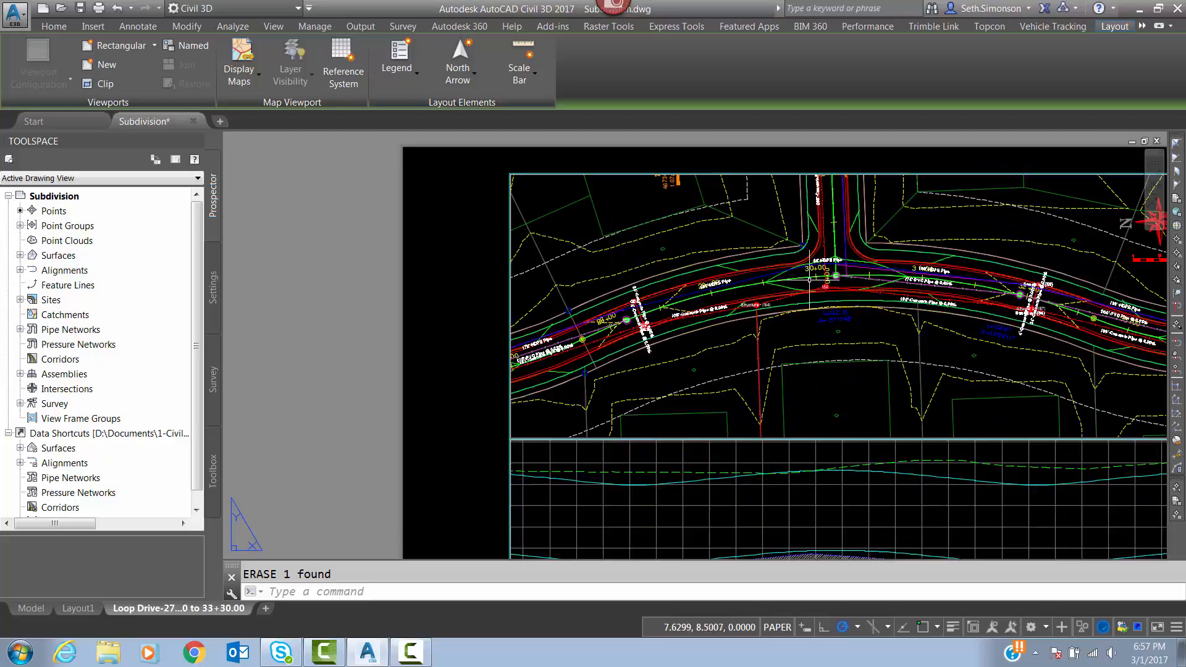
{"action": "double_click", "coordinate": [832, 379]}
{"action": "middle_click_drag", "start_coordinate": [829, 369], "coordinate": [833, 319]}
{"action": "scroll", "coordinate": [736, 253], "scroll_direction": "up", "scroll_amount": 2}
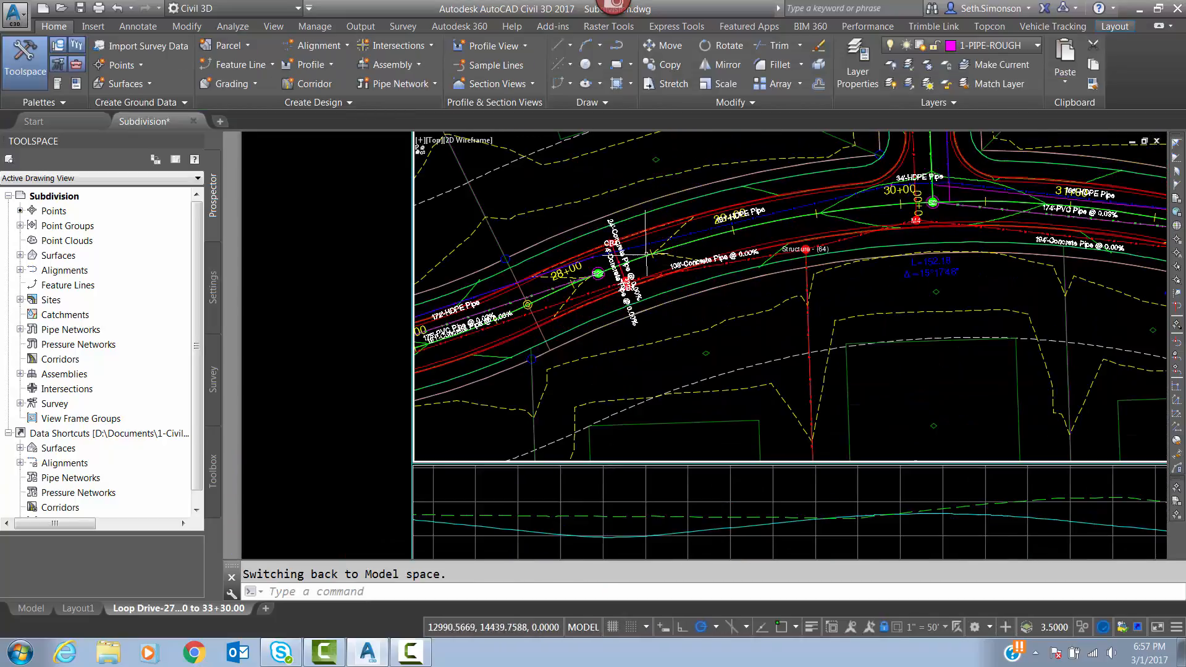
{"action": "scroll", "coordinate": [583, 262], "scroll_direction": "up", "scroll_amount": 2}
{"action": "scroll", "coordinate": [583, 263], "scroll_direction": "up", "scroll_amount": 2}
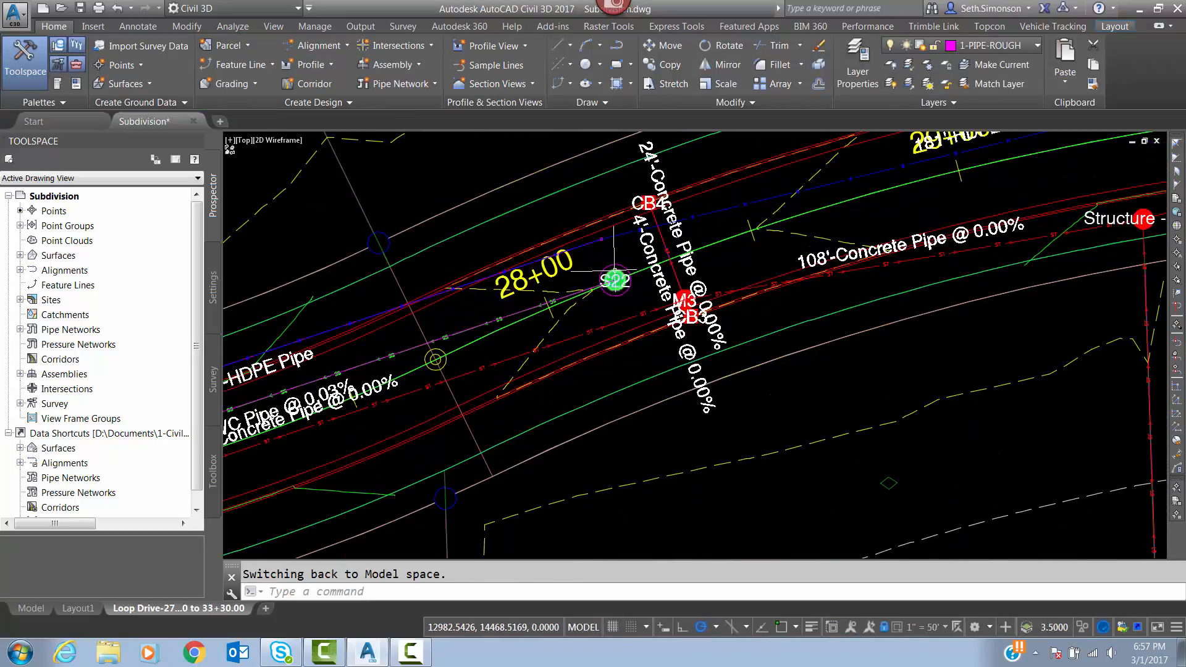
{"action": "left_click", "coordinate": [614, 280]}
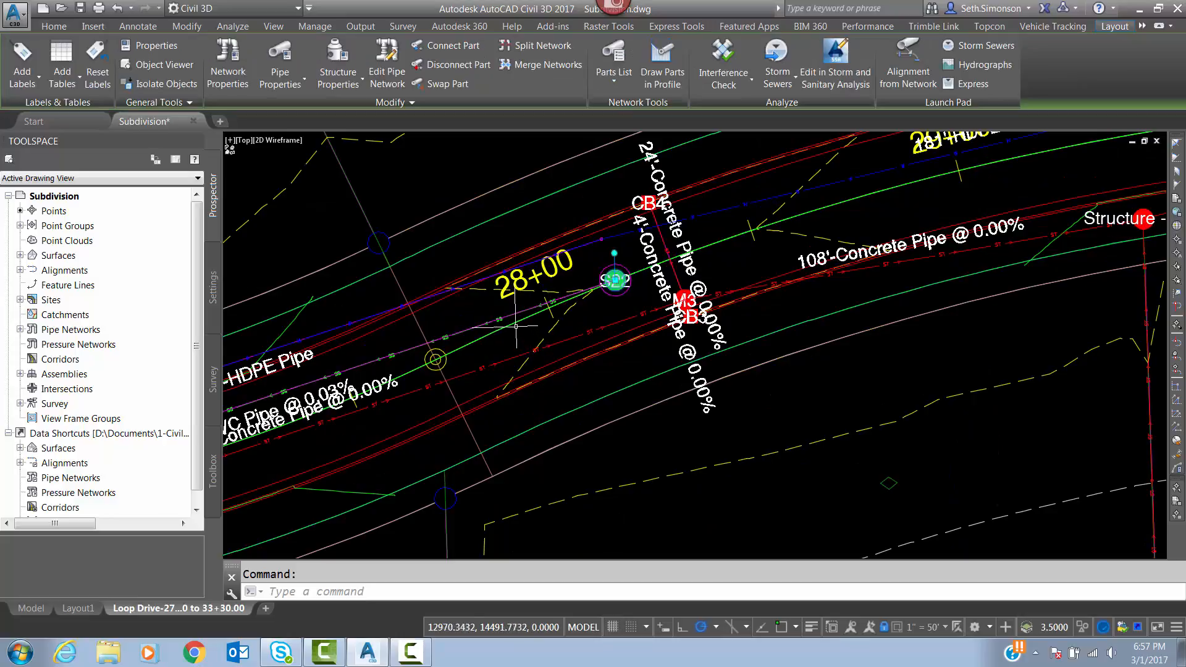
{"action": "scroll", "coordinate": [504, 321], "scroll_direction": "up", "scroll_amount": 4}
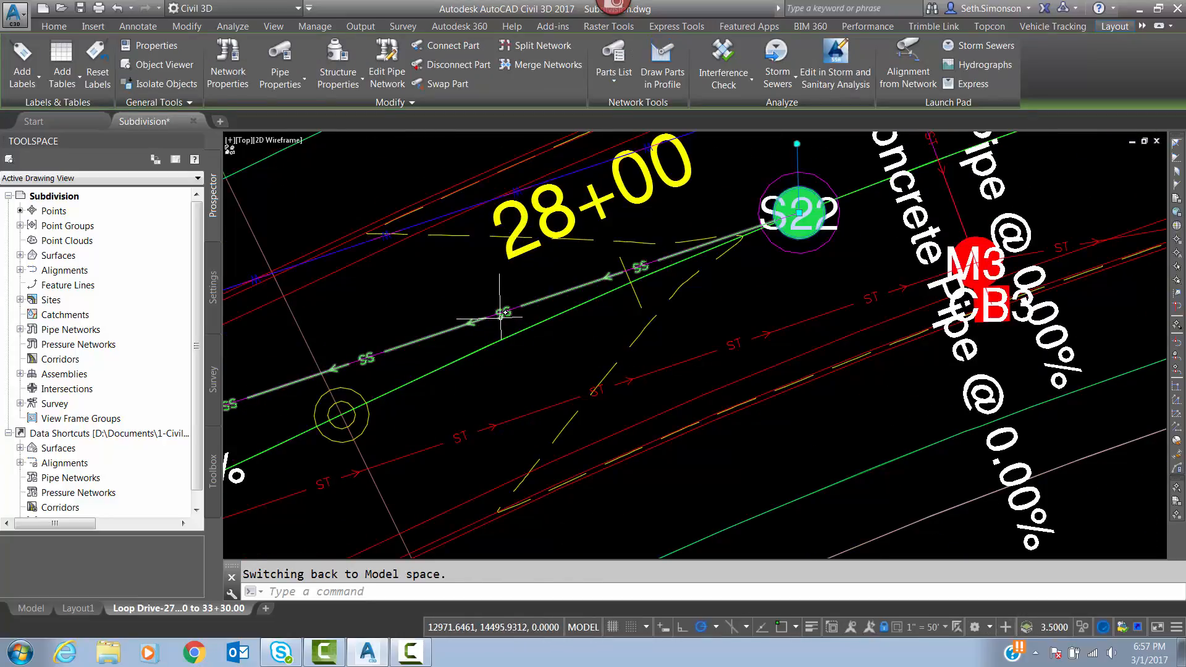
{"action": "scroll", "coordinate": [382, 401], "scroll_direction": "down", "scroll_amount": 4}
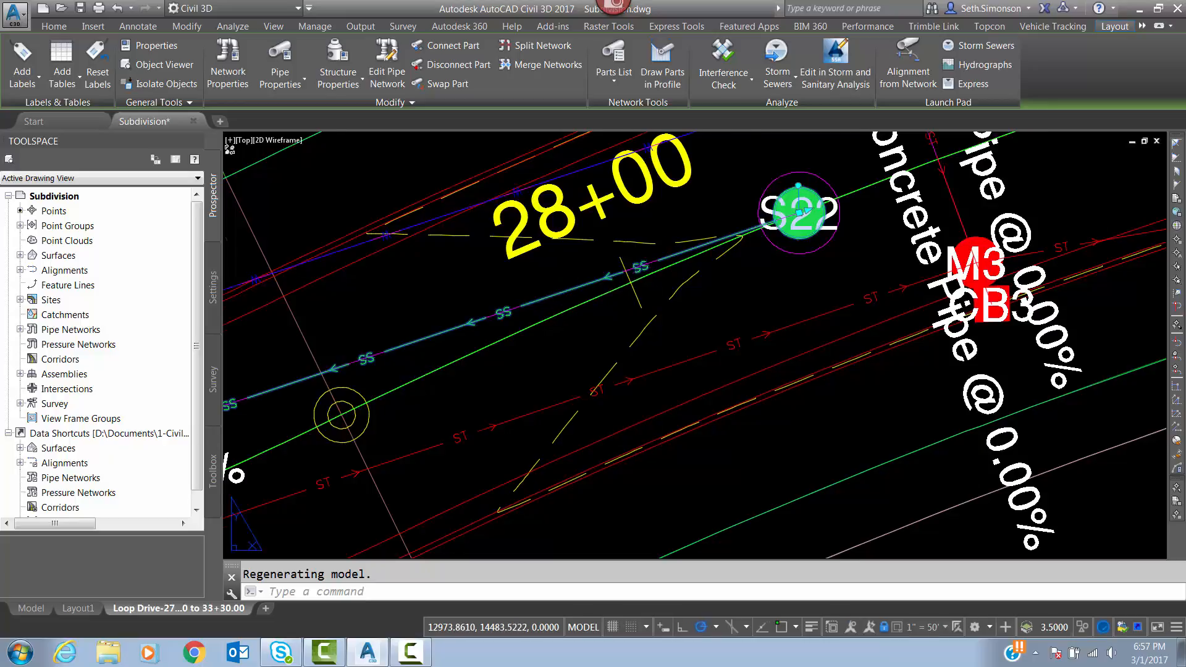
{"action": "scroll", "coordinate": [710, 268], "scroll_direction": "up", "scroll_amount": 2}
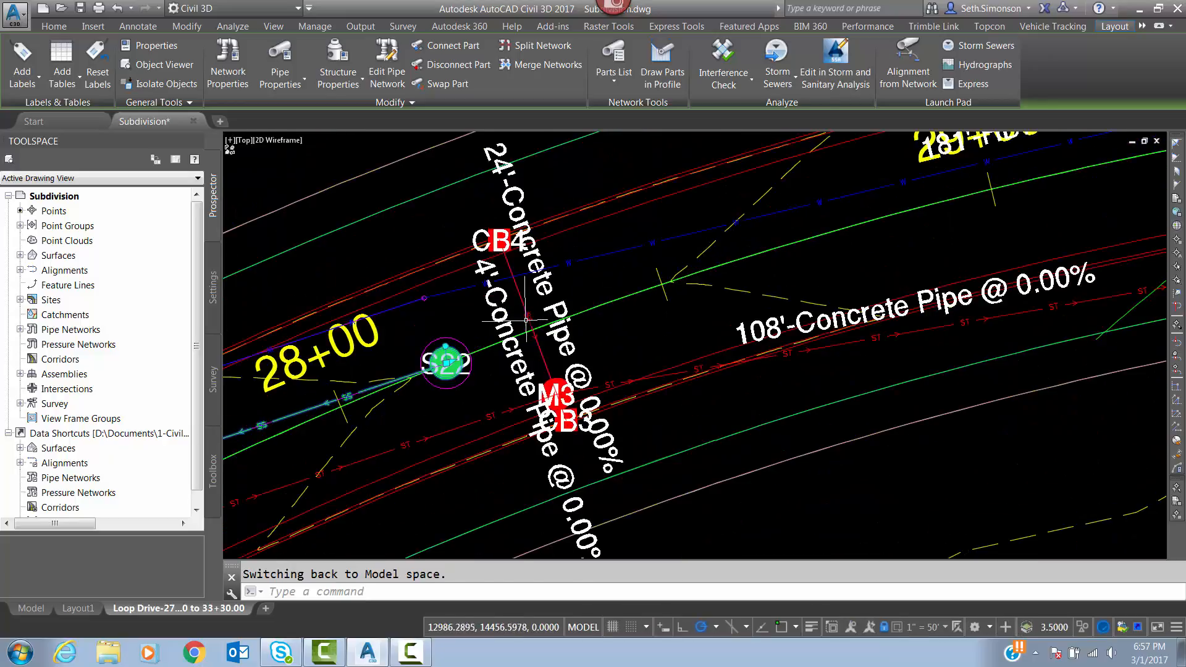
Add sanitary manhole S2 near station 30+00 and the 174' PVC pipe east of it to the selection.
{"action": "scroll", "coordinate": [526, 321], "scroll_direction": "down", "scroll_amount": 4}
{"action": "scroll", "coordinate": [521, 306], "scroll_direction": "up", "scroll_amount": 2}
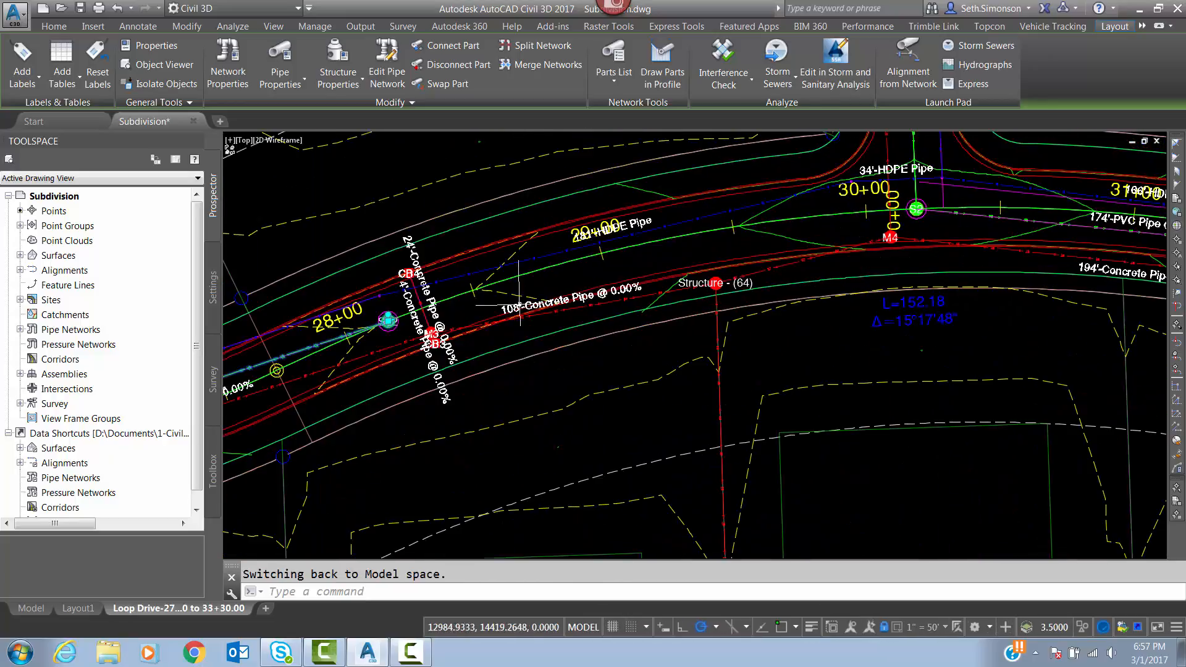
{"action": "scroll", "coordinate": [520, 306], "scroll_direction": "down", "scroll_amount": 4}
{"action": "scroll", "coordinate": [655, 272], "scroll_direction": "up", "scroll_amount": 6}
{"action": "scroll", "coordinate": [784, 253], "scroll_direction": "up", "scroll_amount": 4}
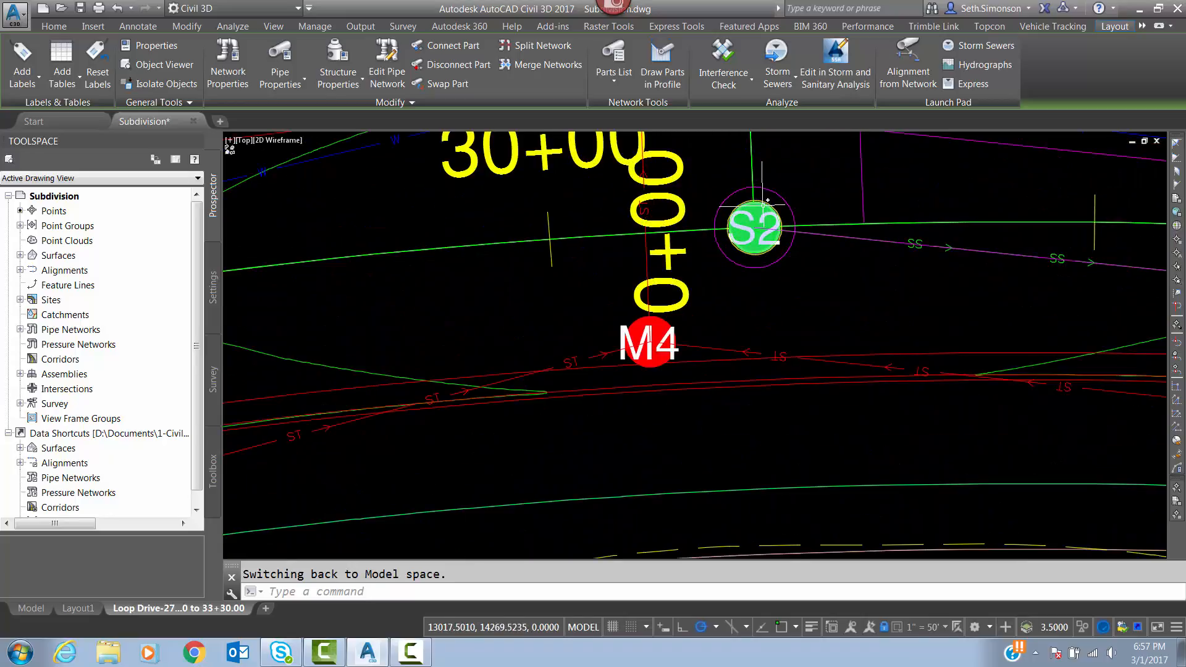
{"action": "left_click", "coordinate": [754, 229]}
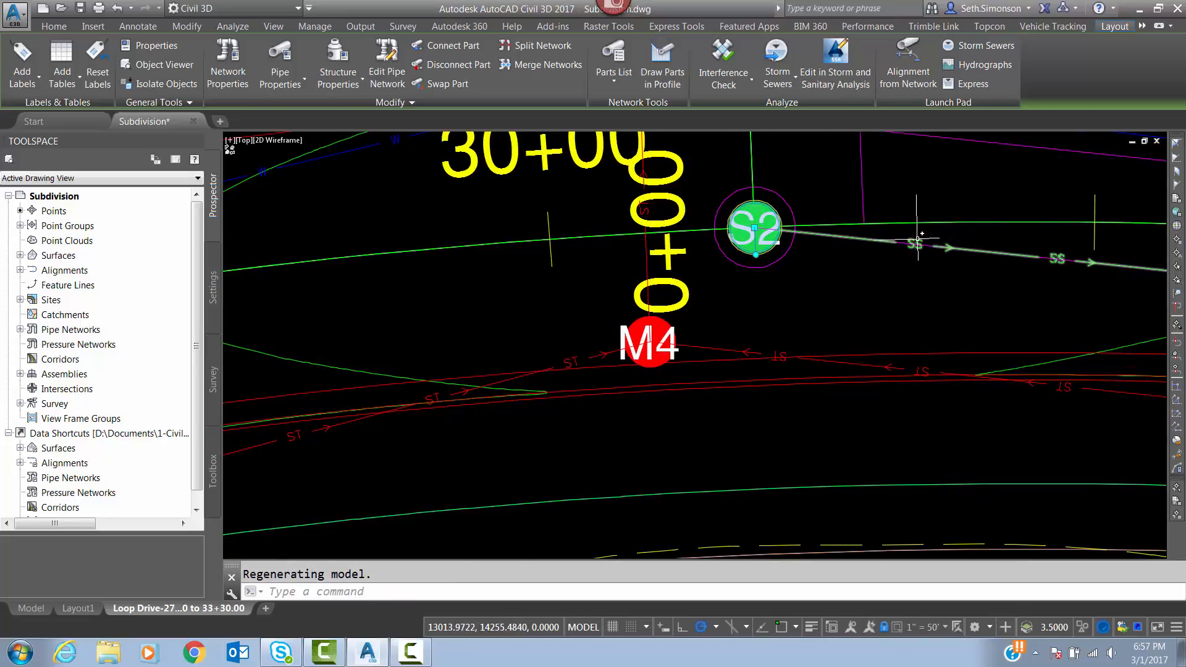
{"action": "left_click", "coordinate": [993, 253]}
{"action": "middle_click_drag", "start_coordinate": [997, 265], "coordinate": [843, 270]}
Add manholes S3 and S4, the 200' PVC pipe between them, and the sanitary pipe beyond S4 to the selection.
{"action": "scroll", "coordinate": [593, 235], "scroll_direction": "down", "scroll_amount": 5}
{"action": "scroll", "coordinate": [822, 273], "scroll_direction": "up", "scroll_amount": 6}
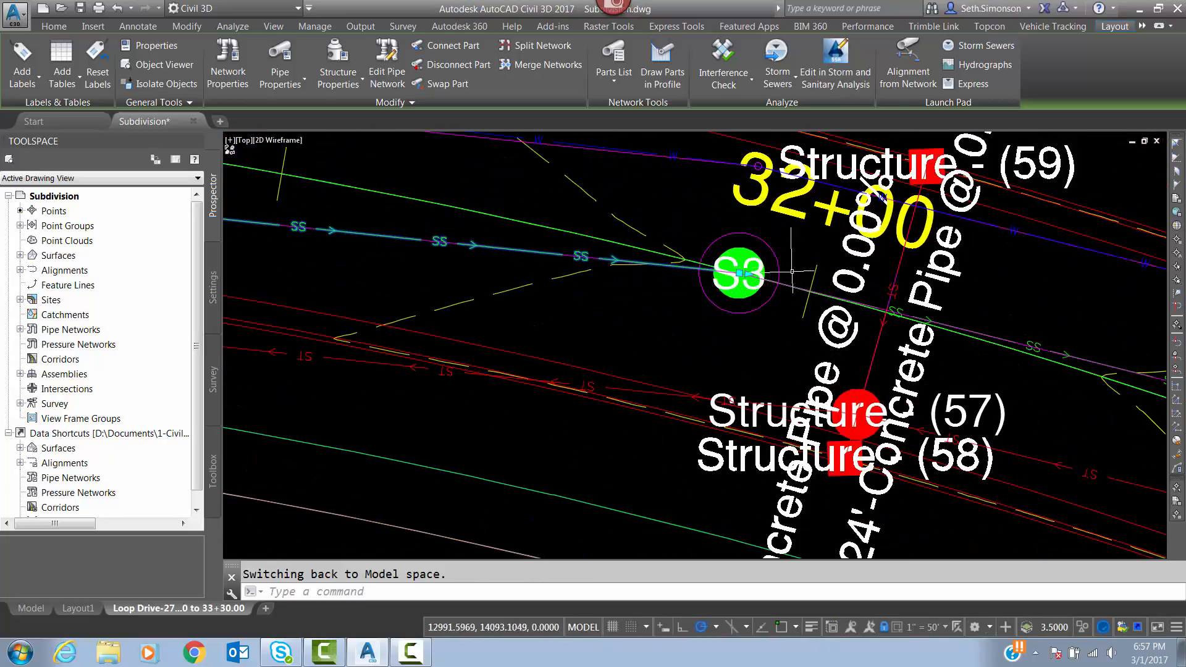
{"action": "left_click", "coordinate": [749, 250]}
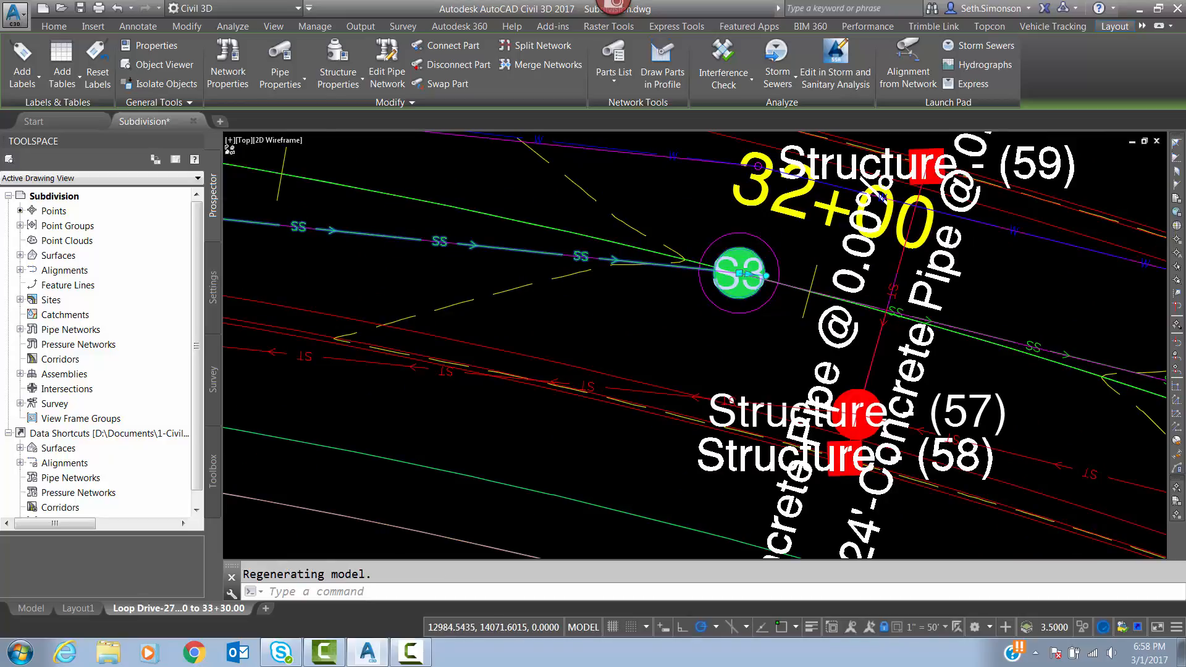
{"action": "scroll", "coordinate": [485, 250], "scroll_direction": "down", "scroll_amount": 6}
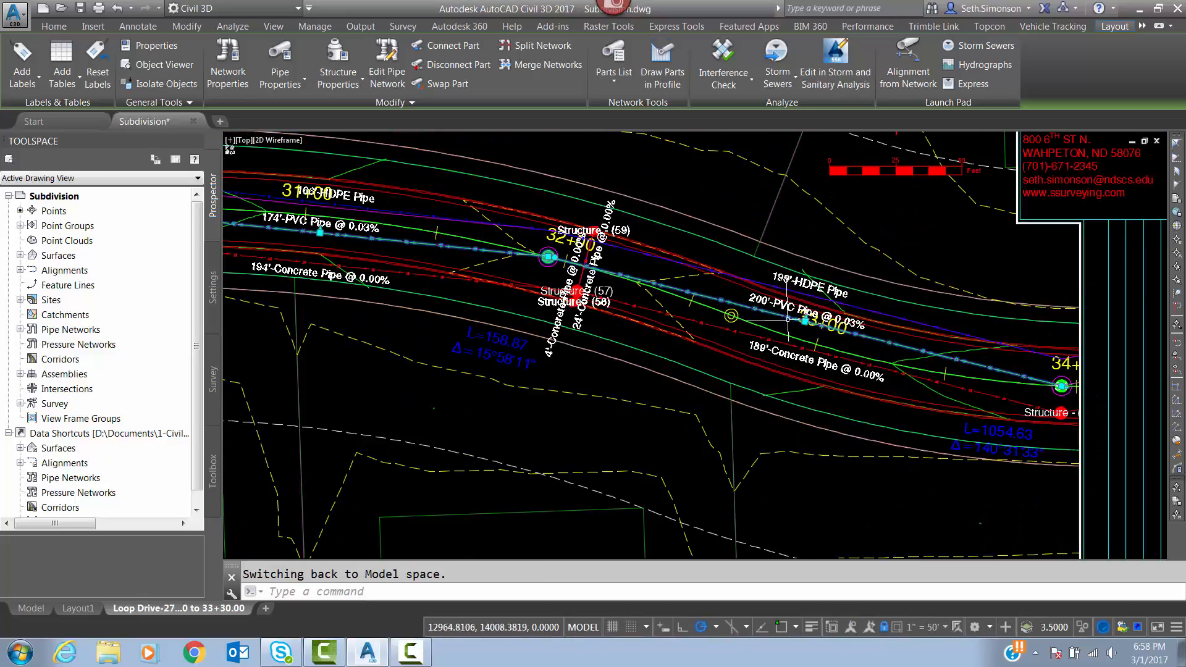
{"action": "scroll", "coordinate": [1055, 346], "scroll_direction": "up", "scroll_amount": 5}
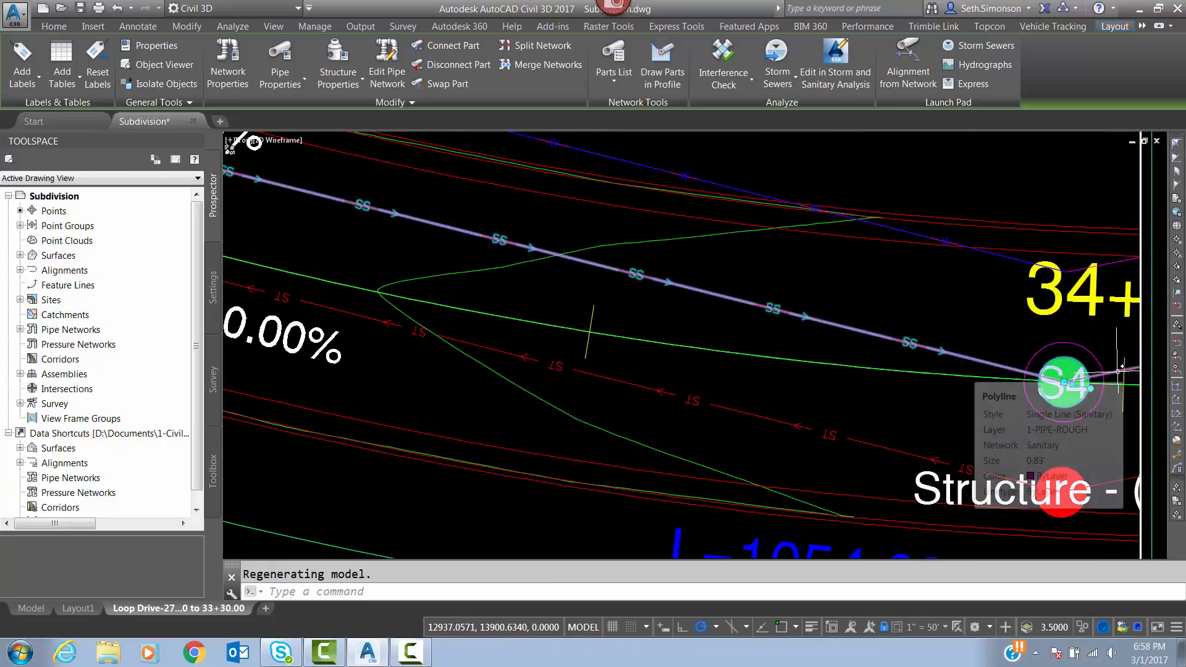
{"action": "key", "text": "ctrl+w"}
{"action": "left_click", "coordinate": [1120, 368]}
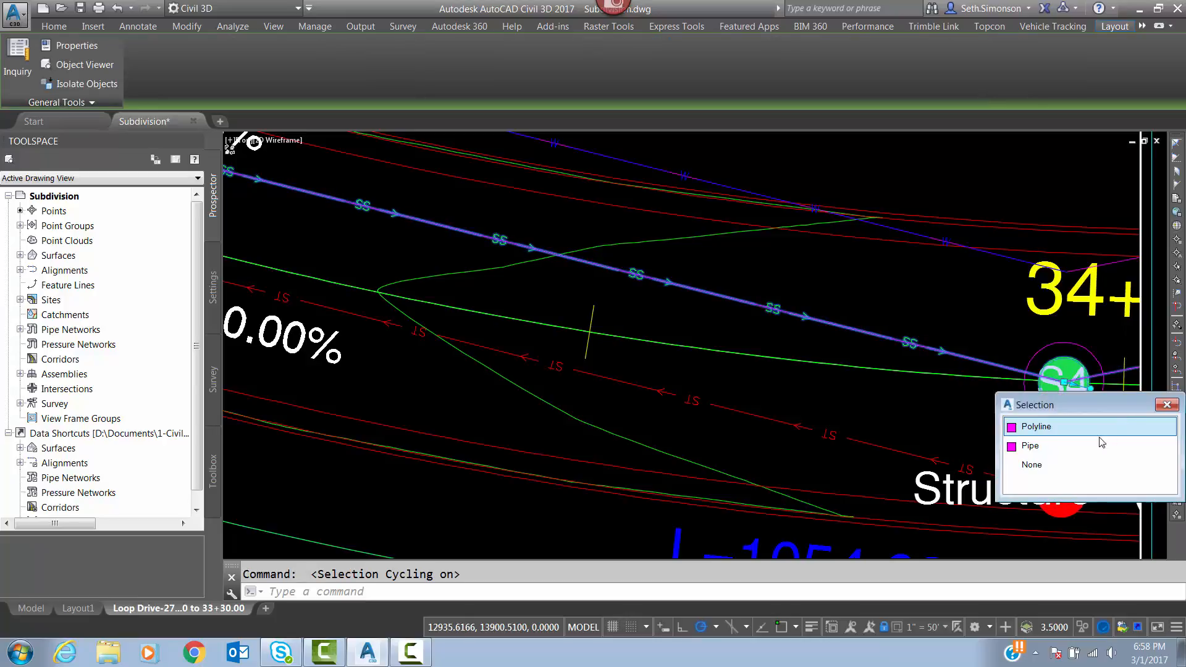
{"action": "left_click", "coordinate": [1050, 445]}
Draw the selected sanitary manholes and pipes in the Loop Drive profile view, then clear the selection.
{"action": "scroll", "coordinate": [931, 353], "scroll_direction": "down", "scroll_amount": 5}
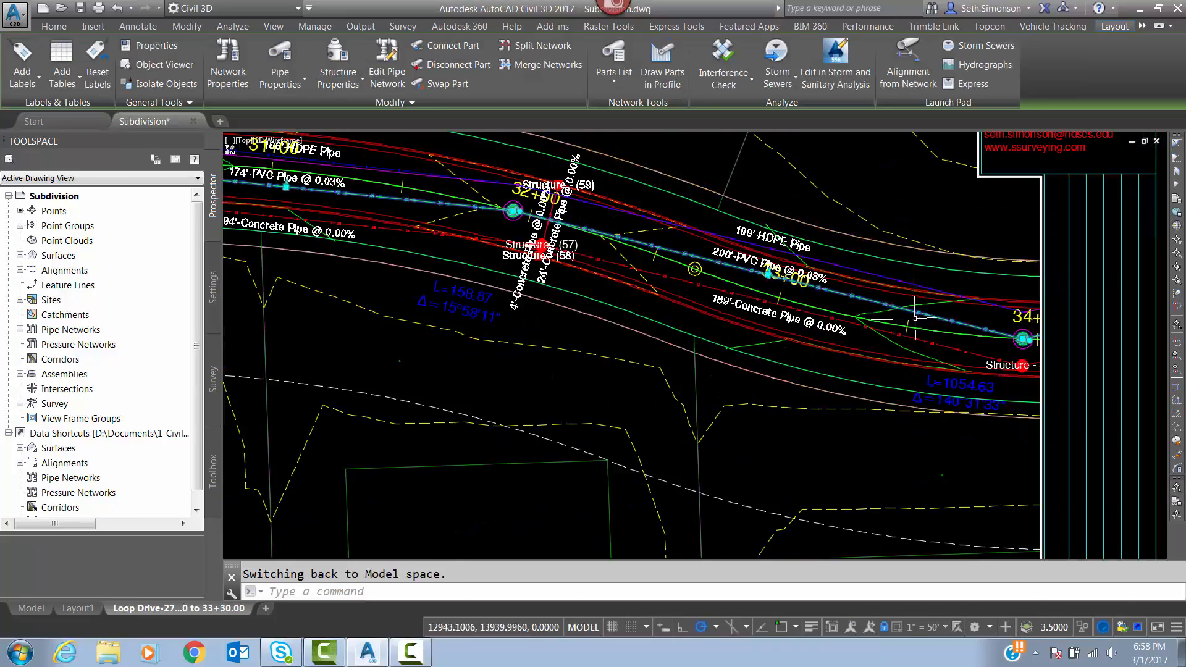
{"action": "middle_click_drag", "start_coordinate": [562, 277], "coordinate": [853, 279]}
{"action": "scroll", "coordinate": [857, 281], "scroll_direction": "down", "scroll_amount": 2}
{"action": "middle_click_drag", "start_coordinate": [501, 216], "coordinate": [630, 237]}
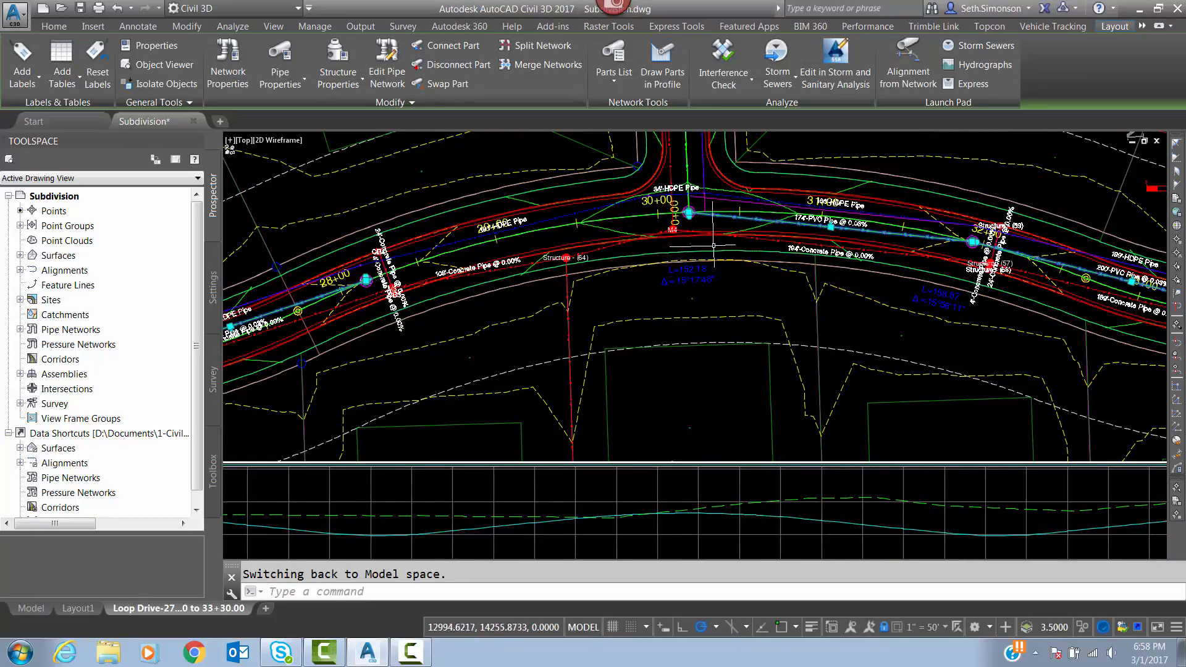
{"action": "scroll", "coordinate": [548, 258], "scroll_direction": "down", "scroll_amount": 4}
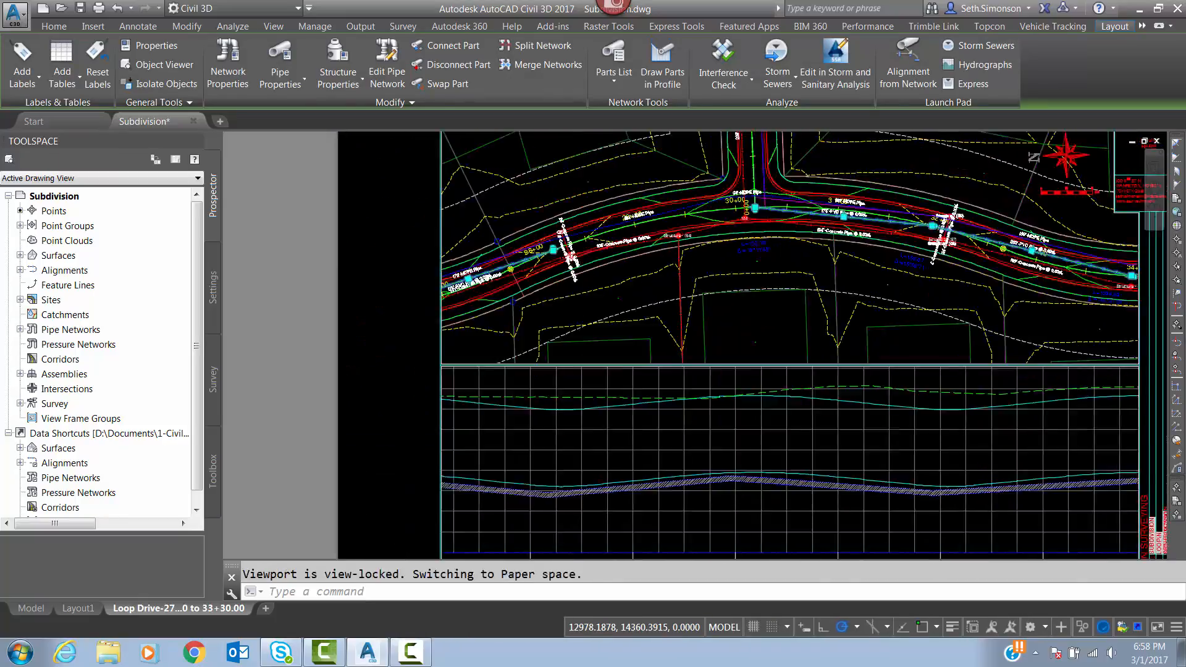
{"action": "scroll", "coordinate": [739, 244], "scroll_direction": "up", "scroll_amount": 2}
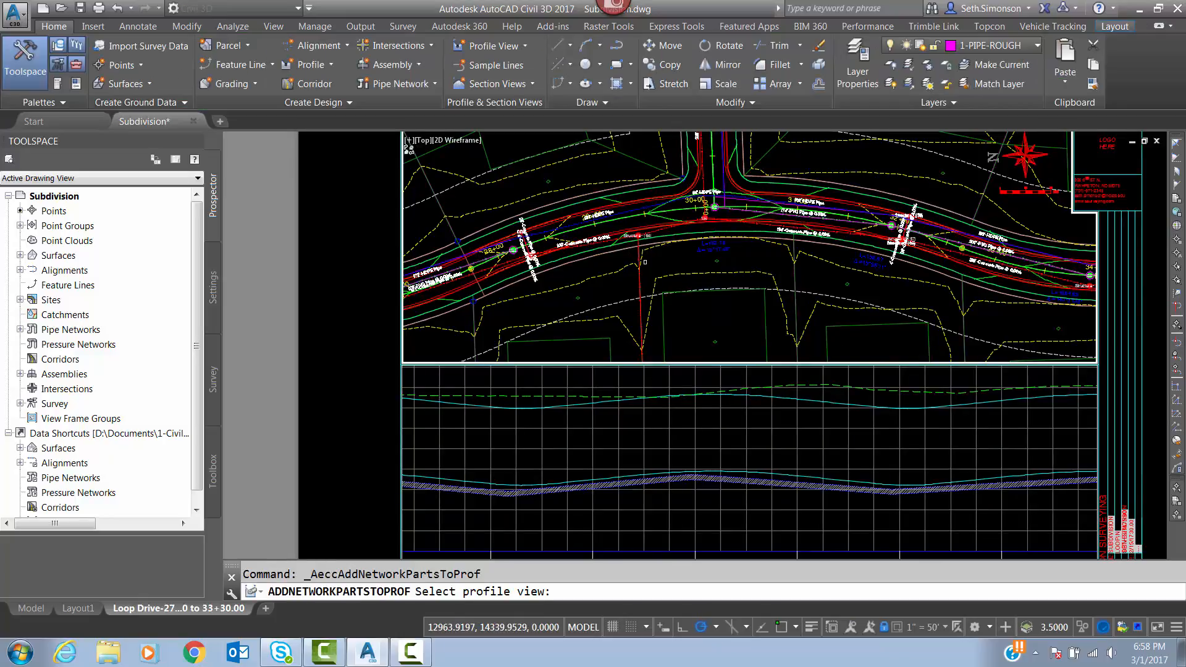
{"action": "left_click", "coordinate": [684, 422]}
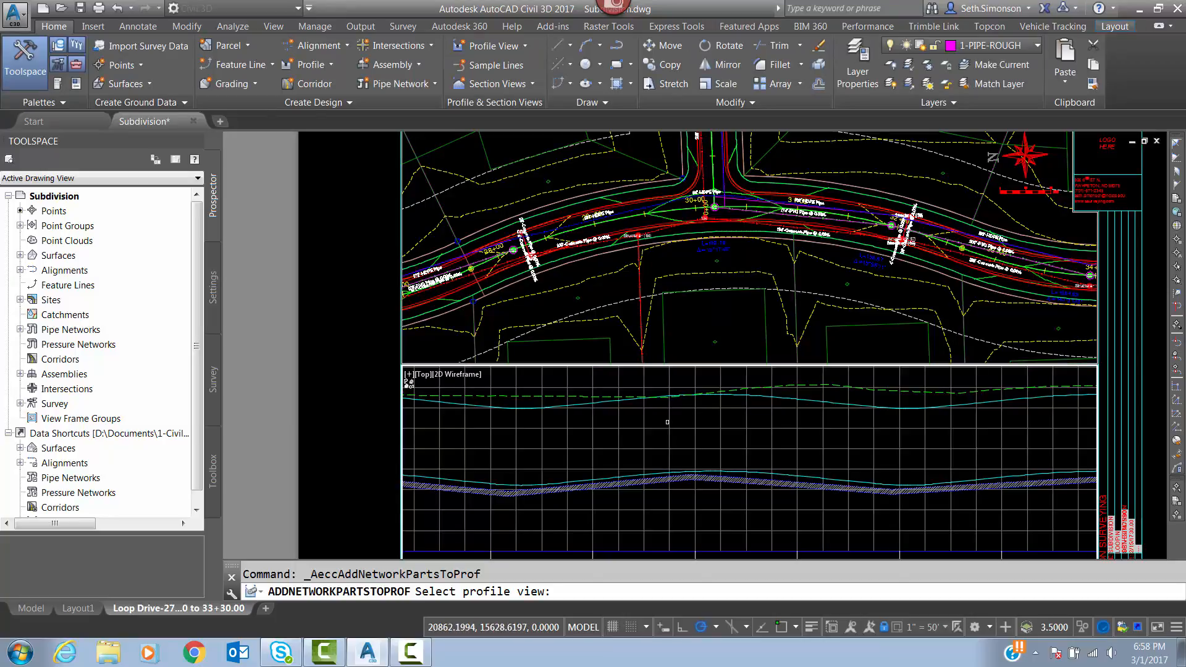
{"action": "left_click", "coordinate": [668, 422]}
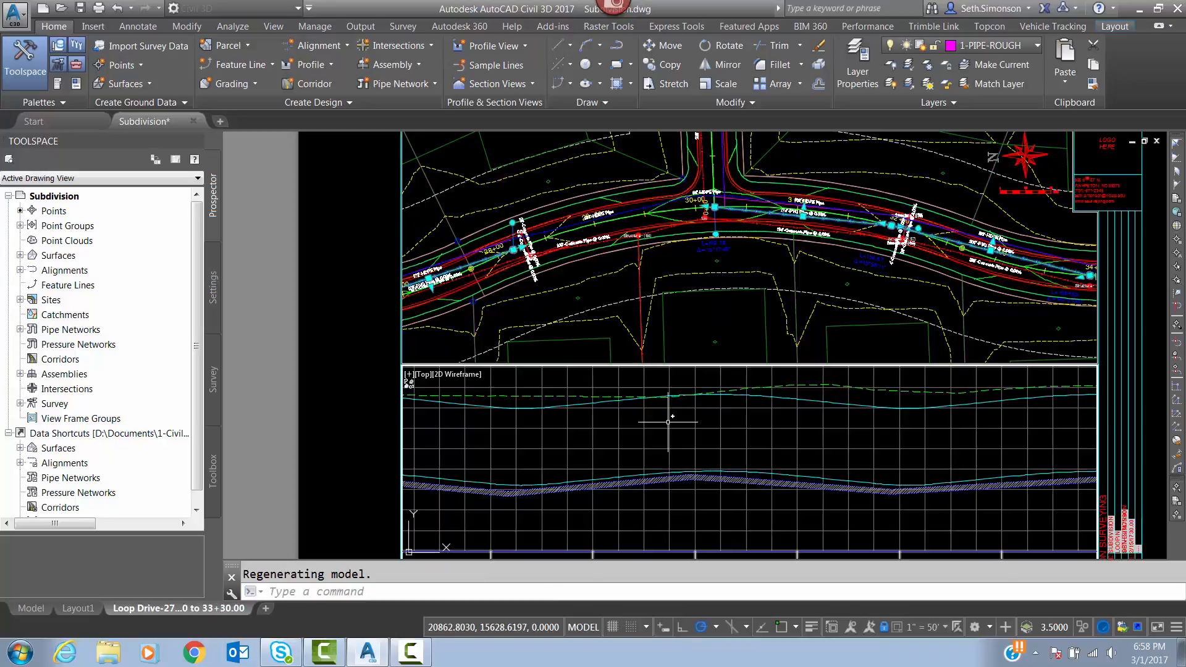
{"action": "middle_click_drag", "start_coordinate": [687, 414], "coordinate": [672, 369]}
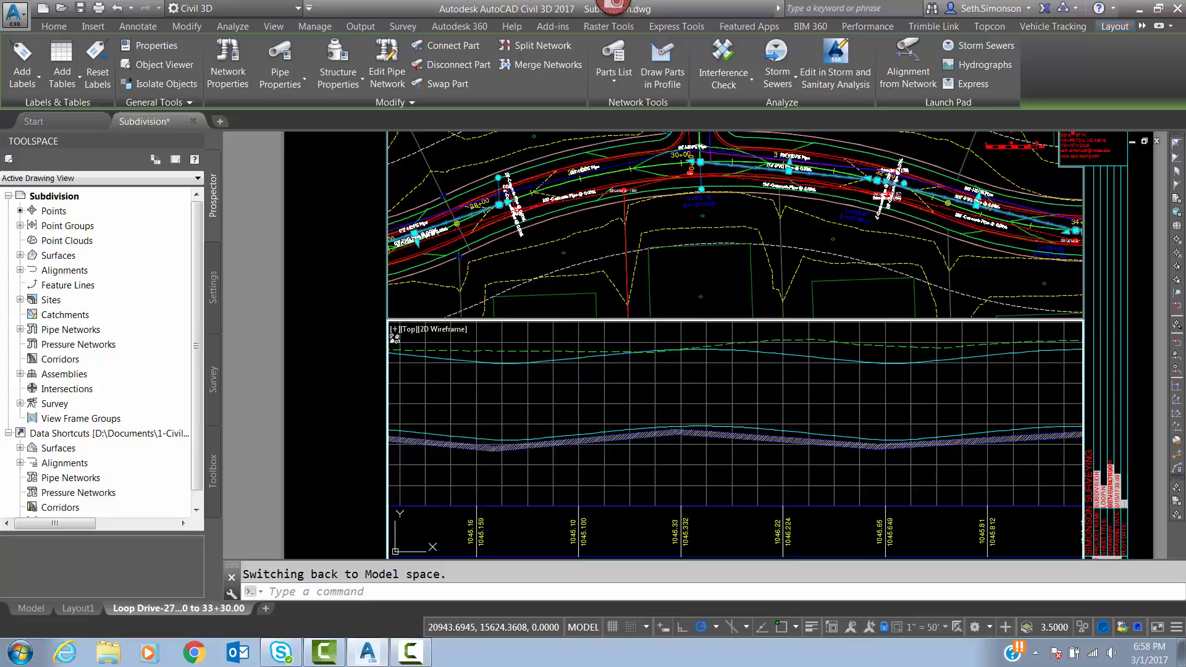
{"action": "key", "text": "Escape"}
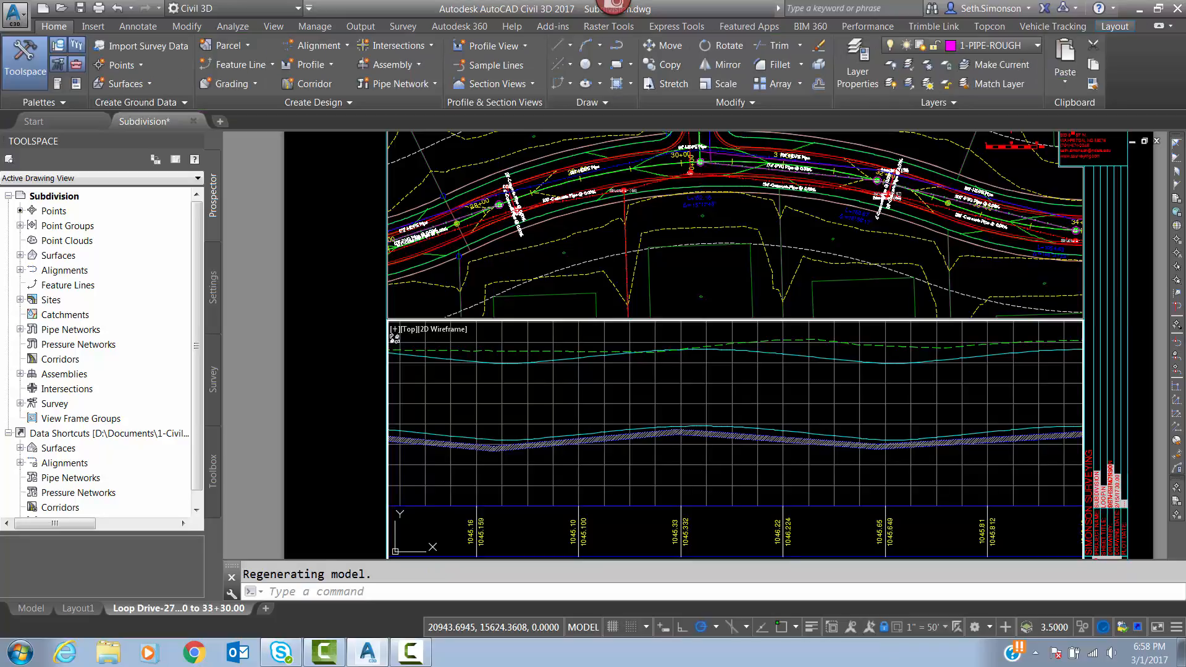
Check the part properties of sanitary manhole S2 for its reference surface, alignment and elevations, and close them without changes.
{"action": "left_click", "coordinate": [702, 272]}
{"action": "middle_click_drag", "start_coordinate": [685, 203], "coordinate": [706, 253]}
{"action": "scroll", "coordinate": [718, 234], "scroll_direction": "up", "scroll_amount": 6}
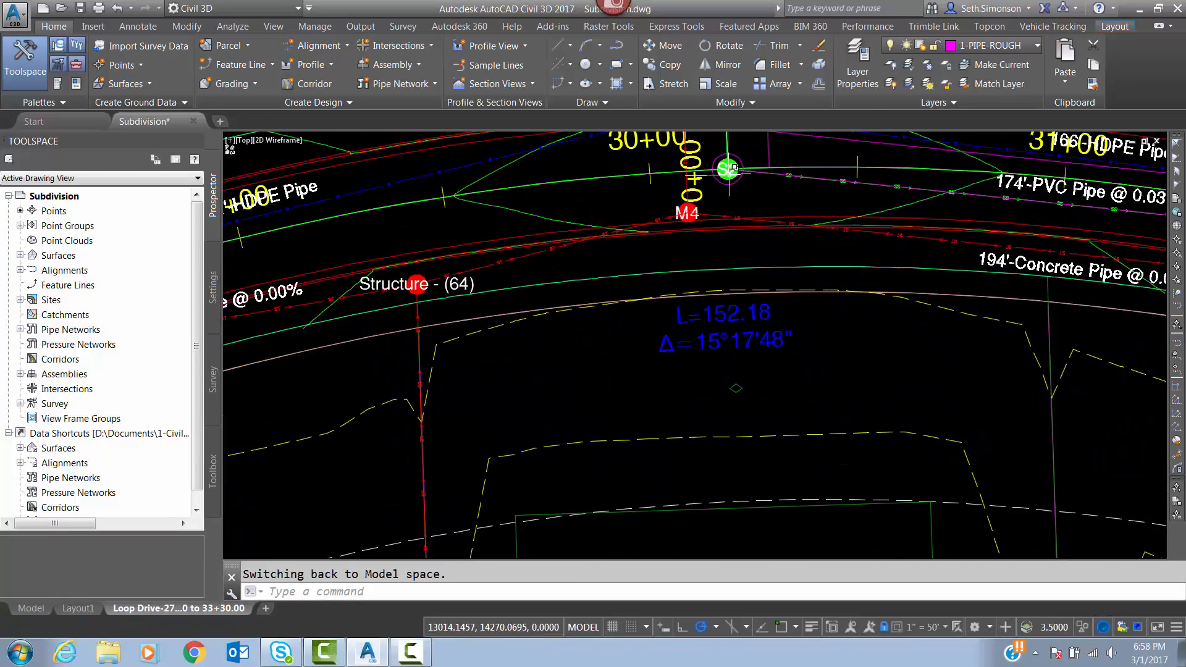
{"action": "left_click", "coordinate": [733, 167]}
{"action": "left_click", "coordinate": [803, 247]}
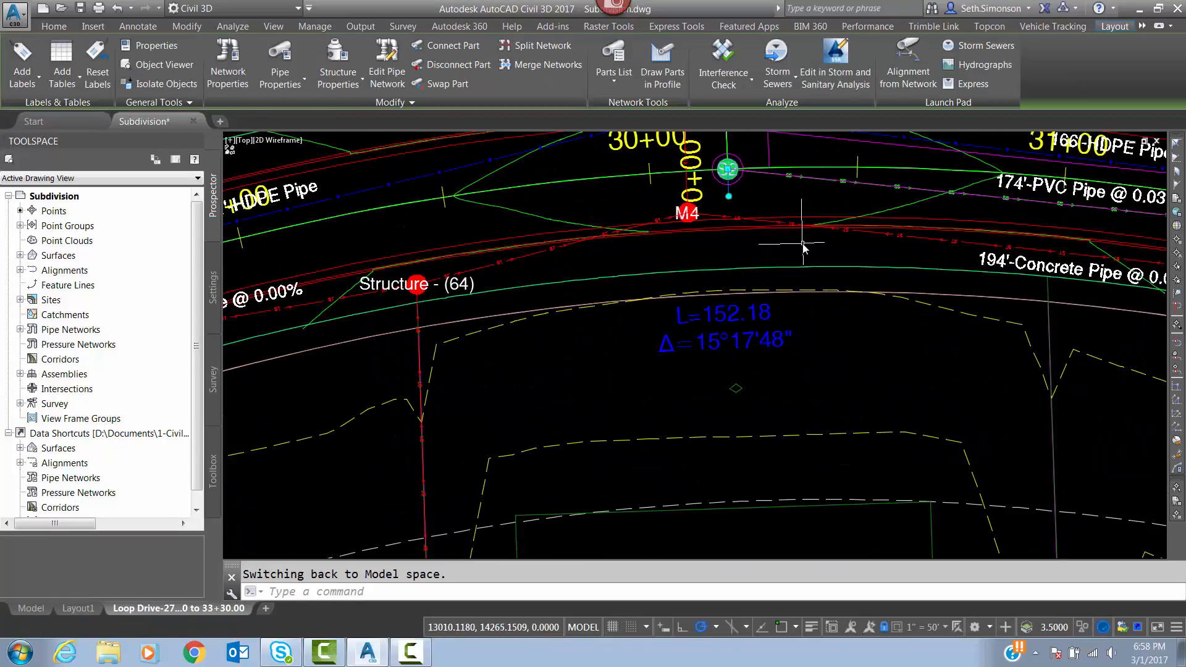
{"action": "right_click", "coordinate": [734, 265]}
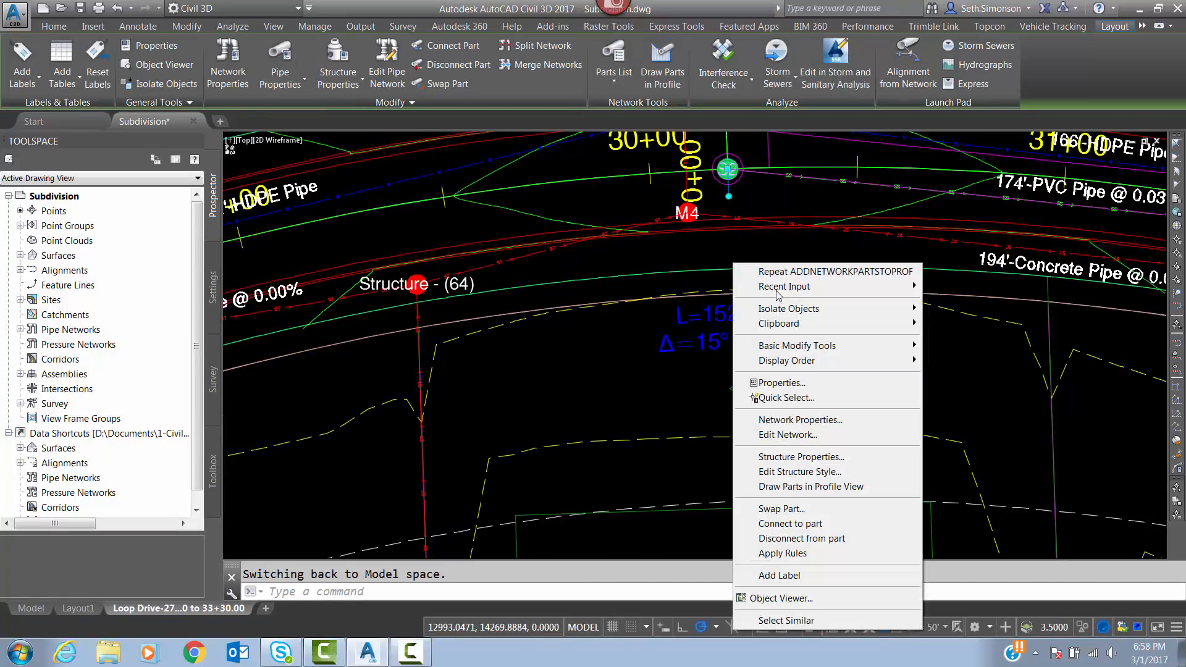
{"action": "left_click", "coordinate": [830, 456]}
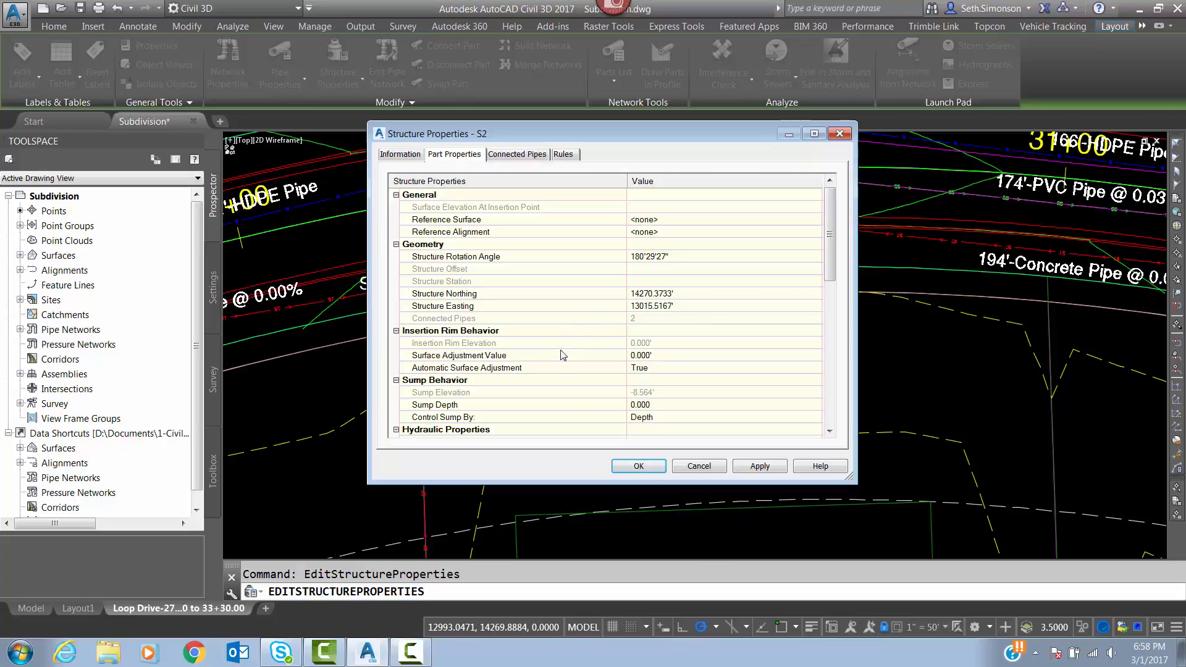
{"action": "left_click", "coordinate": [700, 467]}
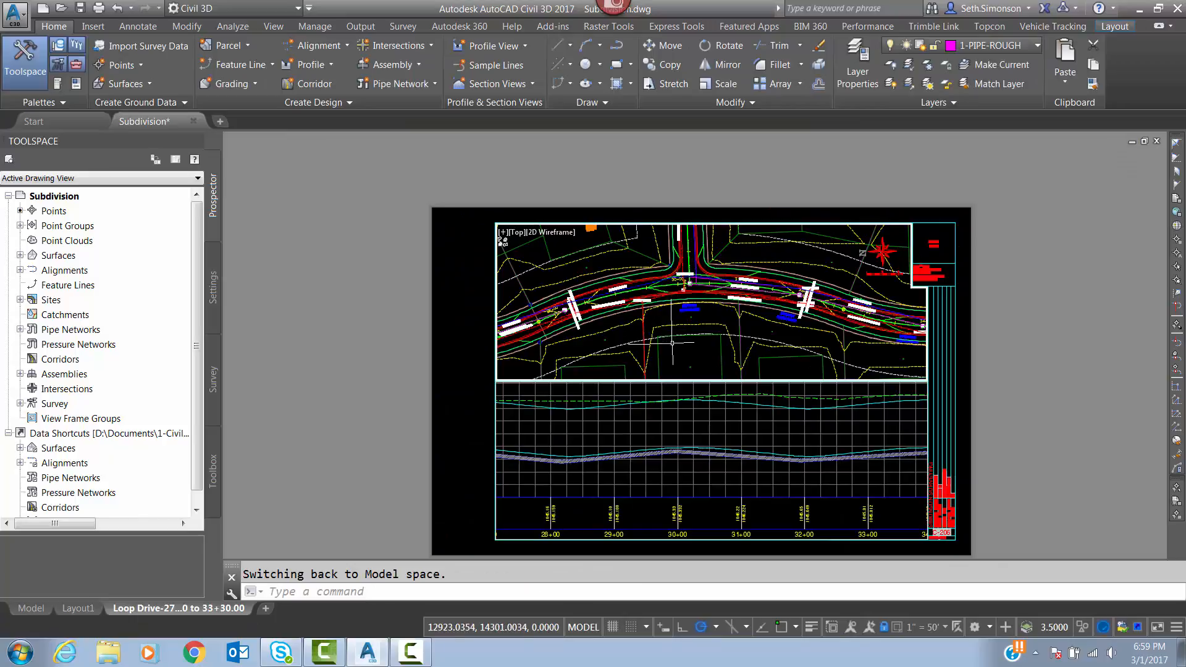
{"action": "mouse_move", "coordinate": [661, 327]}
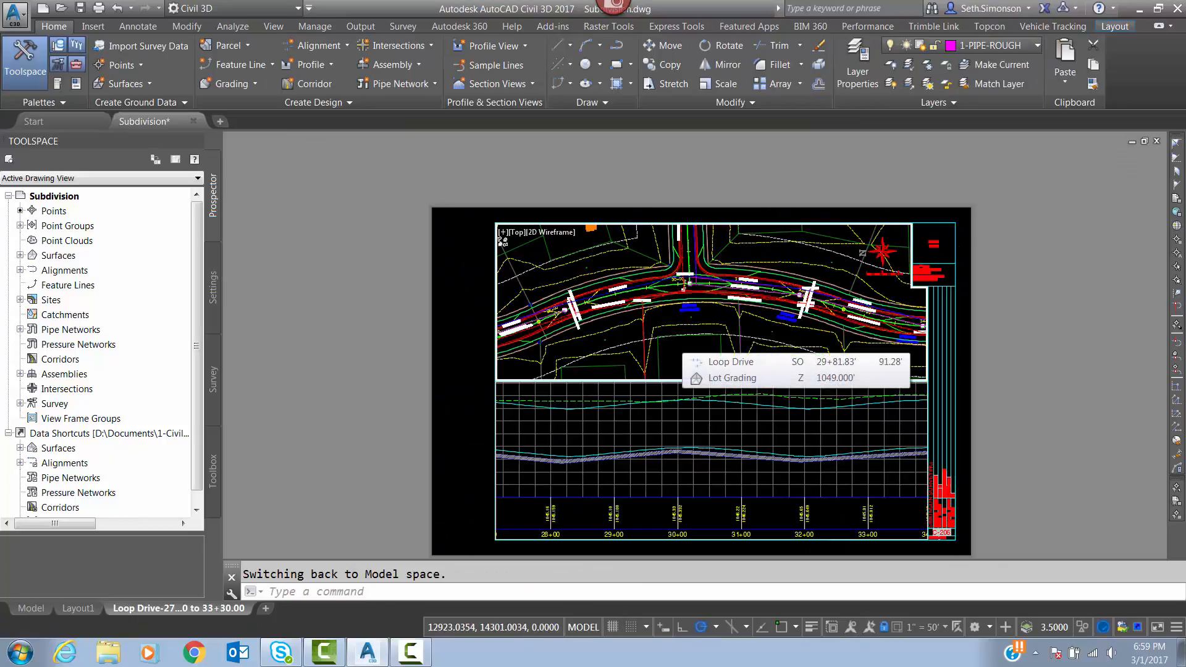
{"action": "scroll", "coordinate": [697, 283], "scroll_direction": "up", "scroll_amount": 8}
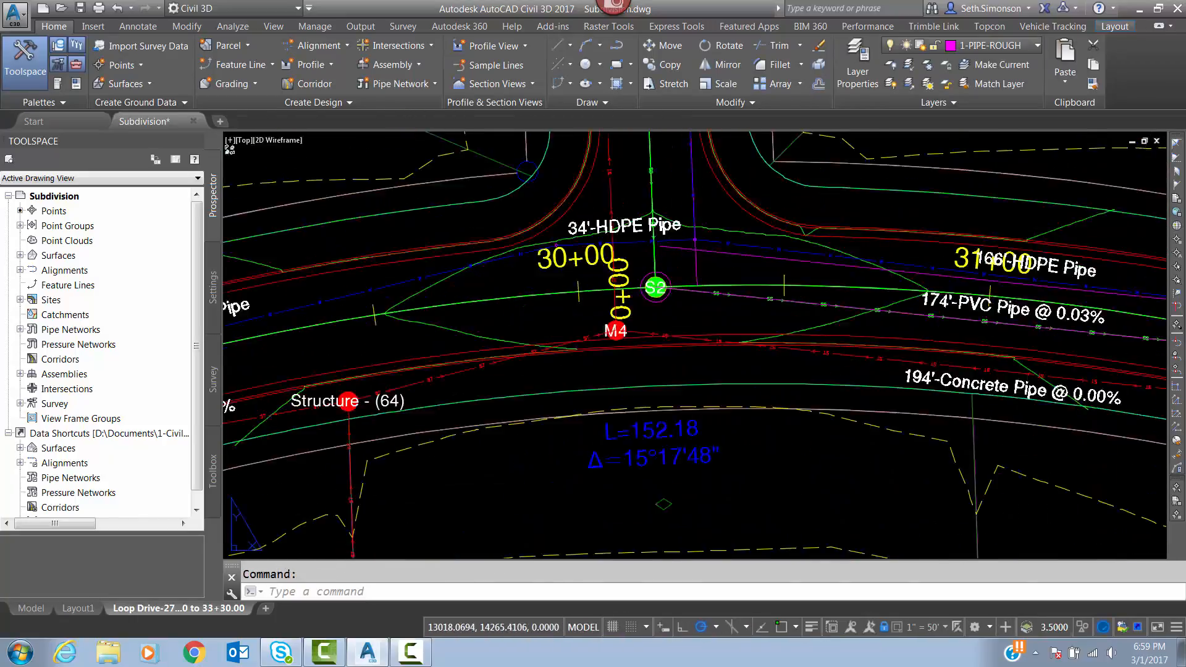
{"action": "scroll", "coordinate": [741, 219], "scroll_direction": "down", "scroll_amount": 4}
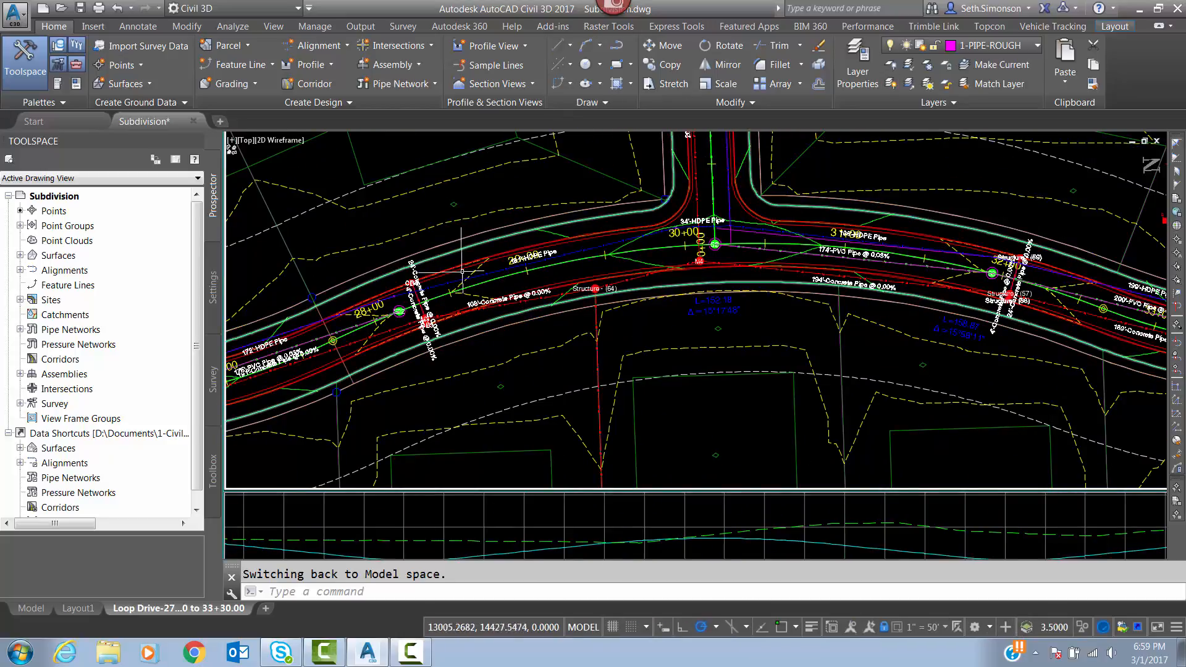
{"action": "middle_click_drag", "start_coordinate": [400, 335], "coordinate": [362, 356]}
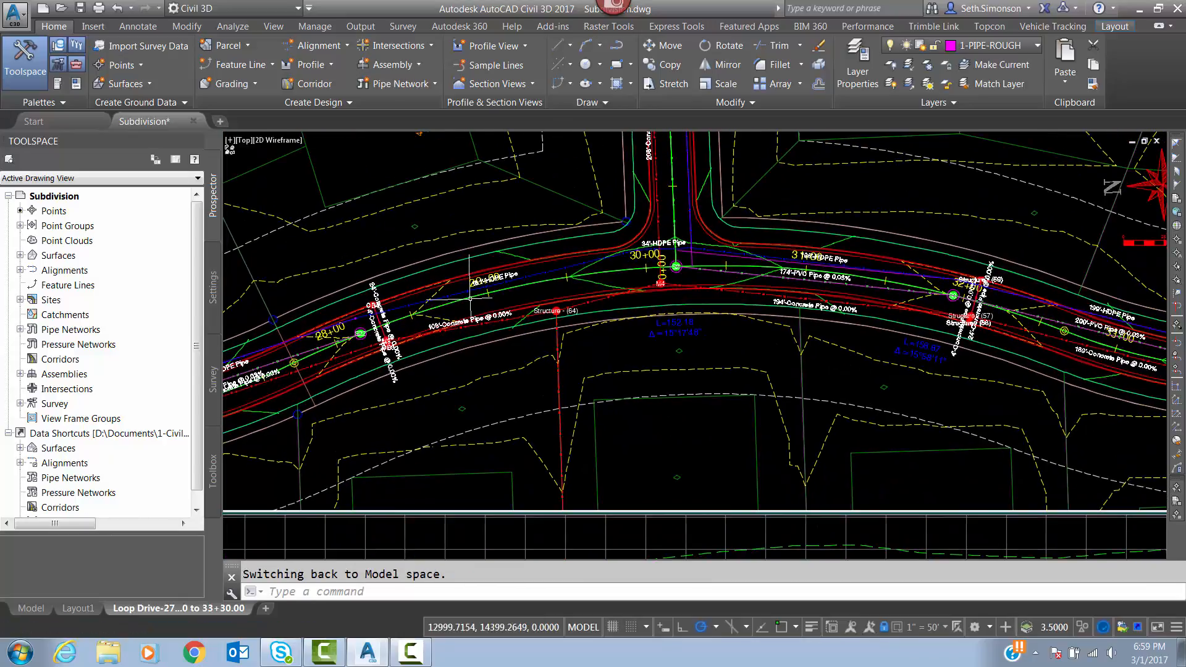
{"action": "scroll", "coordinate": [684, 268], "scroll_direction": "up", "scroll_amount": 6}
{"action": "scroll", "coordinate": [729, 286], "scroll_direction": "down", "scroll_amount": 4}
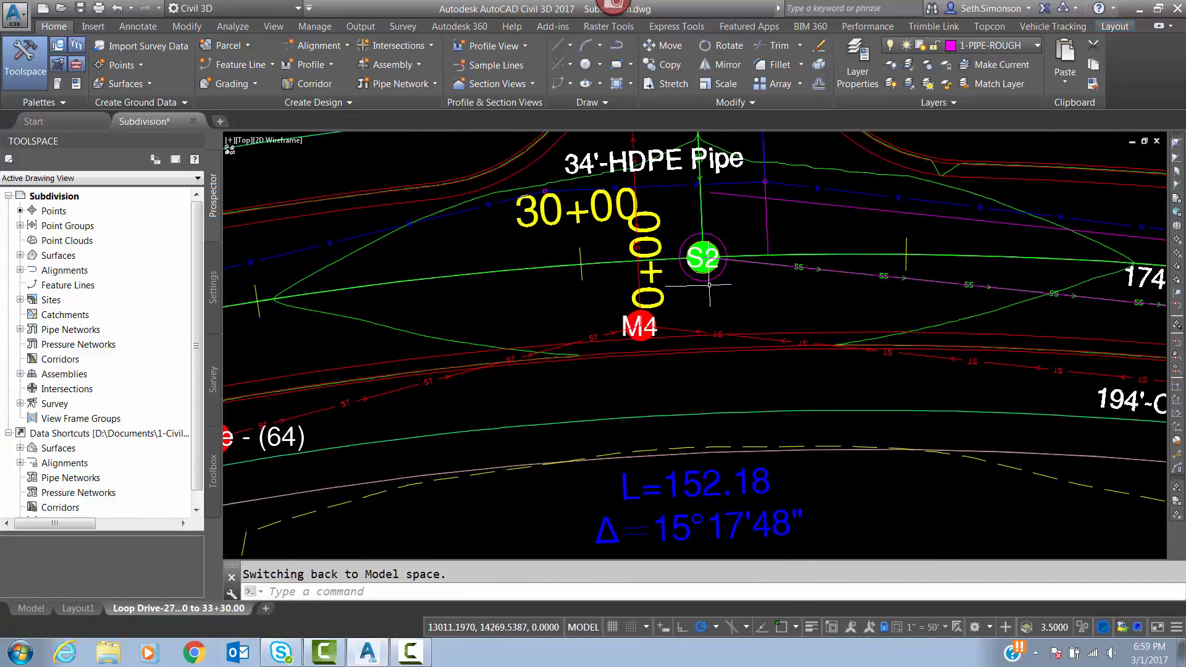
{"action": "scroll", "coordinate": [711, 265], "scroll_direction": "down", "scroll_amount": 6}
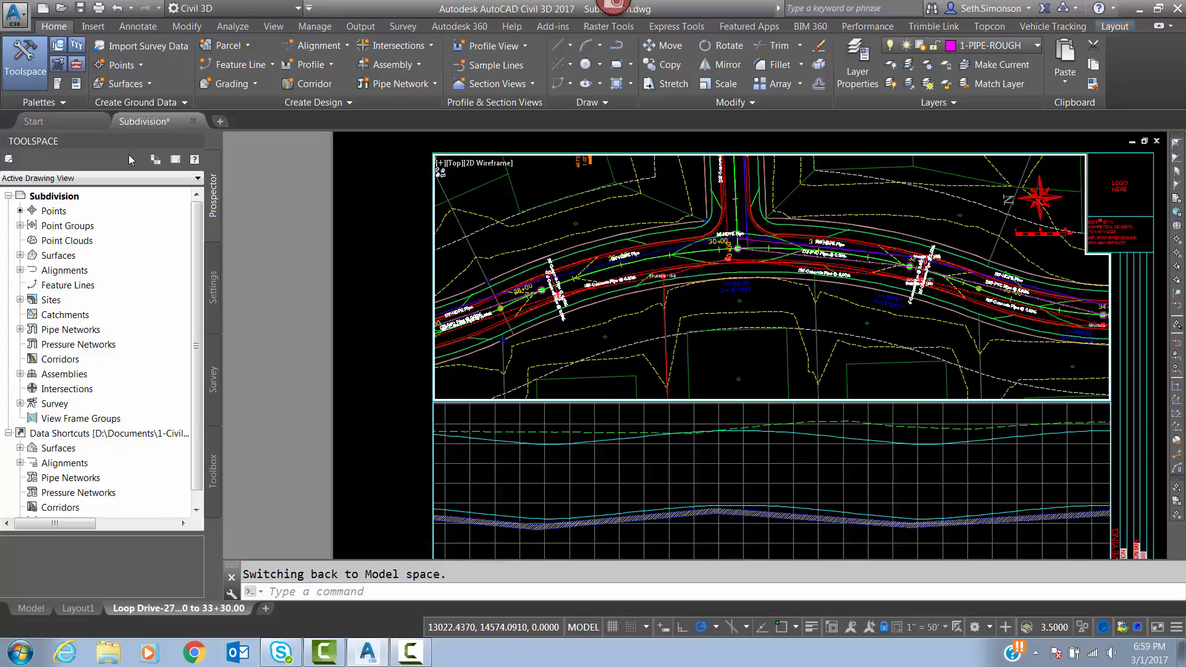
Open the Sanitary pipe network for editing and bring up its structures table with the Reference Surface column.
{"action": "left_click", "coordinate": [20, 330]}
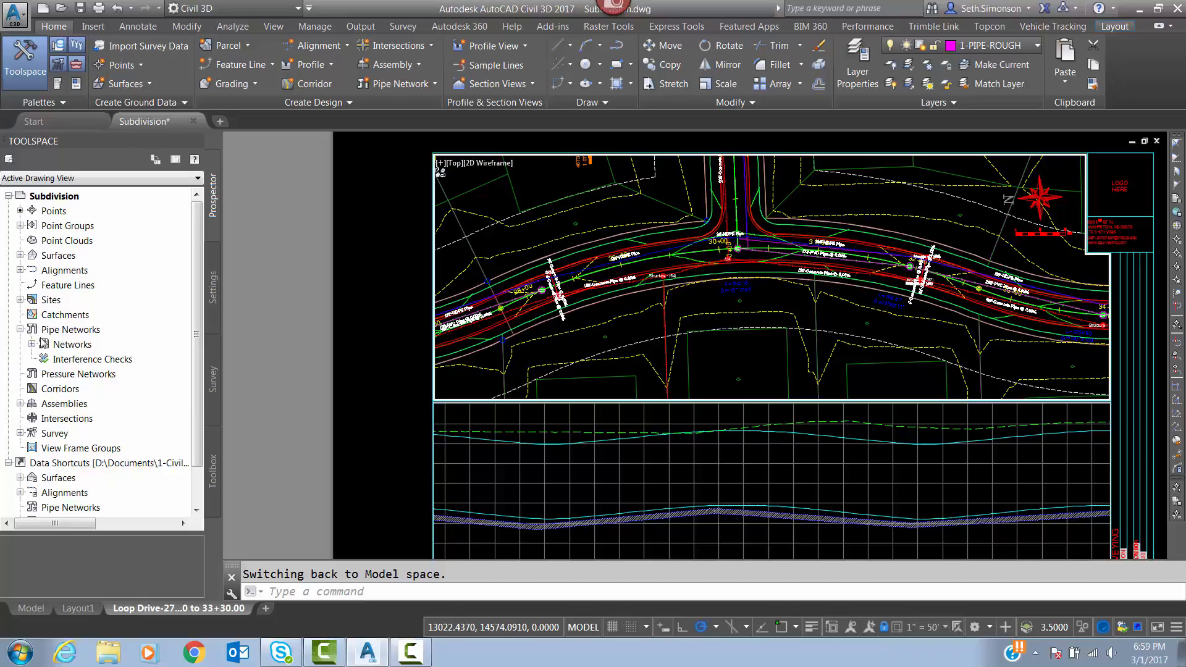
{"action": "left_click", "coordinate": [32, 345]}
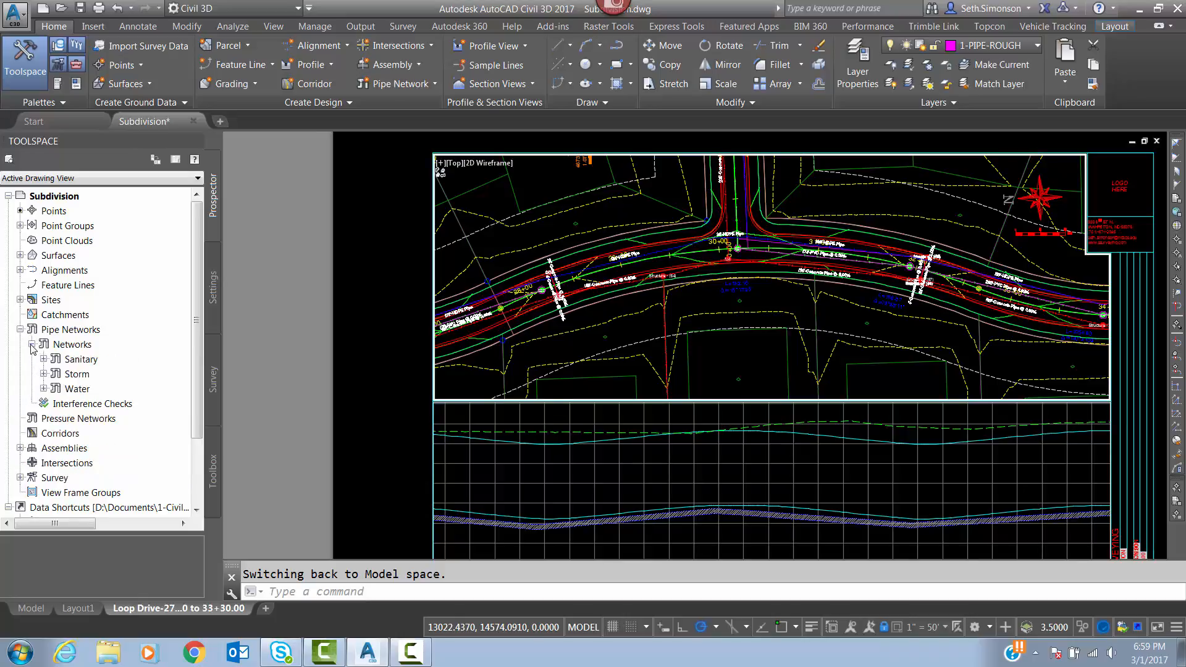
{"action": "left_click", "coordinate": [81, 360]}
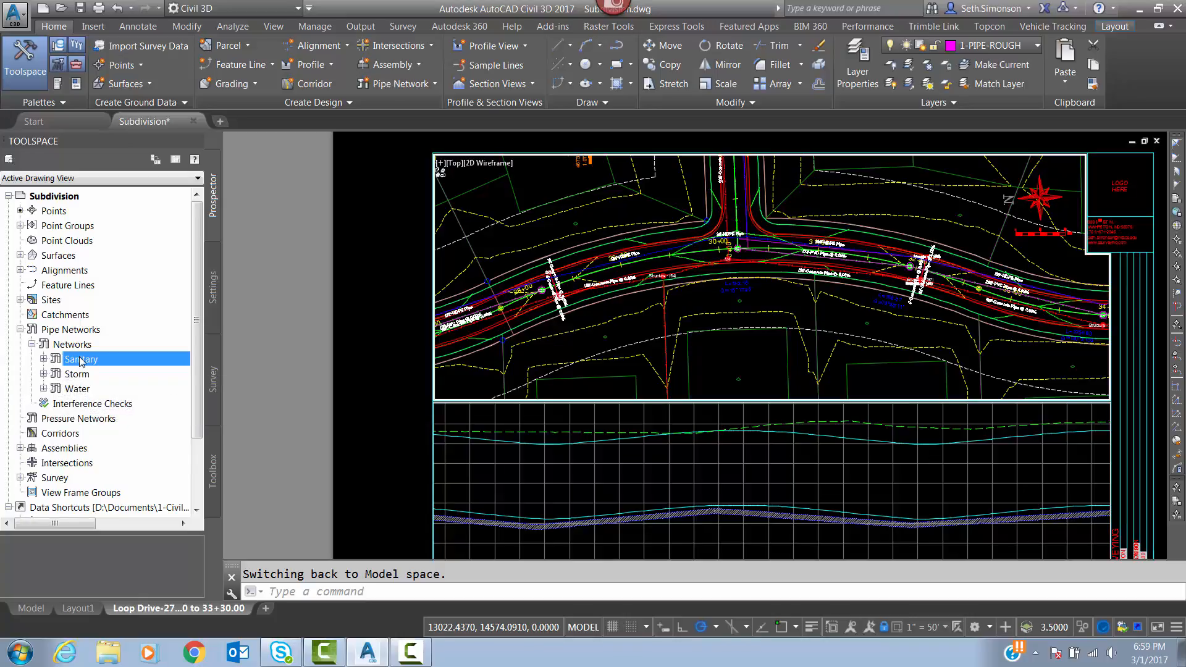
{"action": "right_click", "coordinate": [81, 361]}
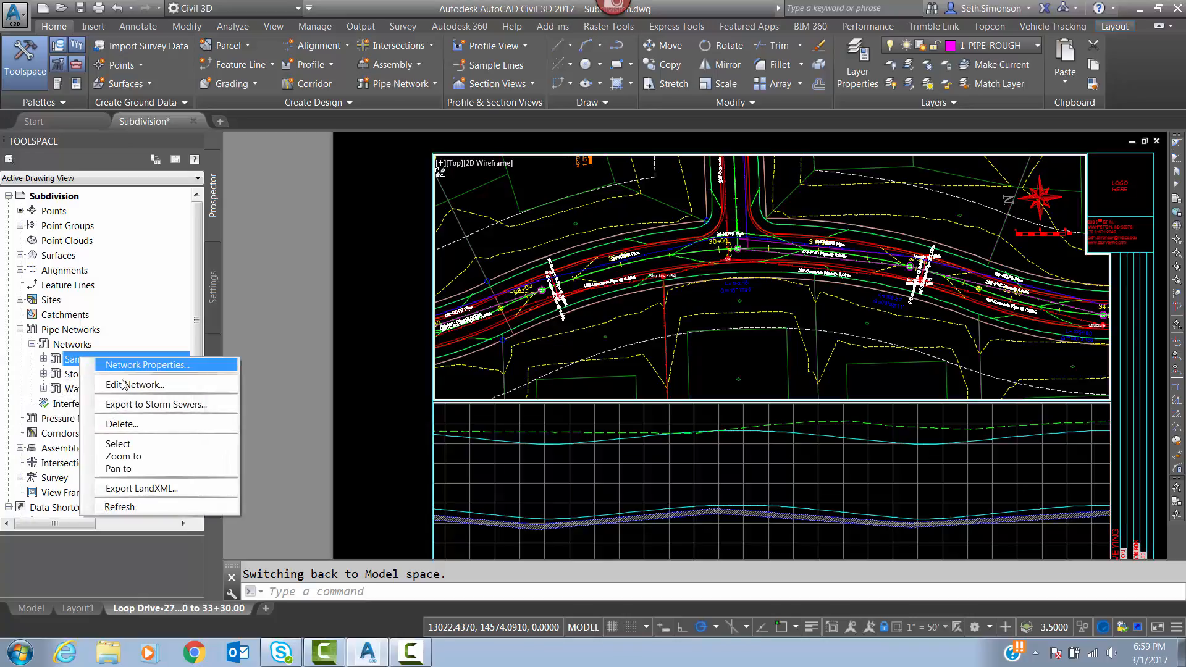
{"action": "left_click", "coordinate": [136, 388]}
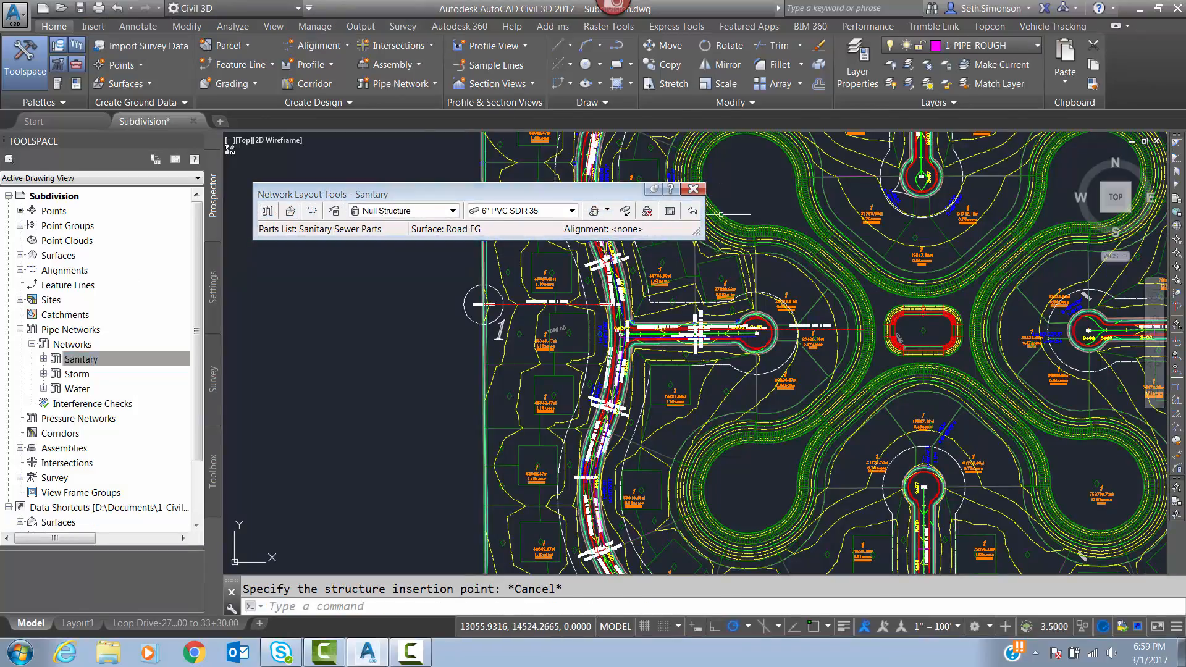
{"action": "left_click", "coordinate": [671, 211]}
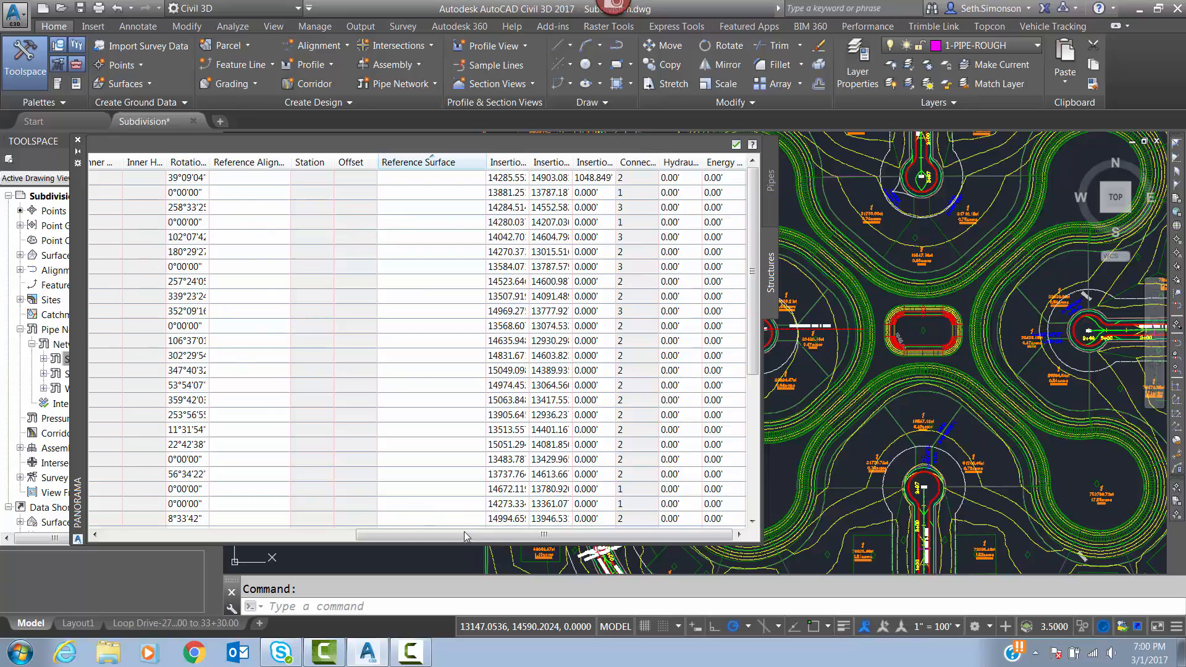
{"action": "left_click_drag", "start_coordinate": [467, 535], "coordinate": [247, 516]}
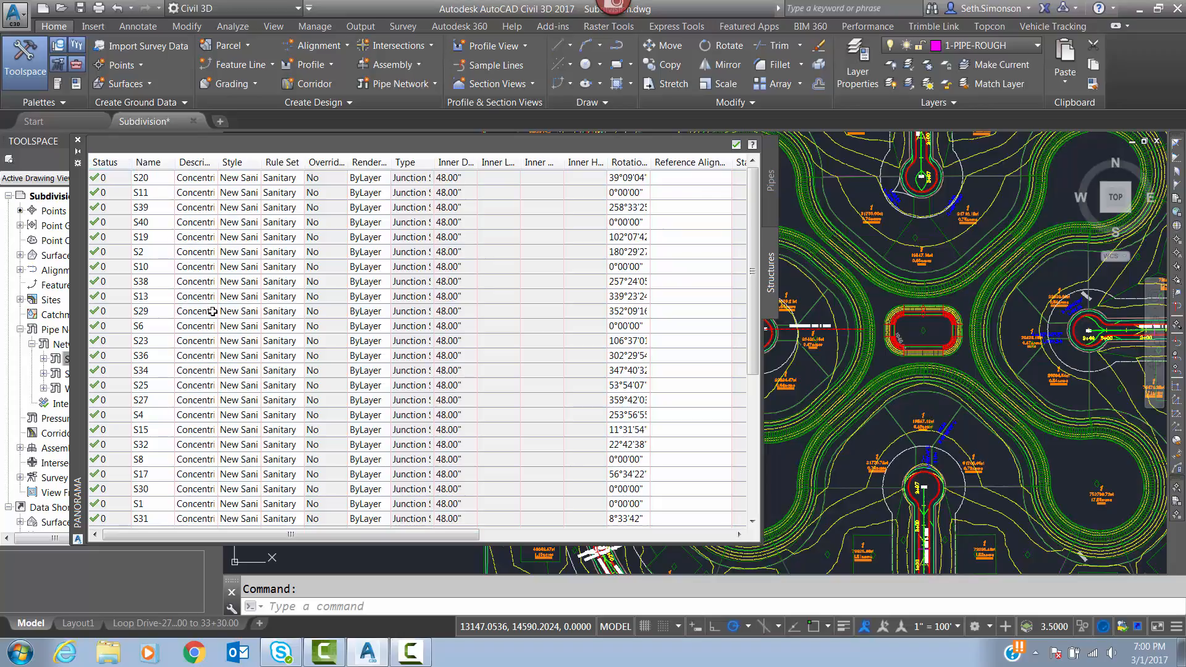
{"action": "left_click_drag", "start_coordinate": [292, 537], "coordinate": [570, 544]}
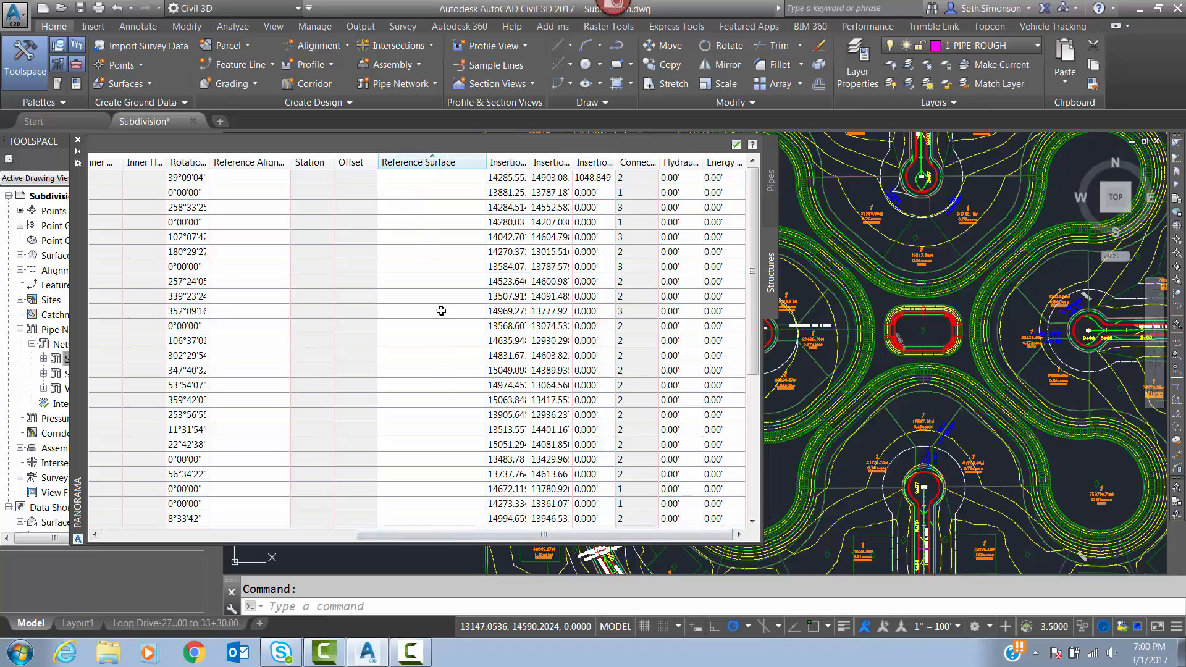
Try to assign Road FG as the reference surface of all structures in the Sanitary network.
{"action": "left_click", "coordinate": [406, 179]}
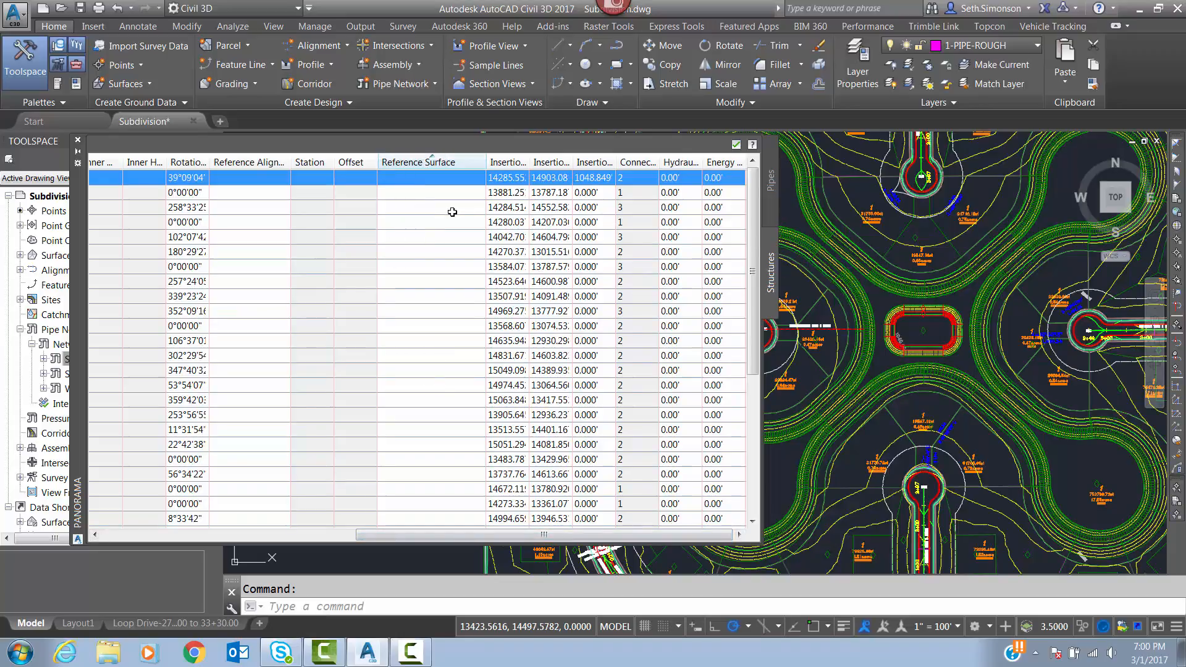
{"action": "left_click_drag", "start_coordinate": [750, 241], "coordinate": [754, 504]}
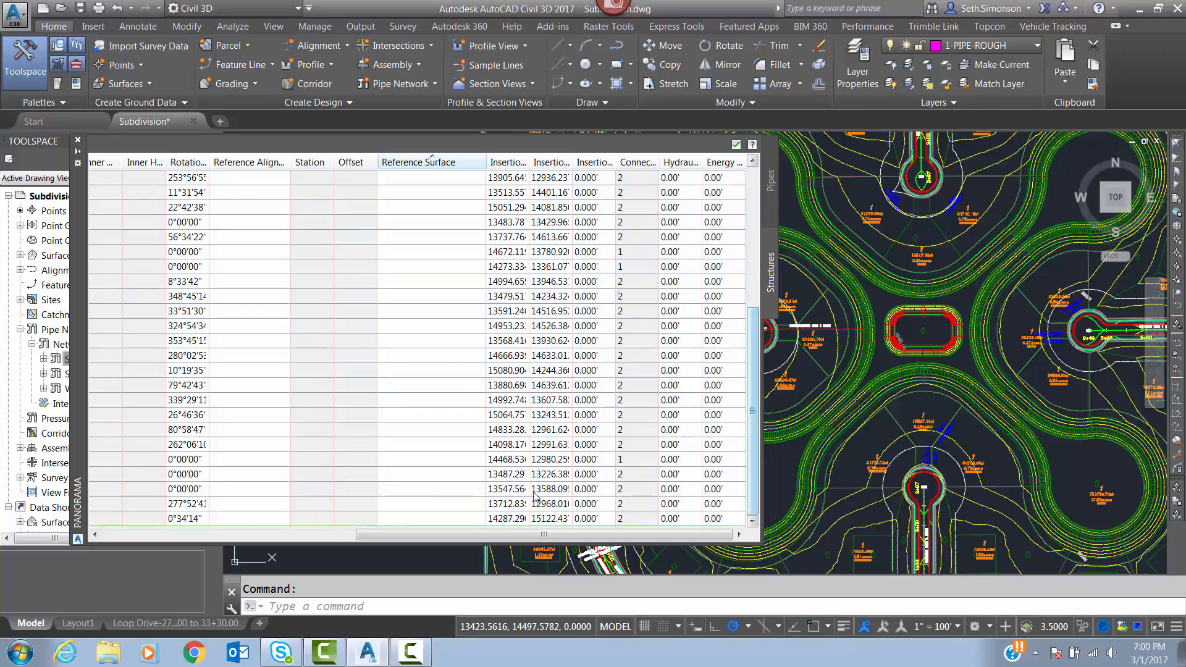
{"action": "left_click", "coordinate": [431, 519], "text": "shift"}
{"action": "left_click_drag", "start_coordinate": [752, 472], "coordinate": [773, 270]}
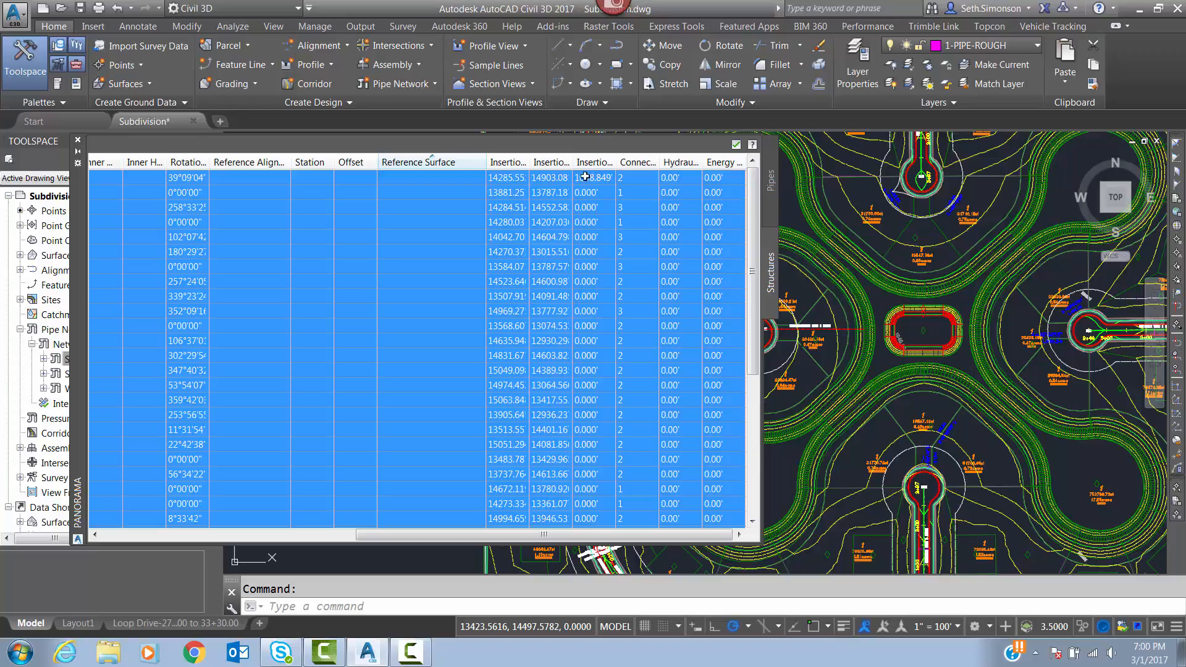
{"action": "left_click", "coordinate": [438, 176]}
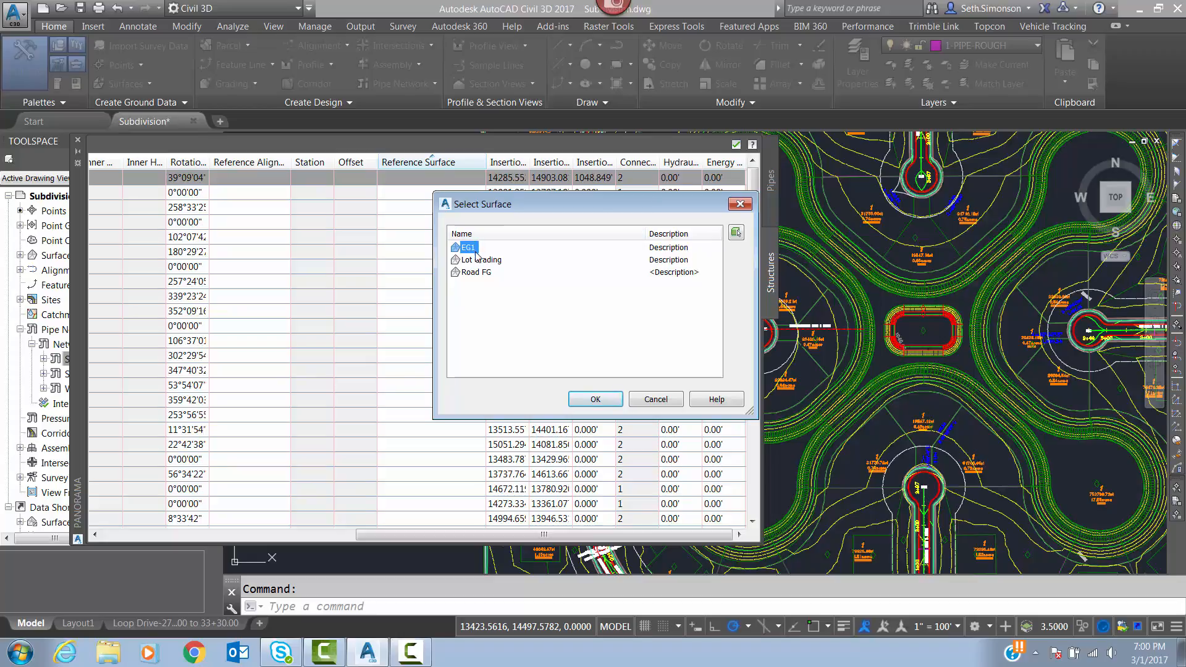
{"action": "left_click", "coordinate": [472, 272]}
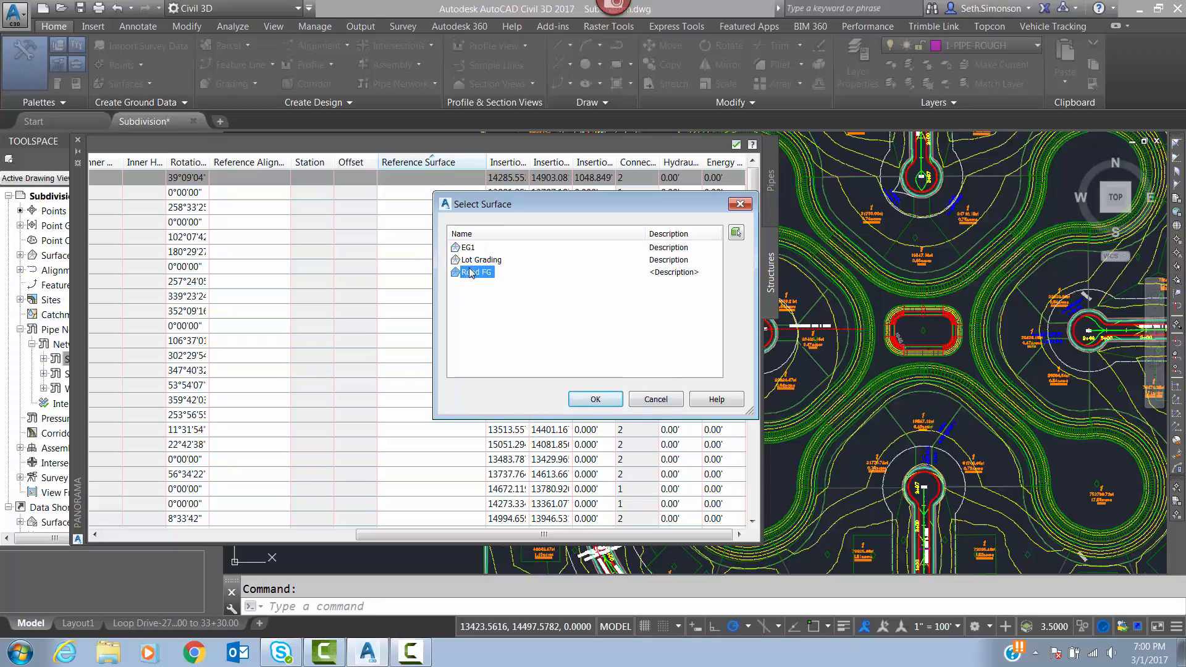
{"action": "left_click", "coordinate": [616, 399]}
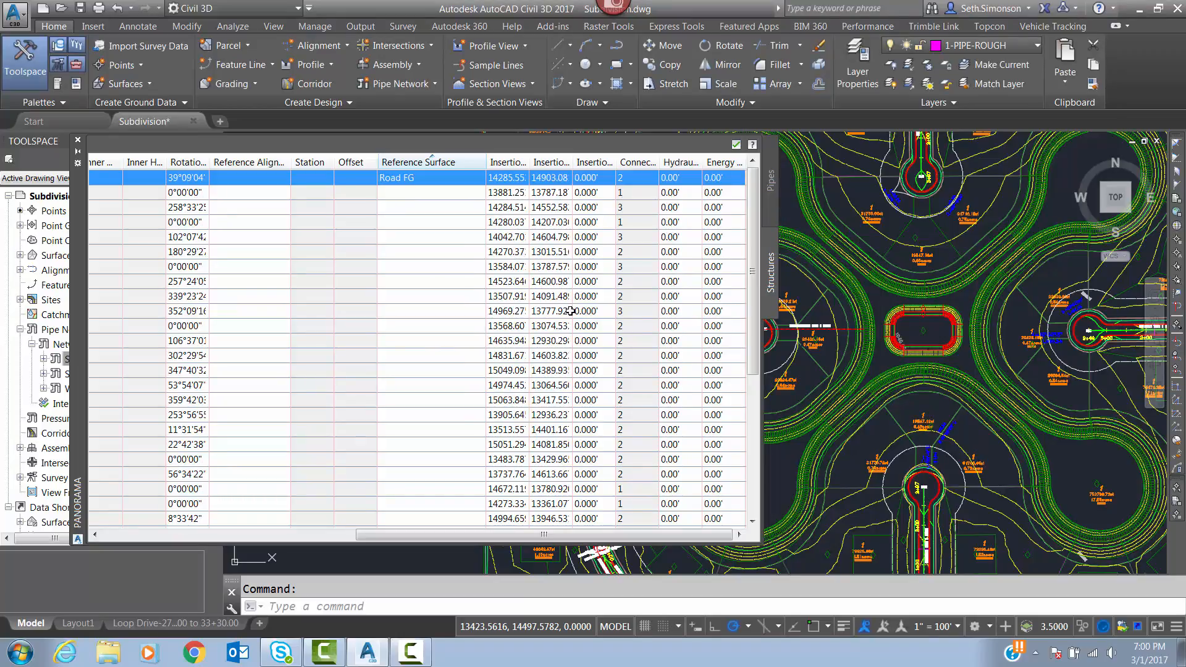
{"action": "left_click", "coordinate": [459, 181]}
{"action": "left_click", "coordinate": [659, 396]}
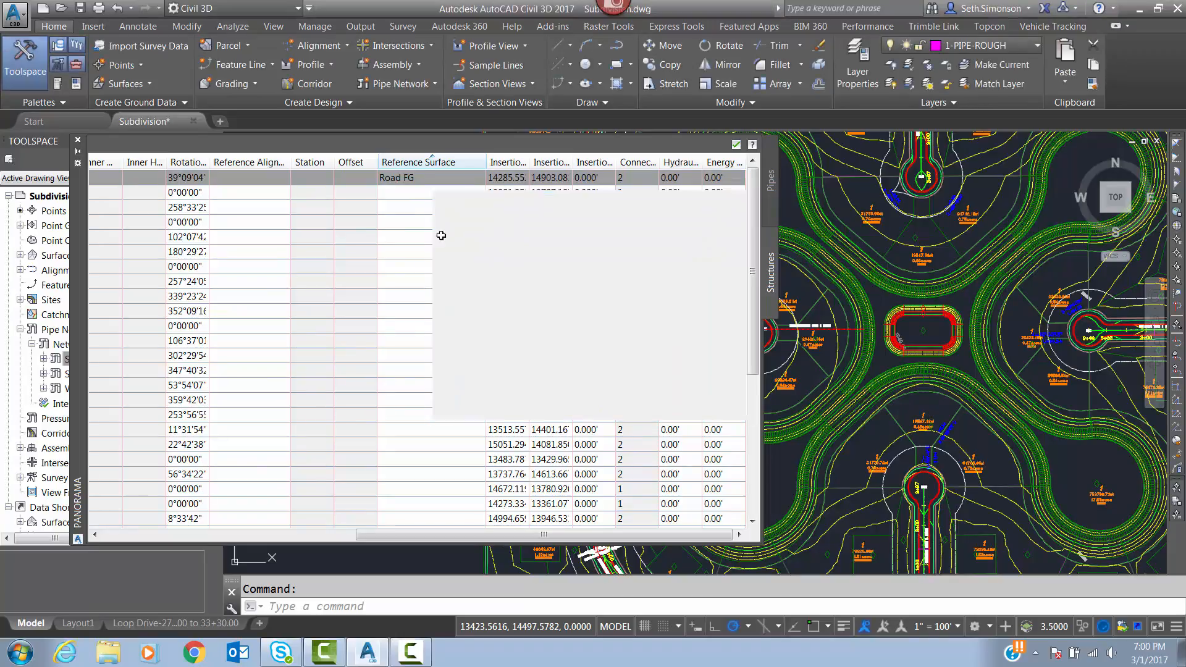
Select all structures in the Sanitary network table and set their reference surface to Road FG.
{"action": "left_click_drag", "start_coordinate": [755, 236], "coordinate": [597, 505]}
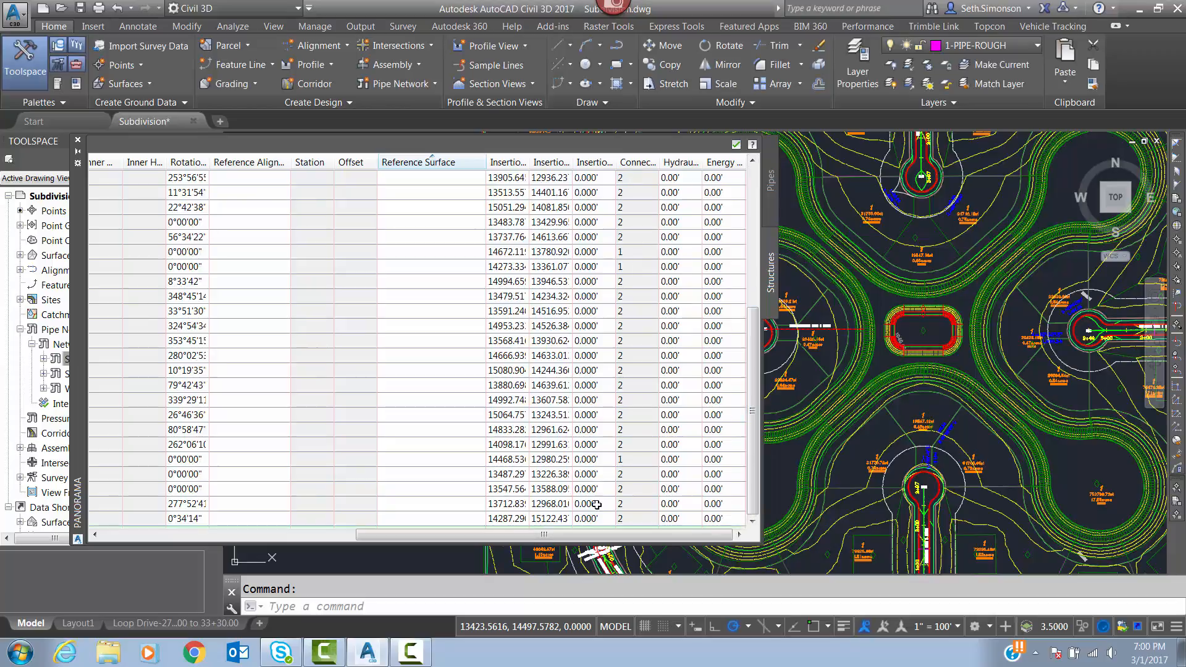
{"action": "left_click", "coordinate": [411, 517], "text": "shift"}
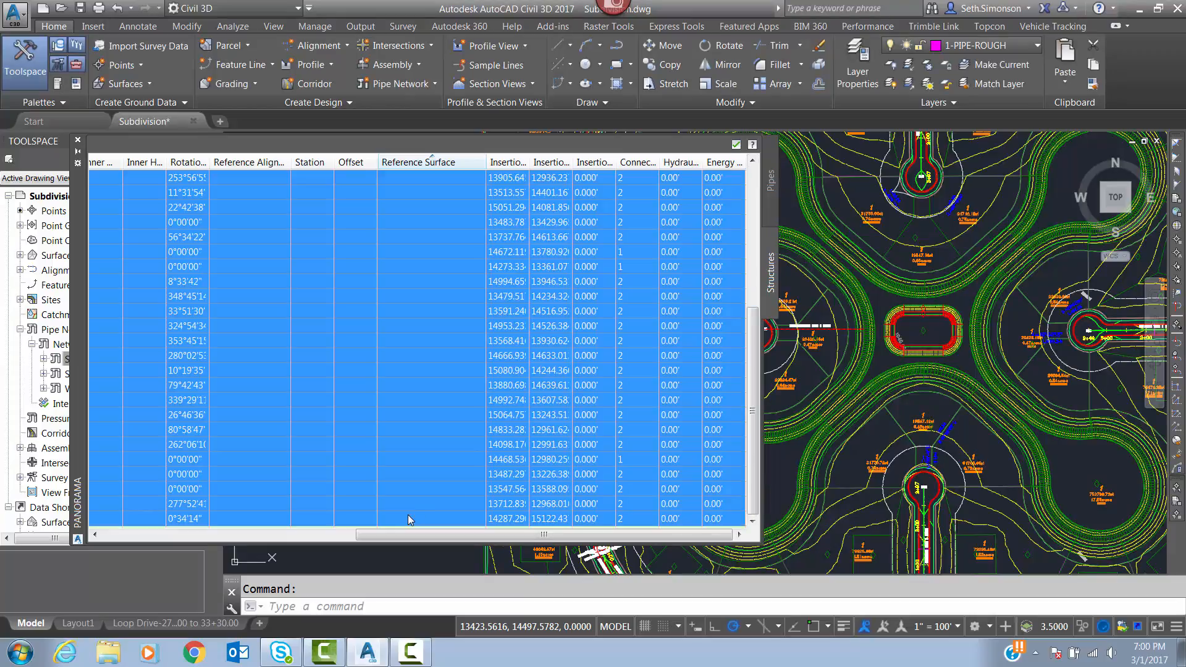
{"action": "left_click_drag", "start_coordinate": [754, 476], "coordinate": [754, 334]}
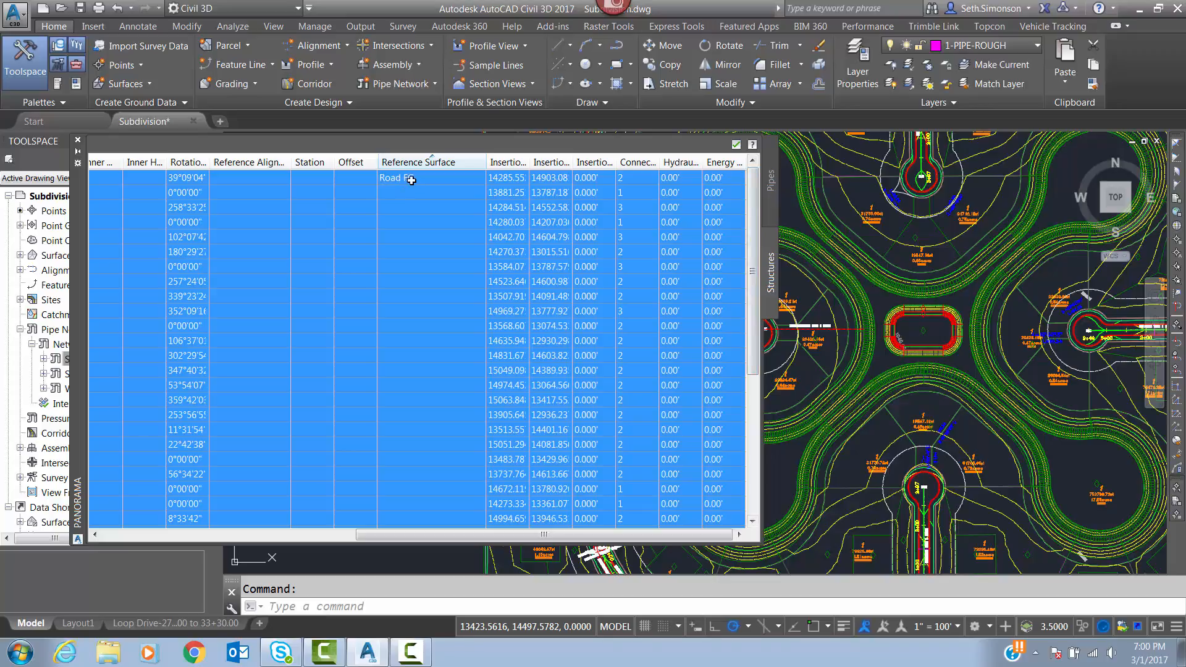
{"action": "left_click", "coordinate": [416, 179]}
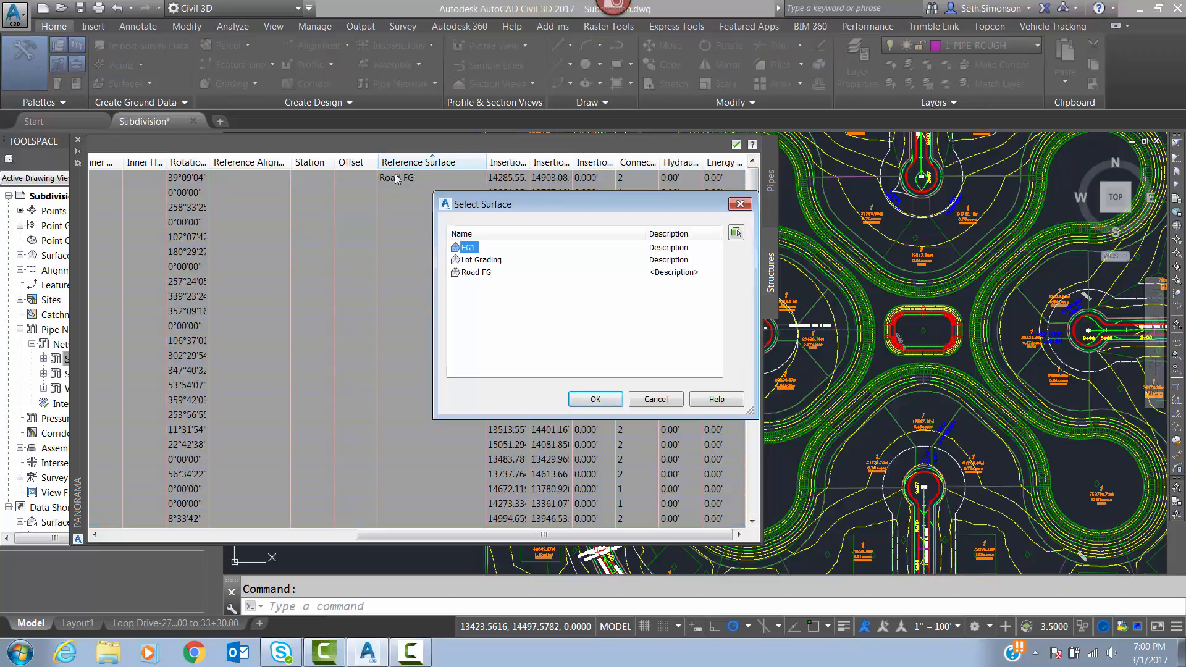
{"action": "left_click", "coordinate": [480, 274]}
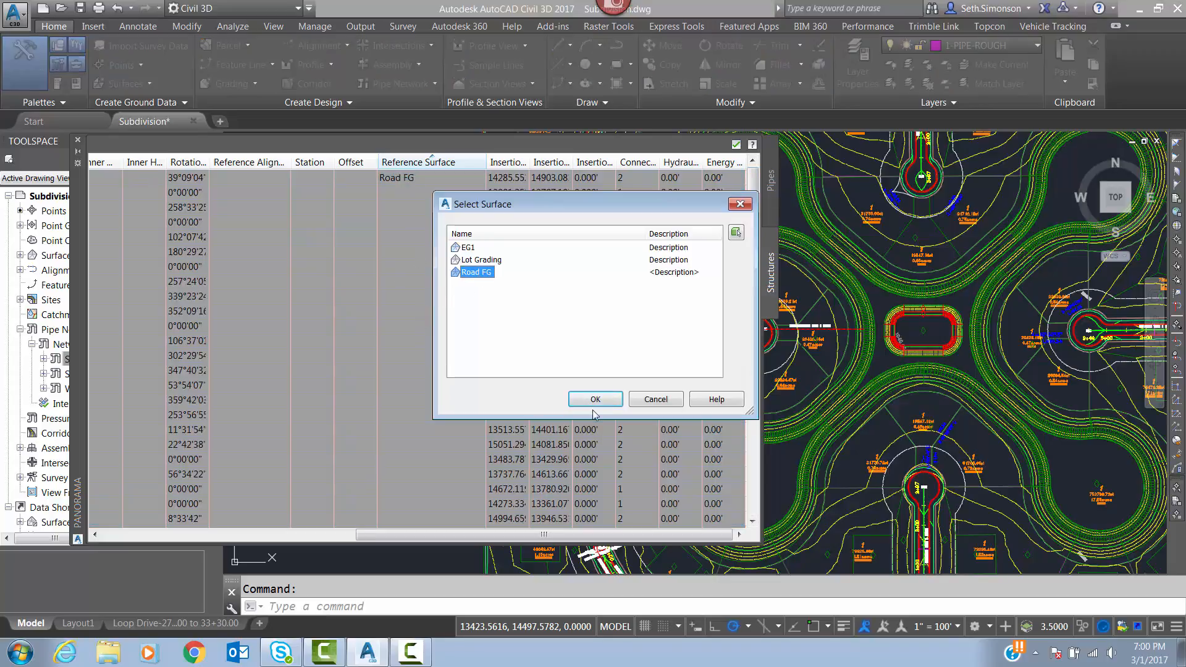
{"action": "left_click", "coordinate": [590, 402]}
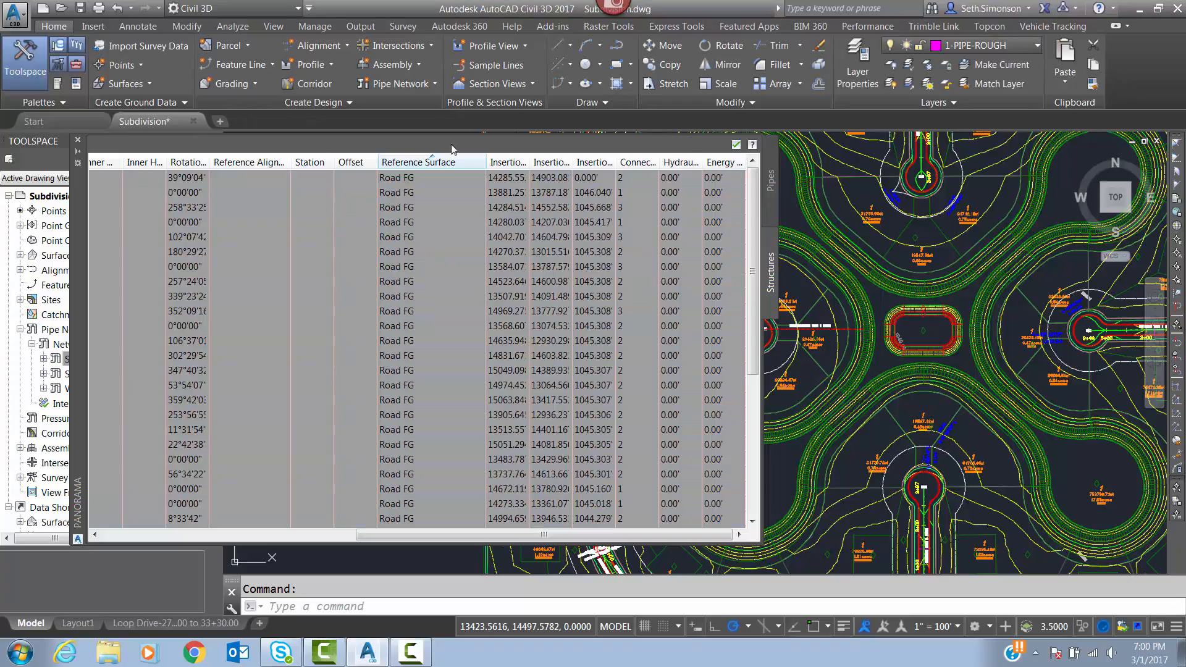
Close the Sanitary network's tables and layout tools, and return to the Loop Drive plan-and-profile layout.
{"action": "left_click", "coordinate": [770, 181]}
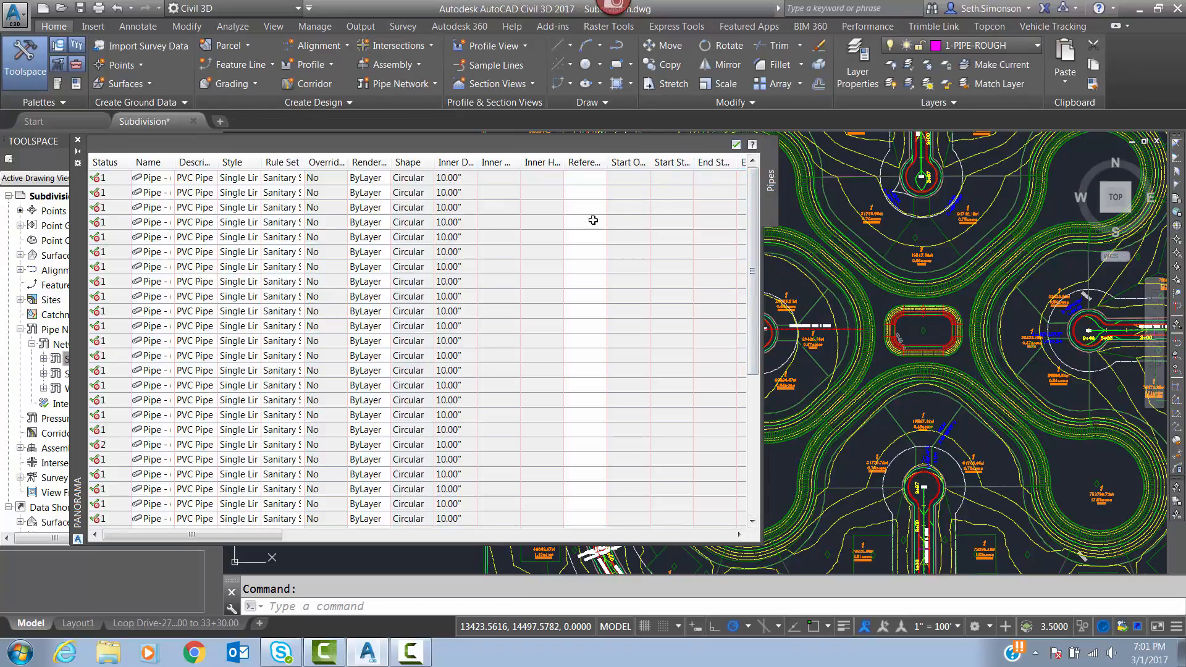
{"action": "left_click", "coordinate": [736, 144]}
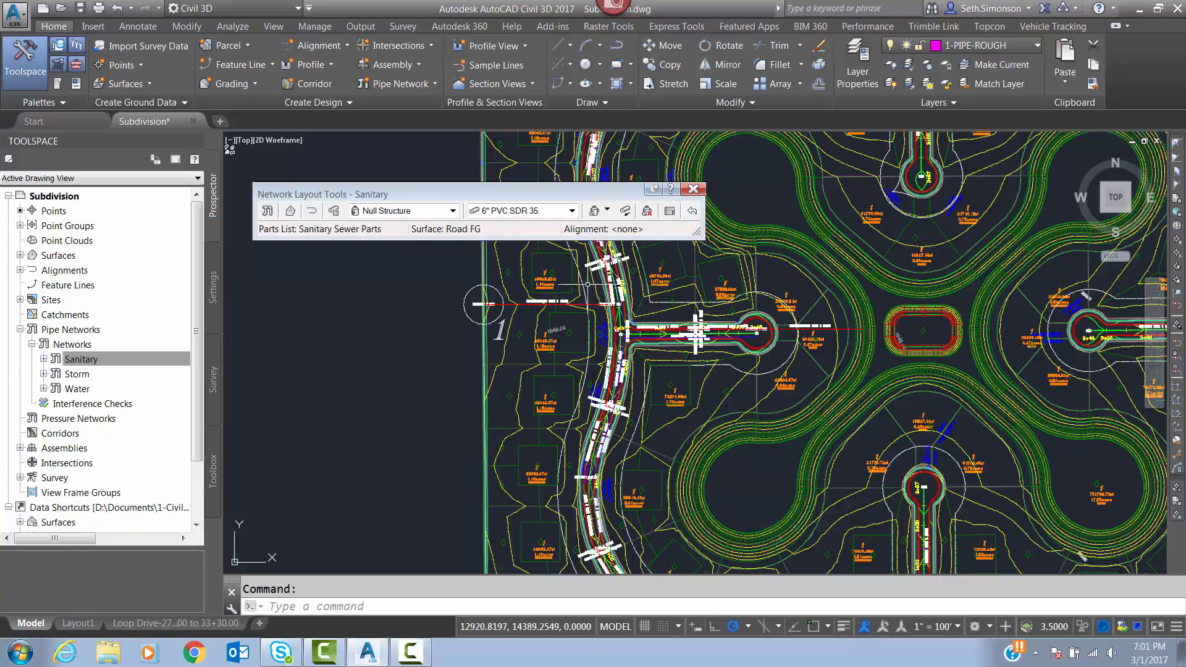
{"action": "left_click", "coordinate": [693, 189]}
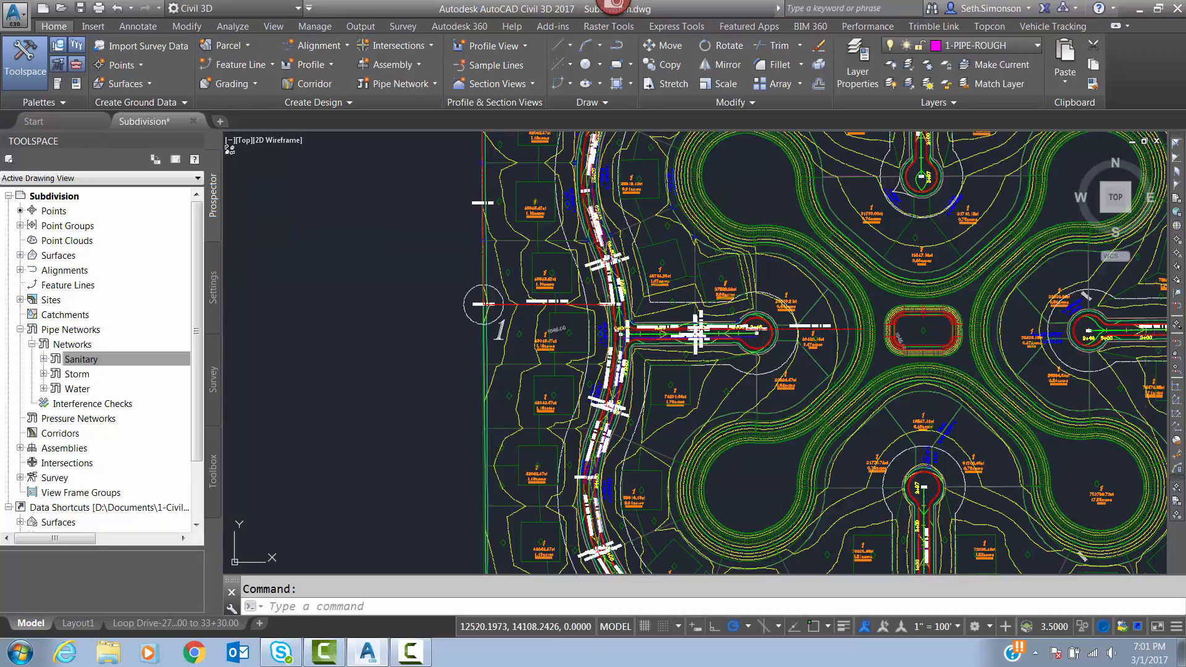
{"action": "key", "text": "Escape"}
{"action": "left_click", "coordinate": [144, 625]}
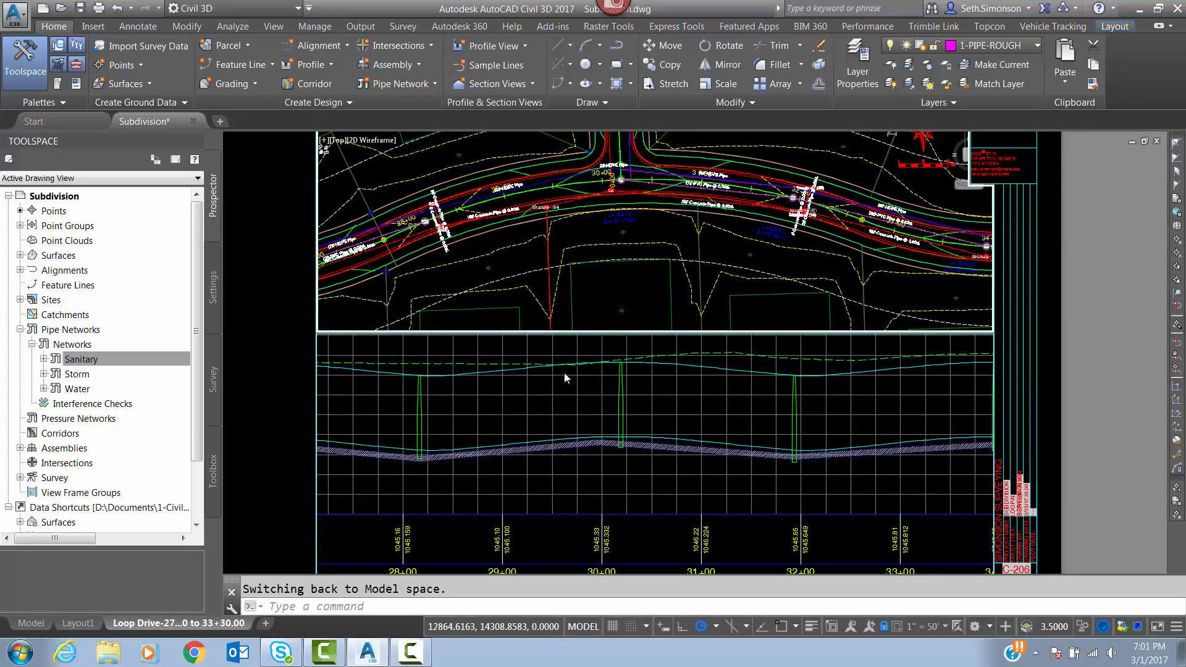
Examine the sanitary manholes in the Loop Drive profile view, then regenerate the model and view the plan near station 30+00.
{"action": "scroll", "coordinate": [806, 387], "scroll_direction": "up", "scroll_amount": 1}
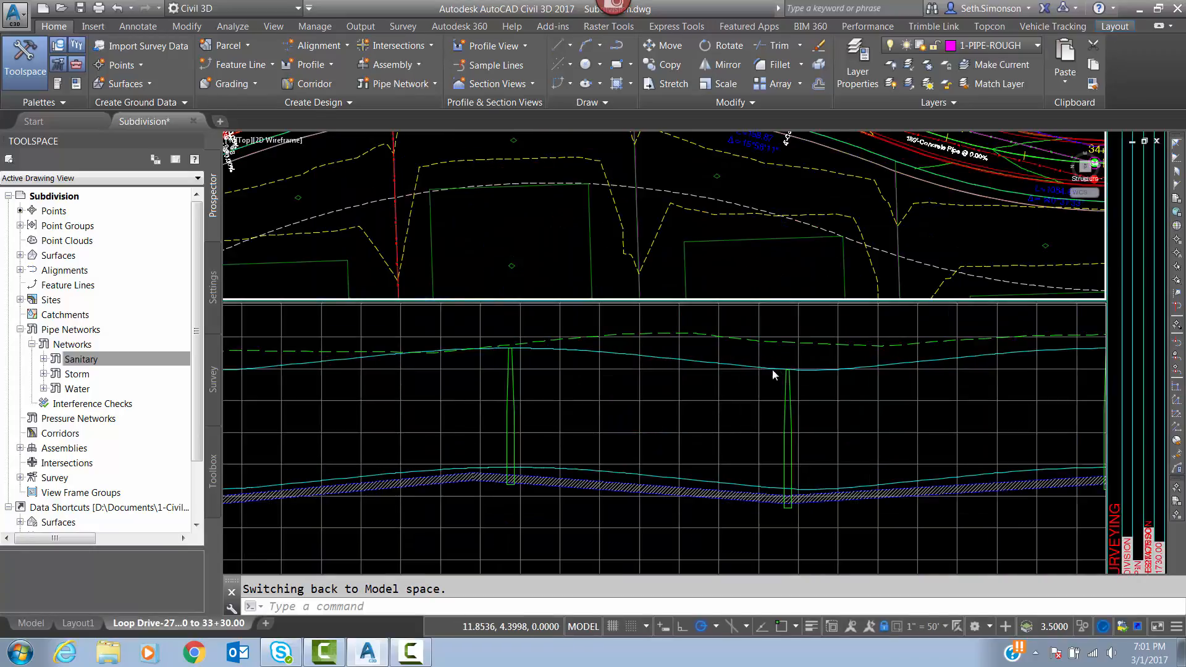
{"action": "scroll", "coordinate": [479, 390], "scroll_direction": "down", "scroll_amount": 2}
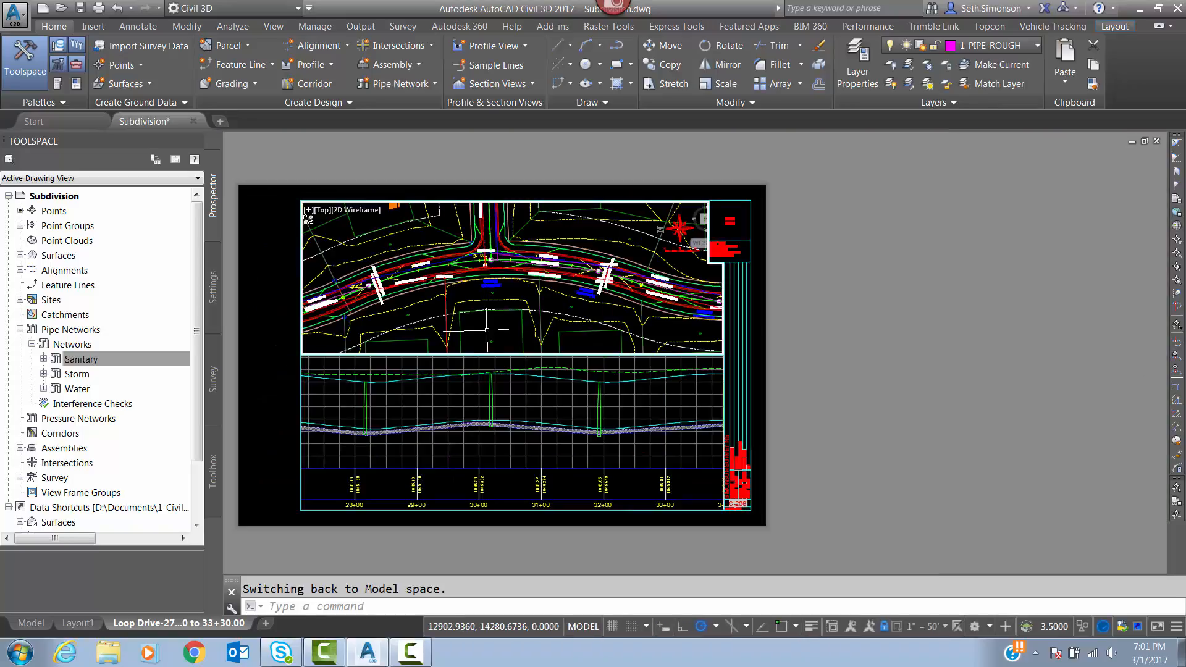
{"action": "left_click", "coordinate": [486, 329]}
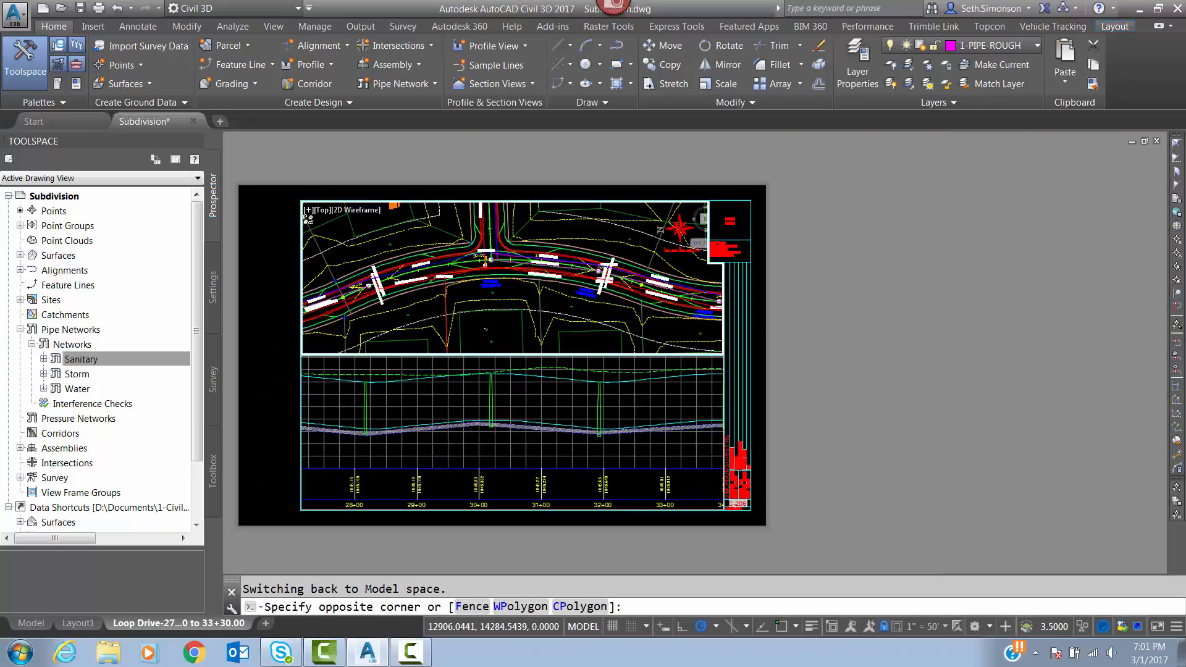
{"action": "left_click", "coordinate": [446, 288]}
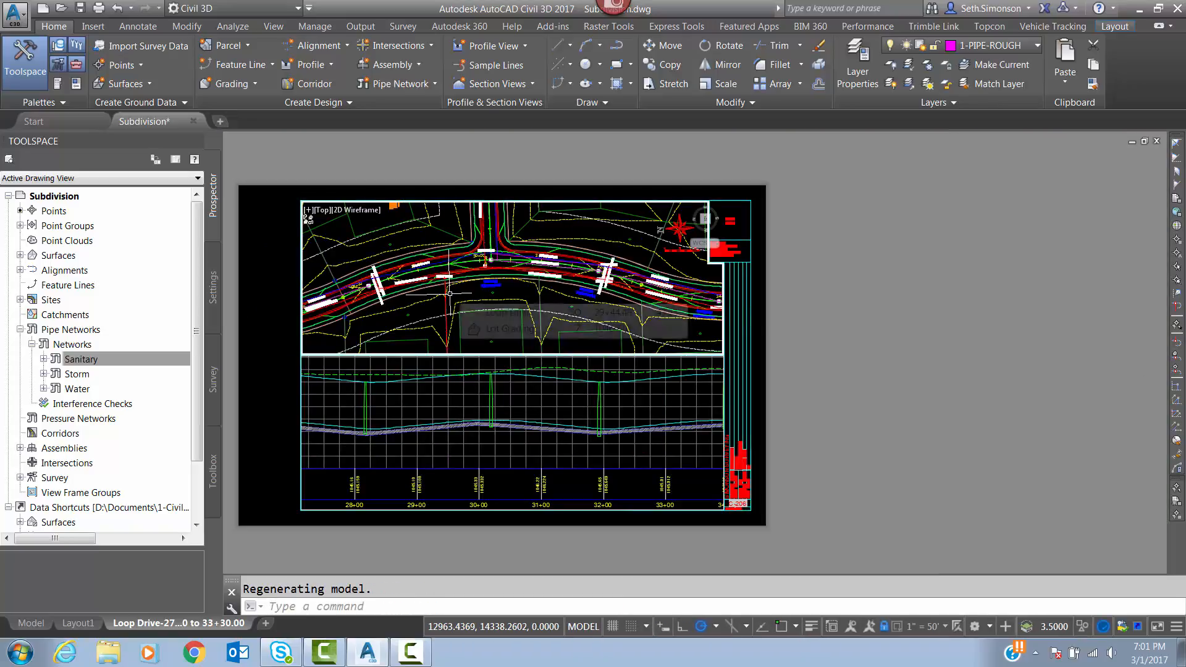
{"action": "scroll", "coordinate": [487, 258], "scroll_direction": "up", "scroll_amount": 5}
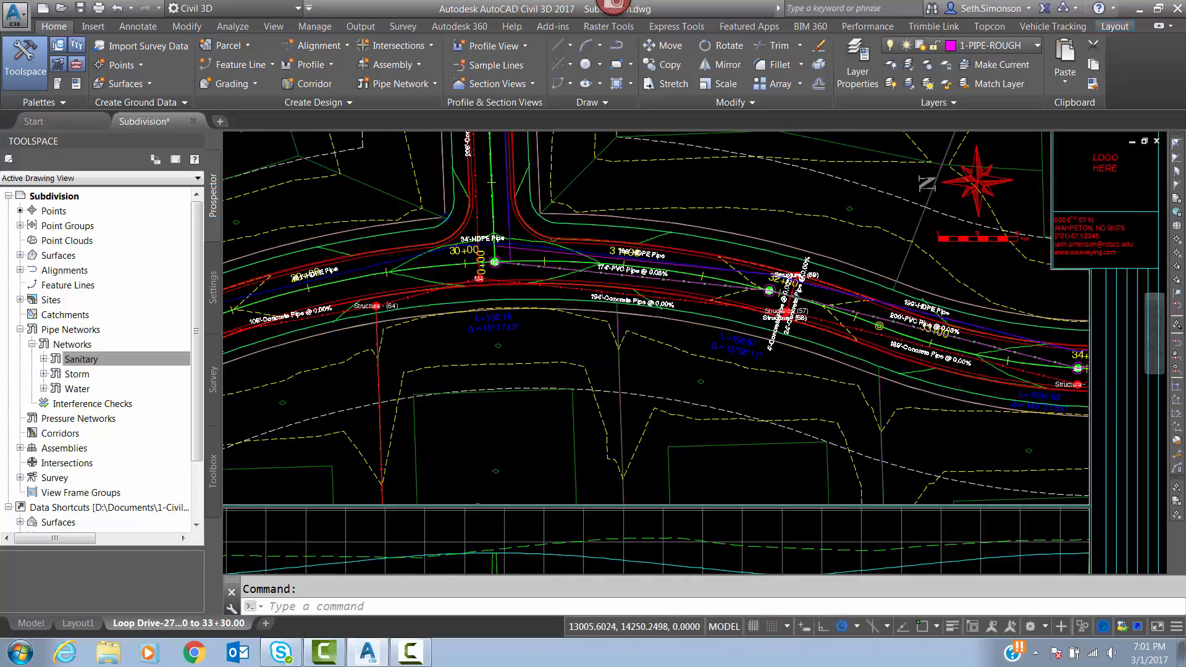
Set the S2 to S3 sanitary pipe's start invert elevation to 1034' and its hold-start slope to -0.40%.
{"action": "scroll", "coordinate": [530, 265], "scroll_direction": "up", "scroll_amount": 7}
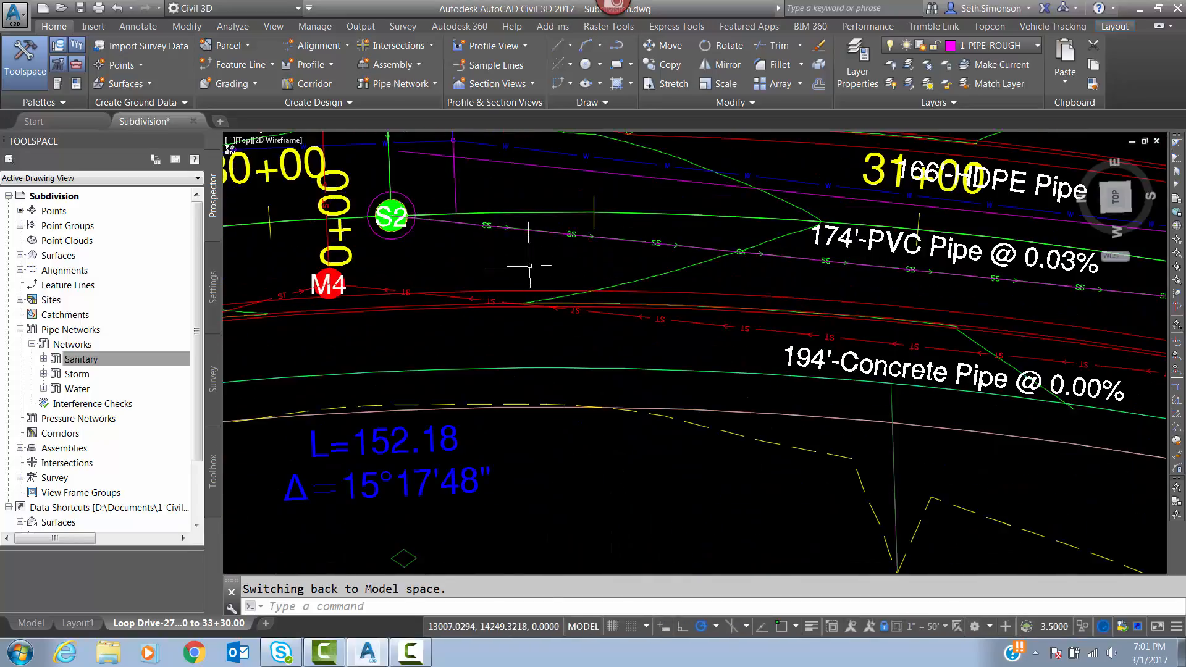
{"action": "left_click", "coordinate": [482, 226]}
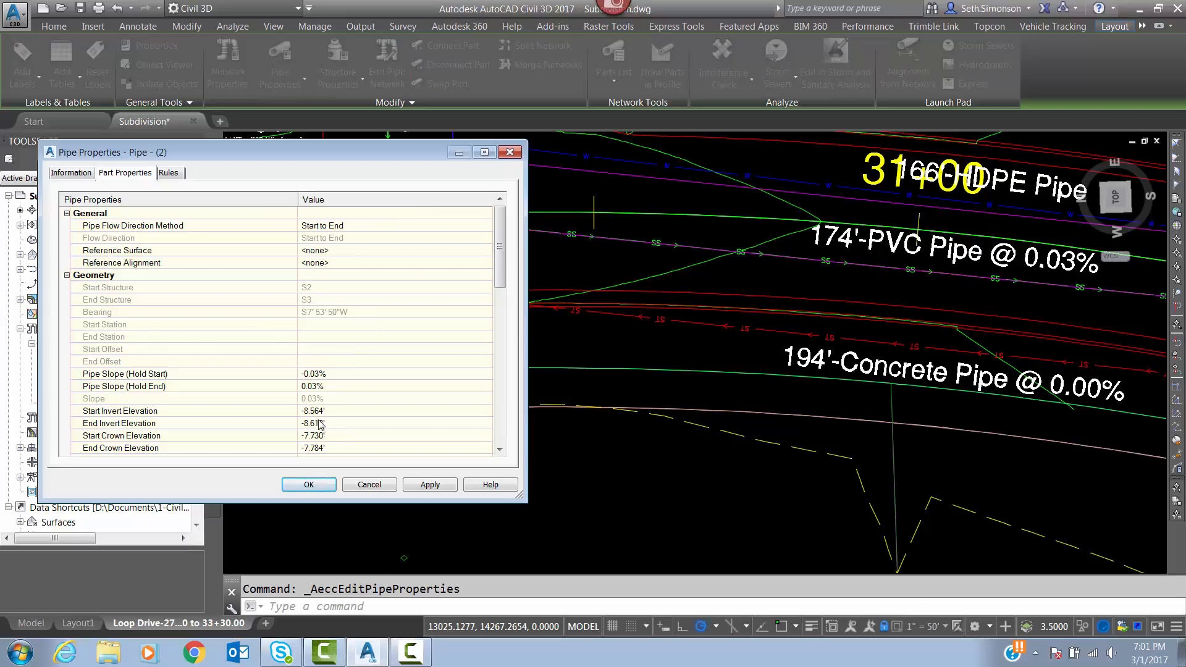
{"action": "left_click", "coordinate": [321, 409]}
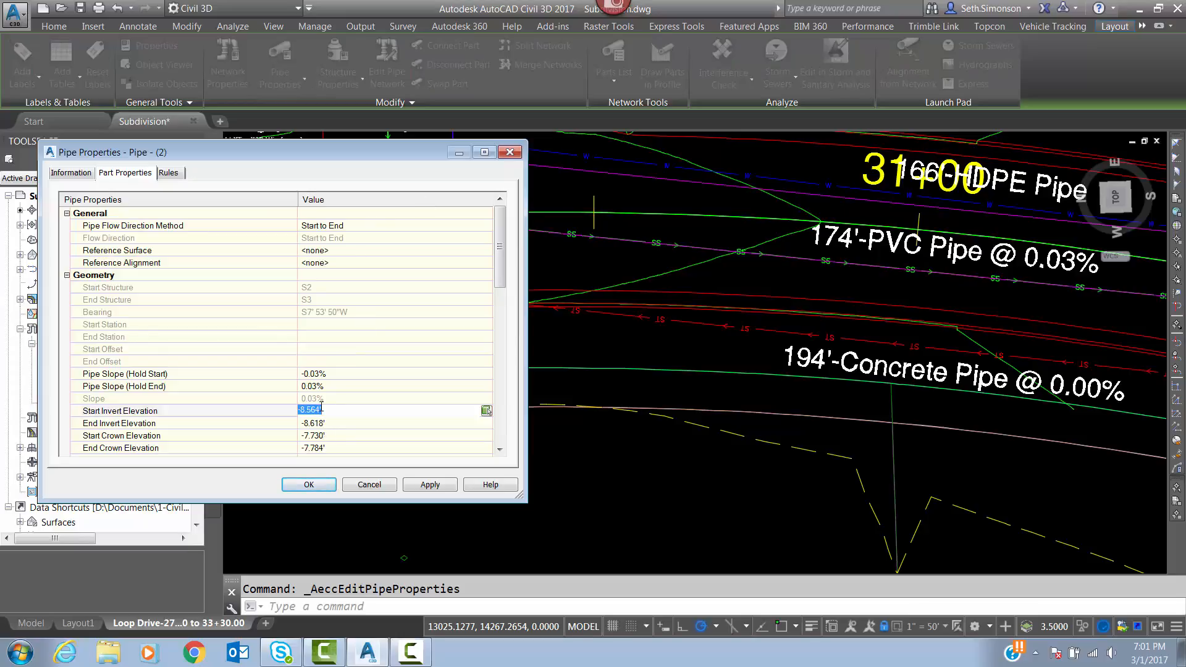
{"action": "type", "text": "1034"}
{"action": "left_click", "coordinate": [322, 373]}
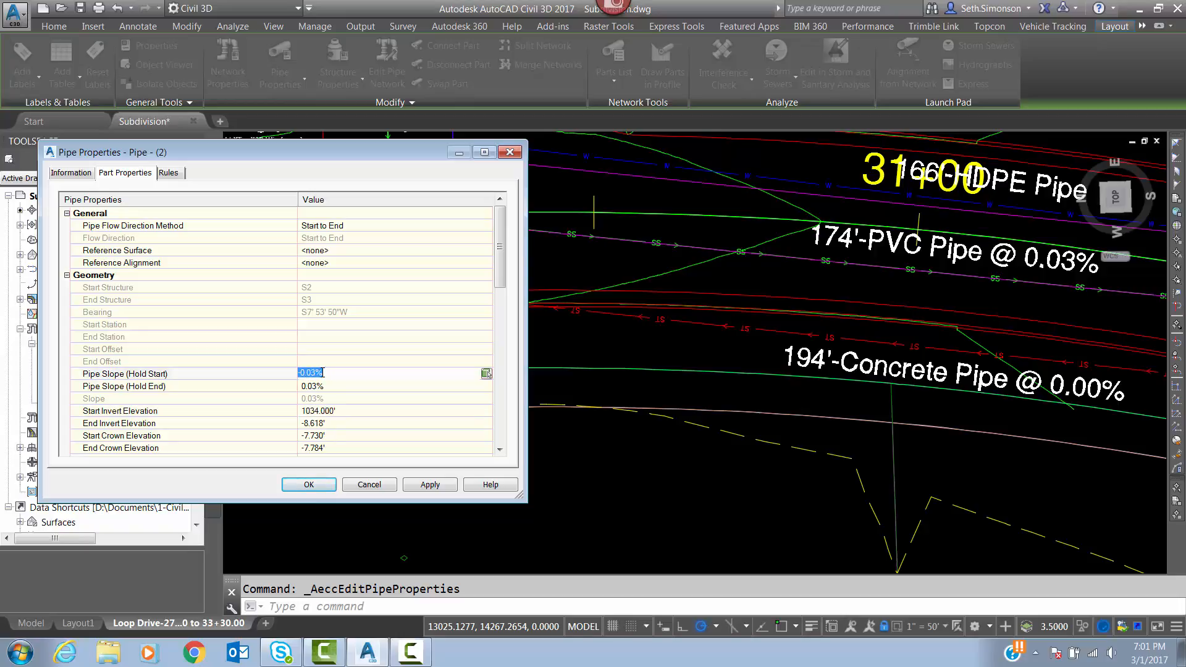
{"action": "key", "text": "BackSpace"}
{"action": "left_click", "coordinate": [431, 485]}
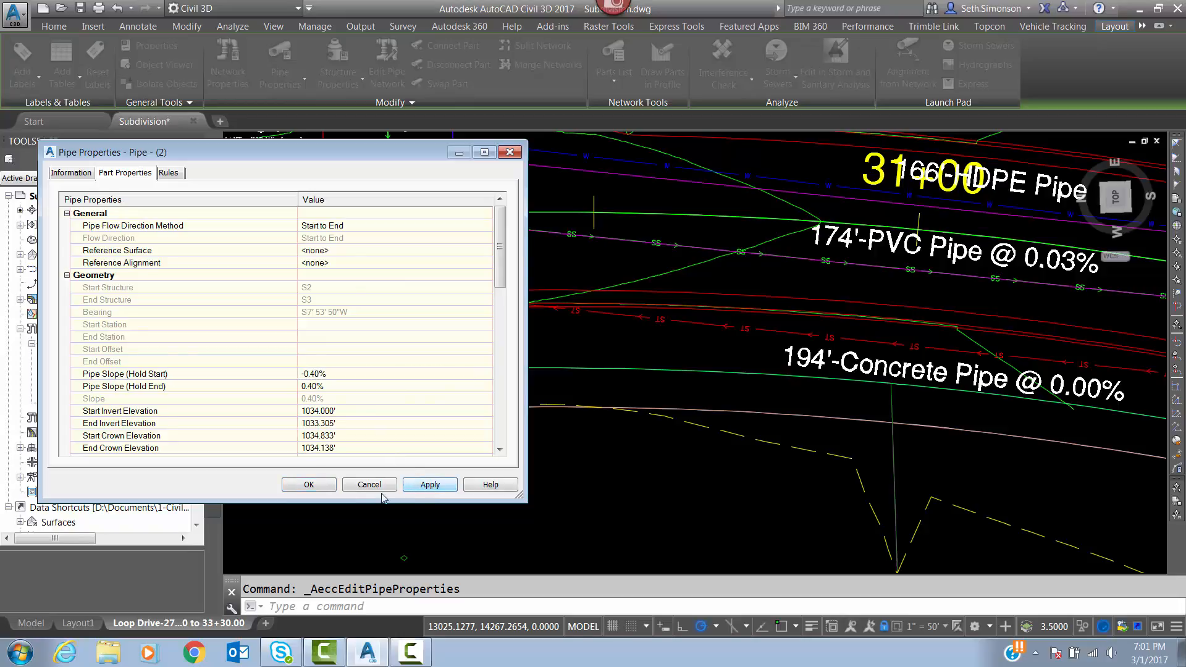
{"action": "left_click", "coordinate": [308, 485]}
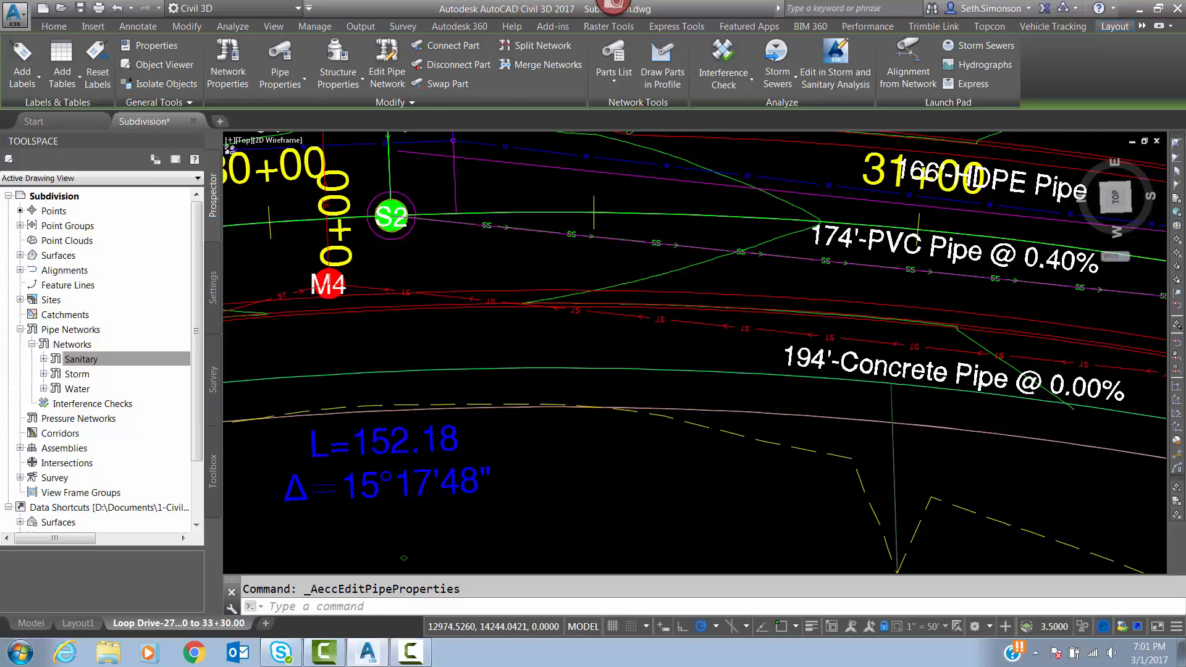
Examine the edited sanitary pipe against the manholes and the water main in the Loop Drive profile view.
{"action": "scroll", "coordinate": [435, 206], "scroll_direction": "down", "scroll_amount": 6}
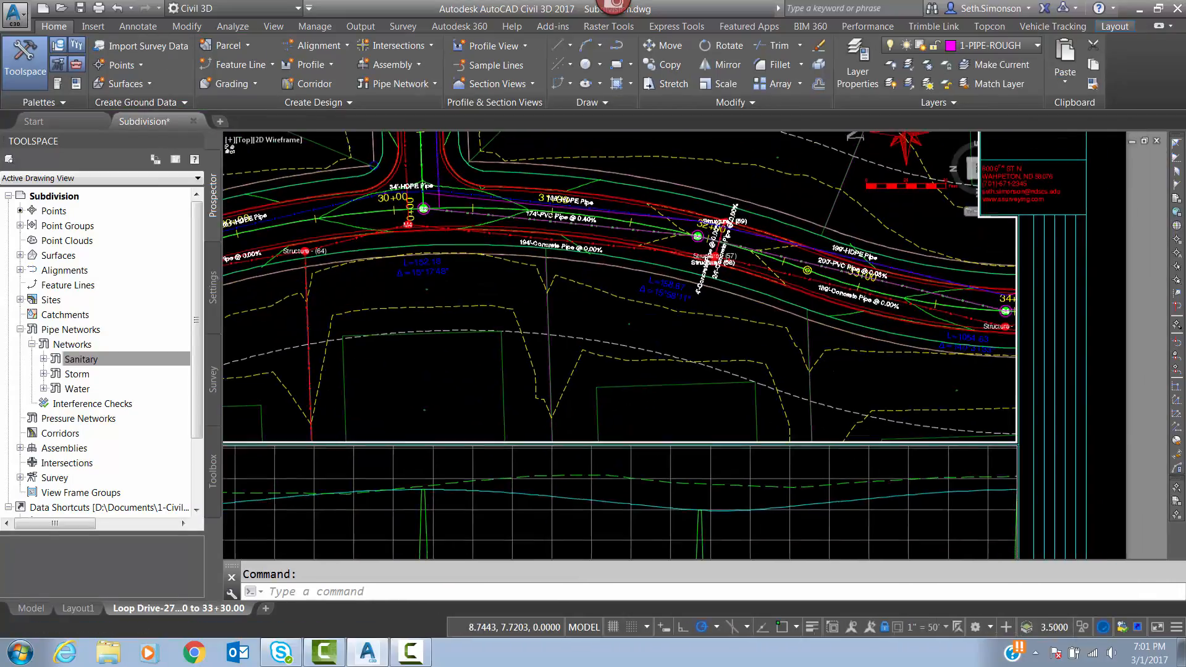
{"action": "middle_click_drag", "start_coordinate": [567, 384], "coordinate": [525, 249]}
{"action": "scroll", "coordinate": [507, 339], "scroll_direction": "up", "scroll_amount": 3}
{"action": "middle_click_drag", "start_coordinate": [507, 339], "coordinate": [508, 327]}
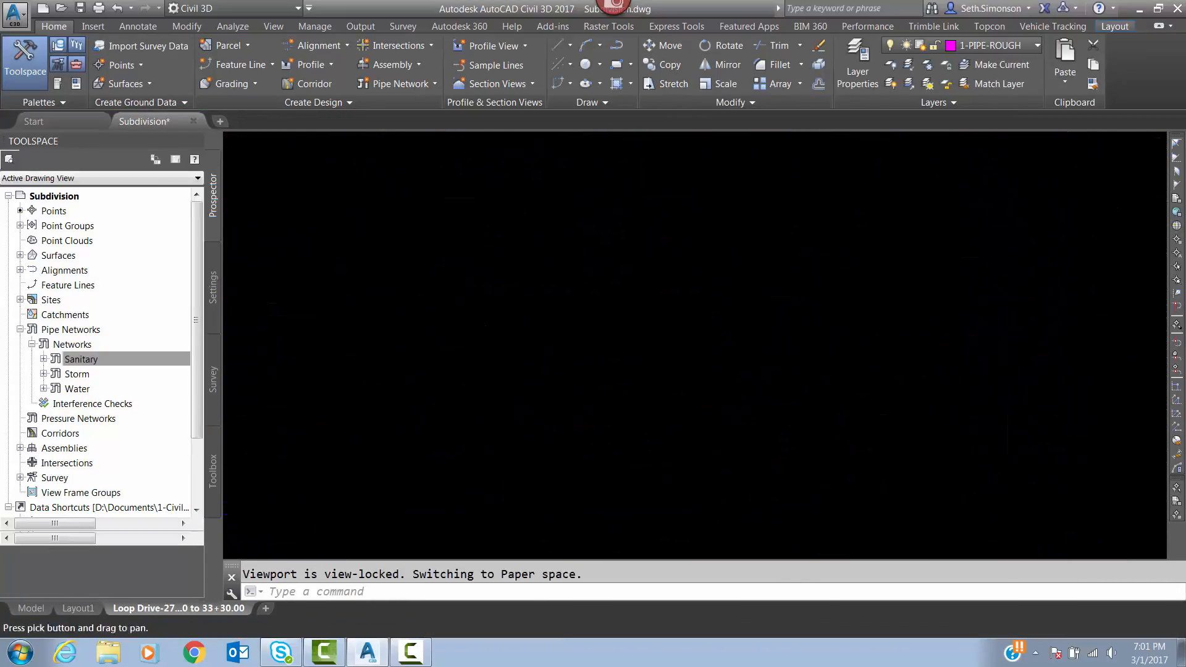
{"action": "left_click", "coordinate": [557, 273]}
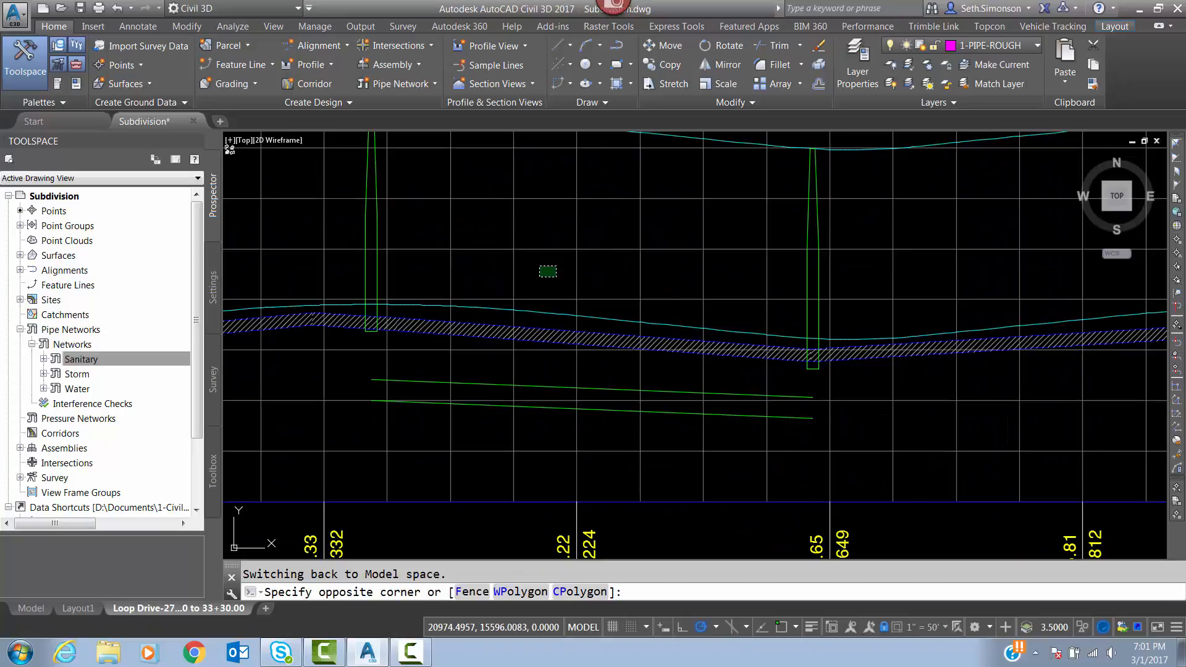
{"action": "left_click", "coordinate": [539, 277]}
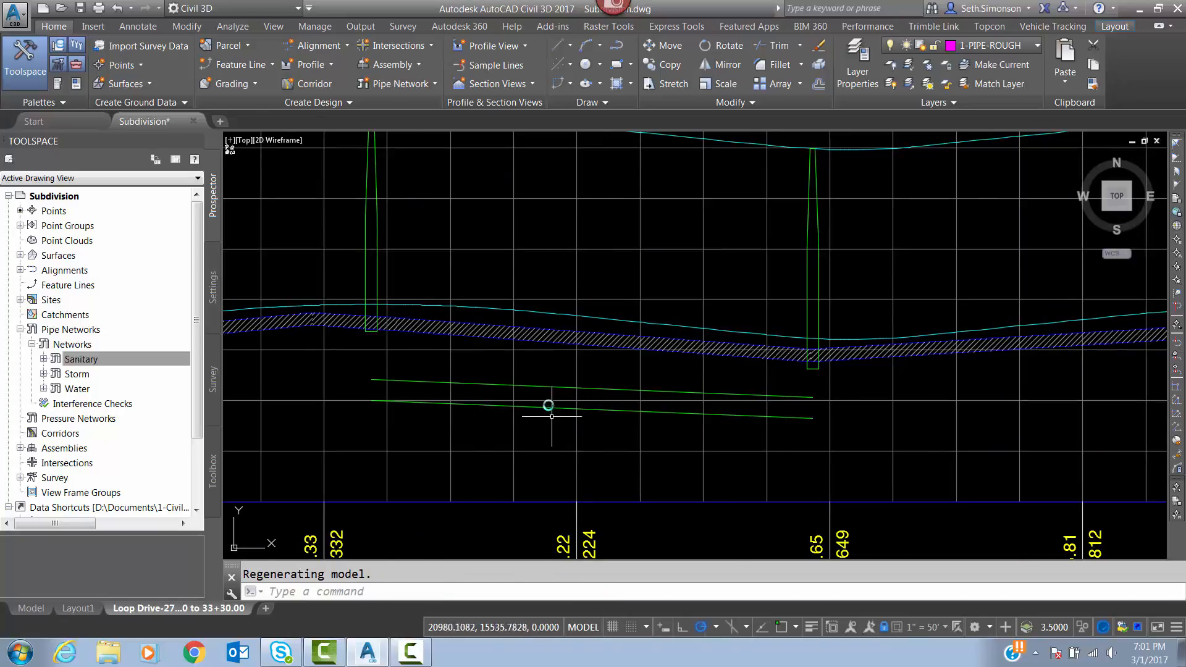
{"action": "scroll", "coordinate": [548, 400], "scroll_direction": "down", "scroll_amount": 5}
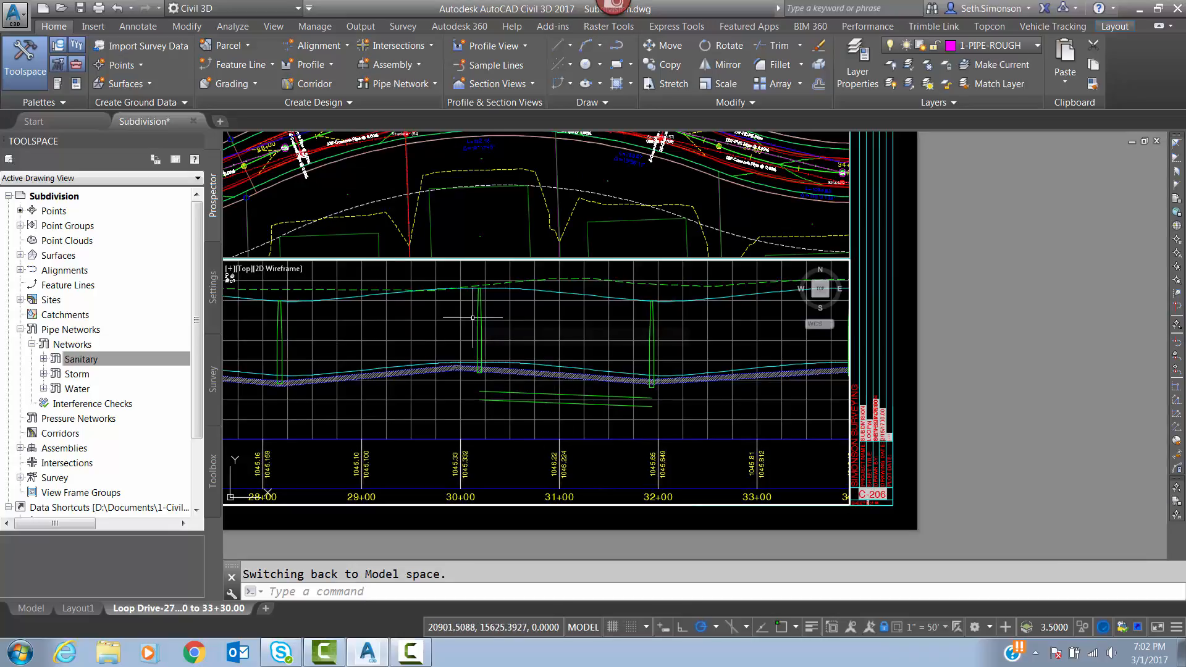
{"action": "mouse_move", "coordinate": [473, 317]}
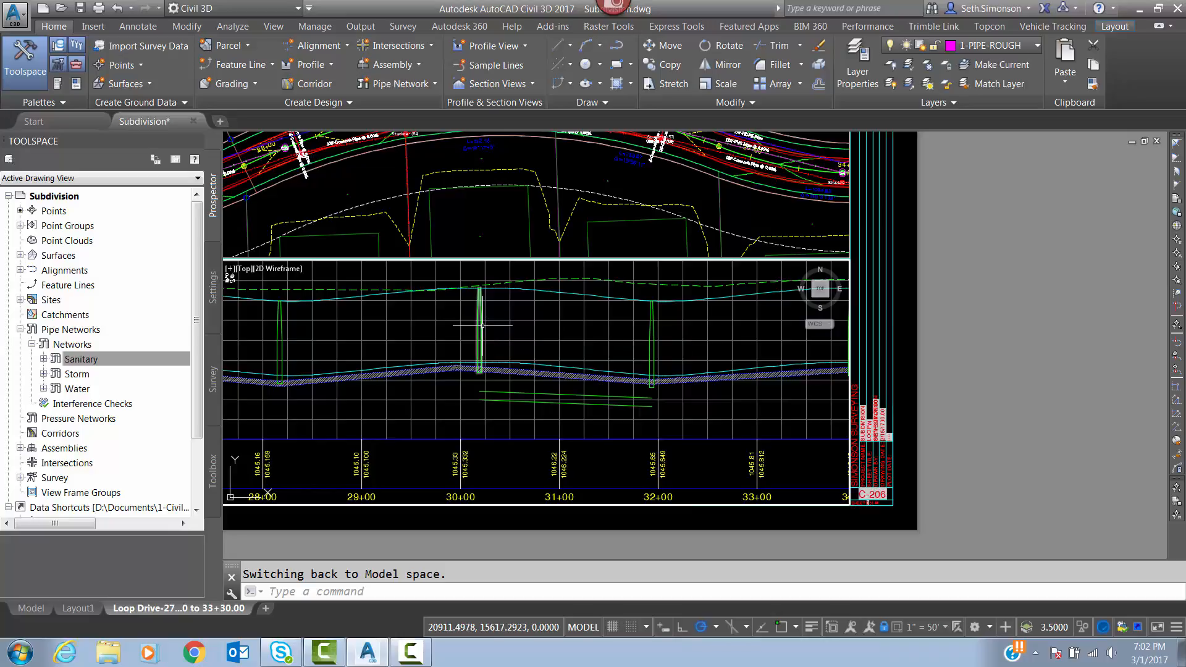
Select the sanitary manhole near station 30+00 in the profile view and try to adjust its bottom directly.
{"action": "scroll", "coordinate": [484, 328], "scroll_direction": "up", "scroll_amount": 4}
{"action": "left_click", "coordinate": [469, 332]}
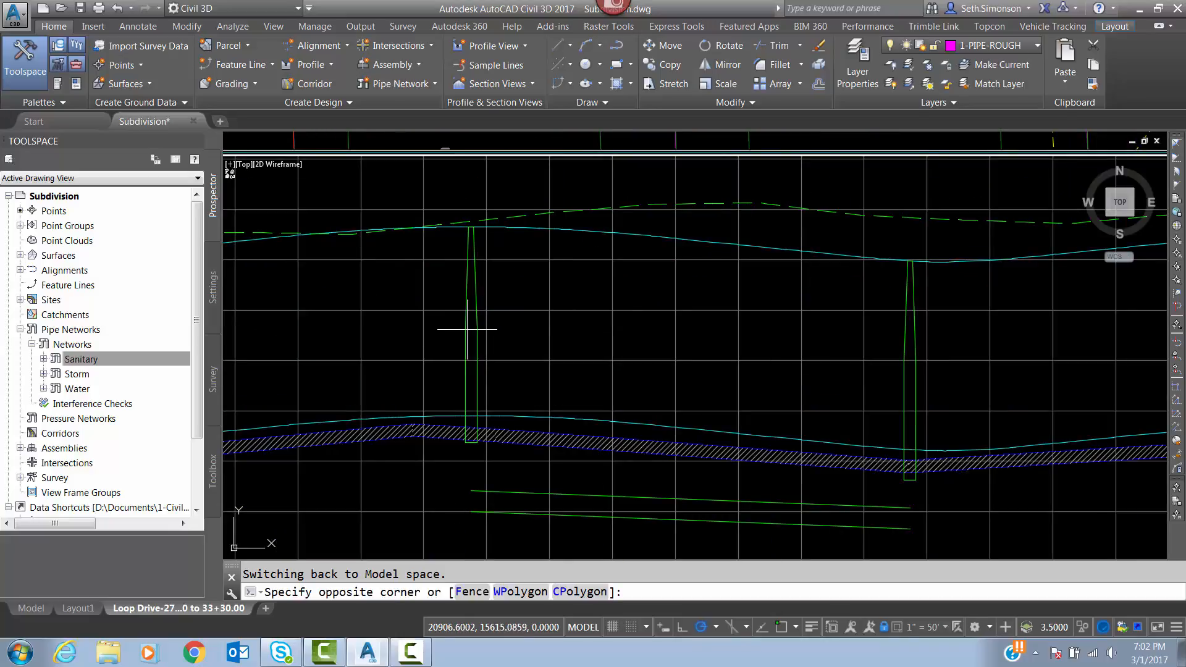
{"action": "left_click", "coordinate": [465, 325]}
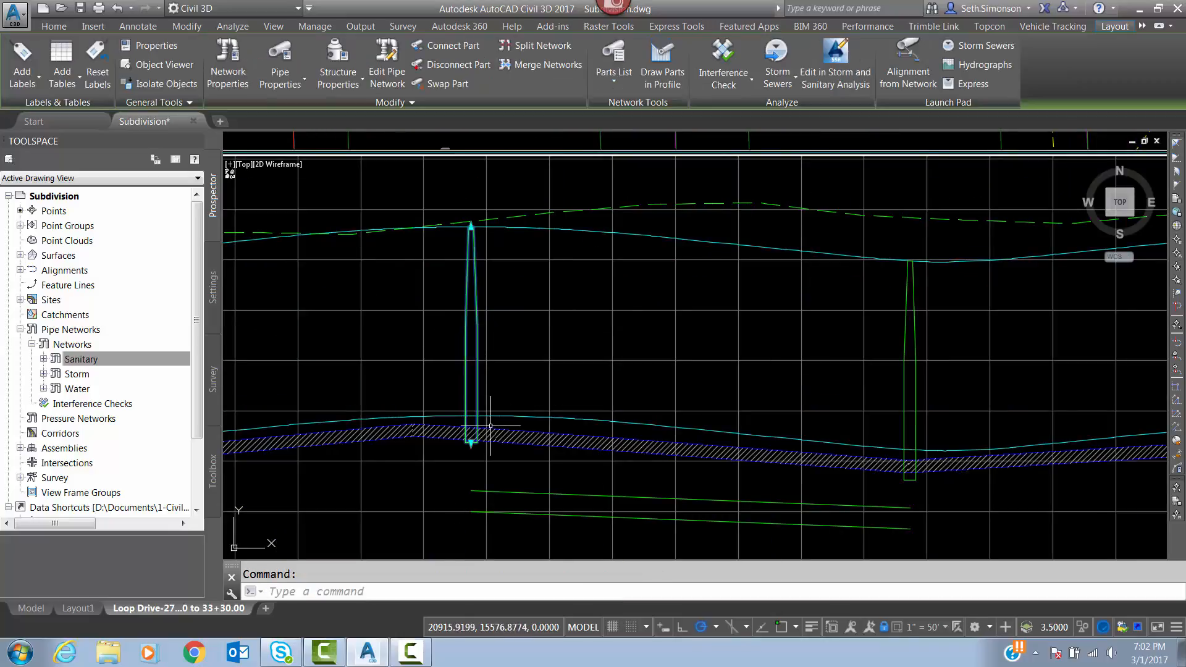
{"action": "middle_click_drag", "start_coordinate": [493, 409], "coordinate": [620, 422]}
{"action": "scroll", "coordinate": [641, 356], "scroll_direction": "down", "scroll_amount": 4}
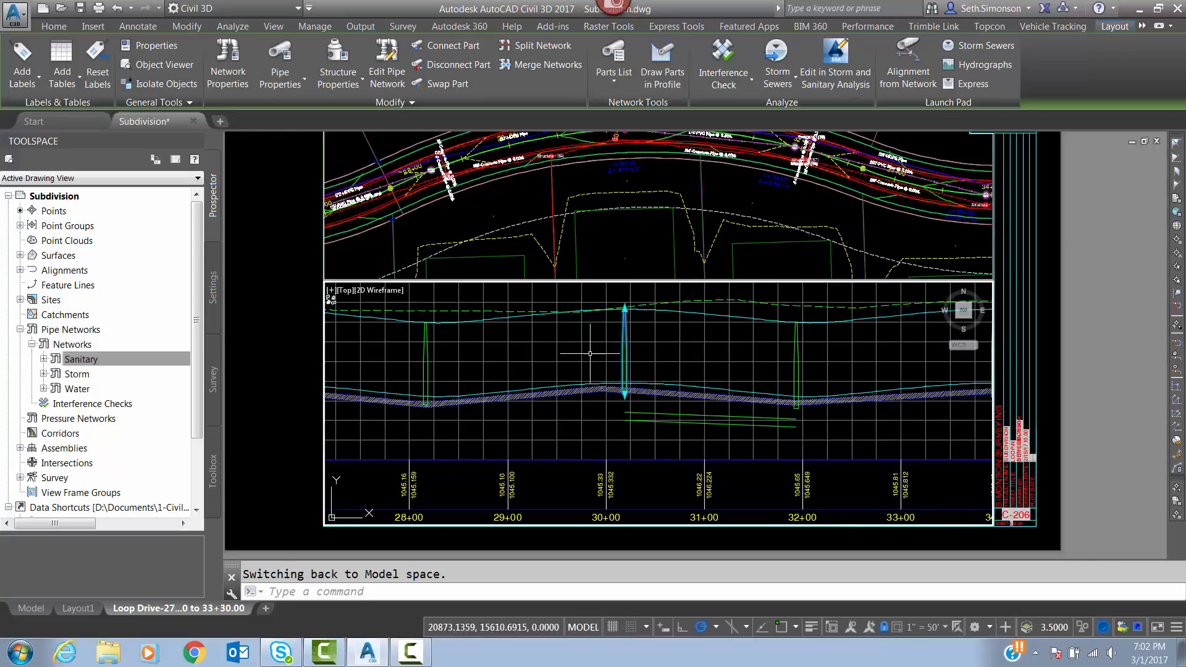
{"action": "scroll", "coordinate": [593, 362], "scroll_direction": "up", "scroll_amount": 2}
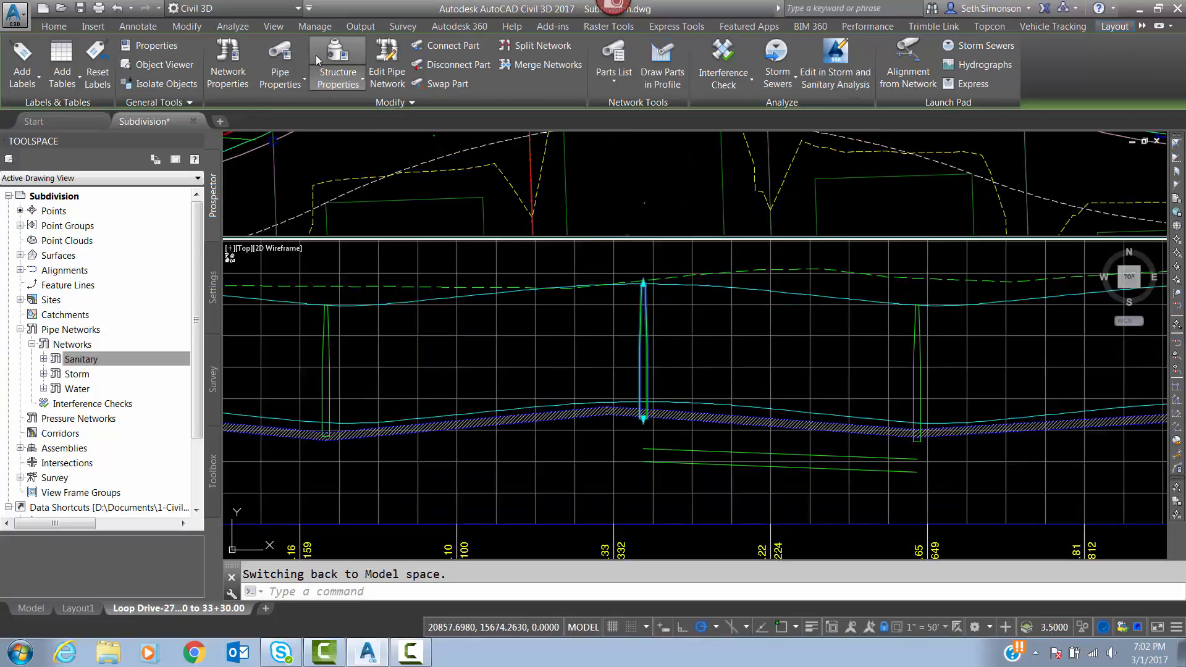
{"action": "left_click", "coordinate": [643, 420]}
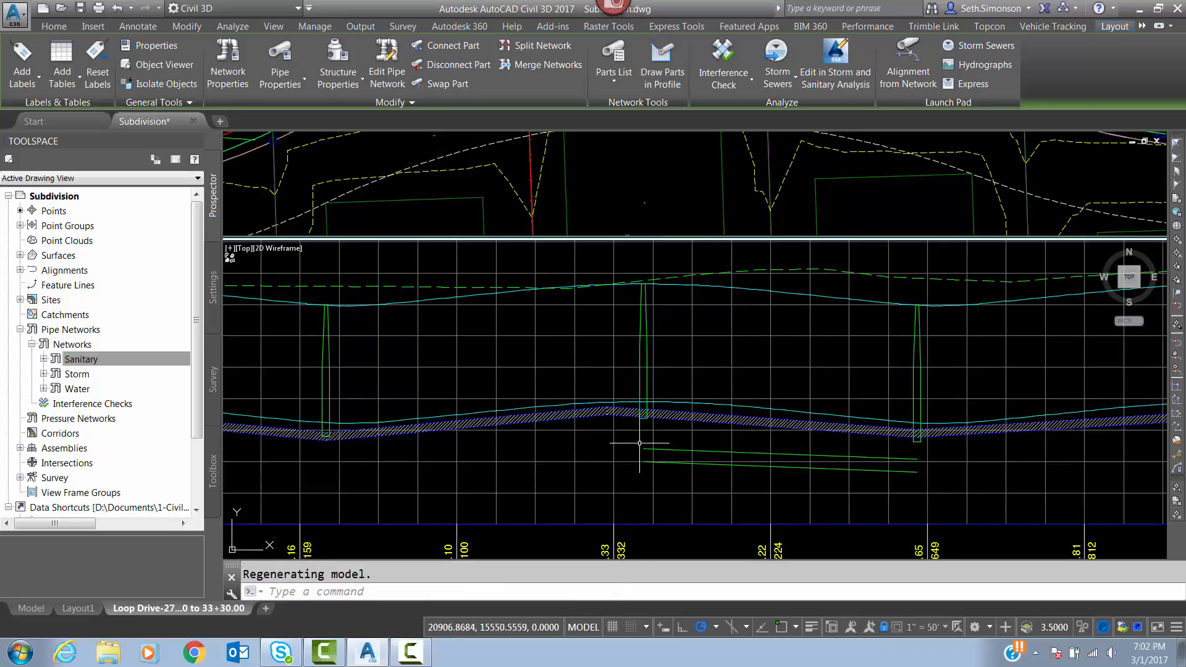
Select the sanitary manhole near station 30+00 in profile and open its structure properties at the sump settings.
{"action": "scroll", "coordinate": [645, 416], "scroll_direction": "up", "scroll_amount": 3}
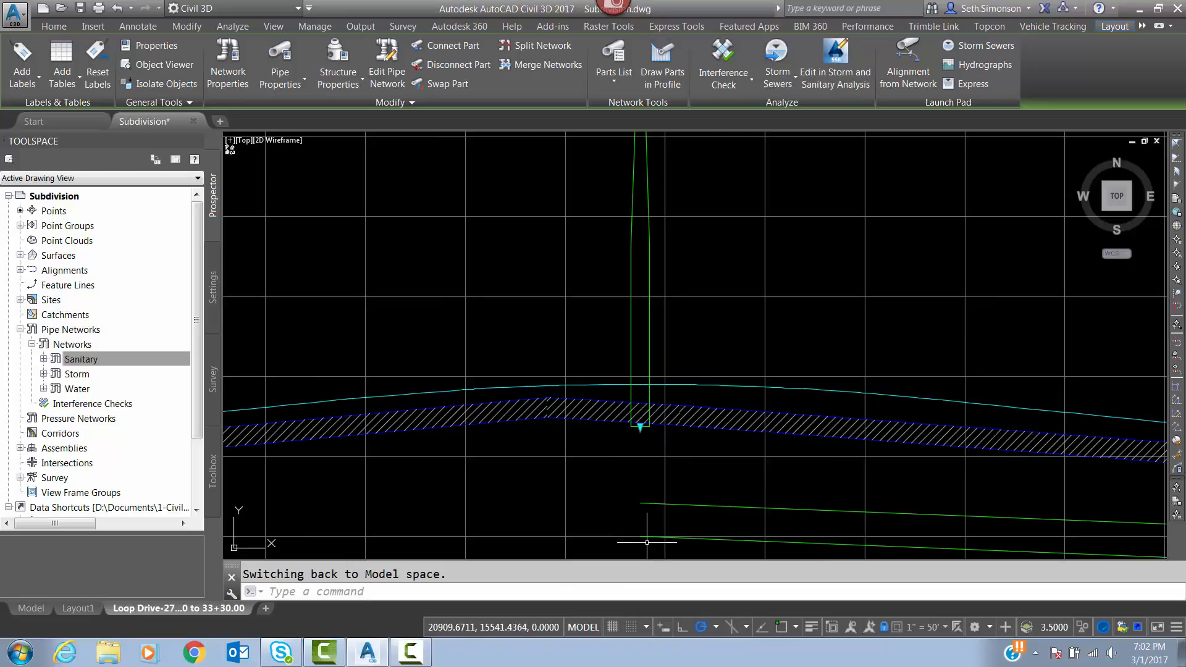
{"action": "left_click", "coordinate": [634, 339]}
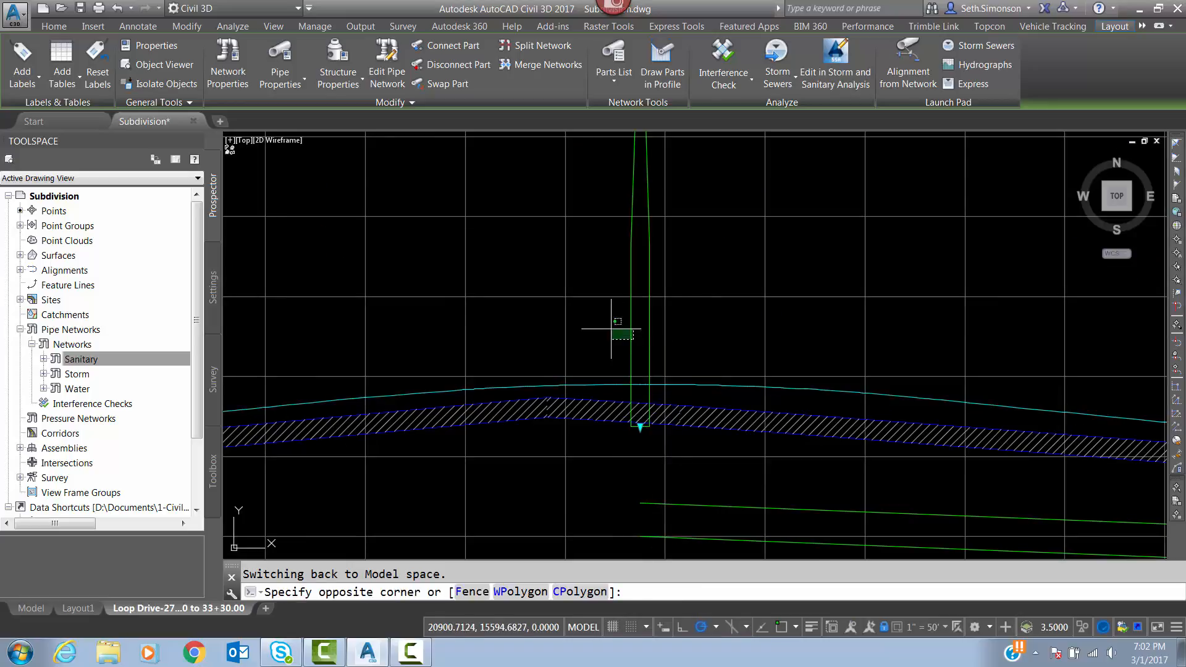
{"action": "left_click", "coordinate": [611, 329]}
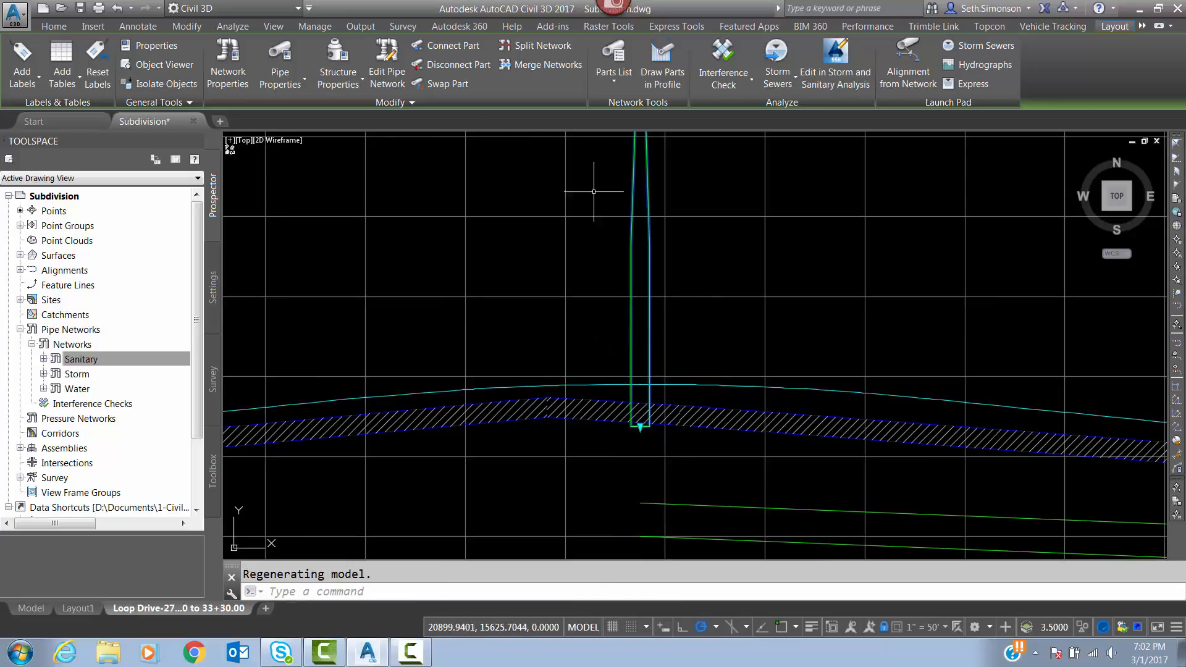
{"action": "left_click", "coordinate": [334, 56]}
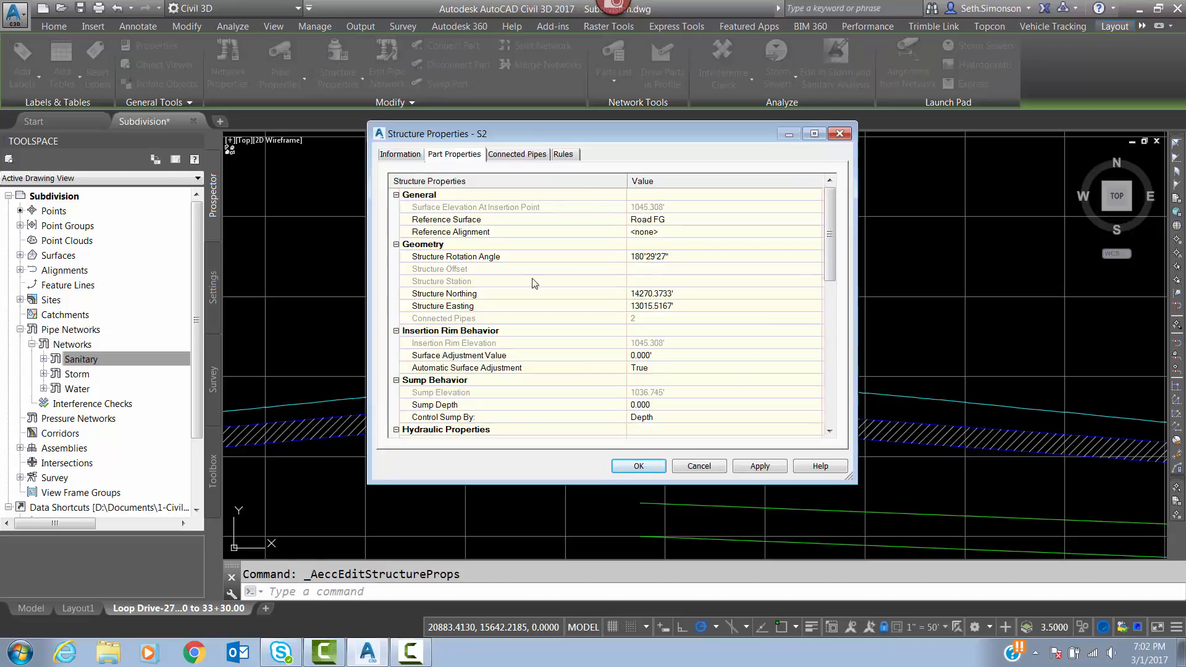
{"action": "left_click_drag", "start_coordinate": [833, 250], "coordinate": [830, 273]}
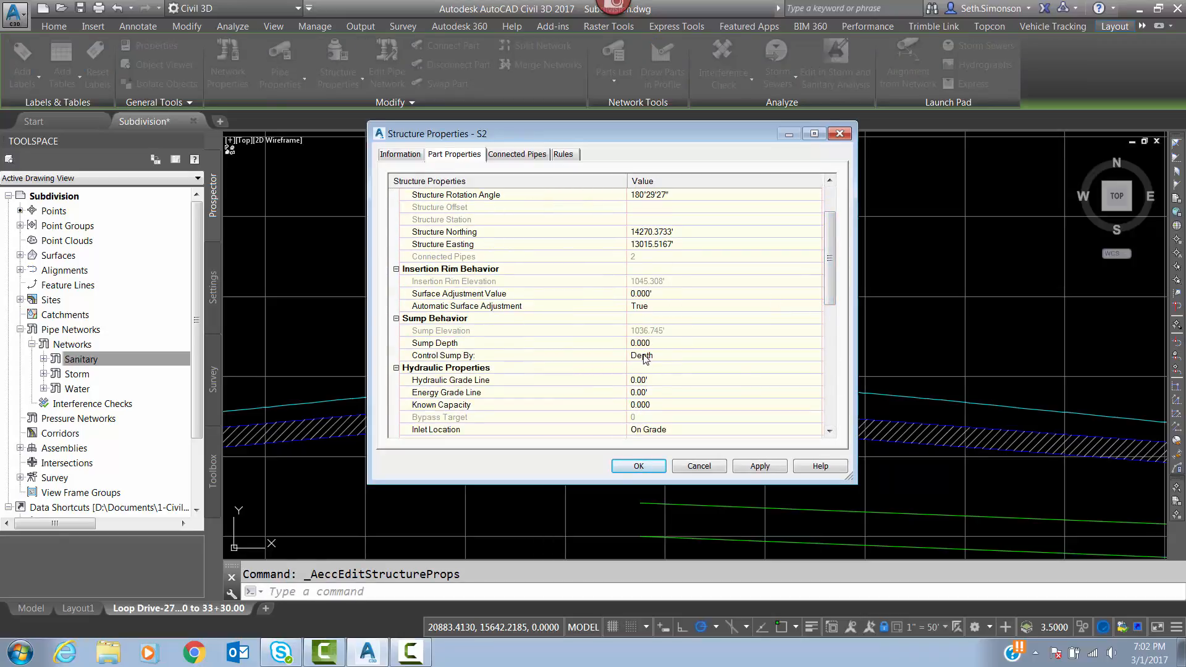
Try controlling the sump of structure S2 by Elevation, and return the setting to Depth.
{"action": "left_click", "coordinate": [639, 356]}
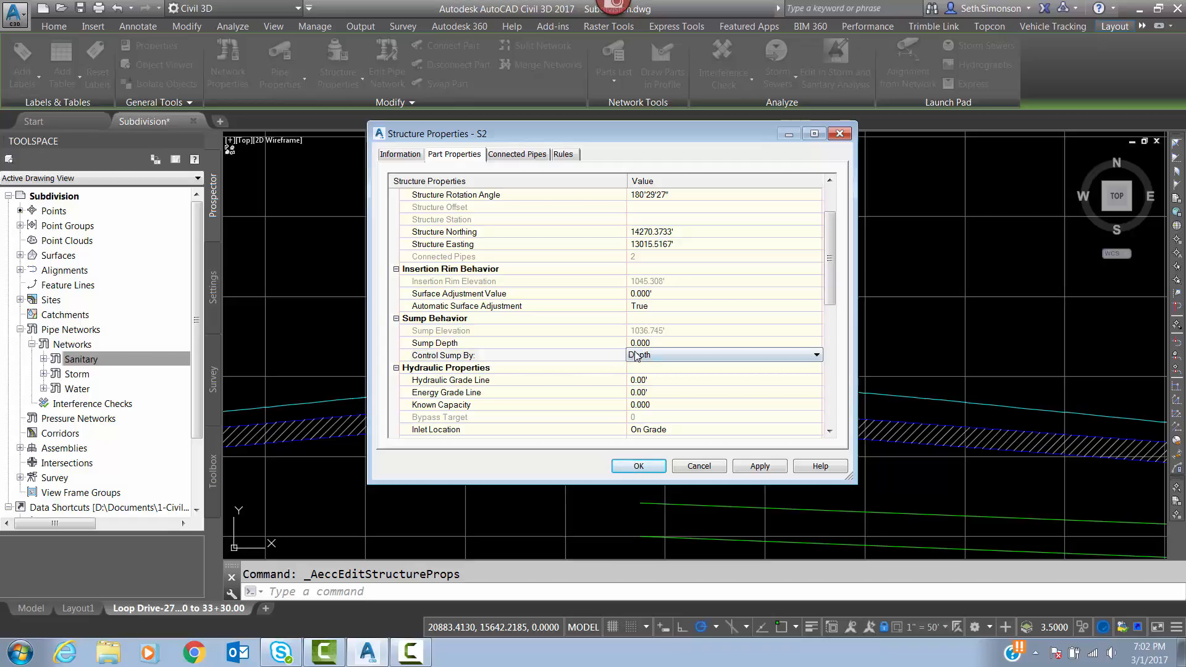
{"action": "left_click", "coordinate": [647, 357]}
{"action": "left_click", "coordinate": [645, 378]}
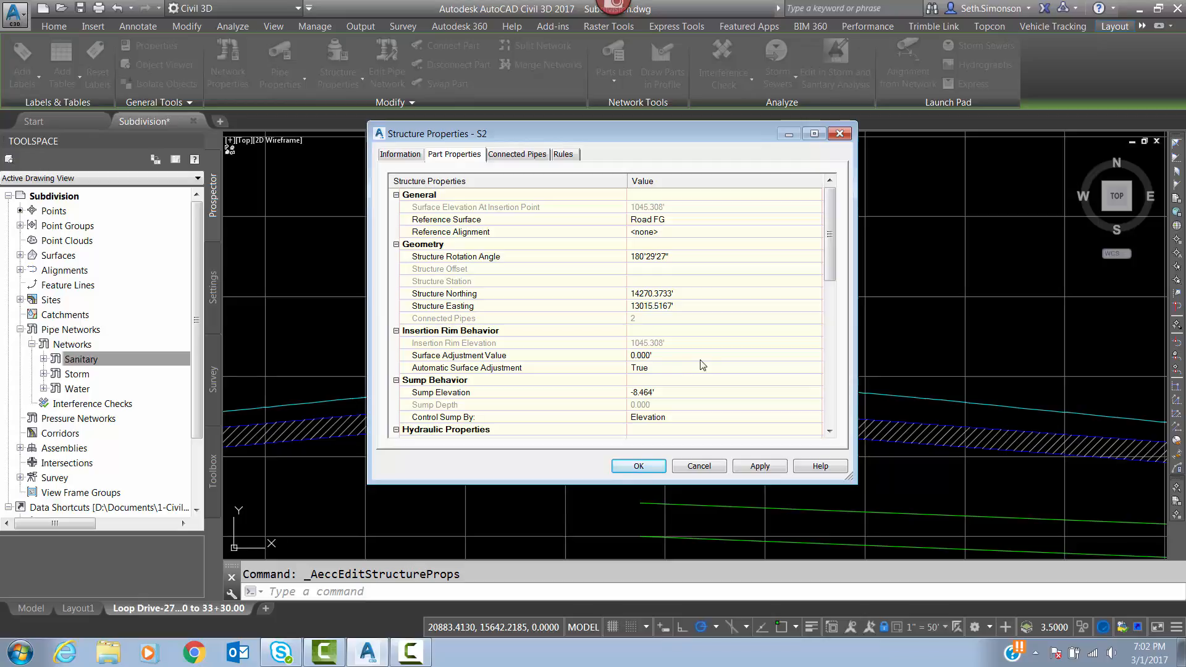
{"action": "left_click", "coordinate": [651, 419]}
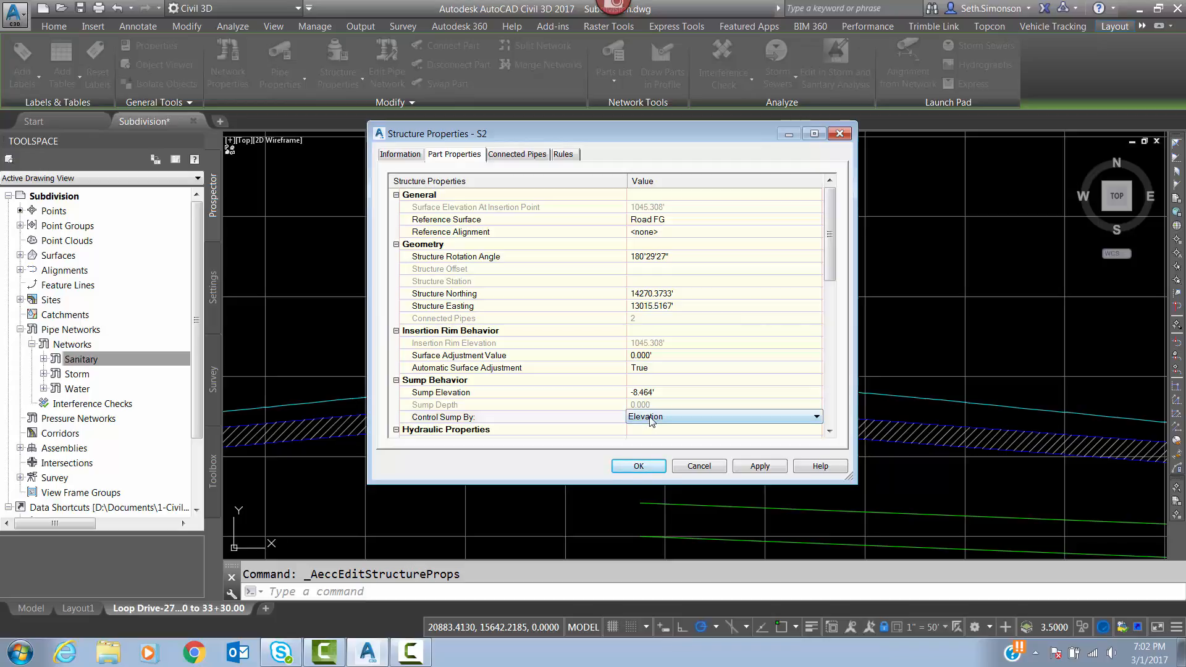
{"action": "left_click", "coordinate": [652, 419]}
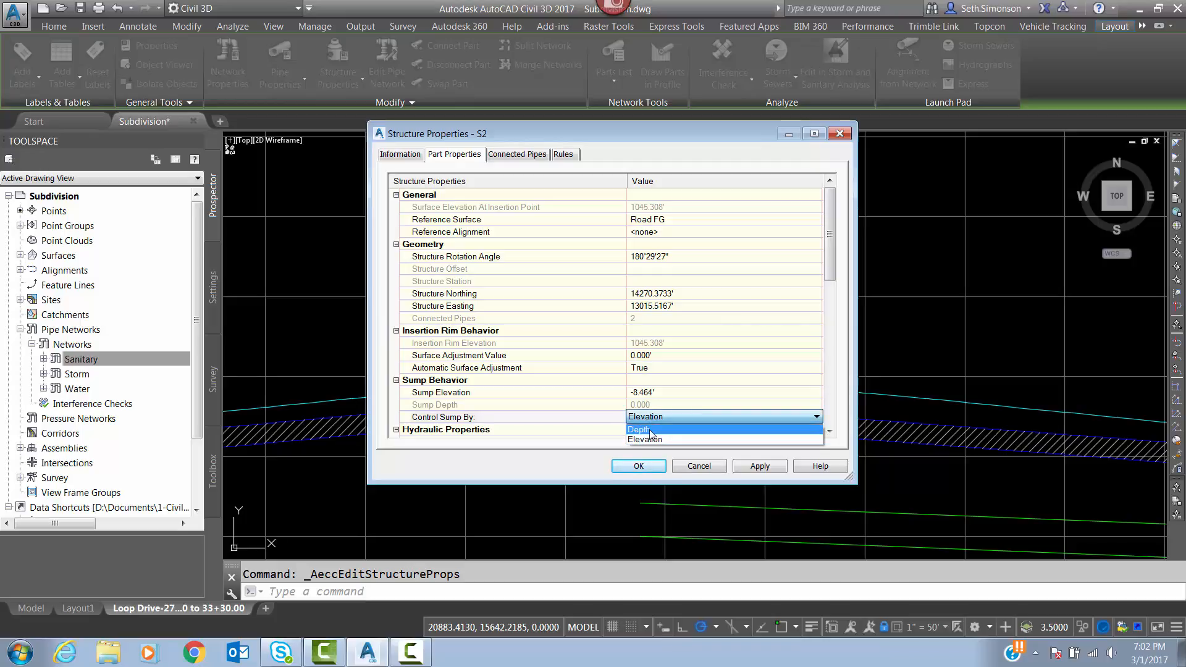
{"action": "left_click", "coordinate": [652, 430]}
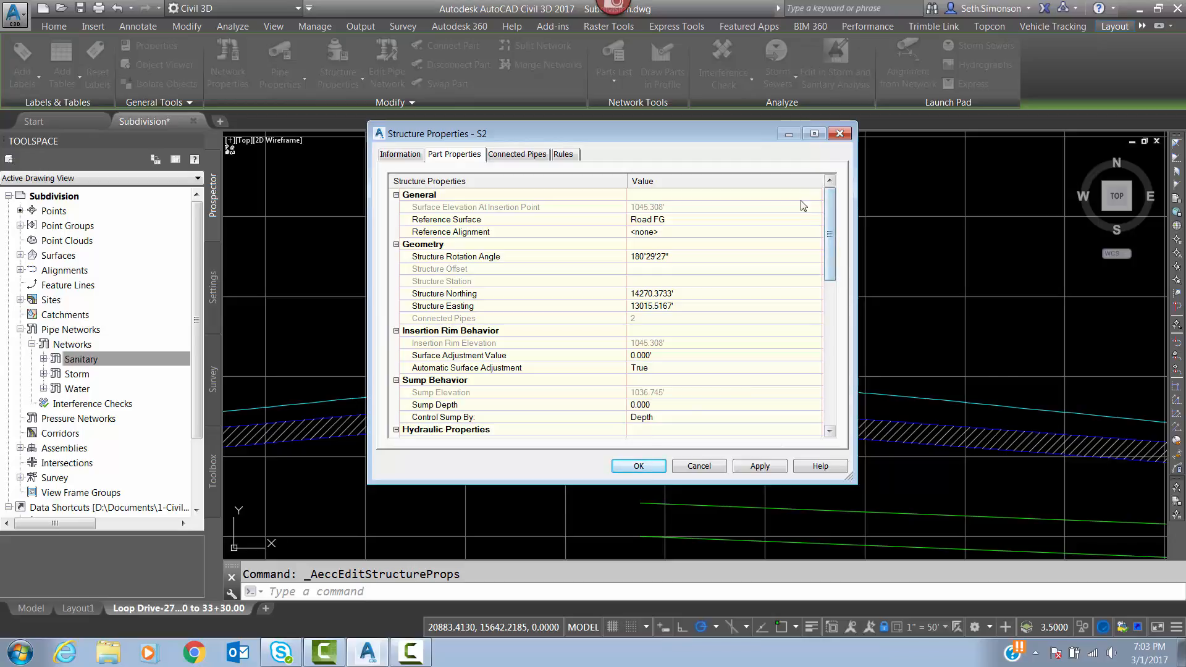
Set the rim to sump height of structure S2 to 10' and apply it.
{"action": "scroll", "coordinate": [961, 341], "scroll_direction": "down", "scroll_amount": 1}
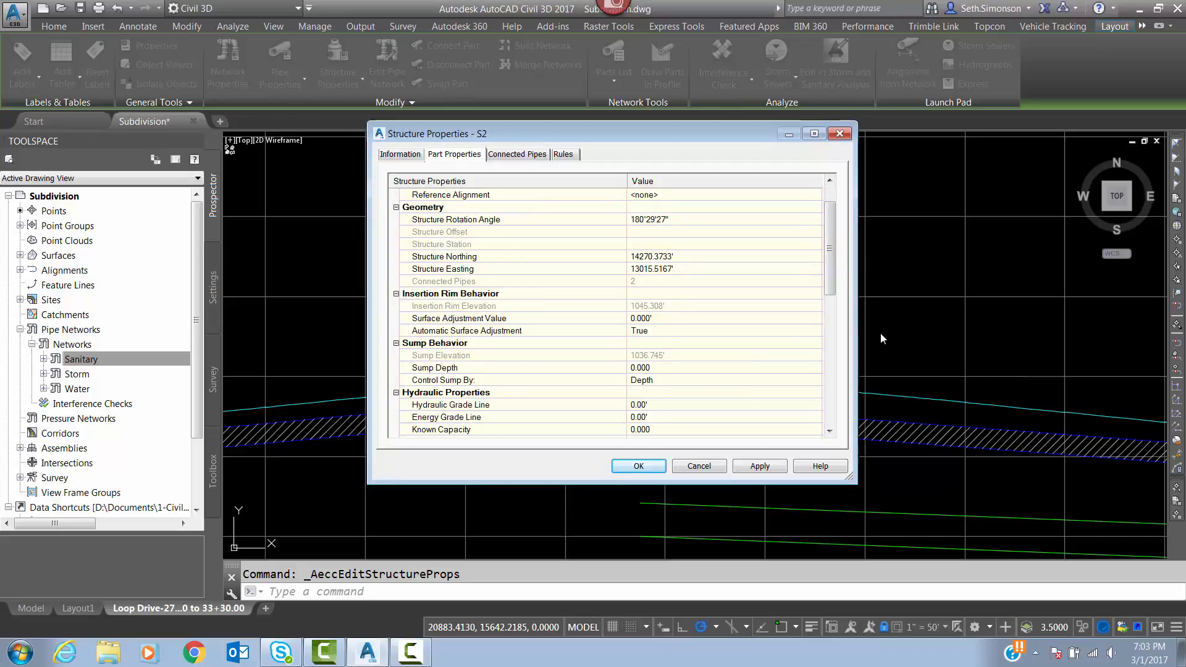
{"action": "left_click_drag", "start_coordinate": [685, 131], "coordinate": [428, 126]}
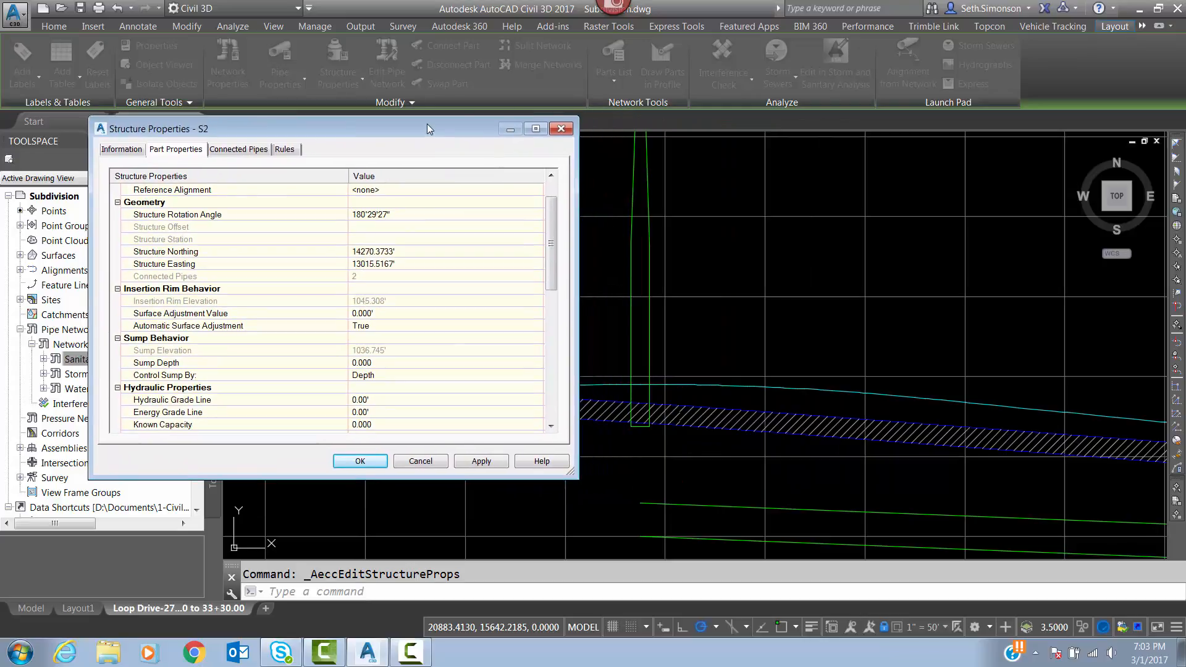
{"action": "left_click_drag", "start_coordinate": [550, 234], "coordinate": [546, 324]}
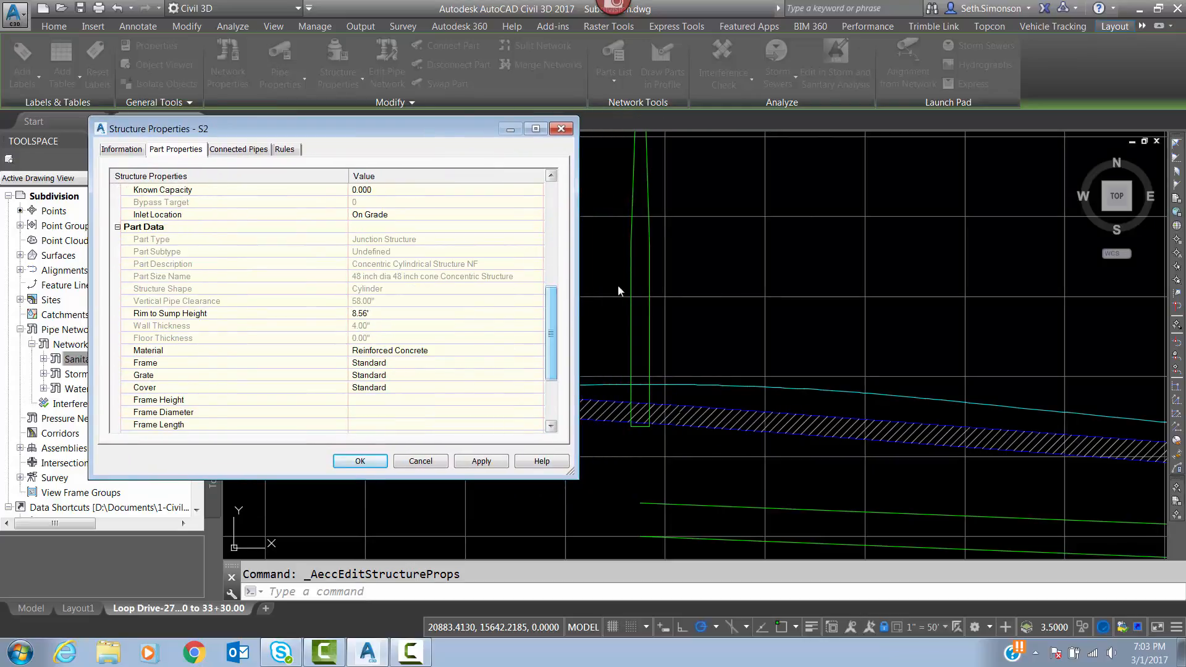
{"action": "left_click", "coordinate": [361, 314]}
{"action": "type", "text": "10"}
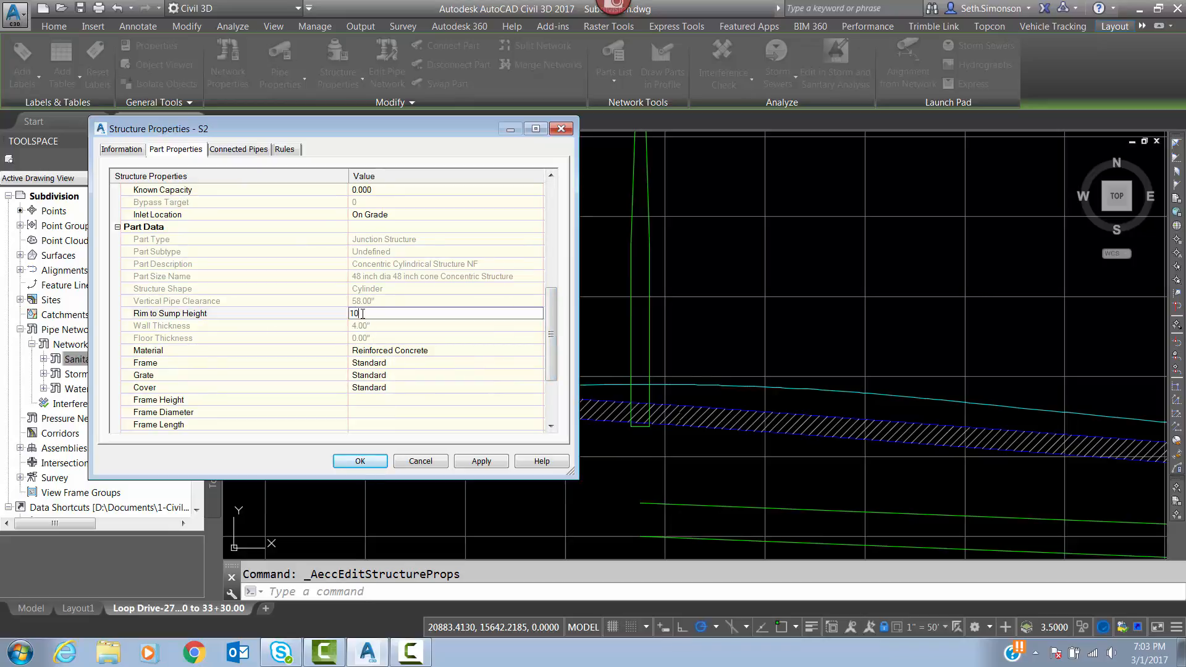
{"action": "key", "text": "Return"}
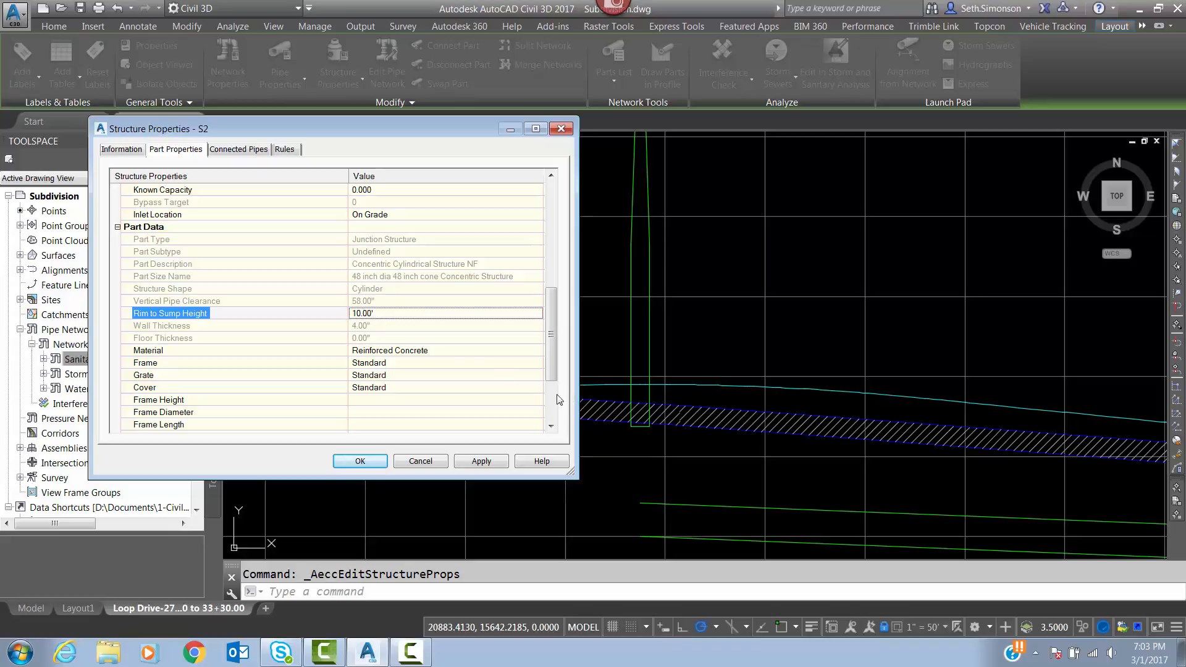
{"action": "left_click", "coordinate": [485, 461]}
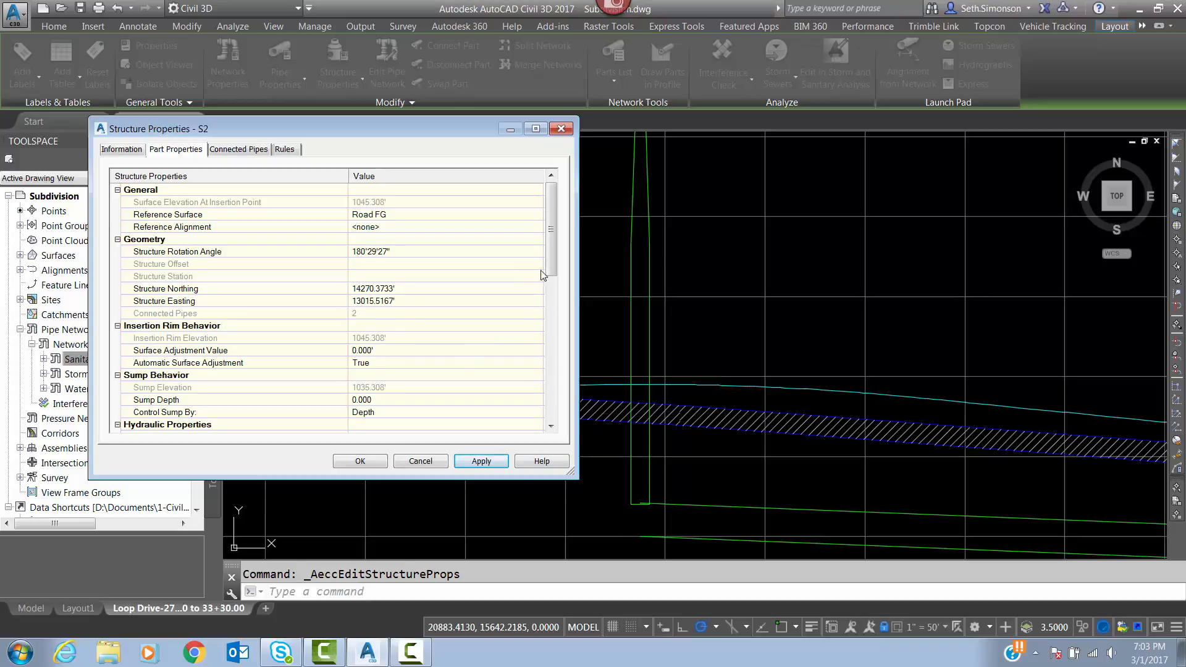
Set the rim to sump height of structure S2 to 11' and apply it.
{"action": "left_click_drag", "start_coordinate": [547, 272], "coordinate": [554, 347]}
{"action": "left_click", "coordinate": [380, 363]}
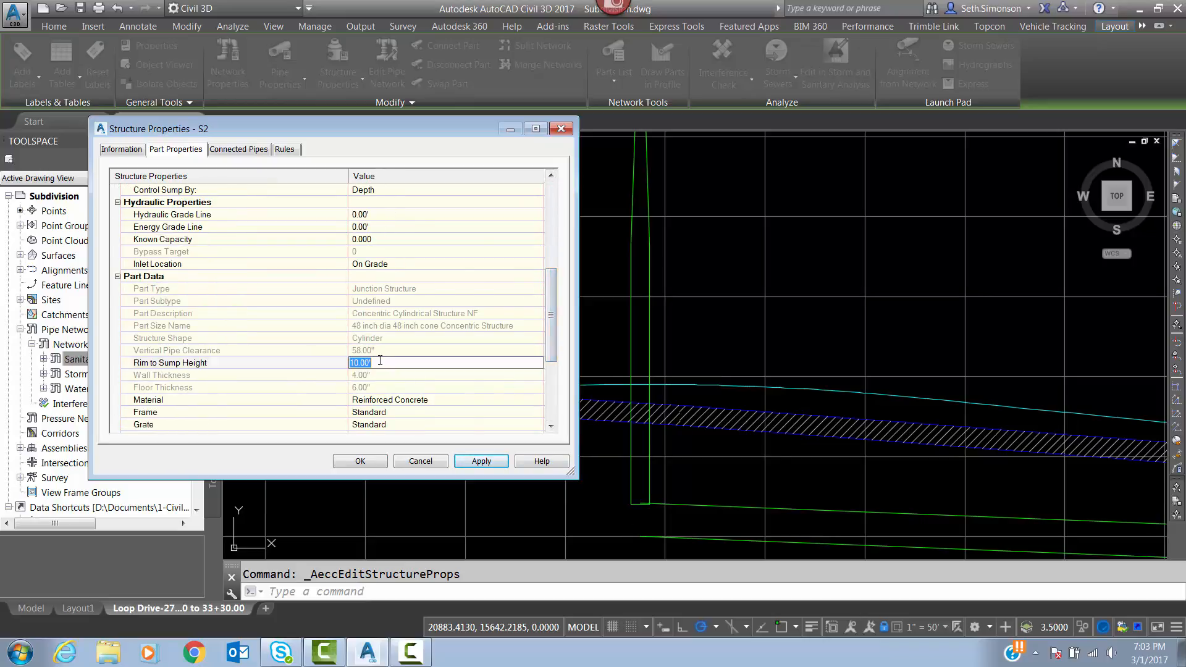
{"action": "type", "text": "11"}
{"action": "left_click", "coordinate": [482, 462]}
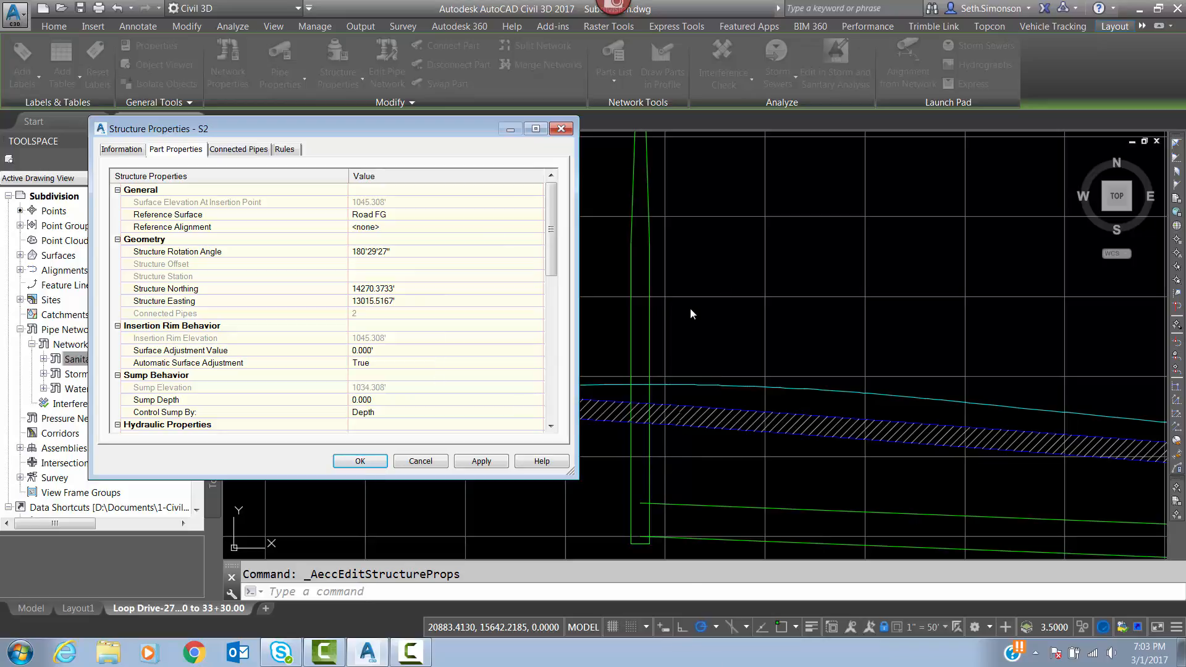
Accept the properties of structure S2 and locate the sanitary manhole near station 32+00 in profile.
{"action": "left_click", "coordinate": [372, 465]}
{"action": "scroll", "coordinate": [414, 371], "scroll_direction": "down", "scroll_amount": 2}
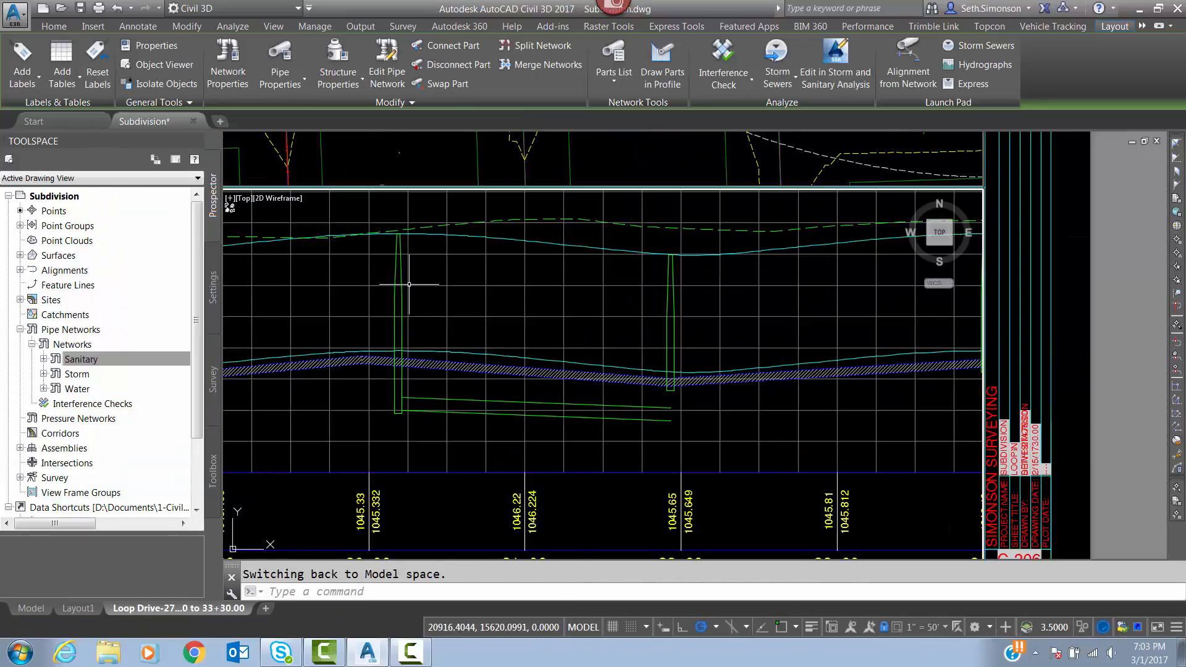
{"action": "scroll", "coordinate": [370, 345], "scroll_direction": "down", "scroll_amount": 2}
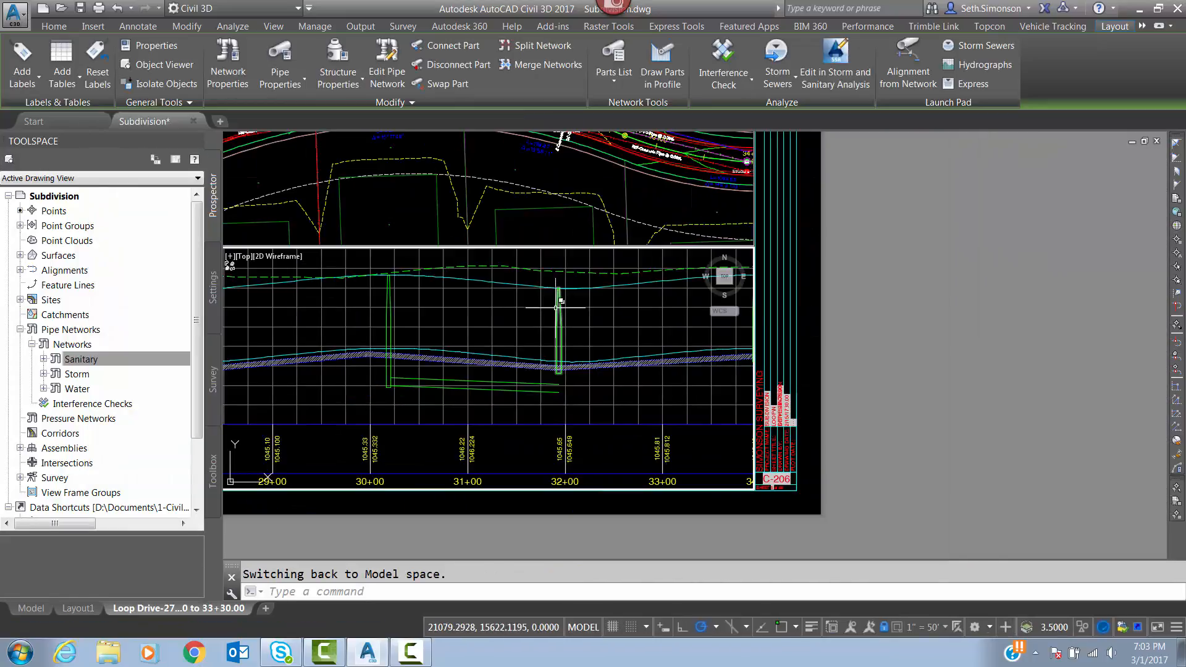
{"action": "scroll", "coordinate": [558, 307], "scroll_direction": "up", "scroll_amount": 3}
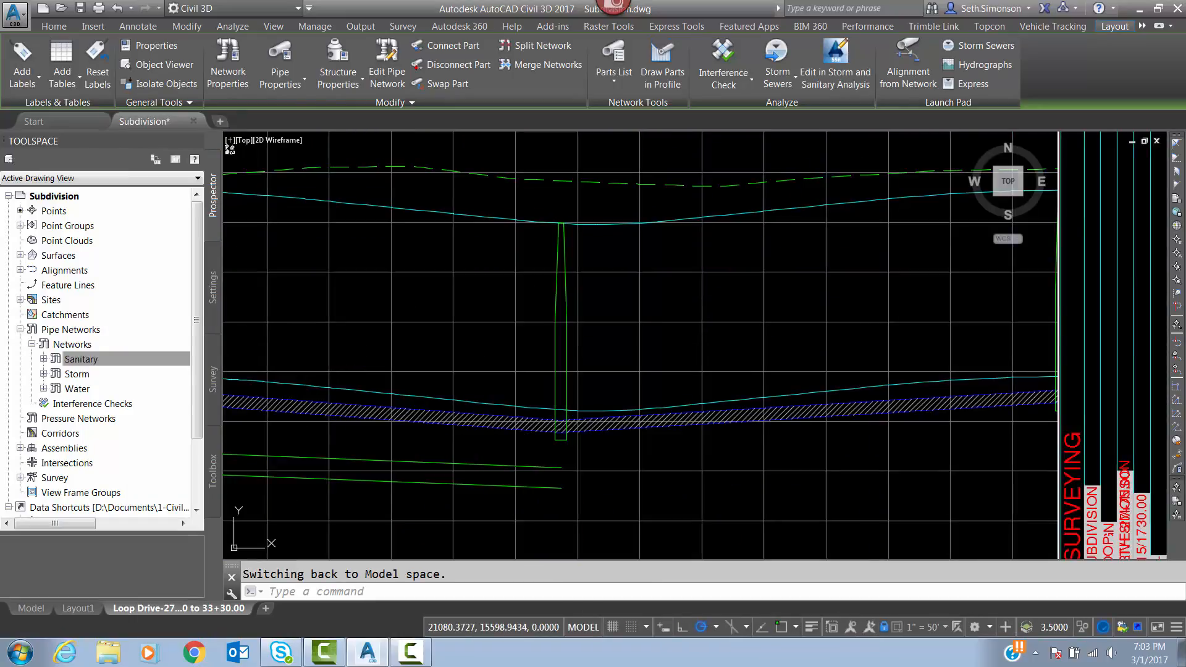
{"action": "left_click", "coordinate": [564, 354]}
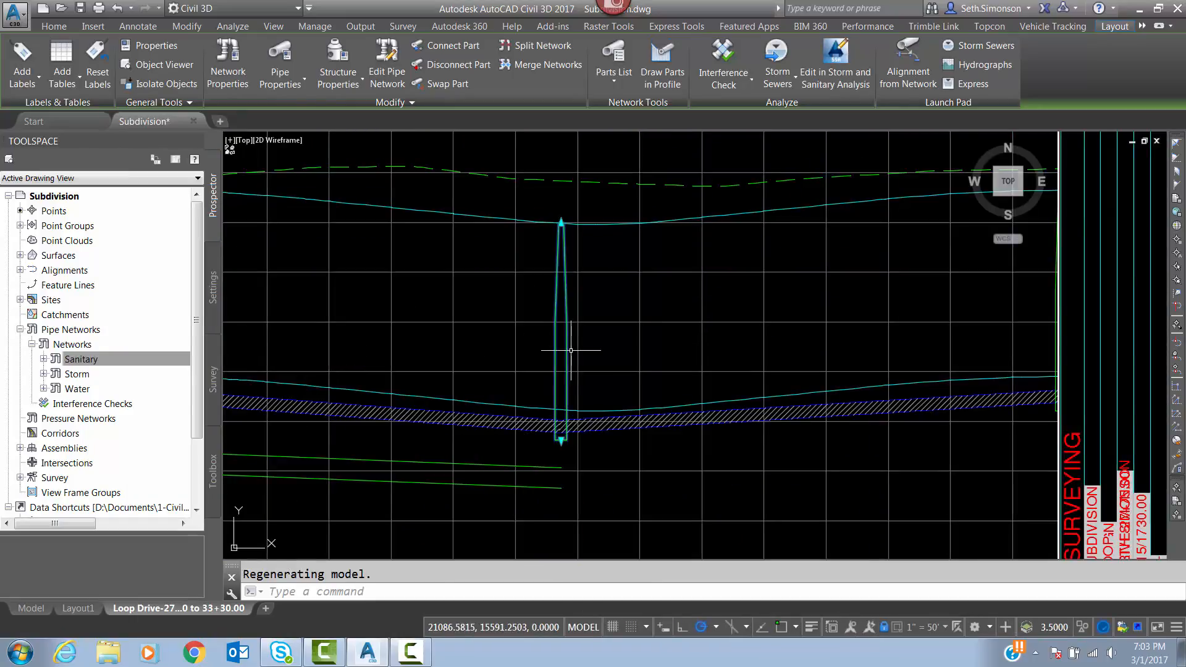
{"action": "left_click", "coordinate": [321, 54]}
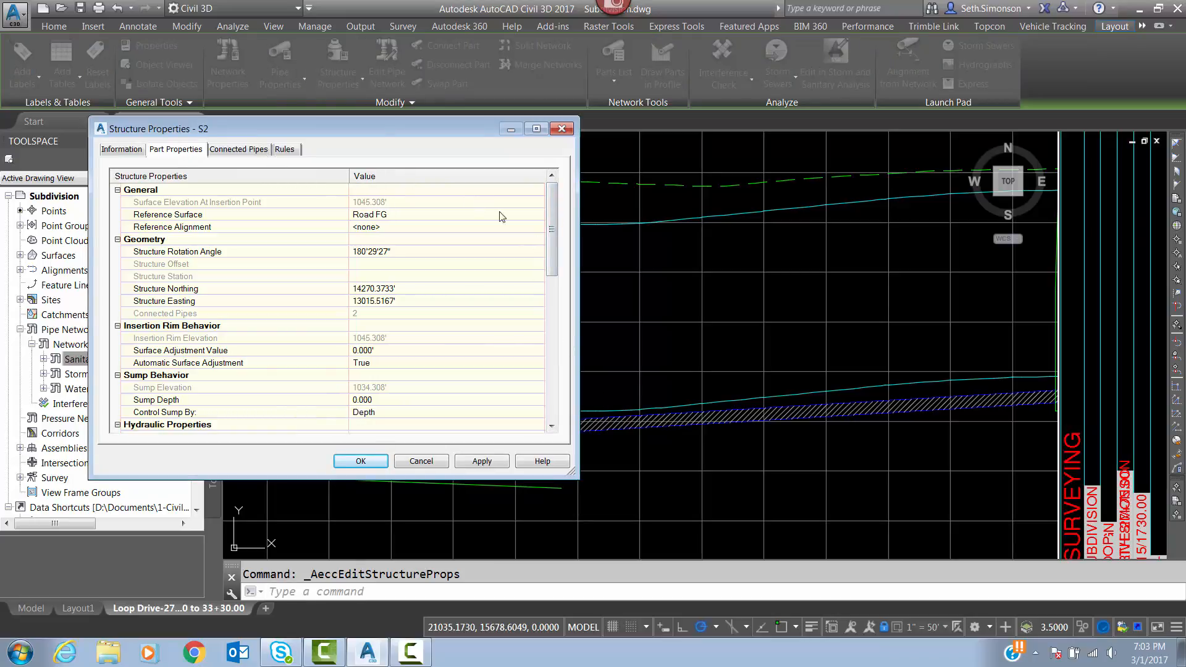
{"action": "left_click_drag", "start_coordinate": [550, 236], "coordinate": [564, 337]}
{"action": "scroll", "coordinate": [564, 337], "scroll_direction": "up", "scroll_amount": 2}
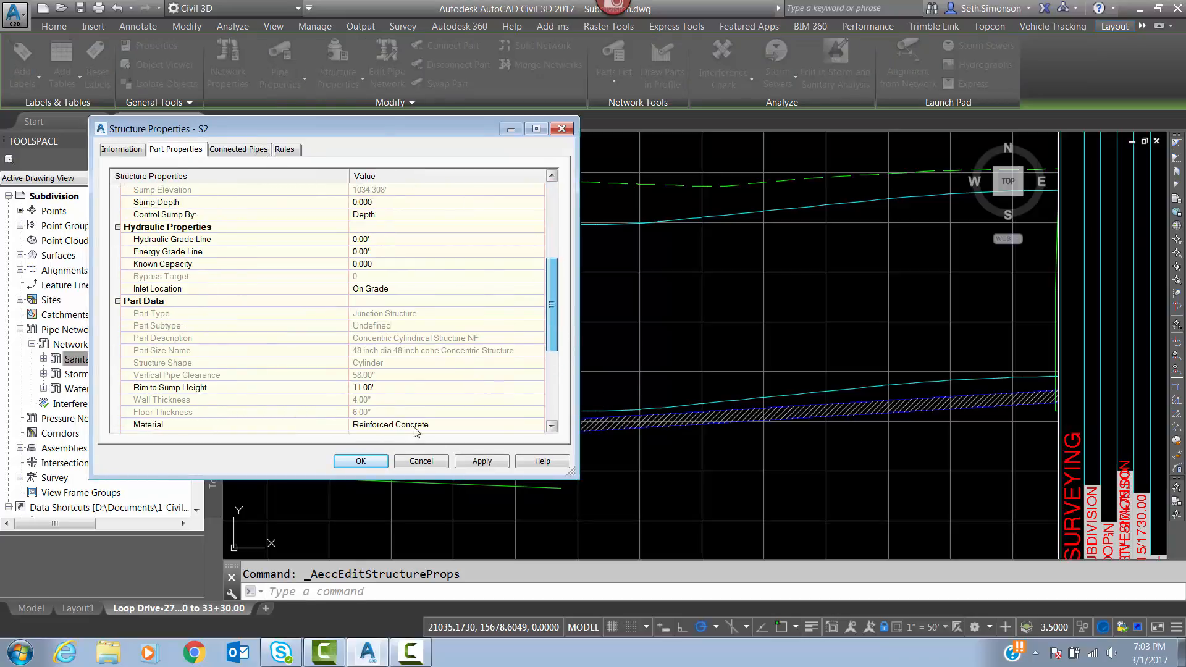
{"action": "left_click", "coordinate": [423, 463]}
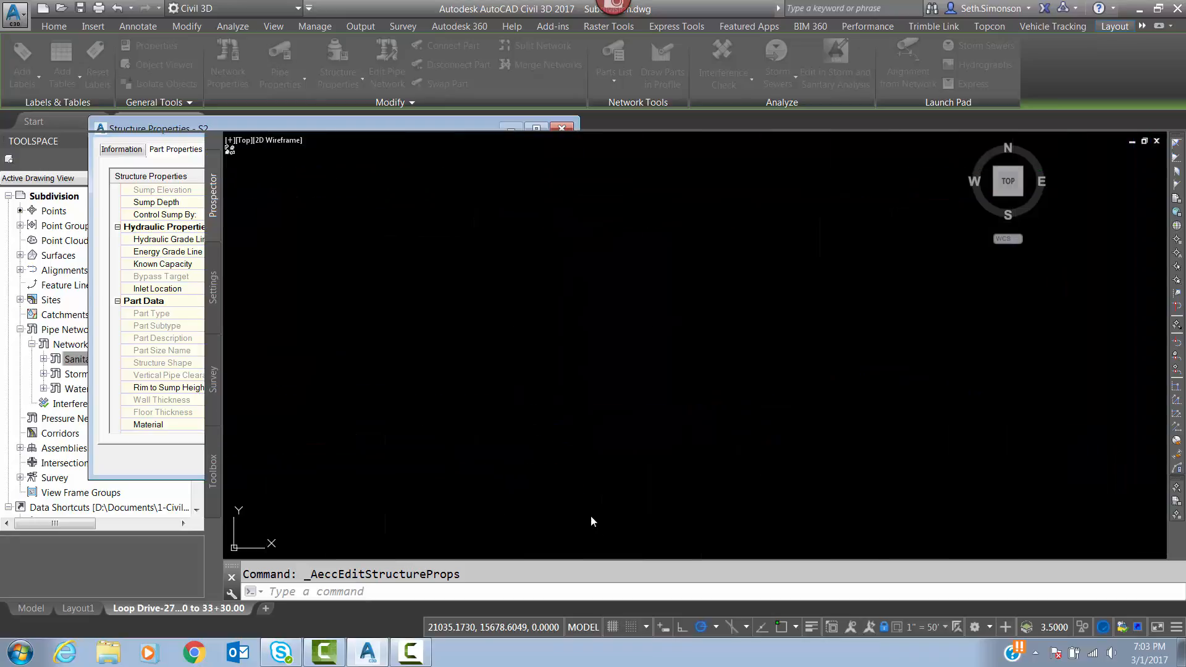
Open the structure properties of the sanitary manhole near station 32+00 and apply a rim to sump height of 11'.
{"action": "left_click", "coordinate": [561, 346]}
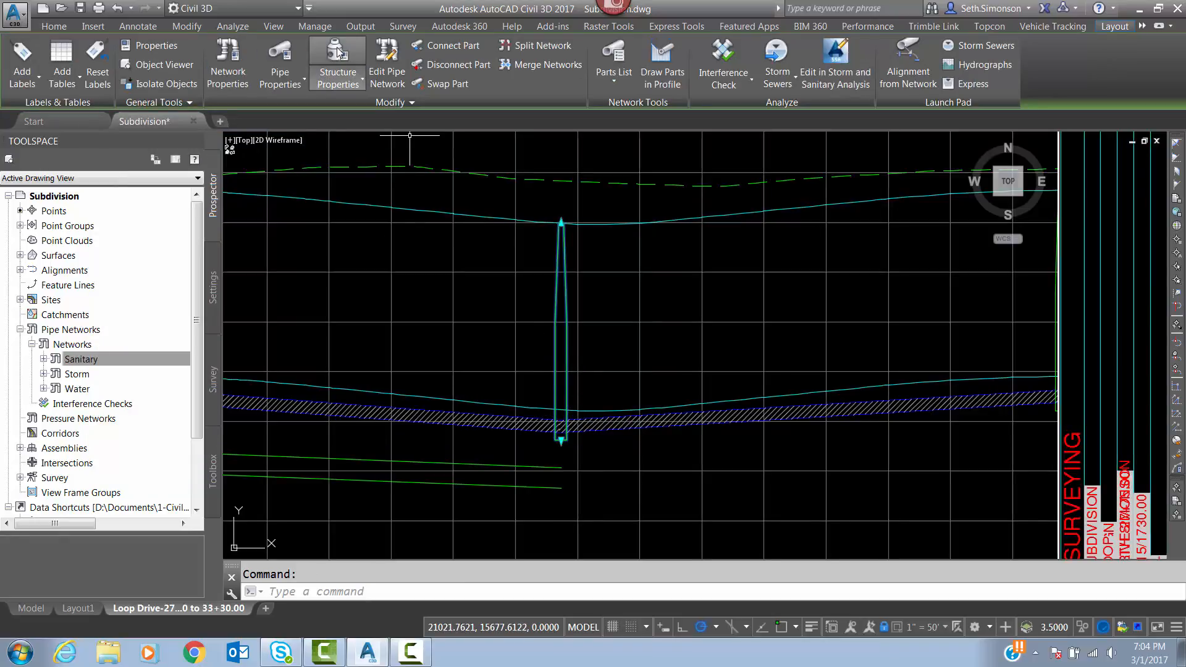
{"action": "left_click", "coordinate": [339, 53]}
{"action": "left_click_drag", "start_coordinate": [551, 239], "coordinate": [569, 402]}
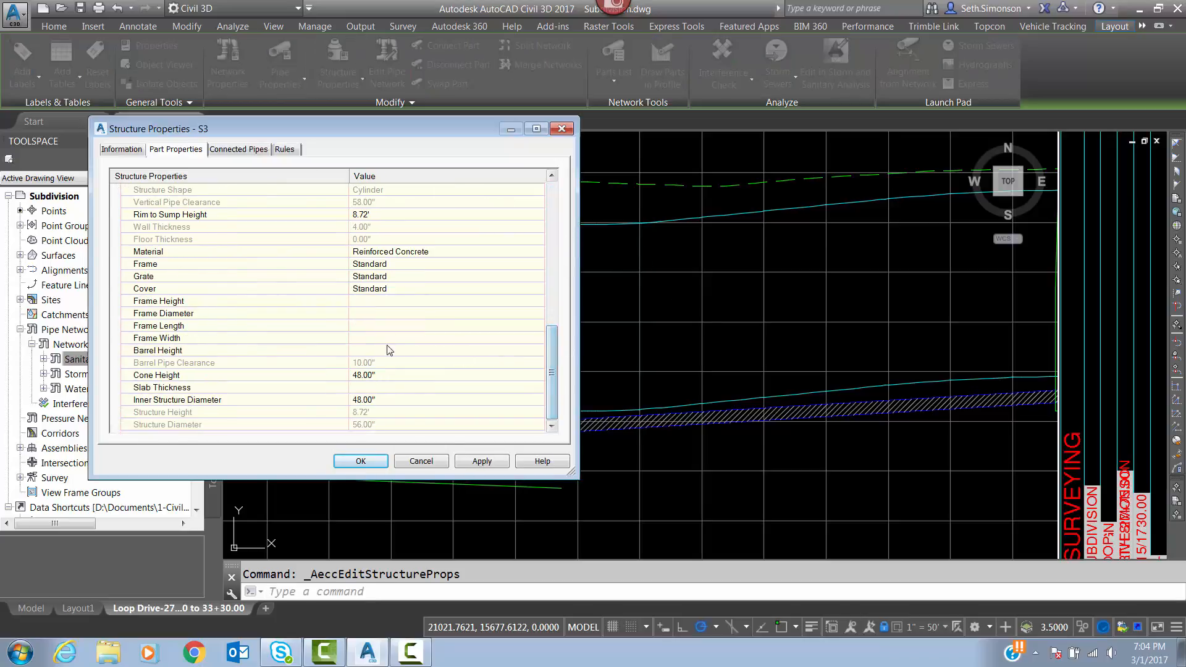
{"action": "left_click", "coordinate": [372, 215]}
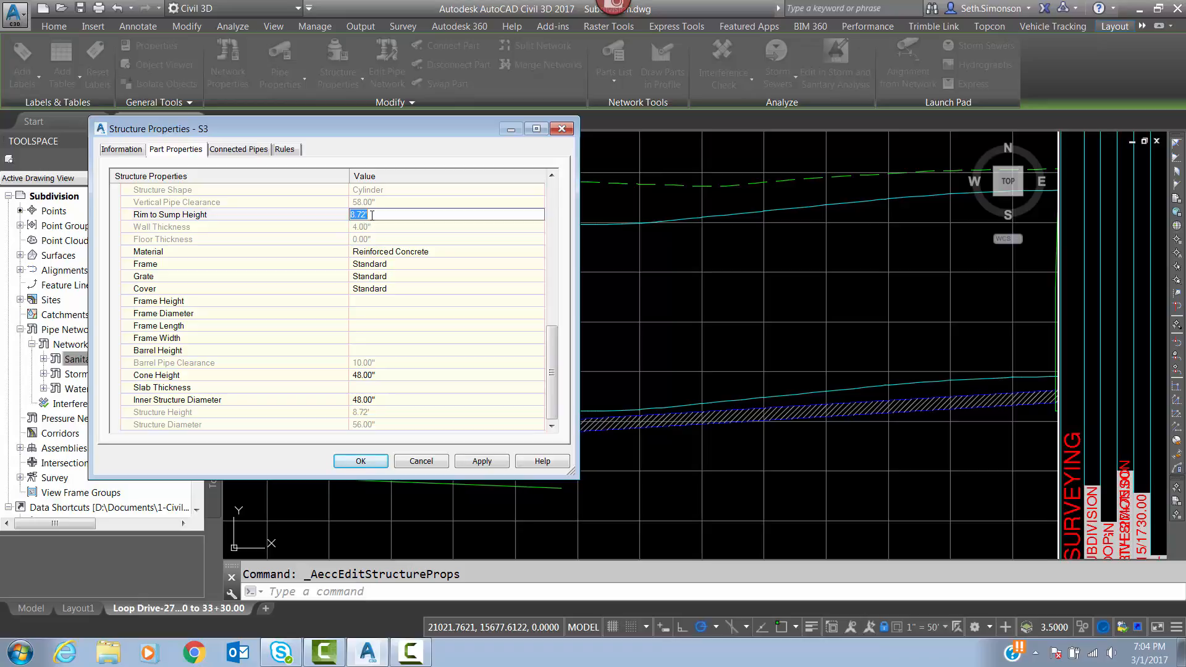
{"action": "type", "text": "11"}
{"action": "left_click", "coordinate": [478, 462]}
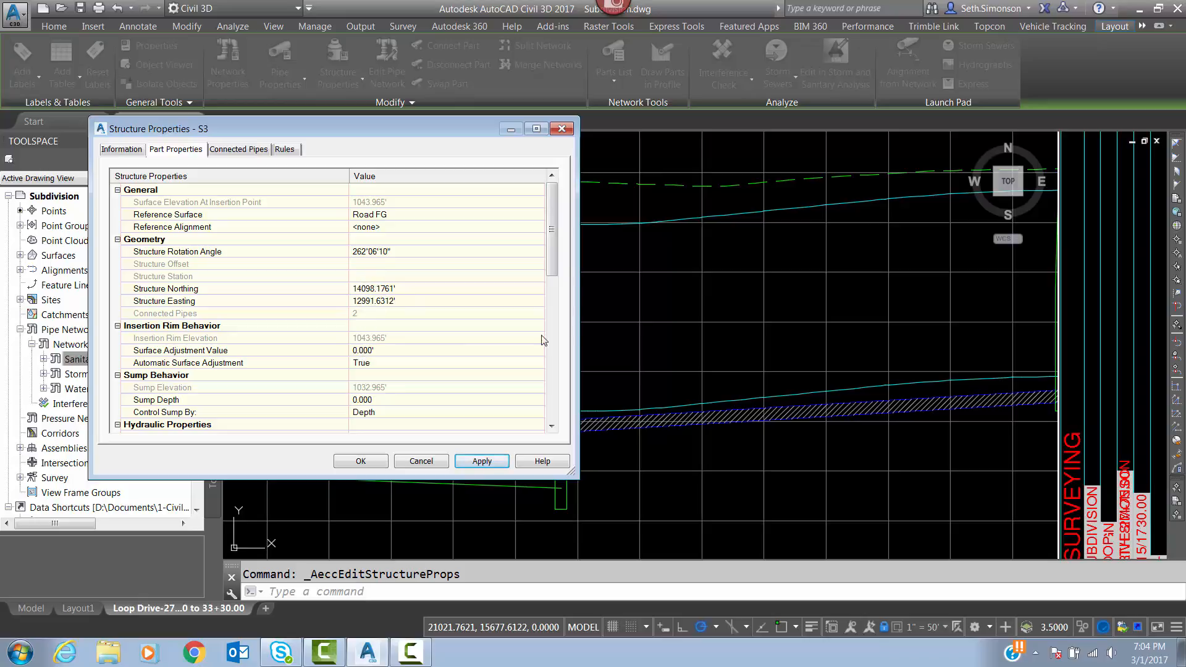
Set the rim to sump height of structure S3 to 10.5', apply it and accept the properties.
{"action": "left_click_drag", "start_coordinate": [552, 232], "coordinate": [554, 357]}
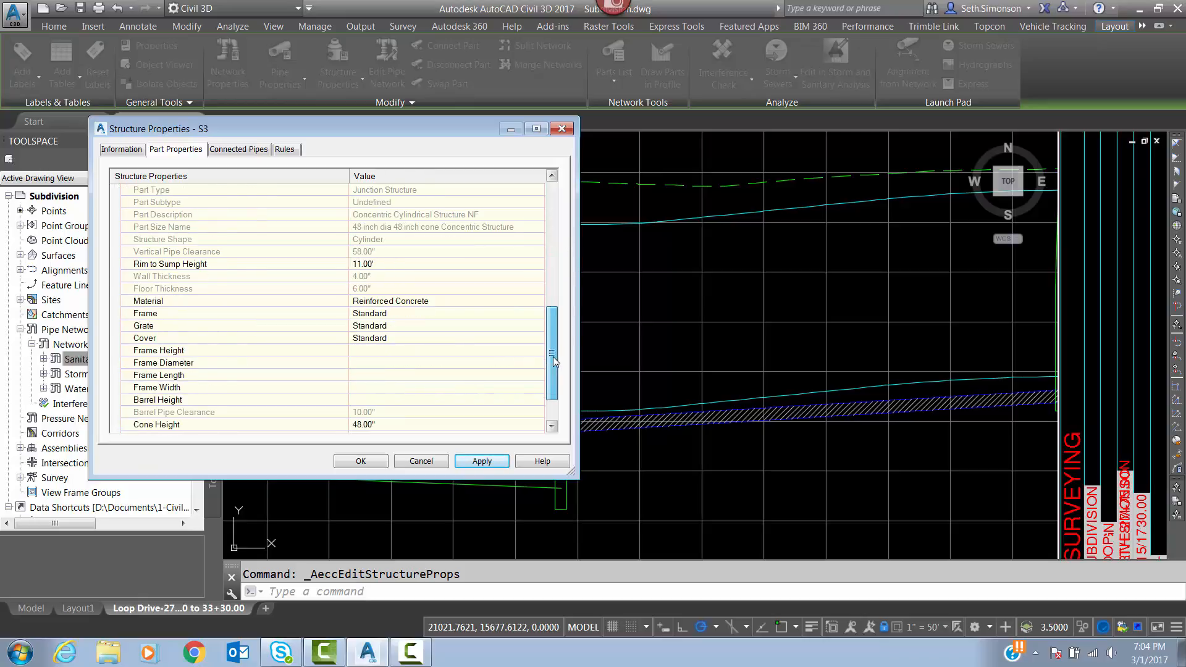
{"action": "left_click", "coordinate": [364, 264]}
{"action": "type", "text": "10"}
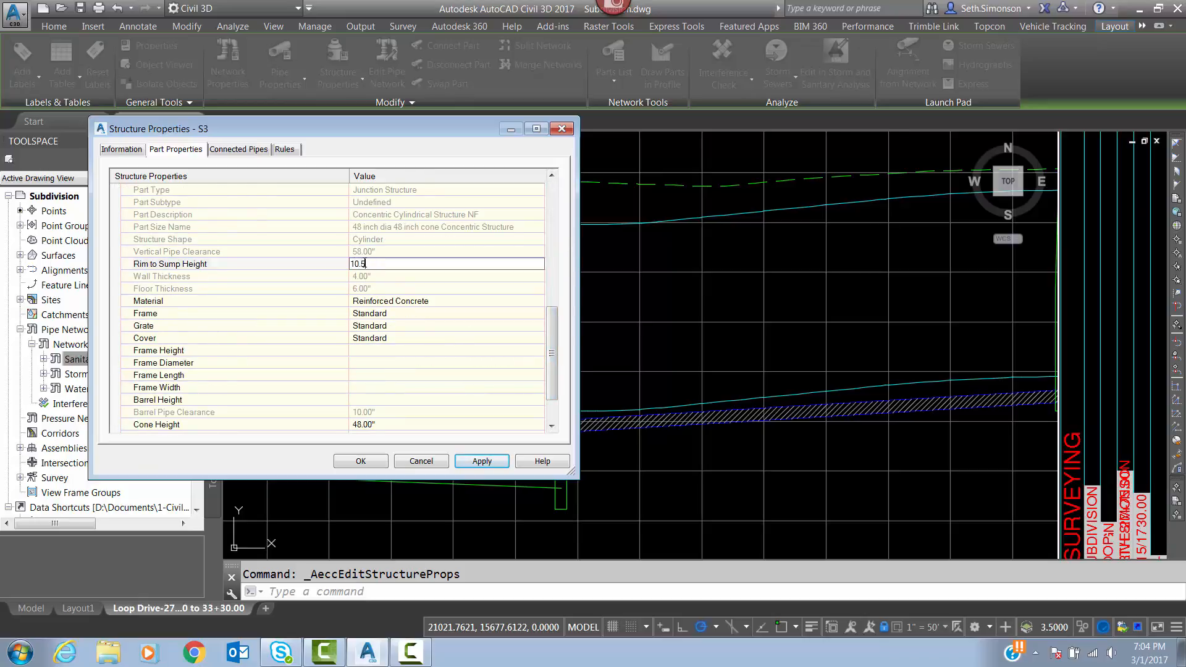
{"action": "type", "text": ".5"}
{"action": "left_click", "coordinate": [482, 462]}
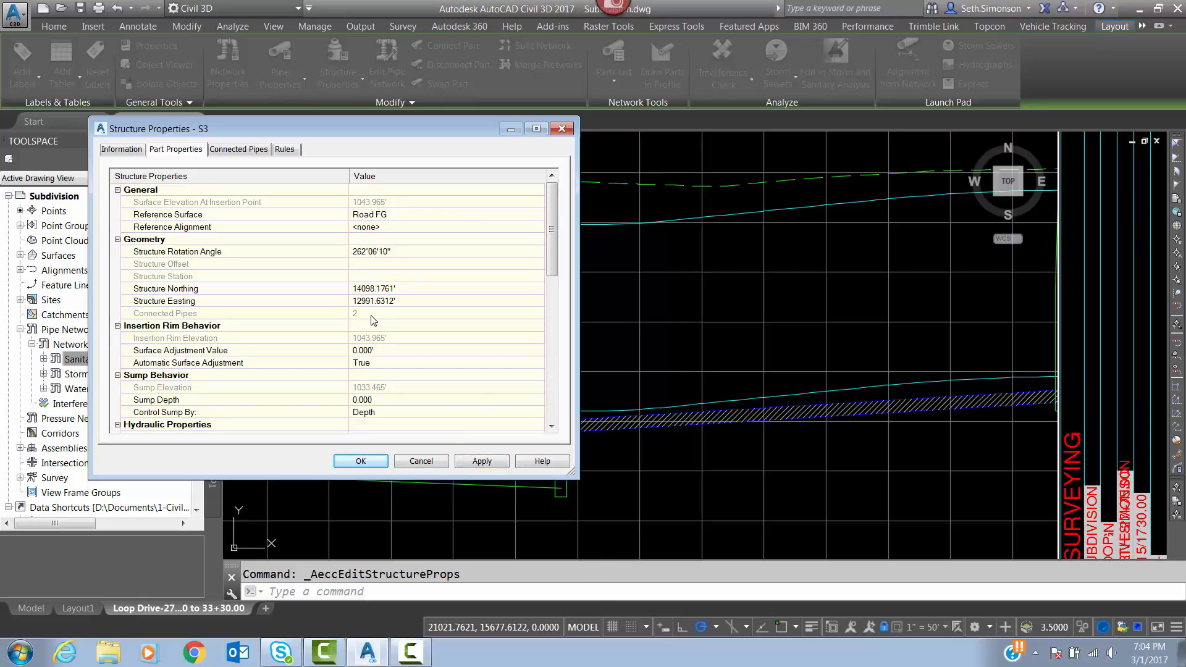
{"action": "left_click", "coordinate": [360, 462]}
Review the adjusted sanitary manholes in profile, return to paper space and zoom the sheet to its extents.
{"action": "scroll", "coordinate": [691, 336], "scroll_direction": "down", "scroll_amount": 3}
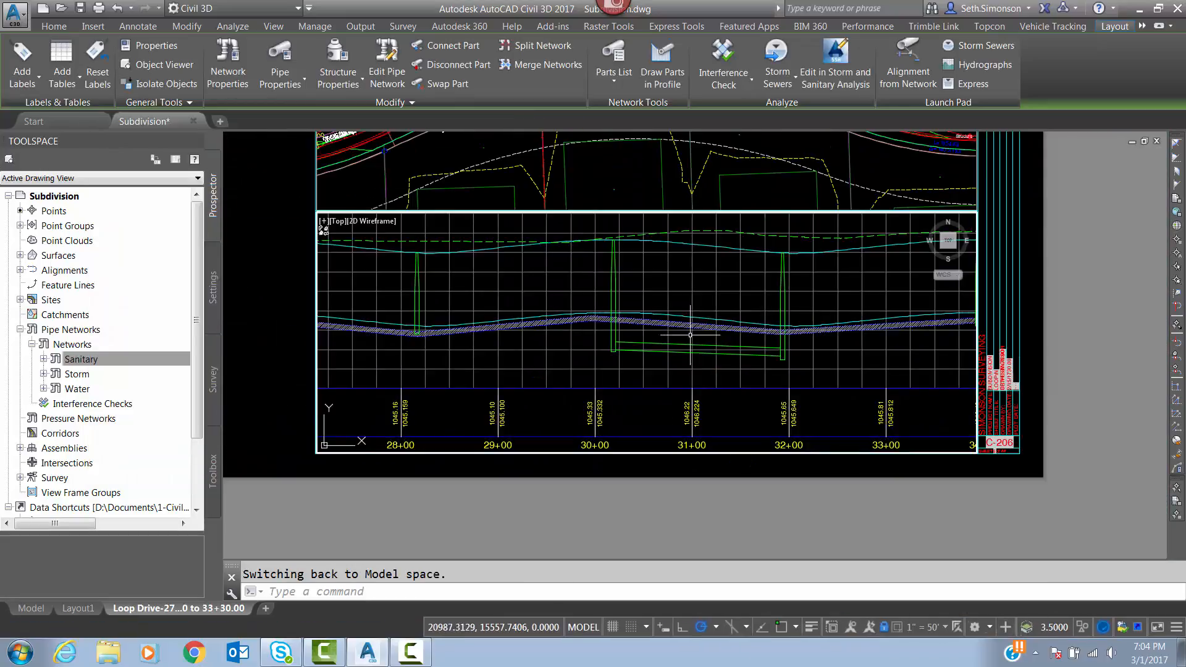
{"action": "scroll", "coordinate": [690, 336], "scroll_direction": "up", "scroll_amount": 2}
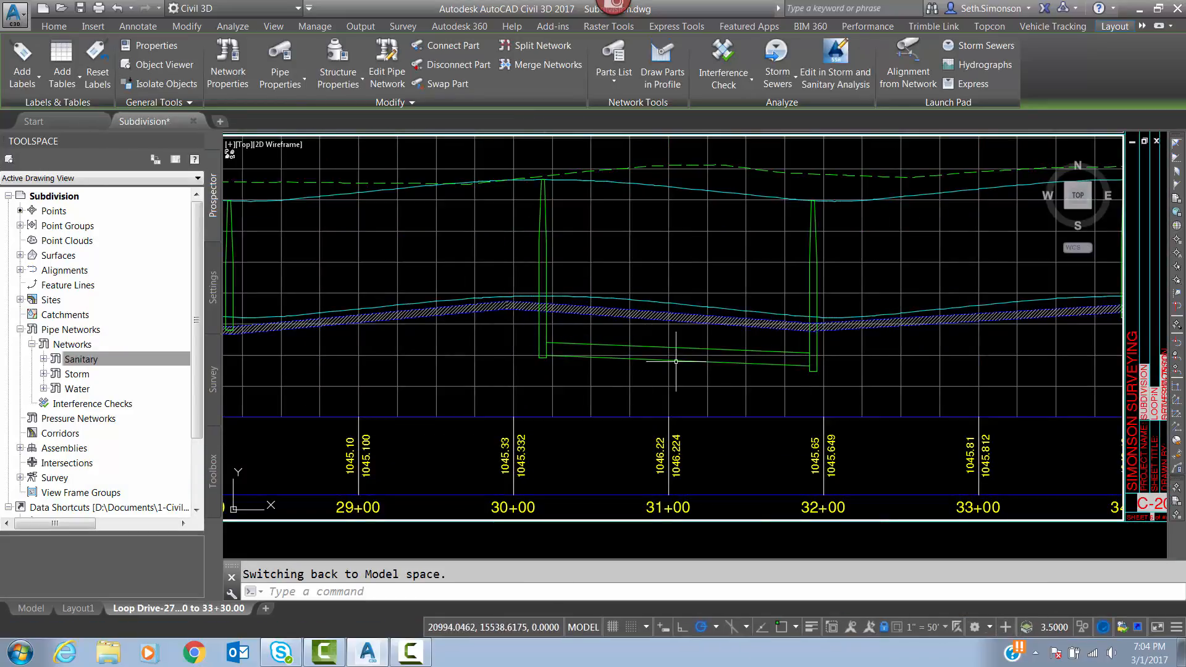
{"action": "middle_click_drag", "start_coordinate": [735, 337], "coordinate": [781, 340]}
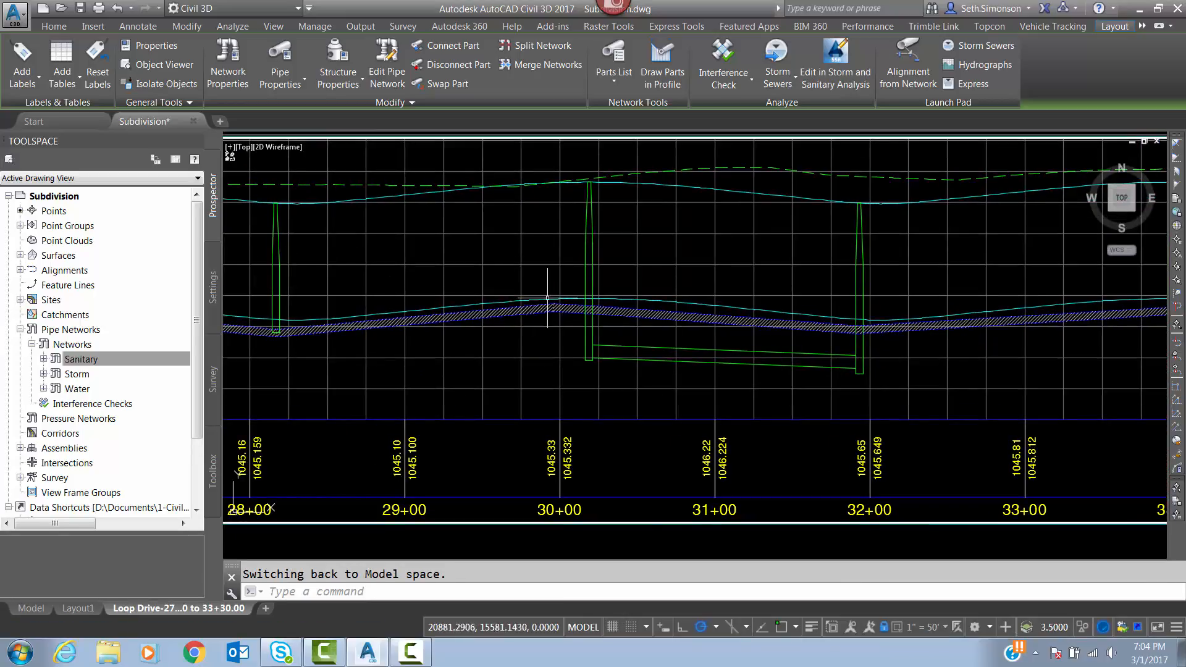
{"action": "scroll", "coordinate": [878, 296], "scroll_direction": "down", "scroll_amount": 3}
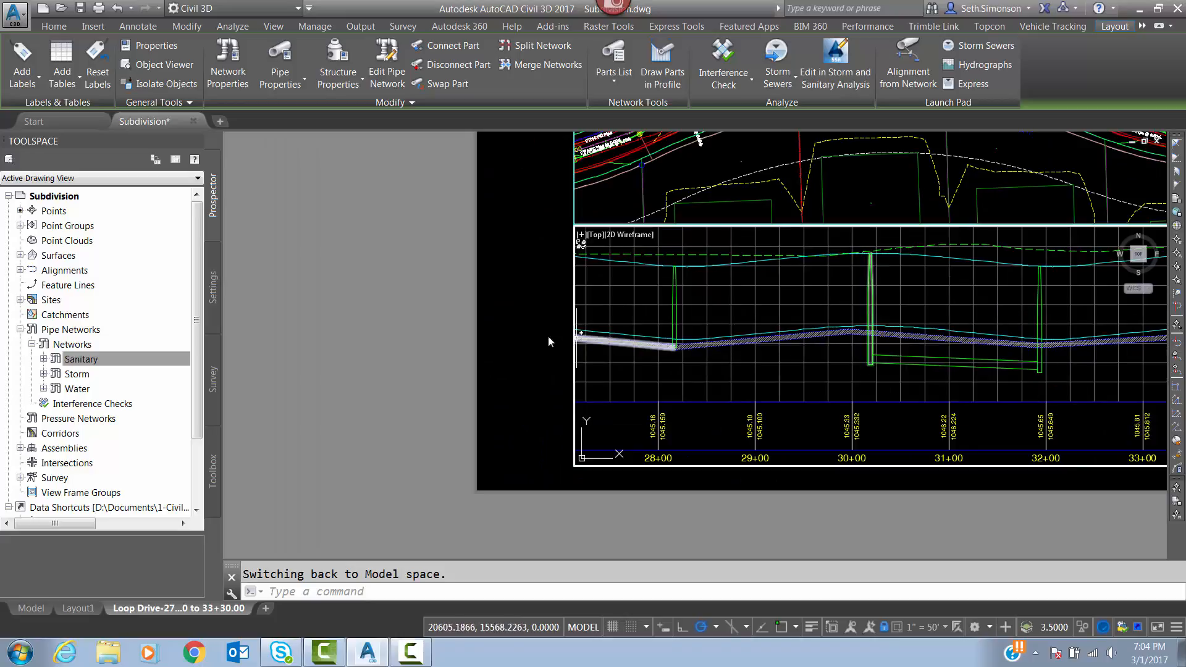
{"action": "double_click", "coordinate": [535, 320]}
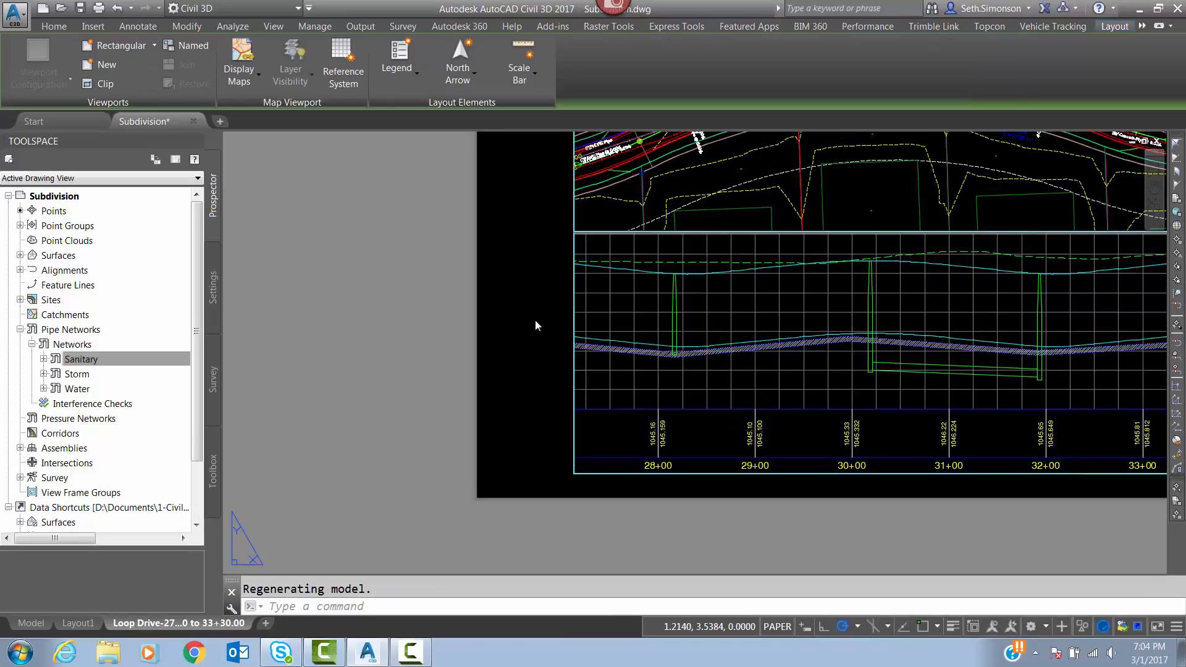
{"action": "key", "text": "Escape"}
{"action": "scroll", "coordinate": [532, 290], "scroll_direction": "down", "scroll_amount": 4}
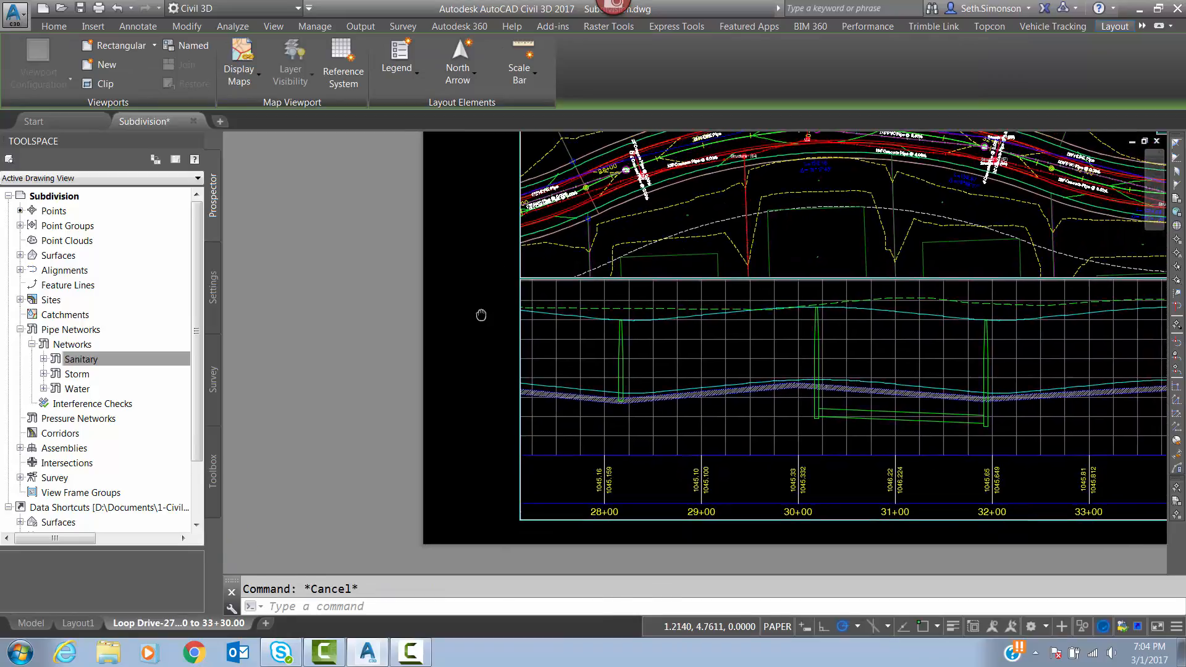
{"action": "type", "text": "z"}
{"action": "key", "text": "Return"}
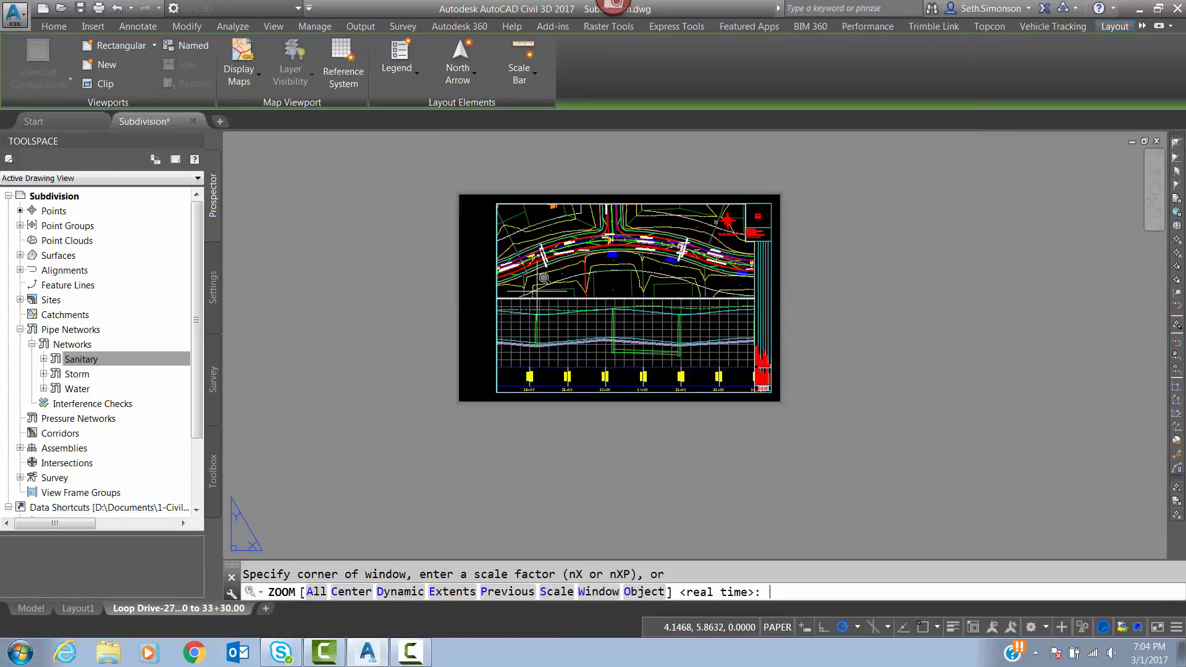
{"action": "type", "text": "e"}
{"action": "key", "text": "Return"}
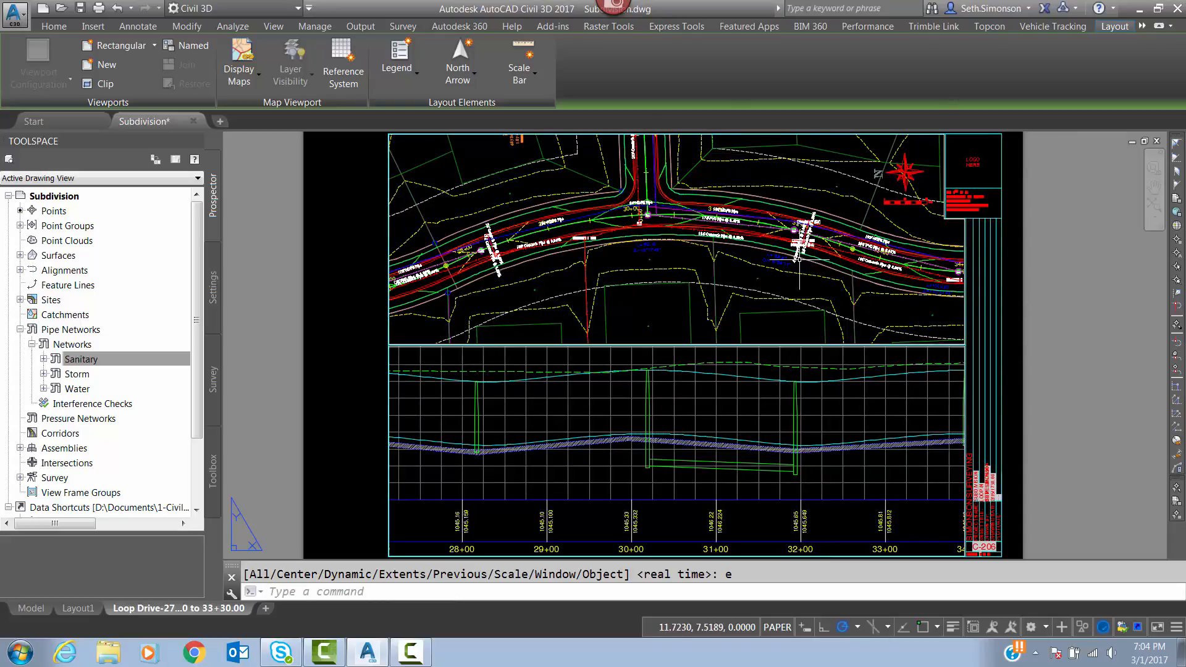
Switch from the Loop Drive sheet to model space and show the whole subdivision.
{"action": "middle_click_drag", "start_coordinate": [629, 288], "coordinate": [690, 277]}
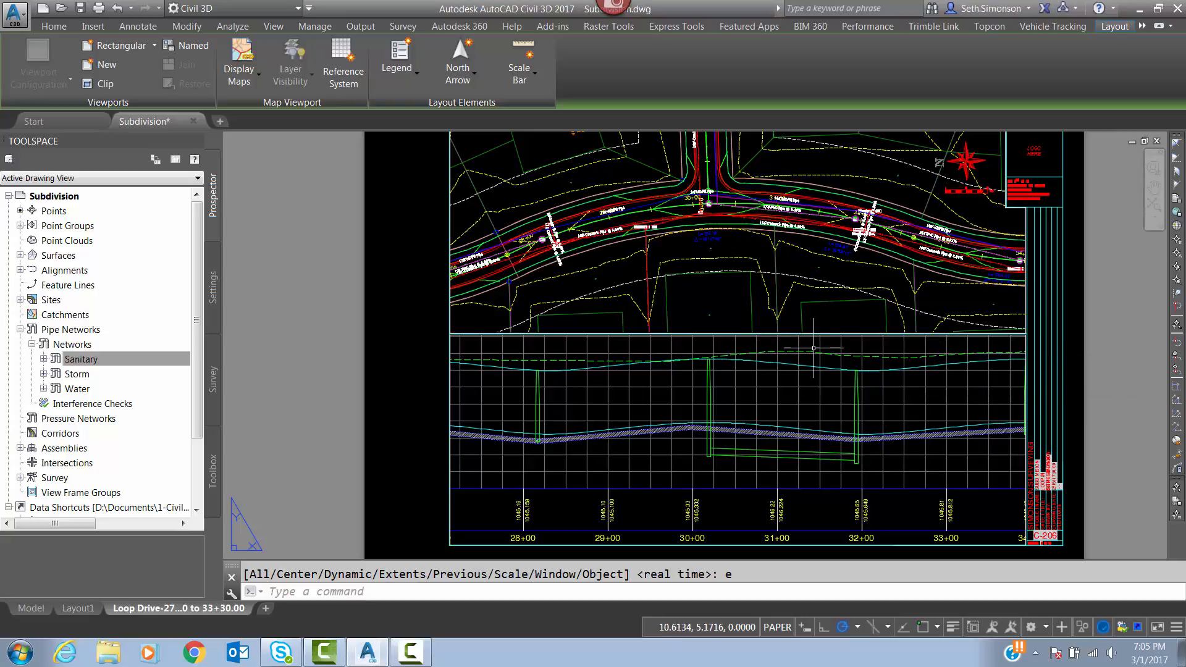
{"action": "mouse_move", "coordinate": [810, 307]}
{"action": "mouse_move", "coordinate": [1018, 239]}
{"action": "mouse_move", "coordinate": [521, 291]}
{"action": "left_click", "coordinate": [39, 610]}
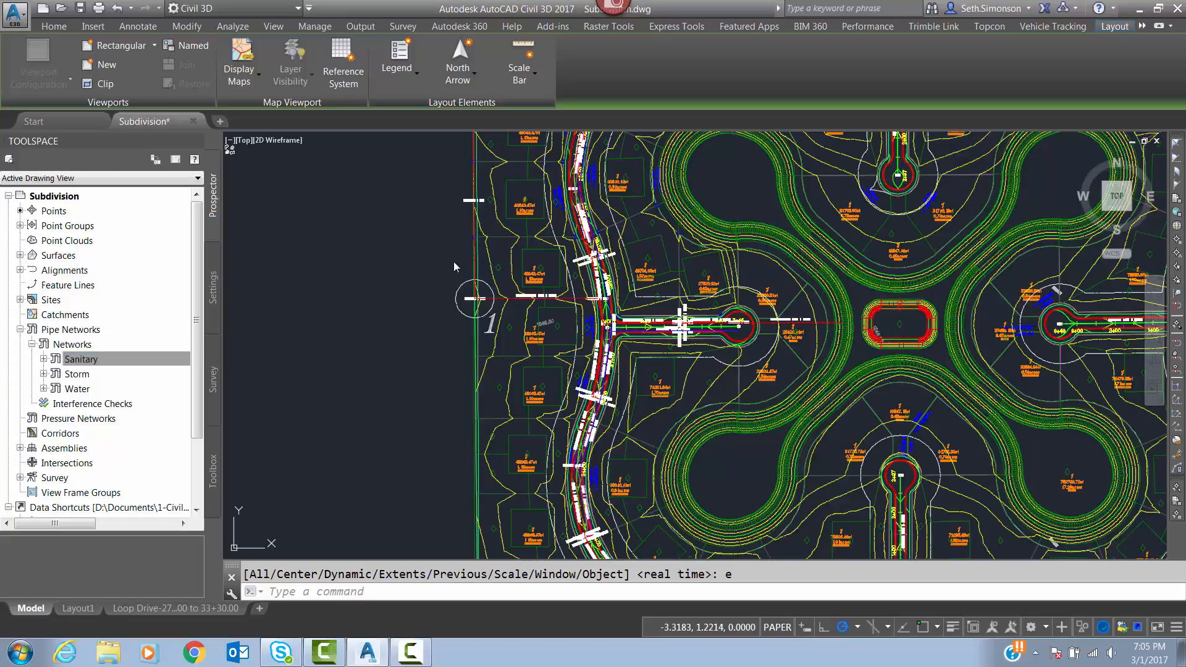
{"action": "scroll", "coordinate": [642, 386], "scroll_direction": "down", "scroll_amount": 5}
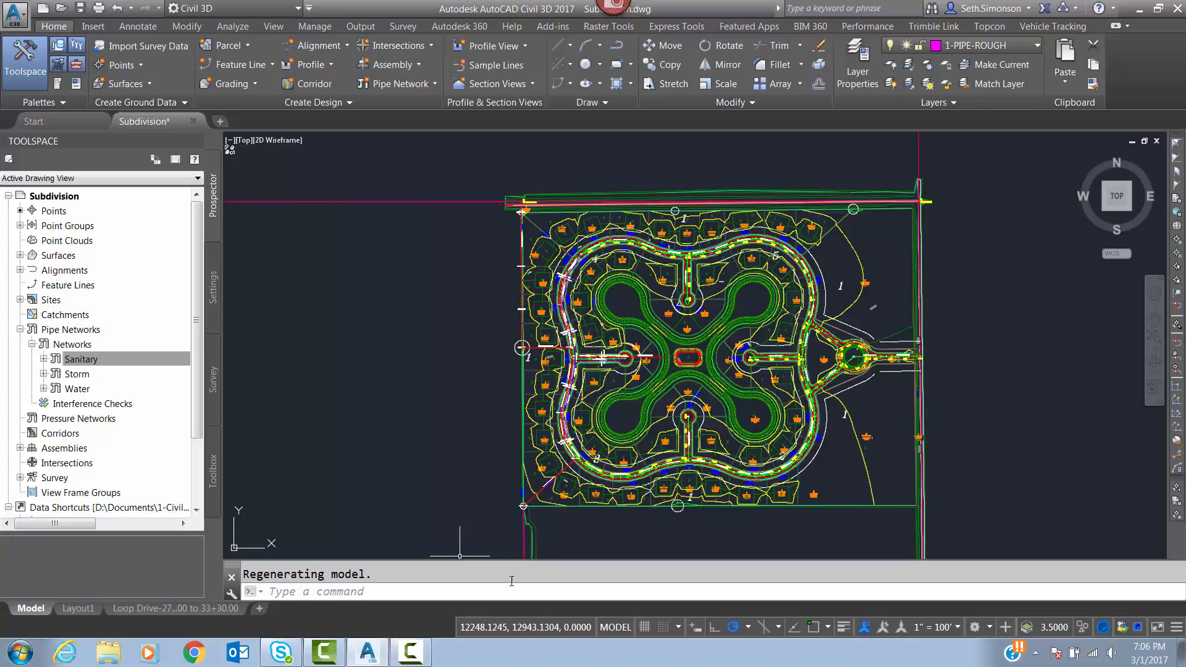
{"action": "left_click", "coordinate": [411, 652]}
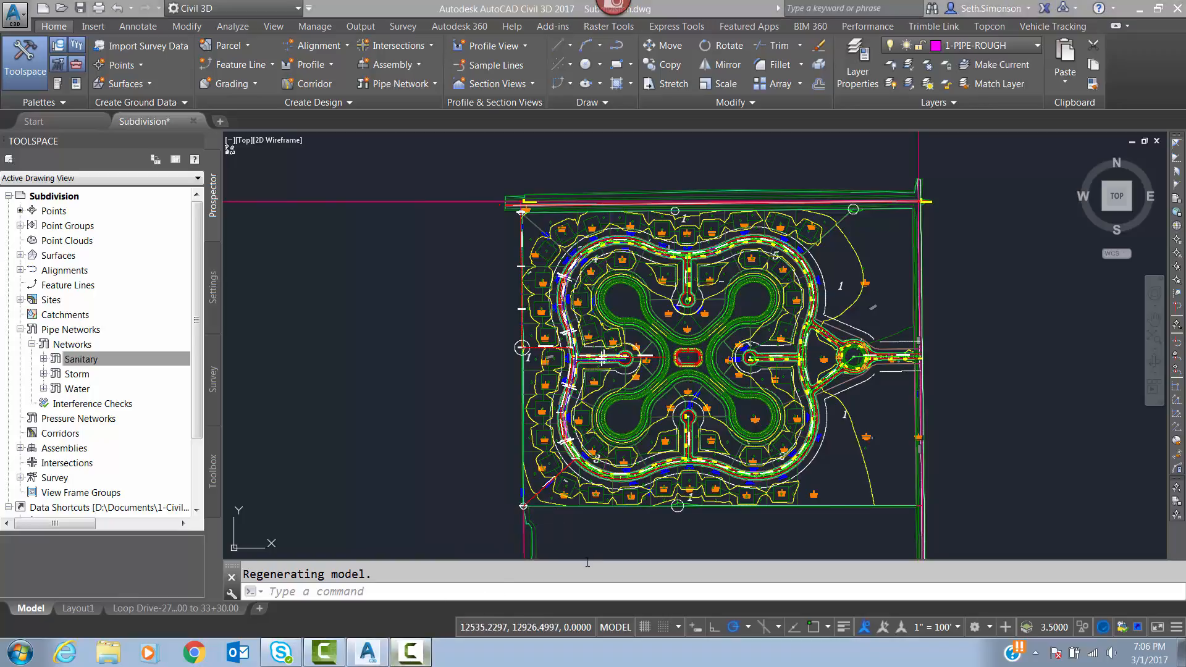